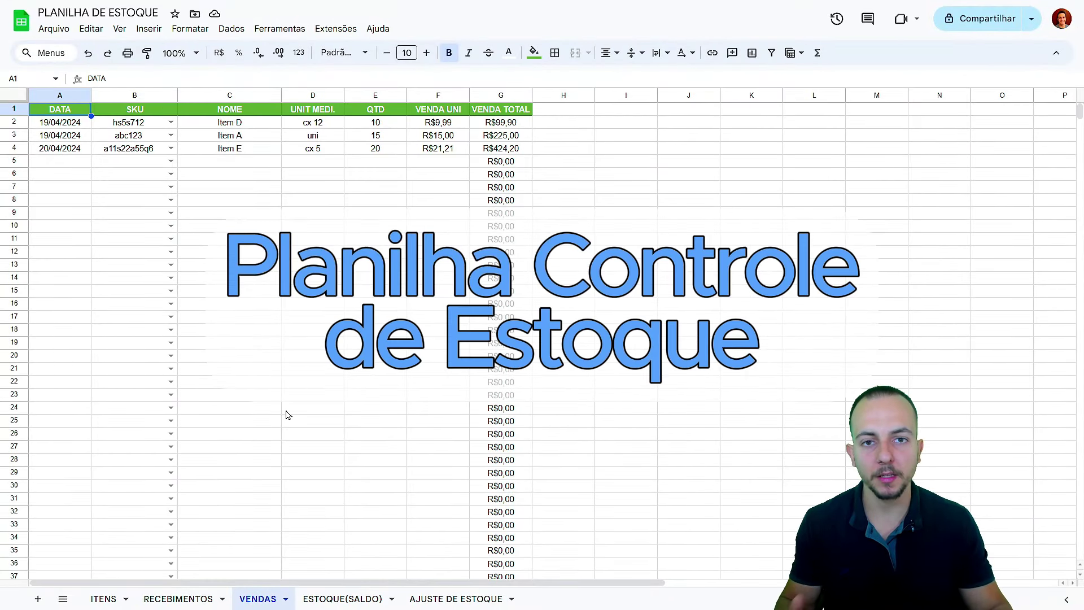
Browse the ITENS, RECEBIMENTOS, VENDAS, ESTOQUE(SALDO) and AJUSTE DE ESTOQUE sheets in turn
{"action": "left_click", "coordinate": [115, 599]}
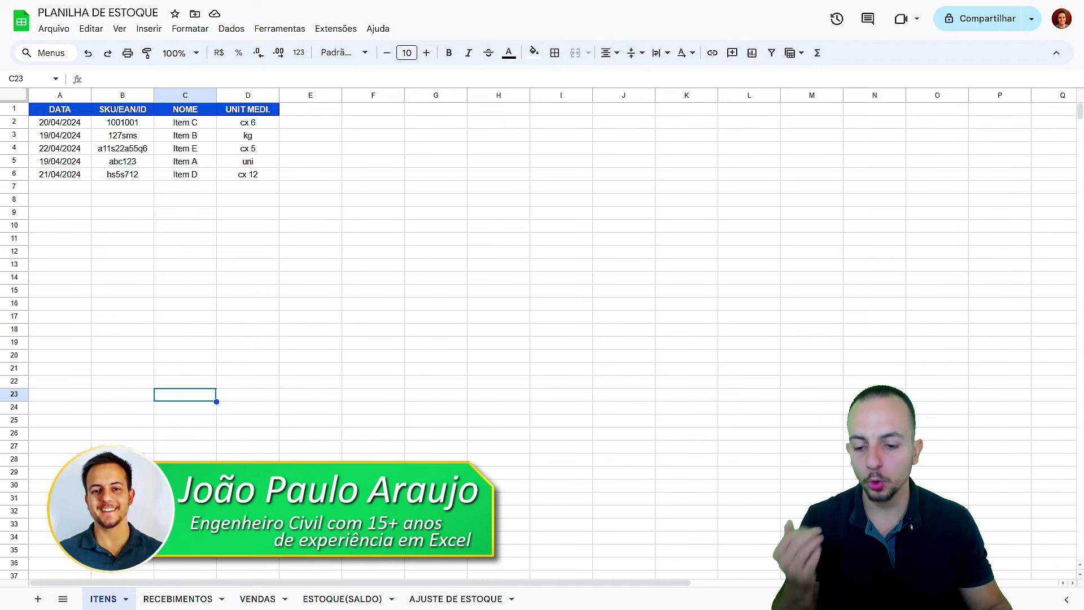
{"action": "left_click", "coordinate": [175, 598]}
{"action": "left_click", "coordinate": [261, 598]}
{"action": "left_click", "coordinate": [331, 599]}
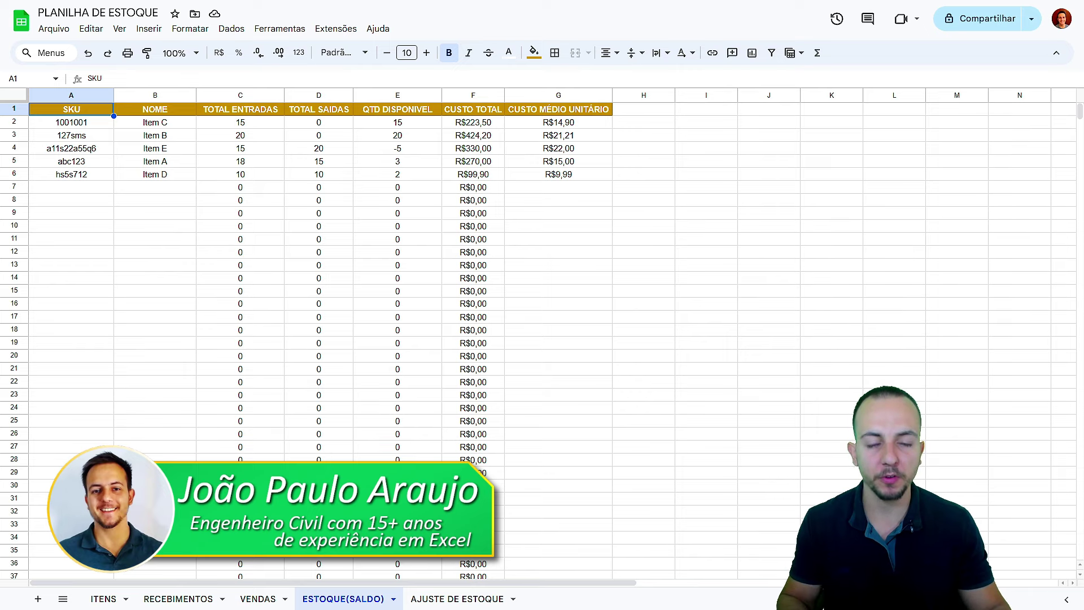
{"action": "left_click", "coordinate": [448, 597]}
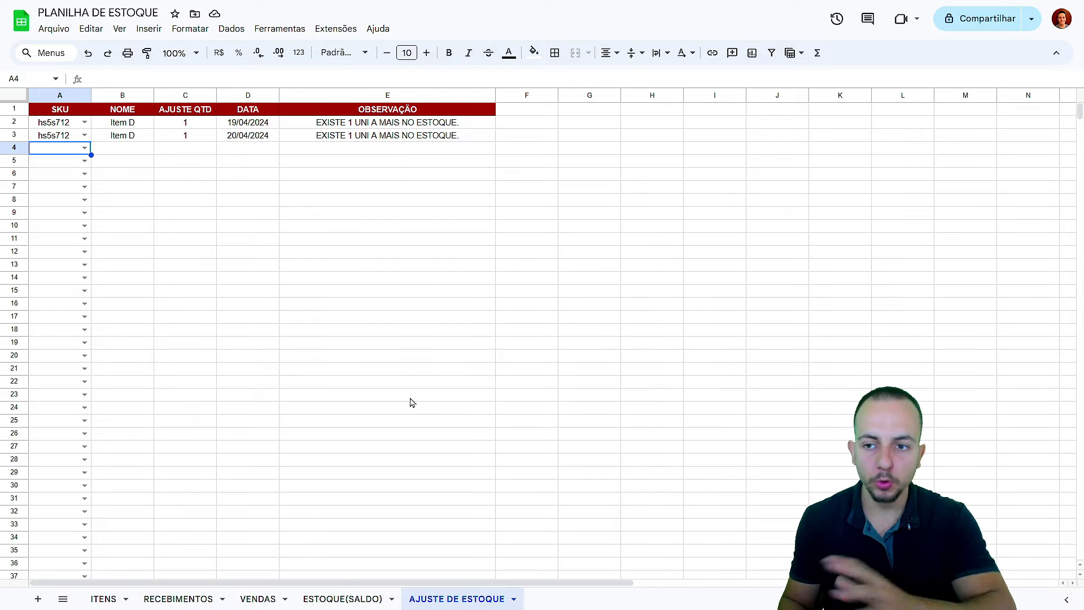
{"action": "left_click", "coordinate": [103, 598]}
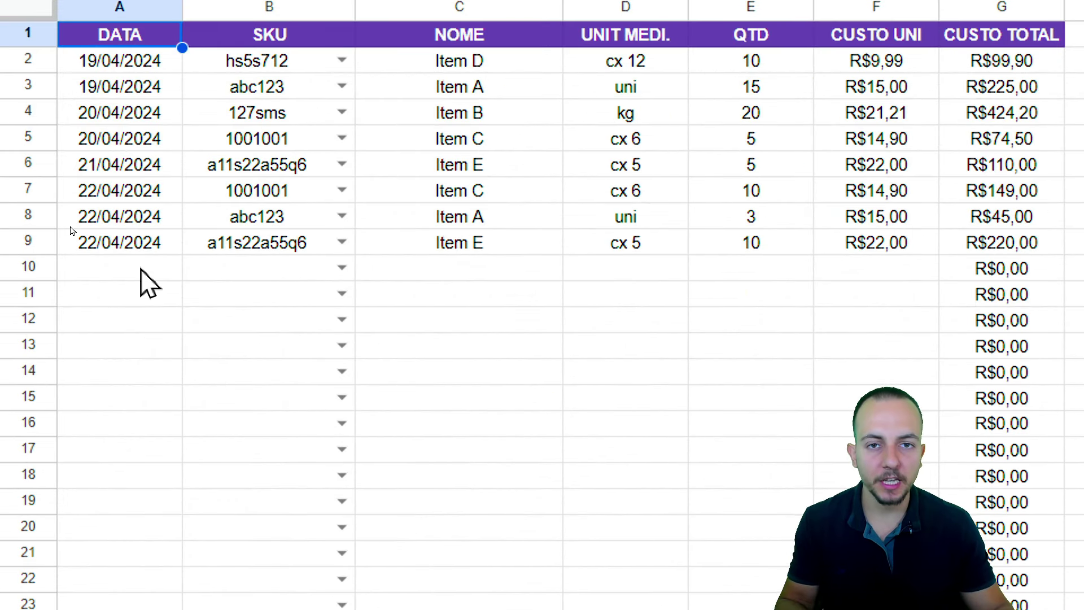
Add a row-10 receipt dated 19/04/2024 for SKU abc123, which auto-fills Item A and uni
{"action": "double_click", "coordinate": [70, 226]}
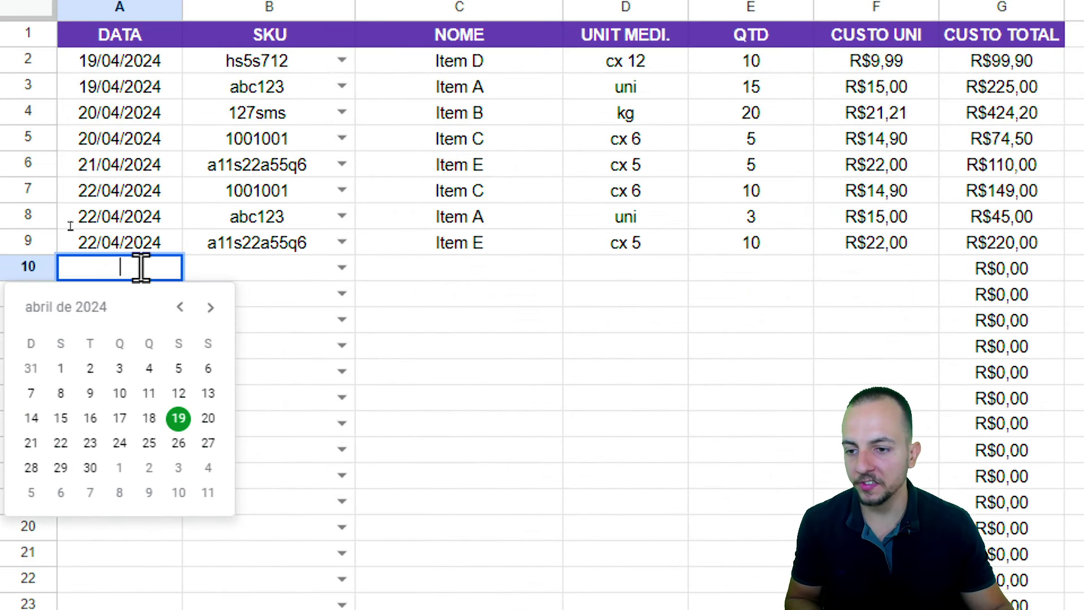
{"action": "left_click", "coordinate": [178, 418]}
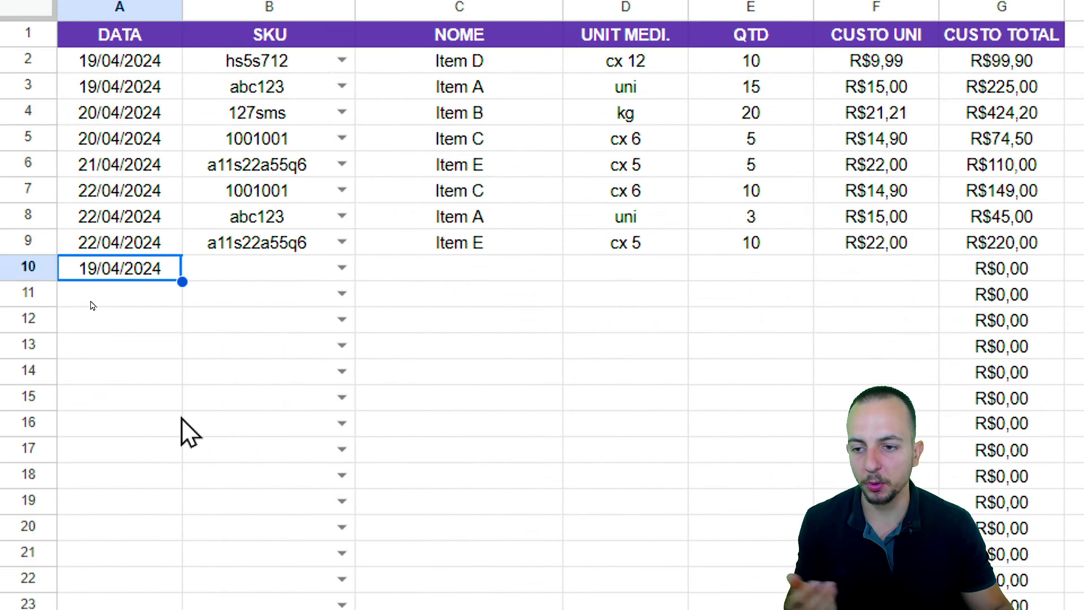
{"action": "left_click", "coordinate": [342, 269]}
{"action": "left_click", "coordinate": [242, 405]}
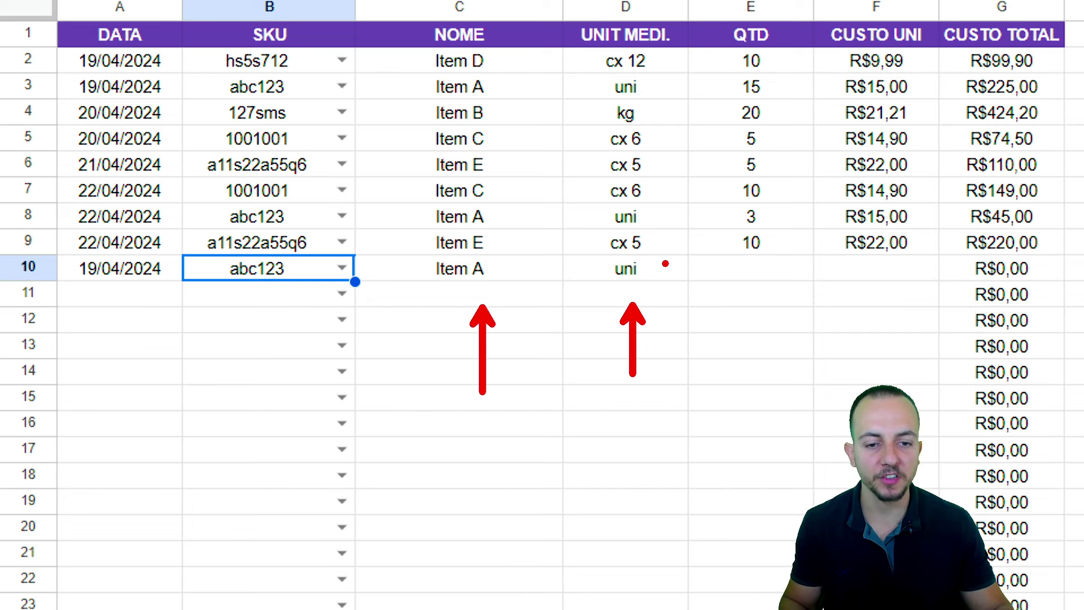
{"action": "mouse_move", "coordinate": [665, 263]}
{"action": "left_mouse_down"}
{"action": "mouse_move", "coordinate": [525, 293]}
{"action": "mouse_move", "coordinate": [672, 242]}
{"action": "left_mouse_up"}
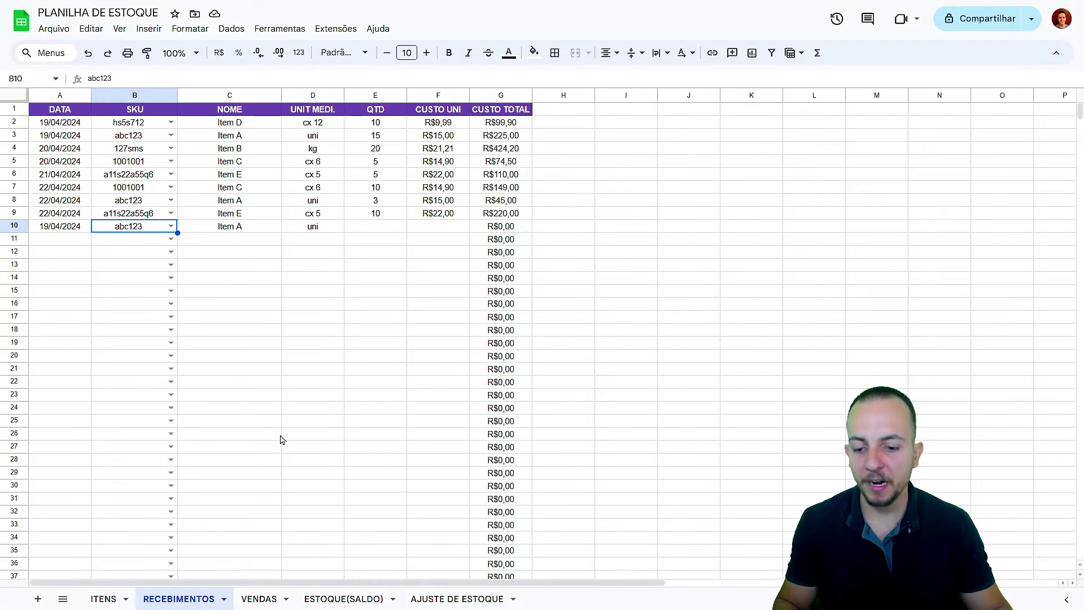
{"action": "left_click", "coordinate": [257, 597]}
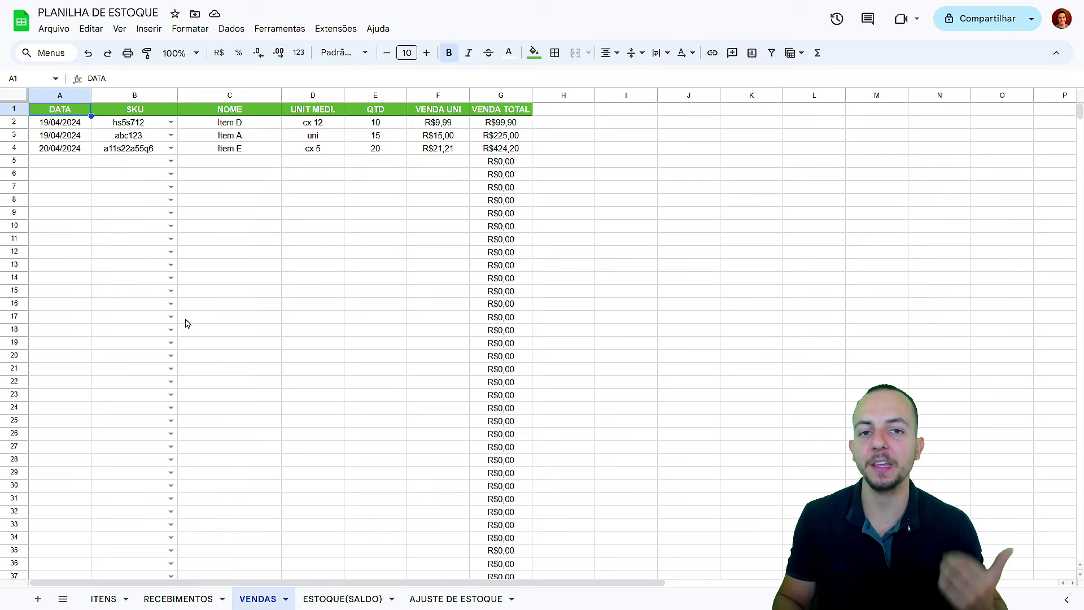
On ESTOQUE(SALDO), point out the SKU codes in A1:A6 and the empty rows below them
{"action": "left_click", "coordinate": [357, 597]}
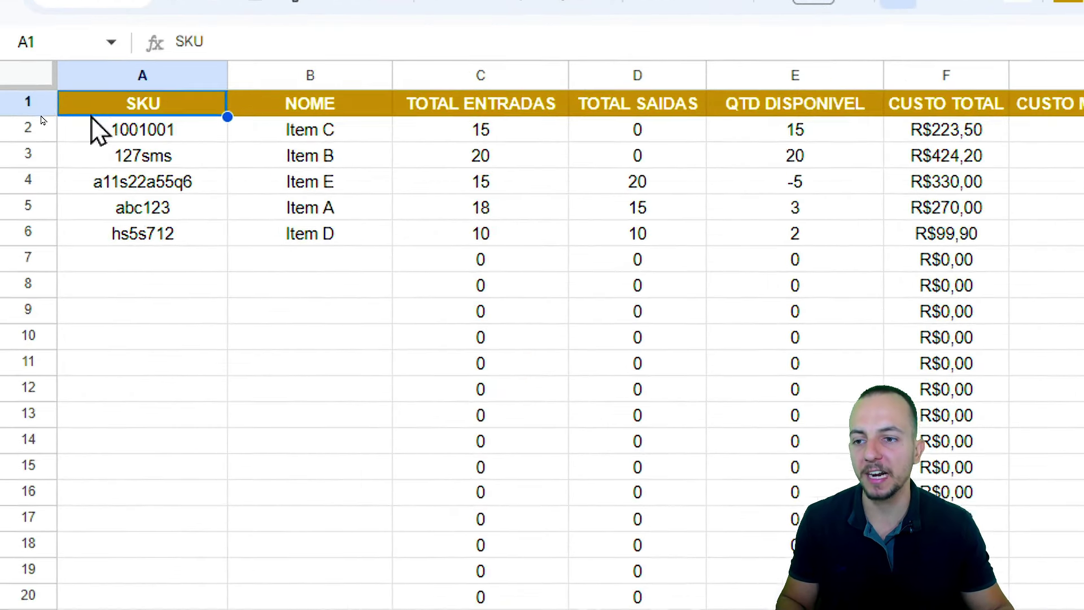
{"action": "left_click_drag", "start_coordinate": [144, 103], "coordinate": [150, 240]}
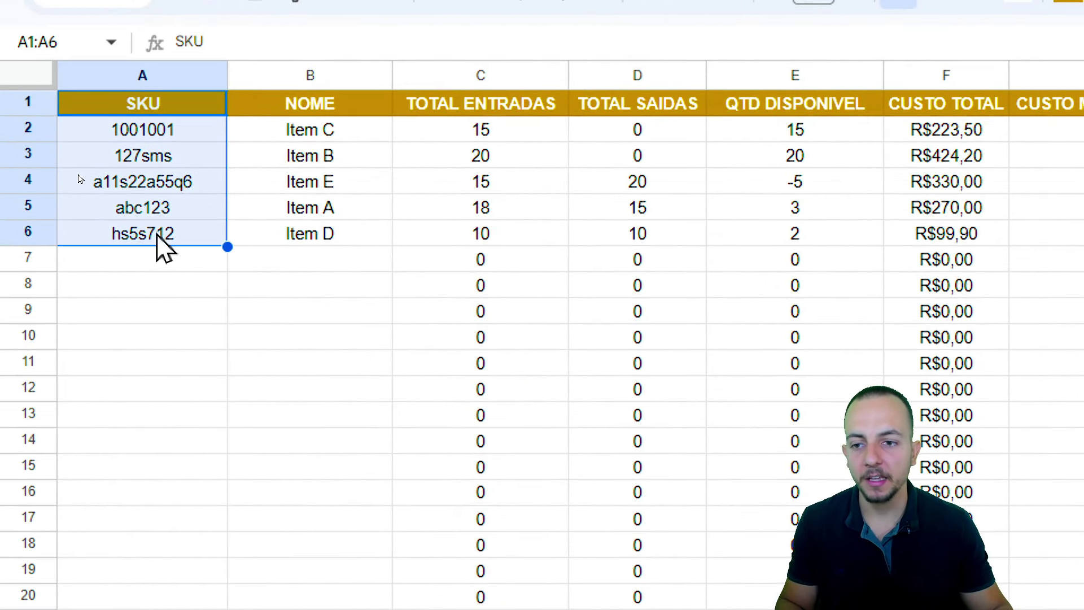
{"action": "left_click", "coordinate": [173, 269]}
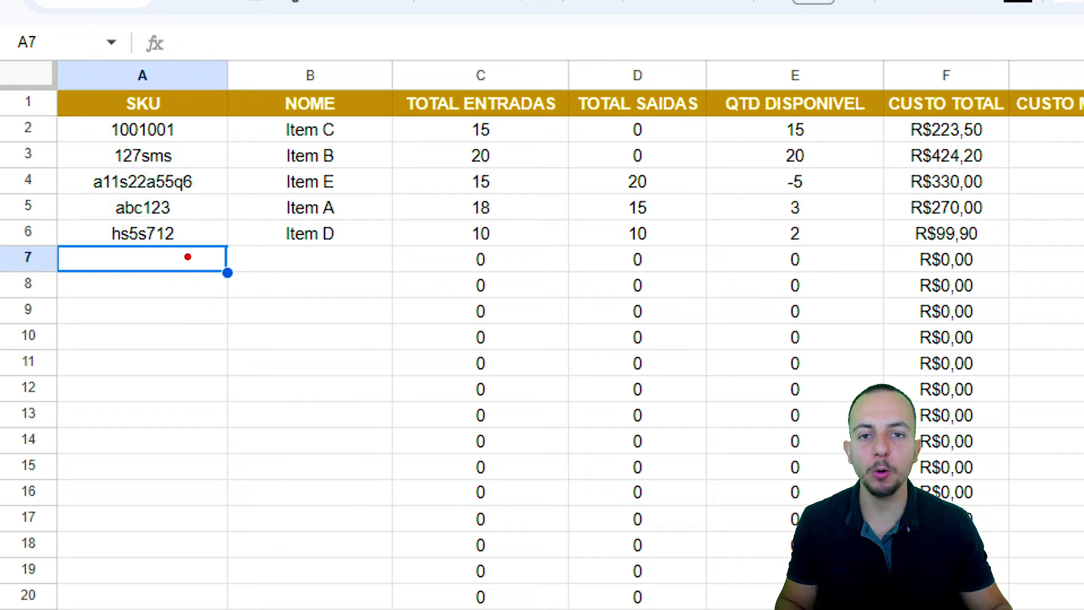
{"action": "mouse_move", "coordinate": [169, 239]}
{"action": "left_mouse_down"}
{"action": "mouse_move", "coordinate": [72, 271]}
{"action": "mouse_move", "coordinate": [164, 240]}
{"action": "left_mouse_up"}
{"action": "left_click_drag", "start_coordinate": [282, 375], "coordinate": [195, 322]}
{"action": "left_click_drag", "start_coordinate": [214, 324], "coordinate": [201, 338]}
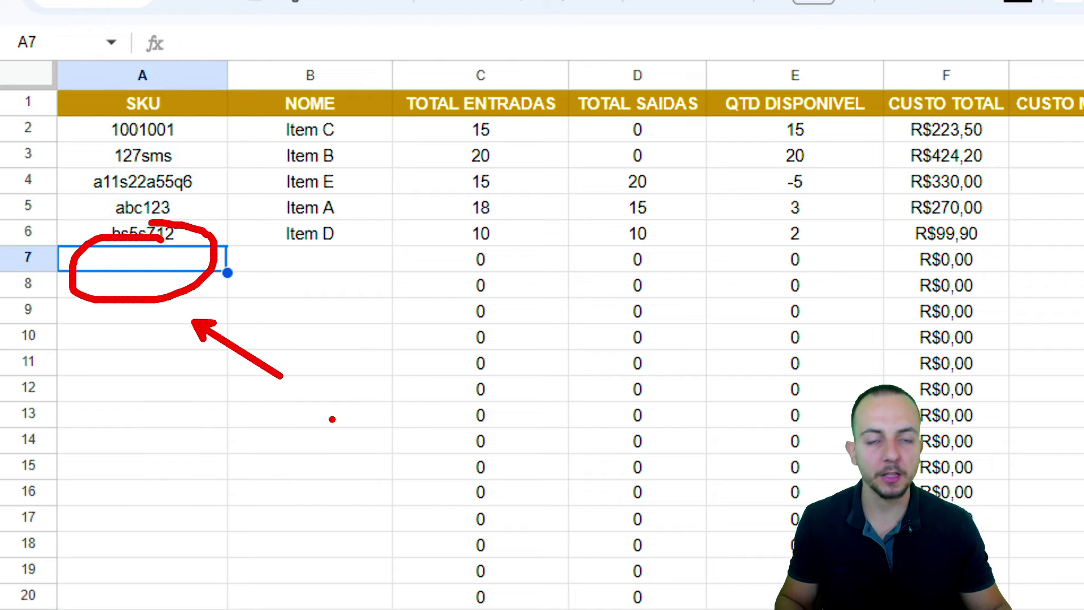
{"action": "left_click_drag", "start_coordinate": [149, 257], "coordinate": [160, 455]}
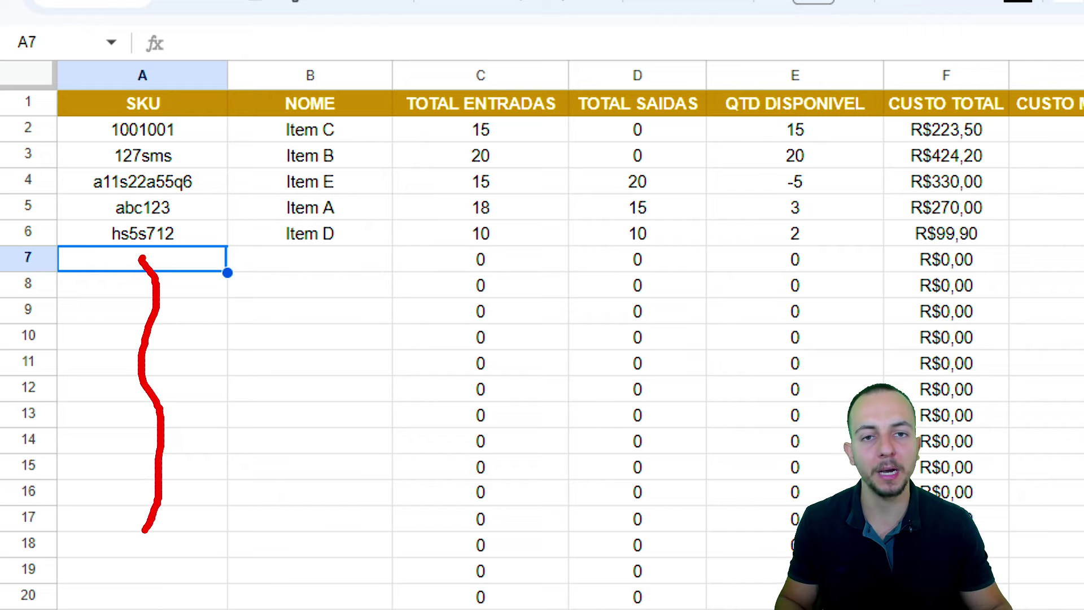
{"action": "mouse_move", "coordinate": [633, 233]}
{"action": "left_mouse_down"}
{"action": "mouse_move", "coordinate": [530, 226]}
{"action": "mouse_move", "coordinate": [727, 315]}
{"action": "mouse_move", "coordinate": [635, 248]}
{"action": "left_mouse_up"}
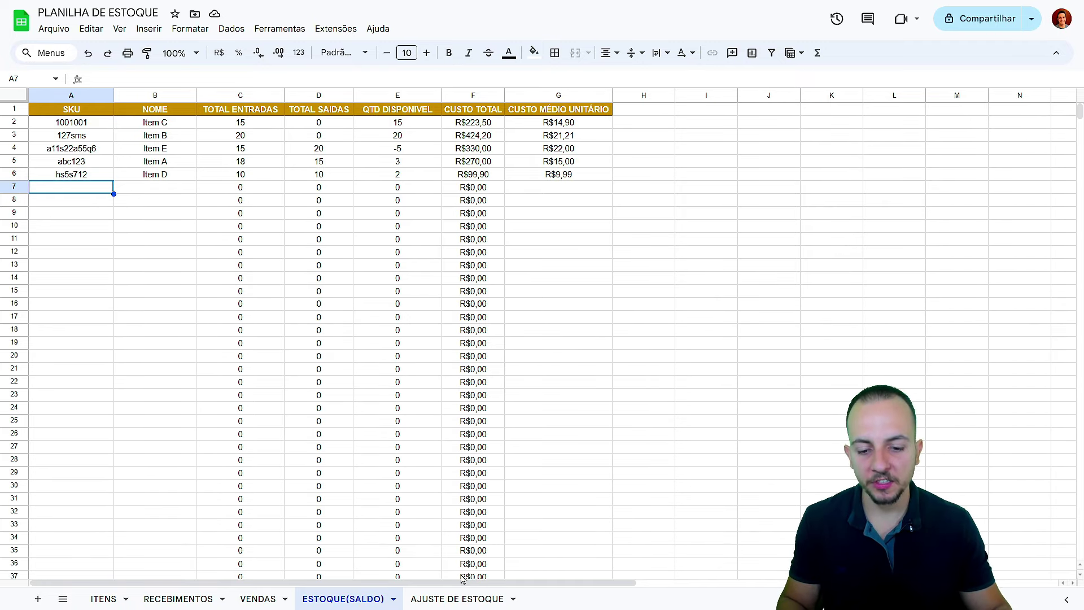
Inspect the PROCV name-lookup formula in B5 for Item A's row
{"action": "left_click", "coordinate": [454, 598]}
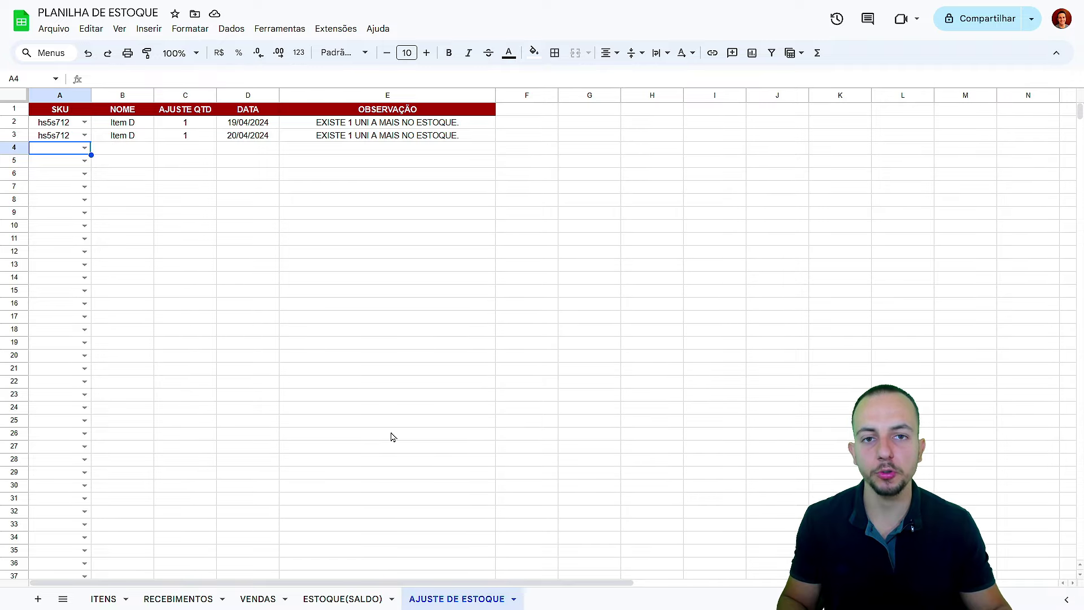
{"action": "left_click", "coordinate": [347, 599]}
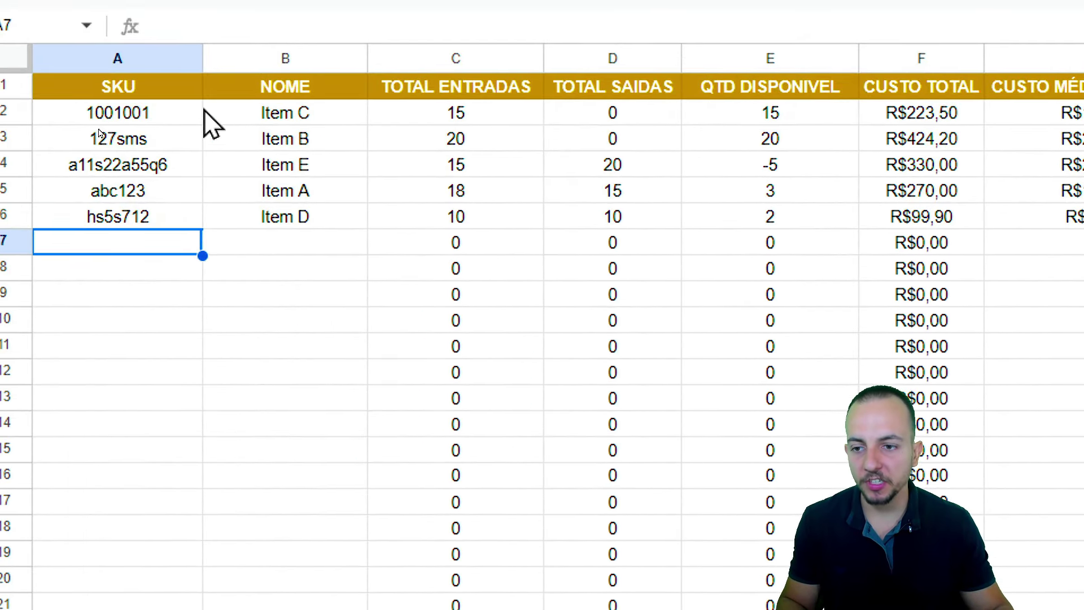
{"action": "left_click_drag", "start_coordinate": [154, 191], "coordinate": [296, 191]}
{"action": "left_click", "coordinate": [296, 191]}
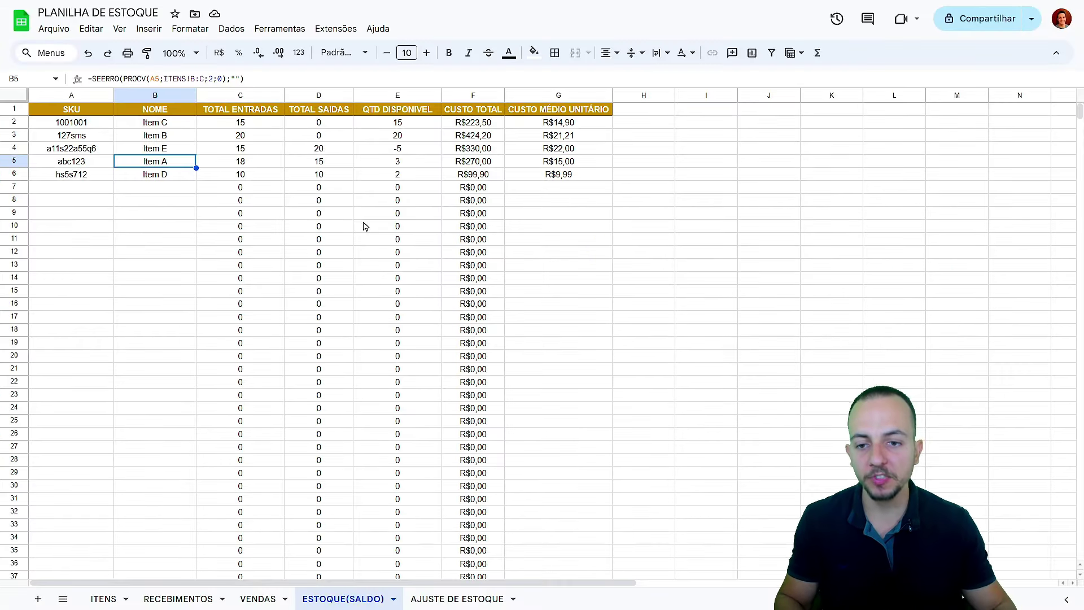
{"action": "left_click", "coordinate": [457, 599]}
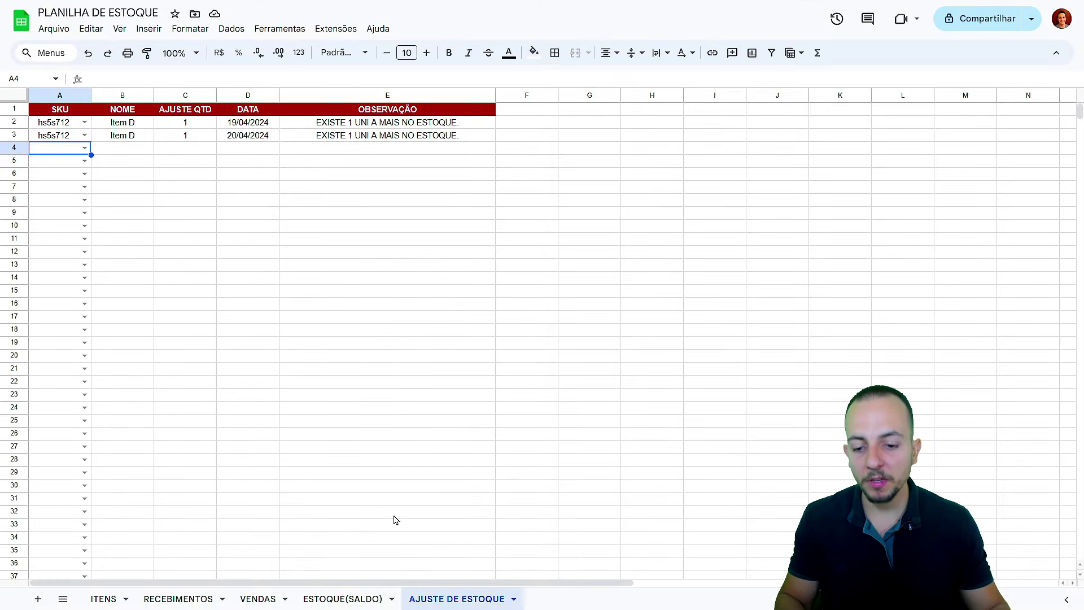
{"action": "left_click", "coordinate": [342, 598]}
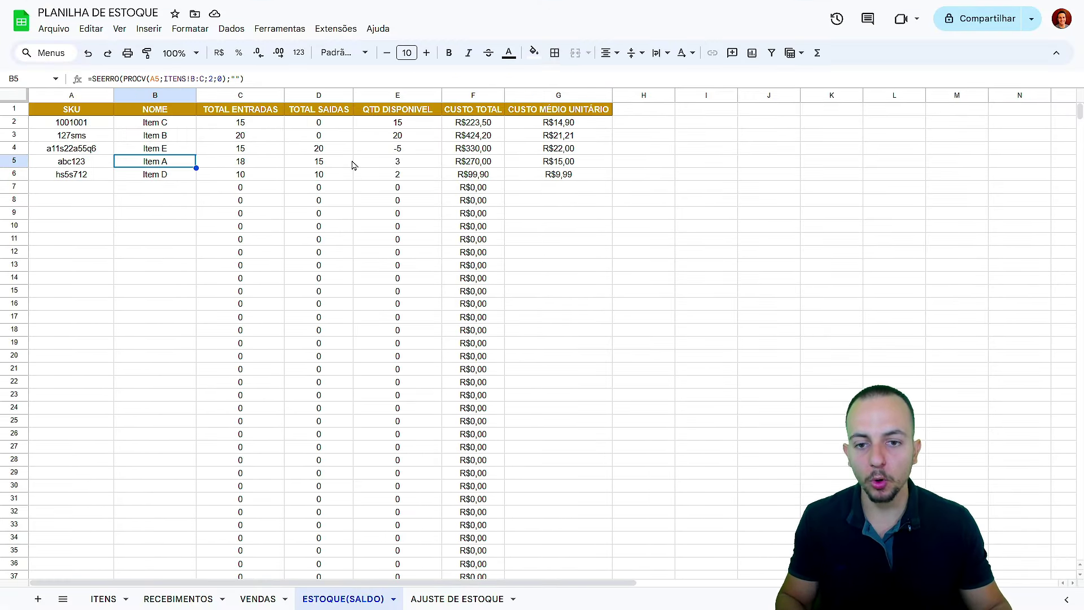
{"action": "left_click", "coordinate": [354, 164]}
{"action": "left_click", "coordinate": [364, 176]}
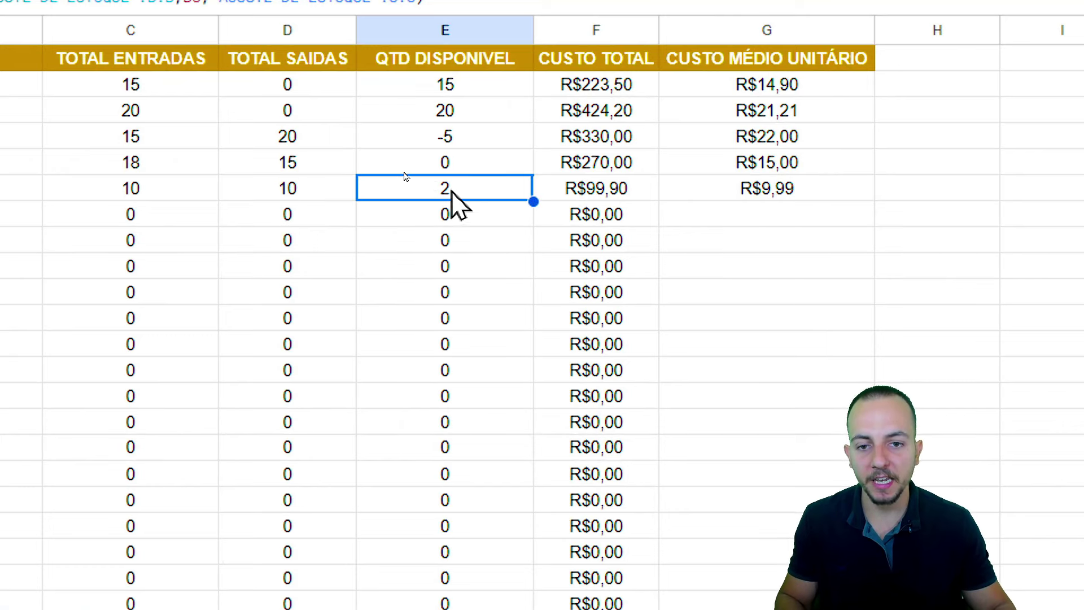
{"action": "left_click", "coordinate": [474, 164]}
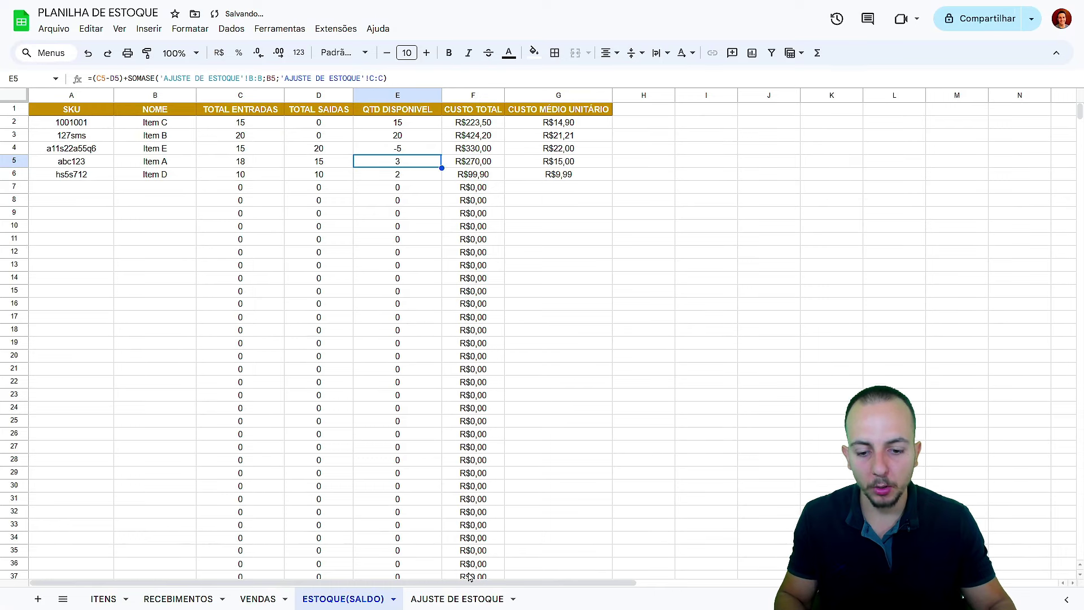
{"action": "left_click", "coordinate": [457, 598]}
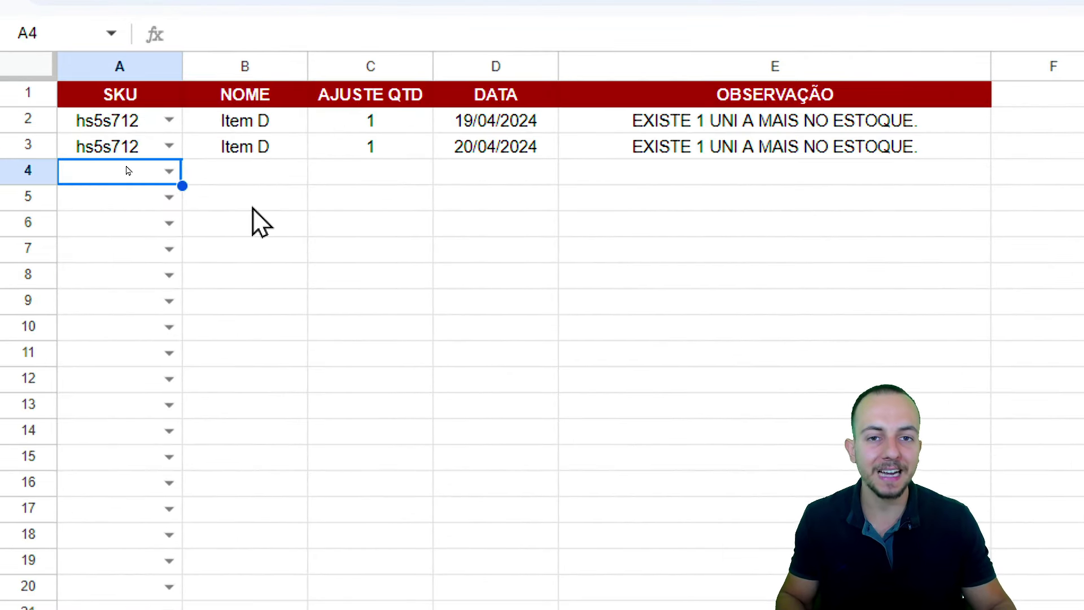
Log a −3 stock adjustment for SKU abc123 (Item A) dated 19/04/2024 in row 4
{"action": "left_click", "coordinate": [168, 172]}
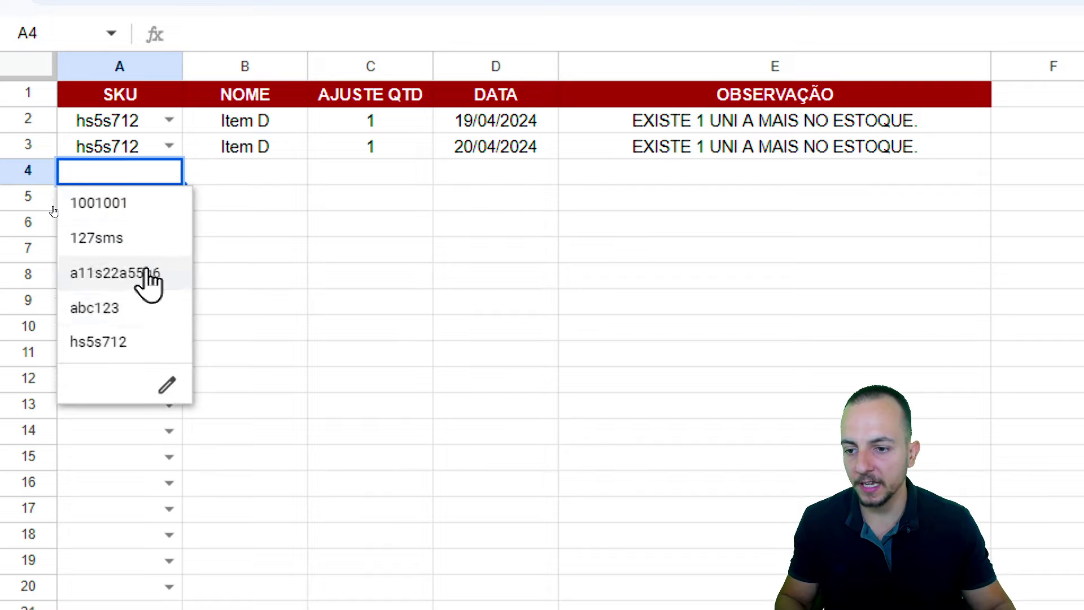
{"action": "left_click", "coordinate": [96, 322]}
{"action": "left_click", "coordinate": [273, 180]}
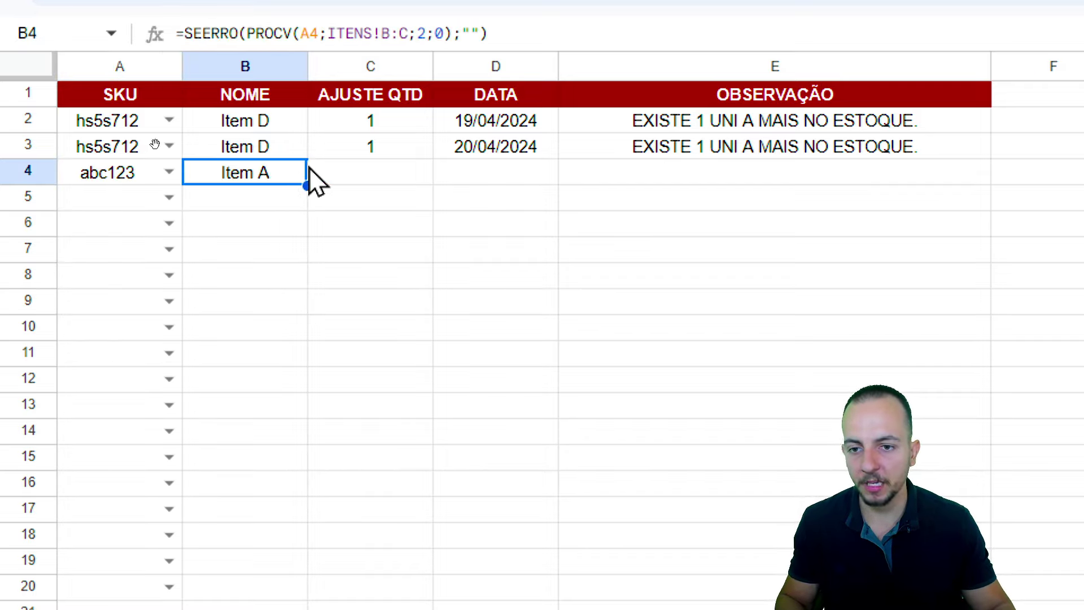
{"action": "left_click", "coordinate": [333, 180]}
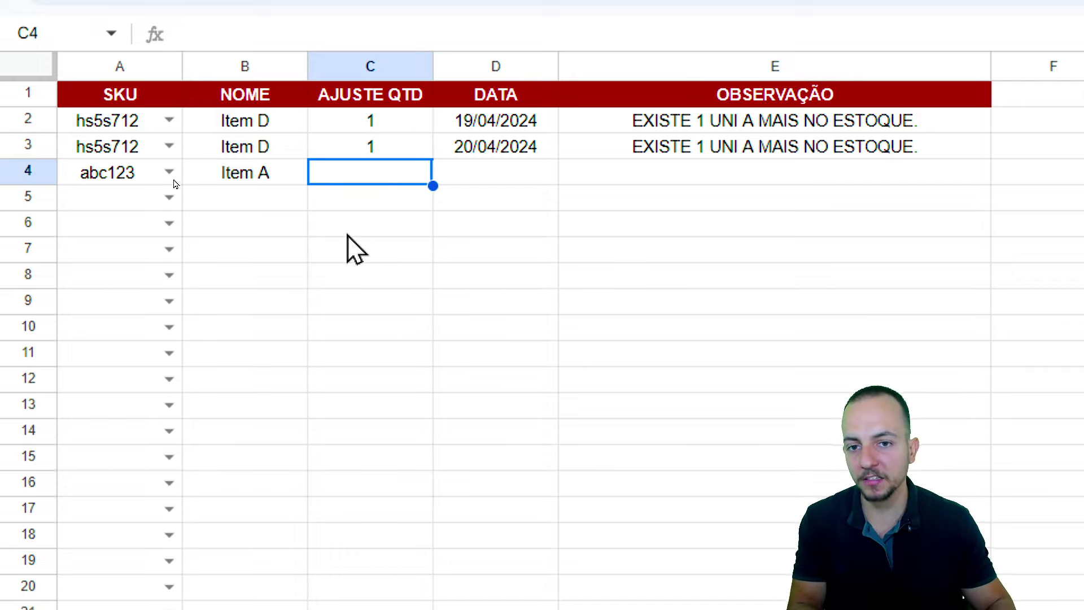
{"action": "type", "text": "-3"}
{"action": "key", "text": "Return"}
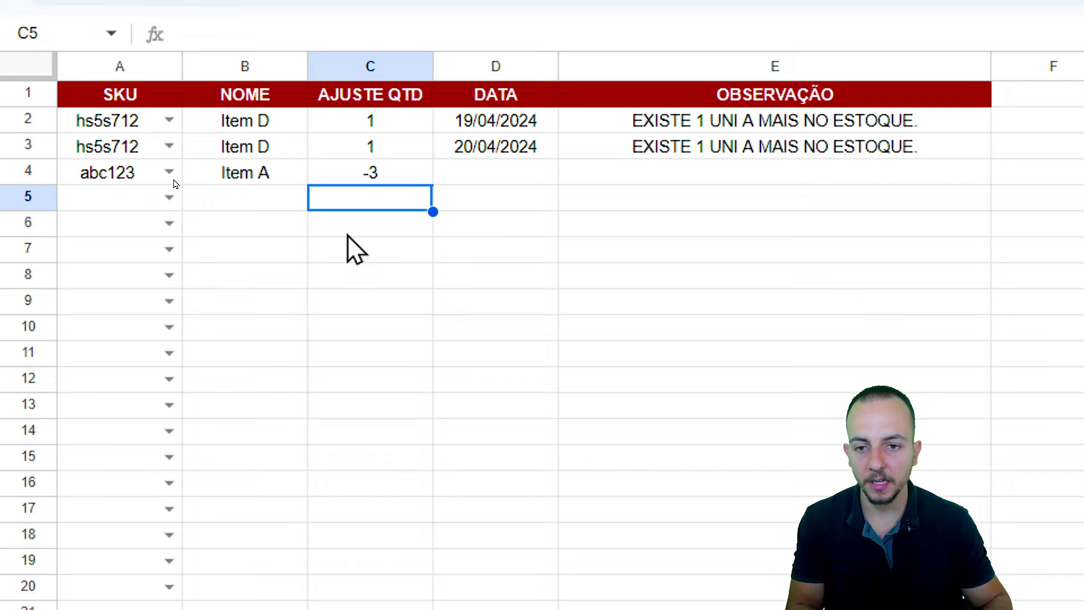
{"action": "left_click", "coordinate": [488, 173]}
{"action": "double_click", "coordinate": [487, 172]}
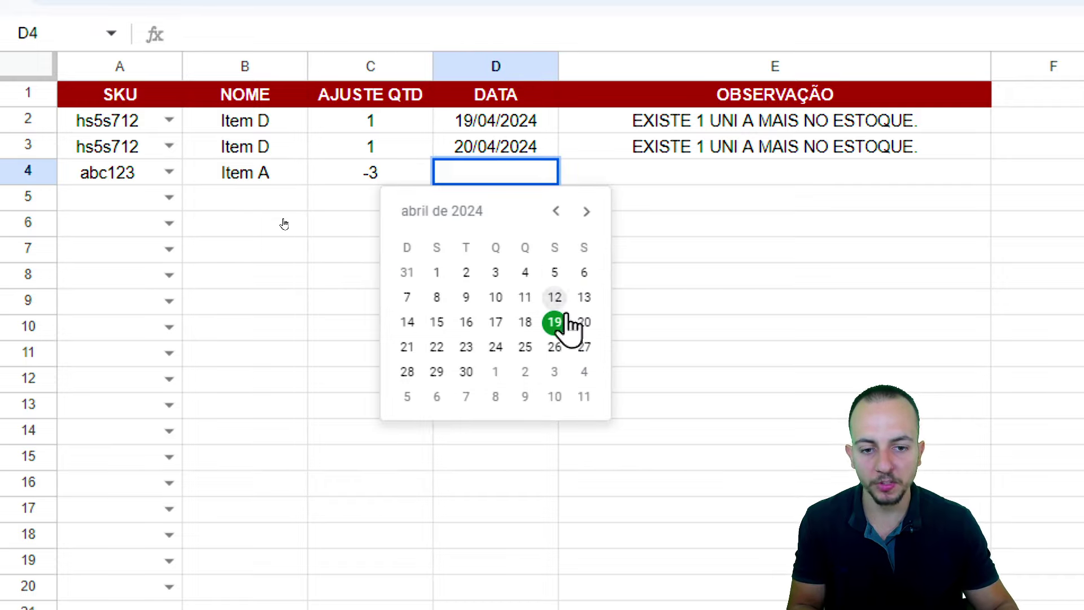
{"action": "left_click", "coordinate": [557, 322]}
Note 'VALIDADE MUITO BAIXA.' in E4 and check Item A's stock on ESTOQUE(SALDO)
{"action": "left_click", "coordinate": [680, 180]}
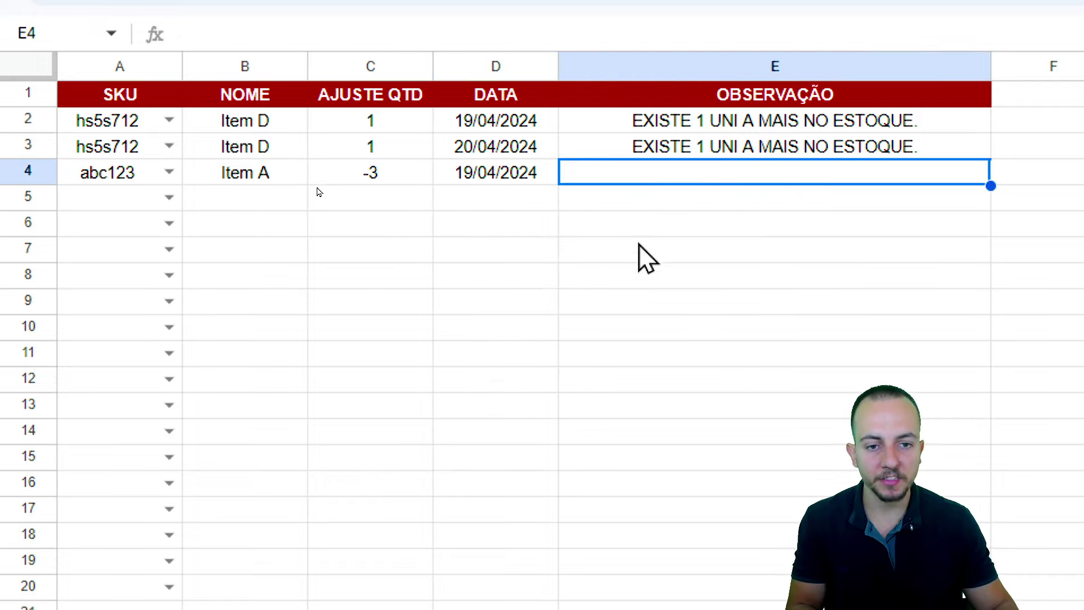
{"action": "type", "text": "VALIDADE MUI"}
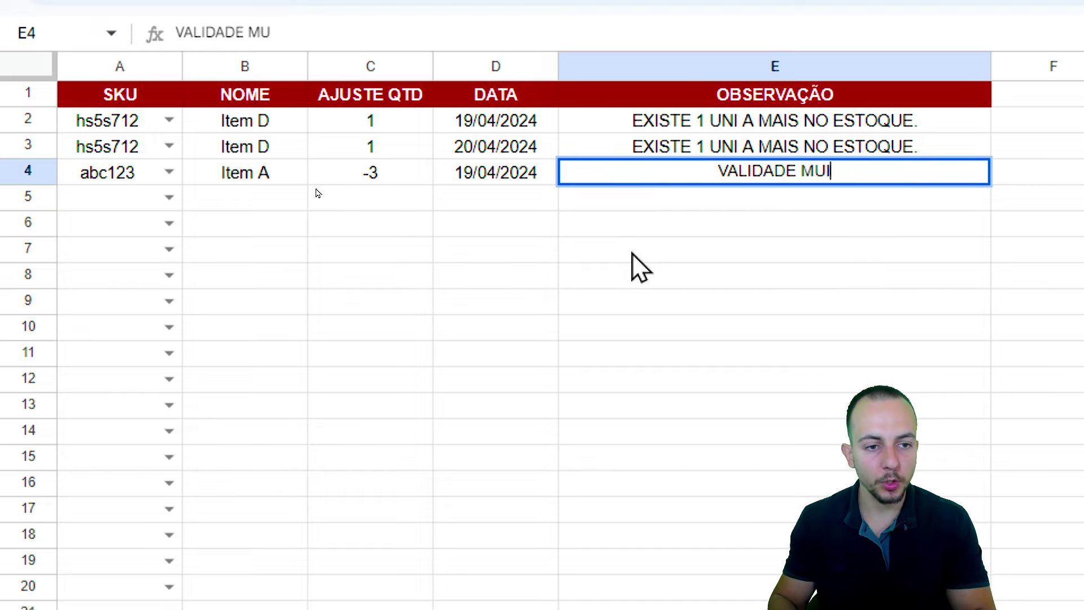
{"action": "type", "text": "TO BAIXA."}
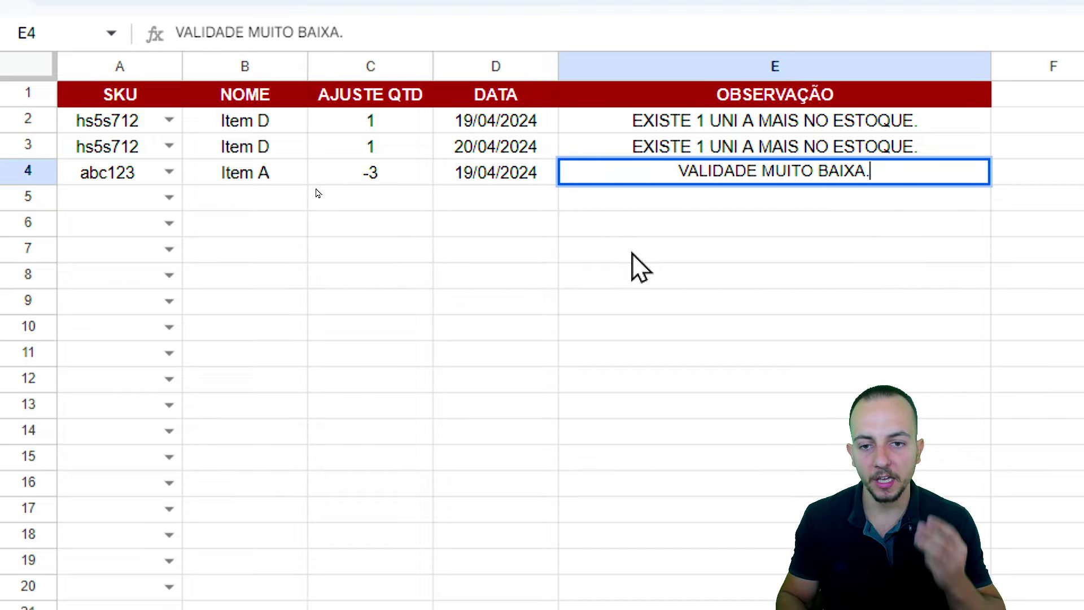
{"action": "key", "text": "Return"}
{"action": "left_click", "coordinate": [346, 594]}
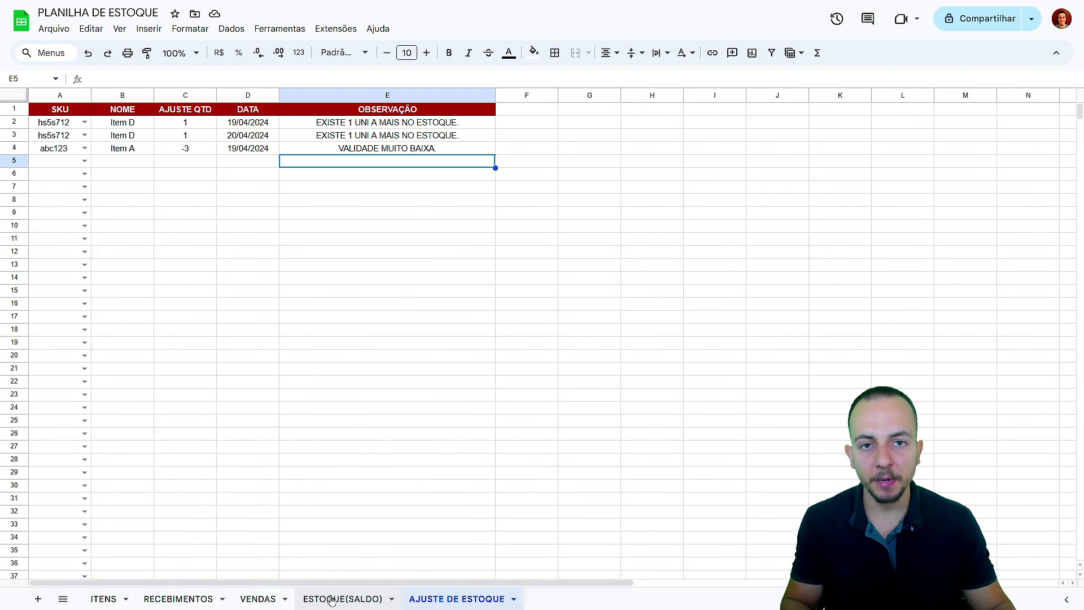
Flip through the ESTOQUE(SALDO), VENDAS, RECEBIMENTOS and ITENS sheets, ending on RECEBIMENTOS
{"action": "left_click", "coordinate": [332, 600]}
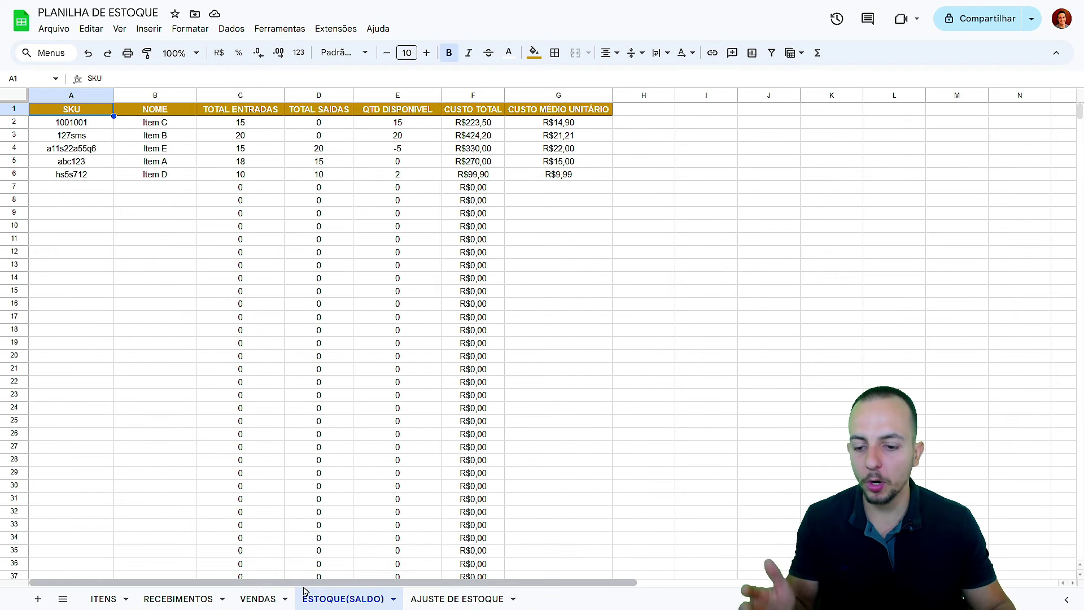
{"action": "left_click", "coordinate": [253, 598]}
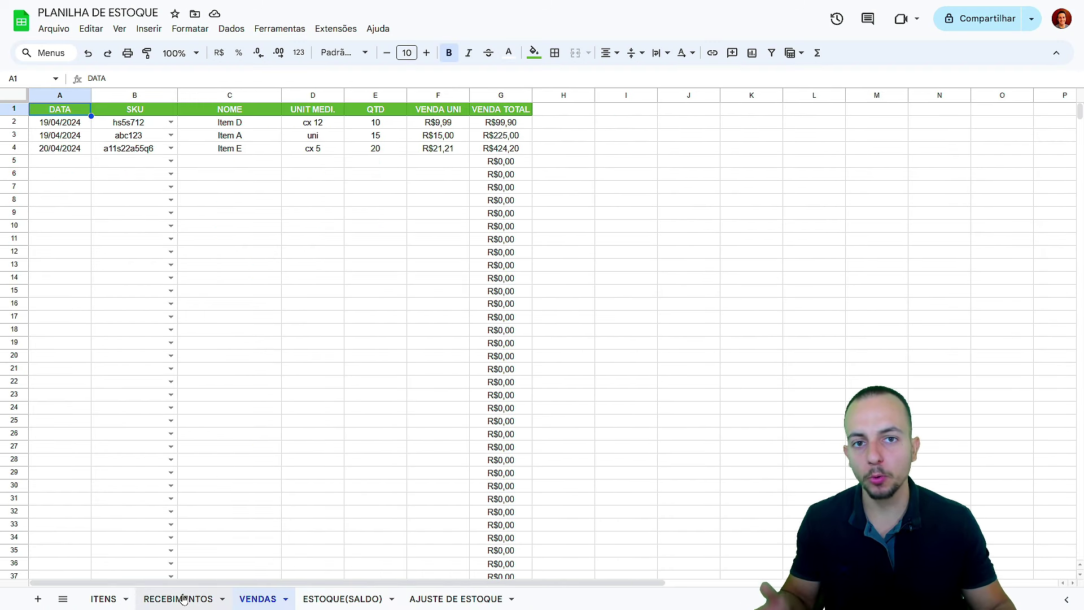
{"action": "left_click", "coordinate": [183, 598]}
{"action": "left_click", "coordinate": [113, 598]}
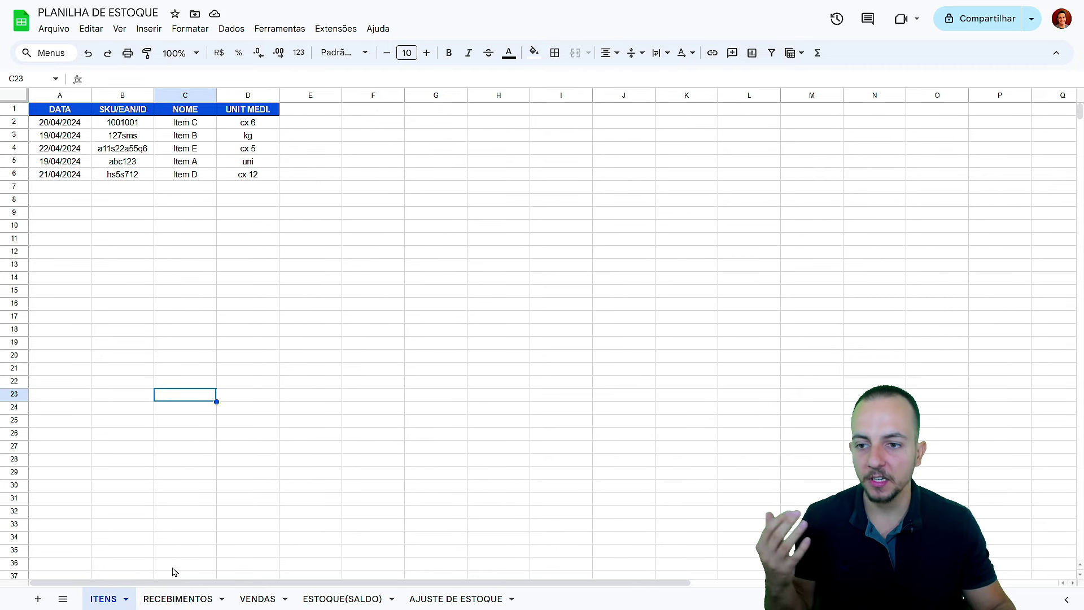
{"action": "left_click", "coordinate": [193, 597]}
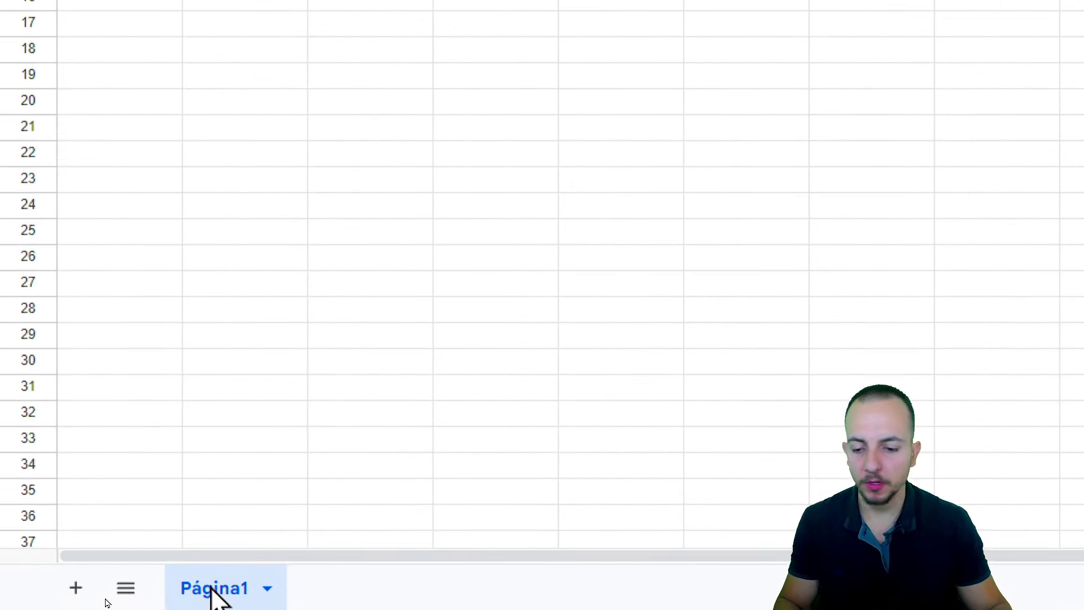
Rename the sheet Página1 to ITENS and title the spreadsheet PLANILHA DE ESTOQUE
{"action": "right_click", "coordinate": [211, 587]}
{"action": "left_click", "coordinate": [238, 289]}
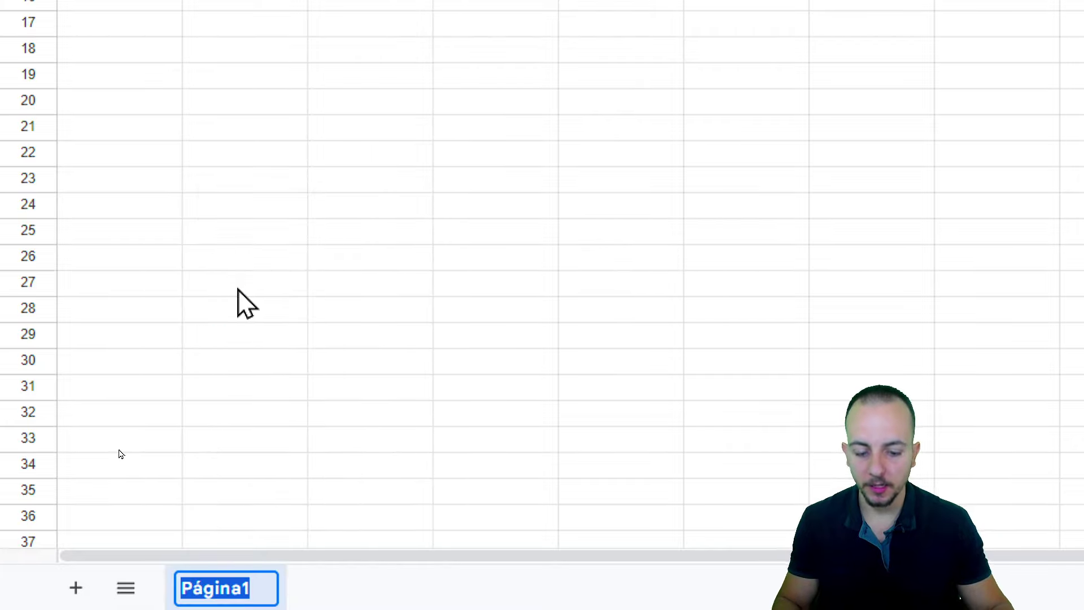
{"action": "type", "text": "ITENS"}
{"action": "key", "text": "Return"}
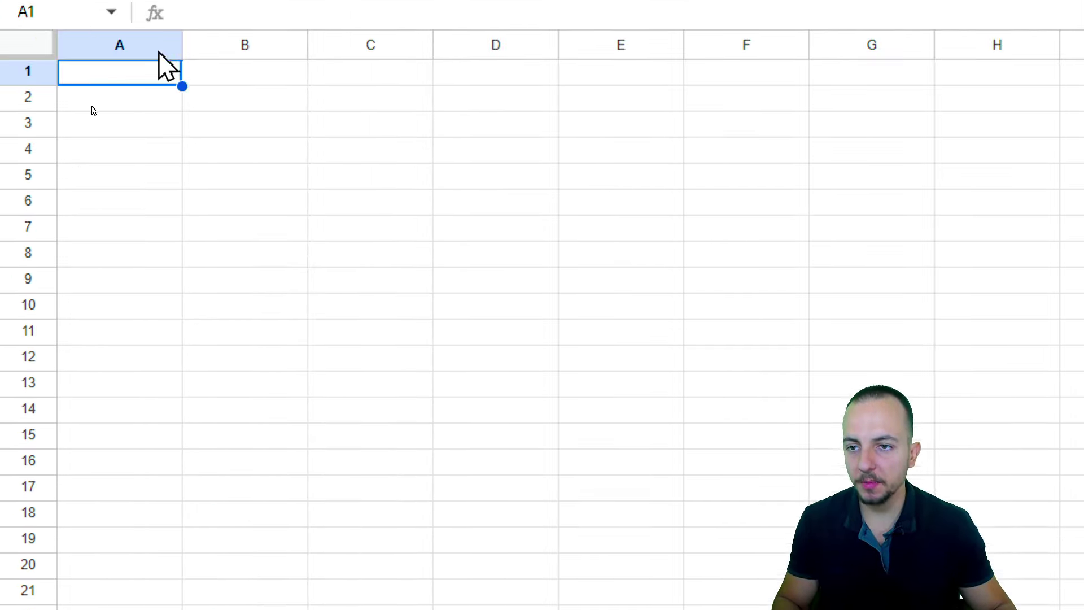
{"action": "left_click", "coordinate": [198, 25]}
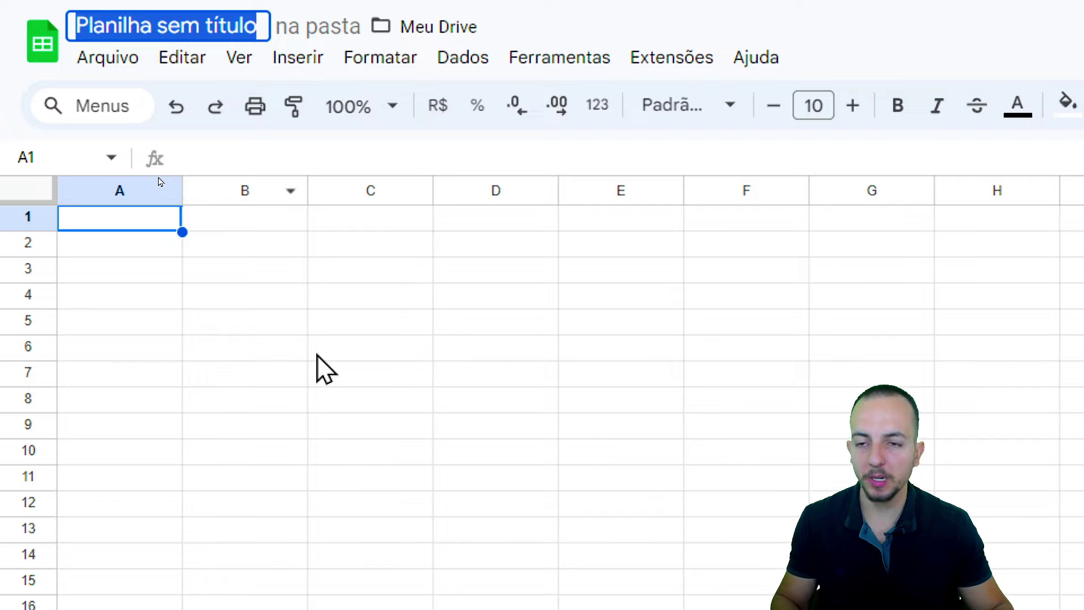
{"action": "type", "text": "PLANILHA DE EST"}
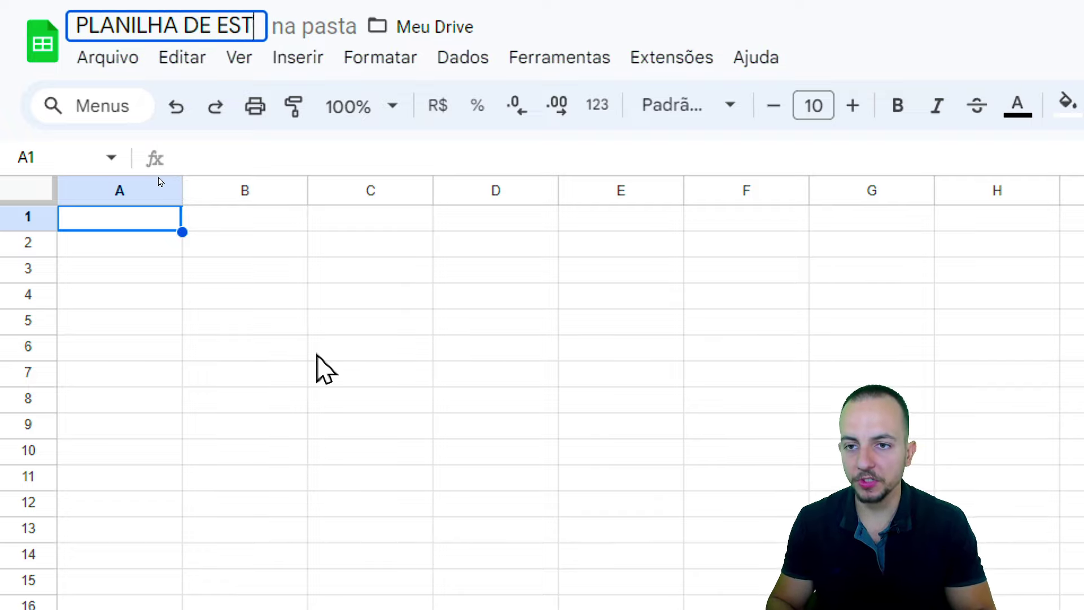
{"action": "type", "text": "OQUE"}
{"action": "key", "text": "Return"}
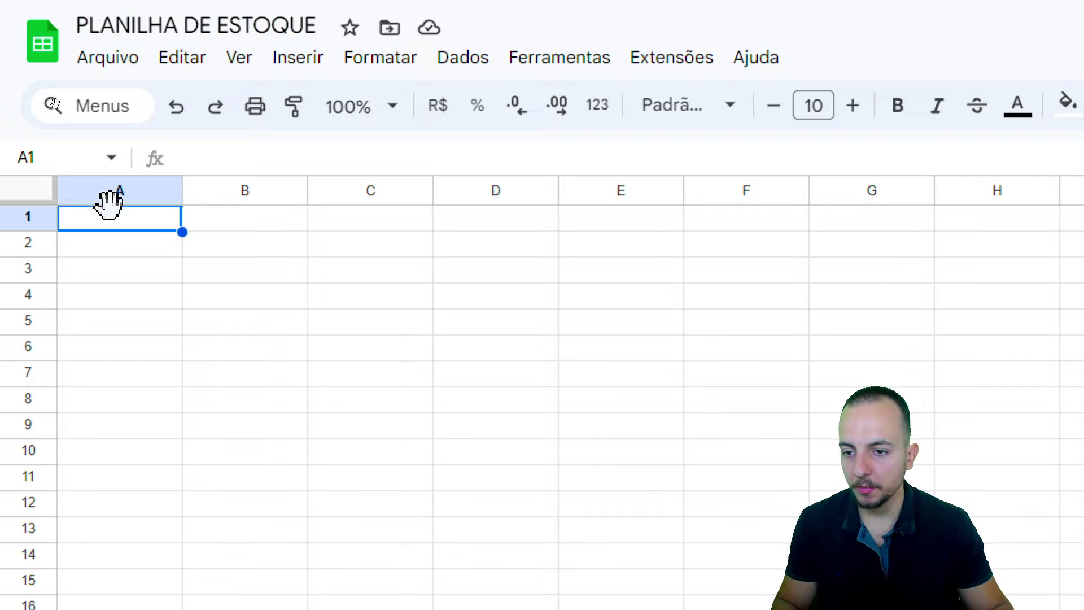
Enter the DATA header in cell A1
{"action": "mouse_move", "coordinate": [119, 217]}
{"action": "left_mouse_down"}
{"action": "mouse_move", "coordinate": [373, 446]}
{"action": "mouse_move", "coordinate": [620, 469]}
{"action": "left_mouse_up"}
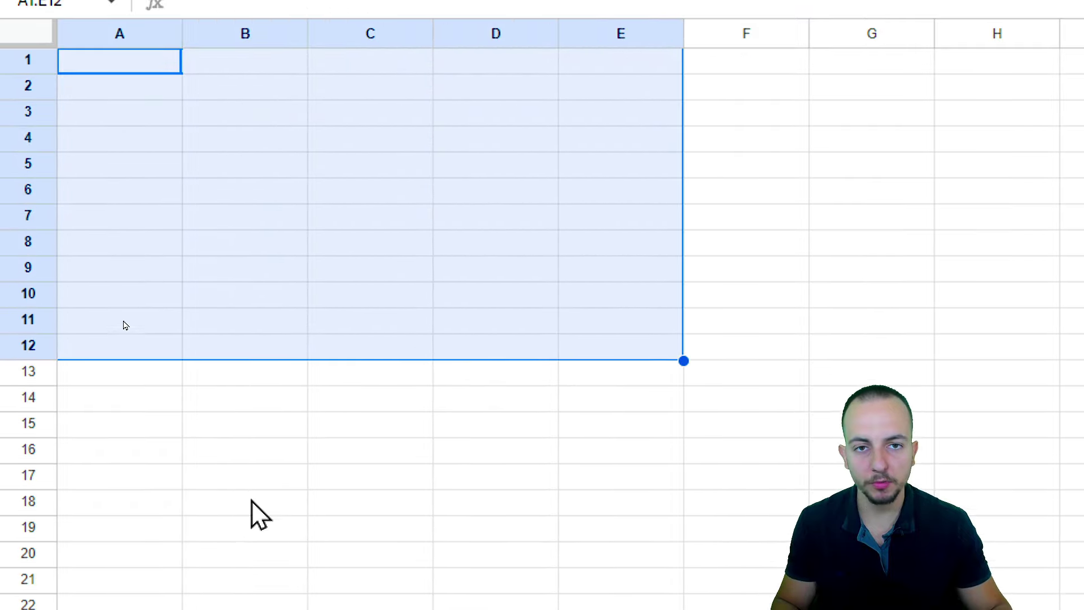
{"action": "left_click", "coordinate": [120, 192]}
{"action": "type", "text": "DATA"}
{"action": "key", "text": "Tab"}
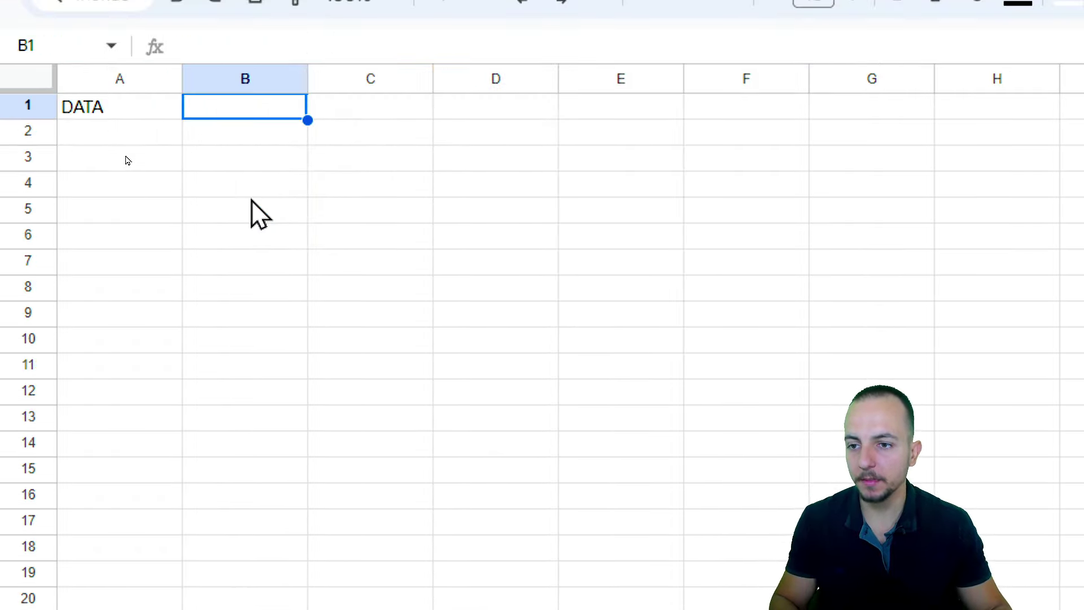
{"action": "left_click_drag", "start_coordinate": [119, 108], "coordinate": [102, 189]}
{"action": "left_click_drag", "start_coordinate": [78, 130], "coordinate": [621, 261]}
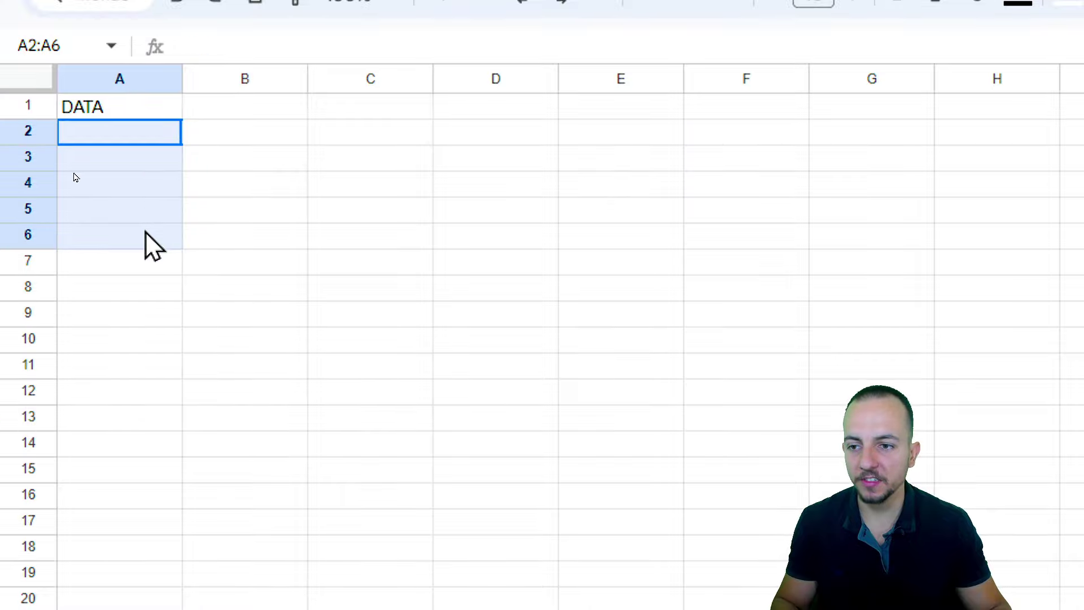
Add the headers SKU/EAN/ID, NOME and UNIT MEDI. in B1:D1
{"action": "left_click", "coordinate": [261, 108]}
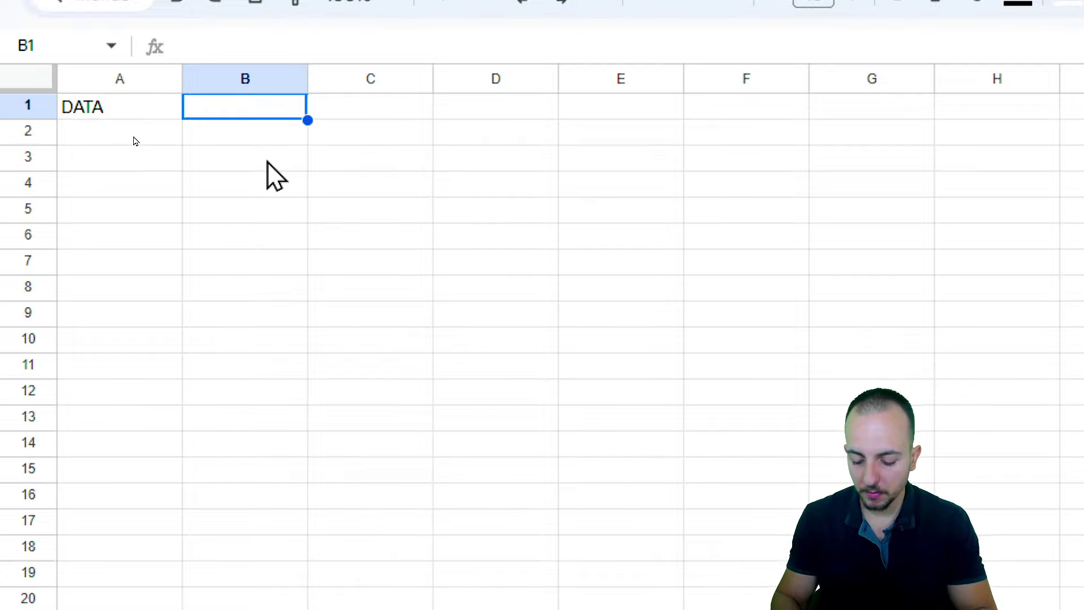
{"action": "type", "text": "EAN"}
{"action": "key", "text": "Escape"}
{"action": "type", "text": "SKU"}
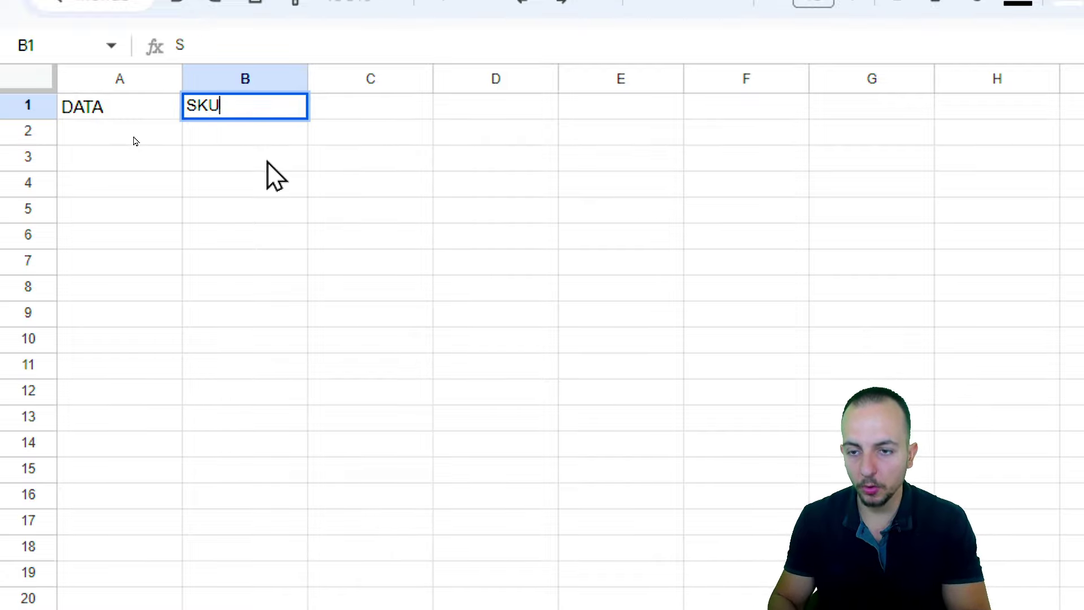
{"action": "type", "text": "/EAN/ID"}
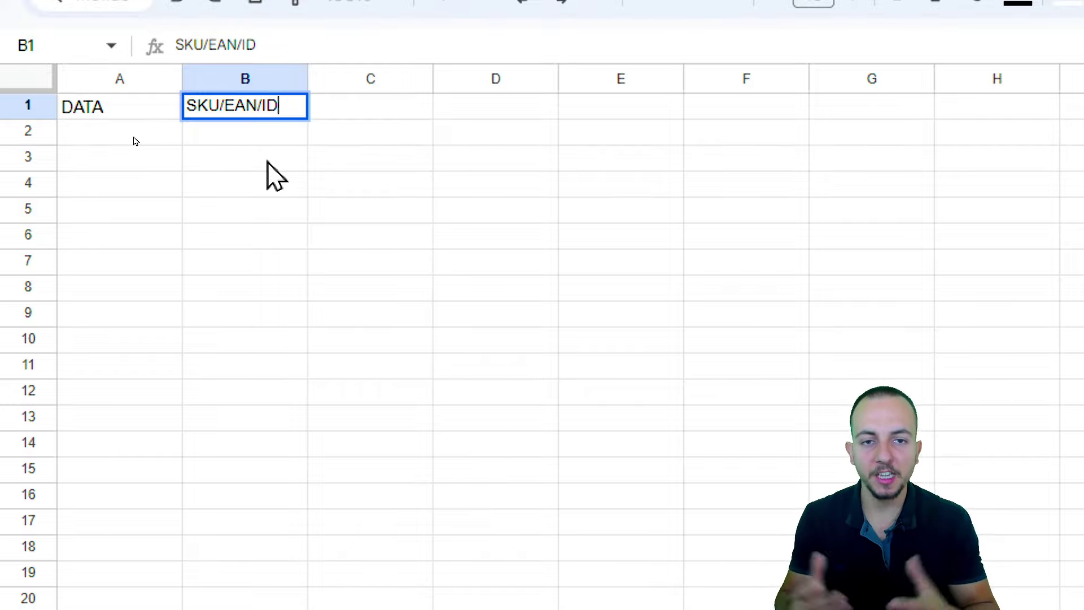
{"action": "left_click", "coordinate": [337, 116]}
{"action": "type", "text": "NOME"}
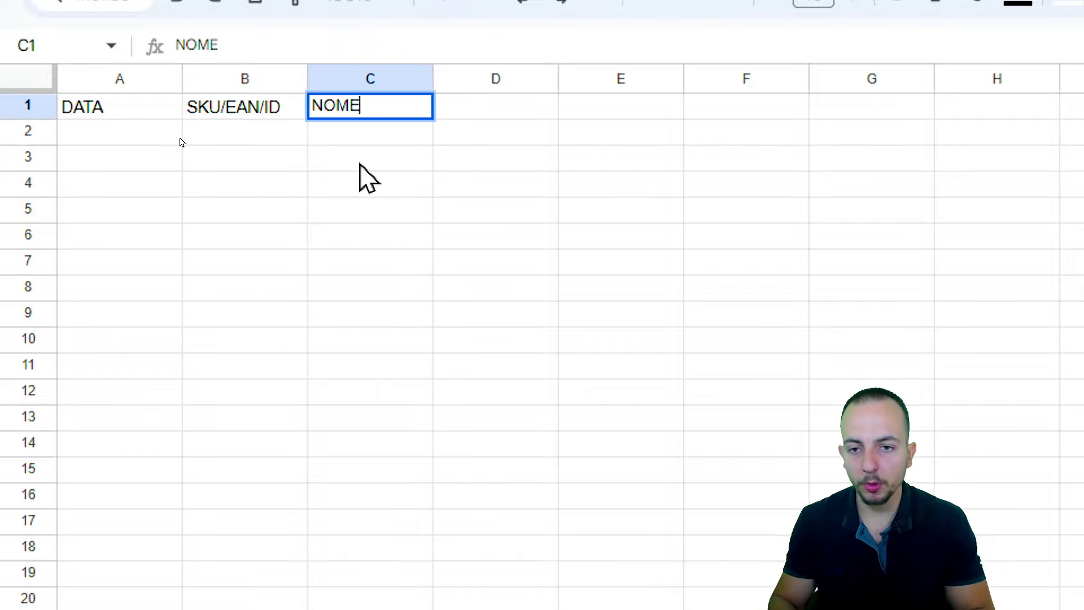
{"action": "key", "text": "Tab"}
{"action": "type", "text": "MAR"}
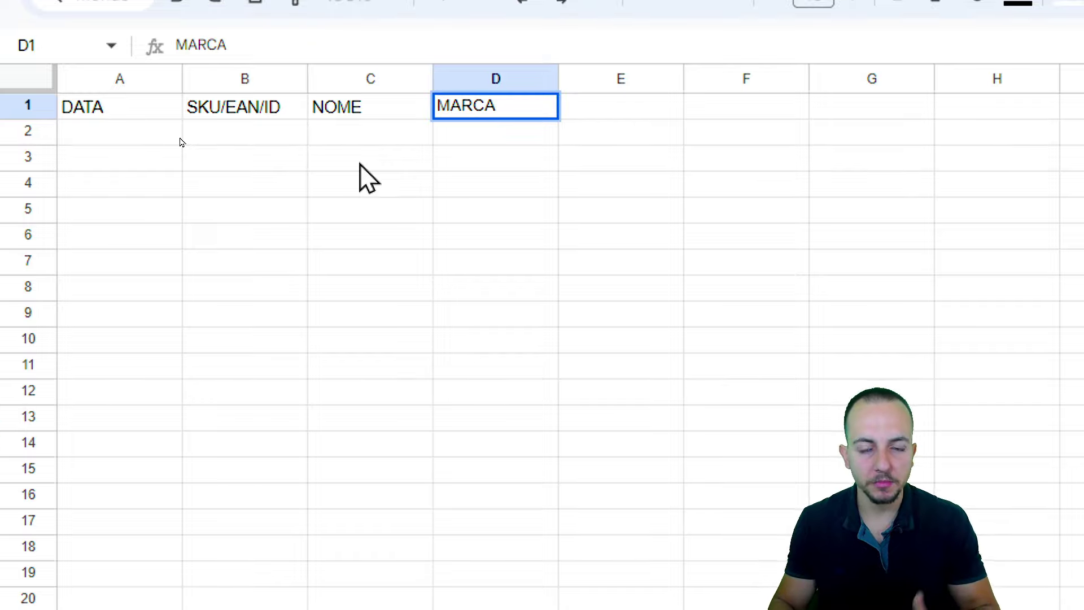
{"action": "key", "text": "BackSpace"}
{"action": "key", "text": "BackSpace"}
{"action": "key", "text": "BackSpace"}
{"action": "type", "text": "UNIT MEDI"}
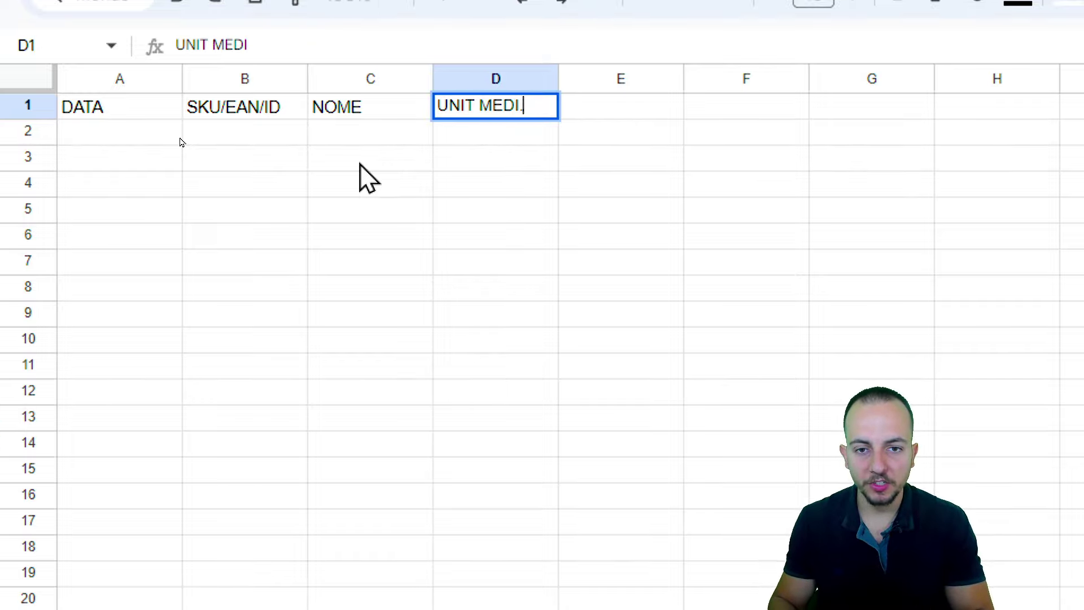
{"action": "key", "text": "Return"}
Fill the units uni, kg, cx 6, cx 12 and cx 5 down D2:D6
{"action": "left_click", "coordinate": [489, 108]}
{"action": "left_click", "coordinate": [491, 134]}
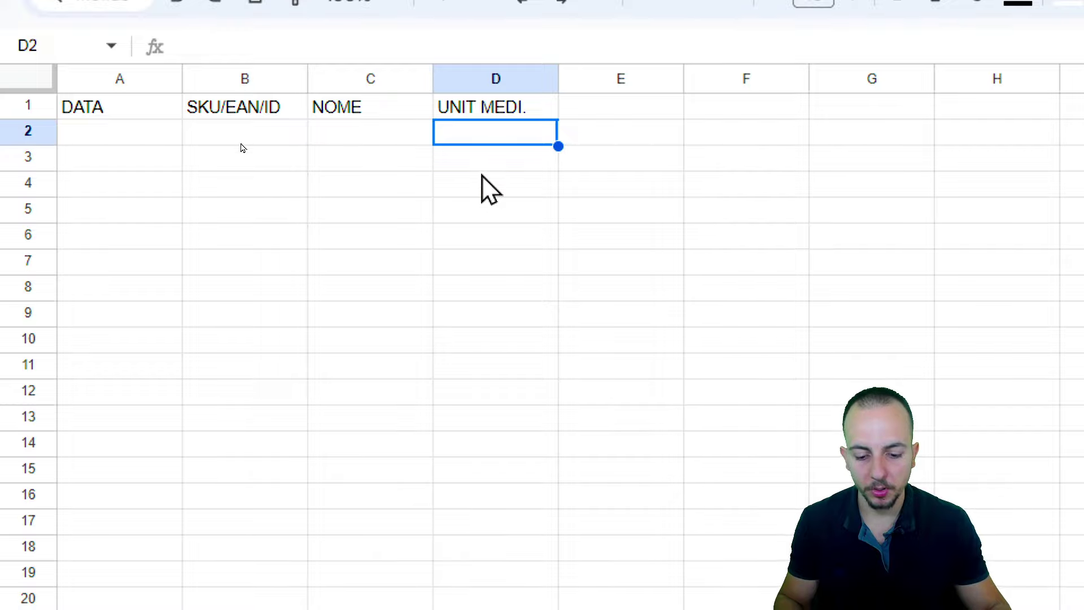
{"action": "type", "text": "uni"}
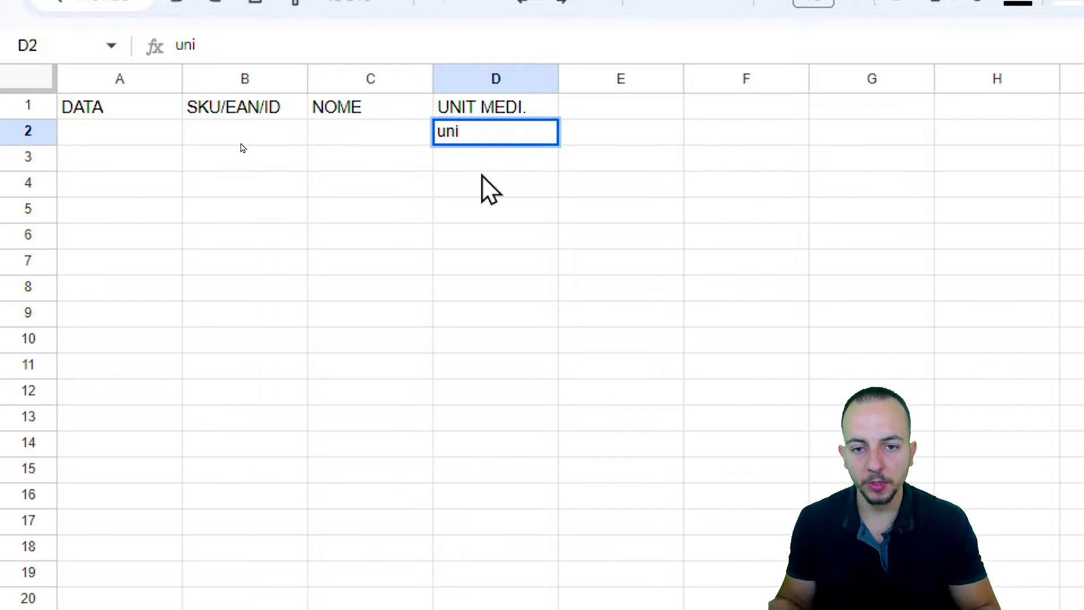
{"action": "key", "text": "Return"}
{"action": "type", "text": "kg"}
{"action": "key", "text": "Return"}
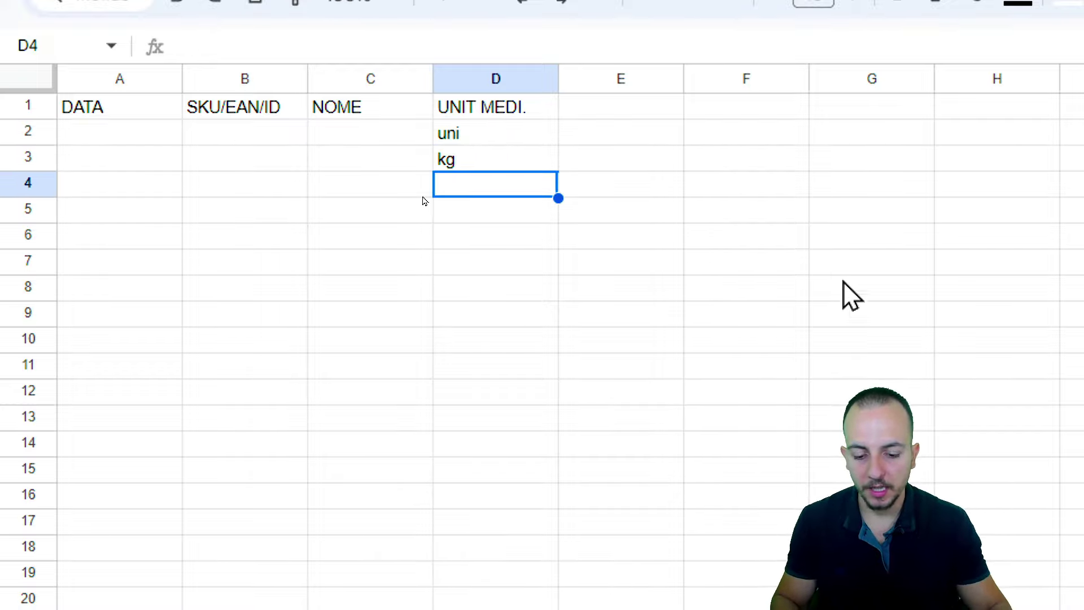
{"action": "type", "text": "cx 6"}
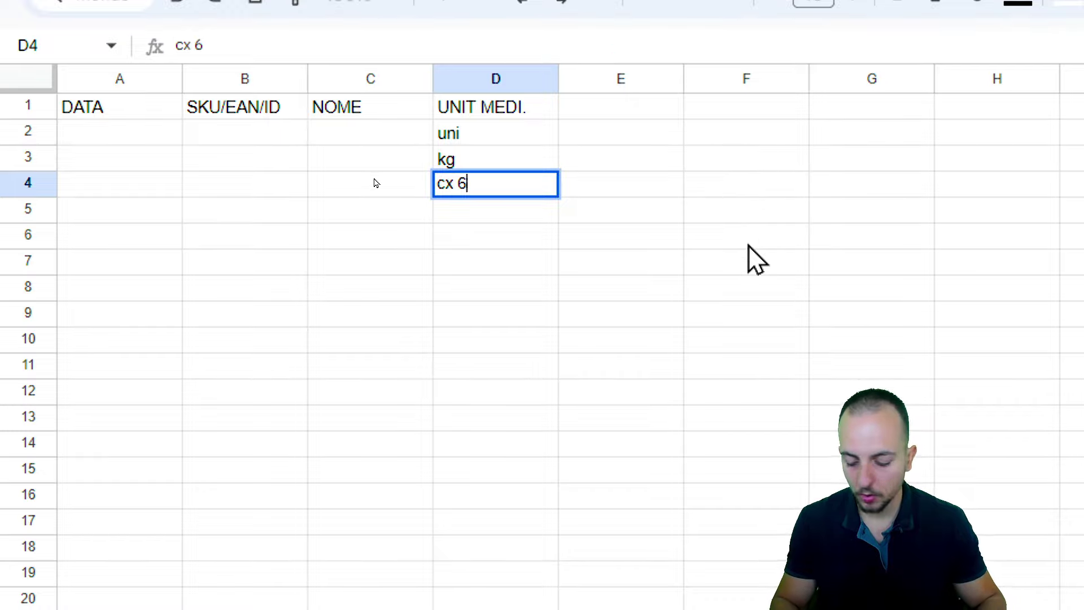
{"action": "key", "text": "Return"}
{"action": "type", "text": "cx 12"}
{"action": "key", "text": "Return"}
{"action": "type", "text": "cx"}
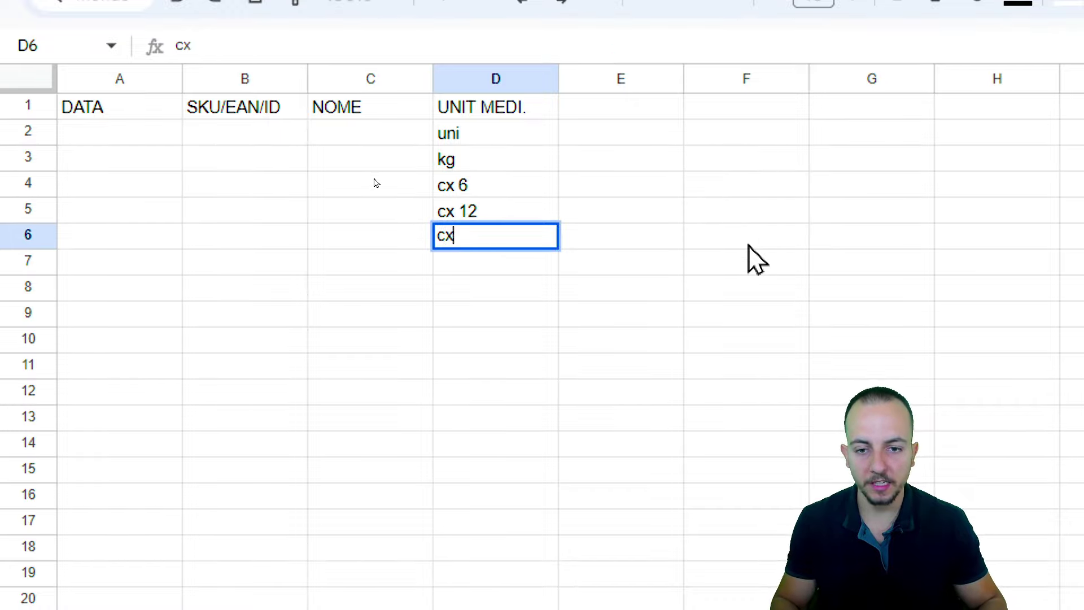
{"action": "type", "text": " 5"}
{"action": "key", "text": "Return"}
{"action": "left_click", "coordinate": [490, 137]}
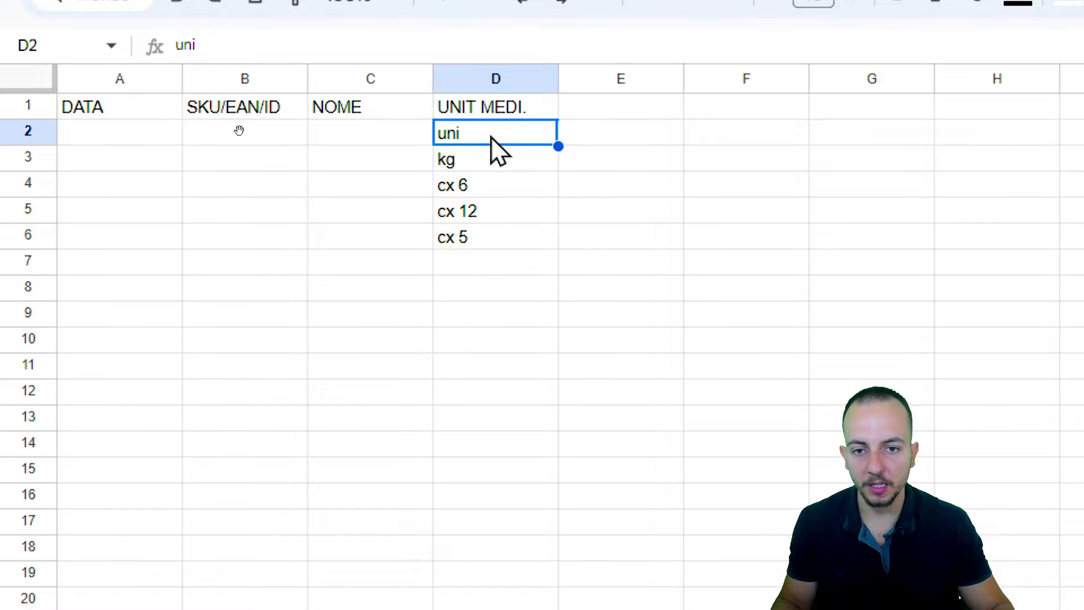
{"action": "left_click_drag", "start_coordinate": [497, 149], "coordinate": [484, 237]}
{"action": "left_click", "coordinate": [488, 211]}
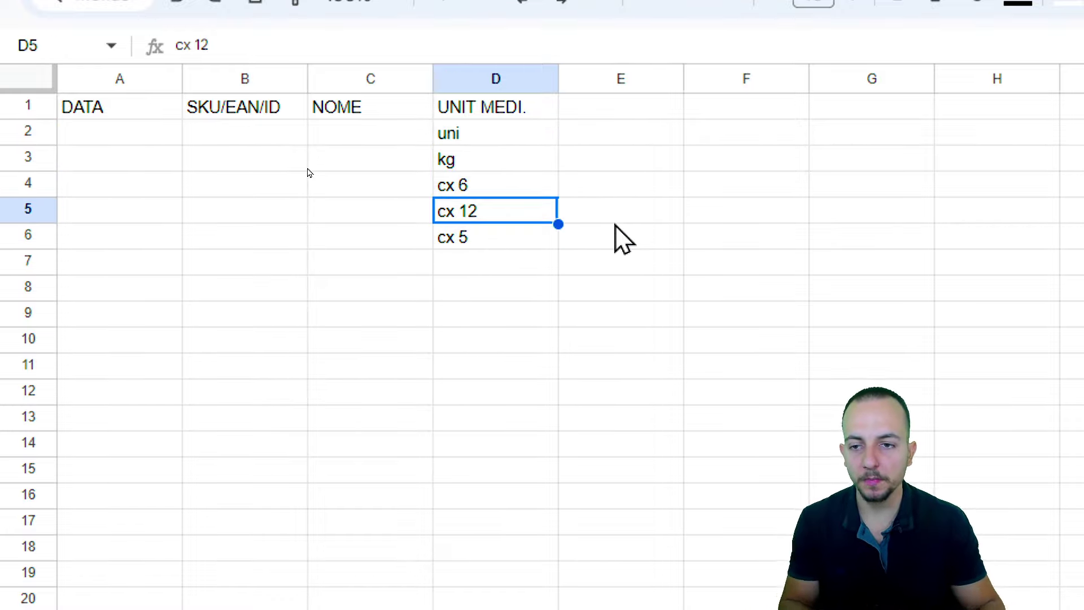
{"action": "key", "text": "ctrl+shift+Left"}
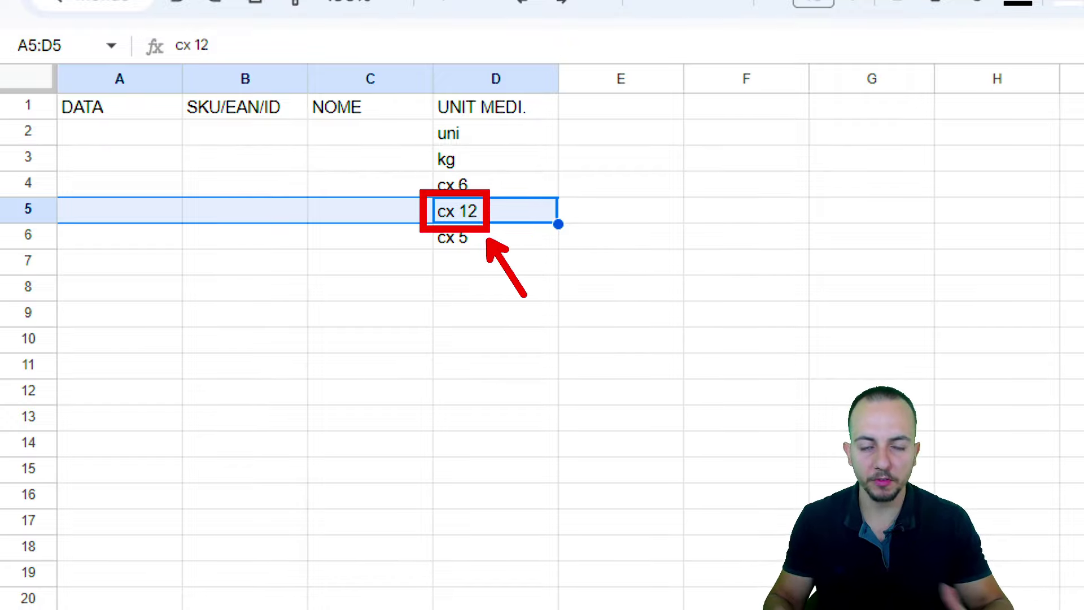
{"action": "key", "text": "ctrl+Home"}
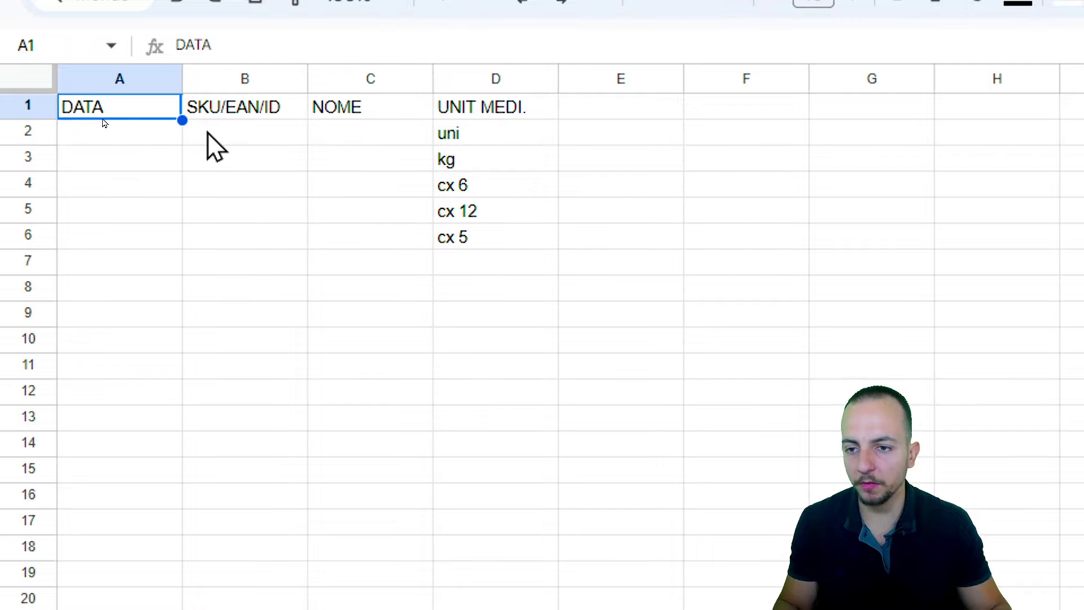
{"action": "left_click_drag", "start_coordinate": [177, 116], "coordinate": [476, 373]}
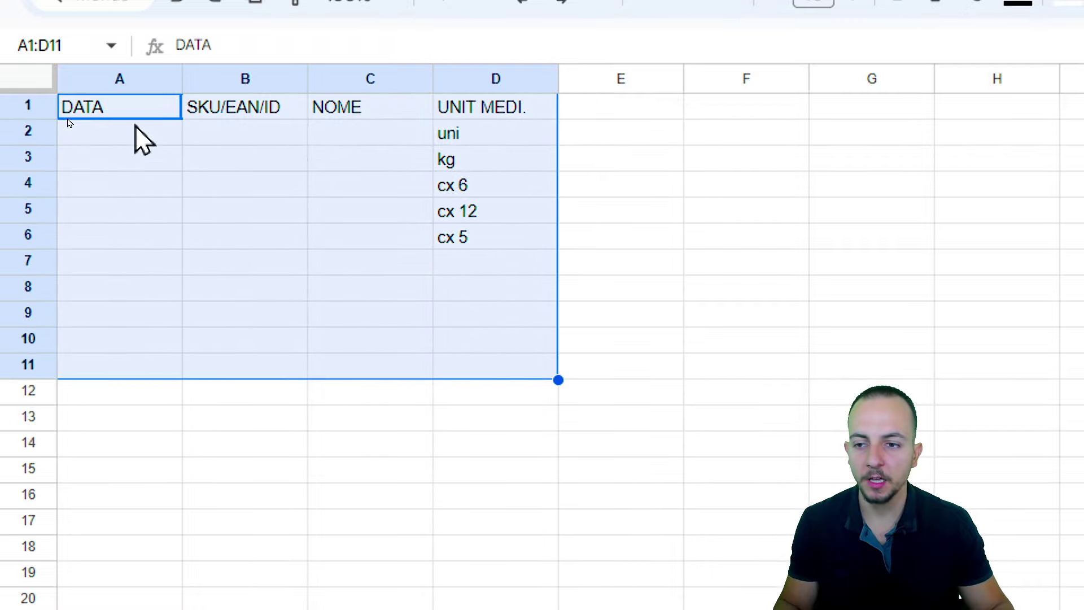
{"action": "left_click", "coordinate": [117, 139]}
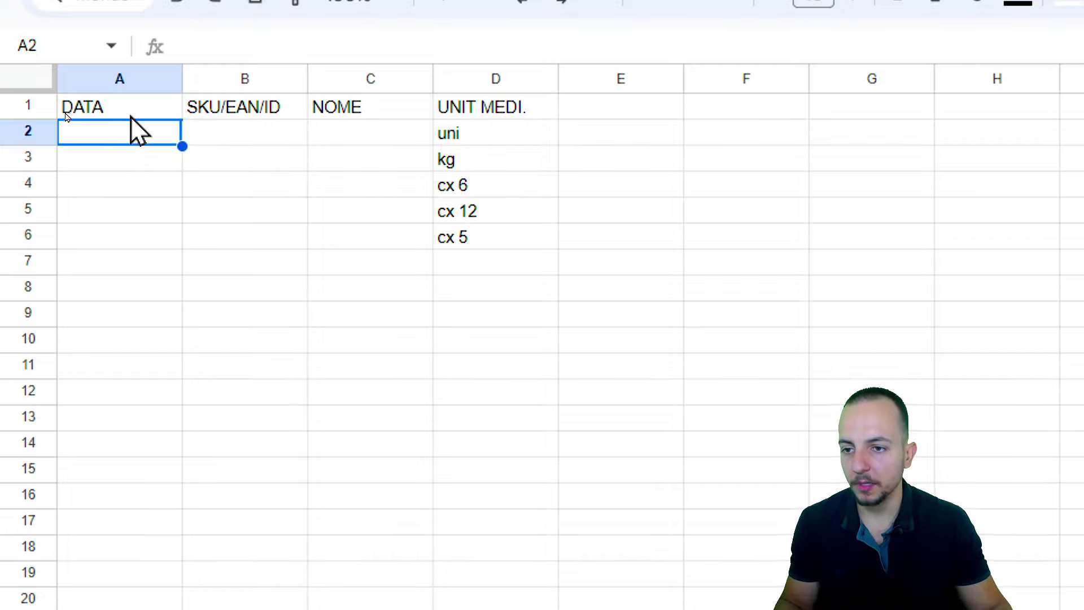
{"action": "left_click_drag", "start_coordinate": [116, 107], "coordinate": [120, 240]}
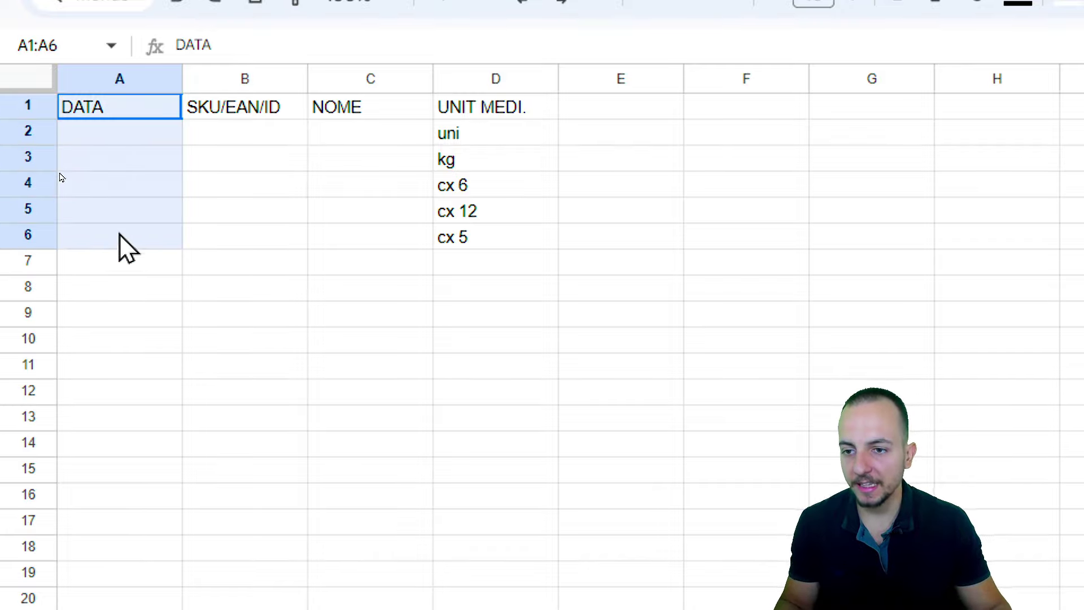
{"action": "left_click", "coordinate": [147, 137]}
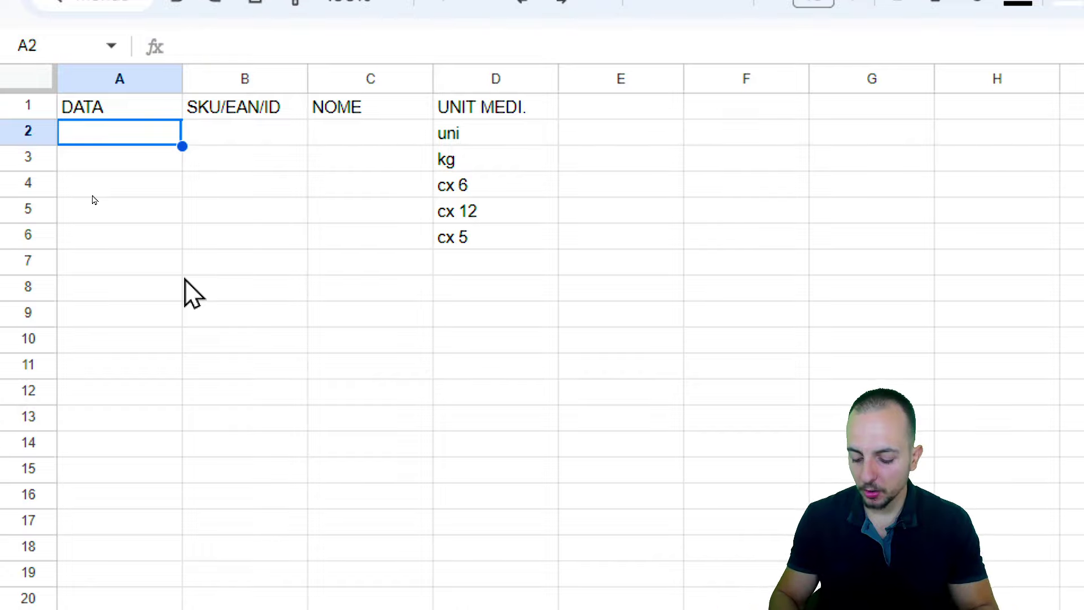
{"action": "type", "text": "abc123"}
{"action": "key", "text": "Return"}
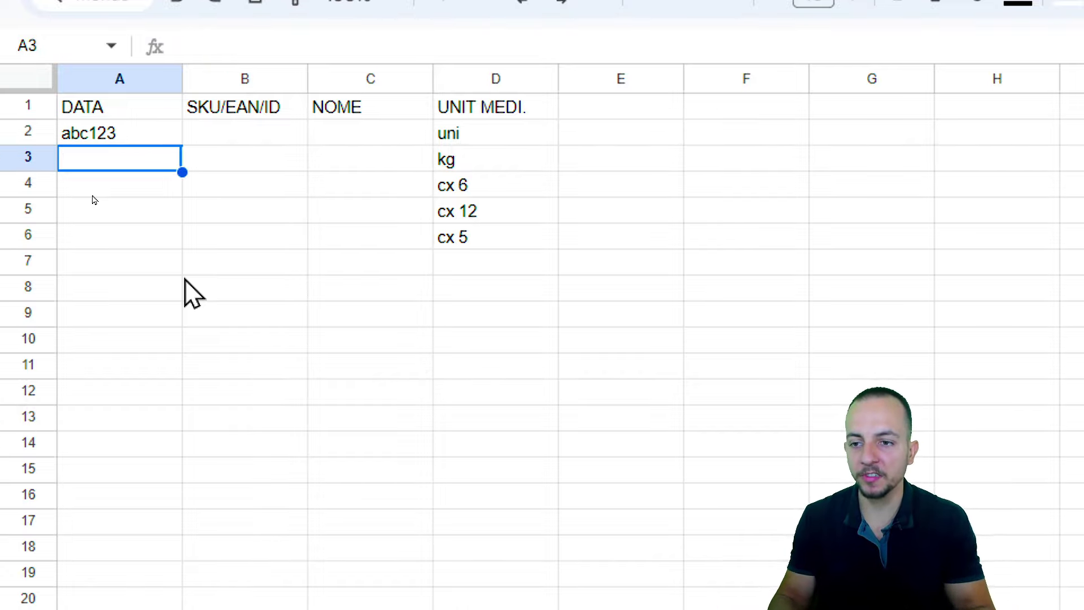
{"action": "left_click", "coordinate": [152, 133]}
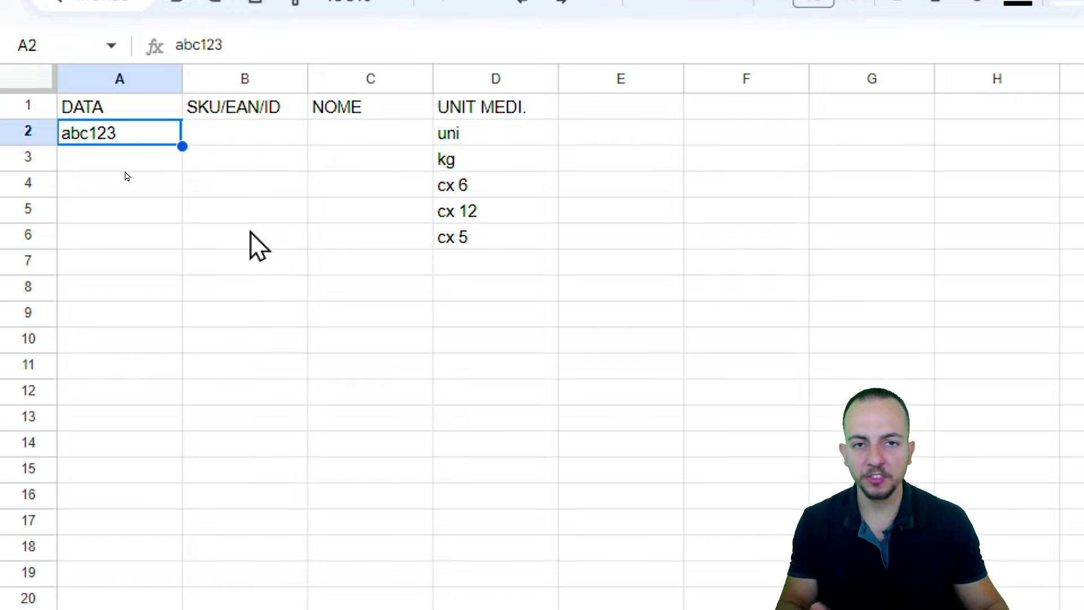
{"action": "key", "text": "Delete"}
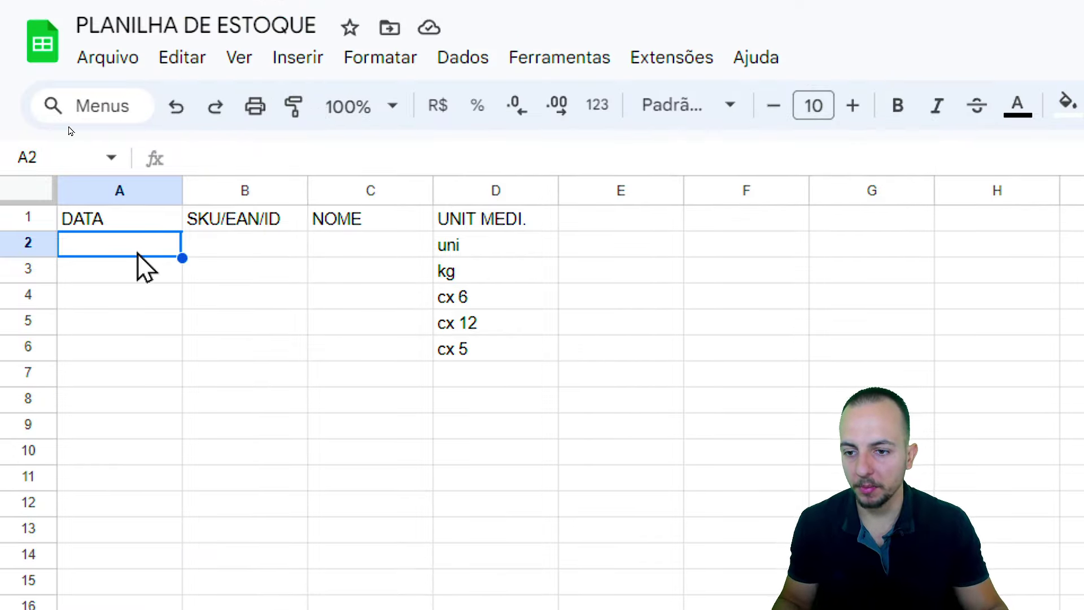
Select the DATA column range A2:A1000
{"action": "mouse_move", "coordinate": [135, 251]}
{"action": "left_mouse_down"}
{"action": "mouse_move", "coordinate": [138, 534]}
{"action": "mouse_move", "coordinate": [137, 50]}
{"action": "left_mouse_up"}
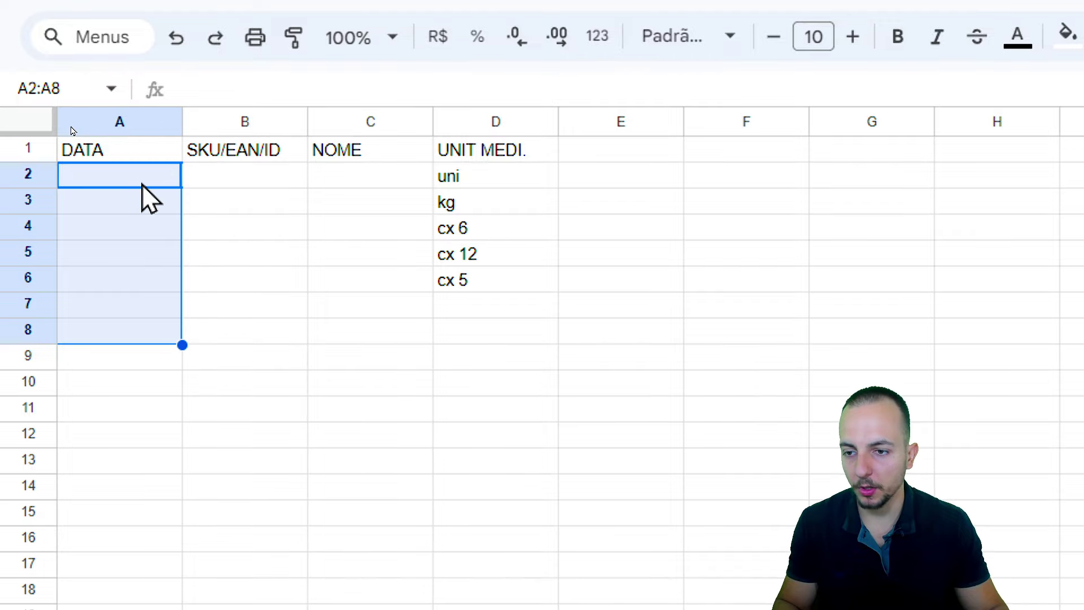
{"action": "left_click", "coordinate": [142, 185]}
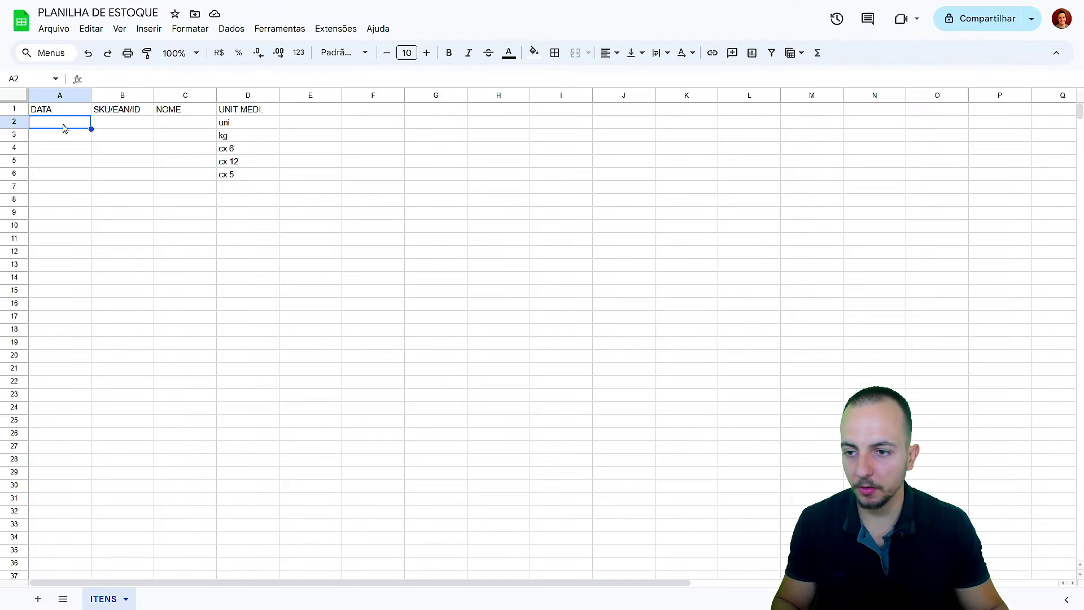
{"action": "left_click_drag", "start_coordinate": [64, 128], "coordinate": [91, 411]}
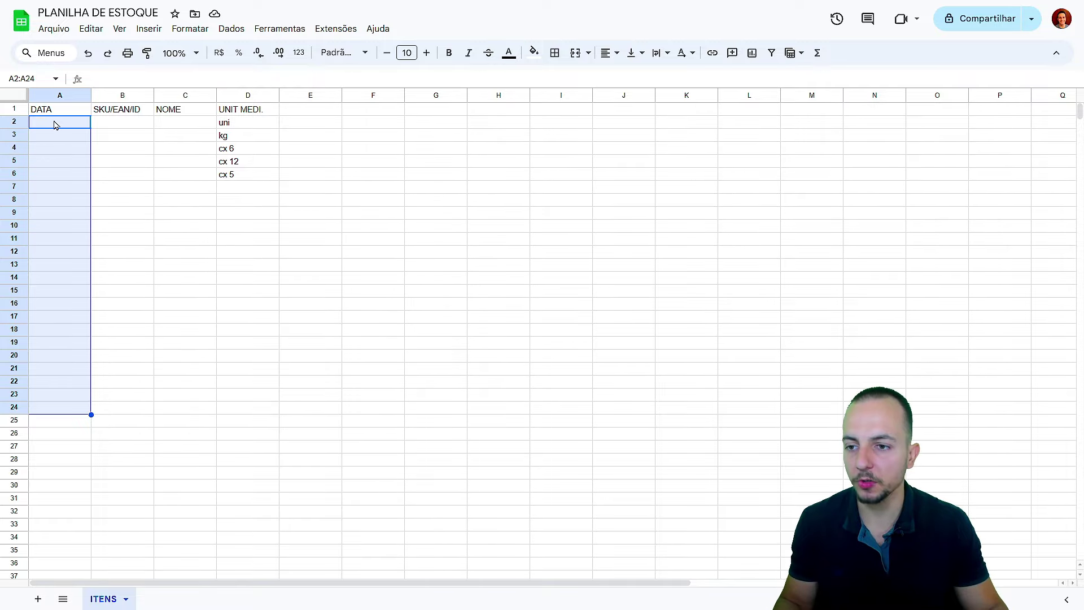
{"action": "left_click", "coordinate": [54, 124]}
{"action": "key", "text": "ctrl+shift+Down"}
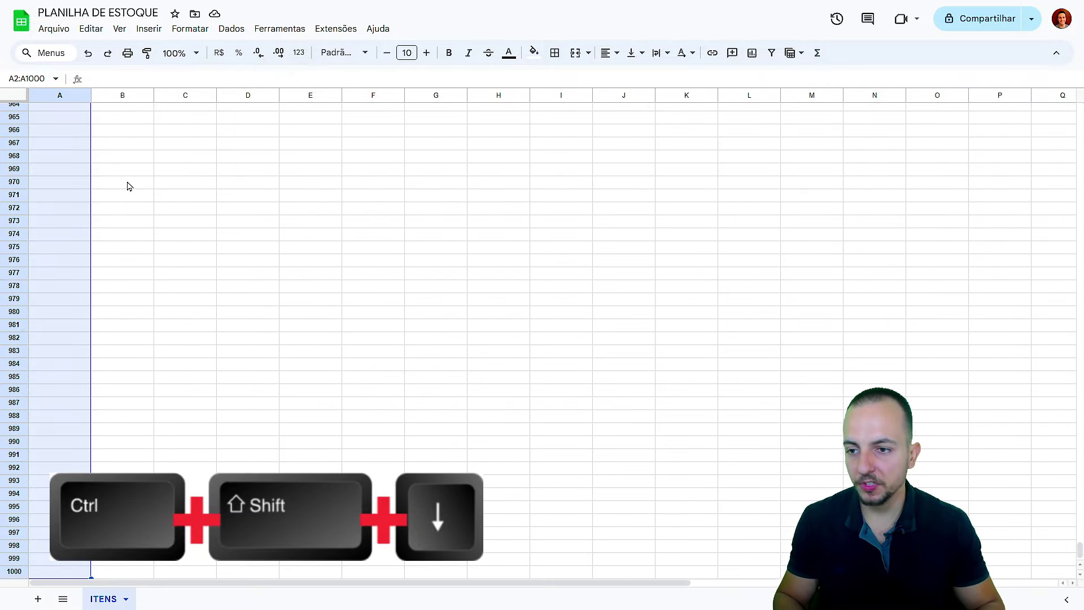
{"action": "scroll", "coordinate": [147, 324], "scroll_direction": "down", "scroll_amount": 2}
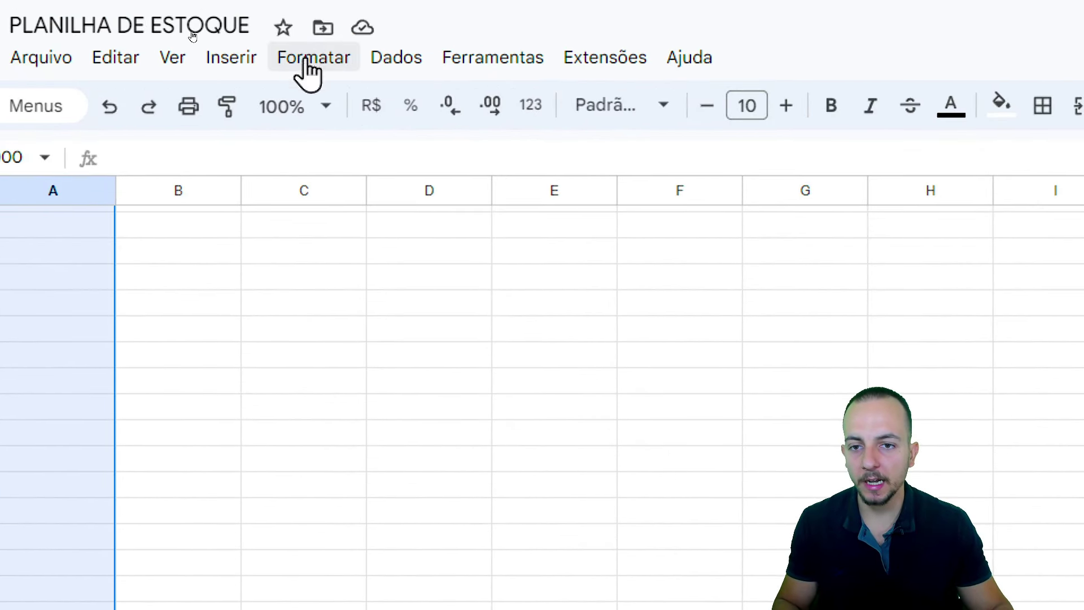
{"action": "left_click", "coordinate": [242, 28]}
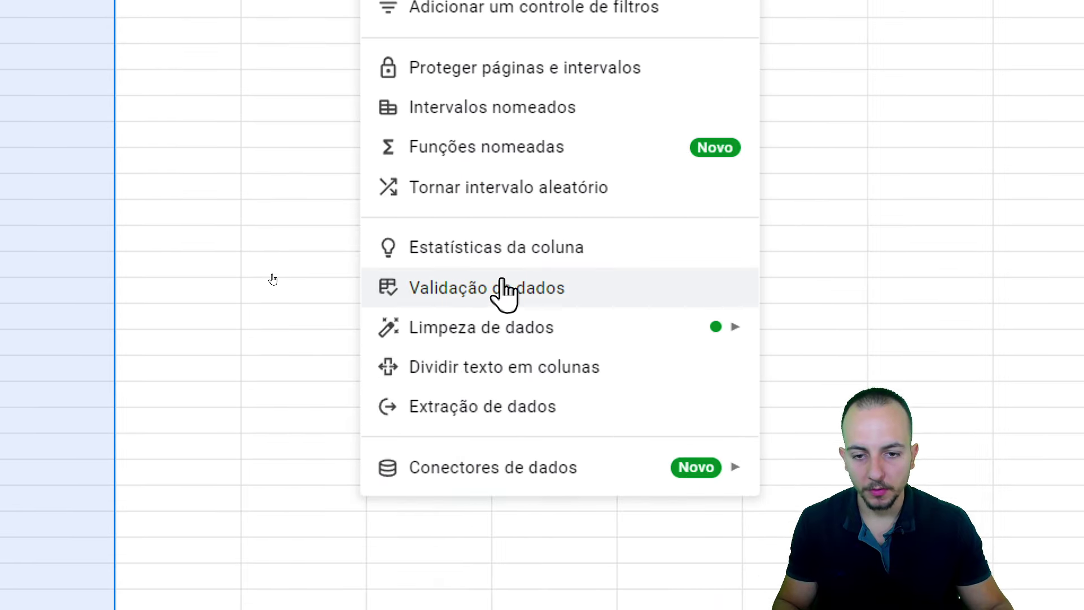
Add a data-validation rule requiring A2:A1000 to hold a valid date (É uma data válida)
{"action": "left_click", "coordinate": [508, 287]}
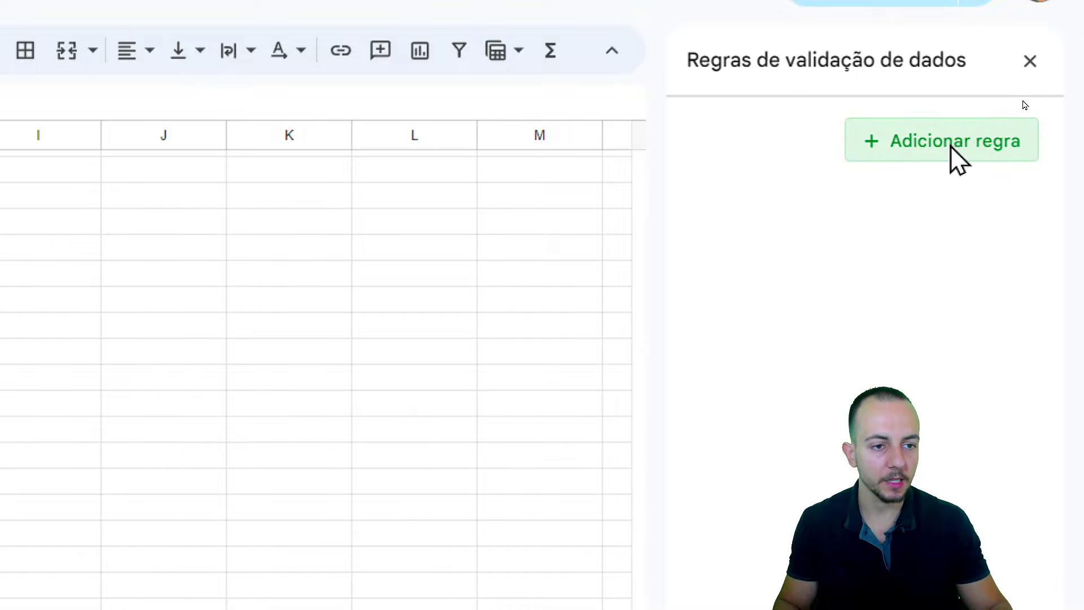
{"action": "left_click", "coordinate": [950, 144]}
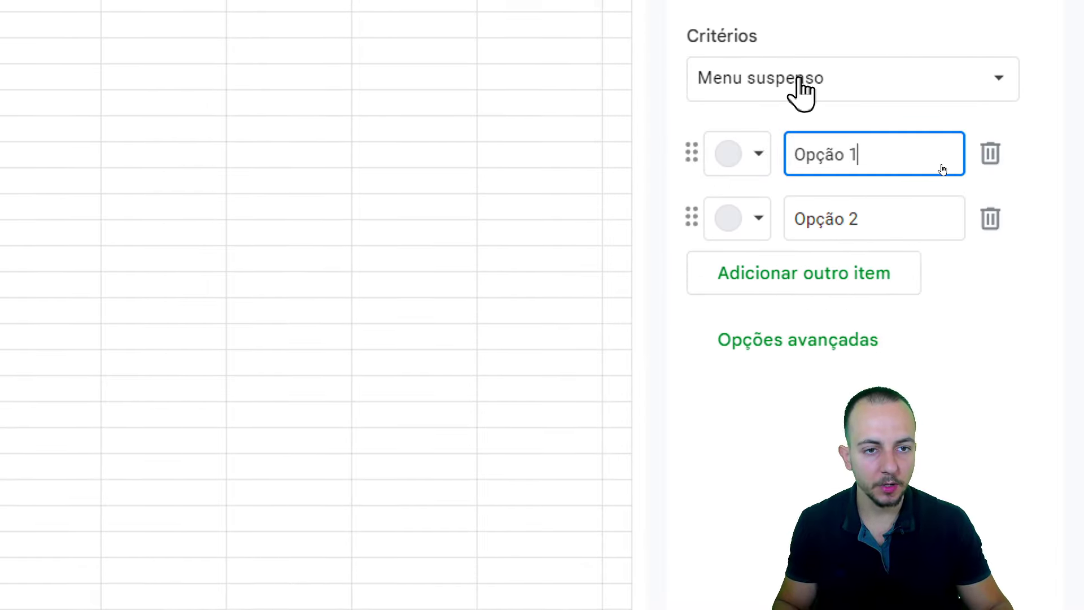
{"action": "left_click", "coordinate": [801, 85]}
{"action": "scroll", "coordinate": [829, 265], "scroll_direction": "down", "scroll_amount": 4}
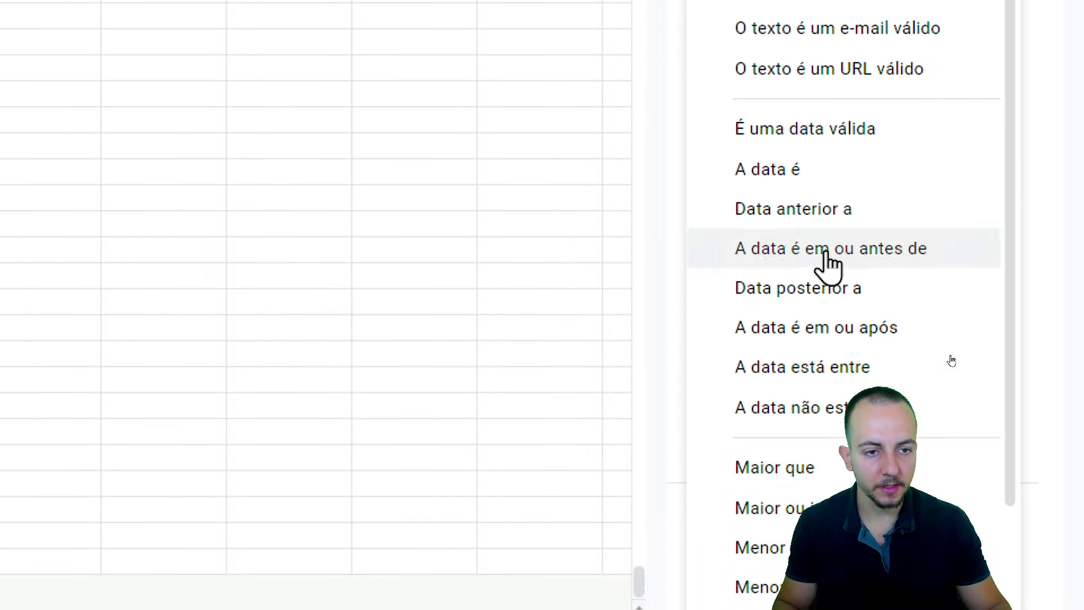
{"action": "left_click", "coordinate": [790, 135]}
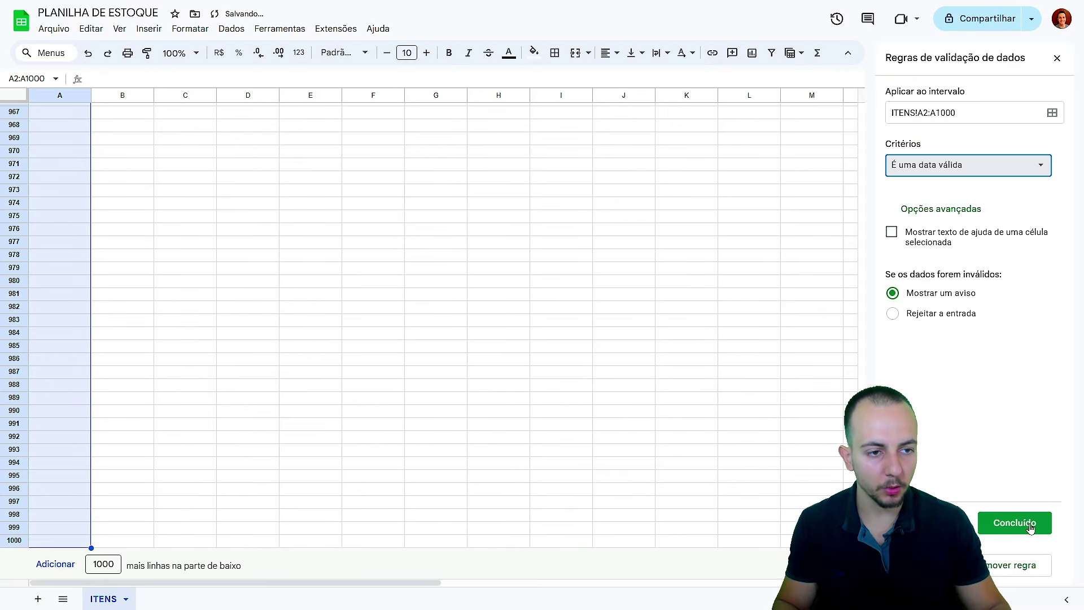
{"action": "left_click", "coordinate": [1013, 522]}
{"action": "left_click", "coordinate": [1059, 61]}
{"action": "scroll", "coordinate": [336, 262], "scroll_direction": "up", "scroll_amount": 5}
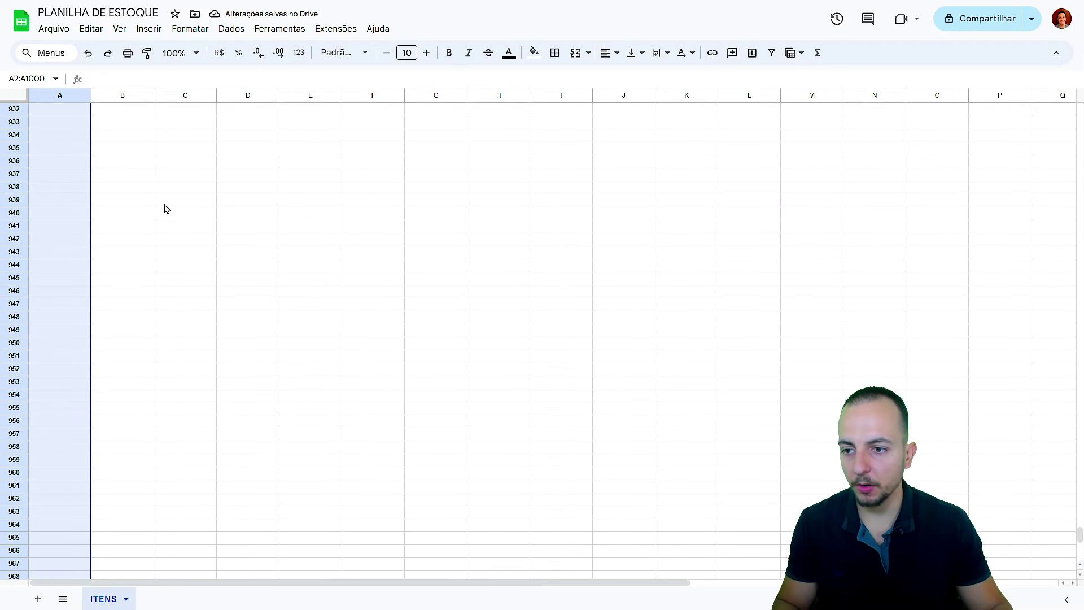
{"action": "scroll", "coordinate": [164, 209], "scroll_direction": "up", "scroll_amount": 5}
{"action": "left_click_drag", "start_coordinate": [1078, 524], "coordinate": [1078, 107]}
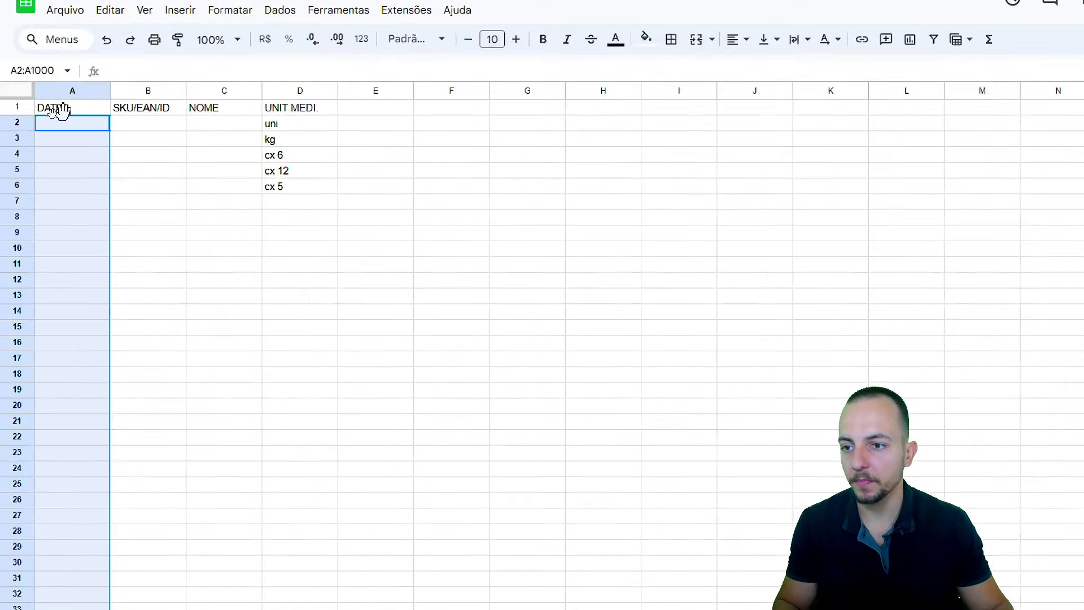
Pick 19/04/2024 from the date picker for cells A2 and A3
{"action": "left_click", "coordinate": [116, 135]}
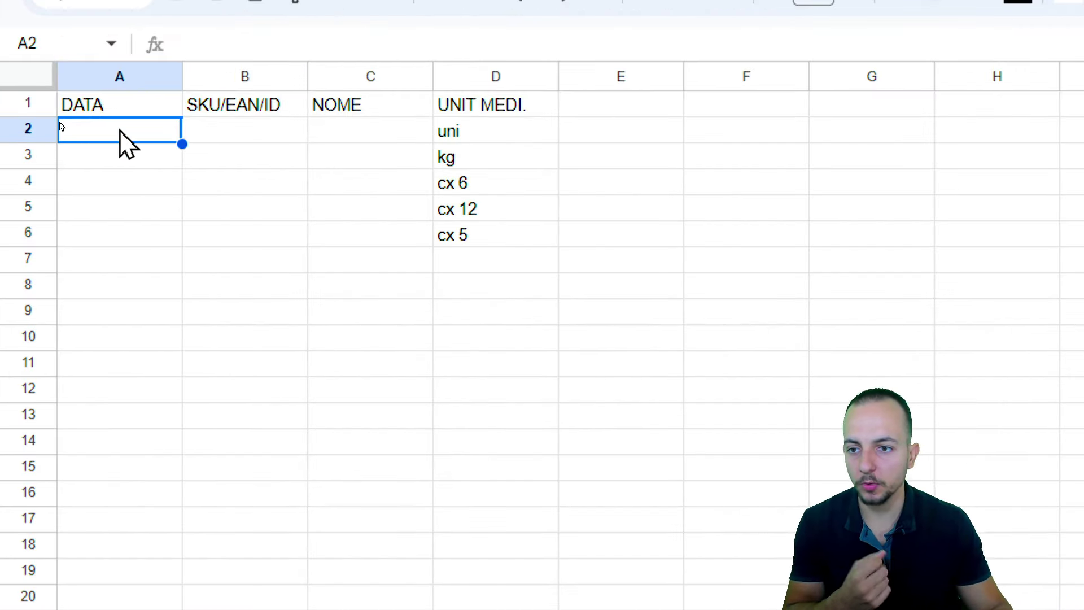
{"action": "double_click", "coordinate": [120, 129]}
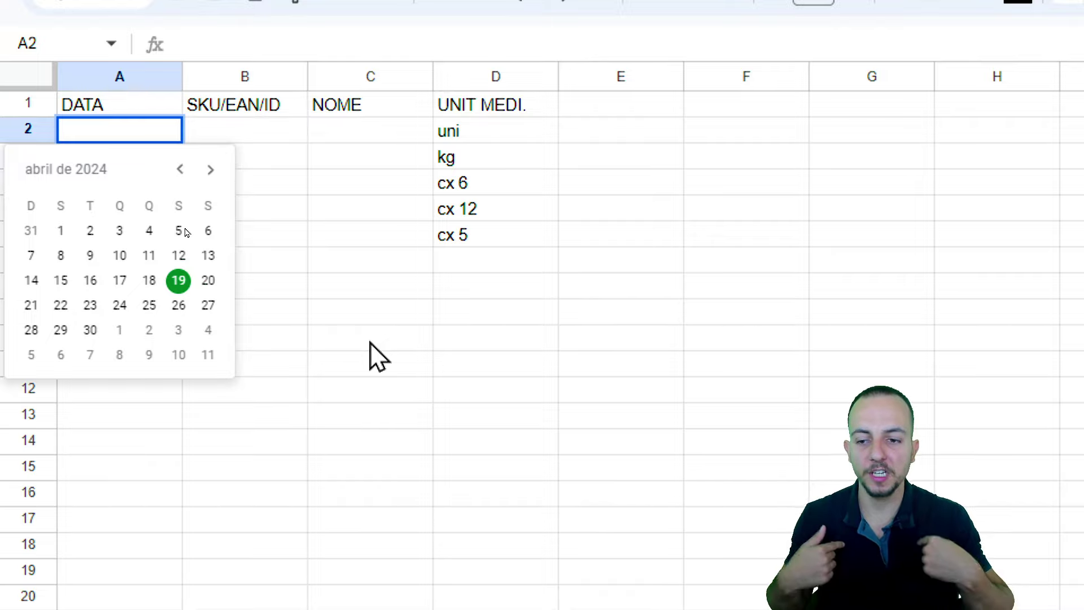
{"action": "left_click", "coordinate": [177, 282]}
{"action": "left_click", "coordinate": [140, 158]}
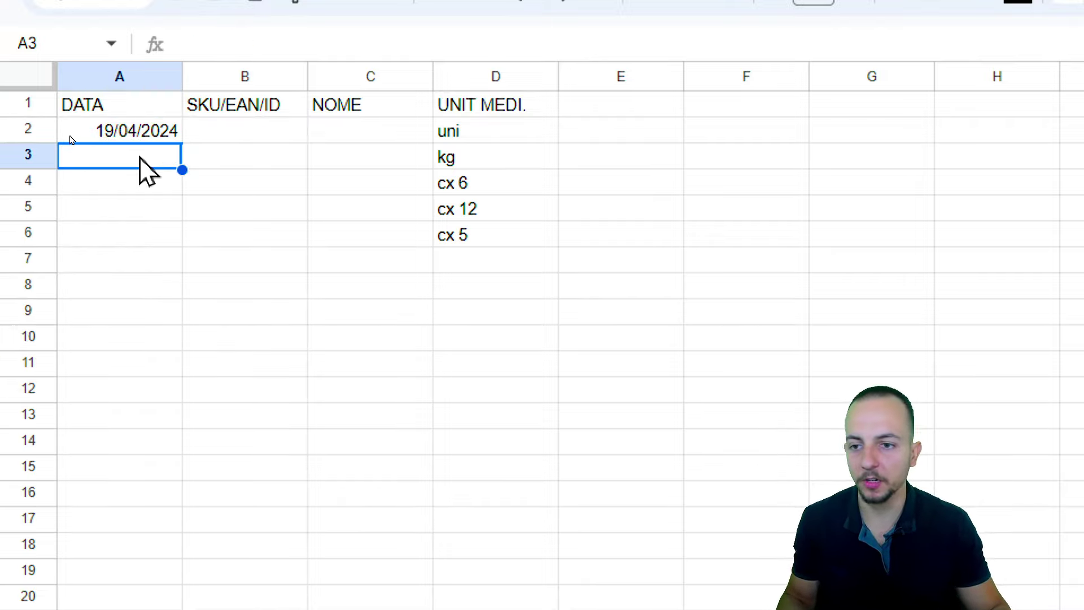
{"action": "double_click", "coordinate": [140, 158]}
{"action": "left_click", "coordinate": [178, 308]}
Set cell A4 to 20/04/2024 using the calendar
{"action": "left_click", "coordinate": [146, 187]}
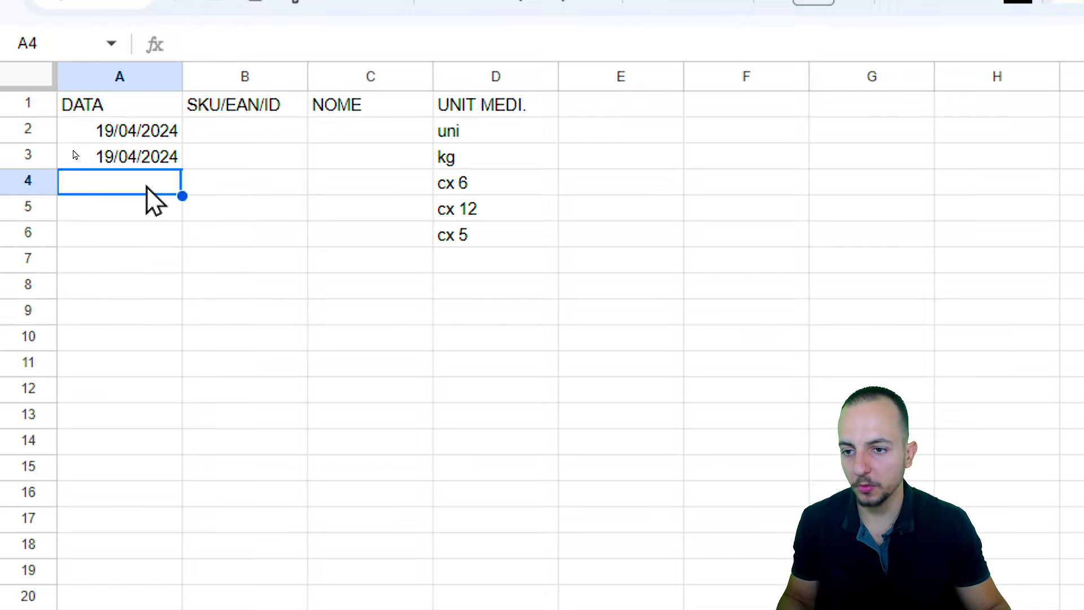
{"action": "double_click", "coordinate": [146, 187]}
{"action": "left_click", "coordinate": [176, 333]}
{"action": "key", "text": "Return"}
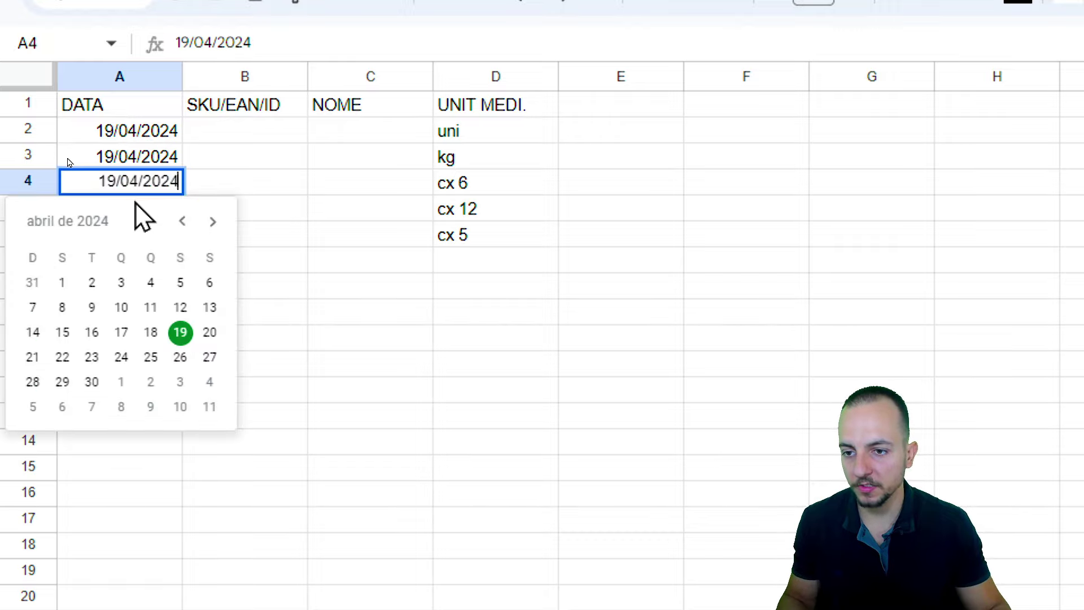
{"action": "left_click", "coordinate": [212, 221]}
{"action": "left_click", "coordinate": [183, 221]}
{"action": "left_click", "coordinate": [213, 221]}
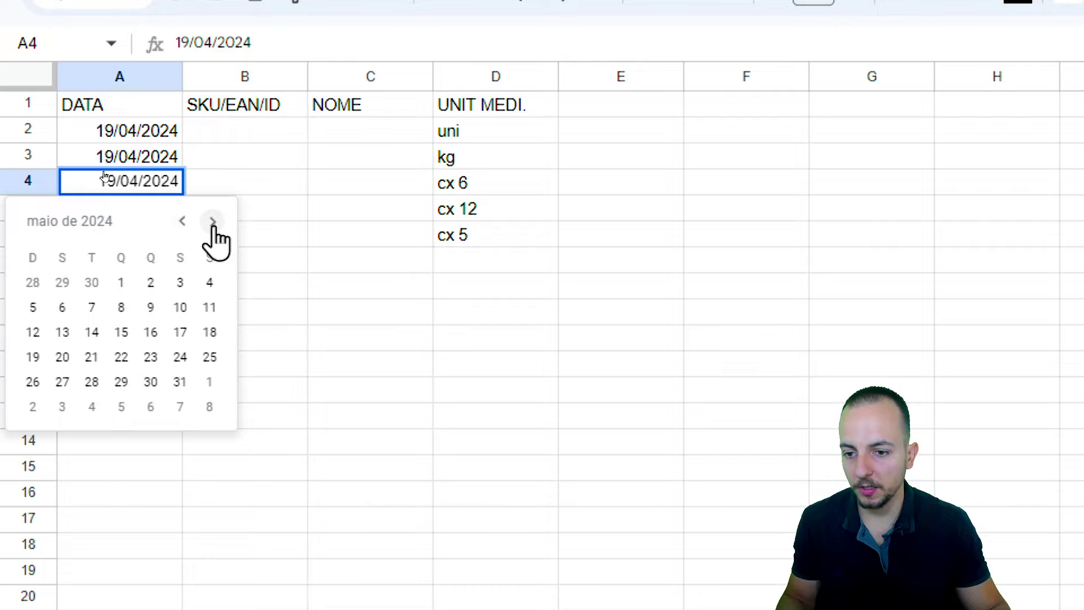
{"action": "left_click", "coordinate": [182, 221]}
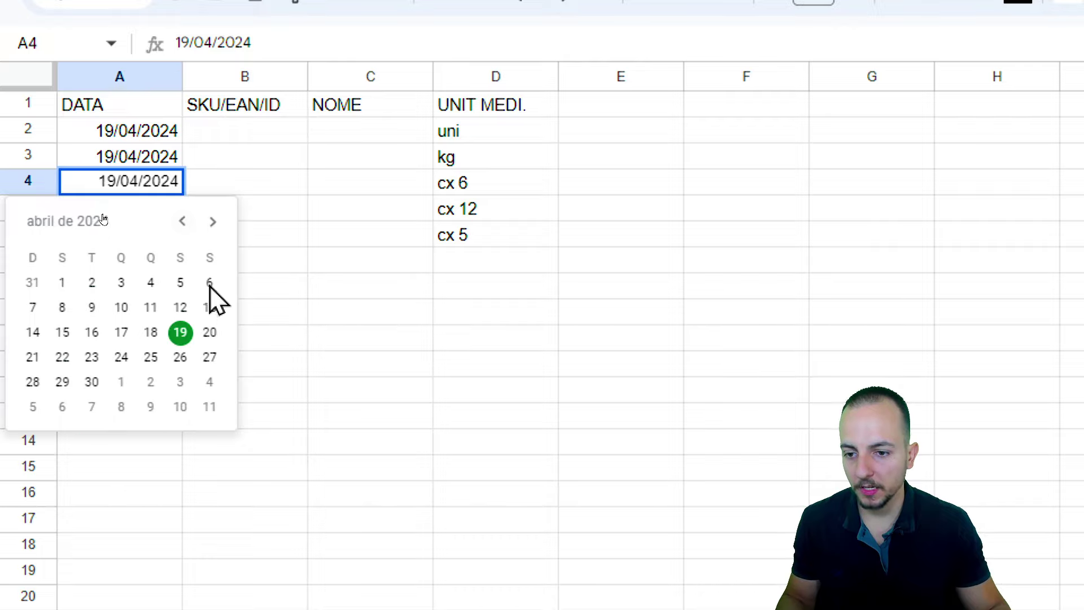
{"action": "left_click", "coordinate": [211, 339]}
{"action": "left_click", "coordinate": [148, 210]}
Enter SKU abc123 in B2 and Item A in C2, then continue the names down column C
{"action": "left_click", "coordinate": [245, 133]}
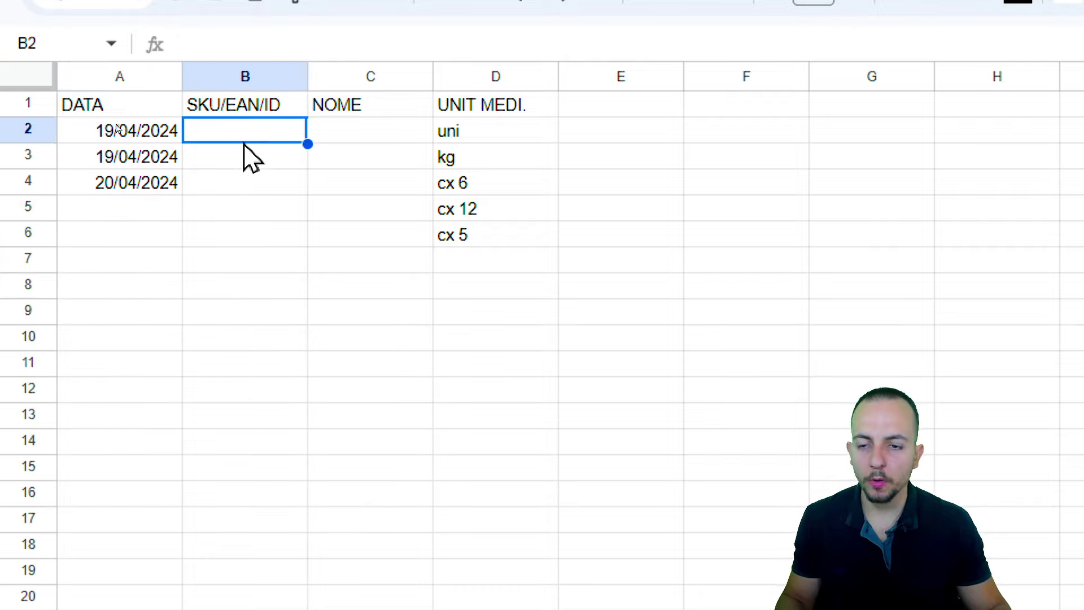
{"action": "left_click_drag", "start_coordinate": [179, 133], "coordinate": [448, 132]}
{"action": "left_click", "coordinate": [265, 135]}
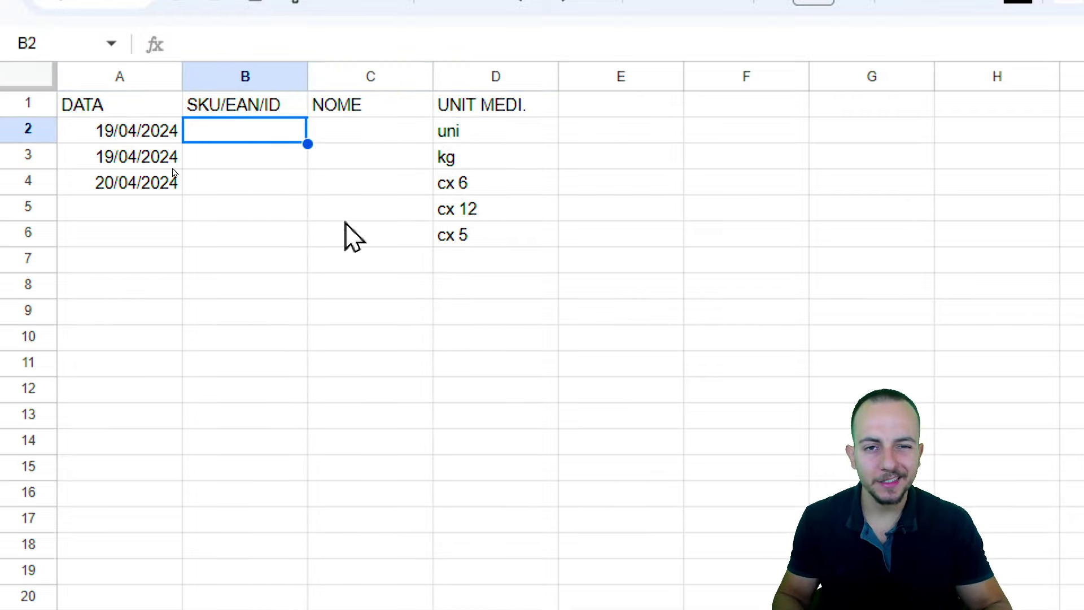
{"action": "type", "text": "abc"}
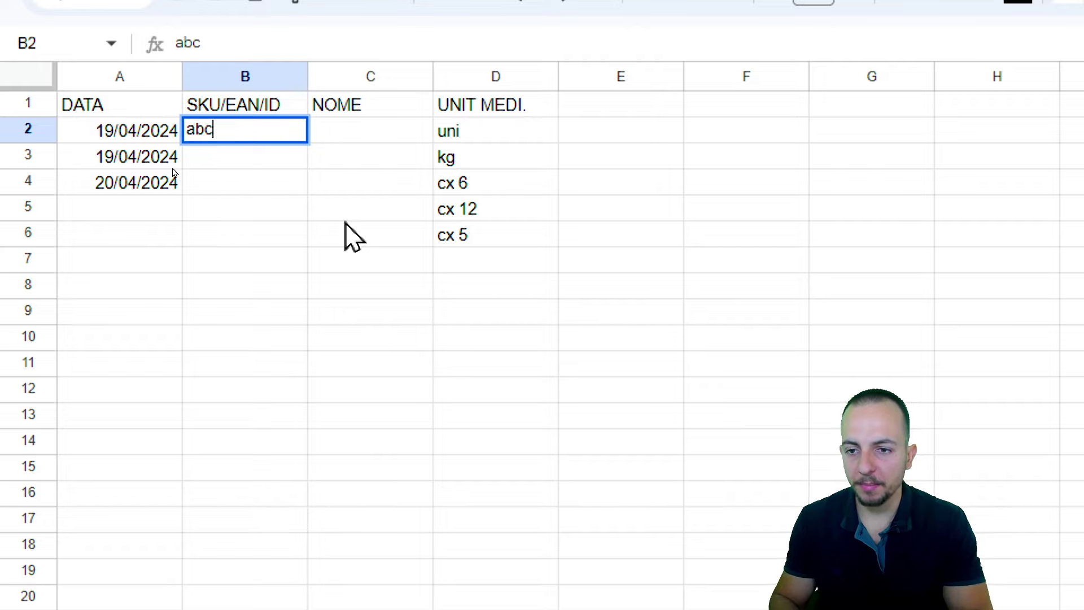
{"action": "type", "text": "123"}
{"action": "key", "text": "Return"}
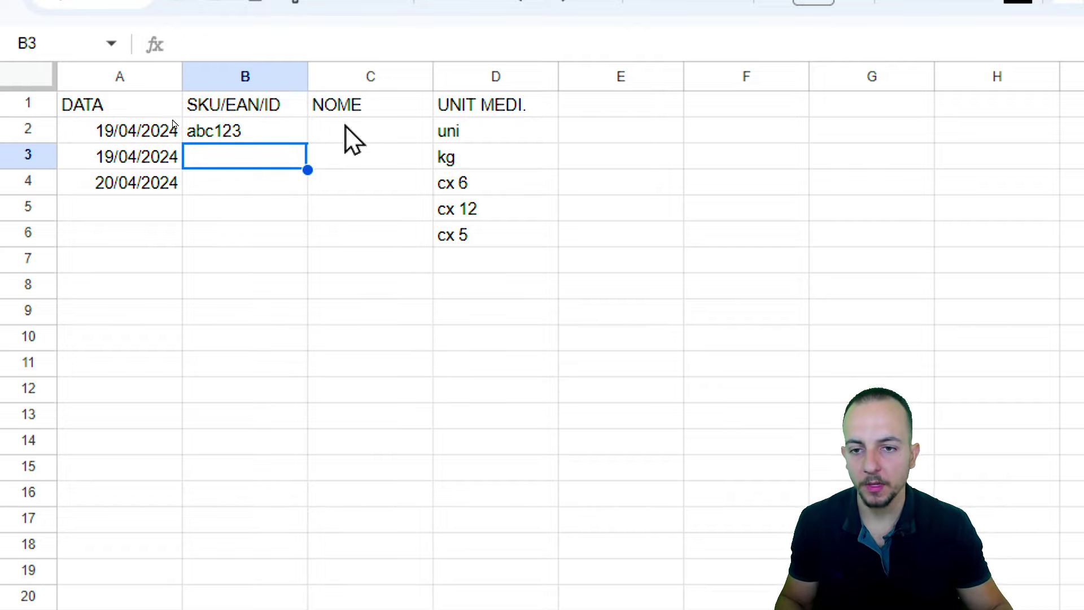
{"action": "left_click", "coordinate": [348, 136]}
{"action": "key", "text": "Return"}
{"action": "type", "text": "Item A"}
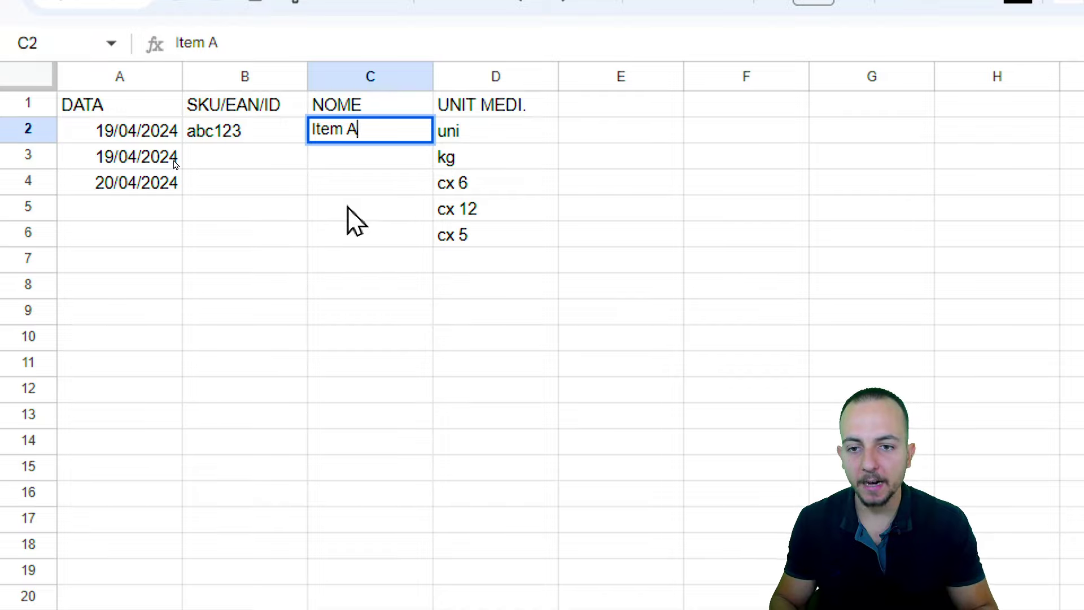
{"action": "key", "text": "Return"}
{"action": "type", "text": "Item B"}
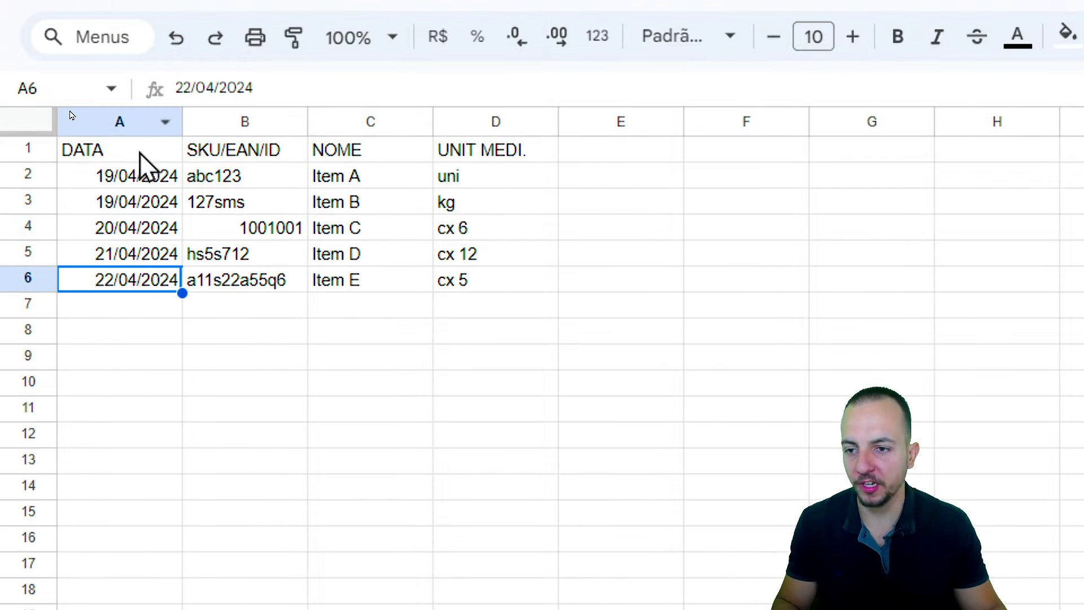
{"action": "left_click_drag", "start_coordinate": [140, 153], "coordinate": [497, 355]}
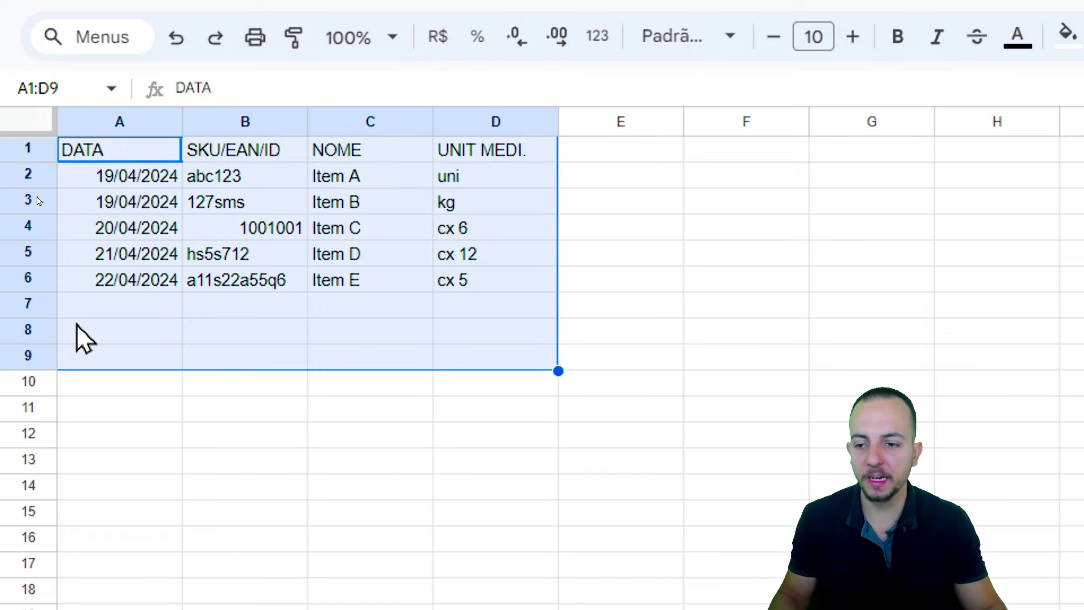
Center columns A to D horizontally and align their contents to the vertical middle
{"action": "left_click_drag", "start_coordinate": [15, 308], "coordinate": [33, 432]}
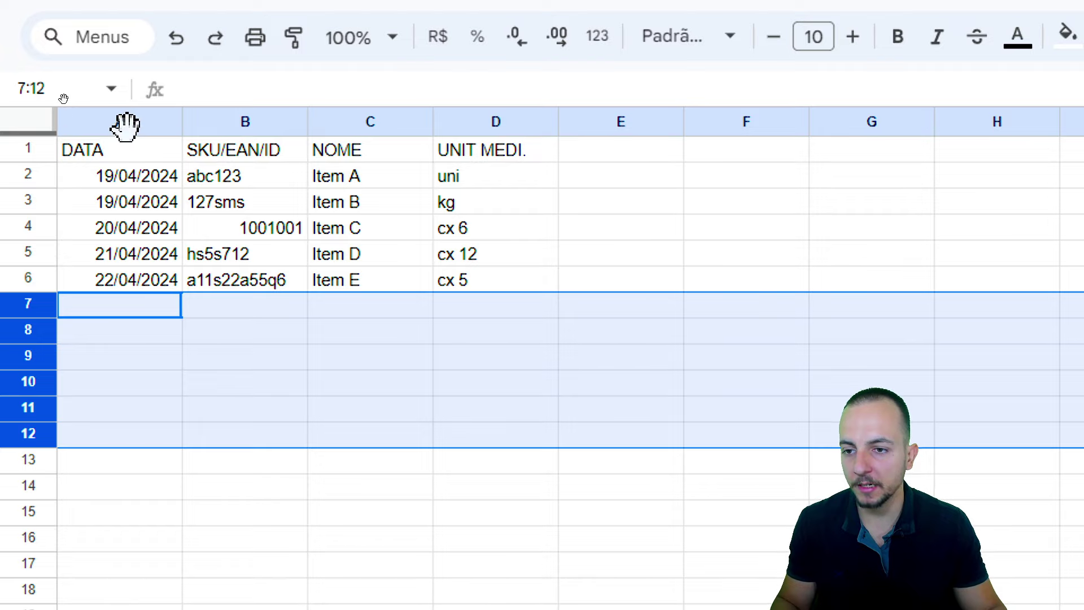
{"action": "left_click", "coordinate": [124, 119]}
{"action": "left_click_drag", "start_coordinate": [123, 120], "coordinate": [469, 121]}
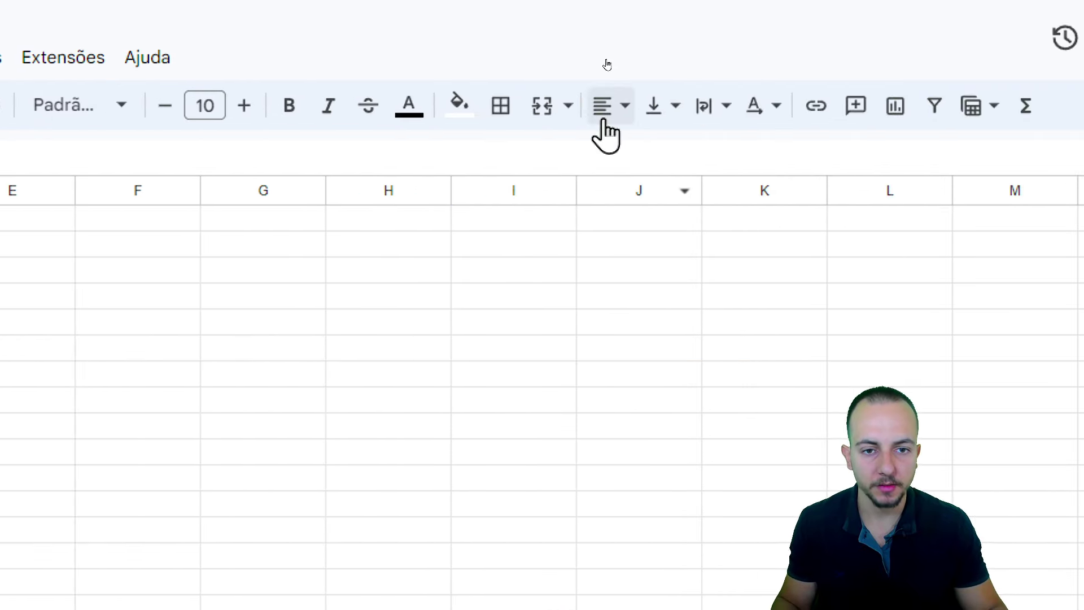
{"action": "left_click", "coordinate": [603, 115]}
{"action": "left_click", "coordinate": [650, 156]}
{"action": "left_click", "coordinate": [662, 107]}
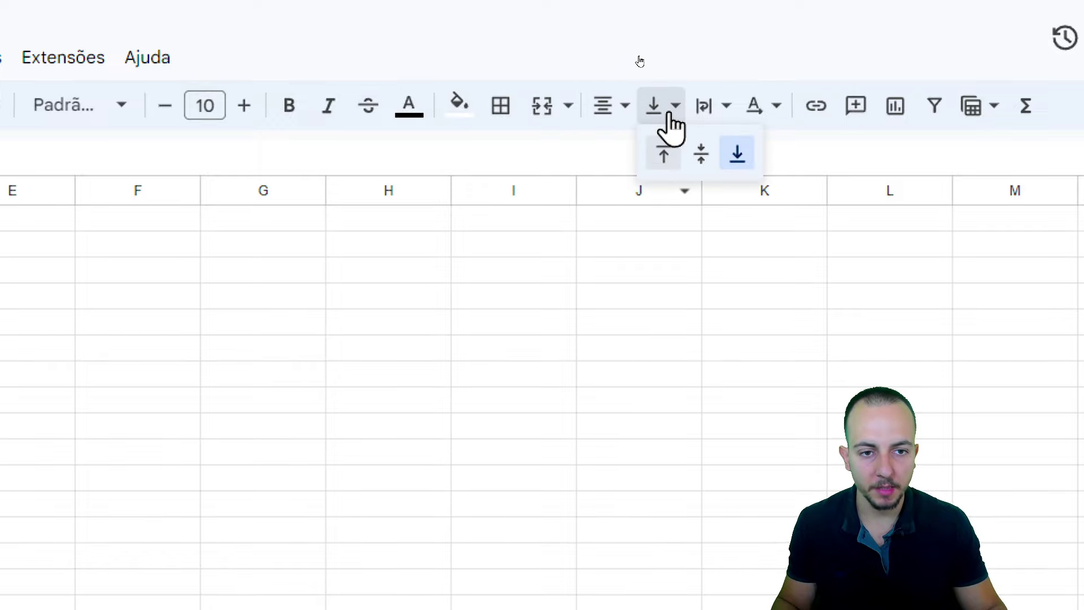
{"action": "left_click", "coordinate": [702, 153]}
{"action": "left_click", "coordinate": [226, 400]}
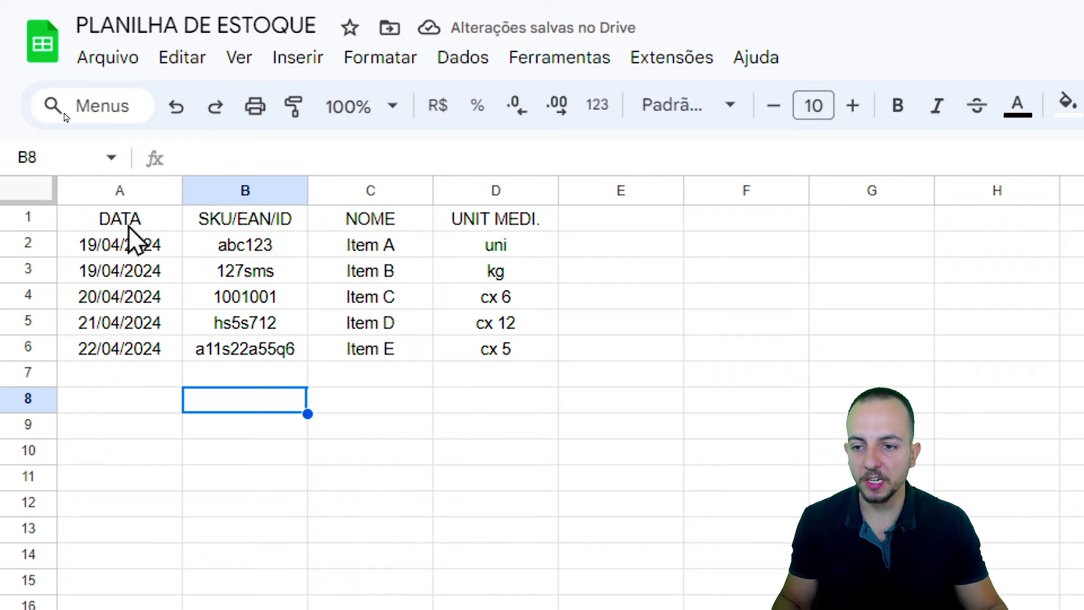
Give the header row A1:D1 a dark blue fill with bold white text
{"action": "left_click_drag", "start_coordinate": [119, 220], "coordinate": [508, 223]}
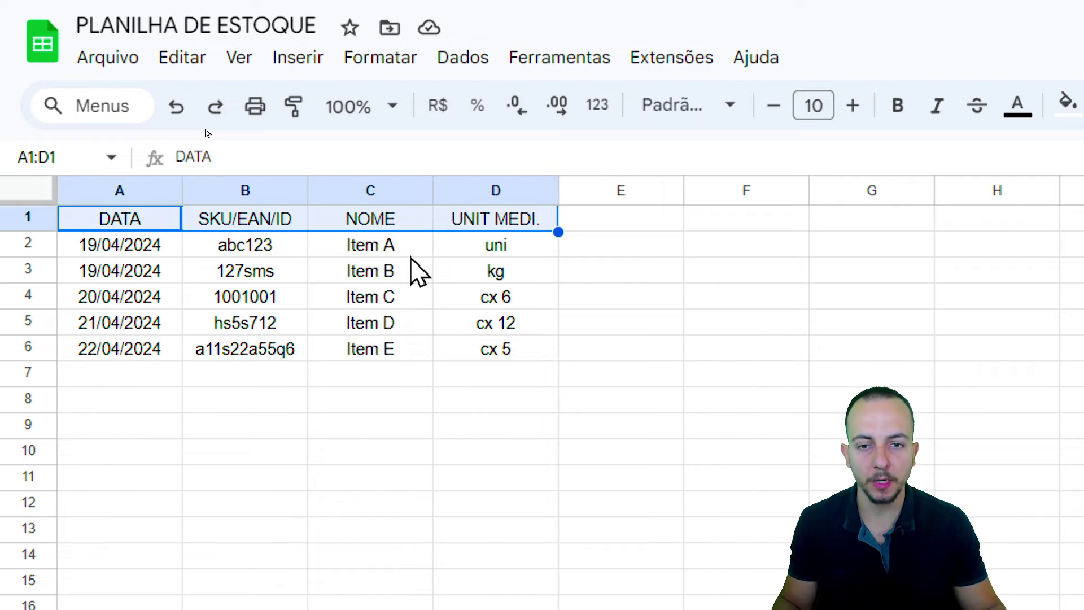
{"action": "left_click", "coordinate": [617, 107]}
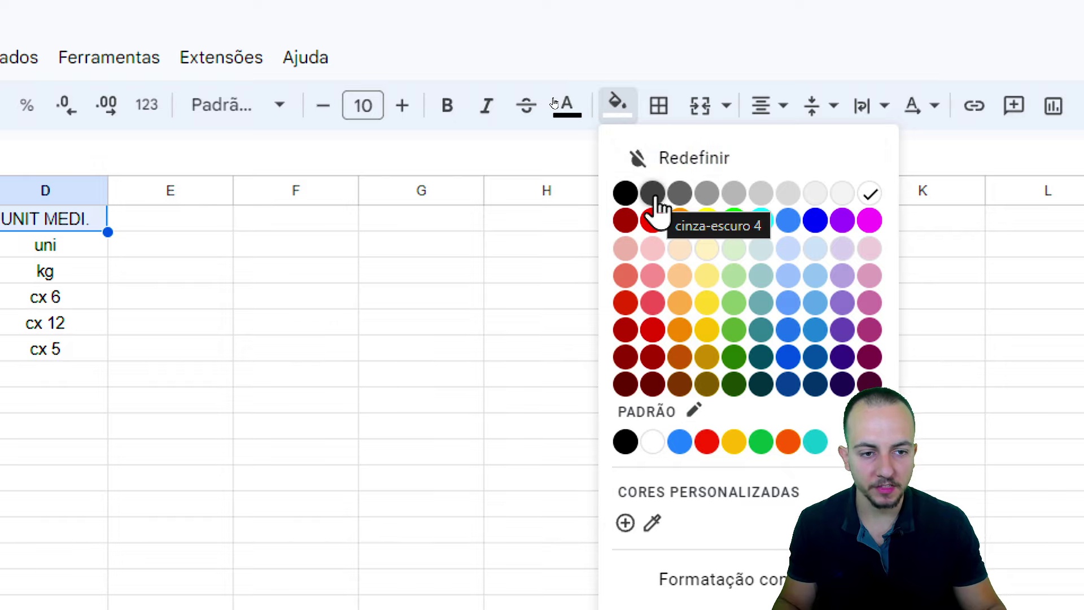
{"action": "left_click", "coordinate": [815, 381]}
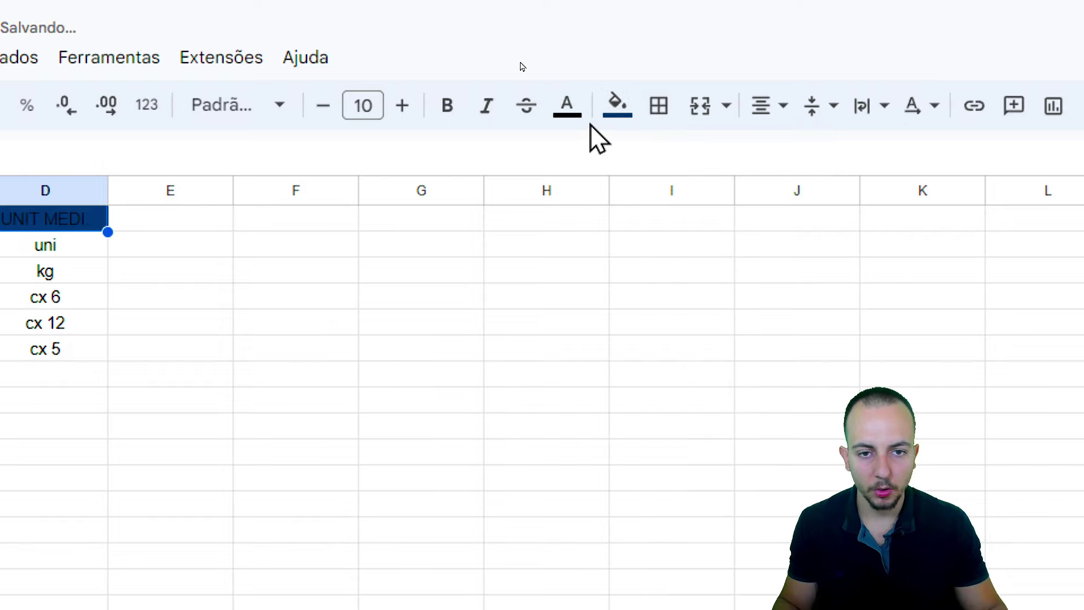
{"action": "left_click", "coordinate": [567, 106]}
{"action": "left_click", "coordinate": [819, 191]}
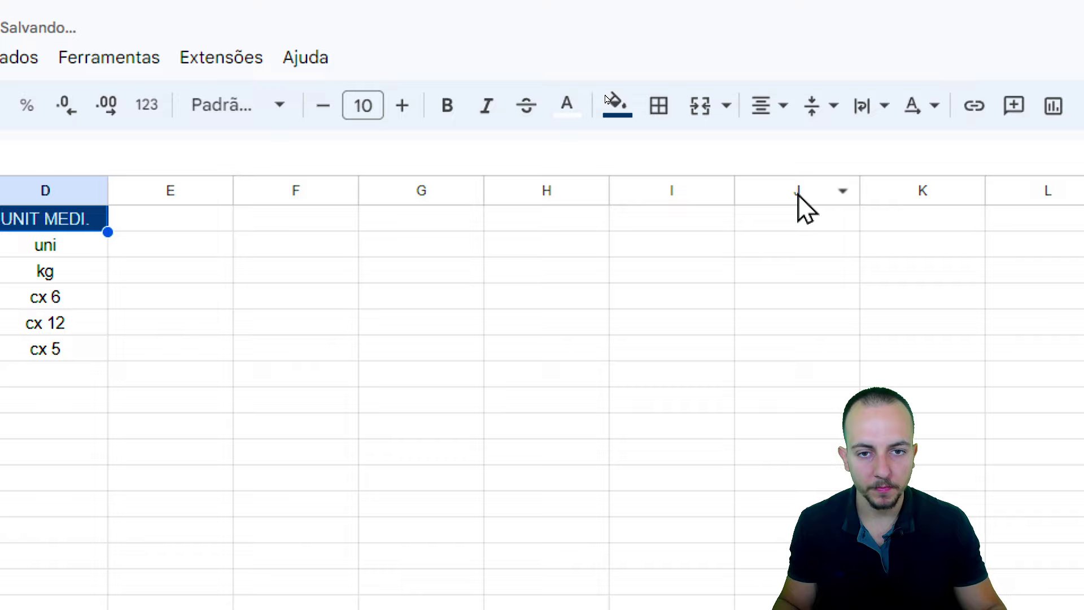
{"action": "left_click", "coordinate": [460, 110]}
{"action": "left_click", "coordinate": [97, 254]}
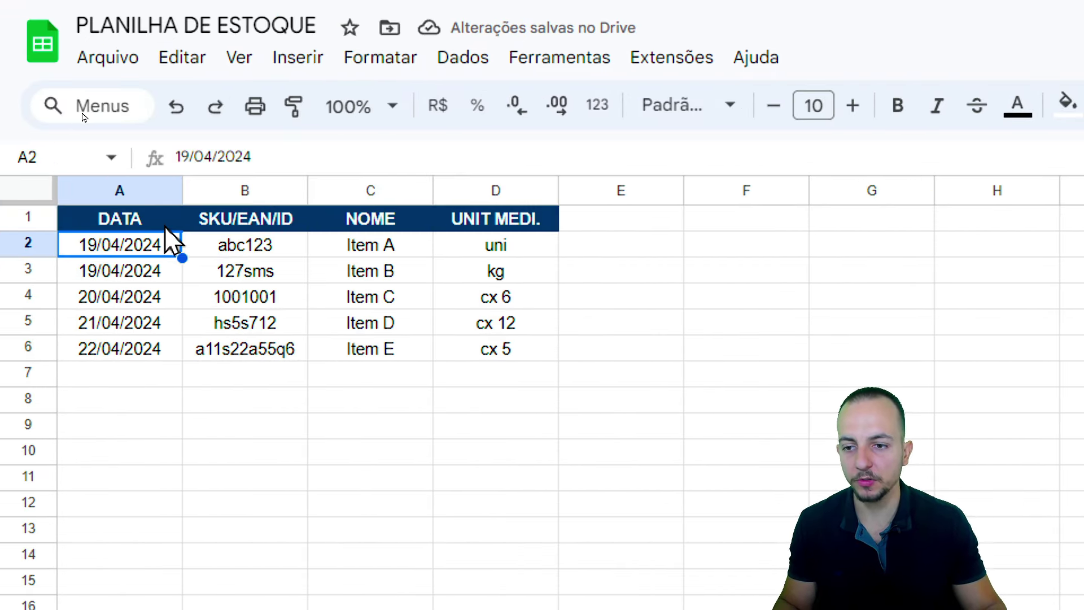
{"action": "left_click_drag", "start_coordinate": [153, 220], "coordinate": [539, 375]}
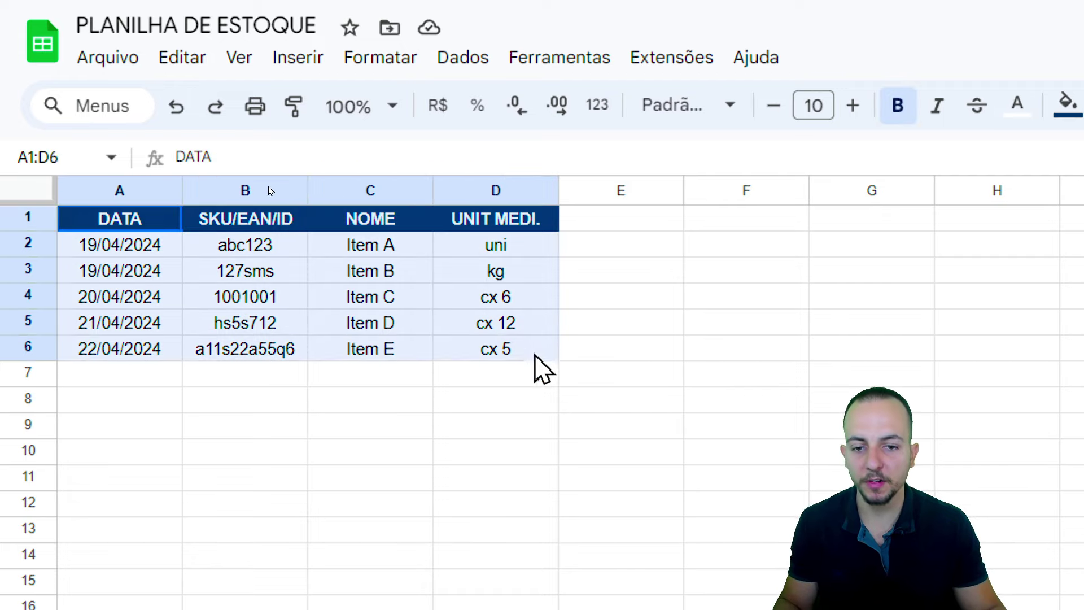
{"action": "left_click", "coordinate": [123, 222]}
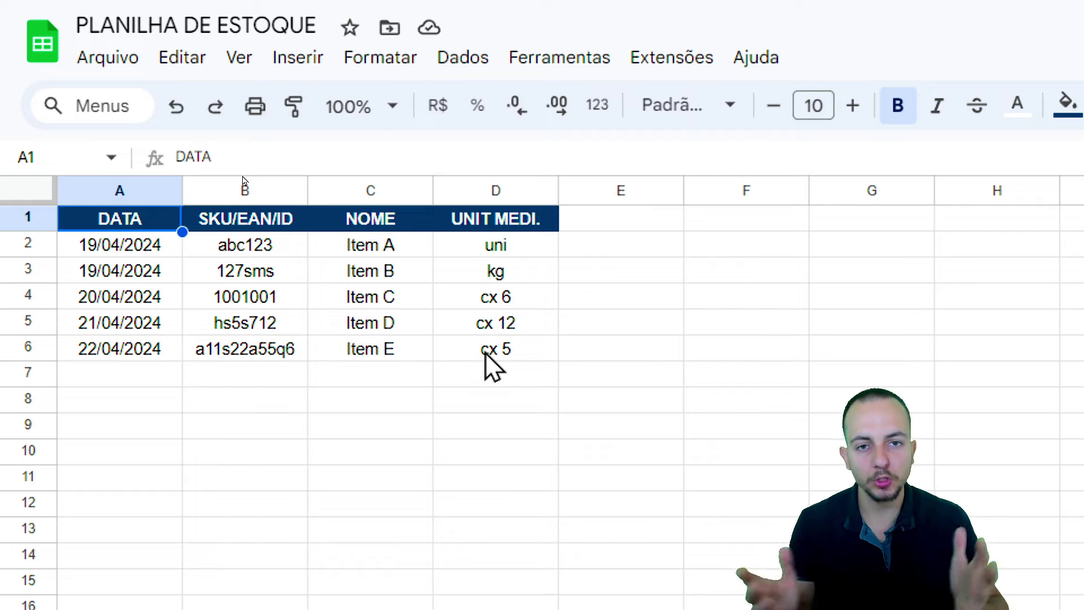
{"action": "mouse_move", "coordinate": [116, 376]}
{"action": "left_mouse_down"}
{"action": "mouse_move", "coordinate": [261, 448]}
{"action": "mouse_move", "coordinate": [497, 452]}
{"action": "left_mouse_up"}
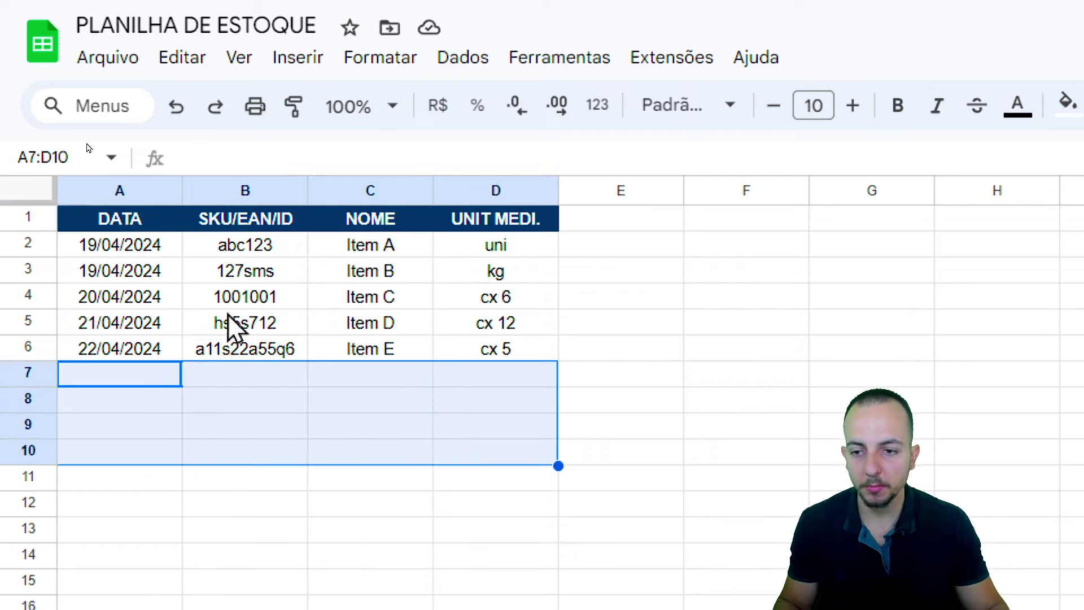
Add a new sheet and rename its Página3 tab to RECEBIMENTOS
{"action": "left_click", "coordinate": [141, 221]}
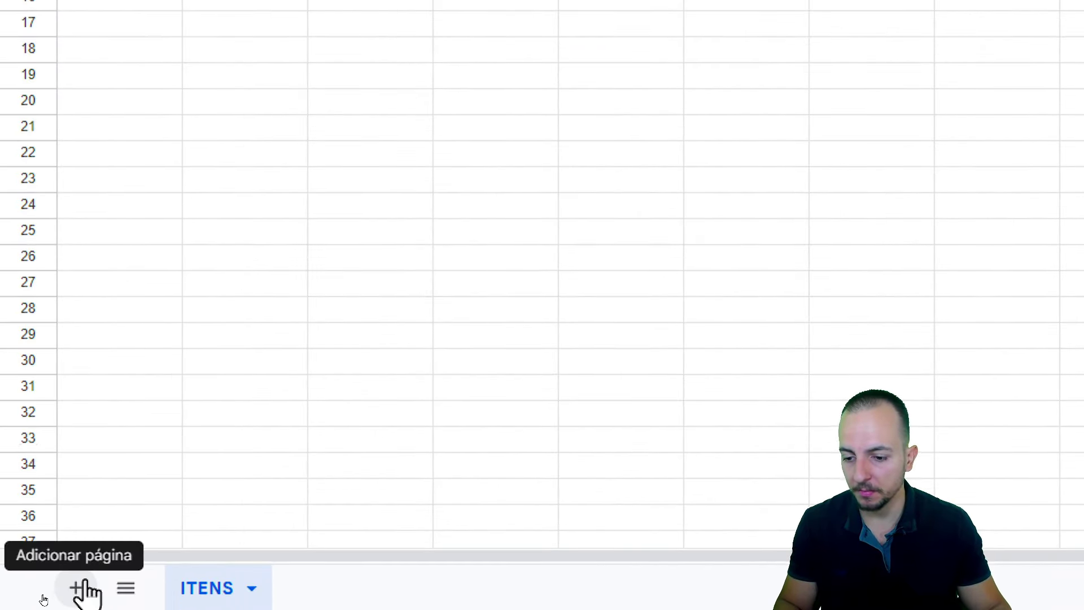
{"action": "left_click", "coordinate": [84, 586]}
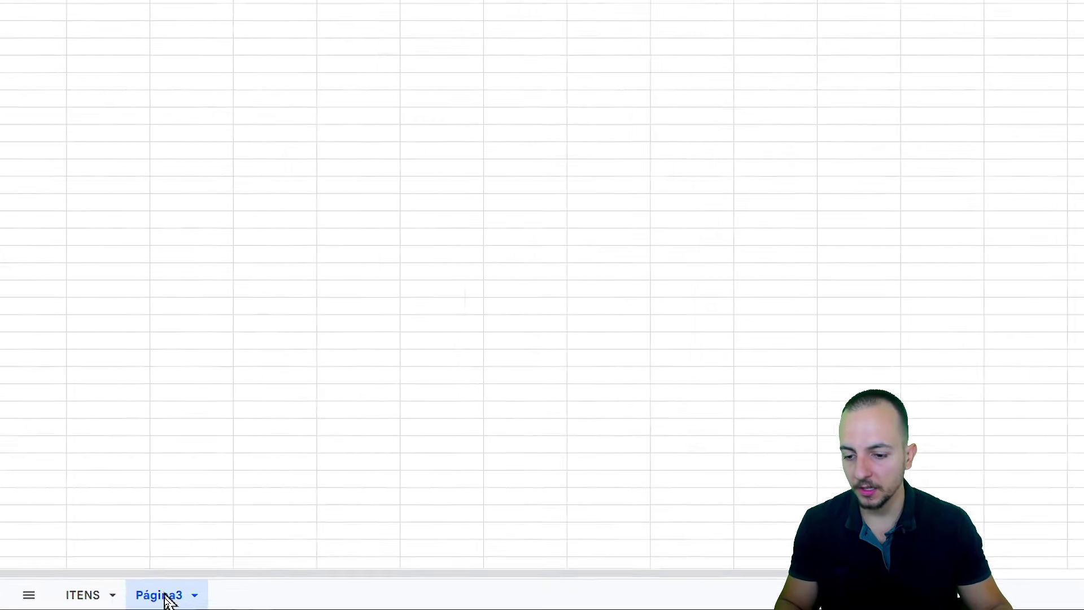
{"action": "right_click", "coordinate": [166, 589]}
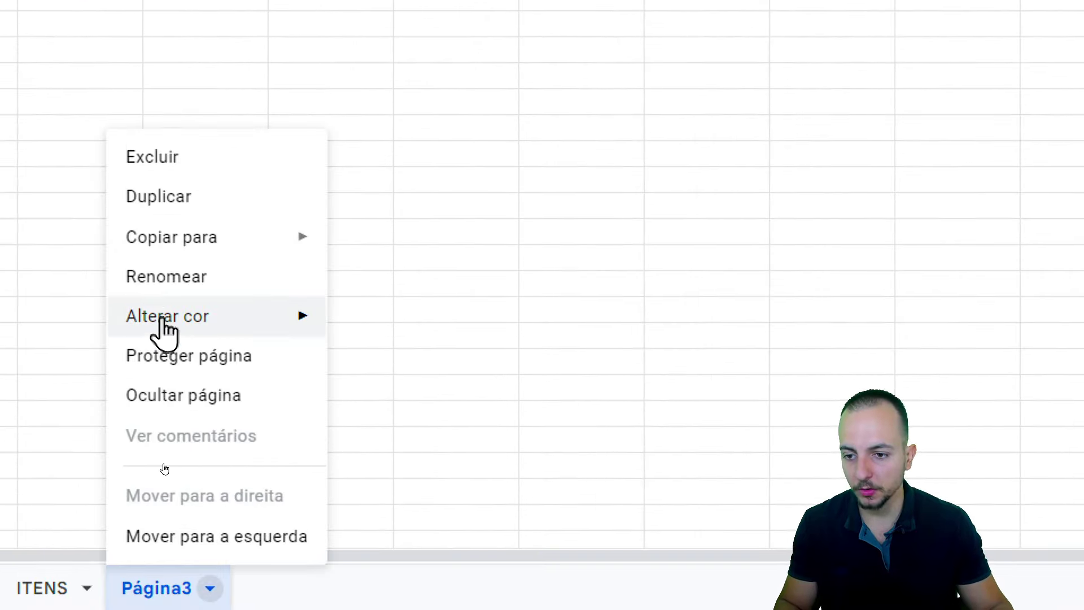
{"action": "left_click", "coordinate": [161, 289]}
{"action": "type", "text": "RECEBI"}
{"action": "type", "text": "MENTOS"}
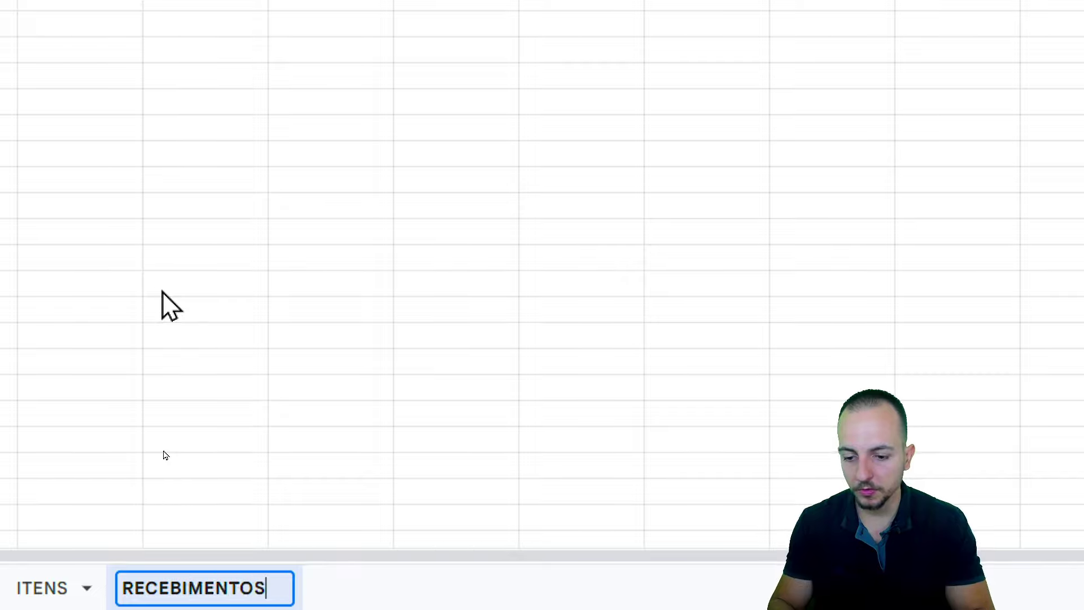
{"action": "key", "text": "Return"}
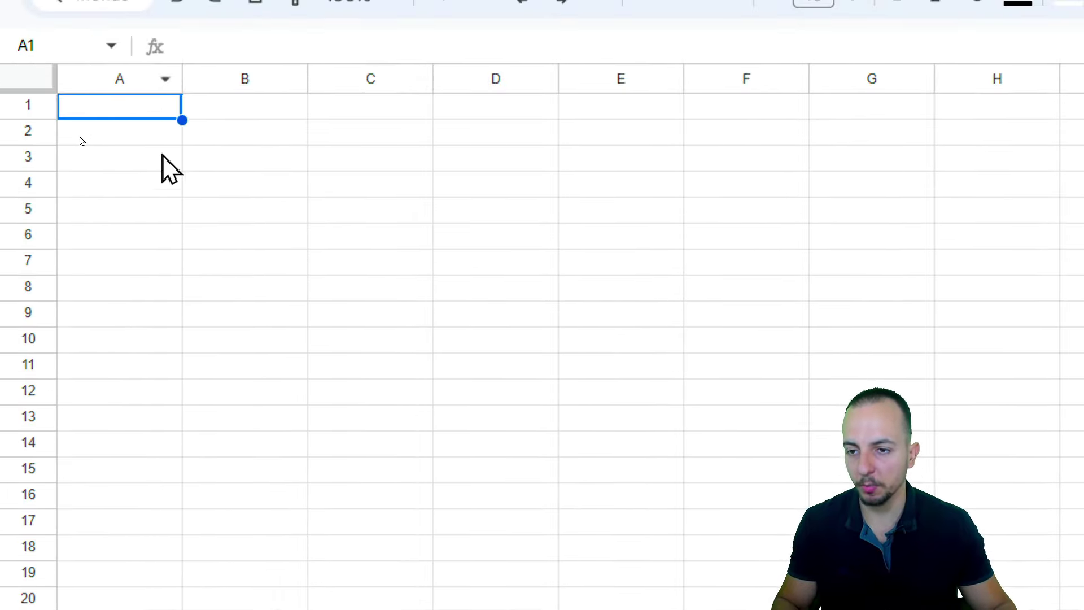
Enter the DATA and SKU headers in A1 and B1, checking the ITENS sheet
{"action": "type", "text": "DATA"}
{"action": "key", "text": "Tab"}
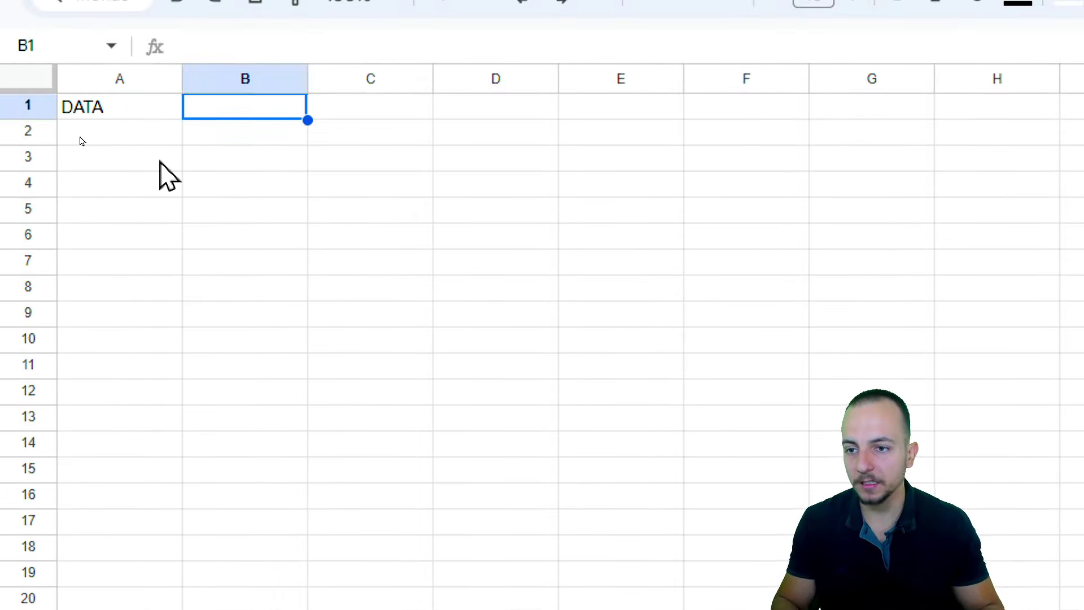
{"action": "type", "text": "SKU"}
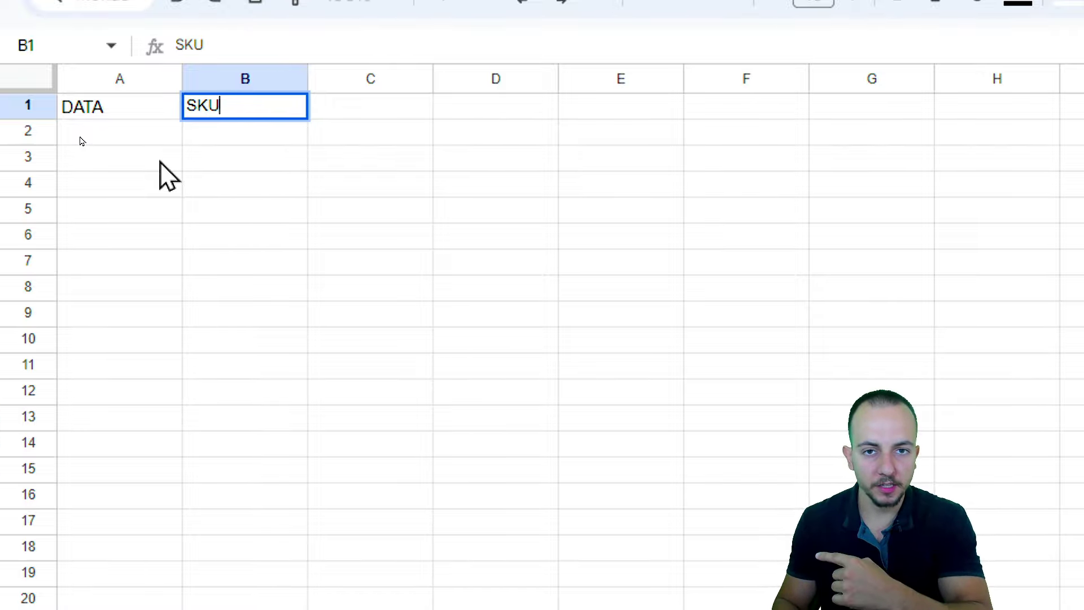
{"action": "key", "text": "Tab"}
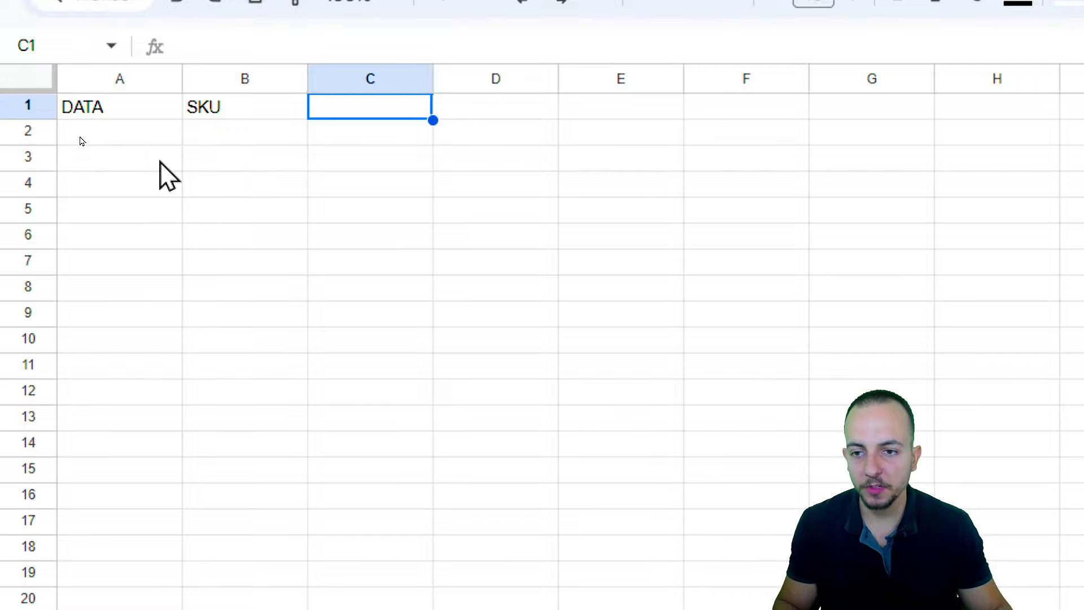
{"action": "left_click", "coordinate": [257, 132]}
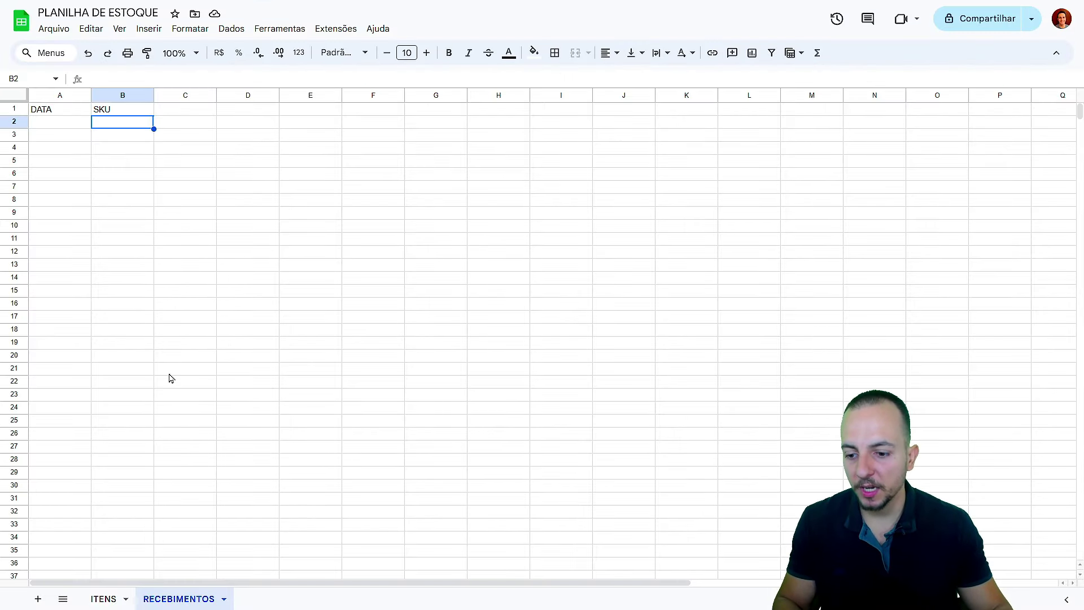
{"action": "left_click", "coordinate": [104, 599]}
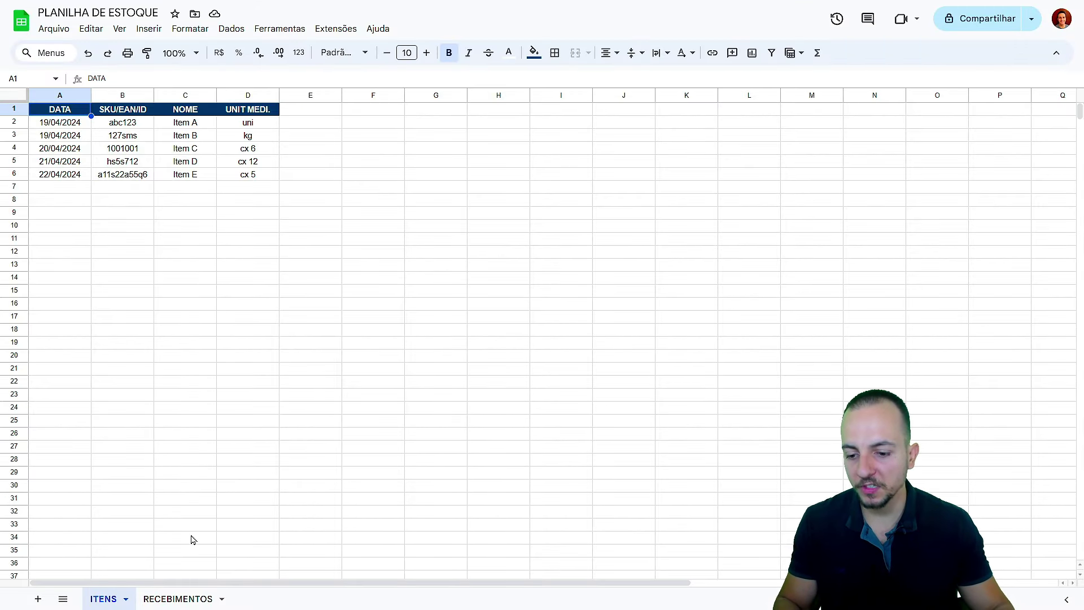
{"action": "left_click", "coordinate": [175, 599]}
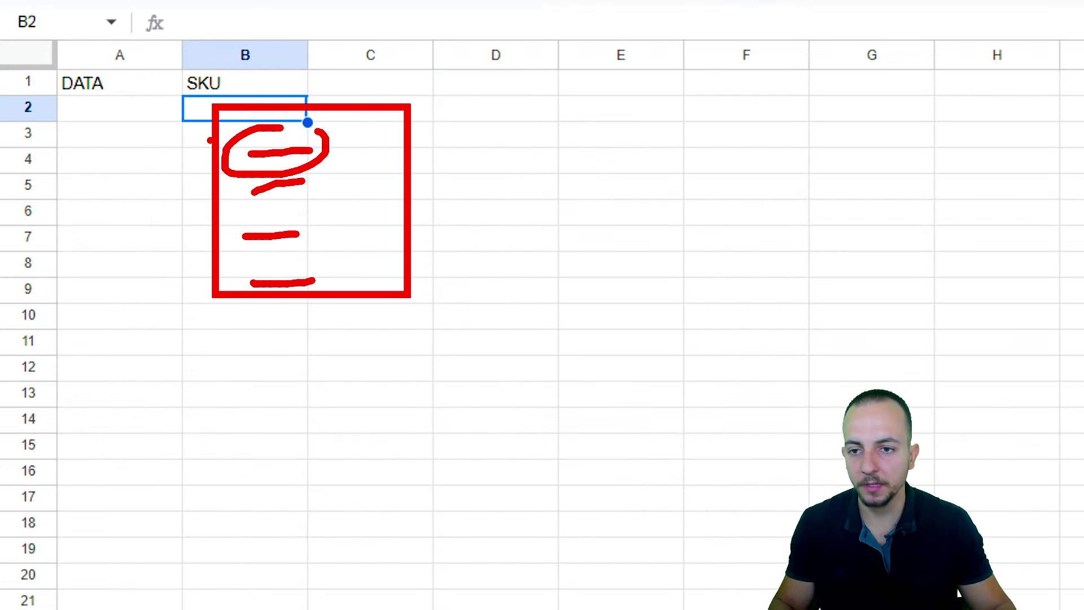
Fill C1:G1 with NOME, UNIT MEDI., QTD, CUSTO UNI and CUSTO TOTAL
{"action": "left_click", "coordinate": [370, 85]}
{"action": "type", "text": "NOM"}
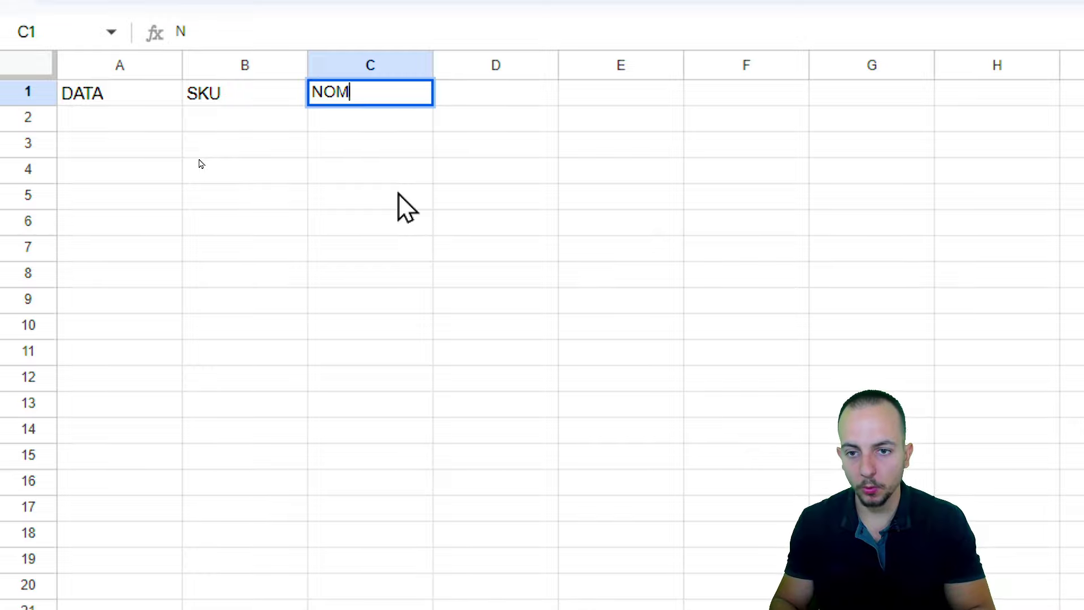
{"action": "type", "text": "E"}
{"action": "key", "text": "Tab"}
{"action": "type", "text": "UNI"}
{"action": "key", "text": "Tab"}
{"action": "type", "text": "QTD"}
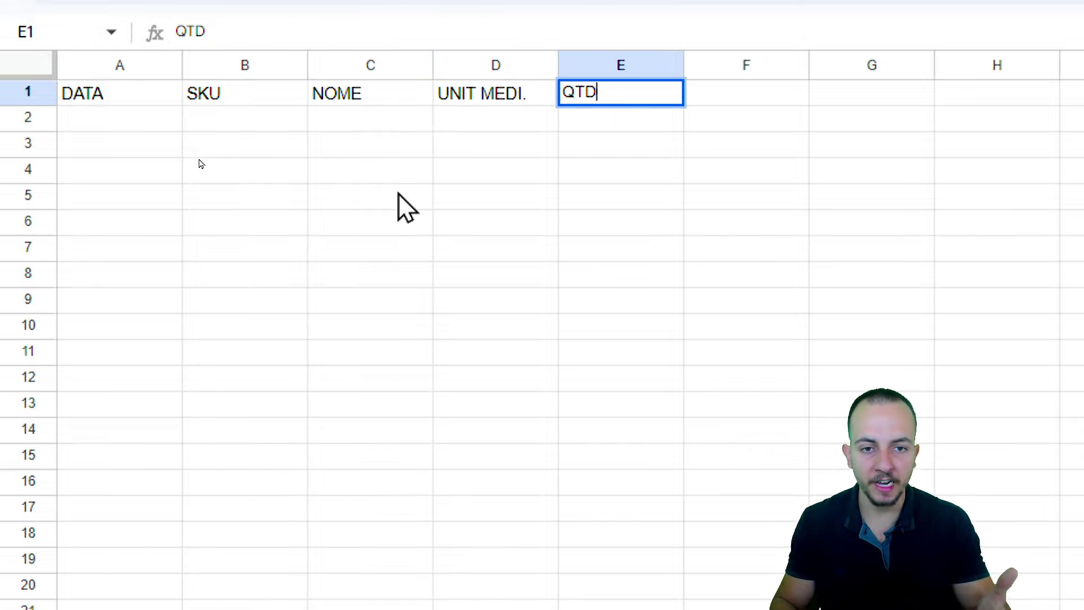
{"action": "key", "text": "Tab"}
{"action": "type", "text": "CUS"}
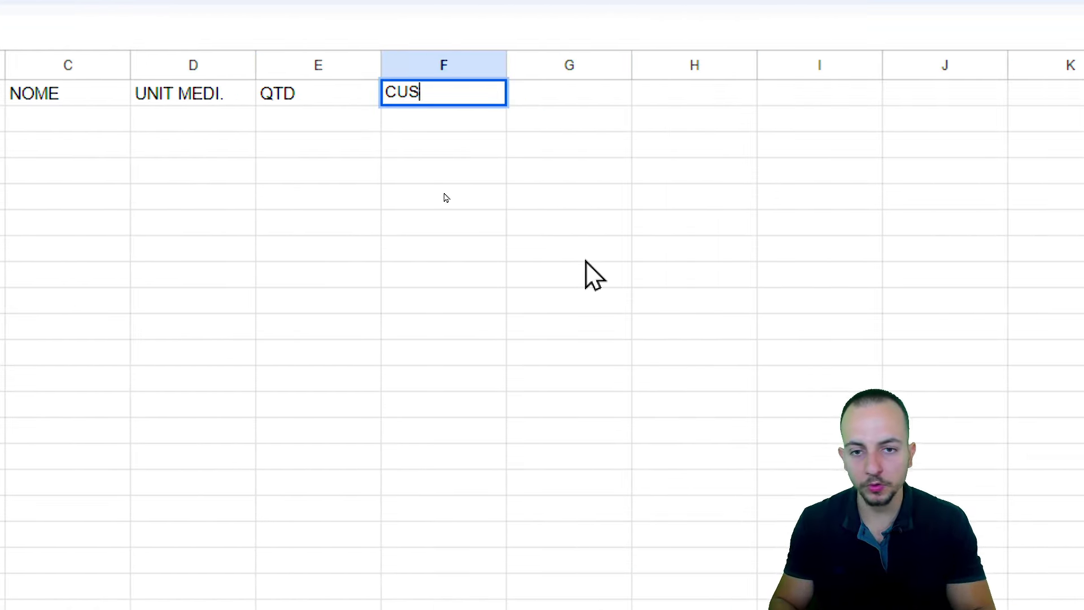
{"action": "type", "text": "TO UNI"}
{"action": "key", "text": "Tab"}
{"action": "type", "text": "CUSTO TOTAL"}
{"action": "key", "text": "Return"}
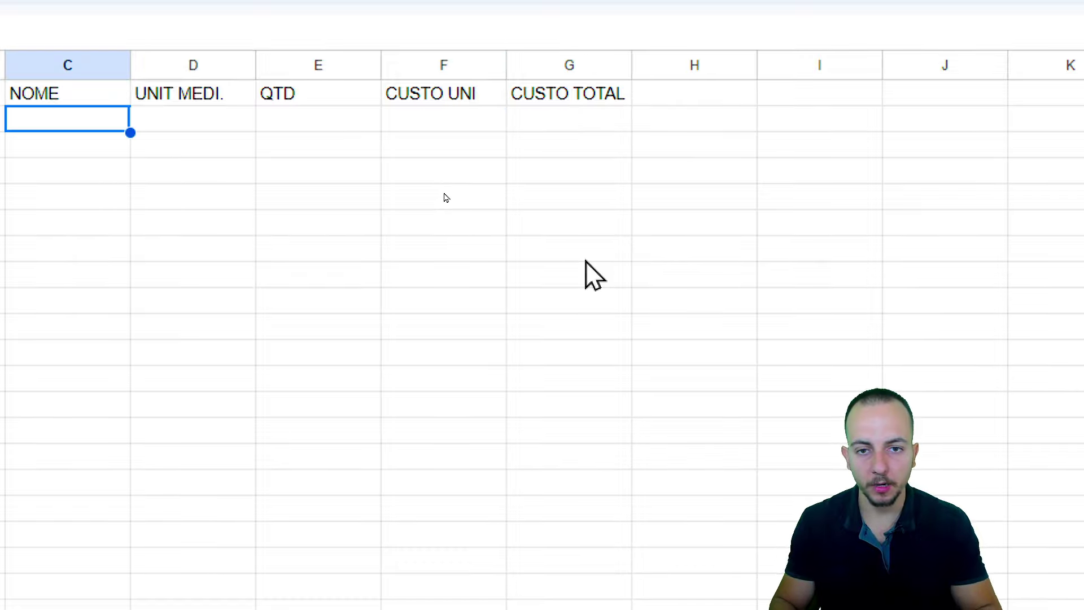
{"action": "left_click", "coordinate": [144, 130]}
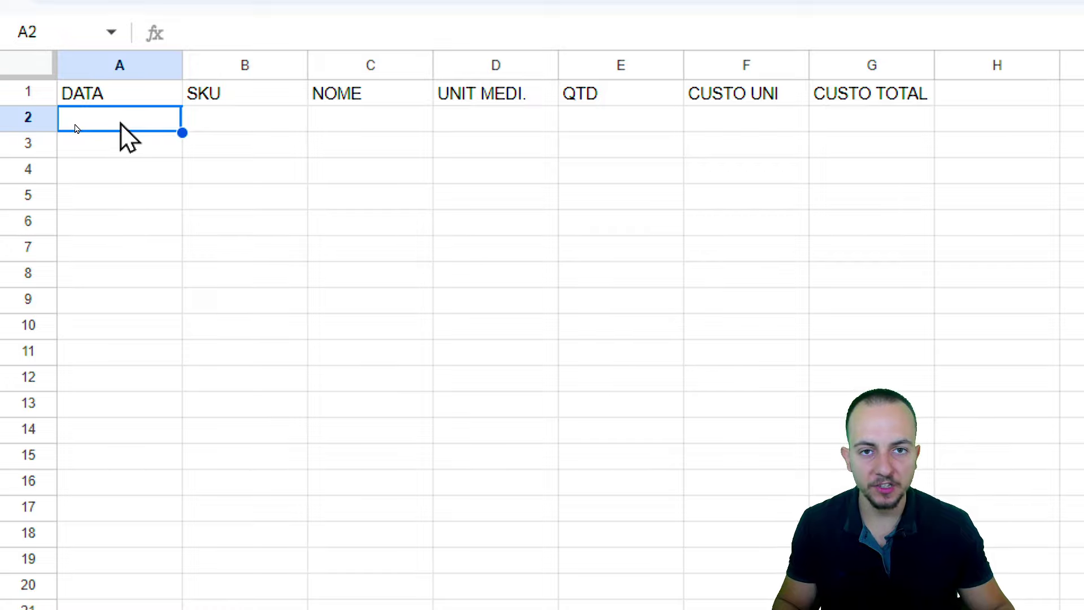
Add an 'É uma data válida' validation rule to A2:A1000 under DATA
{"action": "left_click_drag", "start_coordinate": [108, 128], "coordinate": [113, 379]}
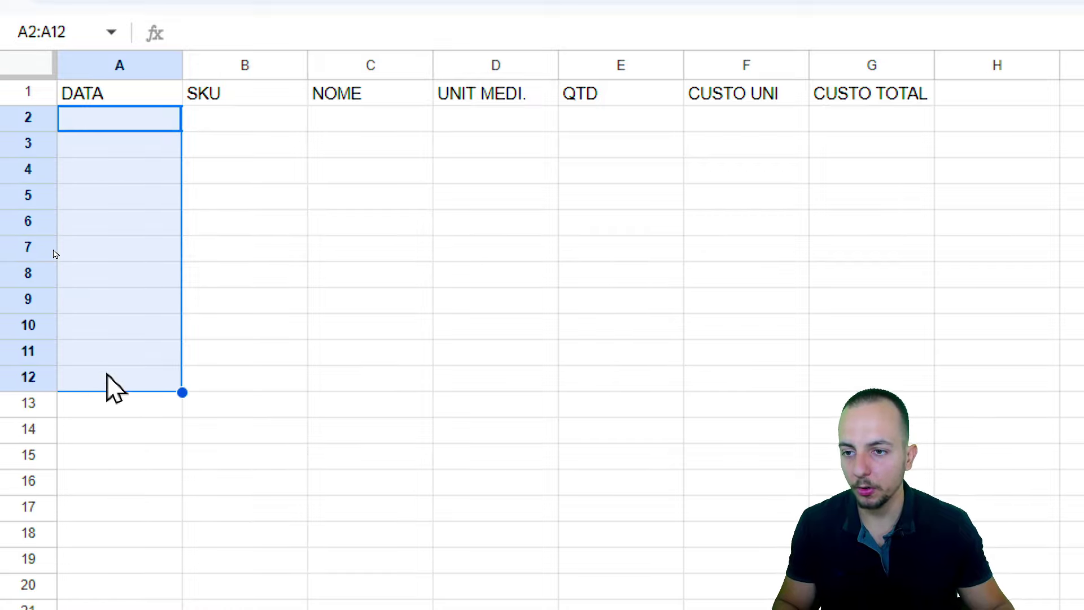
{"action": "left_click", "coordinate": [107, 128]}
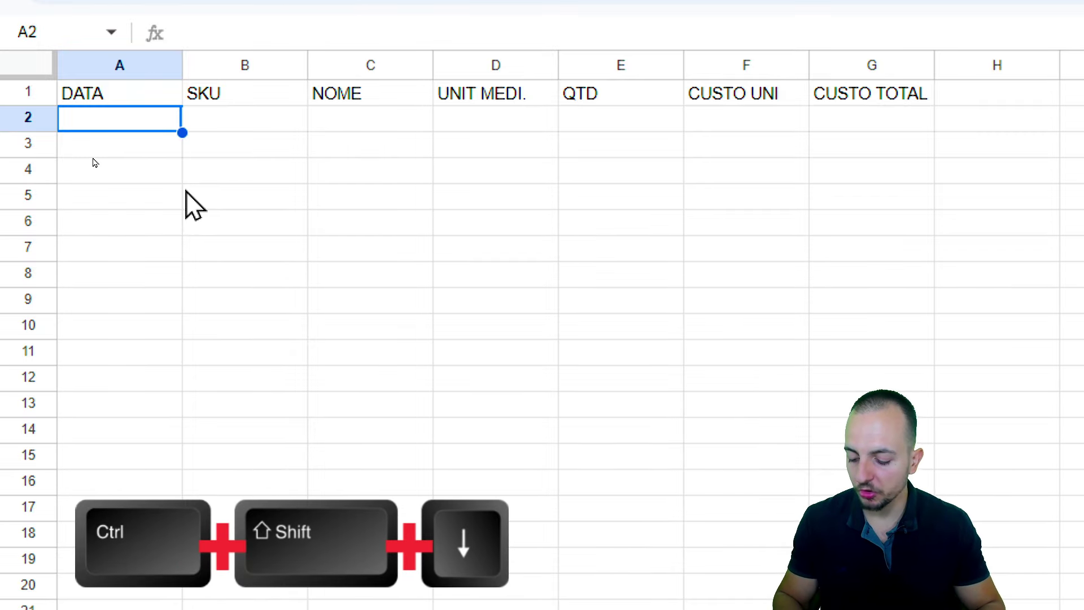
{"action": "key", "text": "ctrl+shift+Down"}
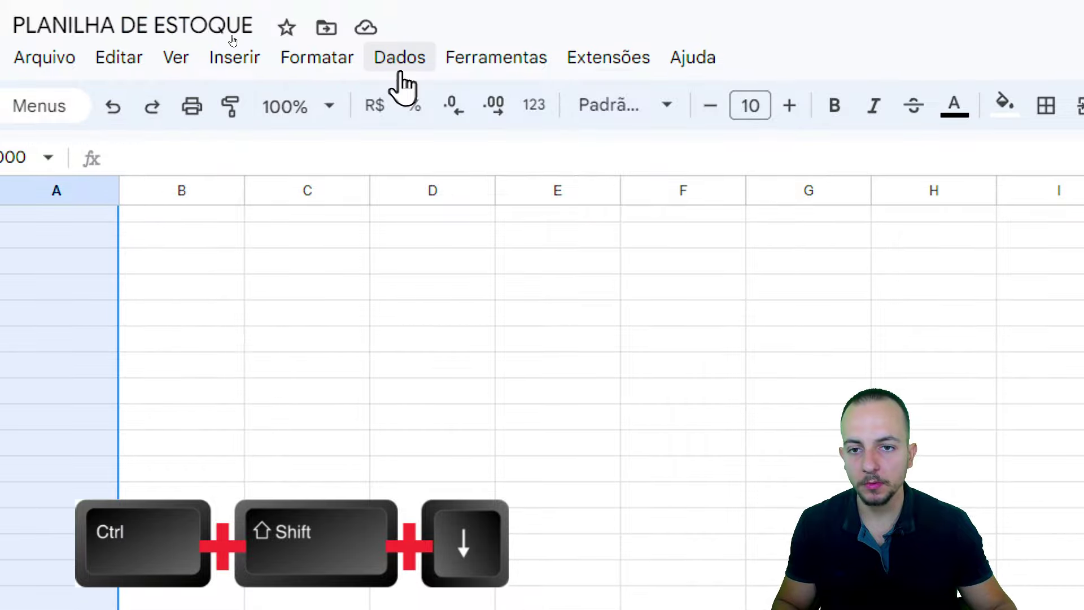
{"action": "left_click", "coordinate": [232, 30]}
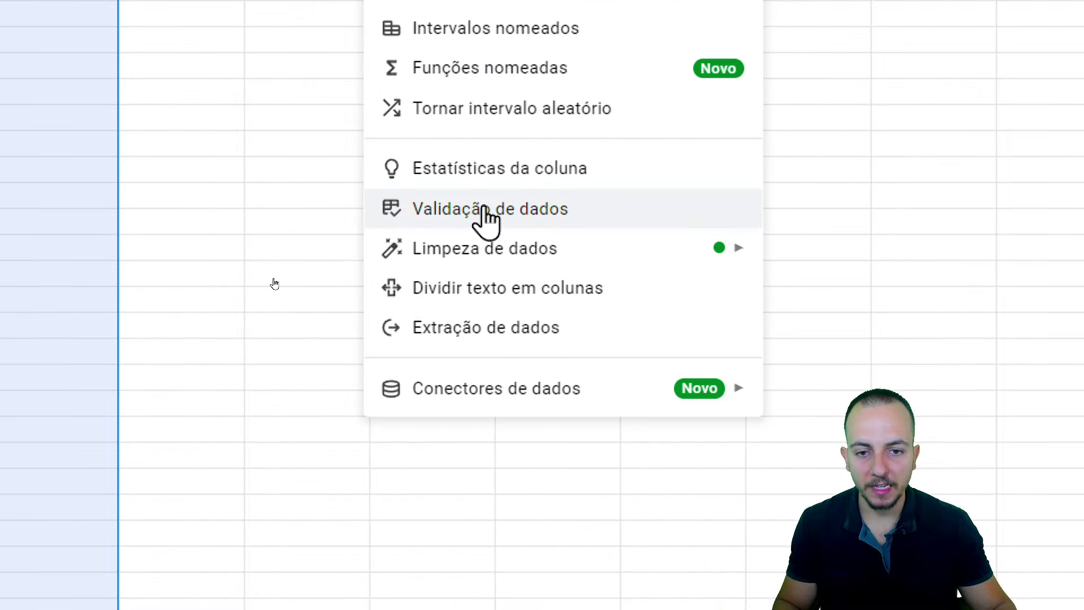
{"action": "left_click", "coordinate": [484, 210]}
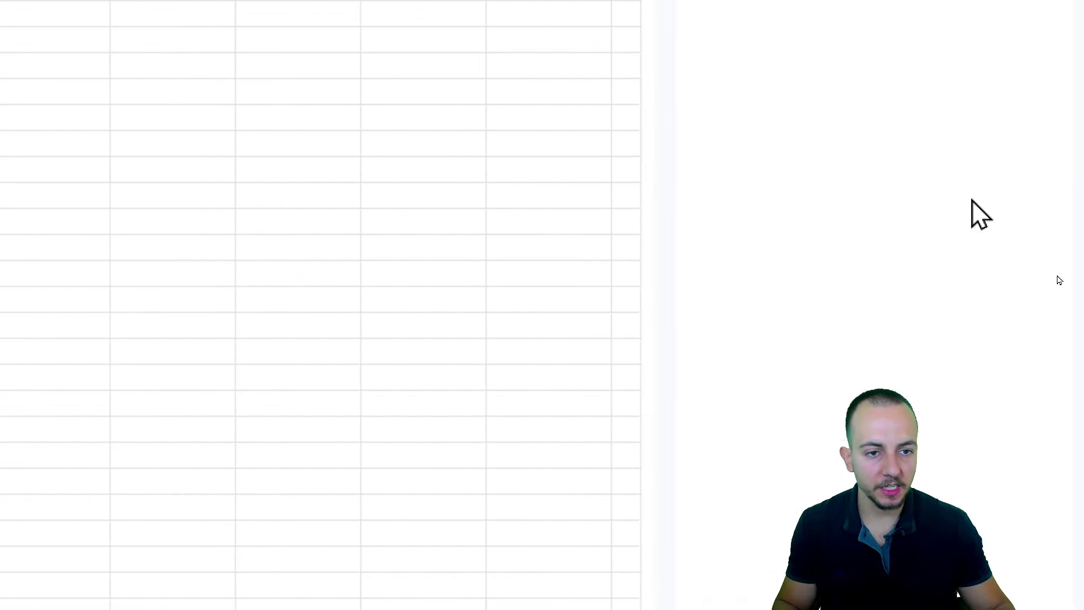
{"action": "left_click", "coordinate": [944, 122]}
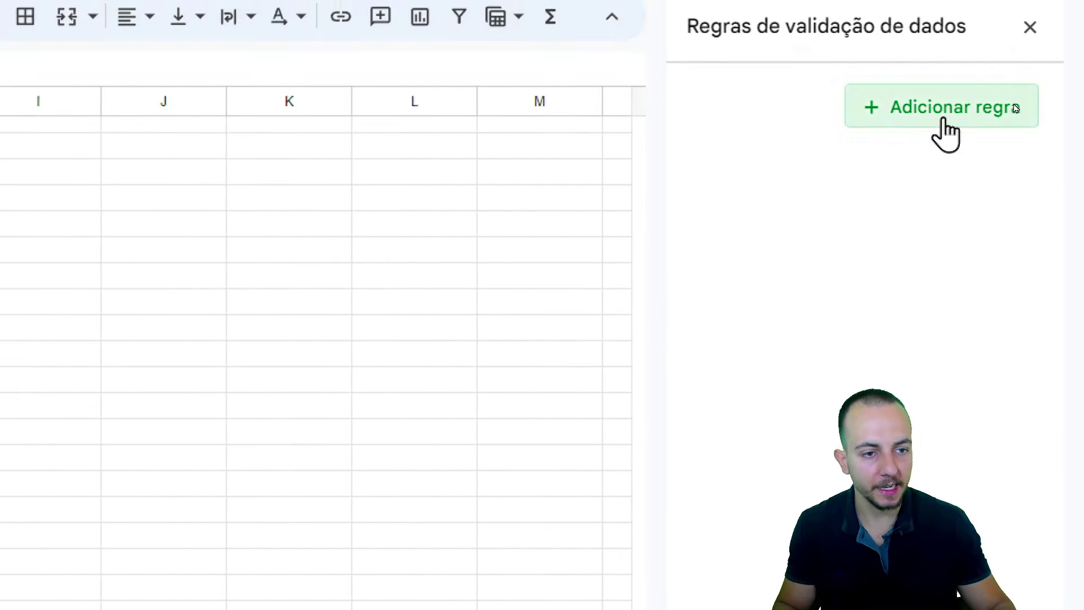
{"action": "left_click", "coordinate": [802, 234]}
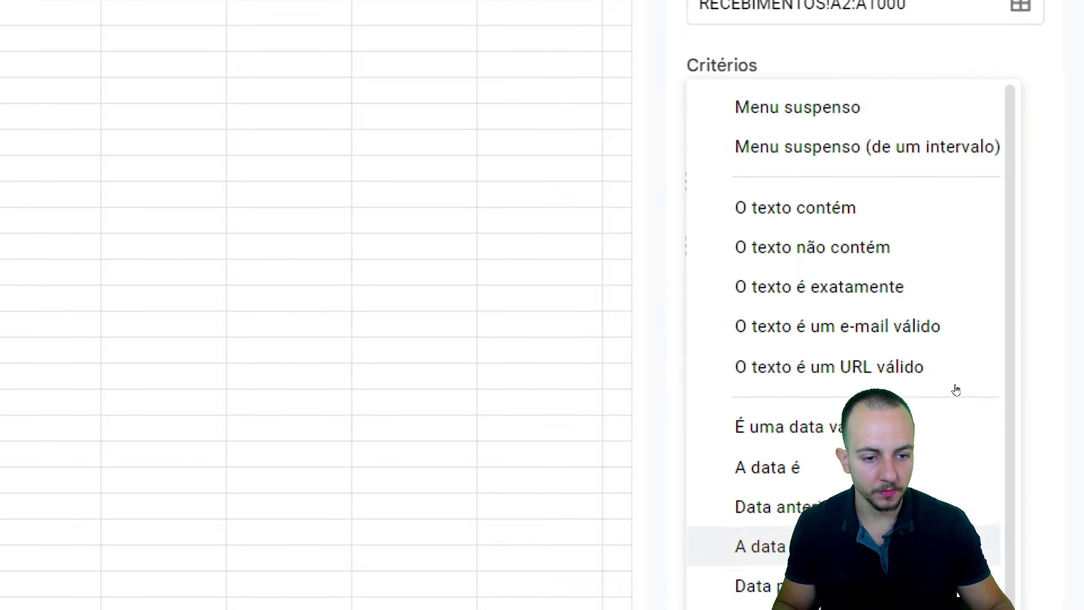
{"action": "left_click", "coordinate": [840, 217]}
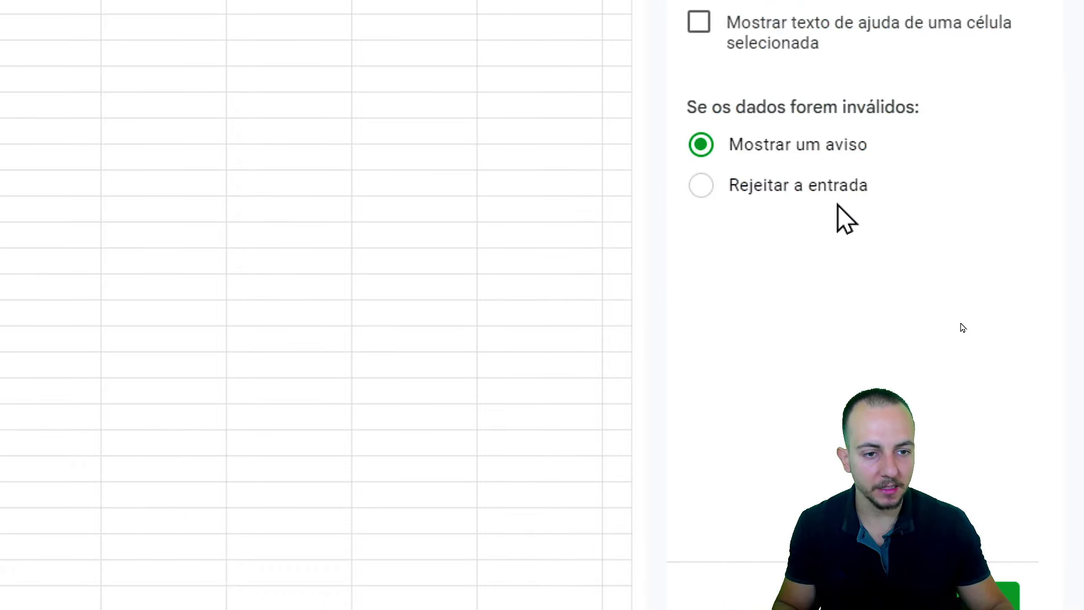
{"action": "left_click", "coordinate": [1014, 518]}
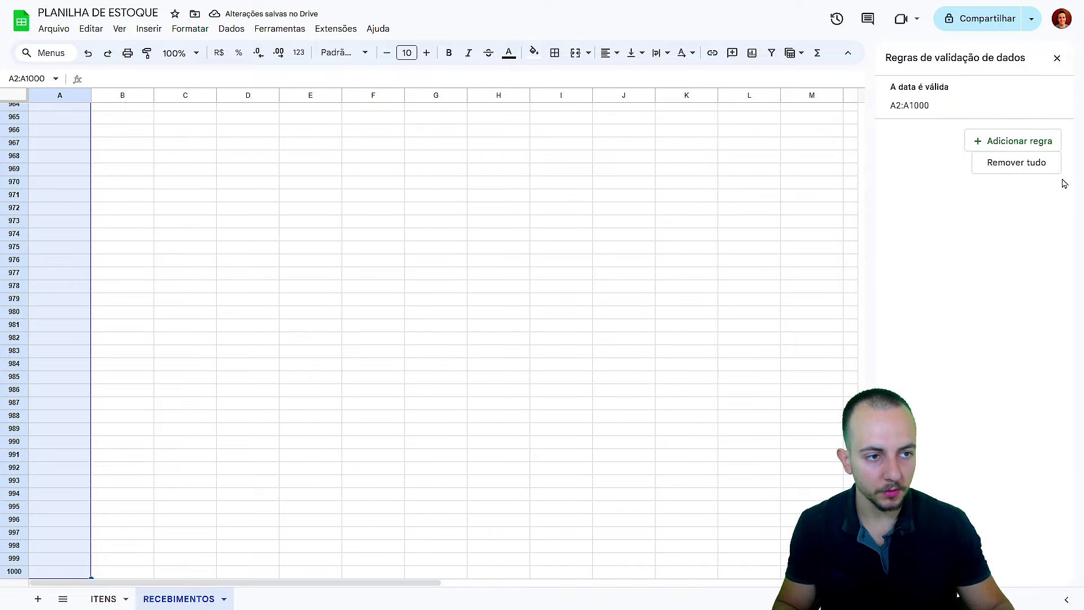
{"action": "left_click", "coordinate": [1056, 56]}
{"action": "left_click_drag", "start_coordinate": [1080, 550], "coordinate": [1079, 107]}
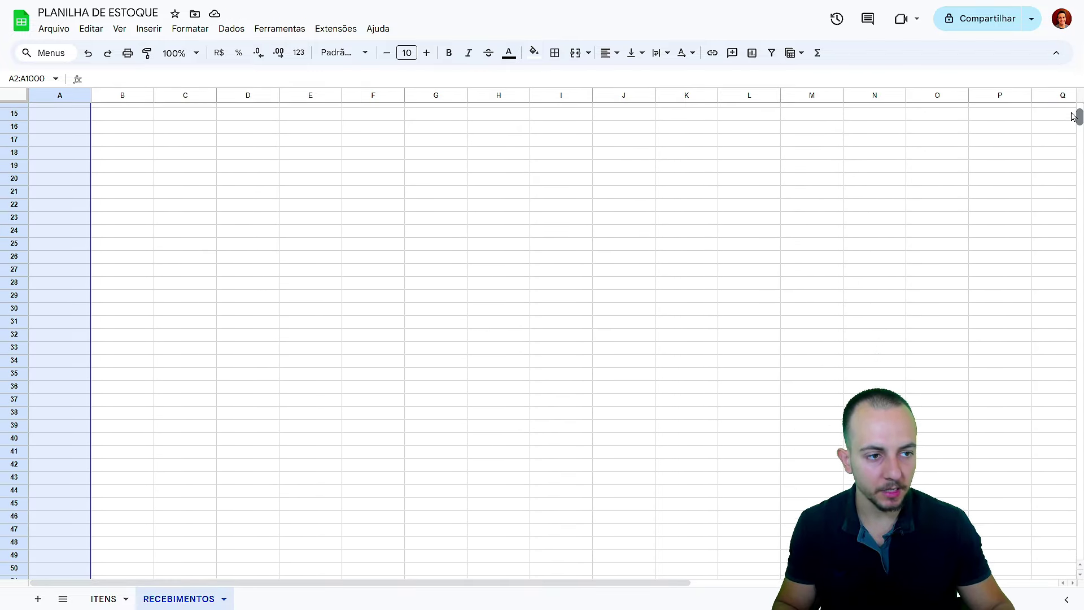
Pick 19/04/2024 from the date picker for both A2 and A3
{"action": "left_click", "coordinate": [65, 121]}
{"action": "double_click", "coordinate": [158, 138]}
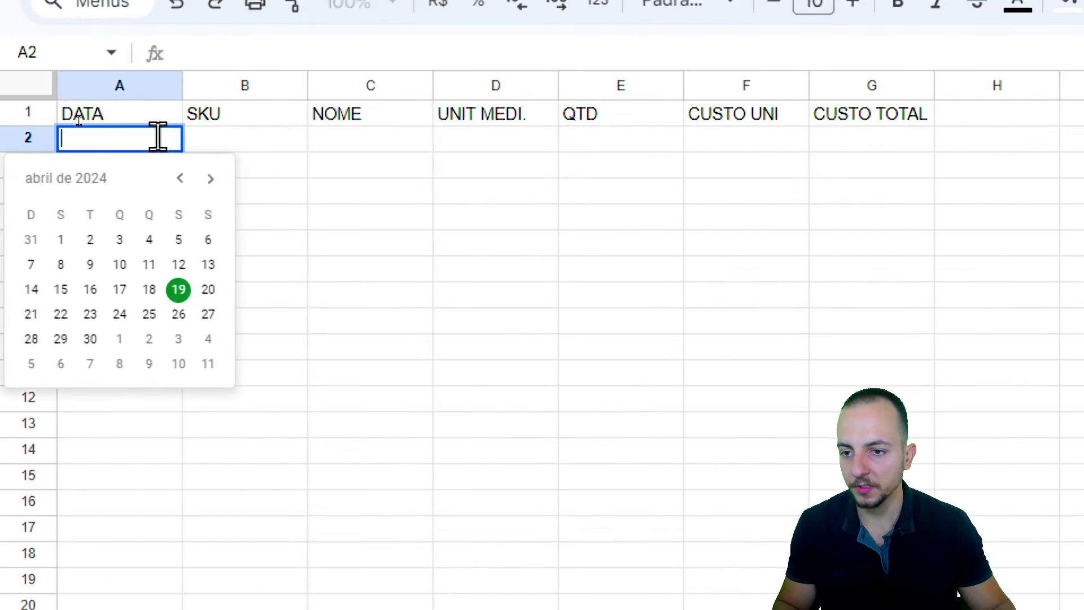
{"action": "left_click", "coordinate": [177, 289]}
{"action": "double_click", "coordinate": [136, 165]}
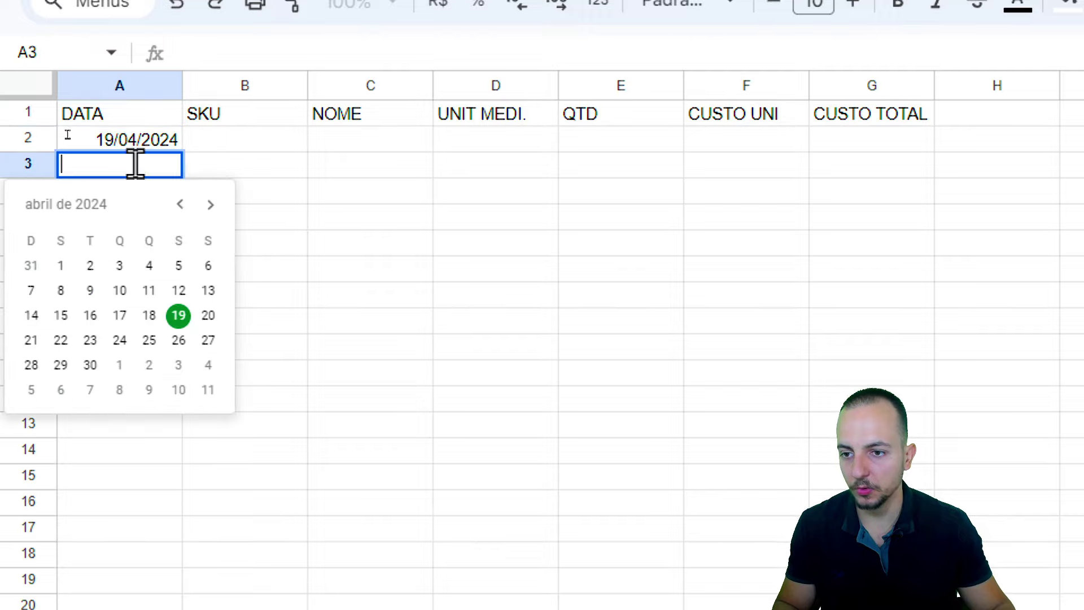
{"action": "left_click", "coordinate": [178, 315]}
{"action": "left_click", "coordinate": [245, 141]}
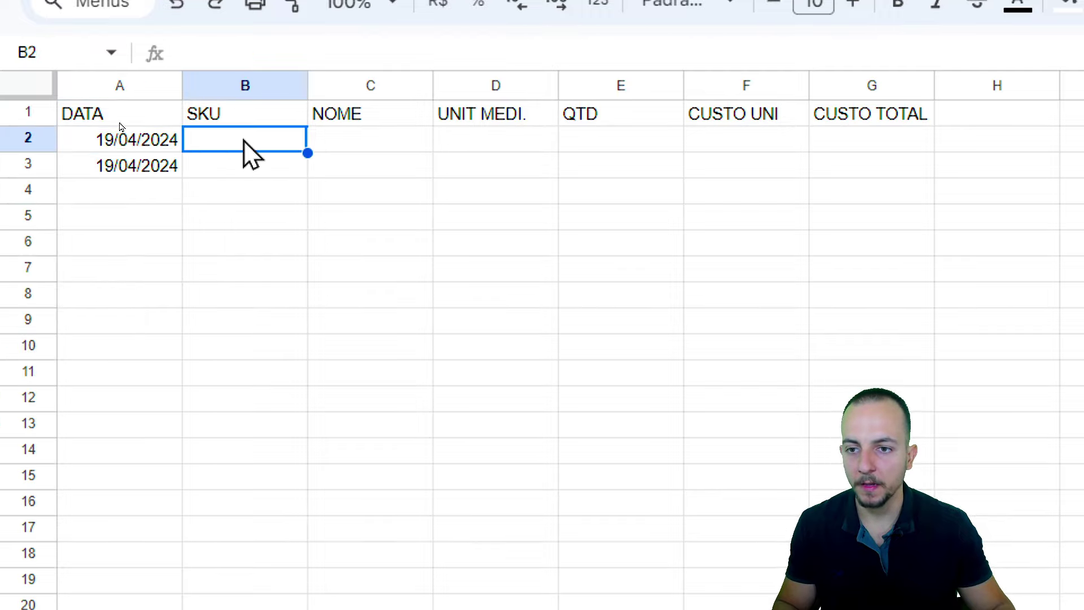
{"action": "left_click_drag", "start_coordinate": [245, 118], "coordinate": [226, 169]}
{"action": "left_click", "coordinate": [257, 141]}
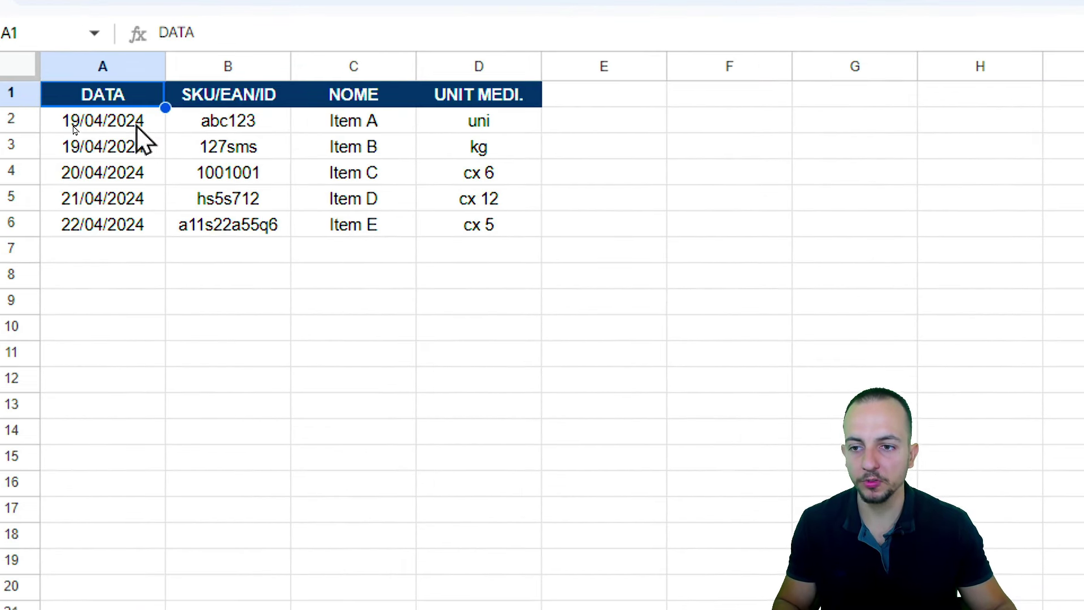
Review the SKU codes on ITENS, then select B2:B1000 on RECEBIMENTOS
{"action": "mouse_move", "coordinate": [237, 120]}
{"action": "left_mouse_down"}
{"action": "mouse_move", "coordinate": [240, 208]}
{"action": "mouse_move", "coordinate": [222, 226]}
{"action": "left_mouse_up"}
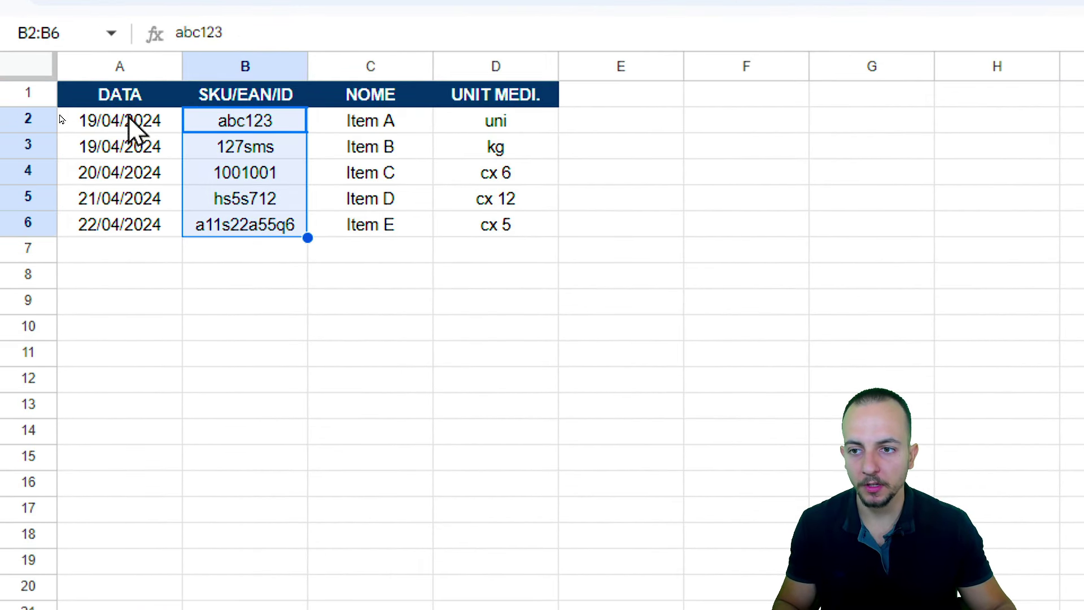
{"action": "left_click", "coordinate": [178, 598]}
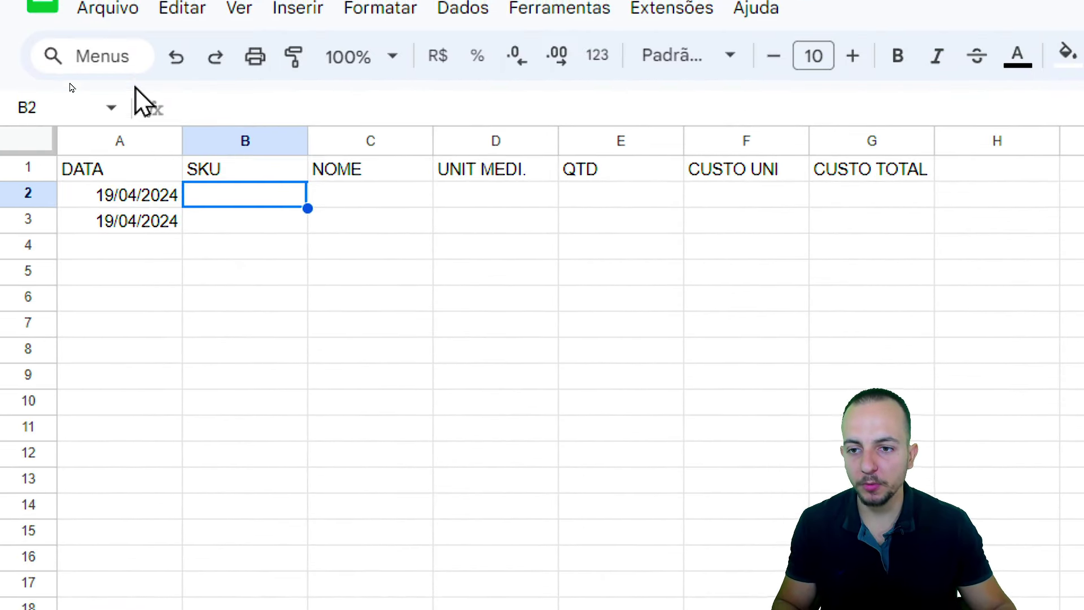
{"action": "left_click_drag", "start_coordinate": [228, 199], "coordinate": [259, 204]}
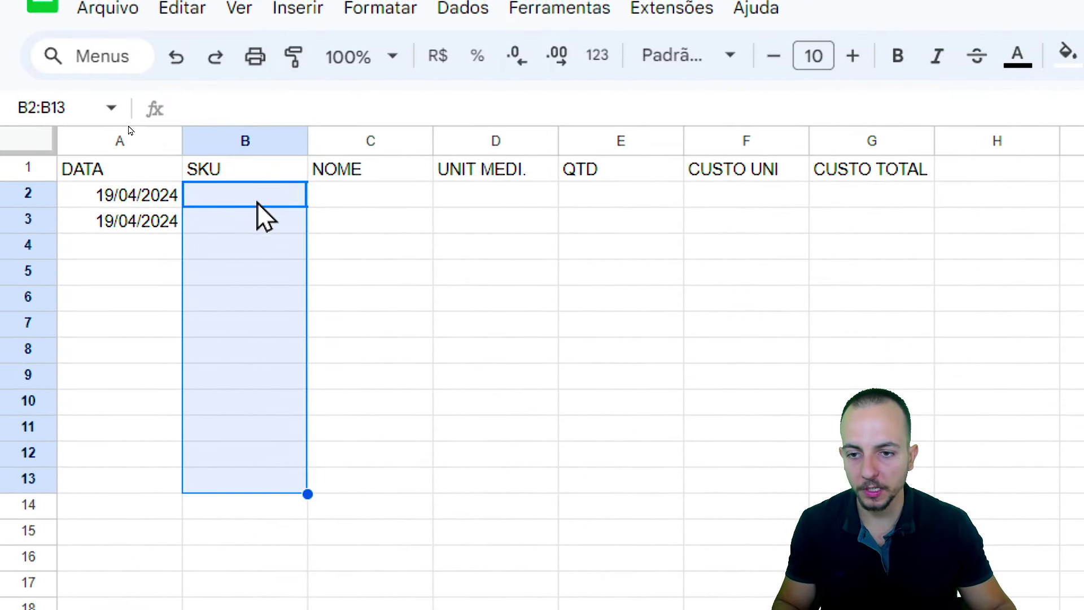
{"action": "key", "text": "ctrl+shift+Down"}
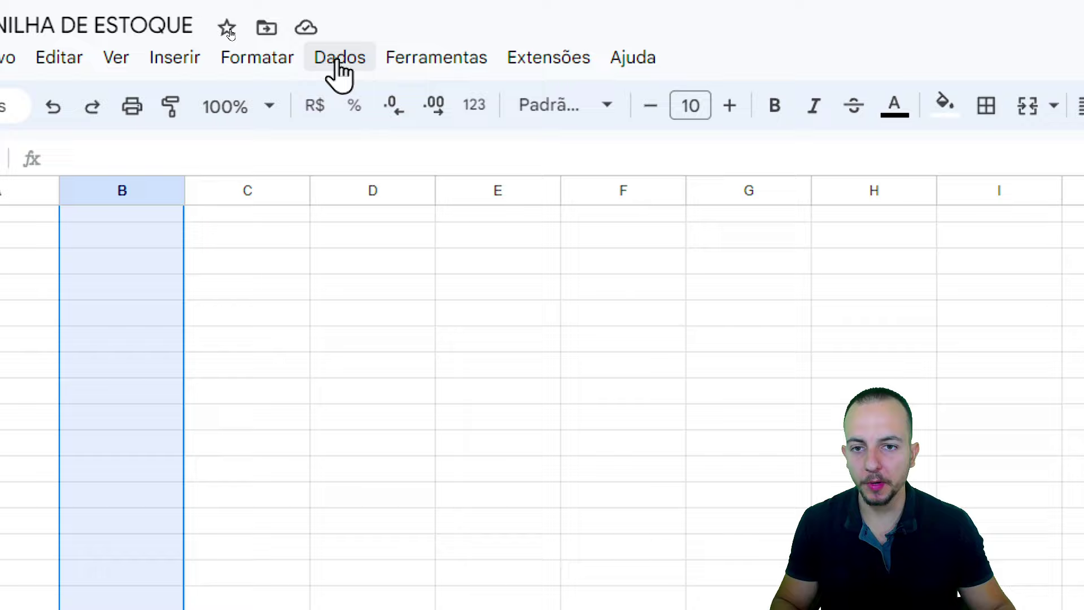
Add a 'Menu suspenso (de um intervalo)' validation rule on B2:B1000 and begin choosing its range
{"action": "left_click", "coordinate": [337, 63]}
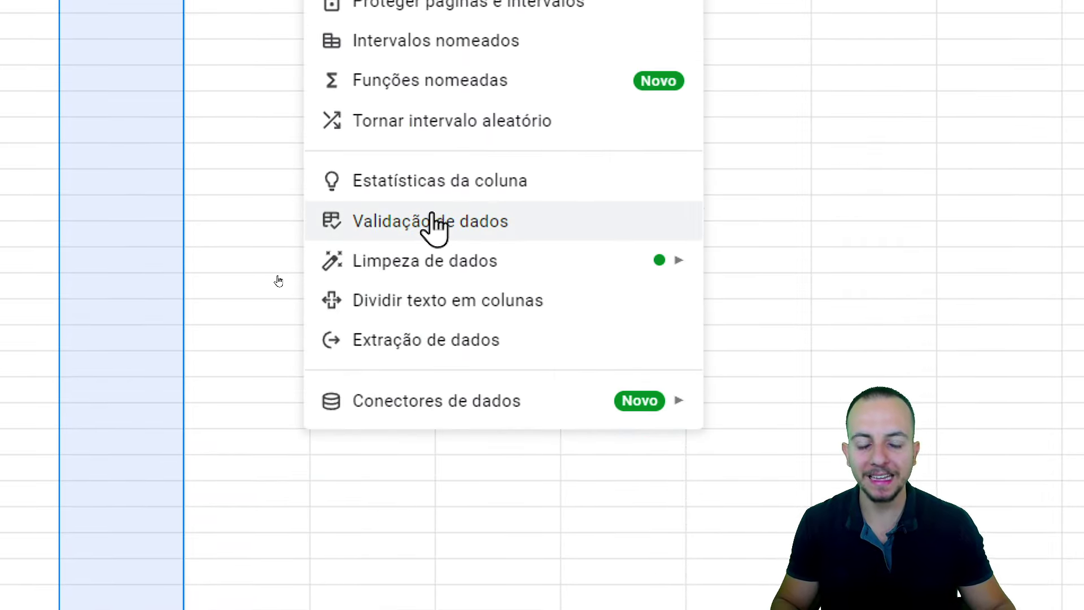
{"action": "left_click", "coordinate": [434, 222]}
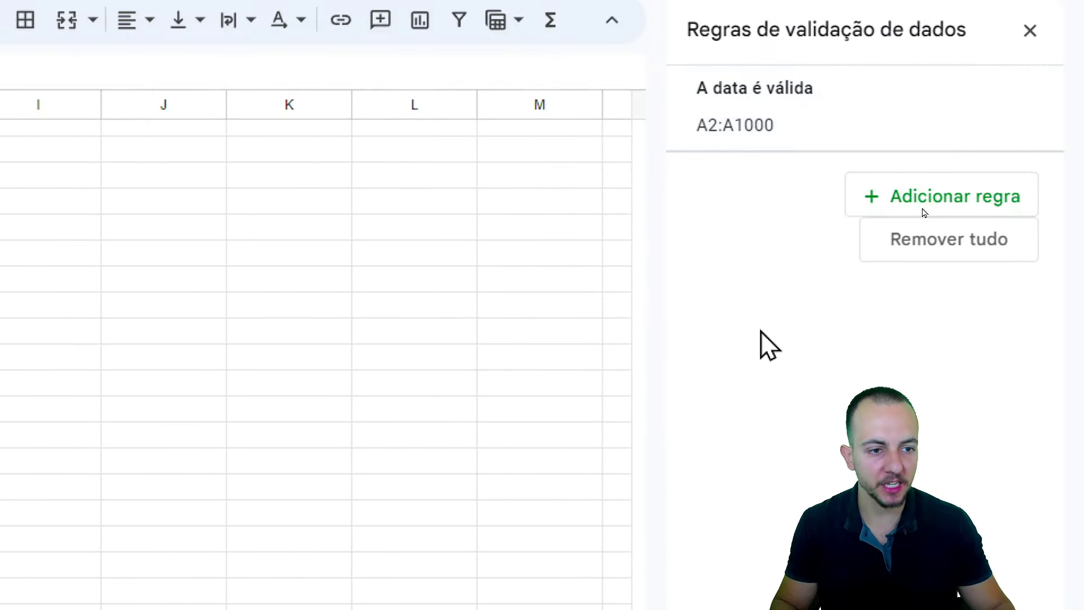
{"action": "left_click", "coordinate": [878, 204]}
{"action": "left_click", "coordinate": [763, 129]}
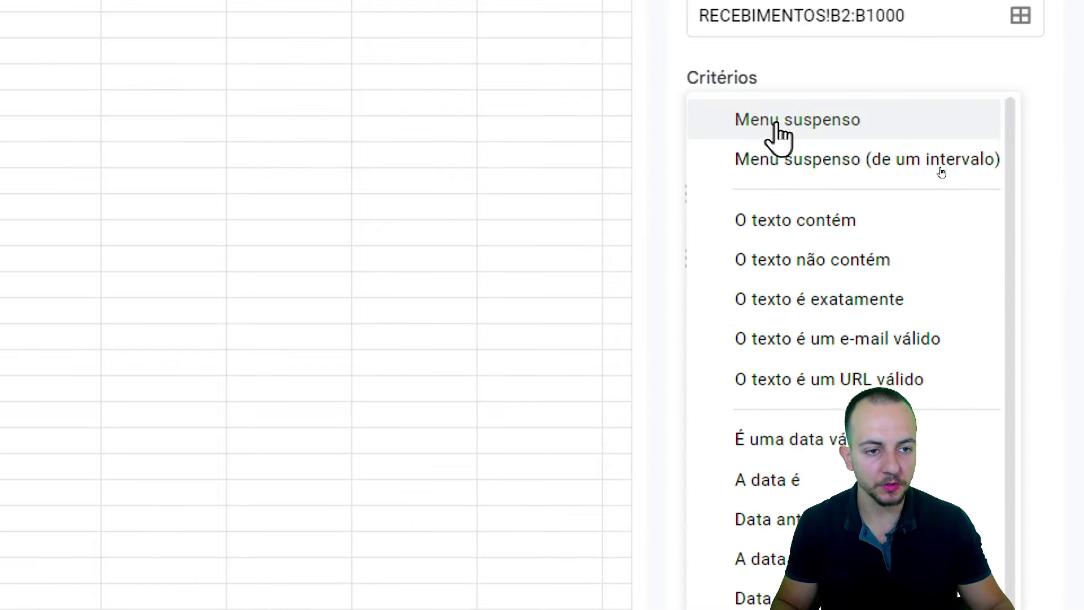
{"action": "left_click", "coordinate": [875, 169]}
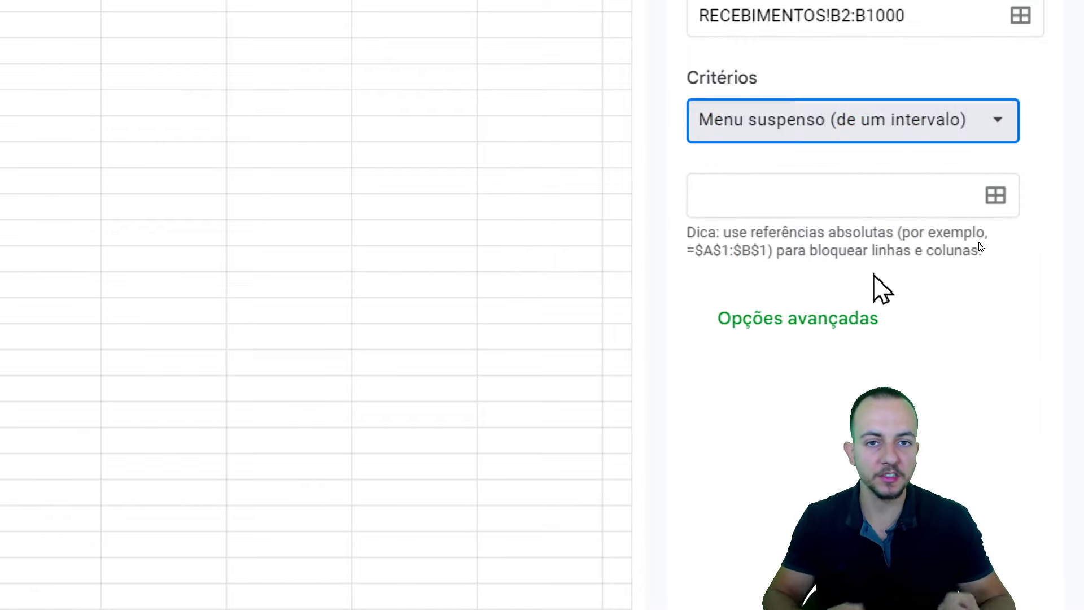
{"action": "left_click", "coordinate": [995, 196]}
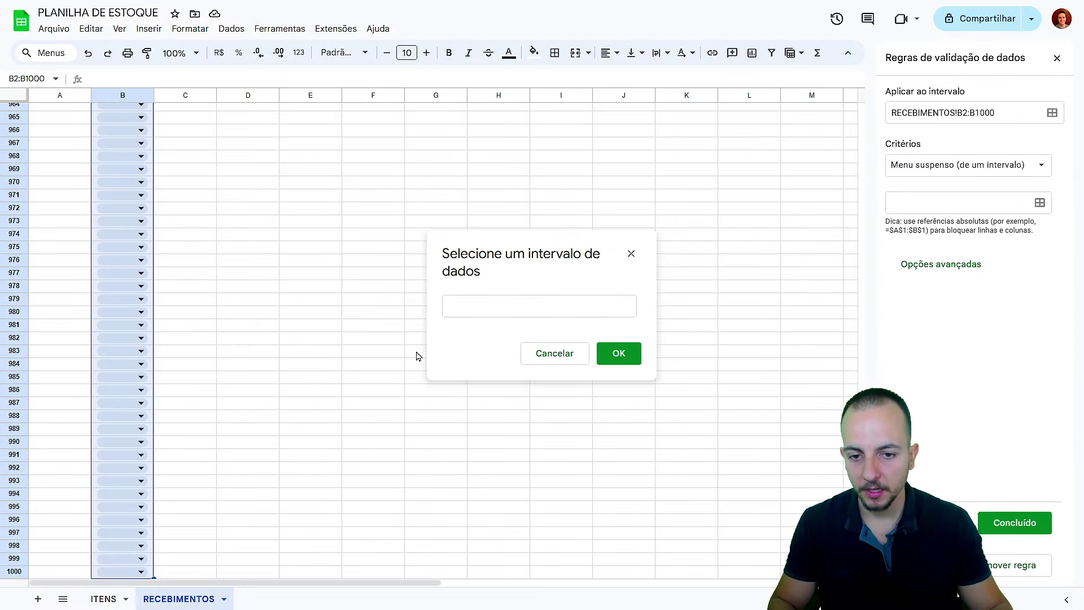
Set the dropdown's source range to ITENS!B2:B1000
{"action": "left_click", "coordinate": [103, 598]}
{"action": "left_click_drag", "start_coordinate": [475, 265], "coordinate": [225, 176]}
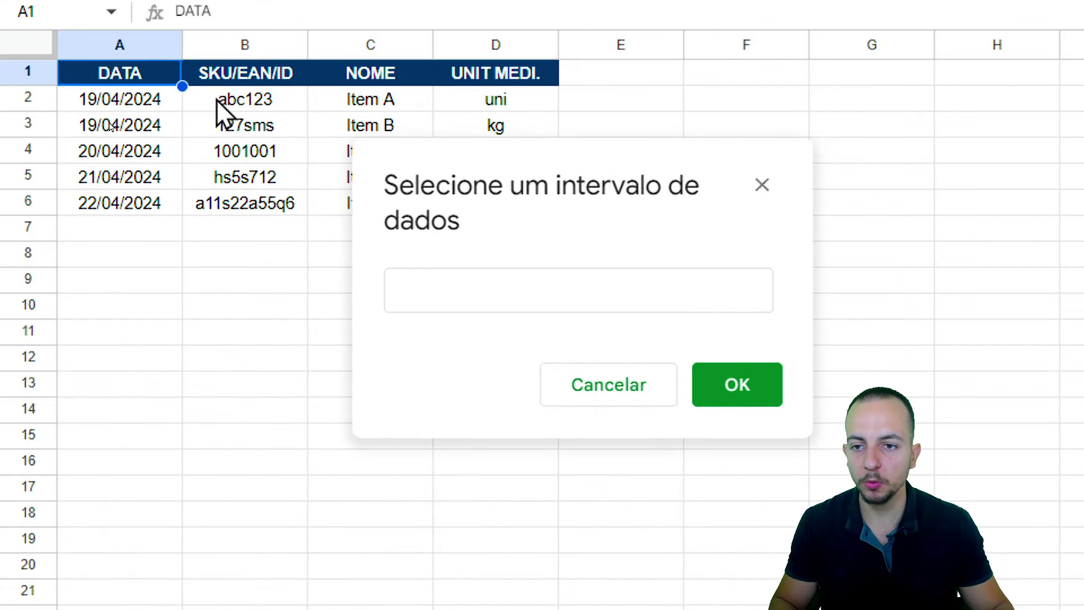
{"action": "left_click_drag", "start_coordinate": [245, 103], "coordinate": [264, 364]}
{"action": "left_click_drag", "start_coordinate": [541, 256], "coordinate": [568, 260]}
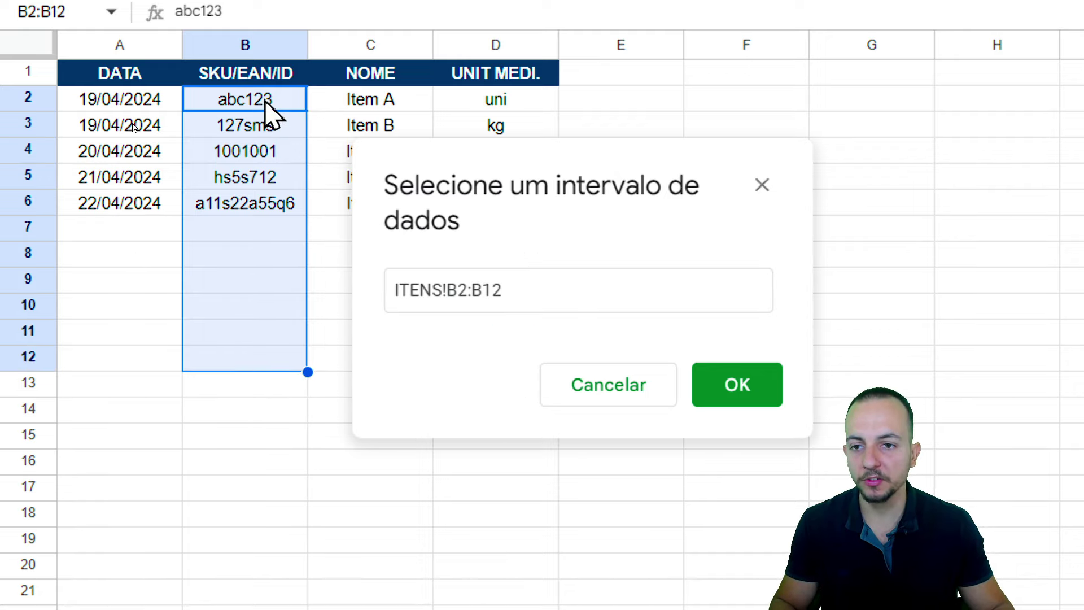
{"action": "mouse_move", "coordinate": [271, 107]}
{"action": "left_mouse_down"}
{"action": "mouse_move", "coordinate": [268, 234]}
{"action": "mouse_move", "coordinate": [232, 368]}
{"action": "mouse_move", "coordinate": [239, 229]}
{"action": "left_mouse_up"}
{"action": "left_click", "coordinate": [267, 175]}
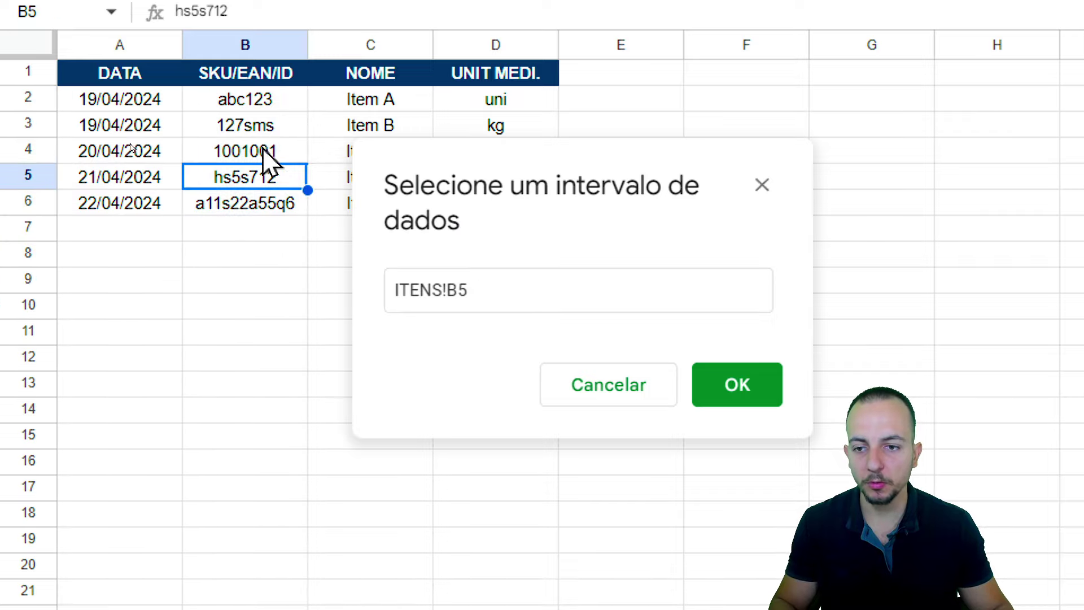
{"action": "left_click_drag", "start_coordinate": [275, 99], "coordinate": [259, 243]}
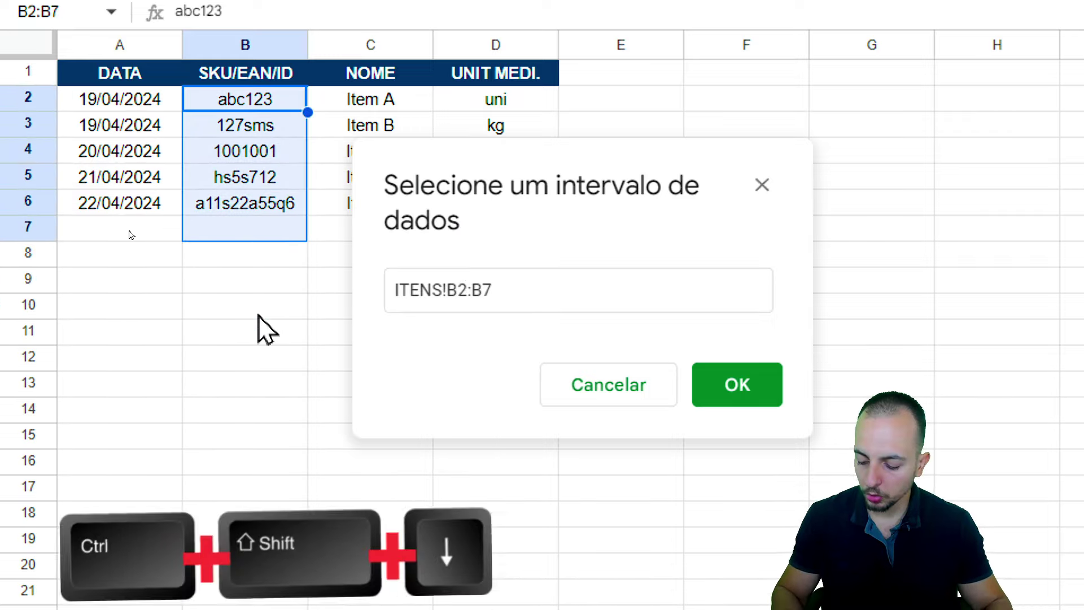
{"action": "key", "text": "ctrl+shift+Down"}
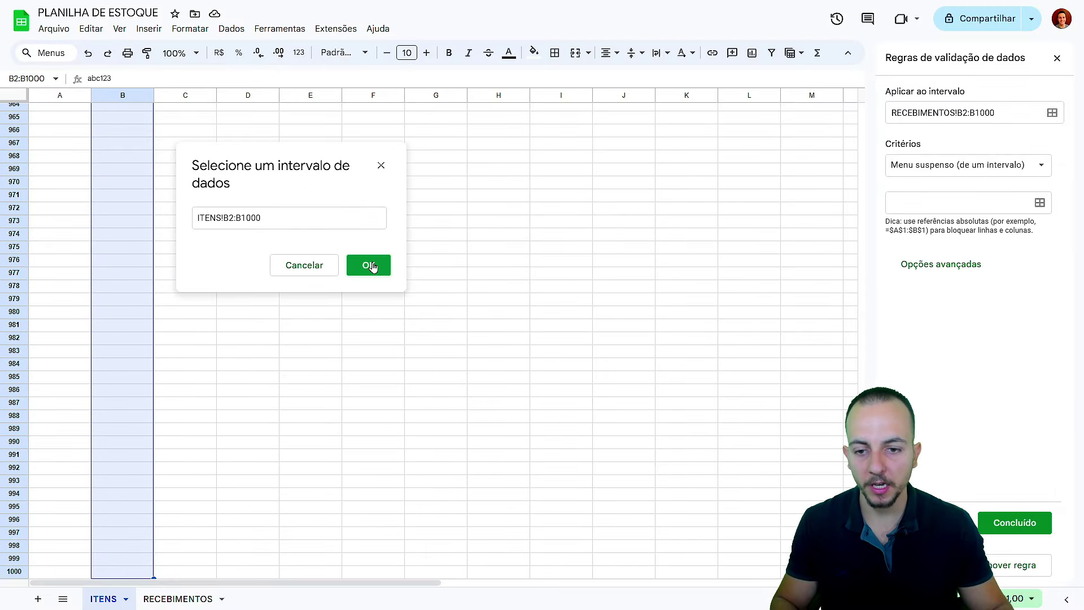
{"action": "left_click", "coordinate": [744, 390]}
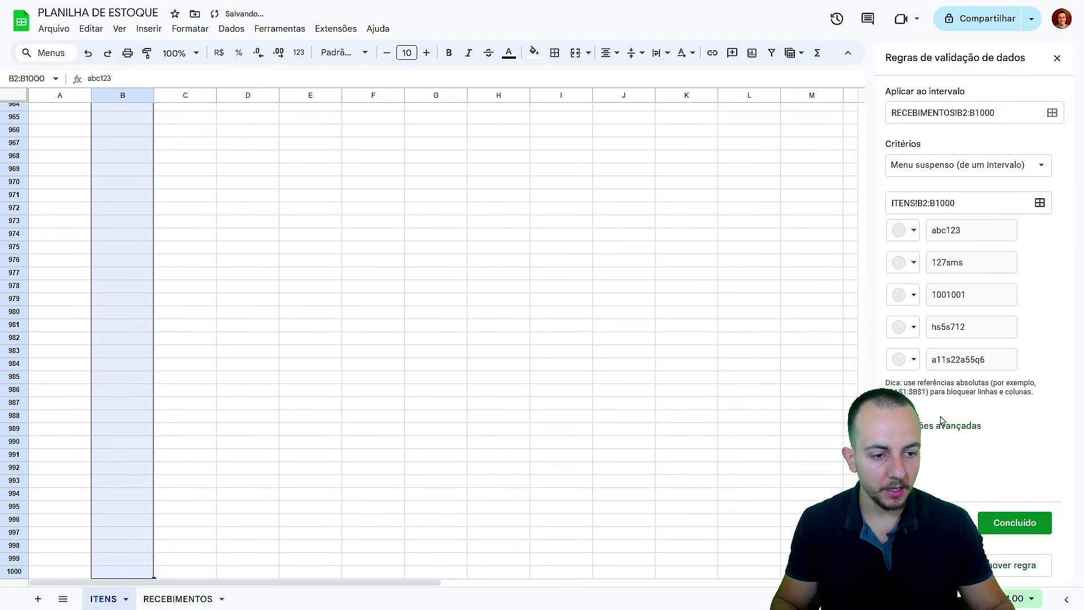
{"action": "left_click", "coordinate": [166, 603]}
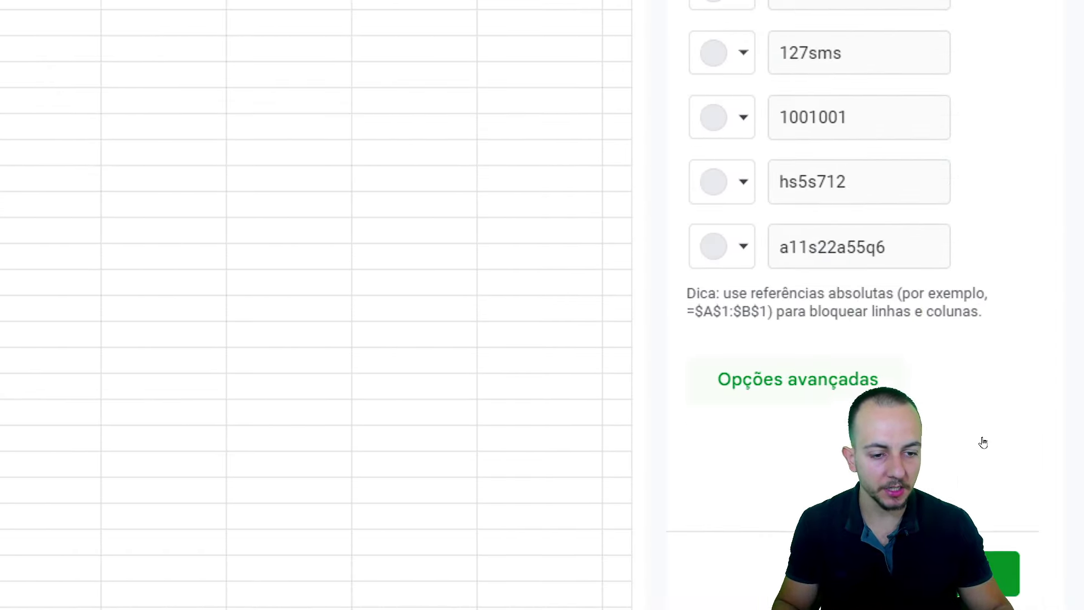
Keep 'Rejeitar a entrada', choose the Seta display style, and save the SKU rule
{"action": "scroll", "coordinate": [965, 345], "scroll_direction": "down", "scroll_amount": 5}
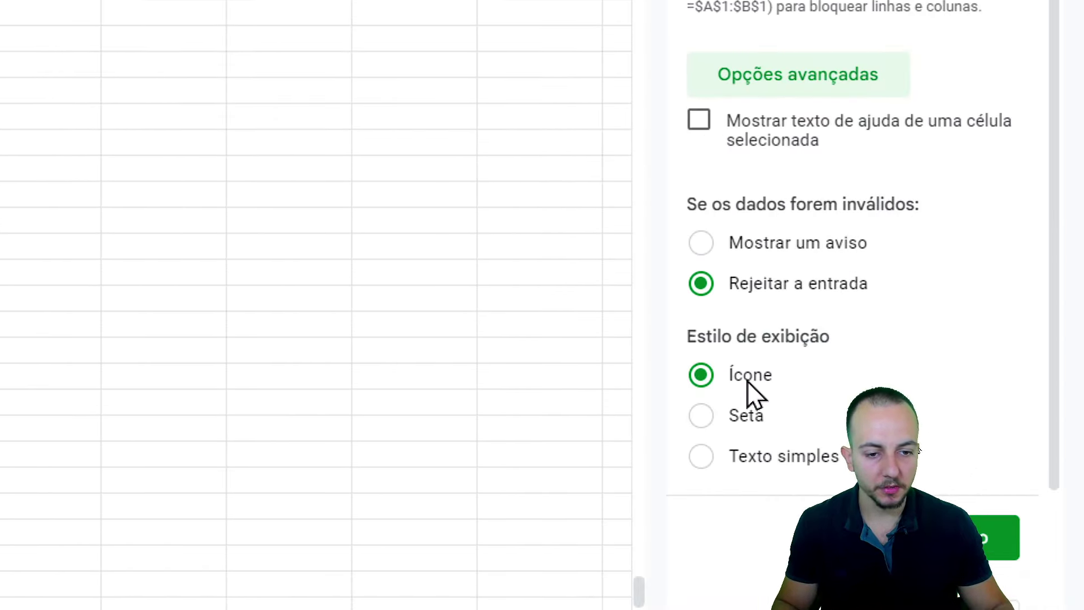
{"action": "left_click", "coordinate": [746, 414]}
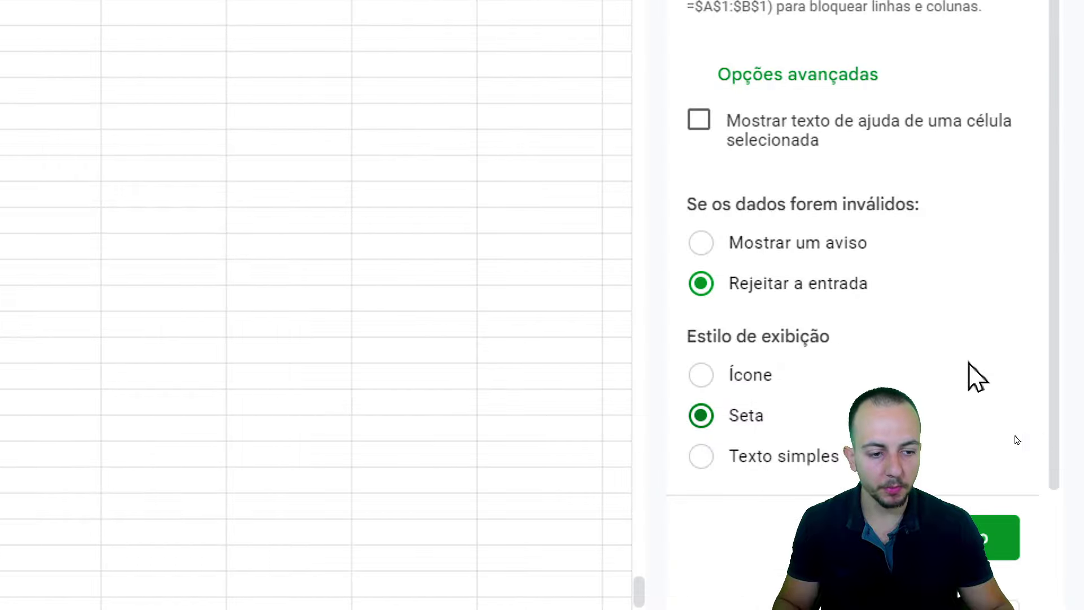
{"action": "left_click", "coordinate": [757, 455]}
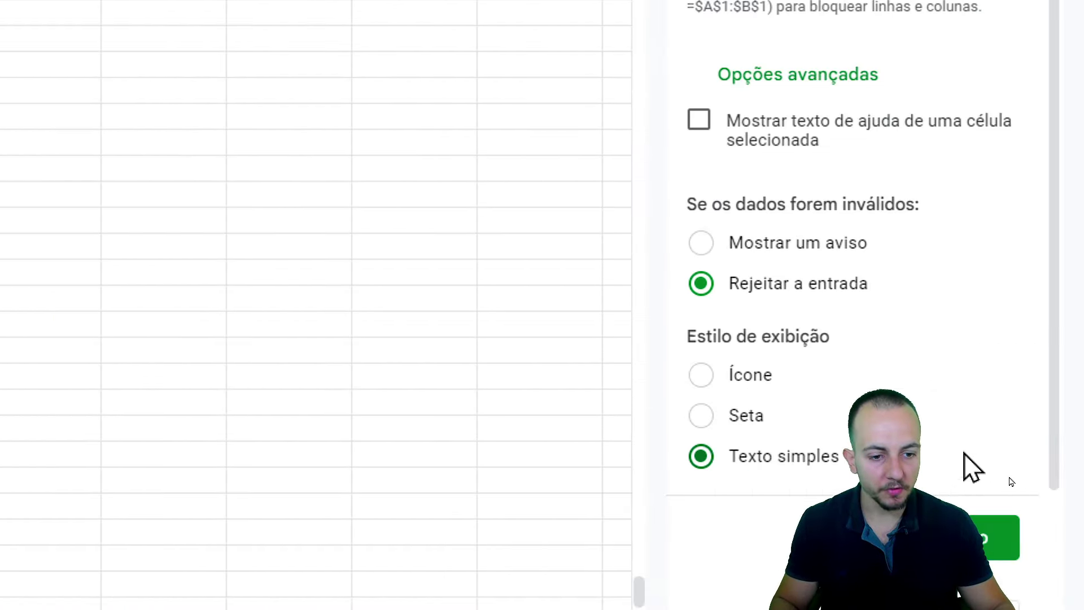
{"action": "left_click", "coordinate": [755, 423]}
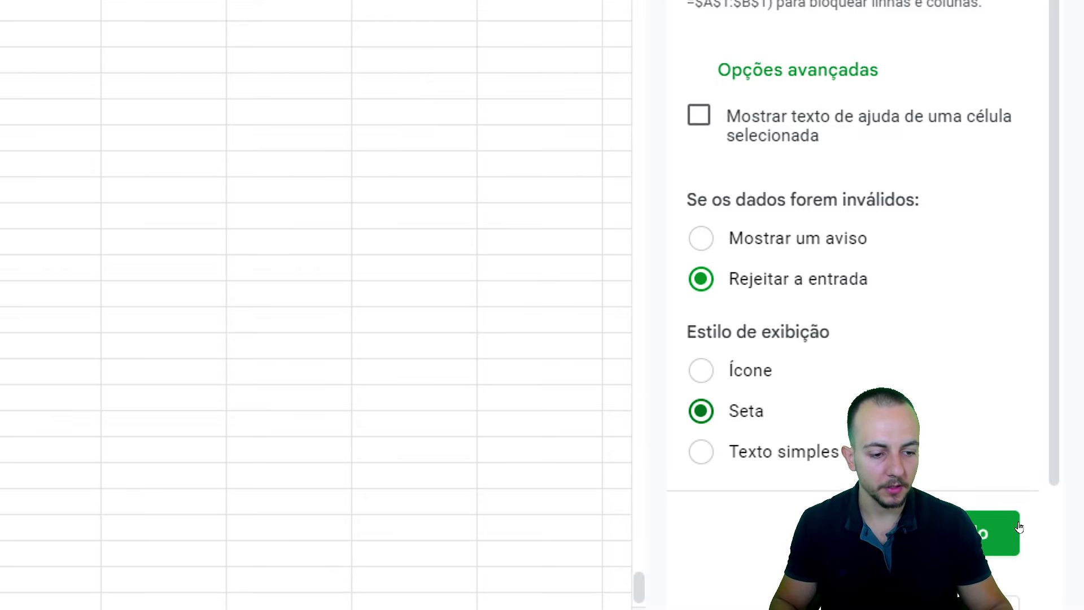
{"action": "left_click", "coordinate": [1014, 519]}
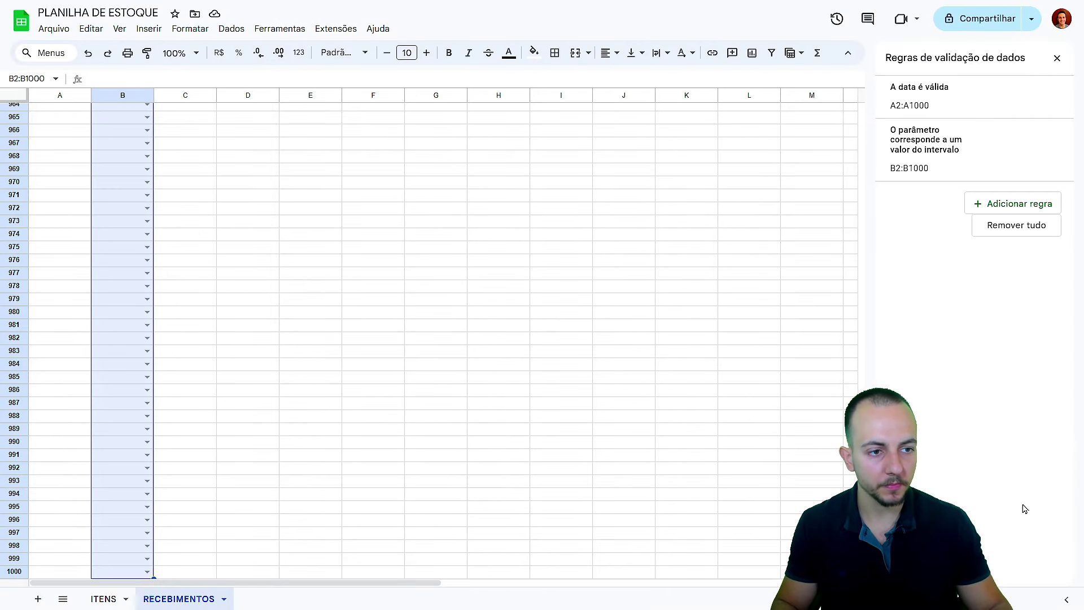
Choose SKU 127sms for cell B2 from its dropdown list
{"action": "left_click", "coordinate": [1059, 64]}
{"action": "left_click_drag", "start_coordinate": [1079, 553], "coordinate": [1080, 113]}
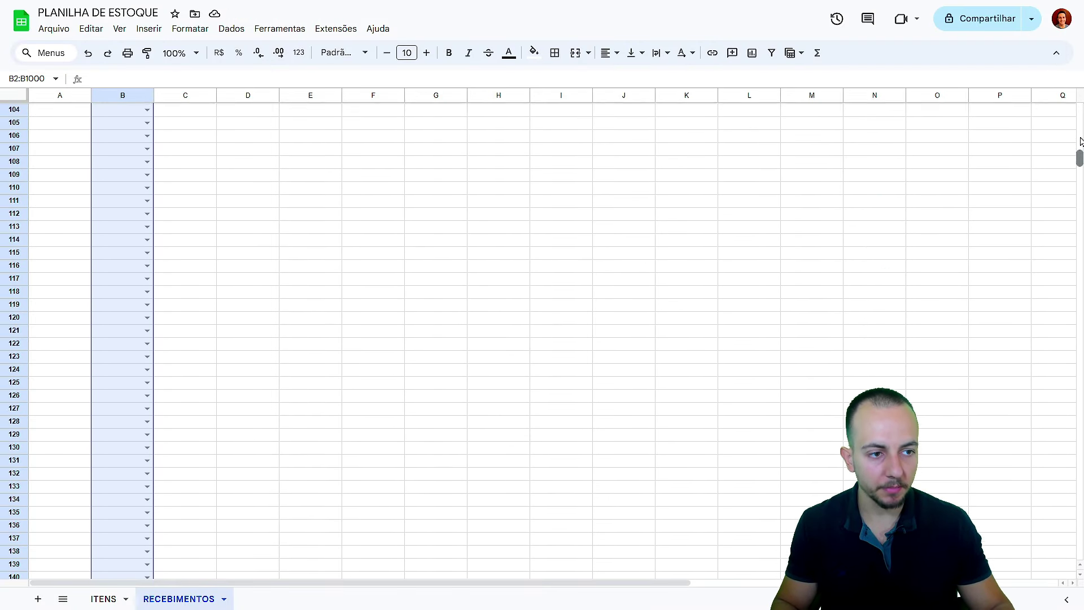
{"action": "left_click", "coordinate": [100, 121]}
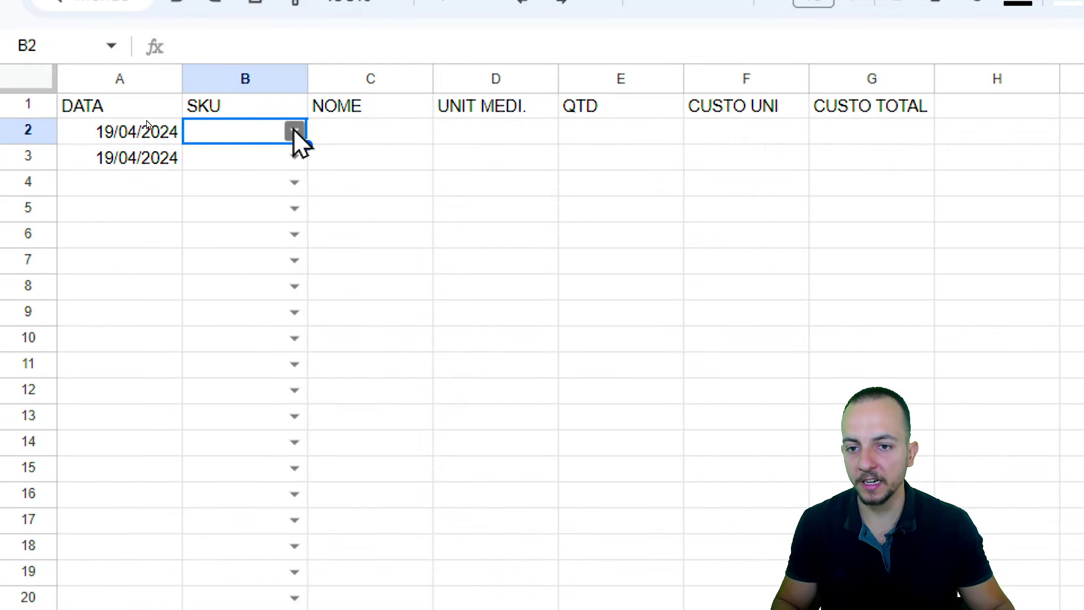
{"action": "left_click", "coordinate": [295, 131]}
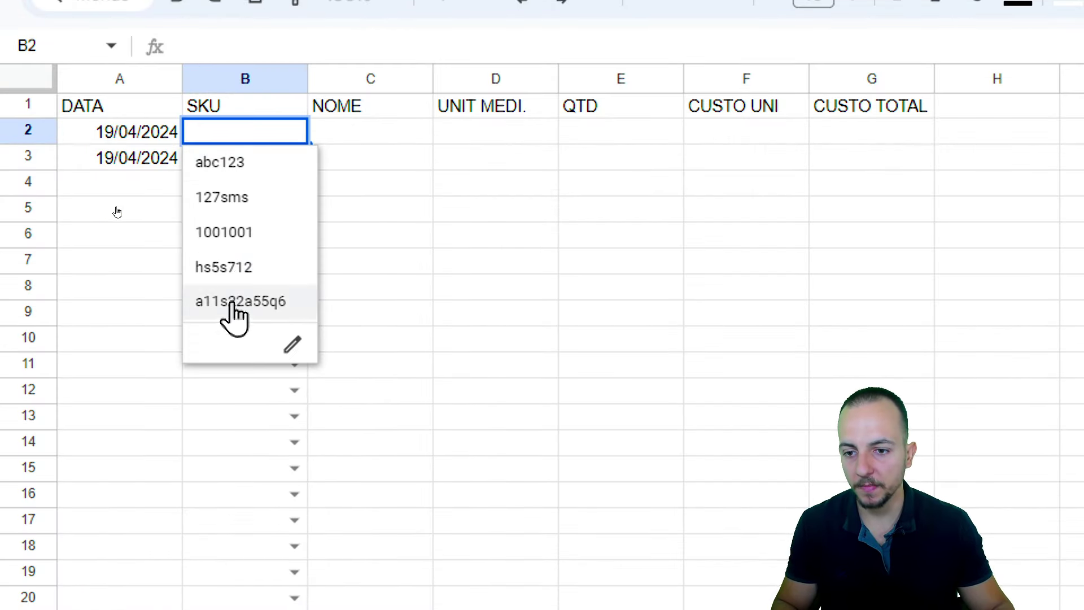
{"action": "left_click", "coordinate": [243, 233]}
{"action": "left_click", "coordinate": [294, 131]}
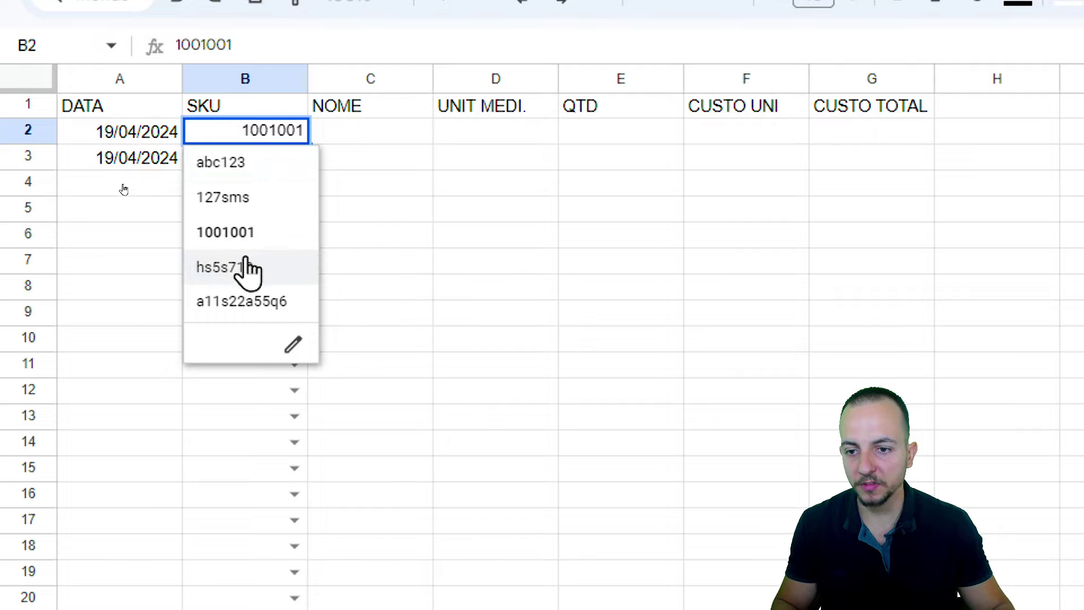
{"action": "left_click", "coordinate": [265, 196]}
{"action": "left_click", "coordinate": [295, 131]}
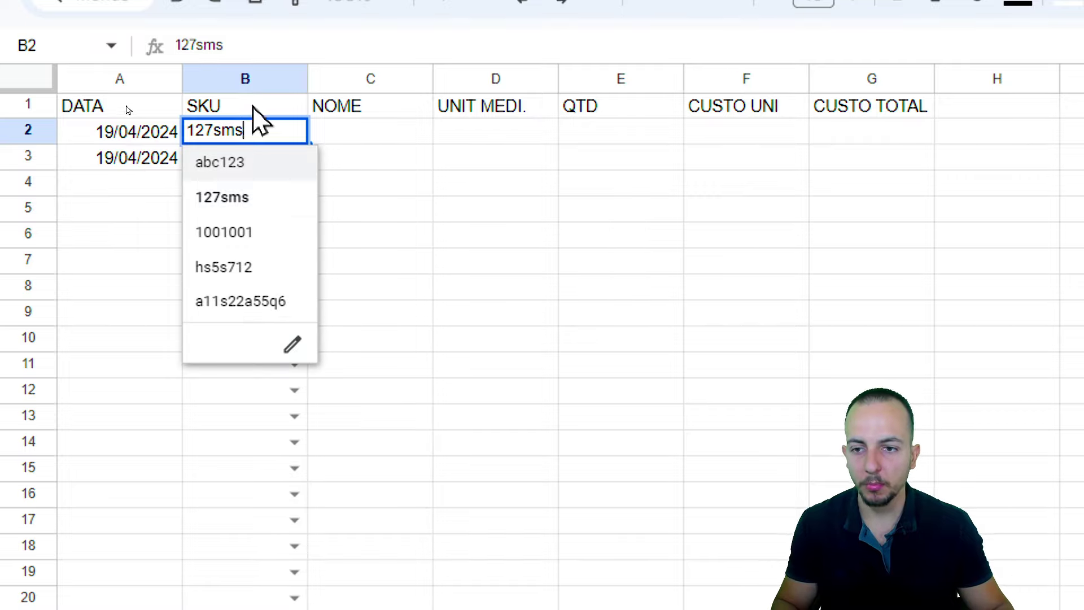
{"action": "key", "text": "Escape"}
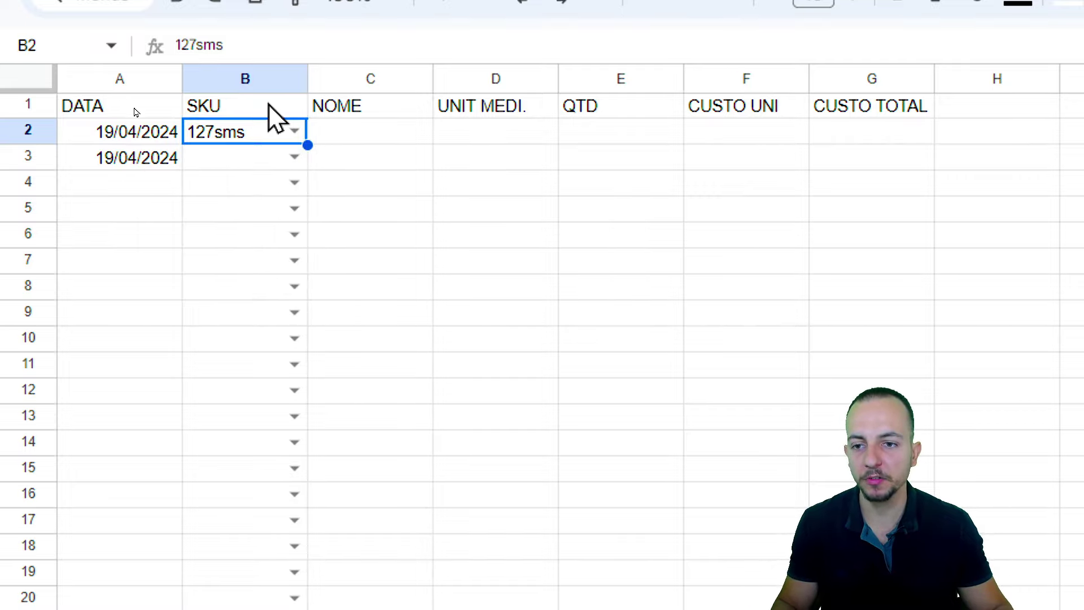
{"action": "left_click", "coordinate": [270, 105]}
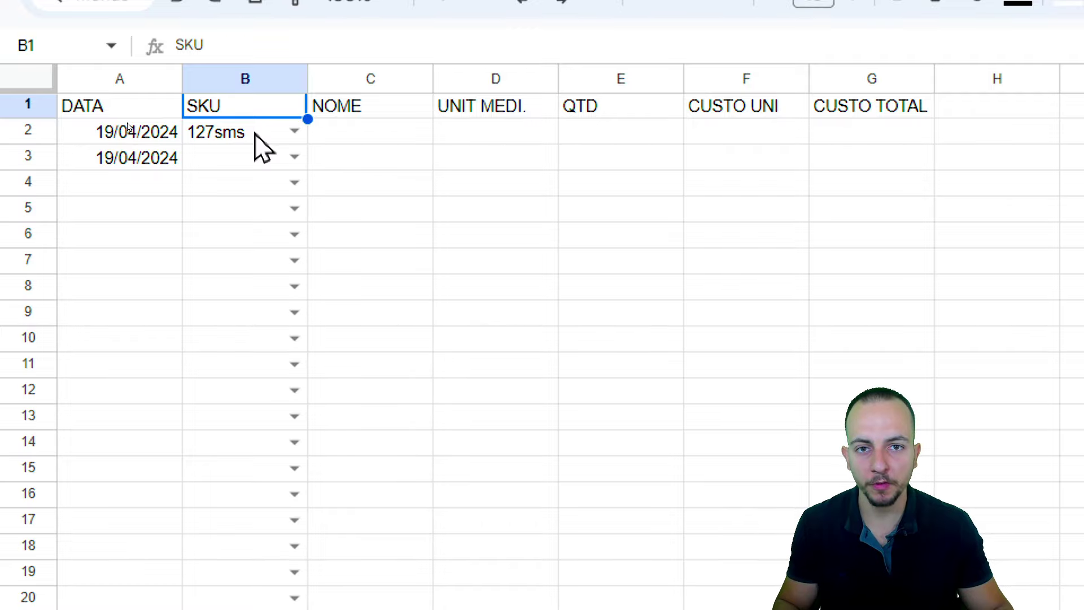
Add a filter to the ITENS item table A1:D6
{"action": "left_click", "coordinate": [210, 579]}
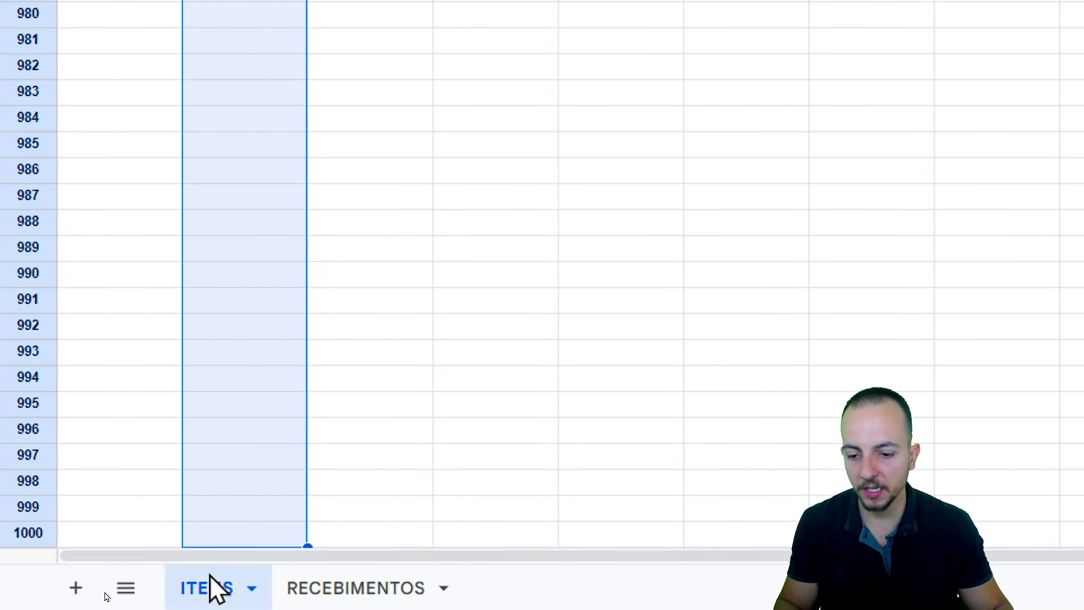
{"action": "scroll", "coordinate": [235, 317], "scroll_direction": "up", "scroll_amount": 5}
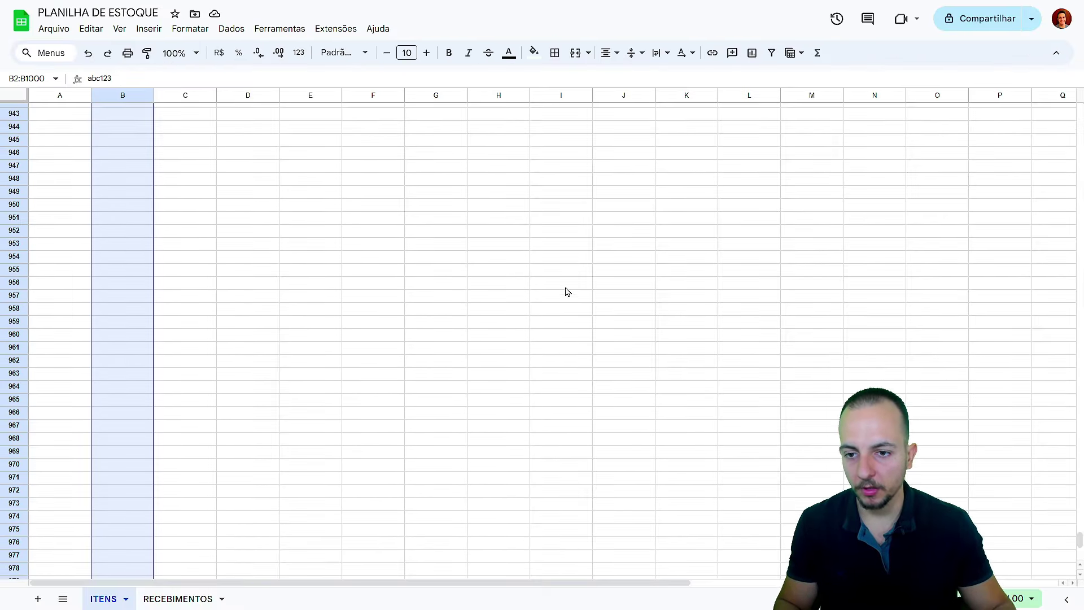
{"action": "left_click_drag", "start_coordinate": [1078, 537], "coordinate": [1078, 241]}
{"action": "left_click_drag", "start_coordinate": [101, 108], "coordinate": [544, 244]}
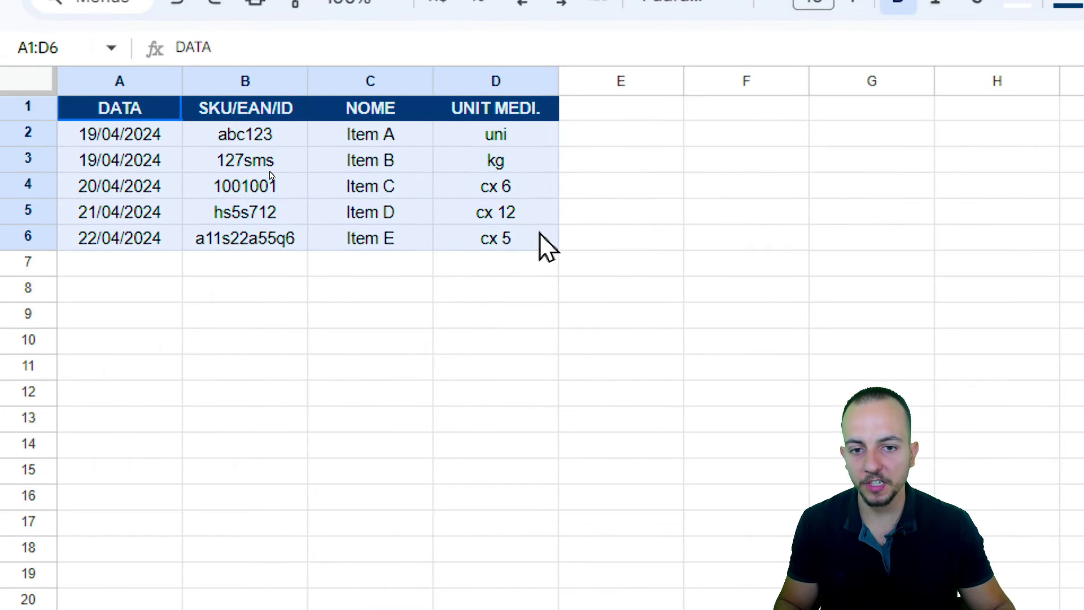
{"action": "left_click_drag", "start_coordinate": [79, 115], "coordinate": [496, 237]}
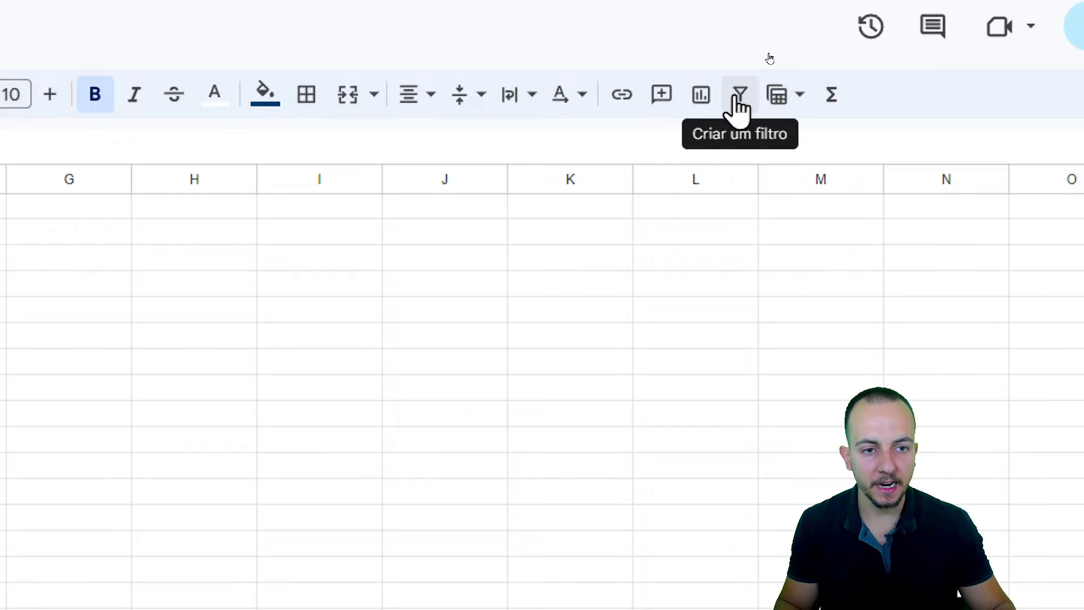
{"action": "left_click", "coordinate": [736, 97]}
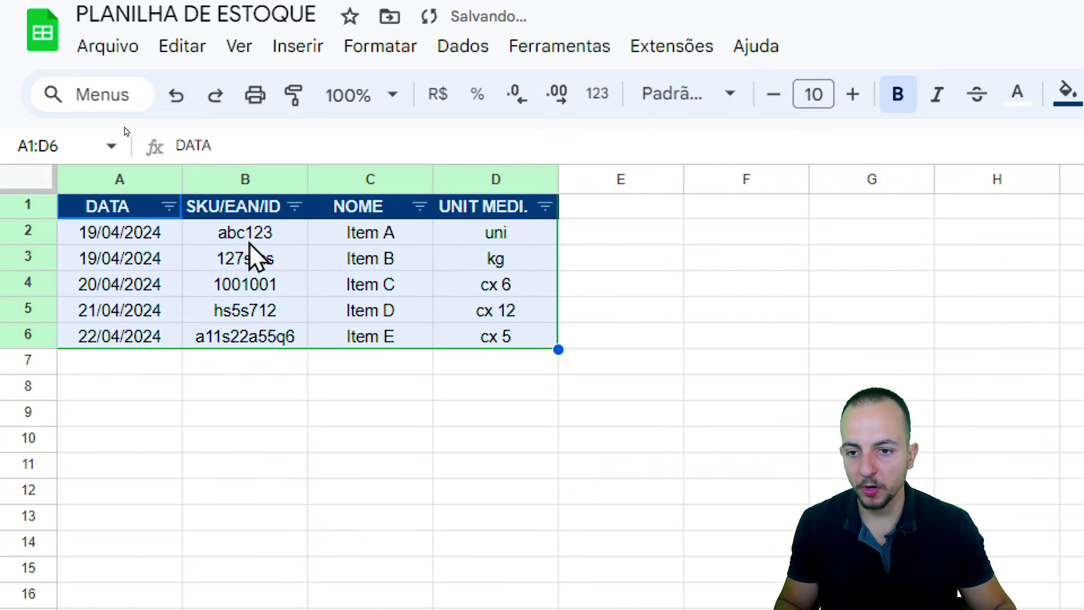
Sort the ITENS table A to Z by SKU/EAN/ID
{"action": "left_click", "coordinate": [249, 242]}
{"action": "left_click", "coordinate": [294, 206]}
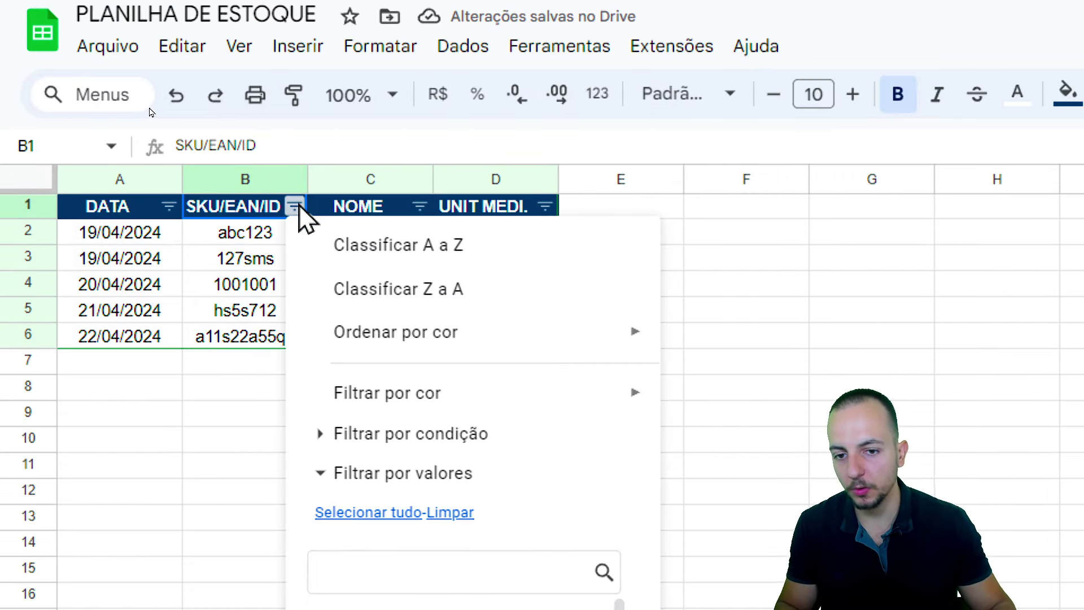
{"action": "left_click", "coordinate": [432, 244]}
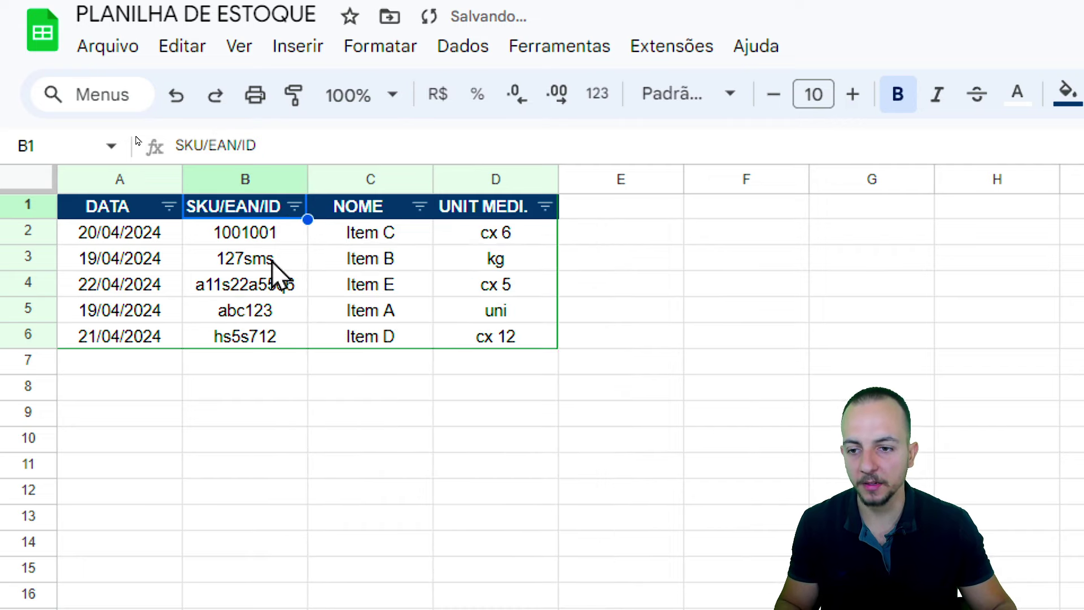
{"action": "left_click_drag", "start_coordinate": [272, 242], "coordinate": [281, 337]}
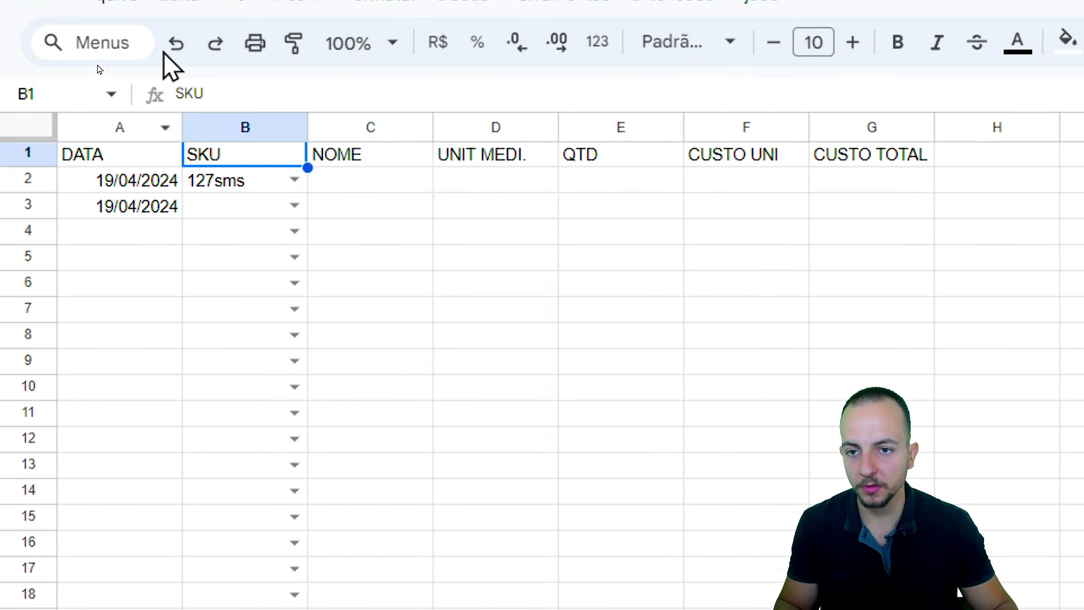
{"action": "left_click", "coordinate": [282, 200]}
{"action": "left_click", "coordinate": [294, 194]}
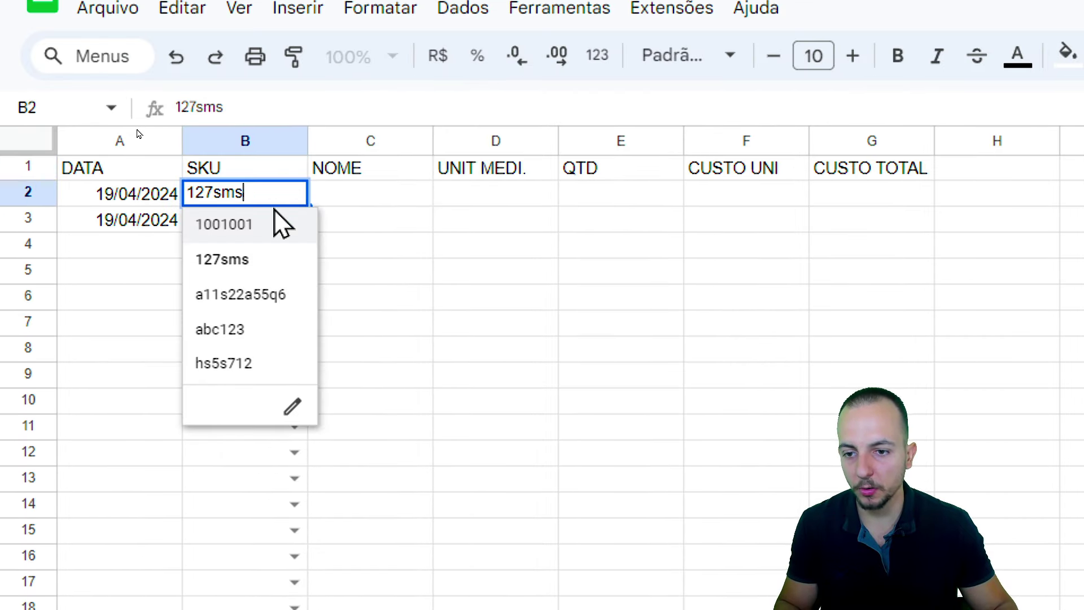
{"action": "left_click", "coordinate": [302, 258]}
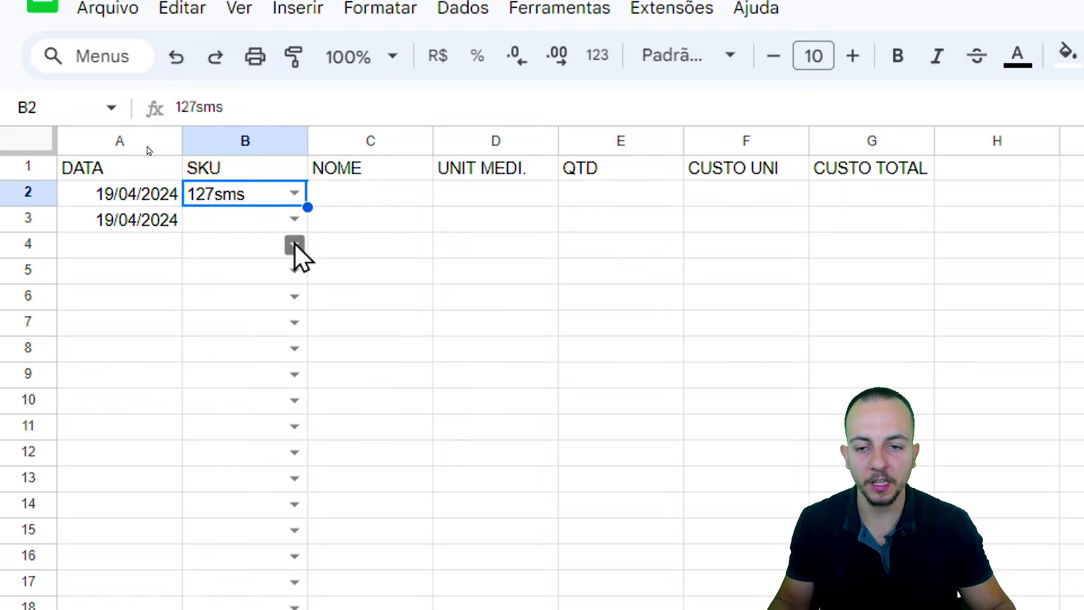
{"action": "key", "text": "Tab"}
{"action": "left_click", "coordinate": [236, 192]}
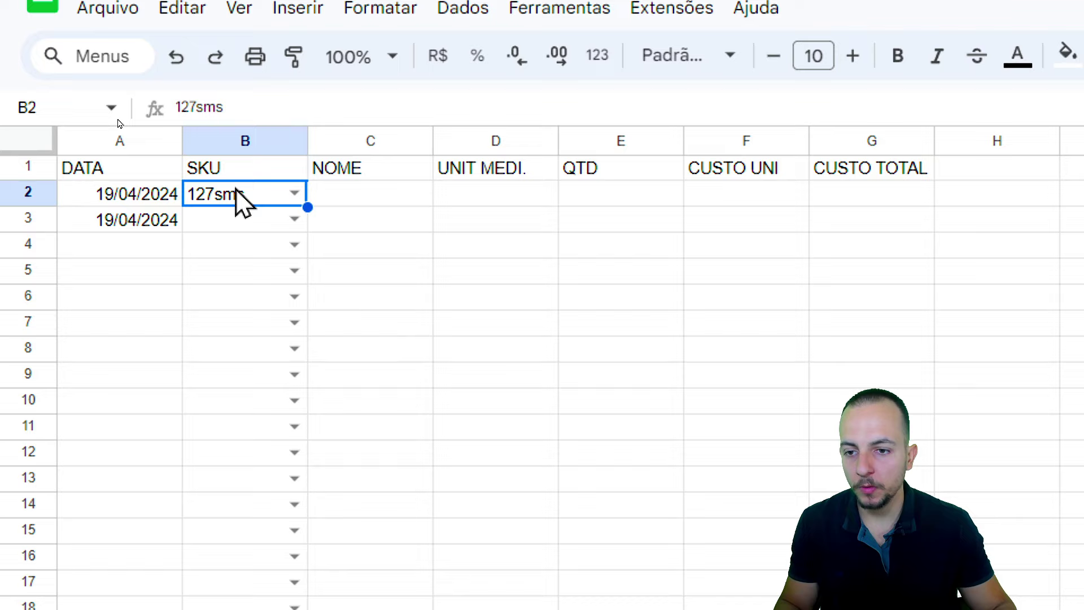
Keep SKU 127sms selected in B2 of RECEBIMENTOS
{"action": "left_click", "coordinate": [355, 200]}
{"action": "left_click_drag", "start_coordinate": [361, 180], "coordinate": [363, 205]}
{"action": "left_click", "coordinate": [367, 206]}
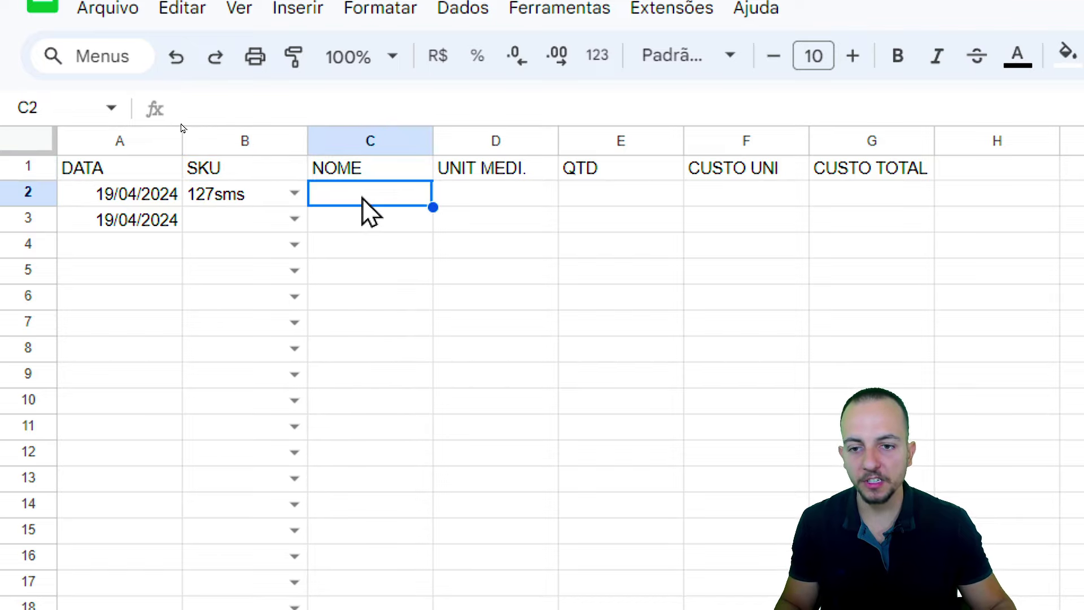
{"action": "left_click", "coordinate": [237, 199]}
{"action": "left_click", "coordinate": [294, 192]}
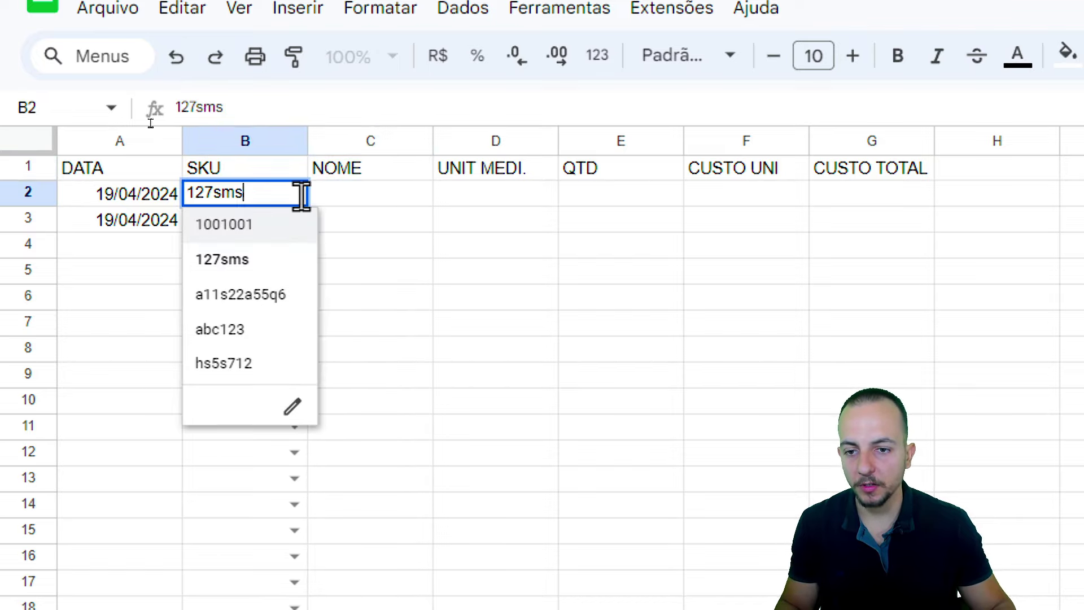
{"action": "left_click", "coordinate": [269, 265]}
Try test text and a =PROCV start in C2, cancelling both
{"action": "left_click", "coordinate": [361, 201]}
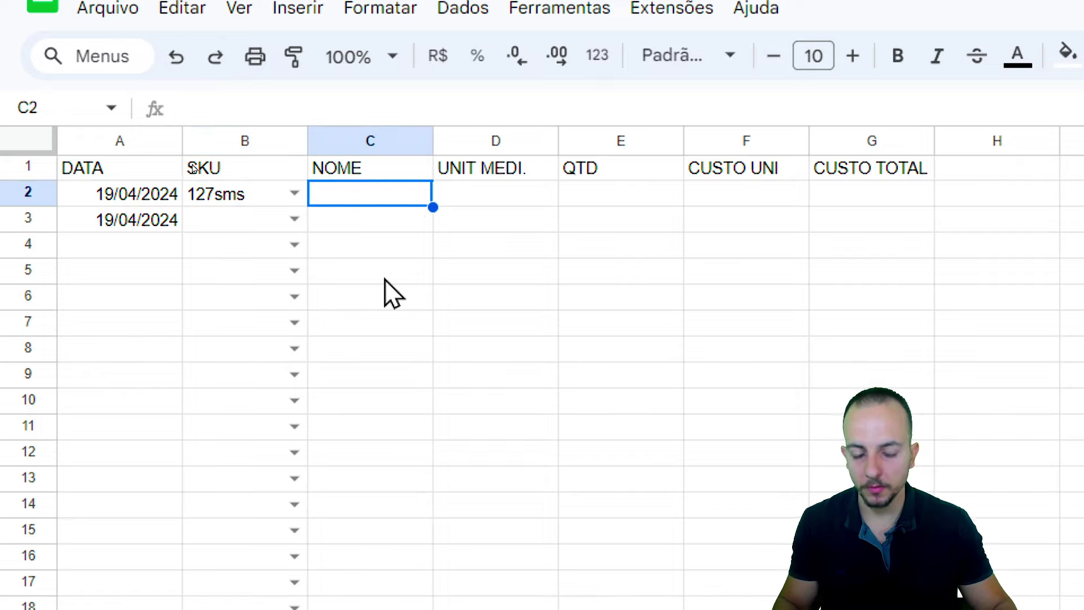
{"action": "type", "text": "JSAJNSFDJN"}
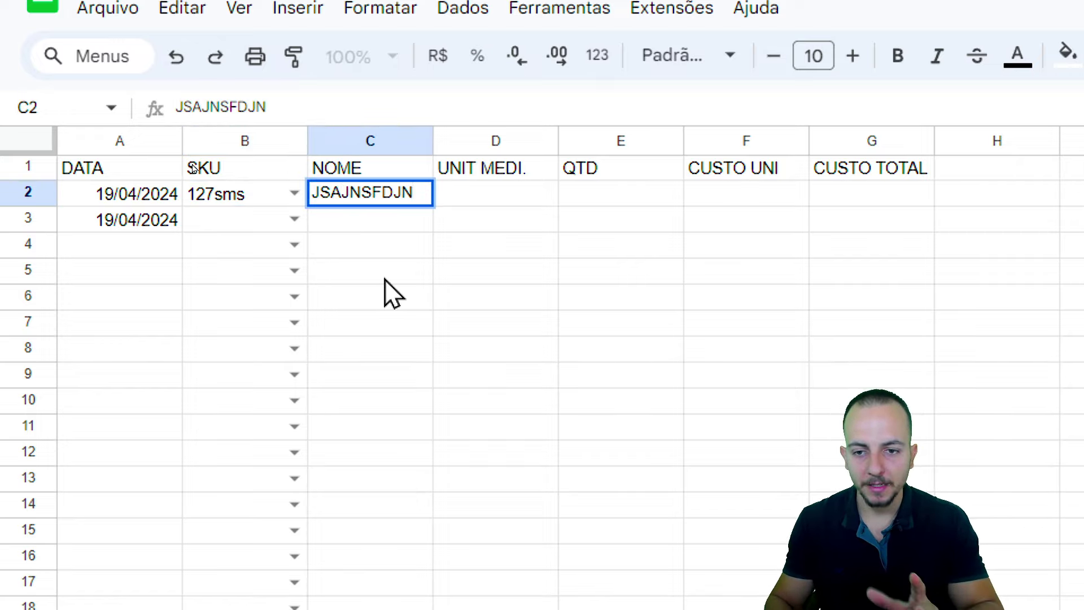
{"action": "key", "text": "Escape"}
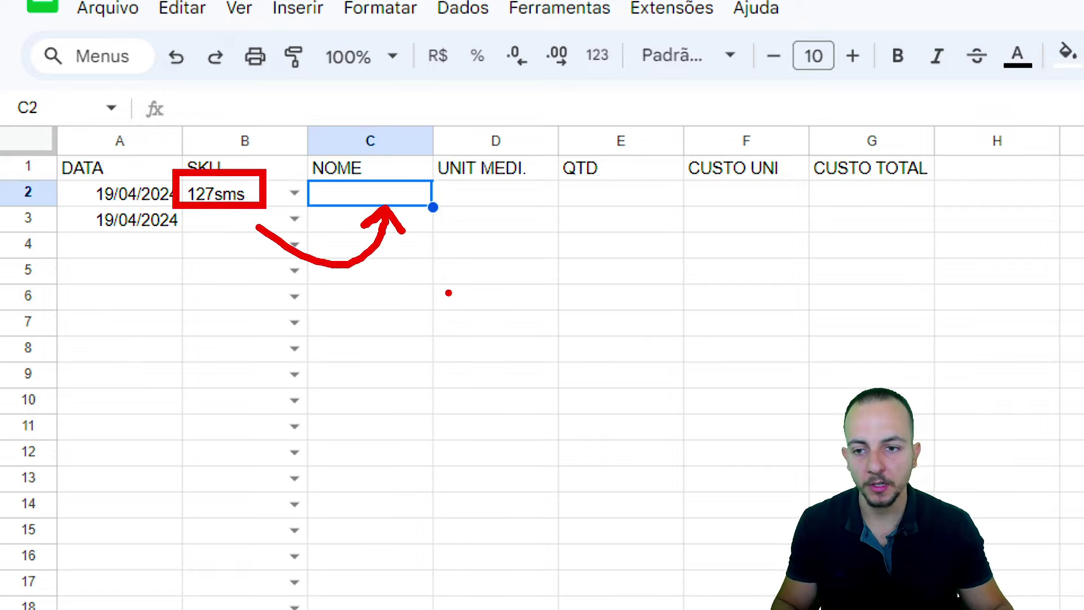
{"action": "type", "text": "="}
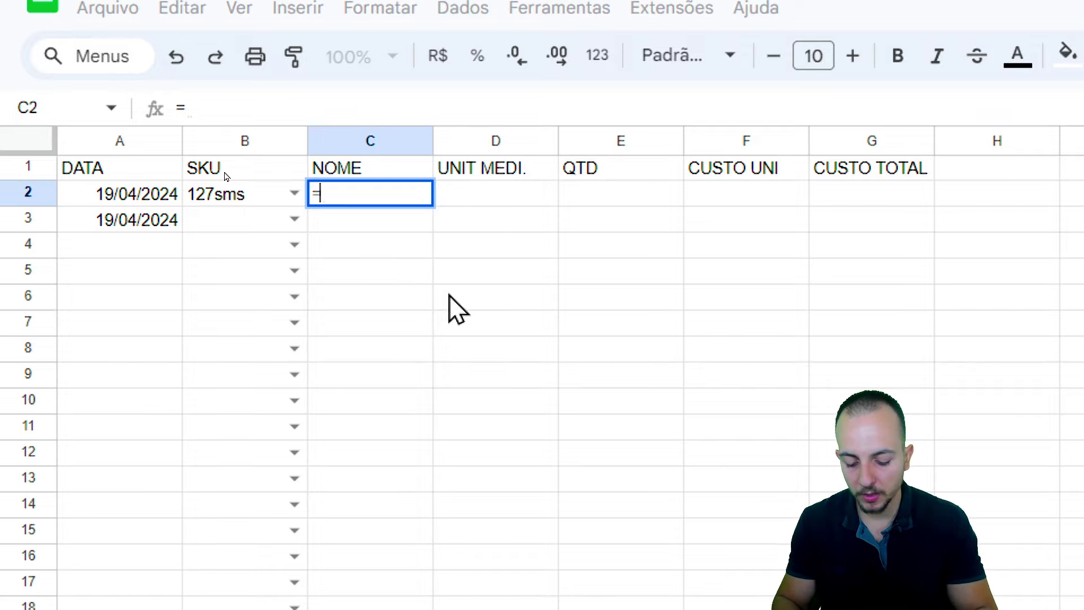
{"action": "type", "text": "PROCV"}
{"action": "key", "text": "Escape"}
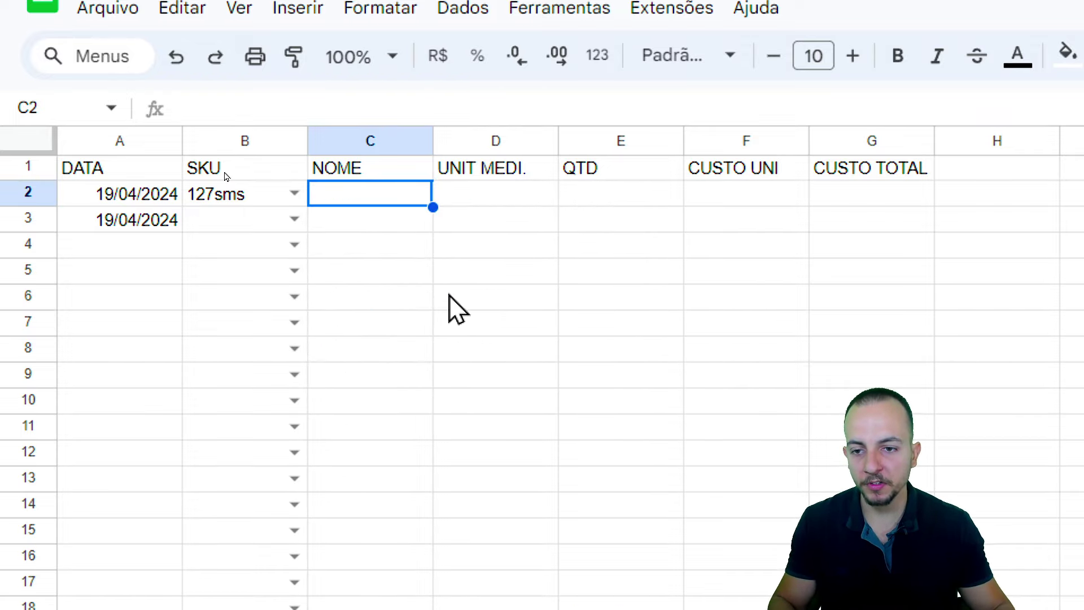
{"action": "left_click", "coordinate": [101, 592]}
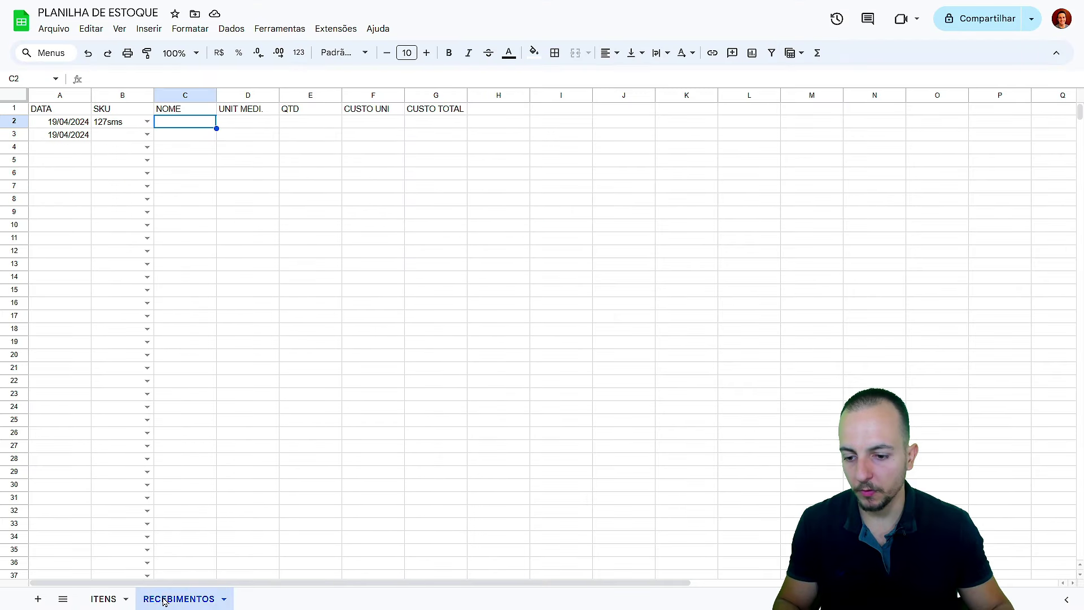
Begin =PROCV(B2; in C2, using B2's SKU as the search key
{"action": "type", "text": "="}
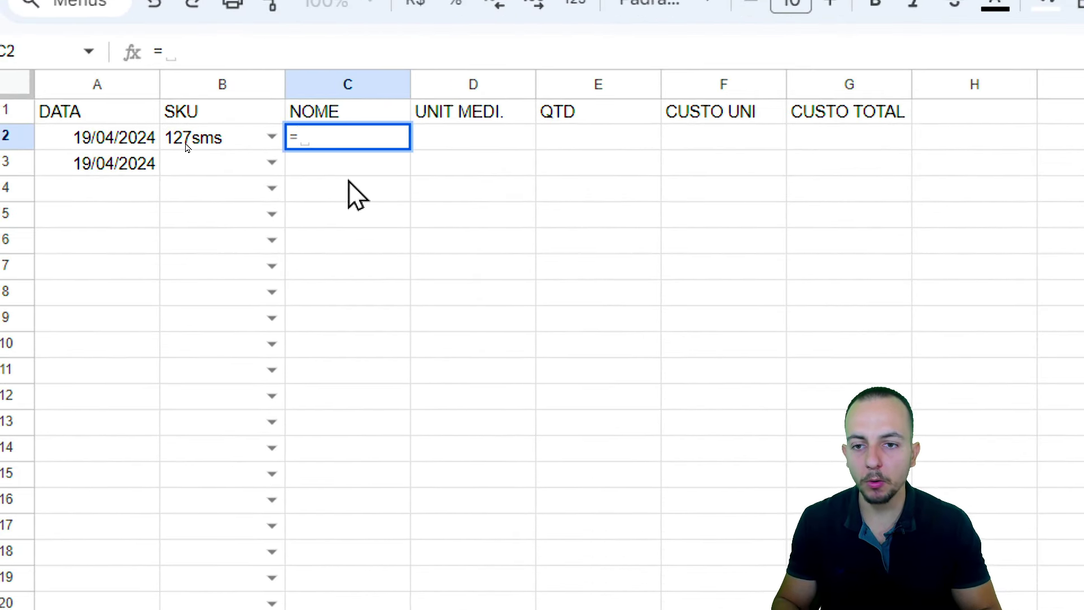
{"action": "key", "text": "BackSpace"}
{"action": "type", "text": "PRO"}
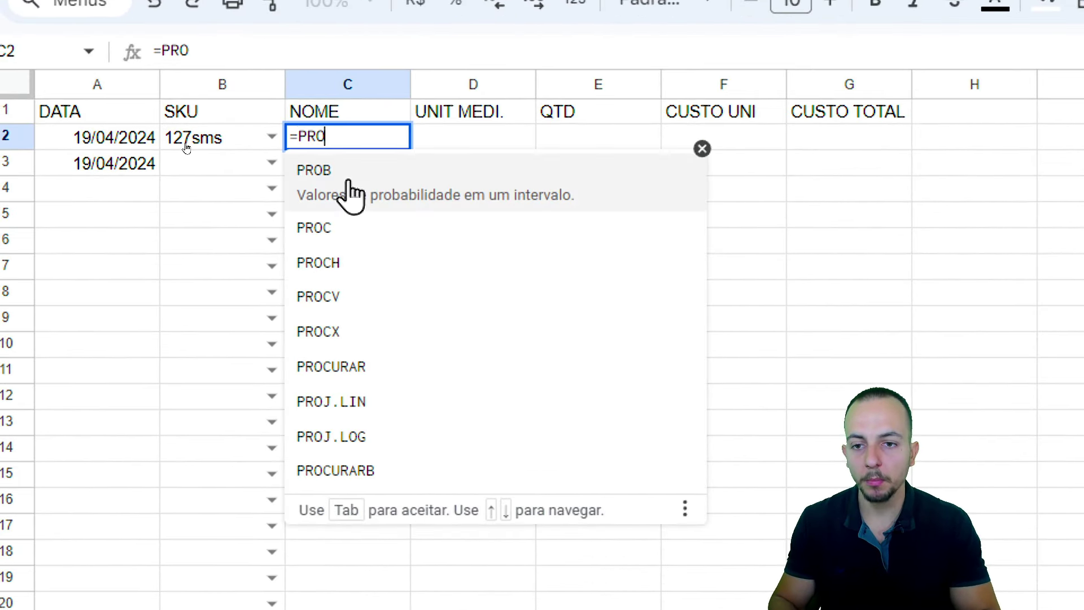
{"action": "type", "text": "CV"}
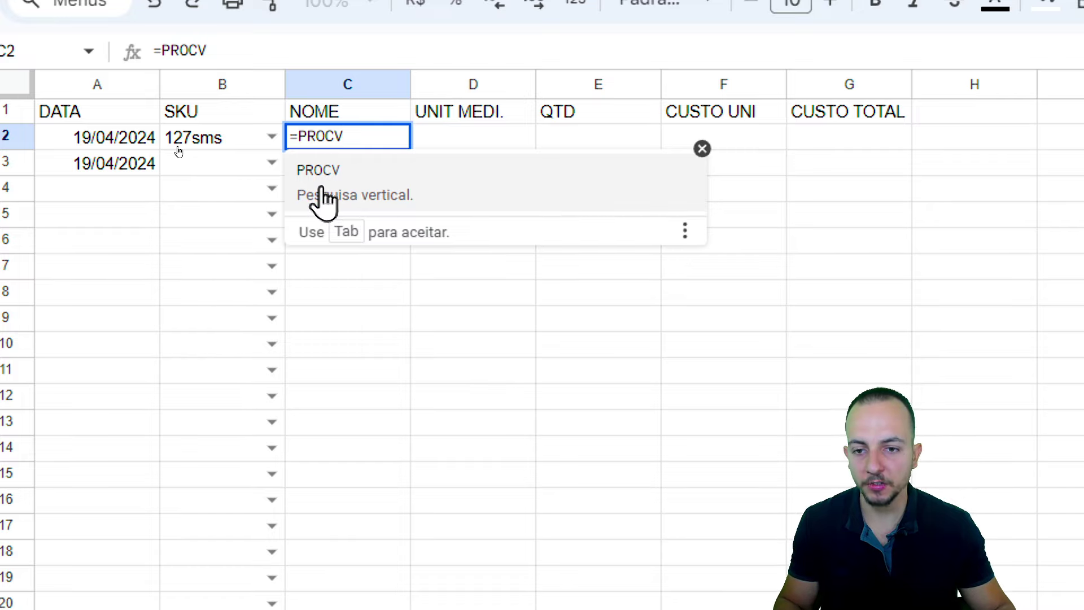
{"action": "type", "text": "("}
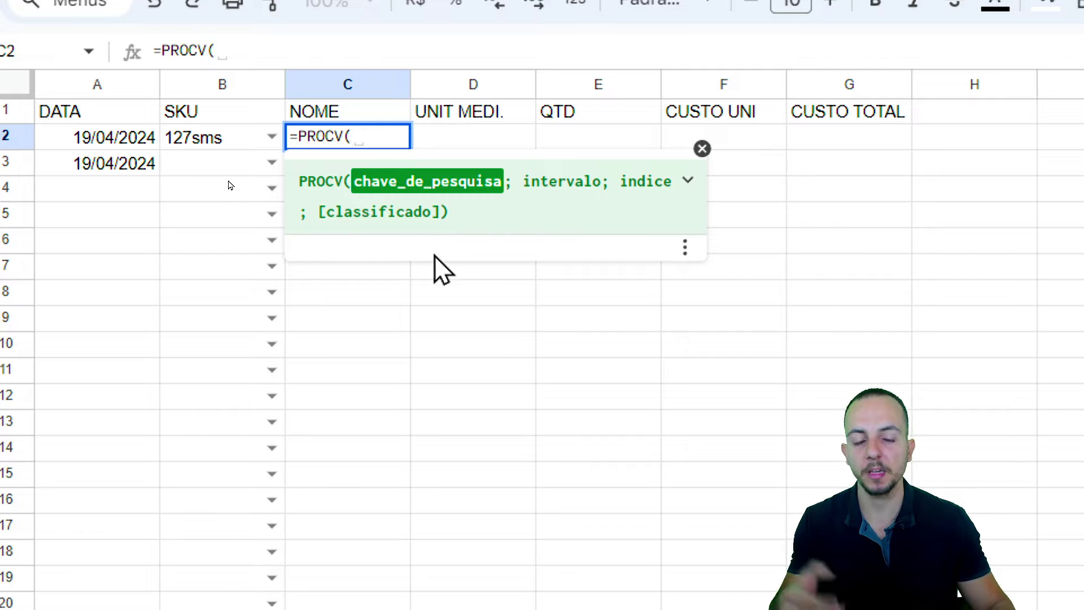
{"action": "left_click", "coordinate": [226, 141]}
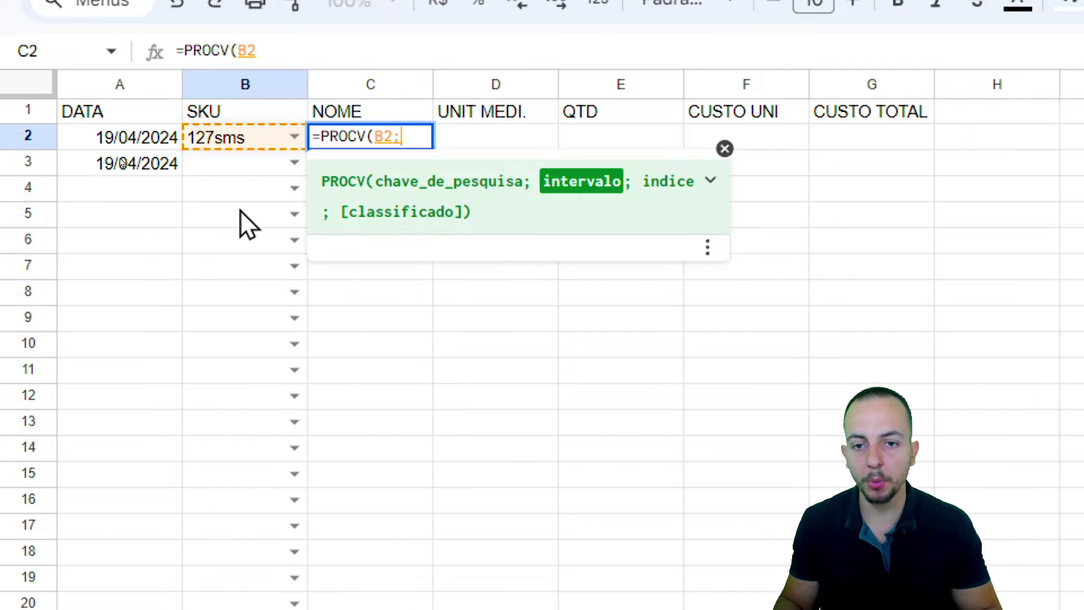
{"action": "type", "text": ";"}
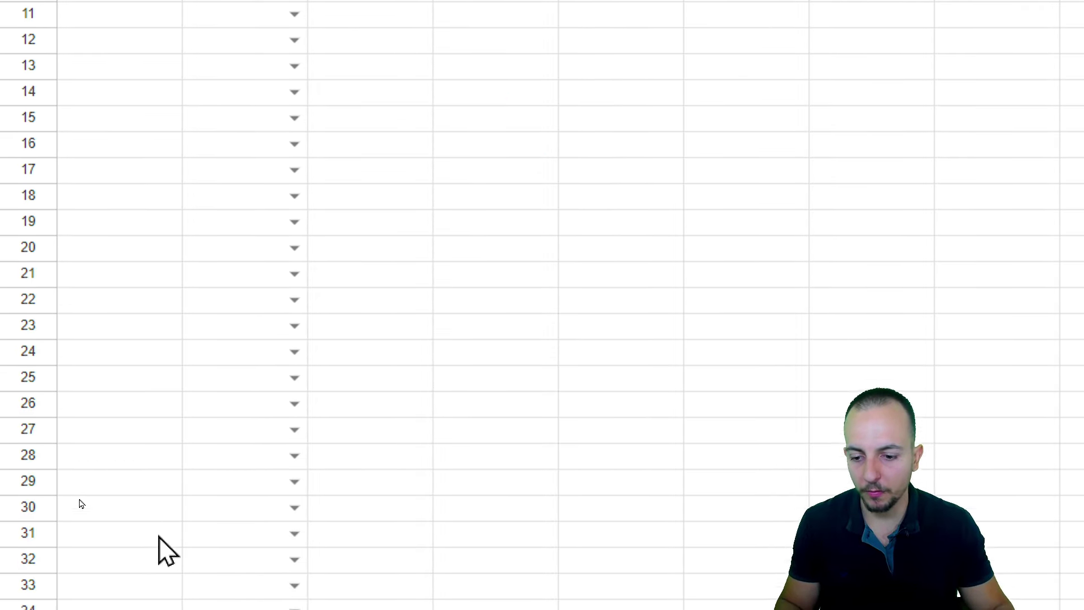
Complete C2 as =PROCV(B2;ITENS!B:D;2;0), returning Item B for 127sms
{"action": "left_click", "coordinate": [201, 587]}
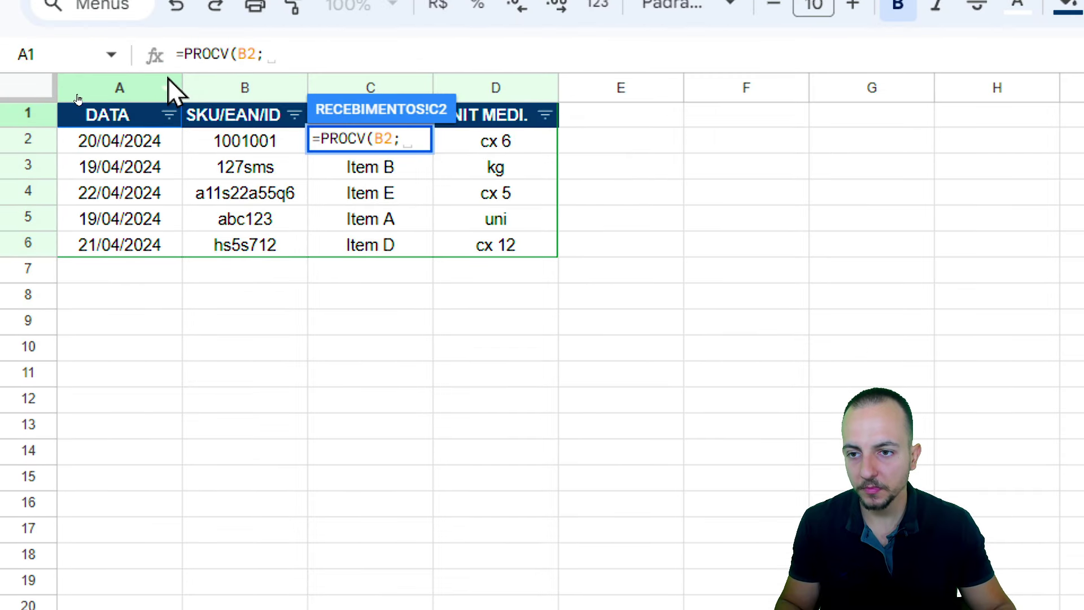
{"action": "left_click_drag", "start_coordinate": [244, 90], "coordinate": [522, 110]}
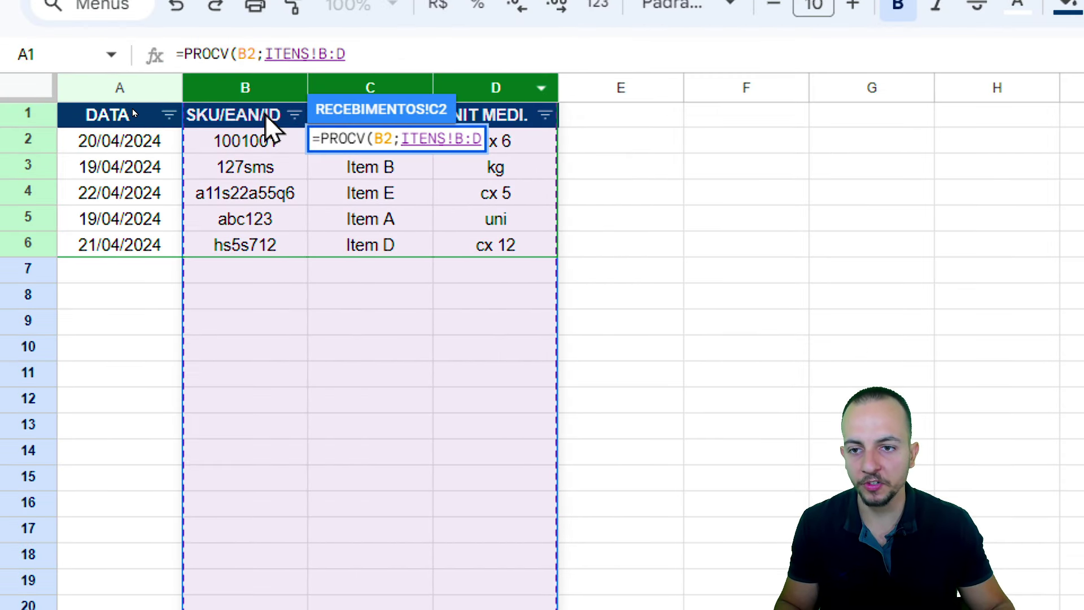
{"action": "left_click_drag", "start_coordinate": [252, 96], "coordinate": [497, 118]}
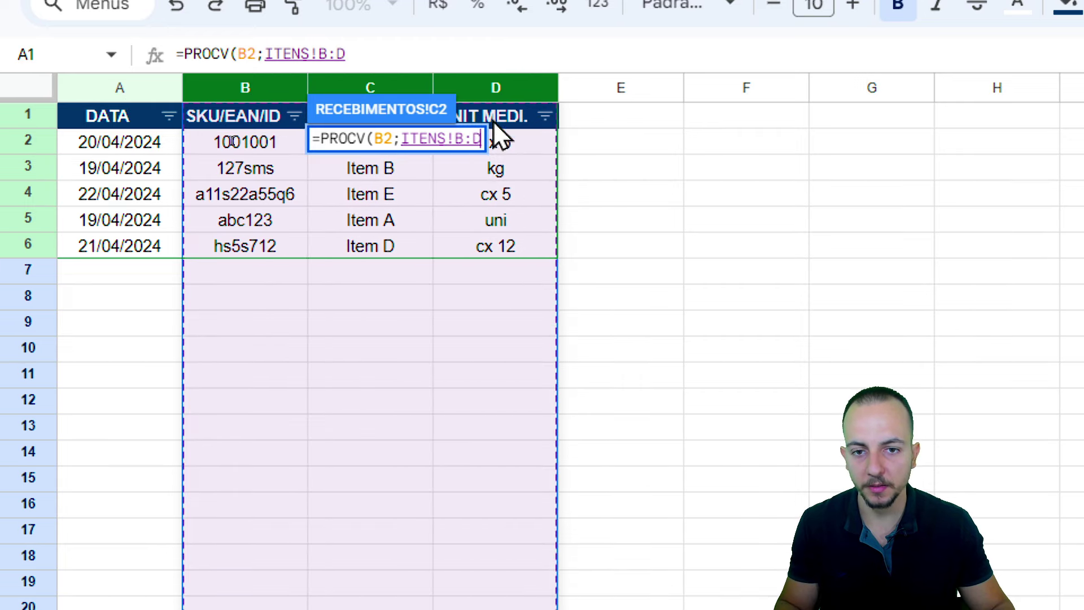
{"action": "type", "text": ";"}
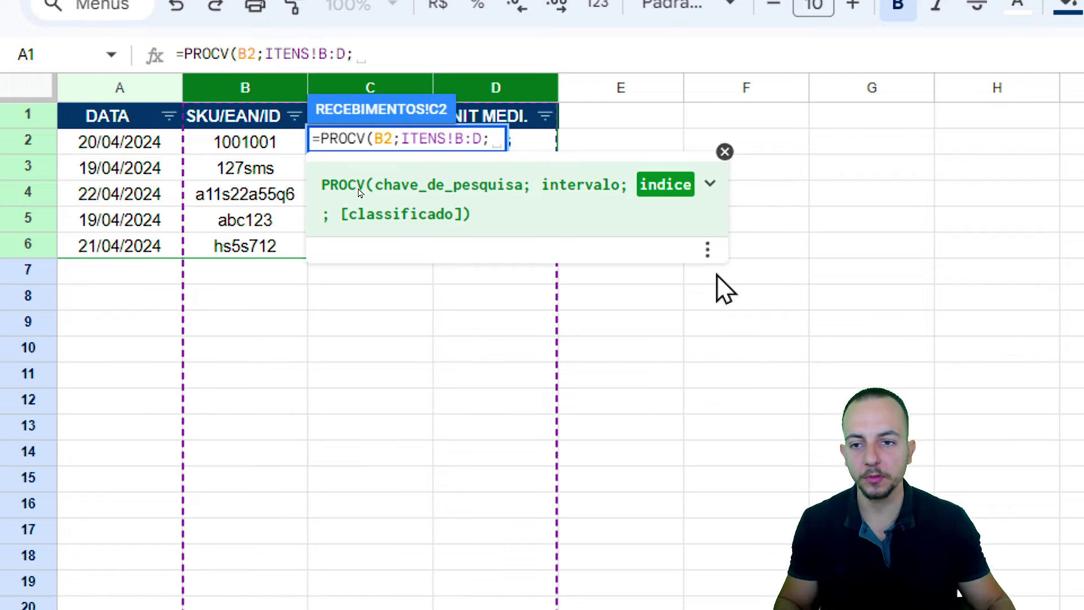
{"action": "left_click_drag", "start_coordinate": [175, 74], "coordinate": [562, 532]}
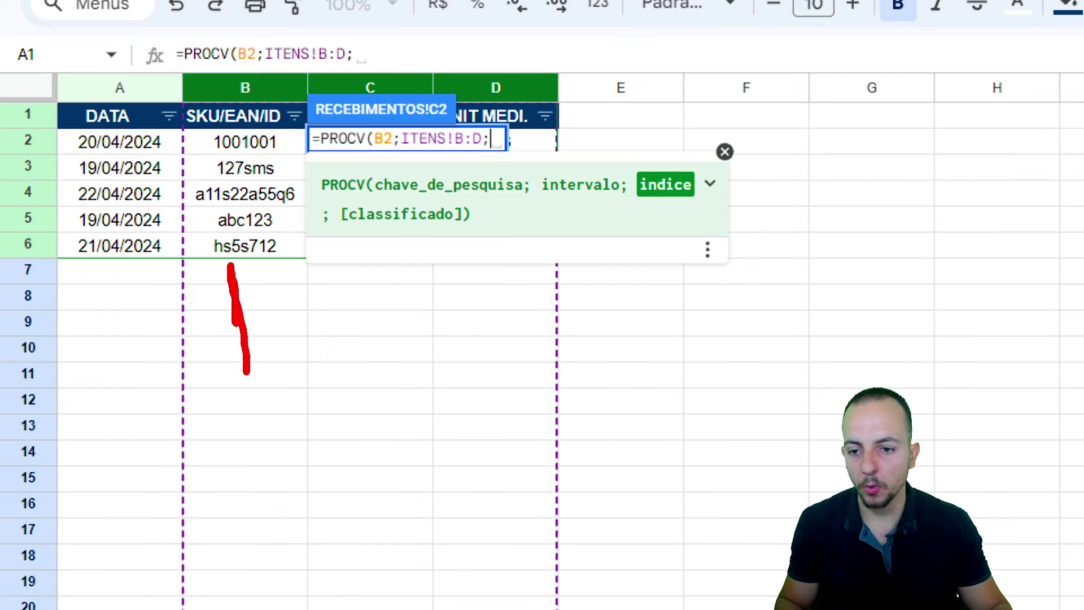
{"action": "left_click_drag", "start_coordinate": [363, 277], "coordinate": [347, 351]}
{"action": "left_click_drag", "start_coordinate": [500, 286], "coordinate": [496, 338]}
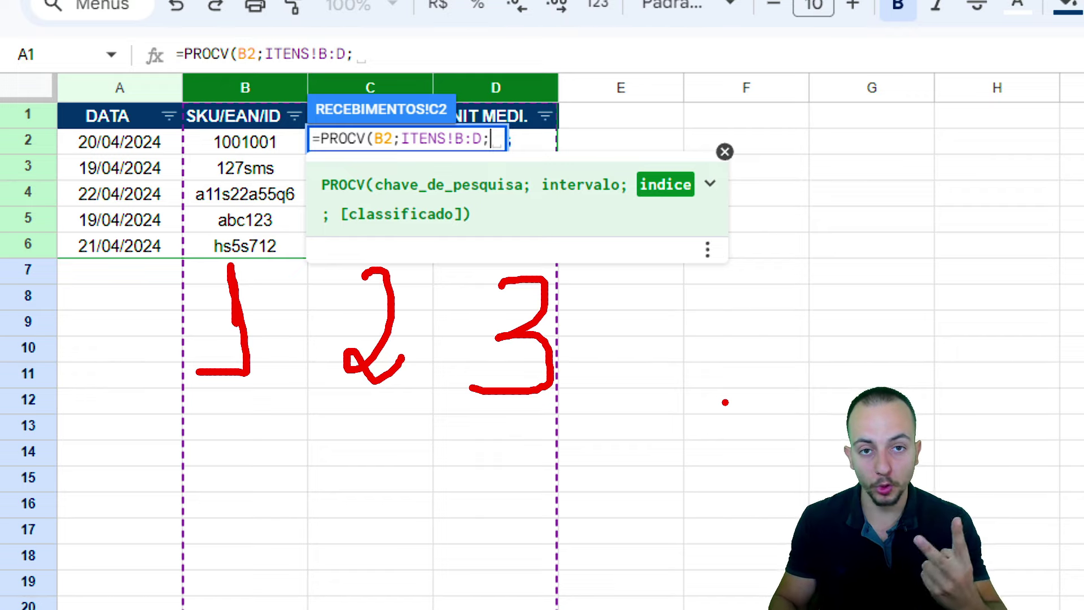
{"action": "key", "text": "Escape"}
{"action": "type", "text": "2"}
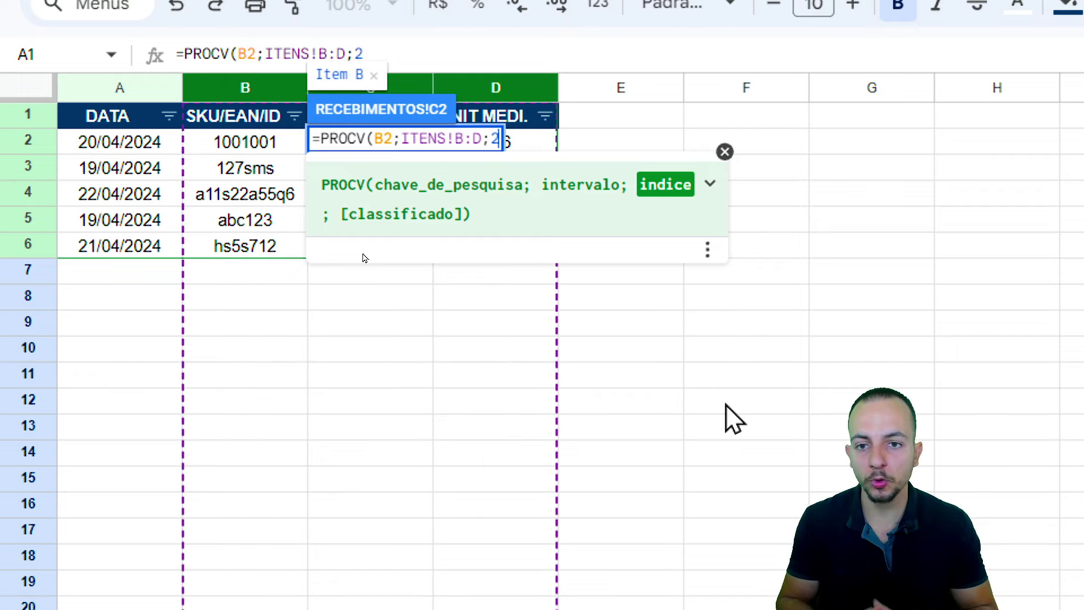
{"action": "type", "text": ";"}
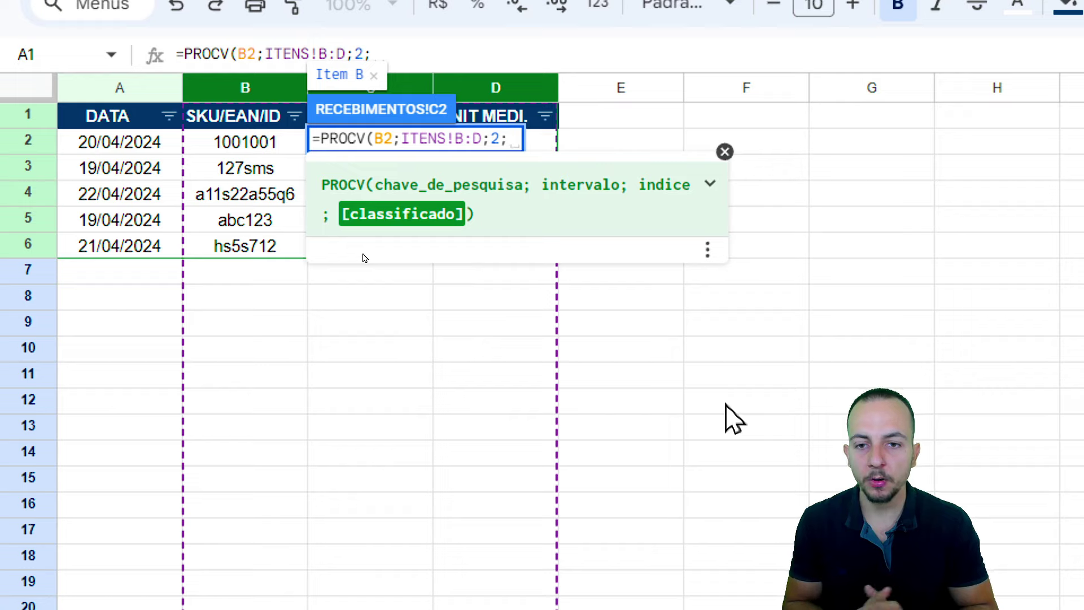
{"action": "type", "text": "0"}
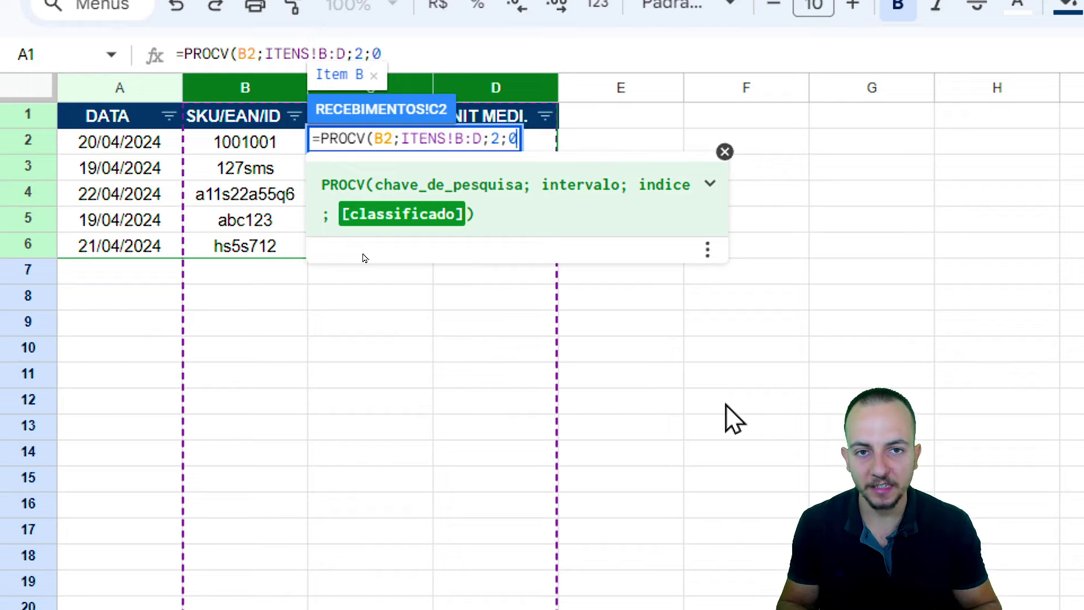
{"action": "type", "text": ")"}
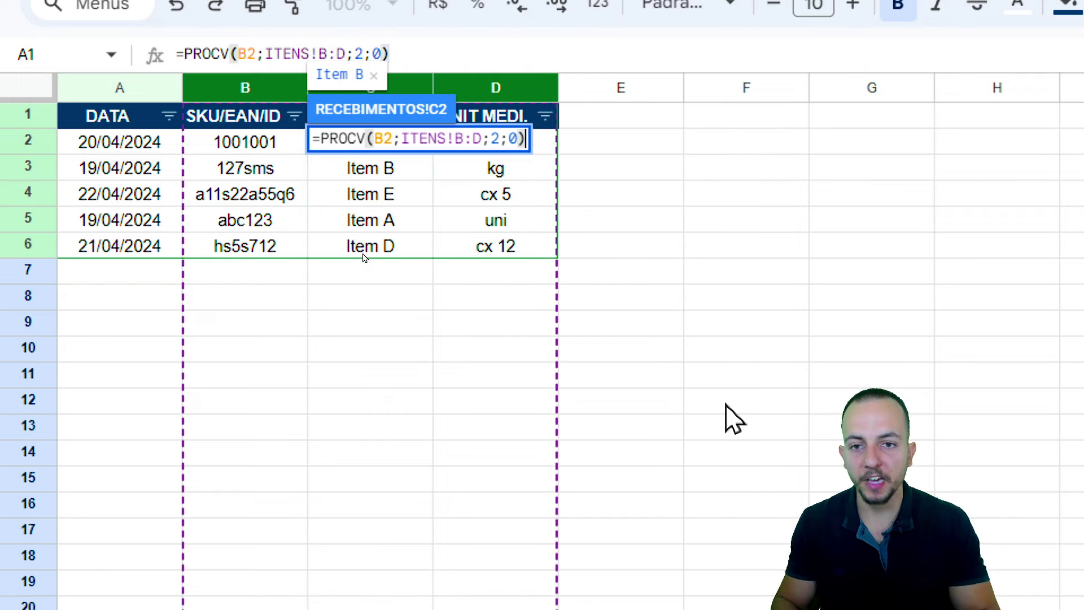
{"action": "key", "text": "Return"}
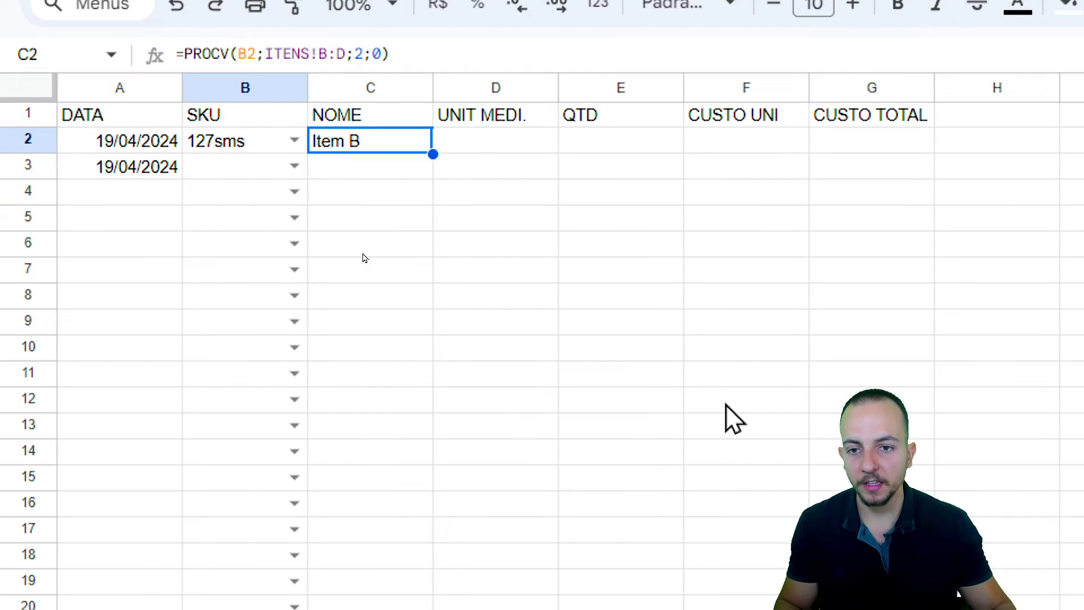
Try SKUs a11s22a55q6 and abc123 in B2, ending on hs5s712 (Item D)
{"action": "left_click", "coordinate": [247, 148]}
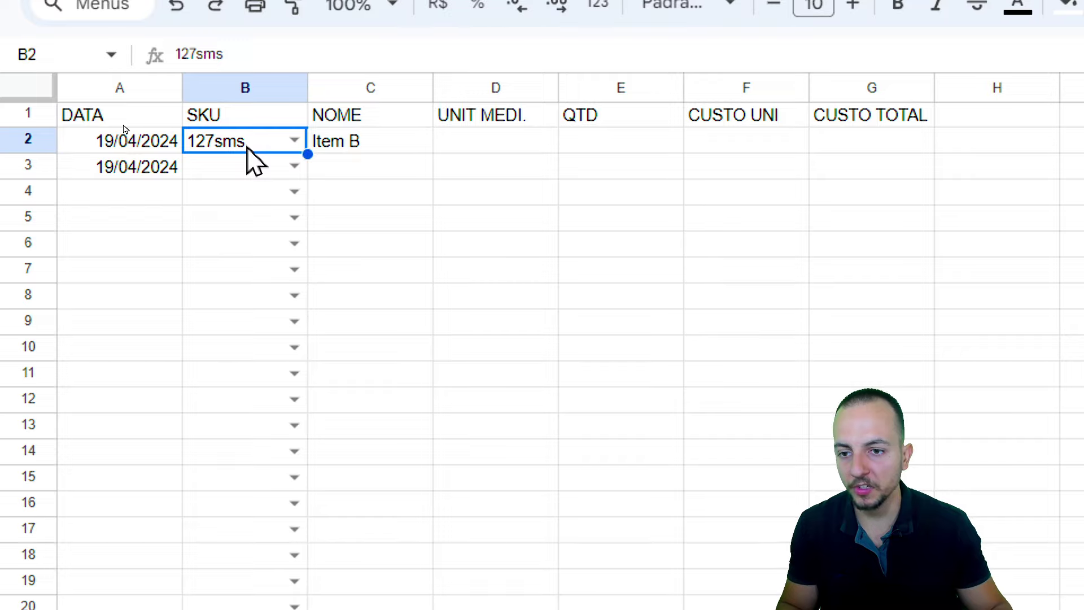
{"action": "left_click", "coordinate": [392, 142]}
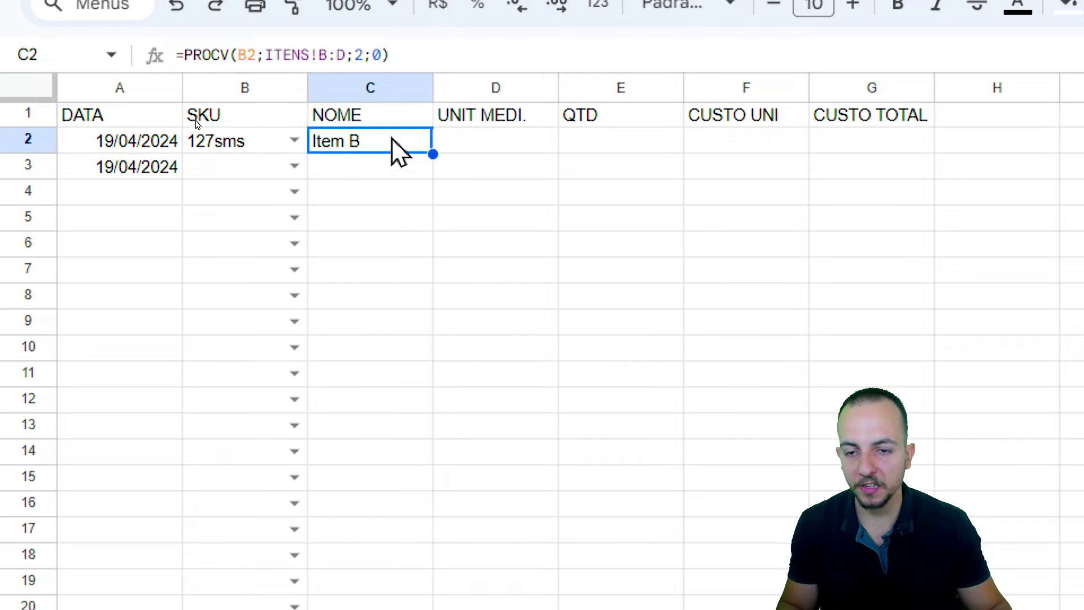
{"action": "left_click", "coordinate": [251, 150]}
{"action": "left_click", "coordinate": [293, 140]}
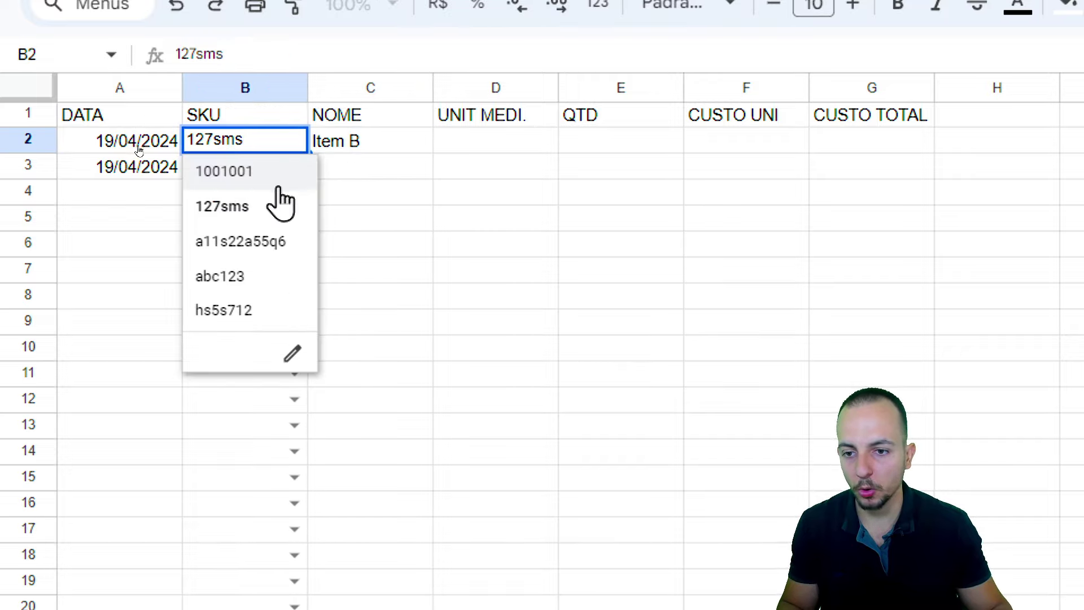
{"action": "left_click", "coordinate": [255, 246]}
{"action": "left_click", "coordinate": [371, 150]}
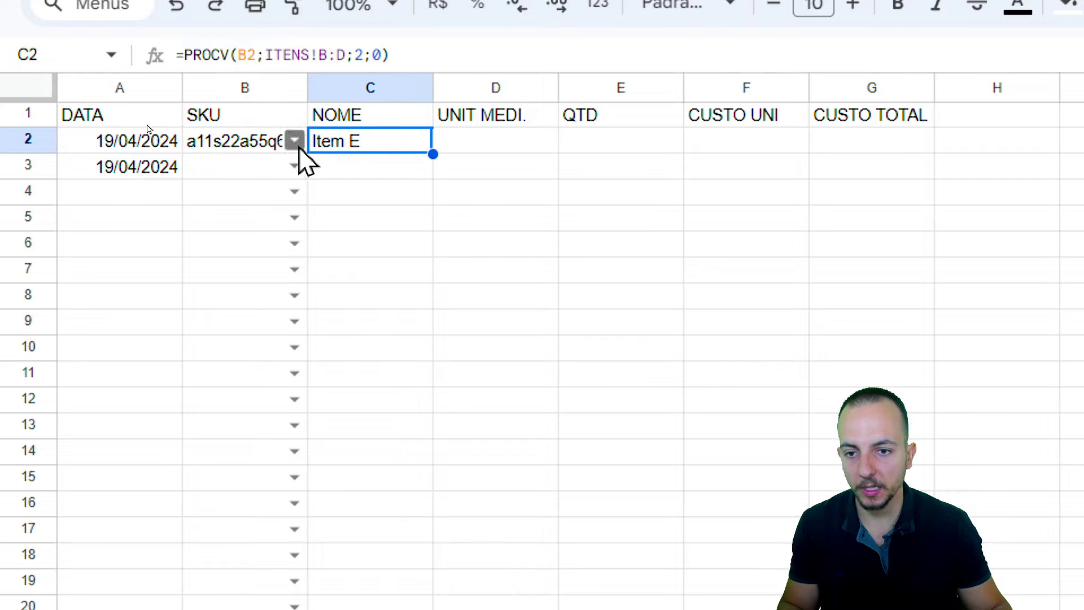
{"action": "left_click", "coordinate": [294, 141]}
{"action": "left_click", "coordinate": [250, 277]}
{"action": "left_click", "coordinate": [371, 153]}
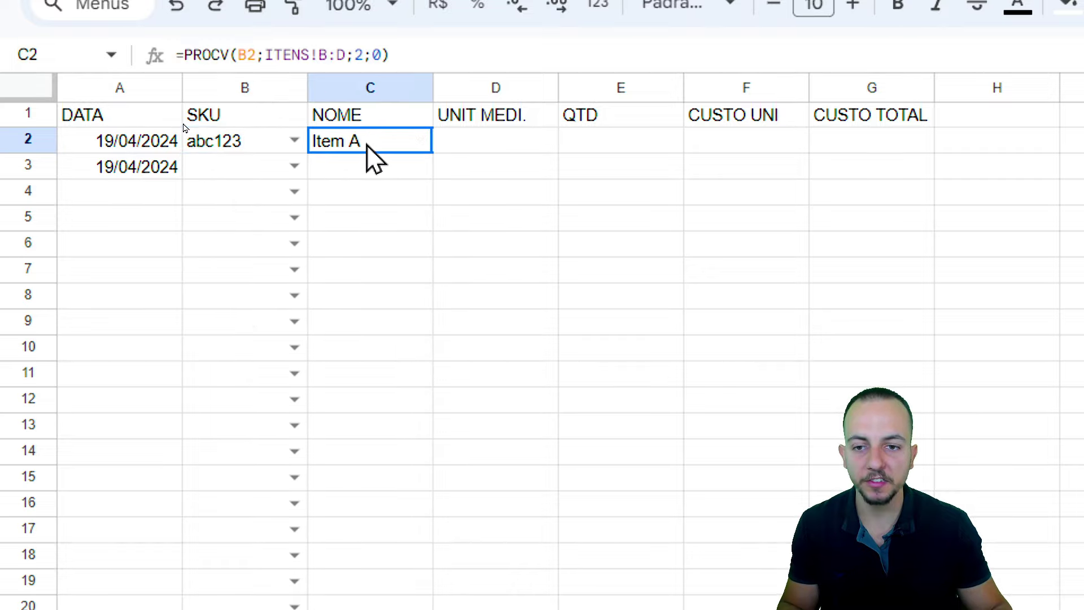
{"action": "left_click", "coordinate": [269, 150]}
{"action": "left_click", "coordinate": [294, 141]}
{"action": "left_click", "coordinate": [244, 311]}
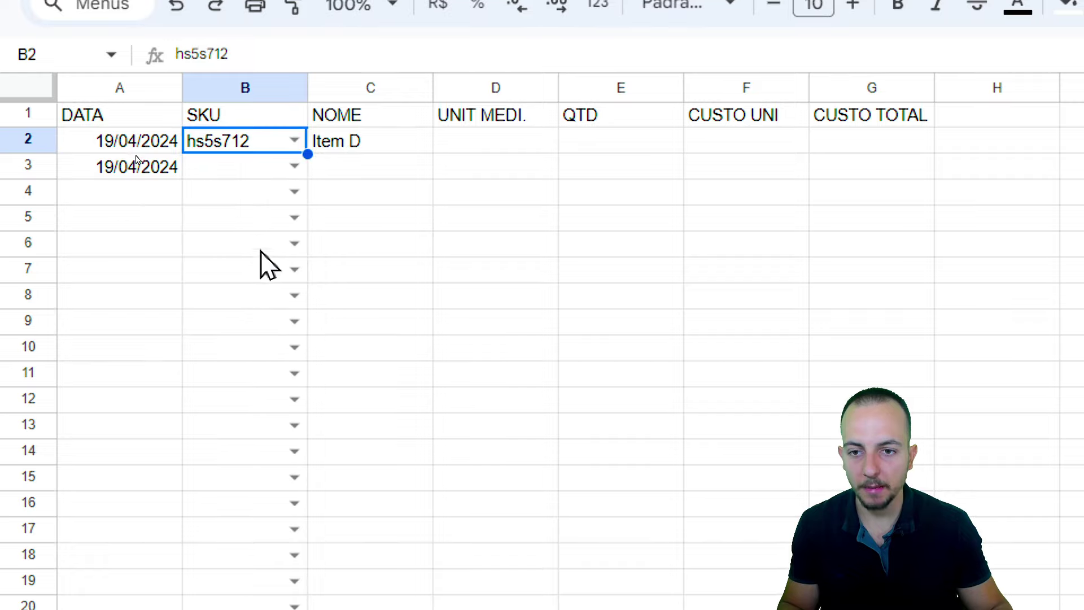
Set row 3's SKU in B3 to abc123
{"action": "left_click", "coordinate": [261, 169]}
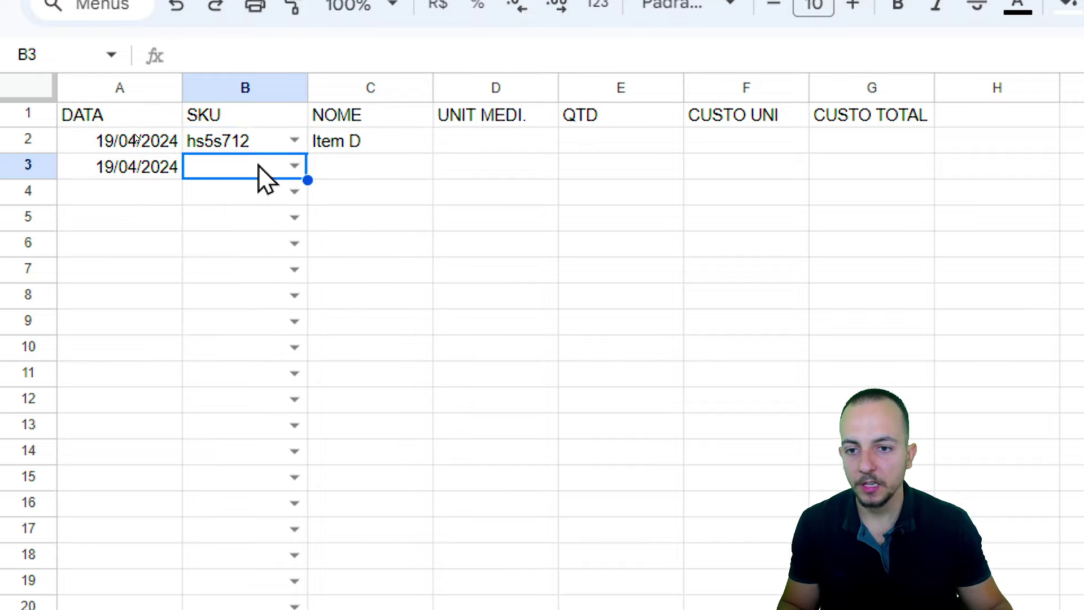
{"action": "left_click", "coordinate": [294, 166]}
{"action": "left_click", "coordinate": [247, 299]}
{"action": "key", "text": "Tab"}
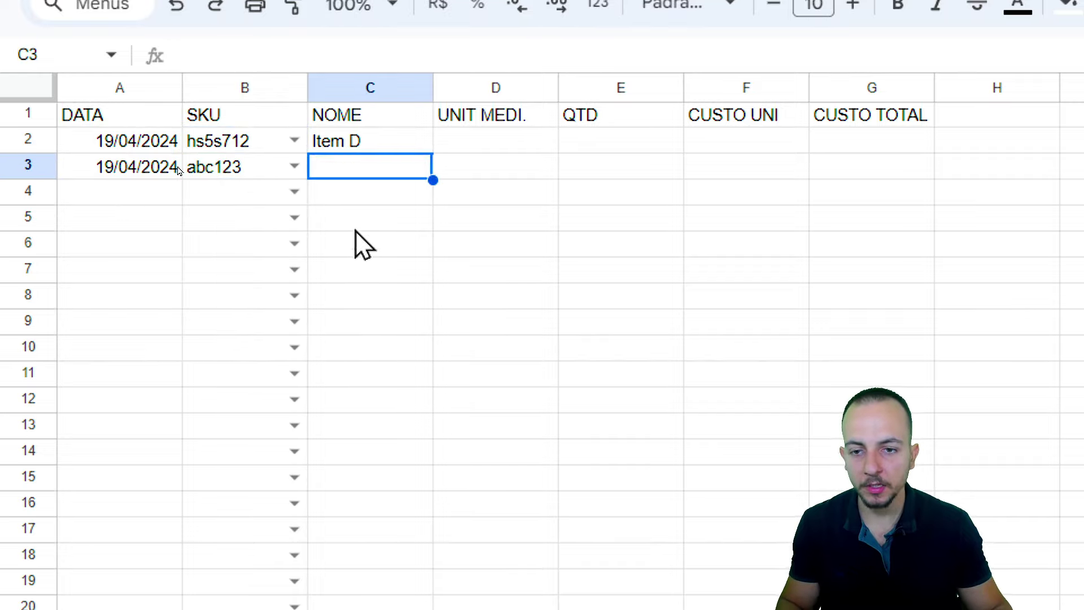
{"action": "left_click_drag", "start_coordinate": [385, 155], "coordinate": [381, 148]}
{"action": "left_click_drag", "start_coordinate": [239, 191], "coordinate": [341, 218]}
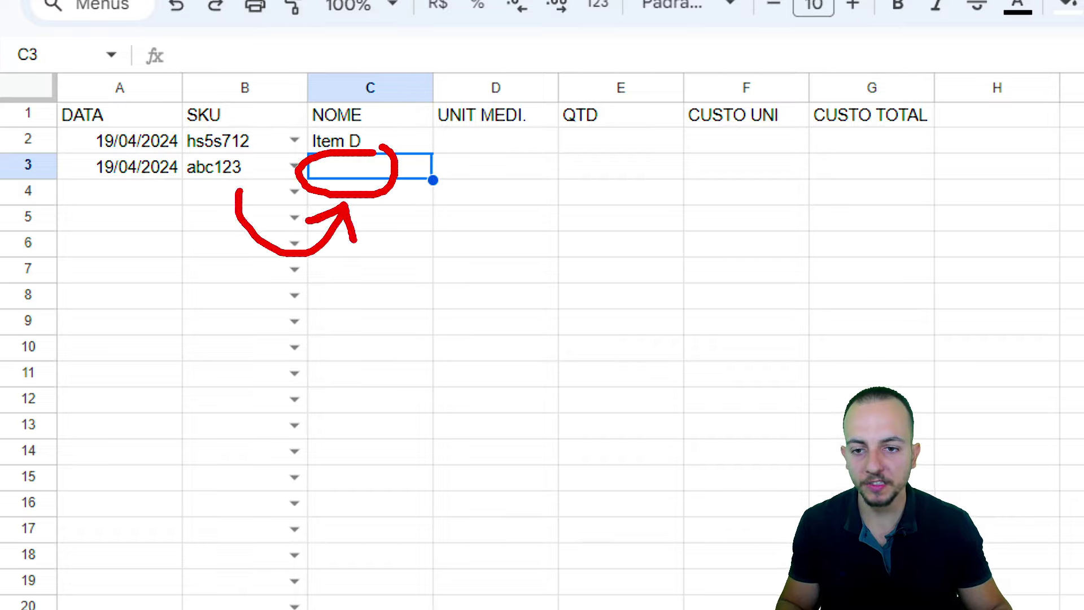
Select the NOME cells below C2 and recheck C2's lookup against B2
{"action": "mouse_move", "coordinate": [407, 146]}
{"action": "left_mouse_down"}
{"action": "mouse_move", "coordinate": [379, 178]}
{"action": "mouse_move", "coordinate": [405, 217]}
{"action": "mouse_move", "coordinate": [378, 333]}
{"action": "left_mouse_up"}
{"action": "left_click", "coordinate": [390, 142]}
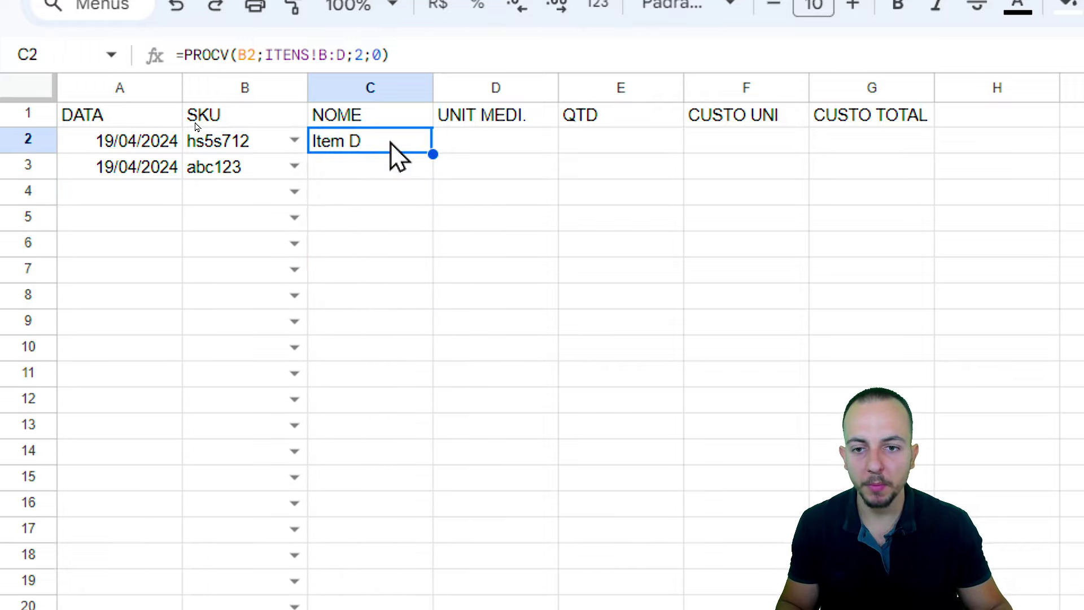
{"action": "left_click_drag", "start_coordinate": [375, 142], "coordinate": [361, 423]}
{"action": "left_click", "coordinate": [386, 142]}
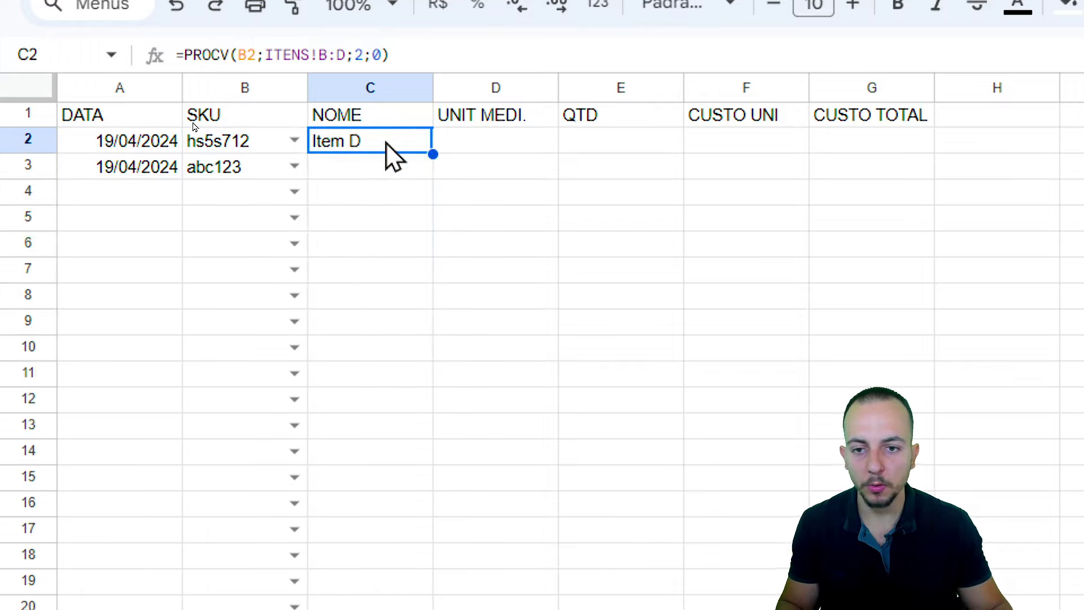
{"action": "left_click", "coordinate": [297, 135]}
{"action": "left_click", "coordinate": [339, 144]}
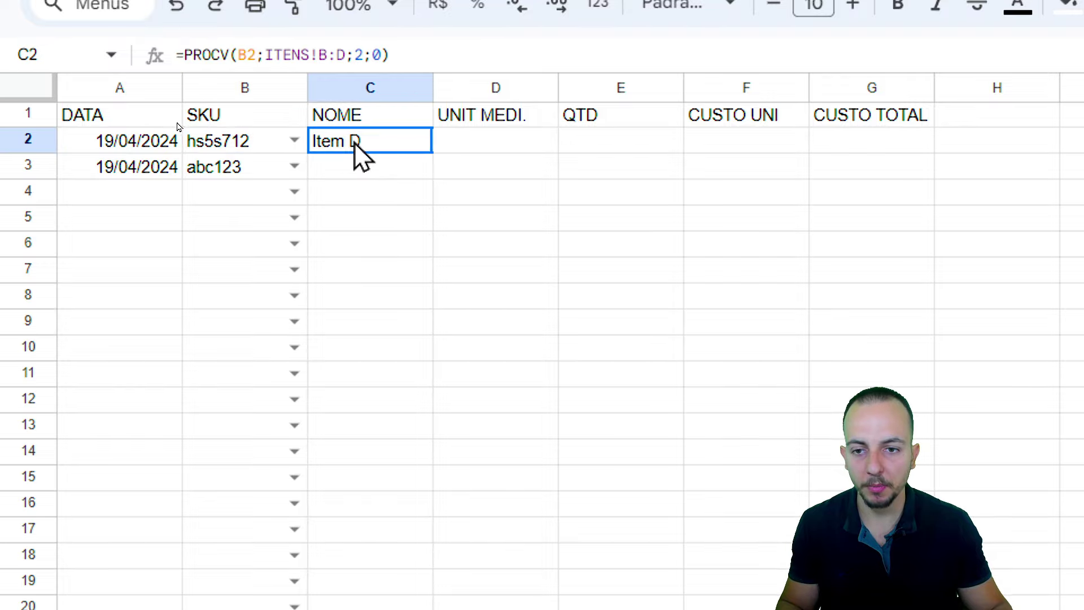
Fill the PROCV lookup from C2 down to C1000, showing #N/A in empty rows like row 4
{"action": "key", "text": "ctrl+shift+Down"}
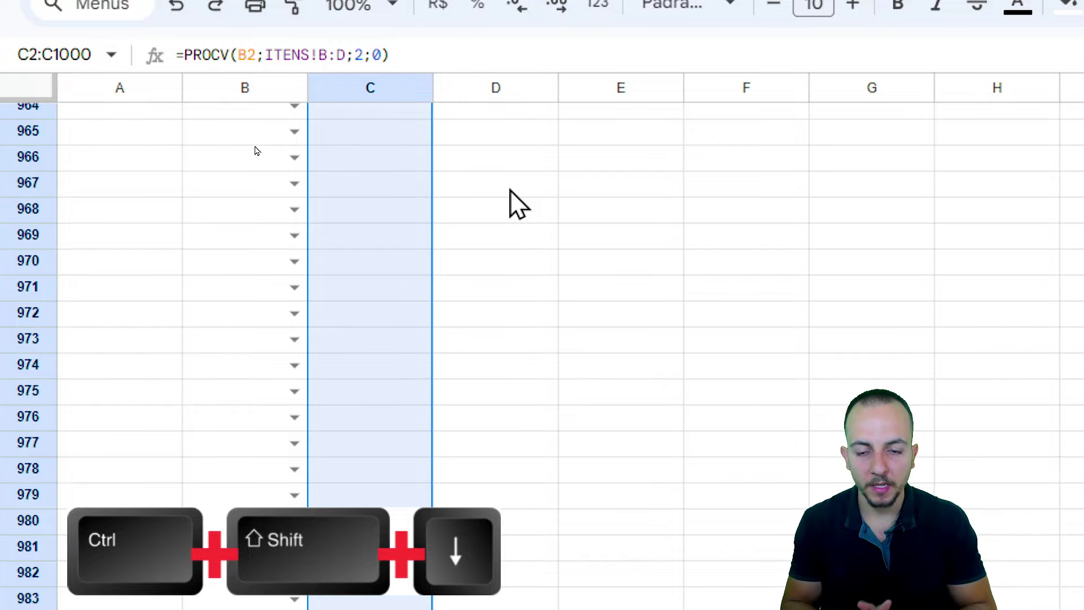
{"action": "key", "text": "ctrl+d"}
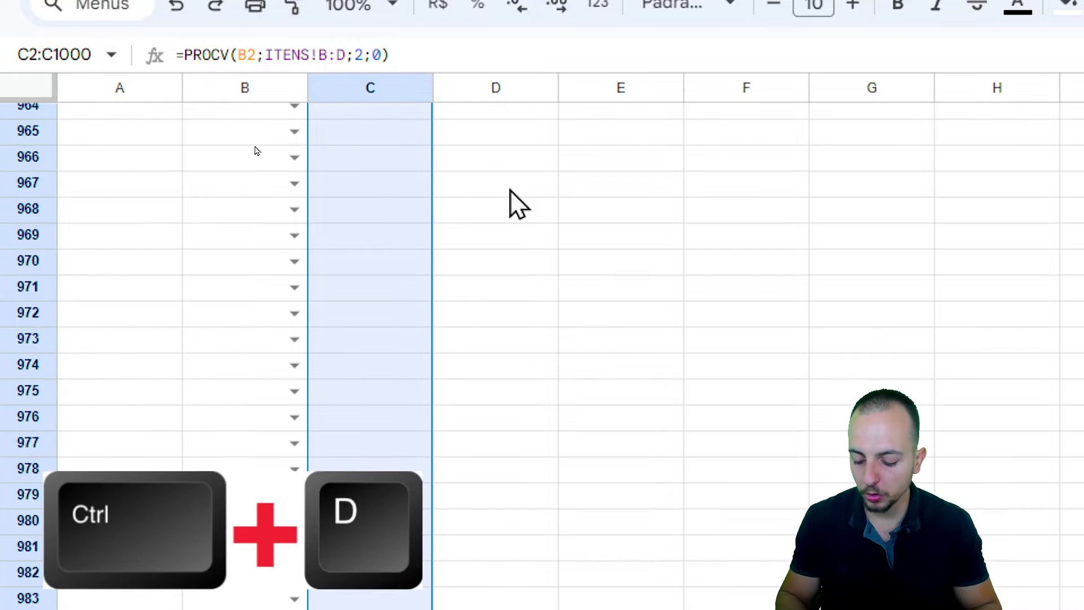
{"action": "scroll", "coordinate": [542, 338], "scroll_direction": "up", "scroll_amount": 10}
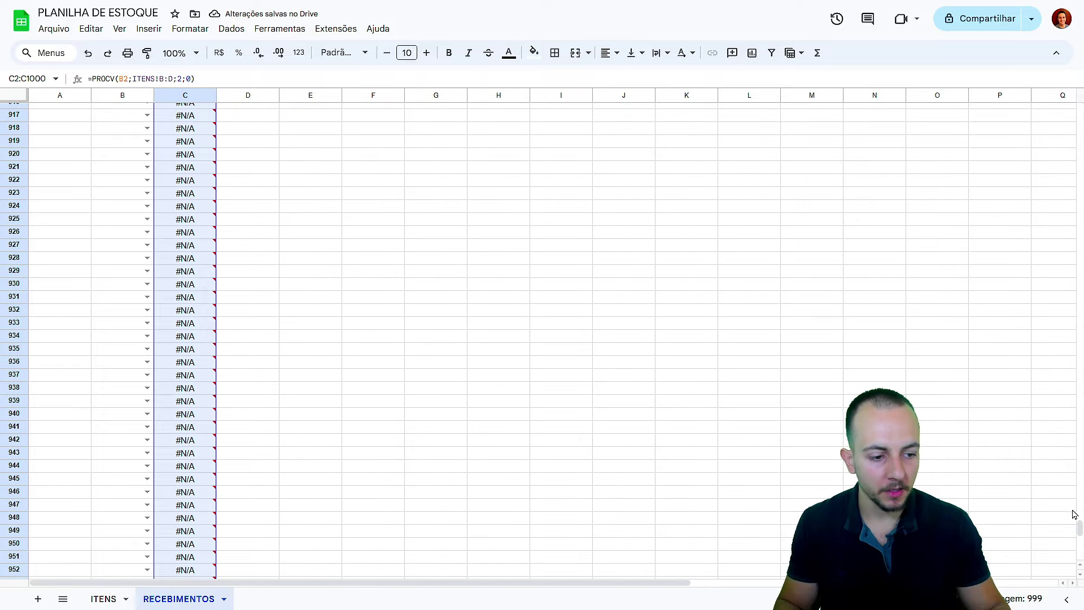
{"action": "left_click_drag", "start_coordinate": [1073, 514], "coordinate": [1057, 96]}
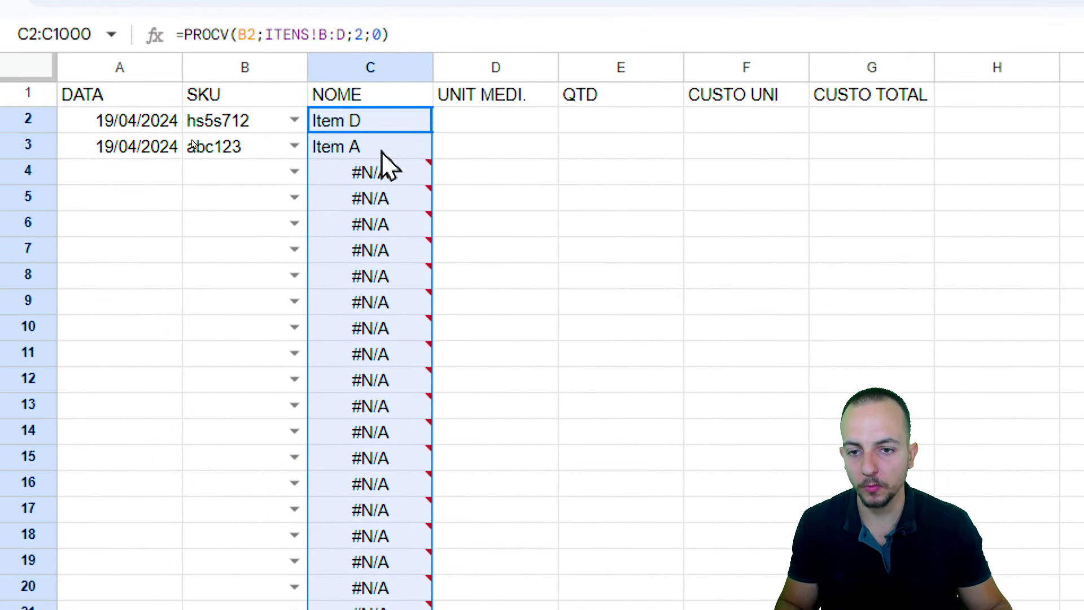
{"action": "left_click", "coordinate": [270, 176]}
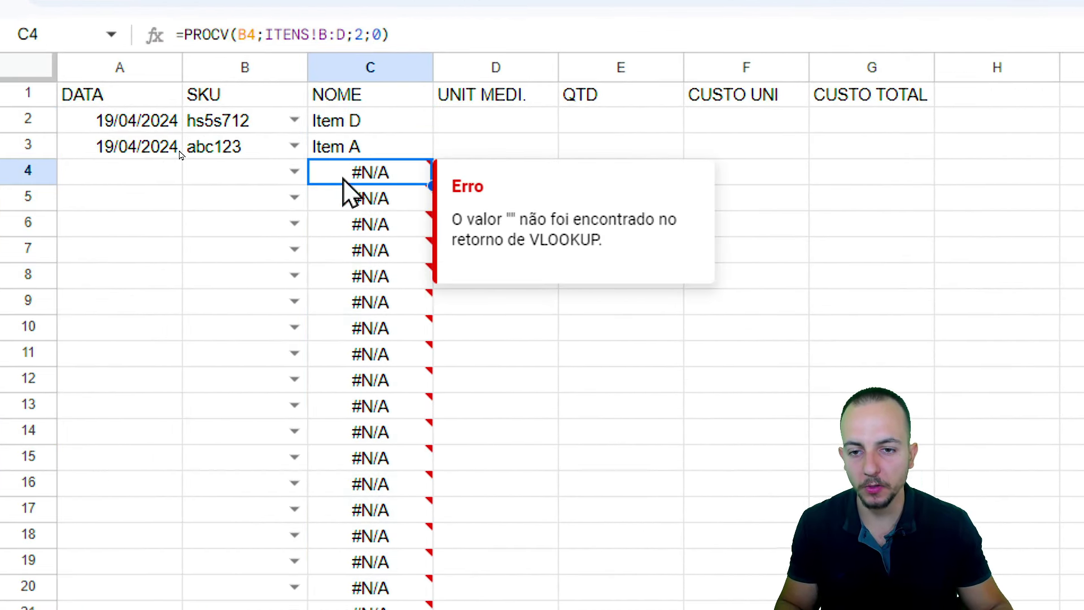
{"action": "left_click", "coordinate": [406, 149]}
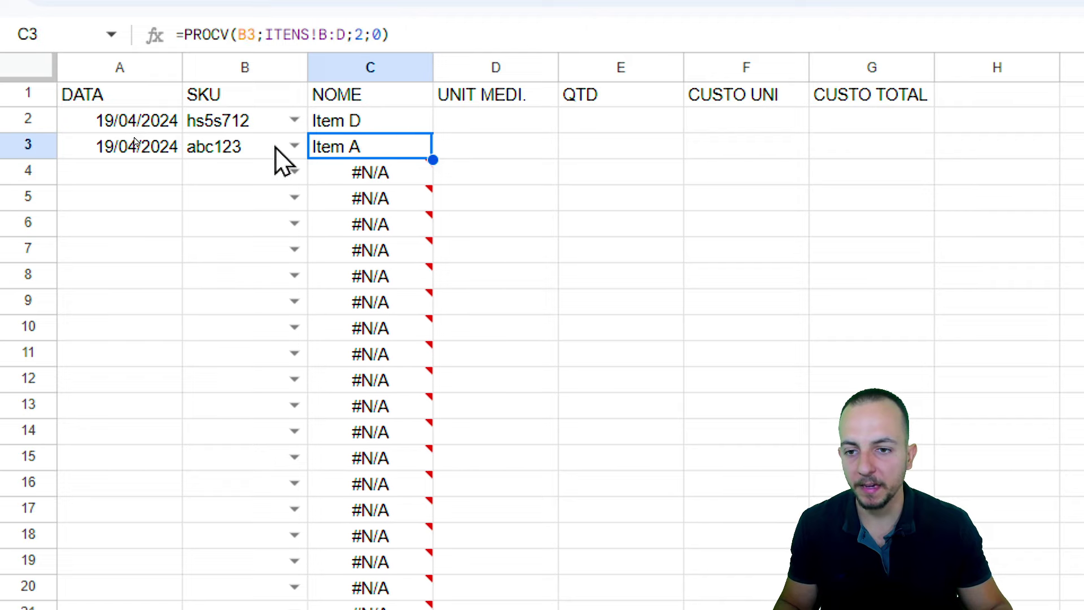
{"action": "left_click", "coordinate": [249, 181]}
{"action": "left_click_drag", "start_coordinate": [243, 191], "coordinate": [282, 328]}
{"action": "left_click", "coordinate": [305, 223]}
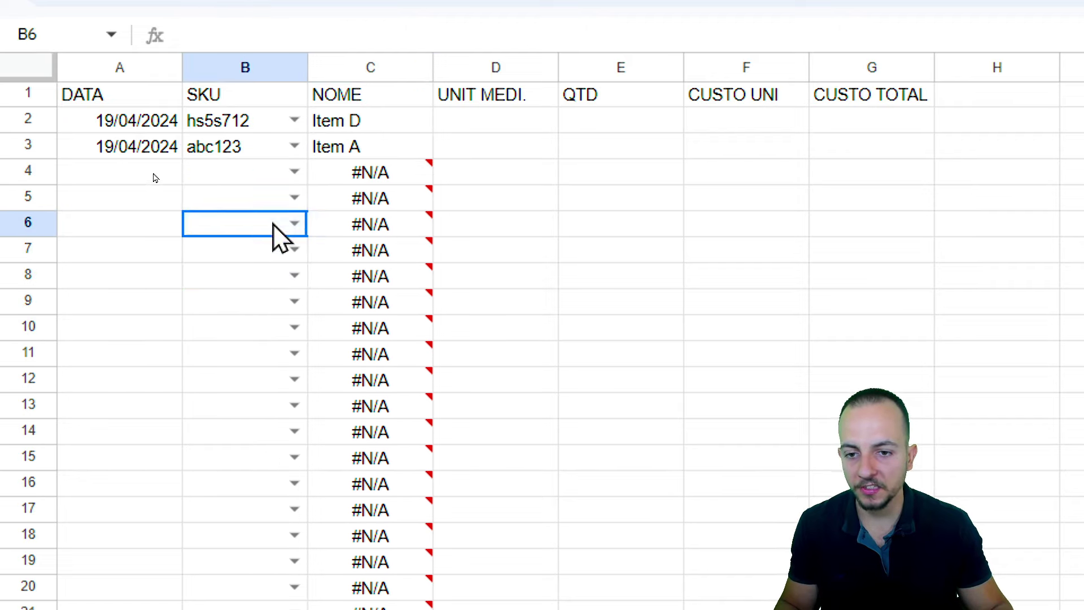
{"action": "left_click_drag", "start_coordinate": [305, 223], "coordinate": [349, 225]}
{"action": "left_click", "coordinate": [297, 180]}
{"action": "left_click", "coordinate": [295, 174]}
{"action": "left_click", "coordinate": [243, 275]}
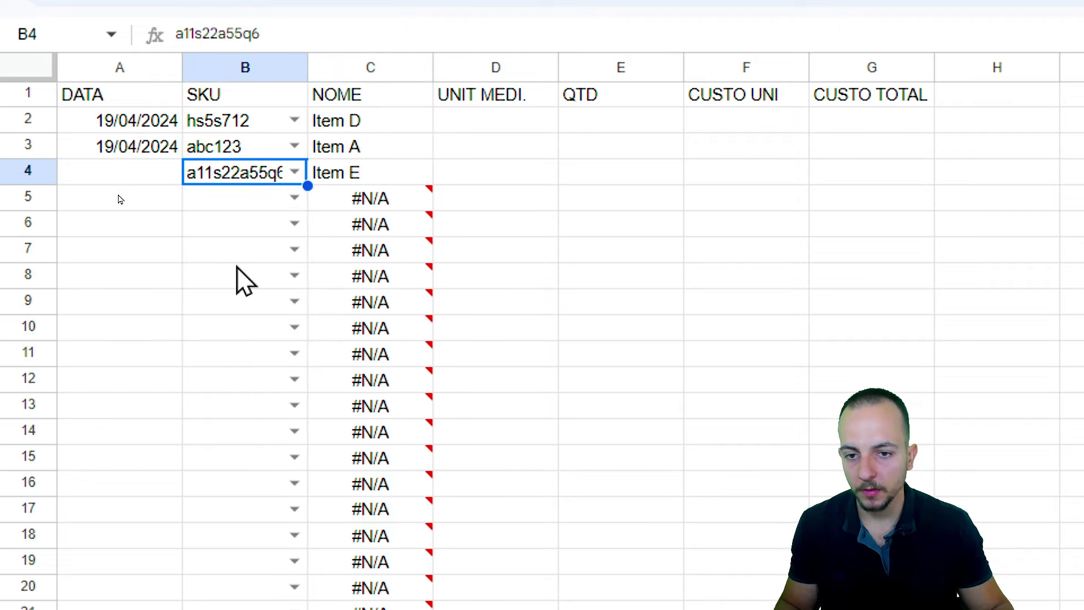
{"action": "left_click", "coordinate": [369, 180]}
{"action": "left_click", "coordinate": [296, 180]}
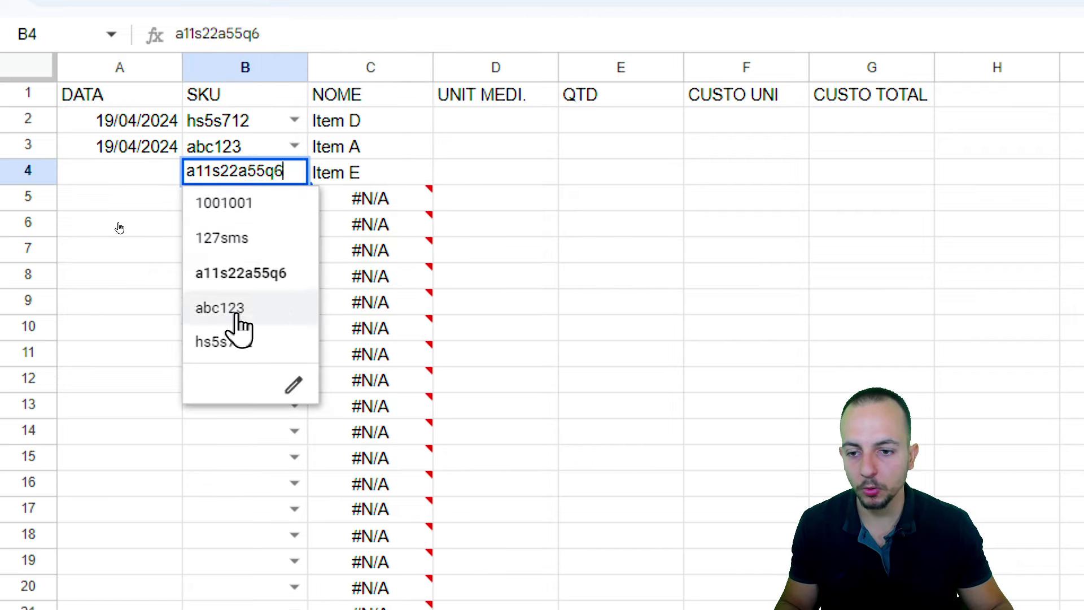
{"action": "left_click", "coordinate": [226, 344]}
{"action": "left_click_drag", "start_coordinate": [141, 175], "coordinate": [375, 177]}
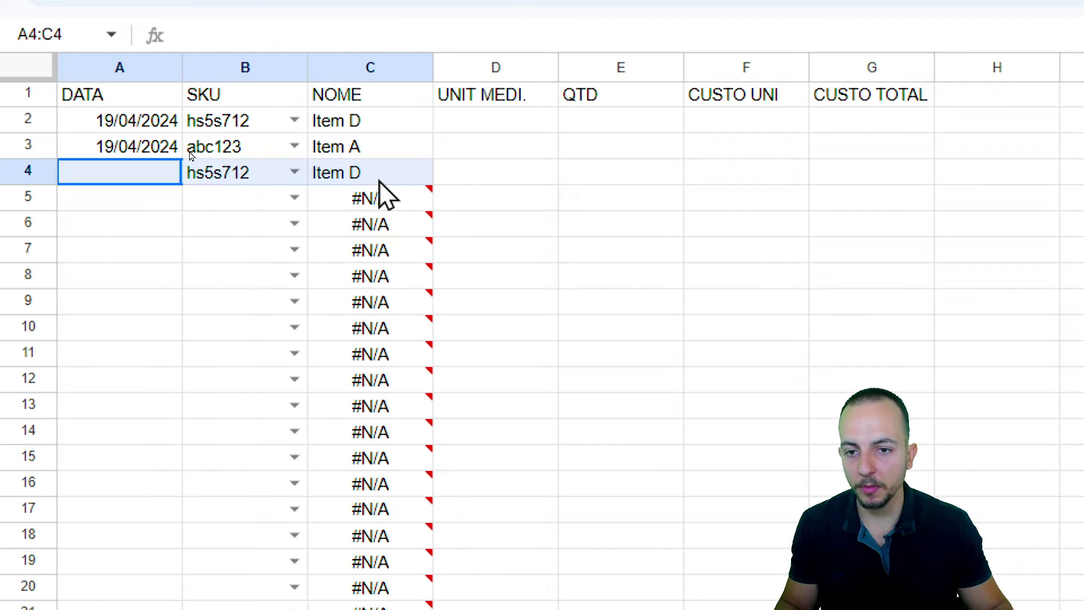
{"action": "left_click", "coordinate": [246, 182]}
{"action": "key", "text": "Delete"}
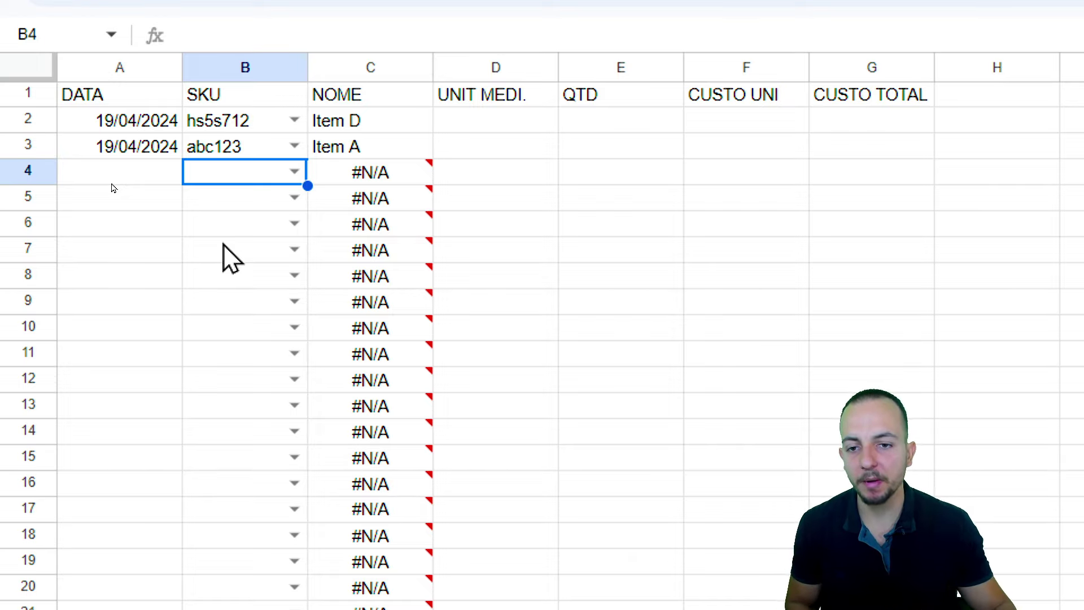
{"action": "left_click", "coordinate": [371, 173]}
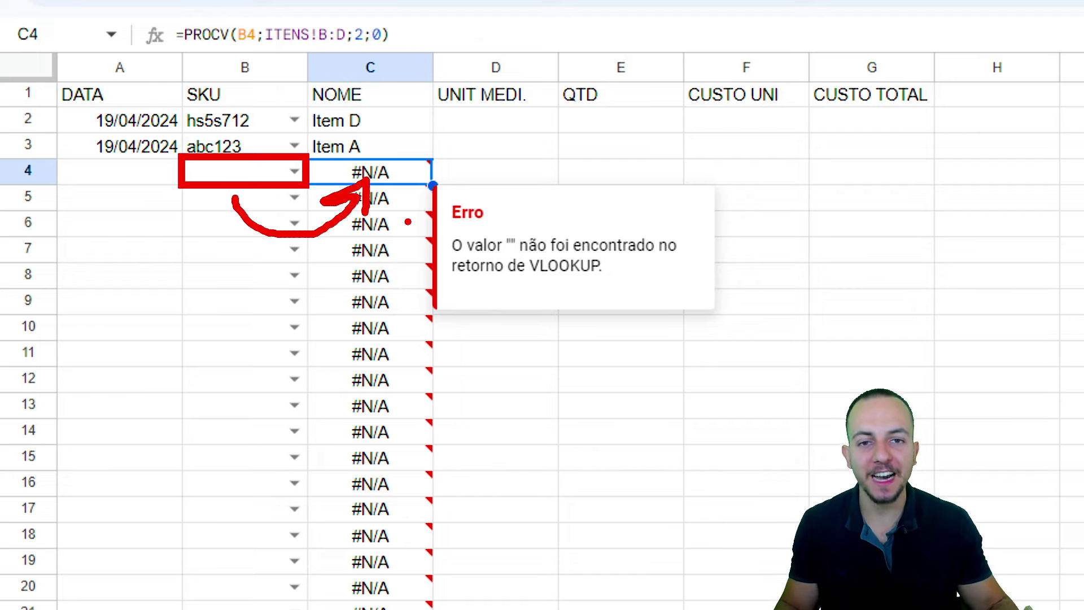
Rewrite C2 as =SEERRO(PROCV(B2;ITENS!B:D;2;0);"")
{"action": "left_click", "coordinate": [393, 119]}
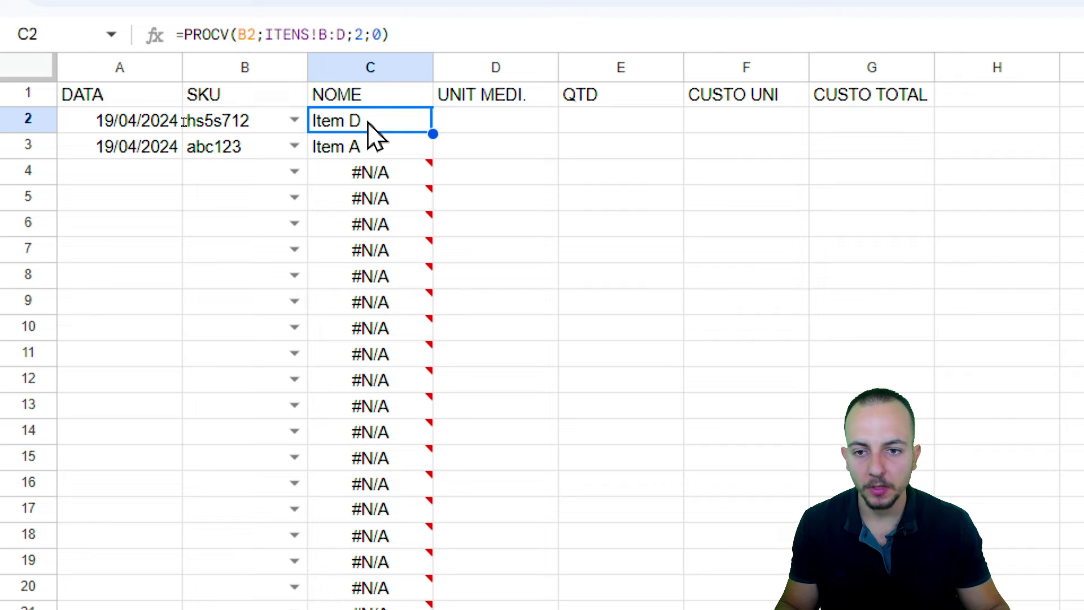
{"action": "double_click", "coordinate": [370, 121]}
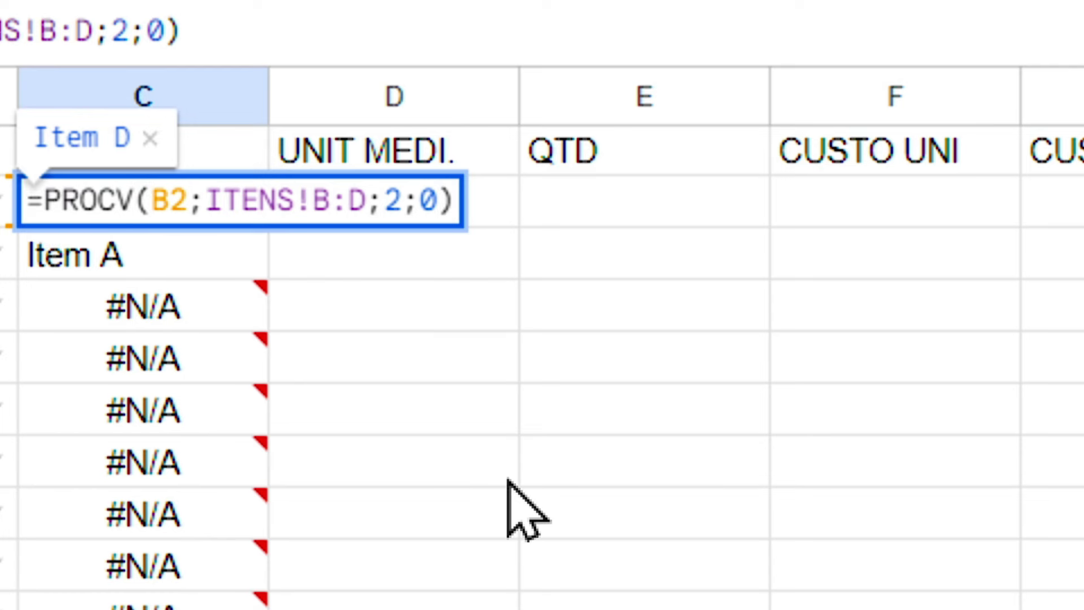
{"action": "type", "text": "SEE"}
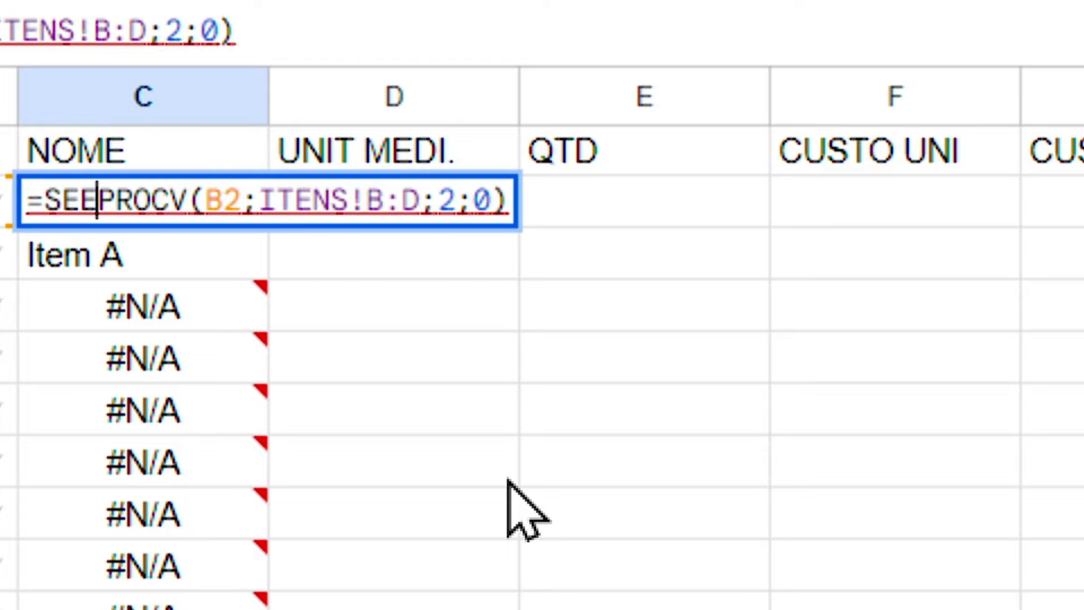
{"action": "type", "text": "RRO"}
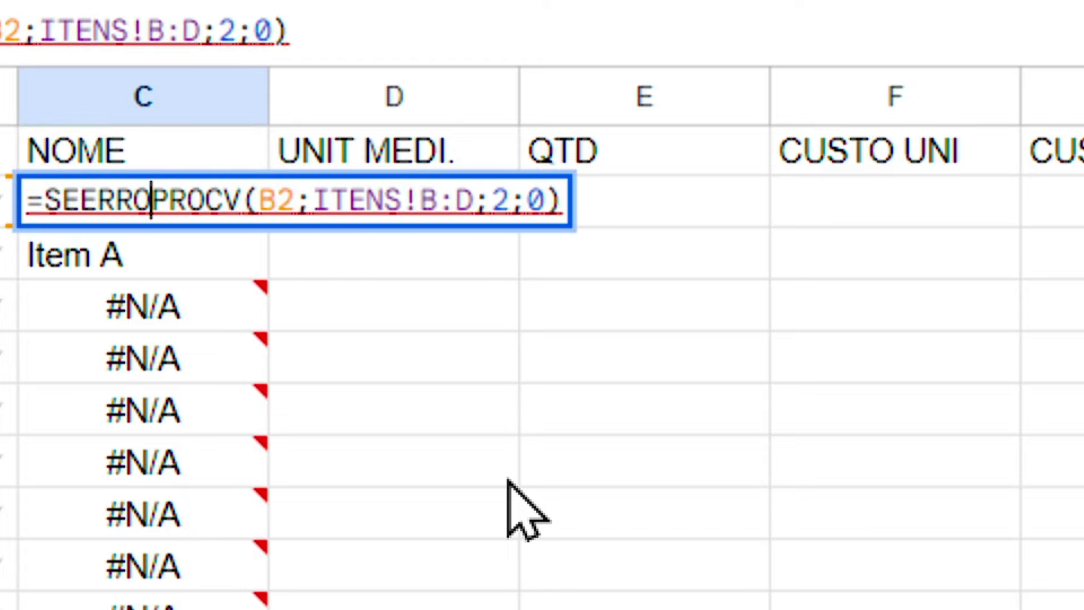
{"action": "type", "text": "("}
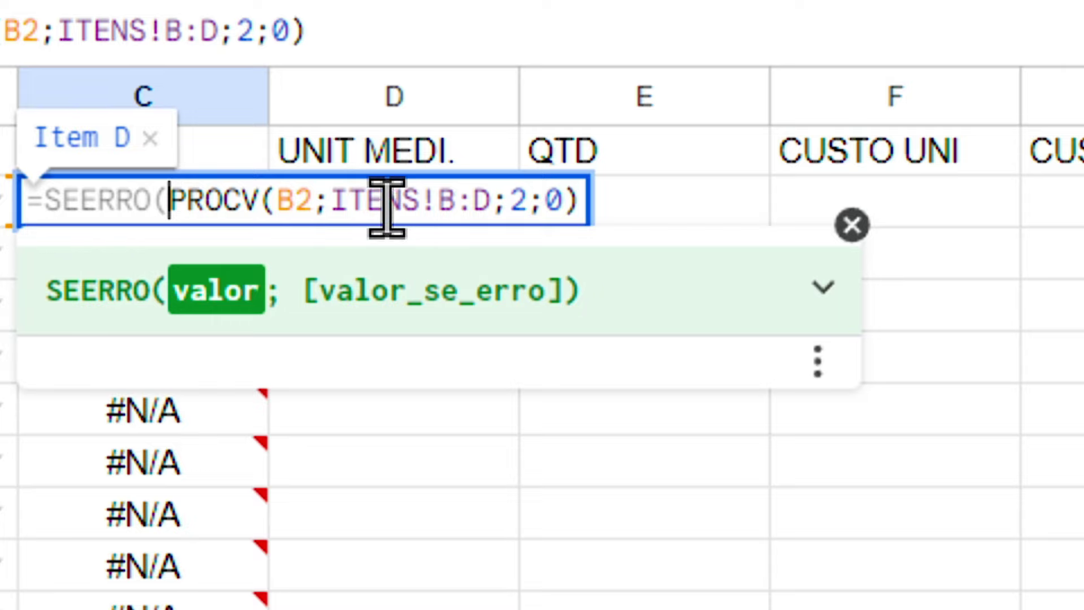
{"action": "left_click", "coordinate": [577, 197]}
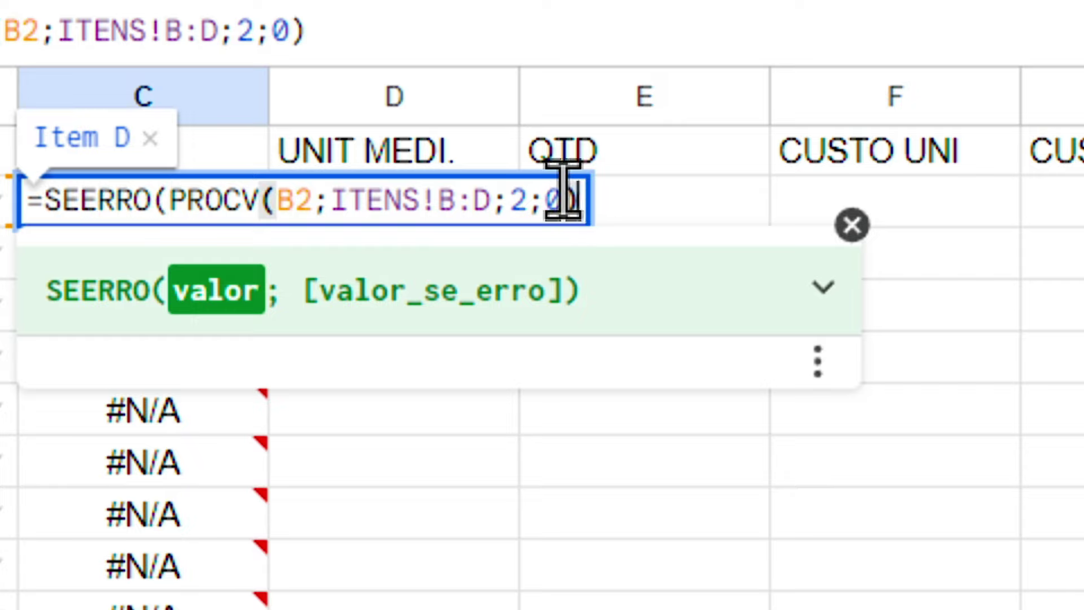
{"action": "type", "text": ";"}
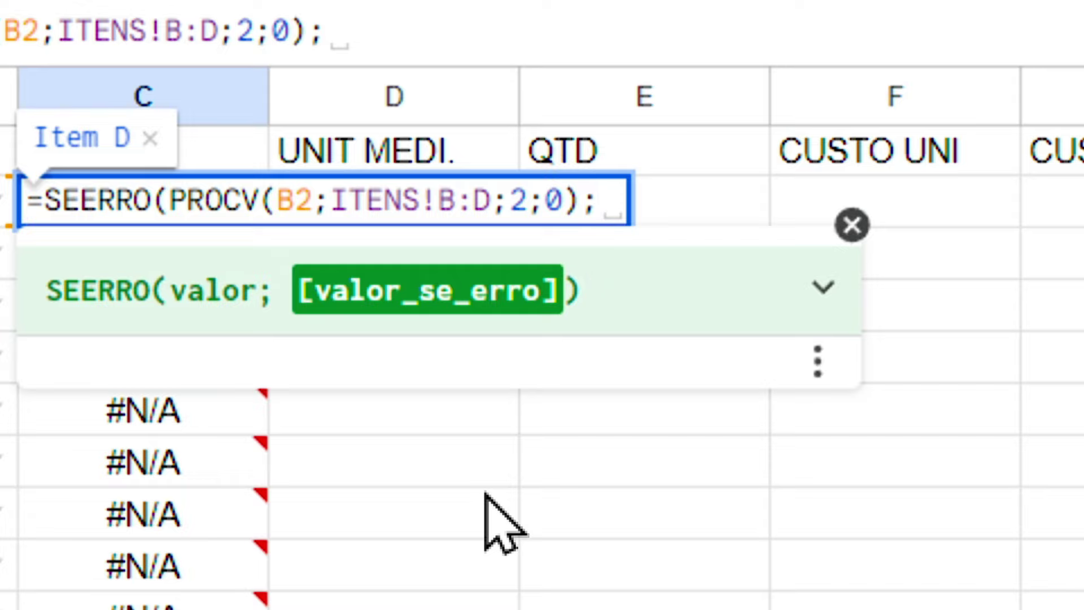
{"action": "type", "text": "\"\""}
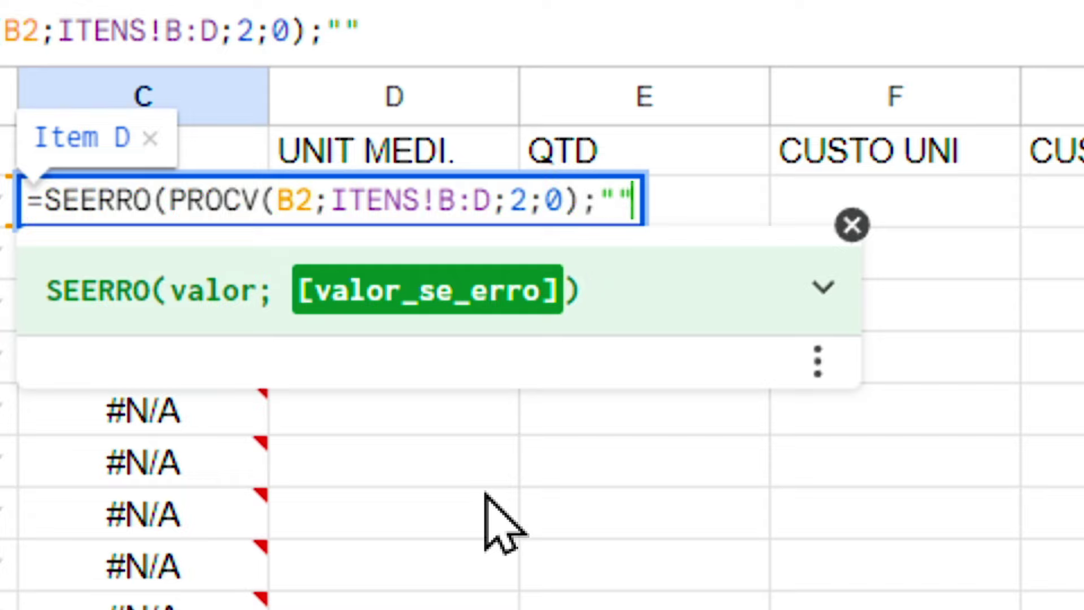
{"action": "type", "text": ")"}
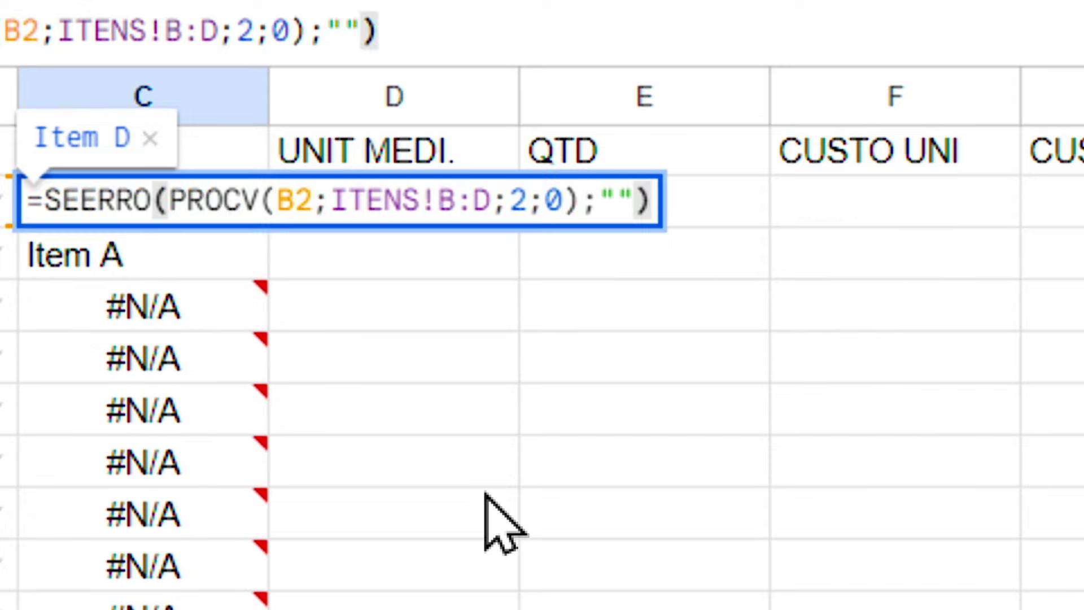
{"action": "key", "text": "Return"}
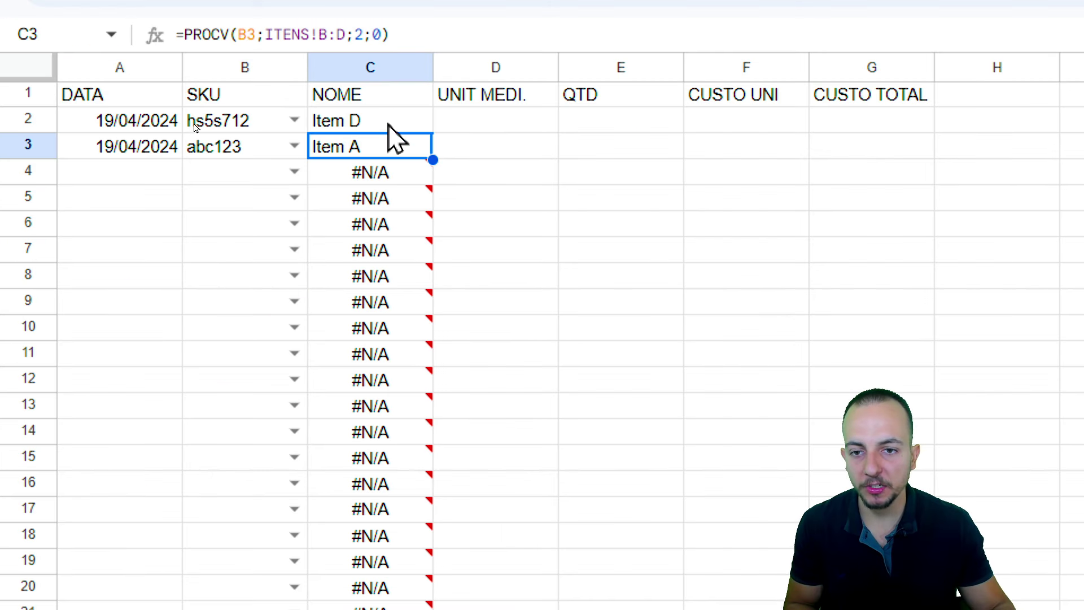
Fill C2's SEERRO lookup down to C1000 with Ctrl+D, blanking empty-SKU rows
{"action": "left_click", "coordinate": [388, 125]}
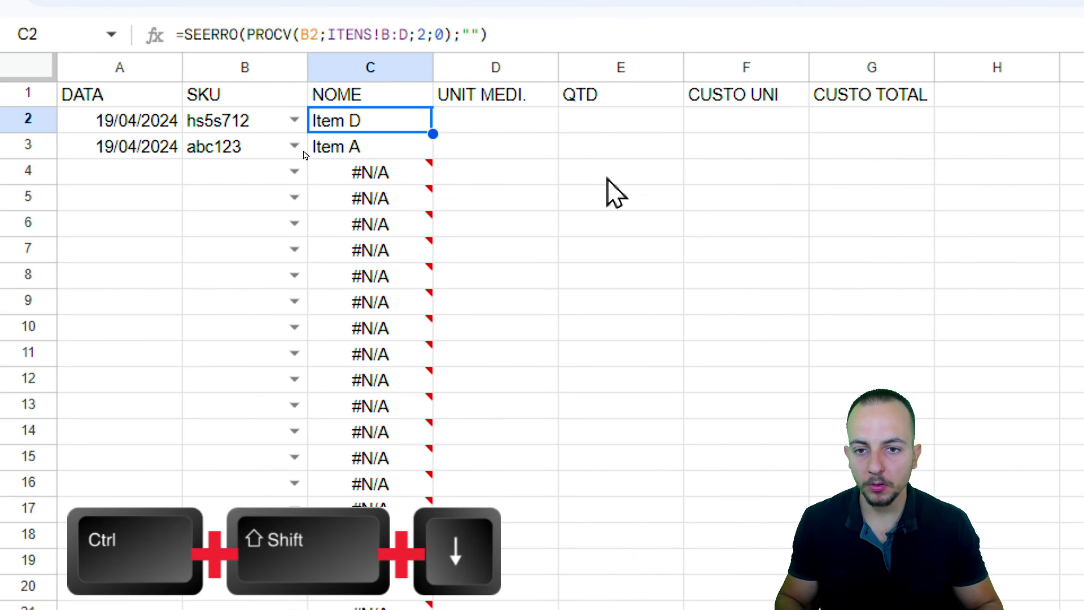
{"action": "key", "text": "ctrl+shift+Down"}
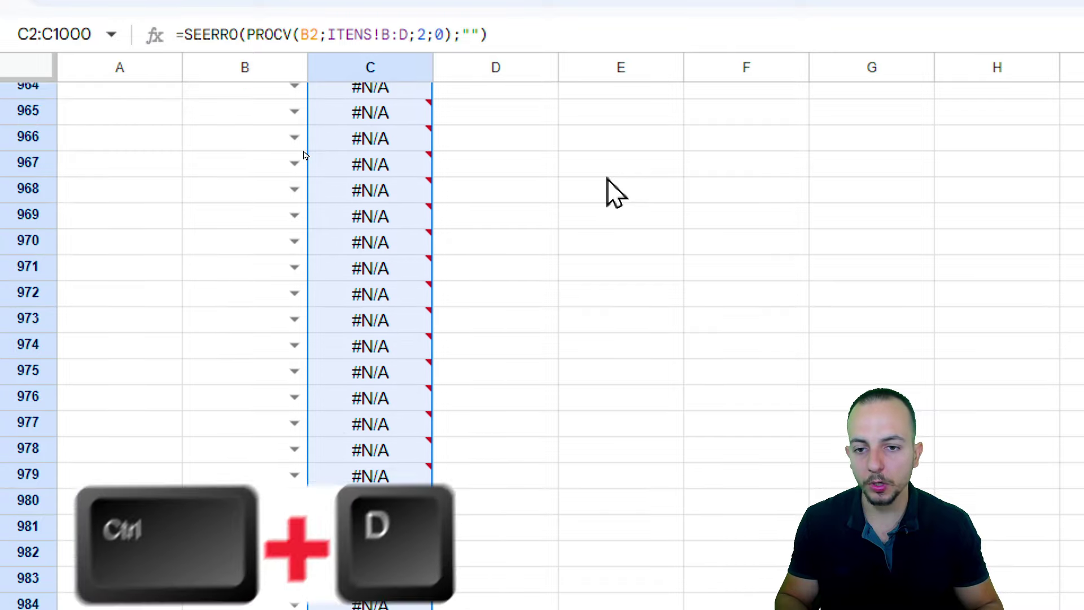
{"action": "key", "text": "ctrl+d"}
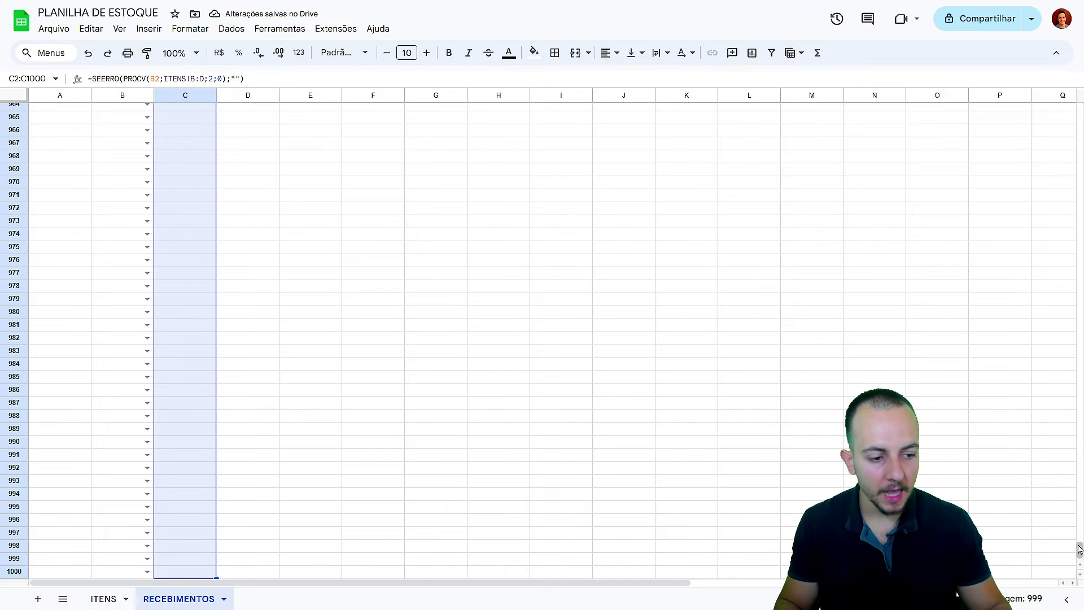
{"action": "scroll", "coordinate": [1079, 387], "scroll_direction": "up", "scroll_amount": 15}
{"action": "scroll", "coordinate": [1079, 387], "scroll_direction": "up", "scroll_amount": 20}
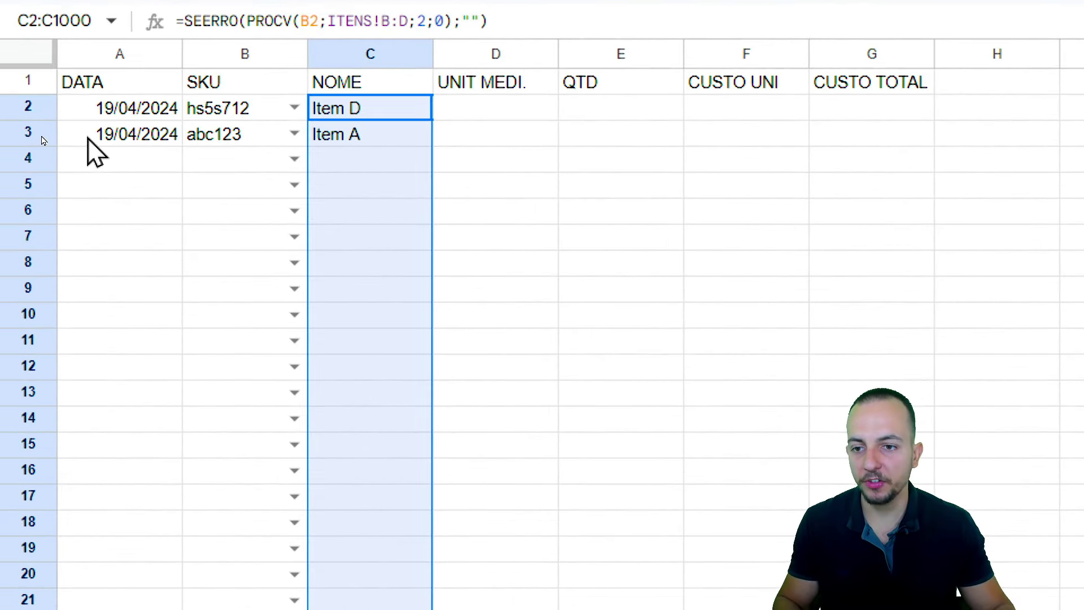
{"action": "left_click", "coordinate": [99, 146]}
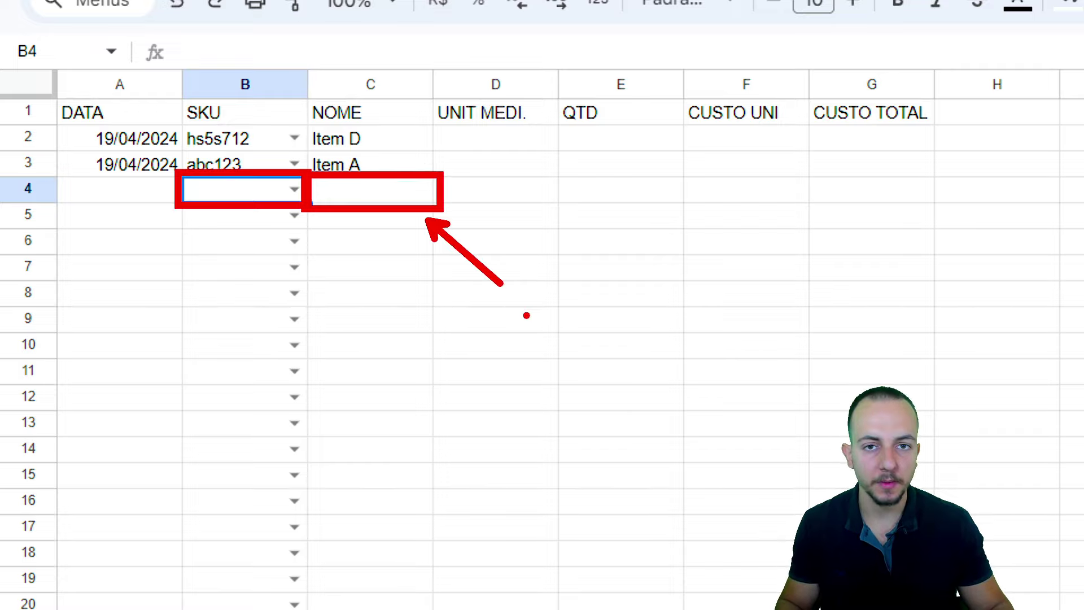
{"action": "left_click", "coordinate": [289, 195]}
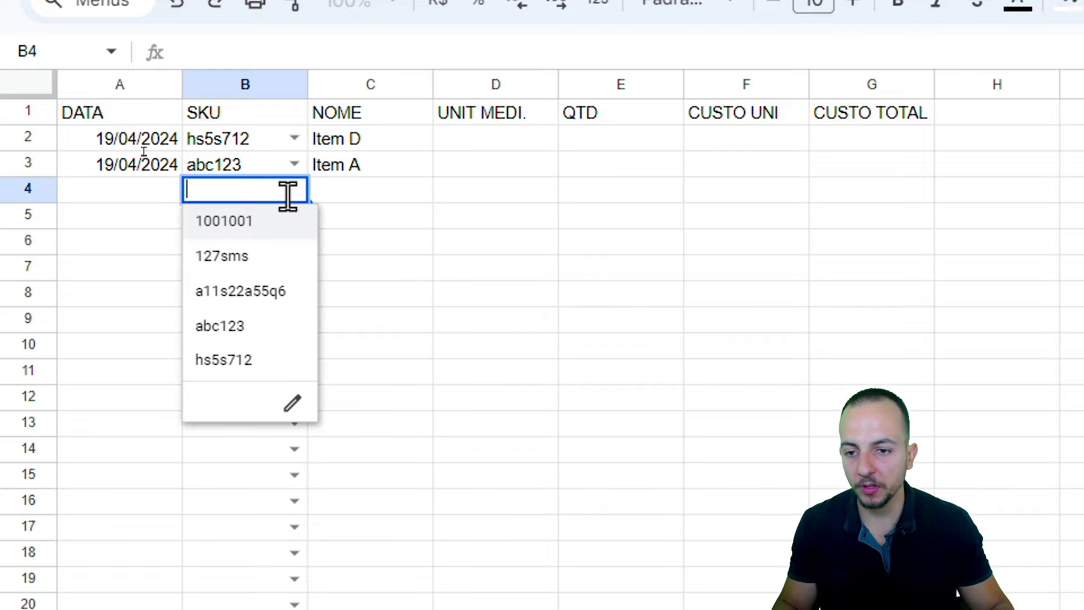
{"action": "left_click", "coordinate": [234, 358]}
{"action": "left_click", "coordinate": [320, 186]}
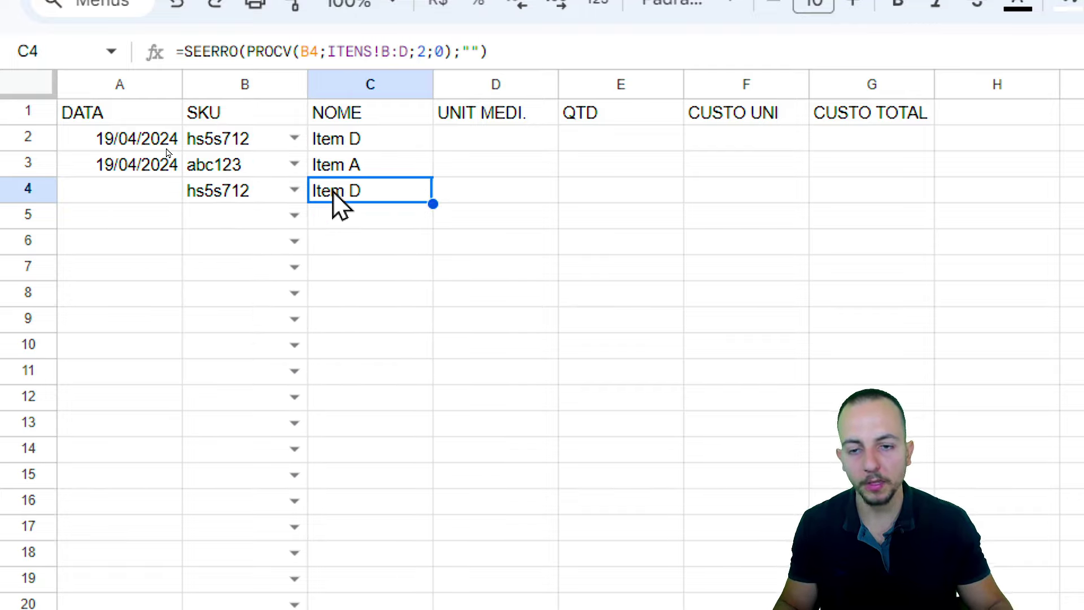
{"action": "left_click", "coordinate": [490, 86]}
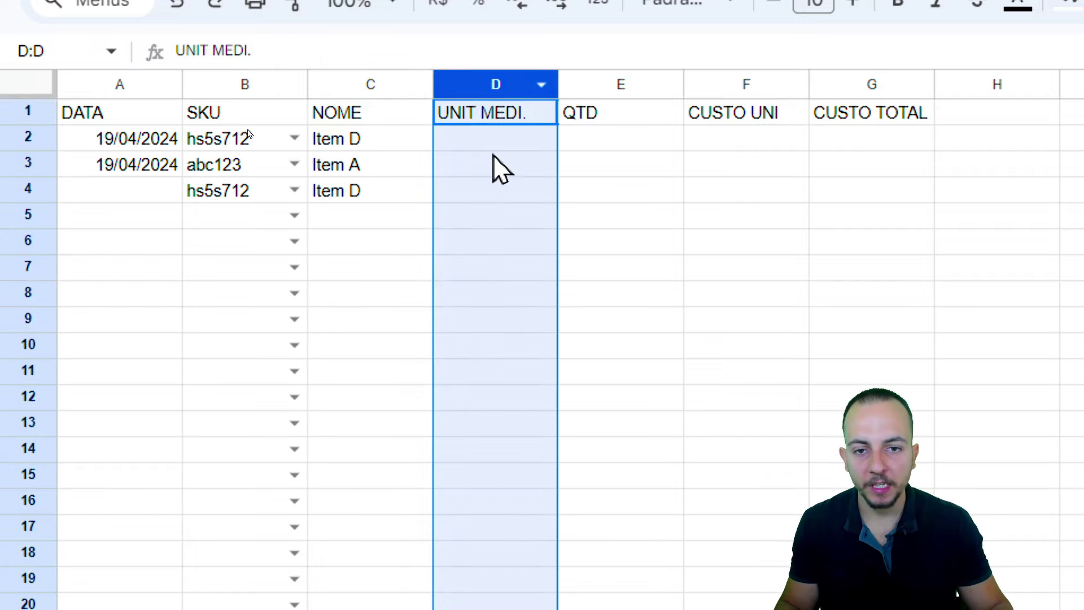
{"action": "left_click_drag", "start_coordinate": [493, 149], "coordinate": [502, 270]}
{"action": "left_click", "coordinate": [494, 145]}
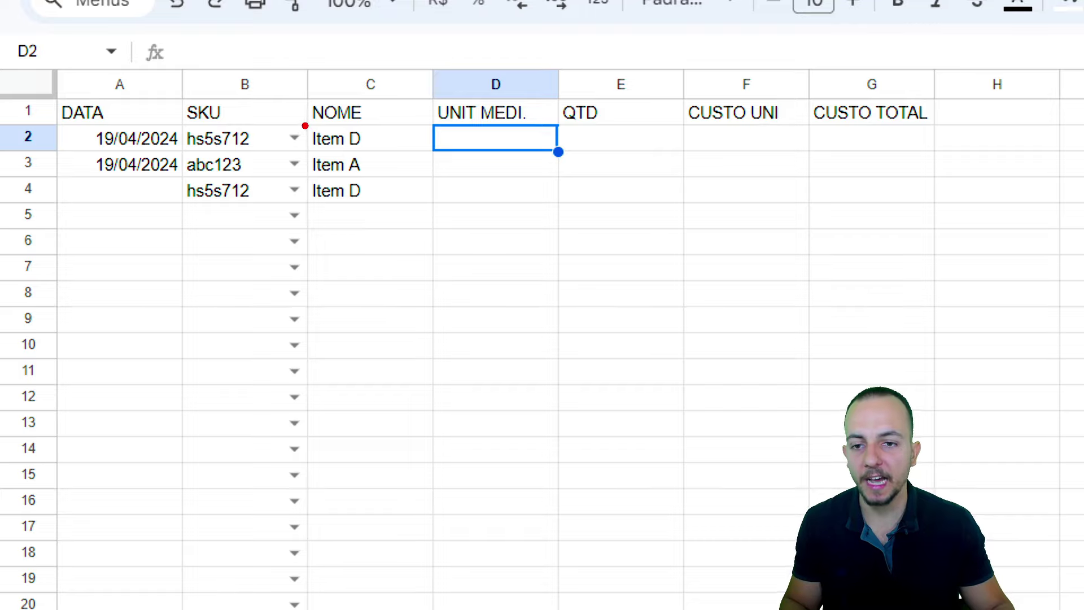
{"action": "mouse_move", "coordinate": [305, 118]}
{"action": "left_mouse_down"}
{"action": "mouse_move", "coordinate": [375, 154]}
{"action": "mouse_move", "coordinate": [487, 156]}
{"action": "left_mouse_up"}
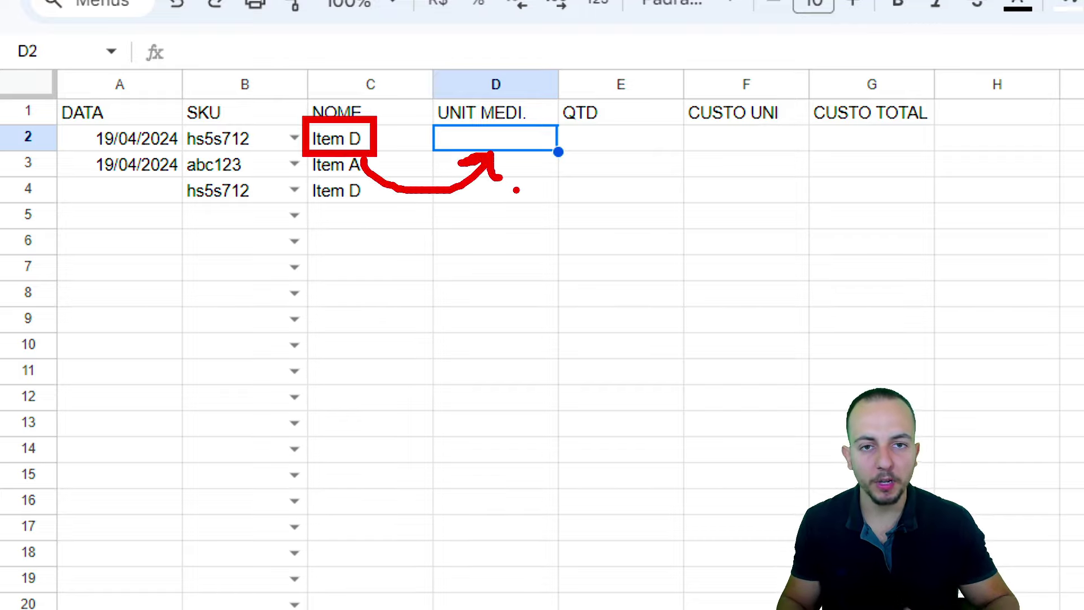
{"action": "left_click", "coordinate": [359, 142]}
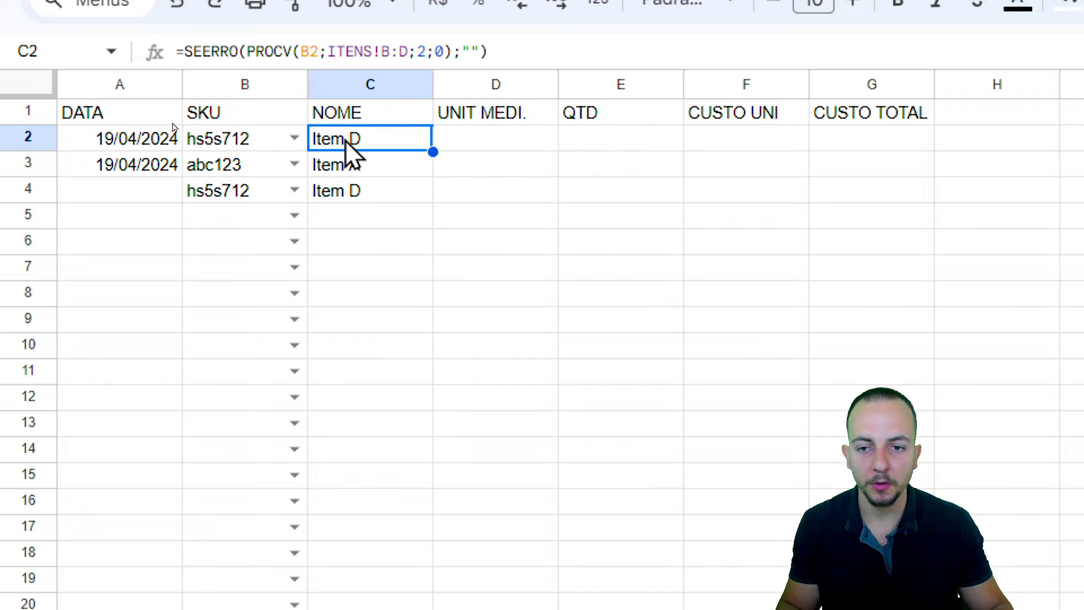
Paste C2's lookup into D2 with index 3: =SEERRO(PROCV(B2;ITENS!B:D;3;0);""), giving cx 12
{"action": "double_click", "coordinate": [364, 148]}
{"action": "left_click_drag", "start_coordinate": [314, 138], "coordinate": [644, 164]}
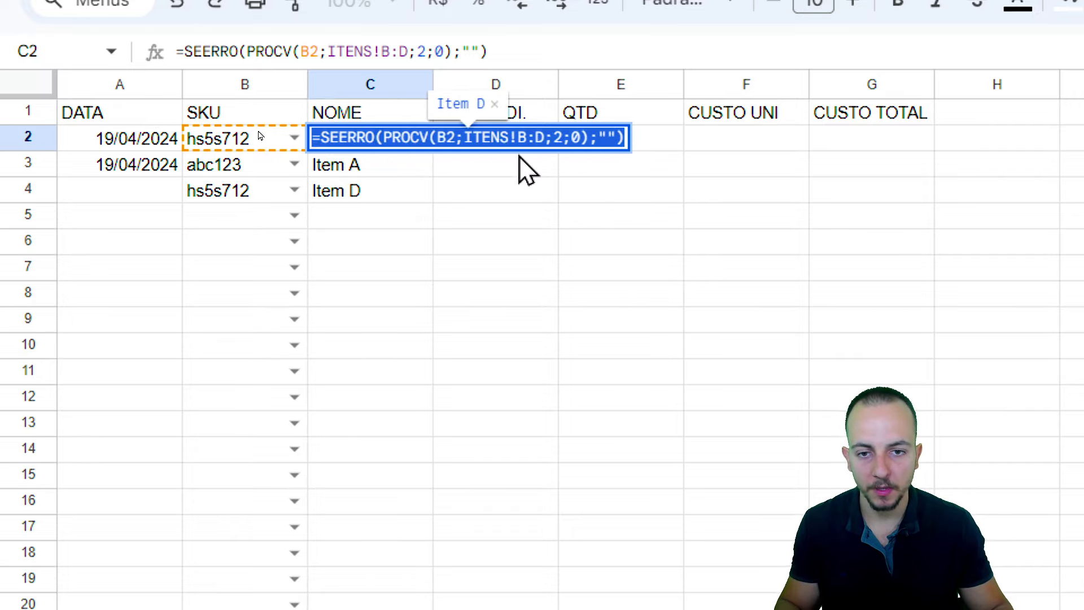
{"action": "key", "text": "ctrl+c"}
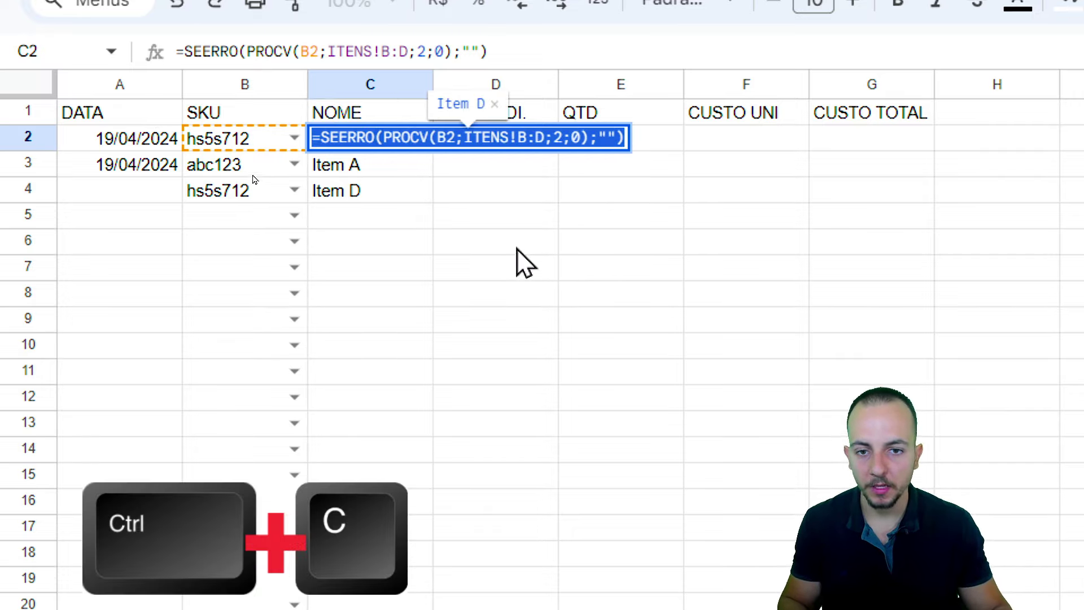
{"action": "key", "text": "Escape"}
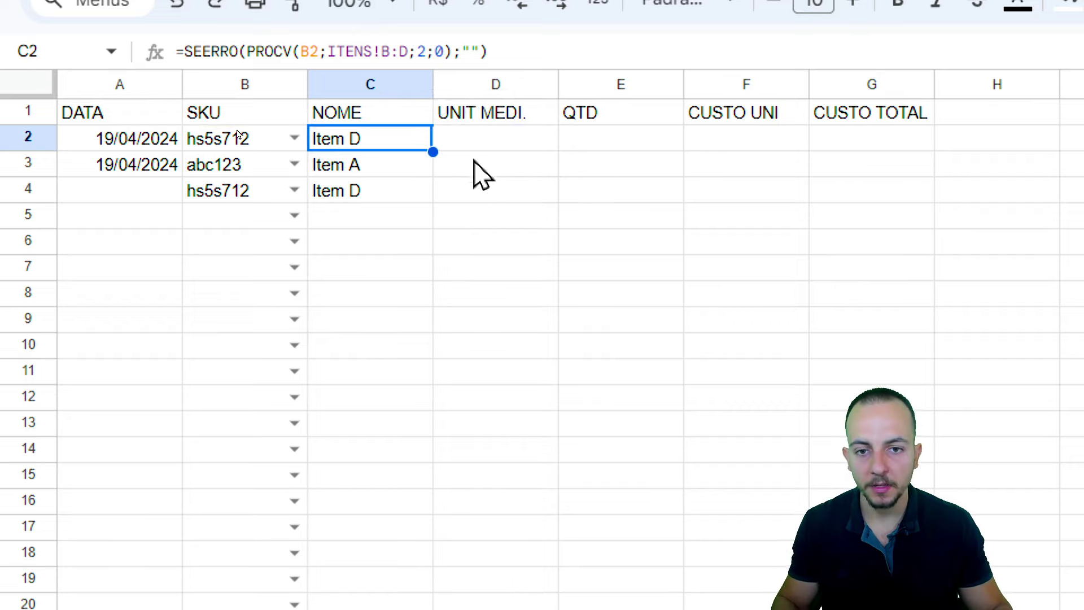
{"action": "left_click", "coordinate": [479, 146]}
{"action": "double_click", "coordinate": [504, 138]}
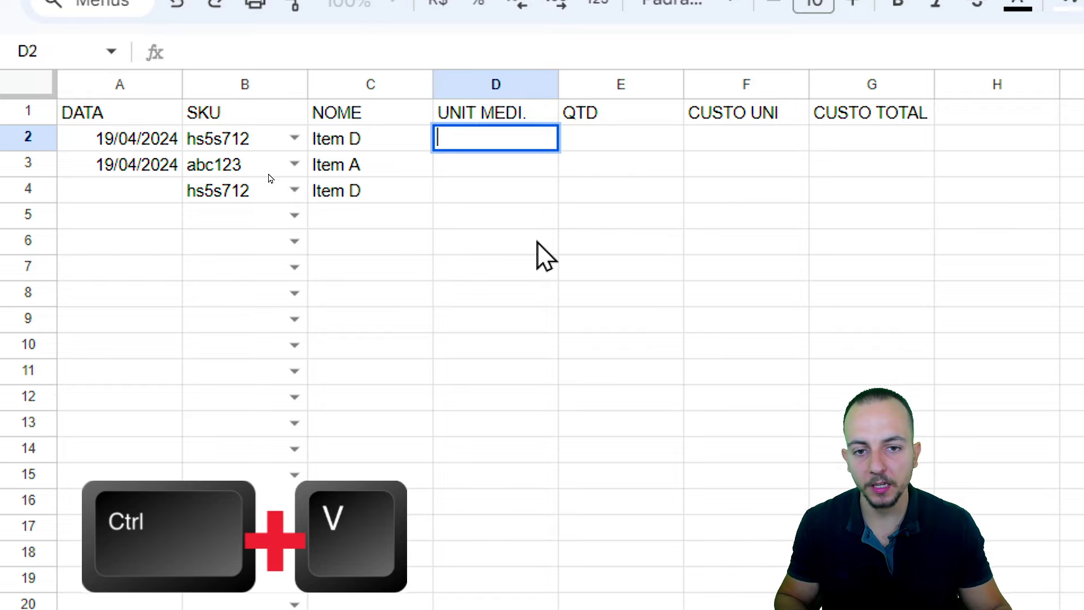
{"action": "key", "text": "ctrl+v"}
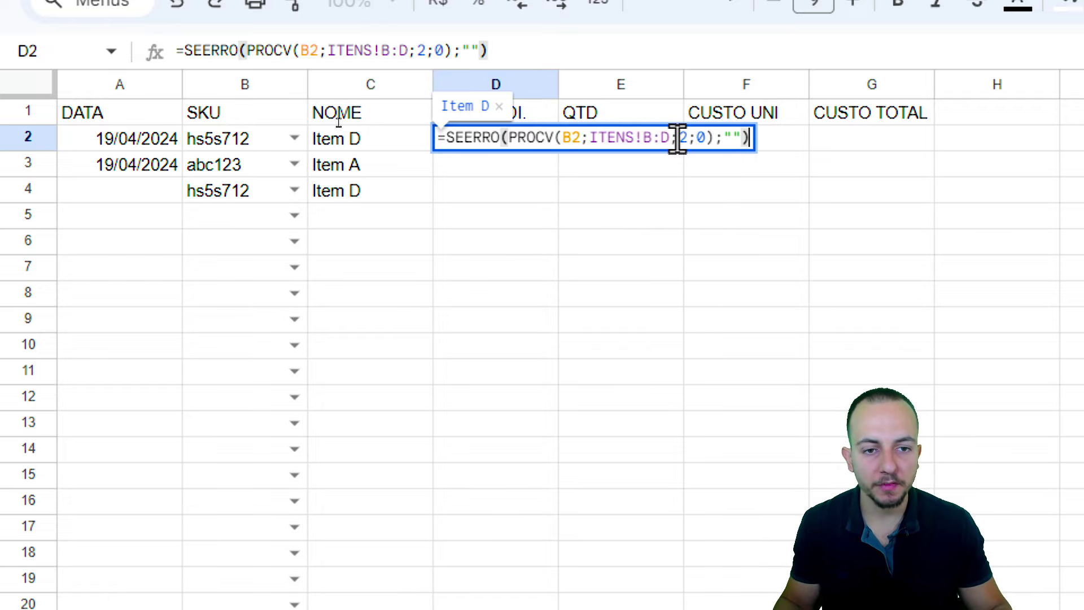
{"action": "double_click", "coordinate": [680, 137]}
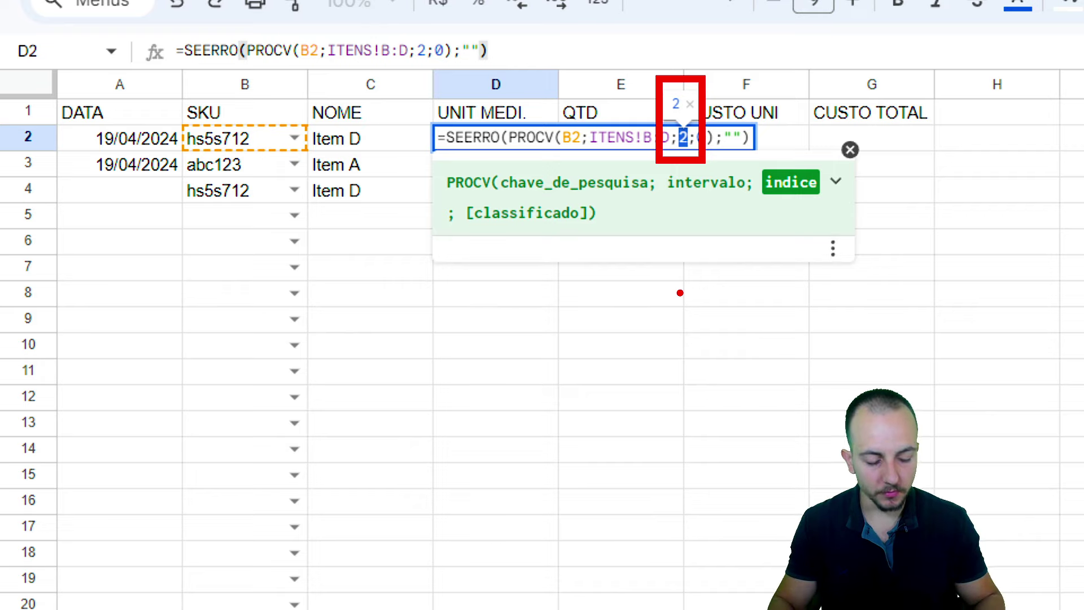
{"action": "type", "text": "3"}
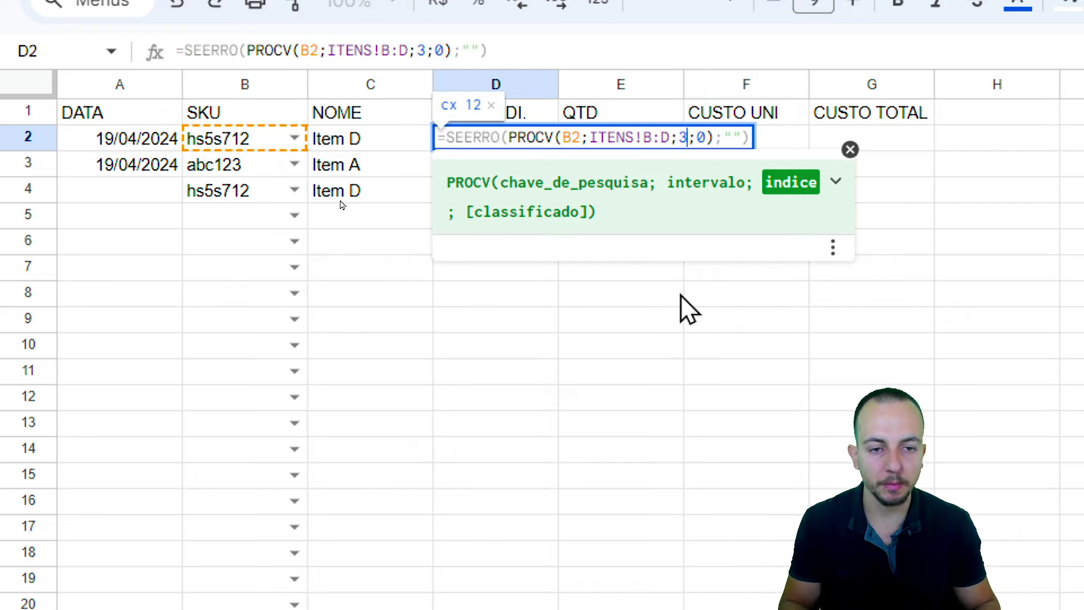
{"action": "key", "text": "Return"}
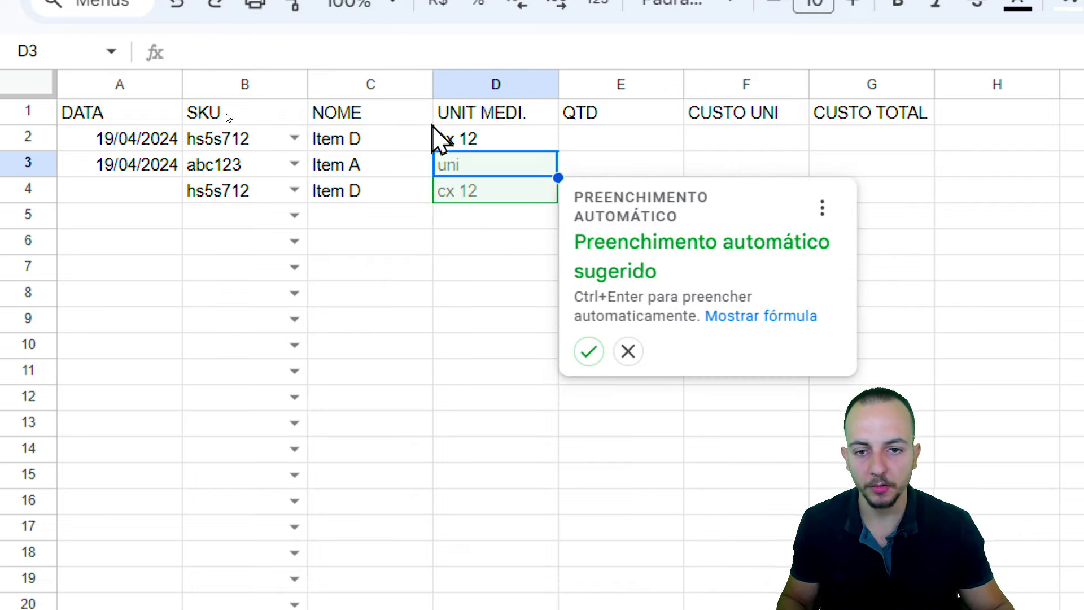
{"action": "left_click", "coordinate": [507, 149]}
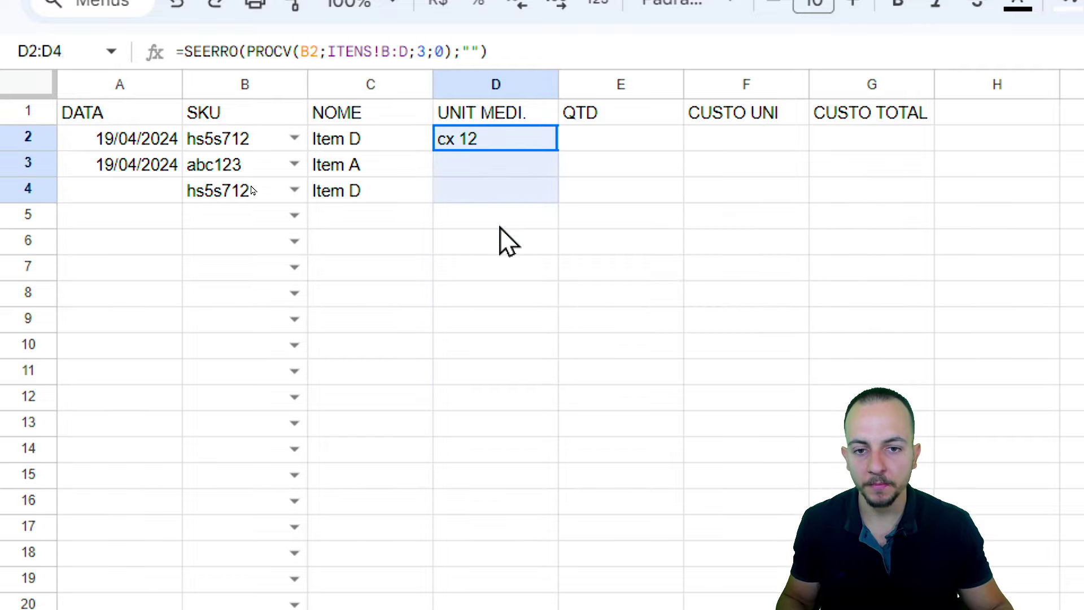
{"action": "left_click_drag", "start_coordinate": [480, 145], "coordinate": [507, 474]}
Fill D2's unit-of-measure lookup down the whole of column D
{"action": "left_click", "coordinate": [508, 148]}
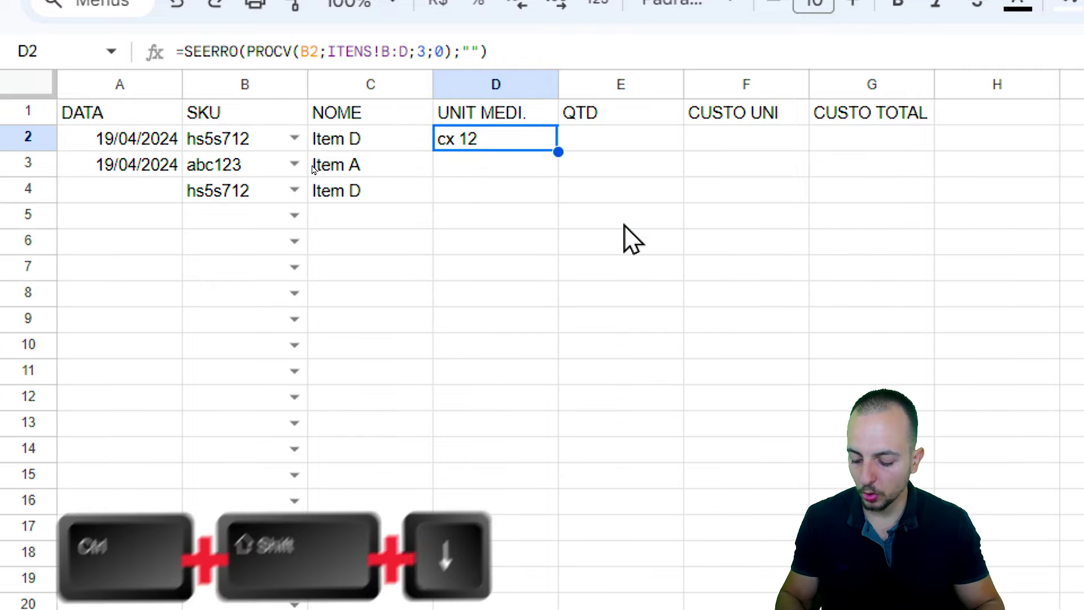
{"action": "key", "text": "ctrl+shift+Down"}
{"action": "key", "text": "ctrl+d"}
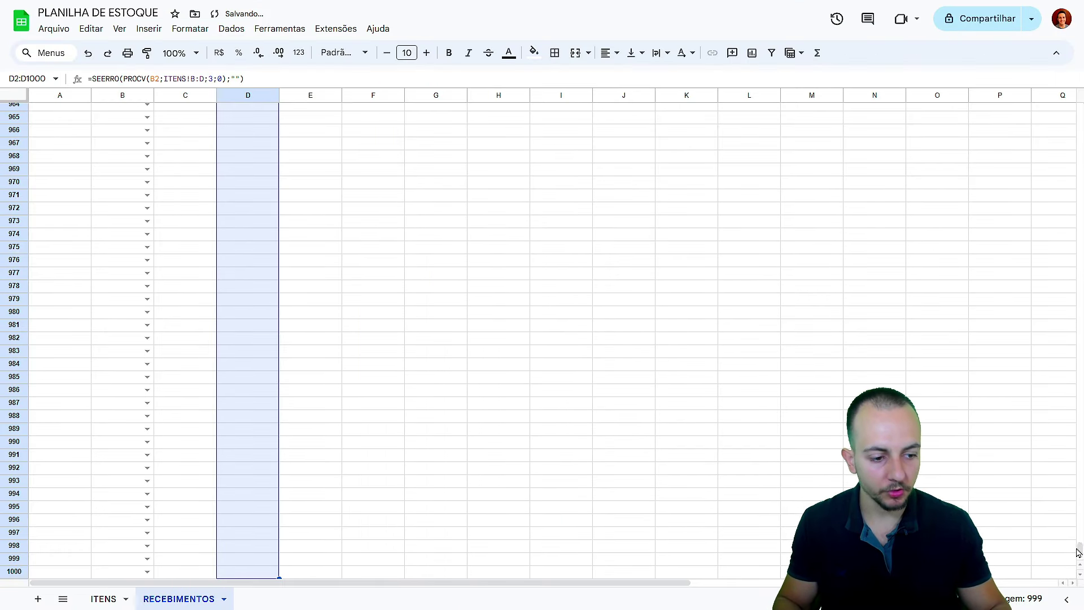
{"action": "left_click_drag", "start_coordinate": [1078, 552], "coordinate": [1080, 102]}
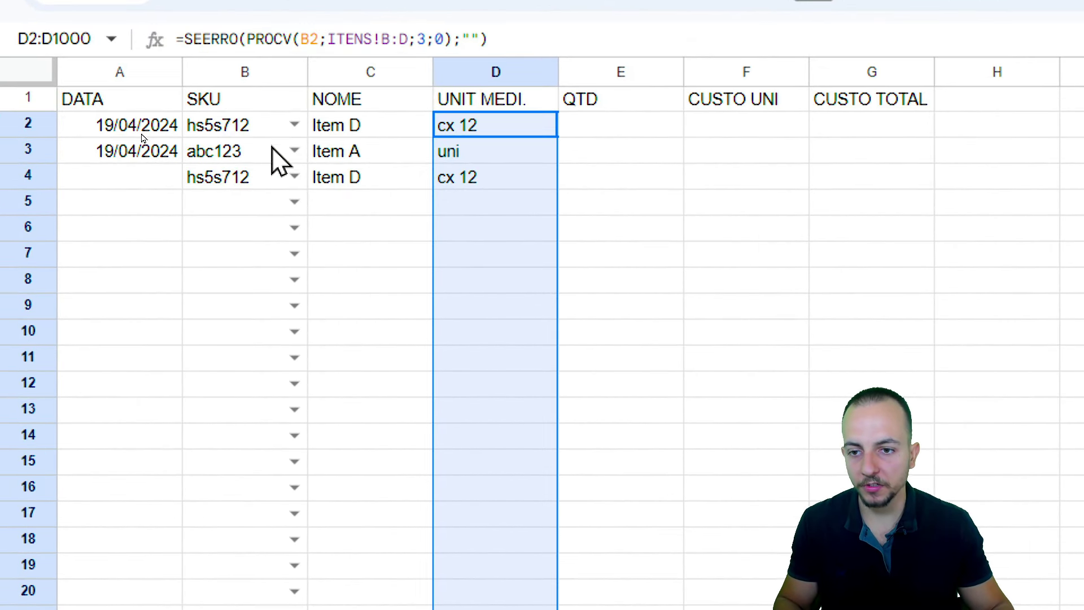
Set row 4's SKU to 127sms so it shows Item B and kg
{"action": "left_click", "coordinate": [232, 181]}
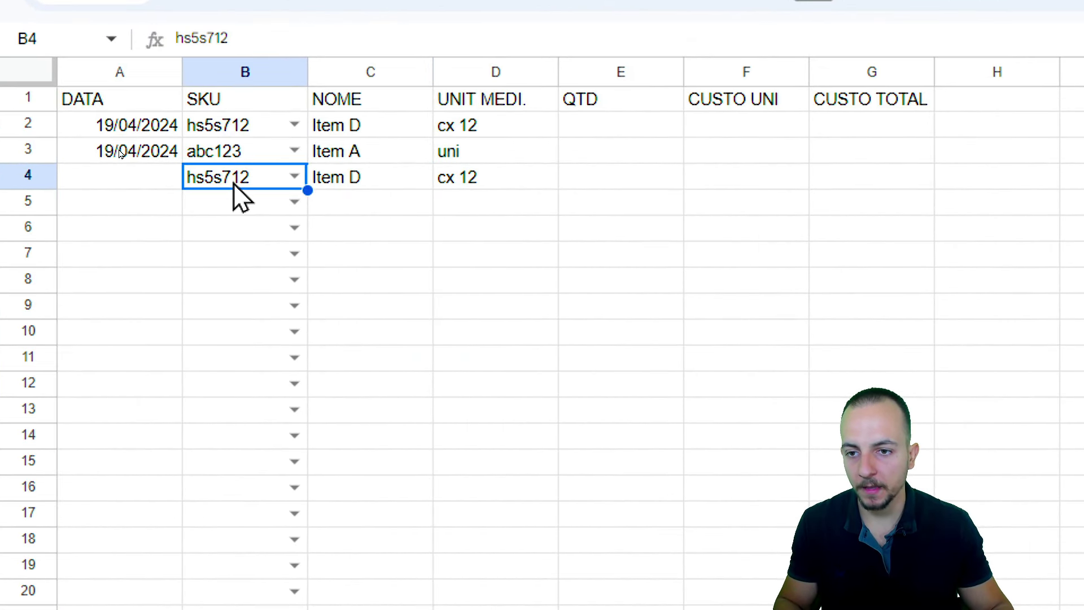
{"action": "key", "text": "Return"}
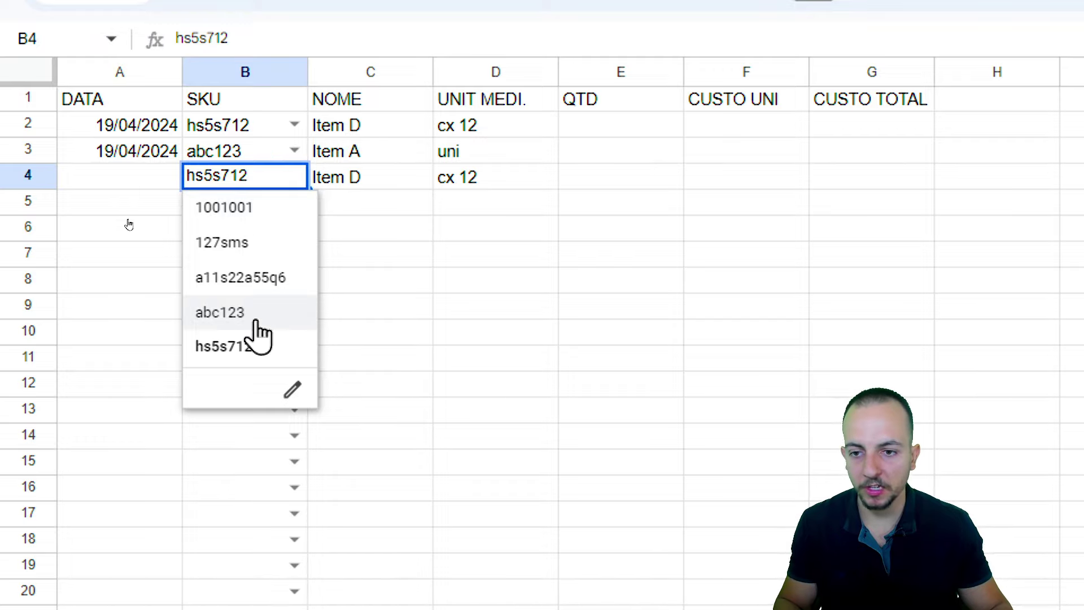
{"action": "left_click", "coordinate": [257, 321]}
{"action": "left_click", "coordinate": [370, 189]}
{"action": "left_click", "coordinate": [488, 184]}
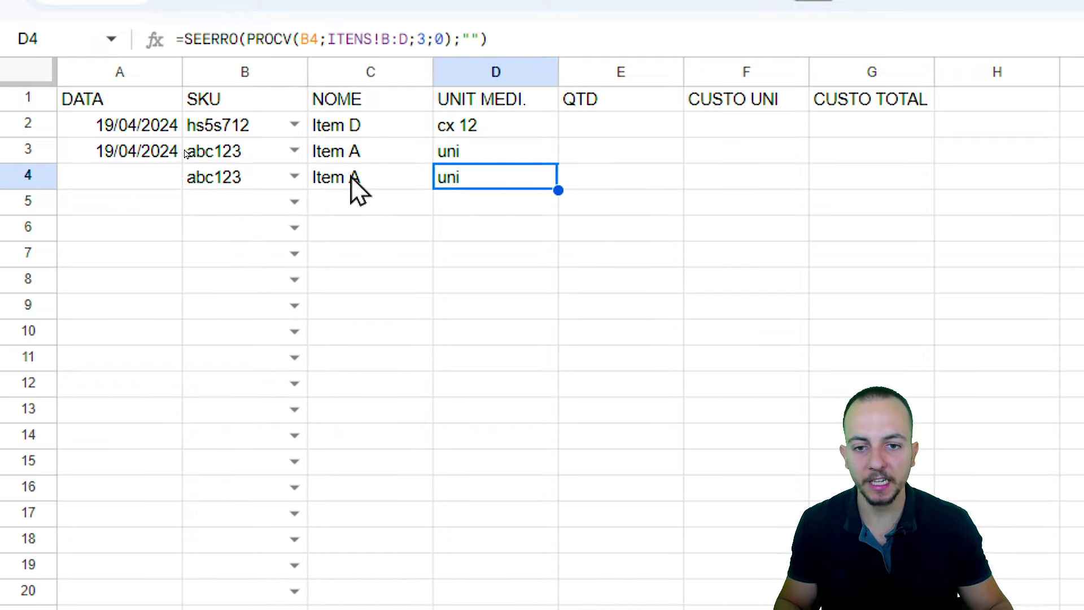
{"action": "left_click_drag", "start_coordinate": [358, 186], "coordinate": [484, 175]}
{"action": "left_click", "coordinate": [452, 192]}
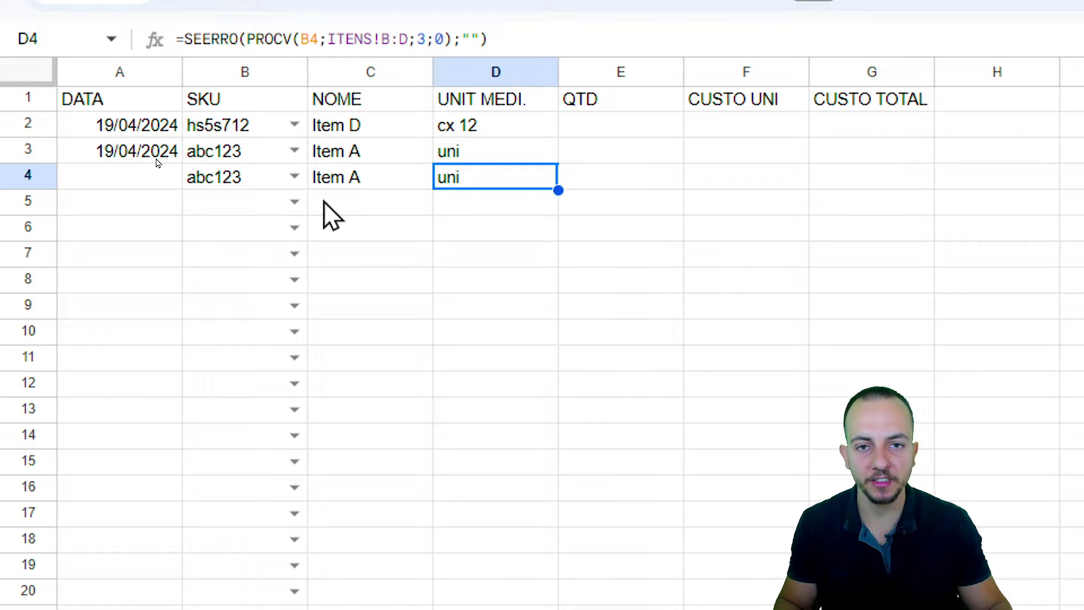
{"action": "left_click", "coordinate": [277, 176]}
{"action": "mouse_move", "coordinate": [582, 99]}
{"action": "left_mouse_down"}
{"action": "mouse_move", "coordinate": [605, 174]}
{"action": "mouse_move", "coordinate": [593, 189]}
{"action": "left_mouse_up"}
{"action": "left_click", "coordinate": [584, 122]}
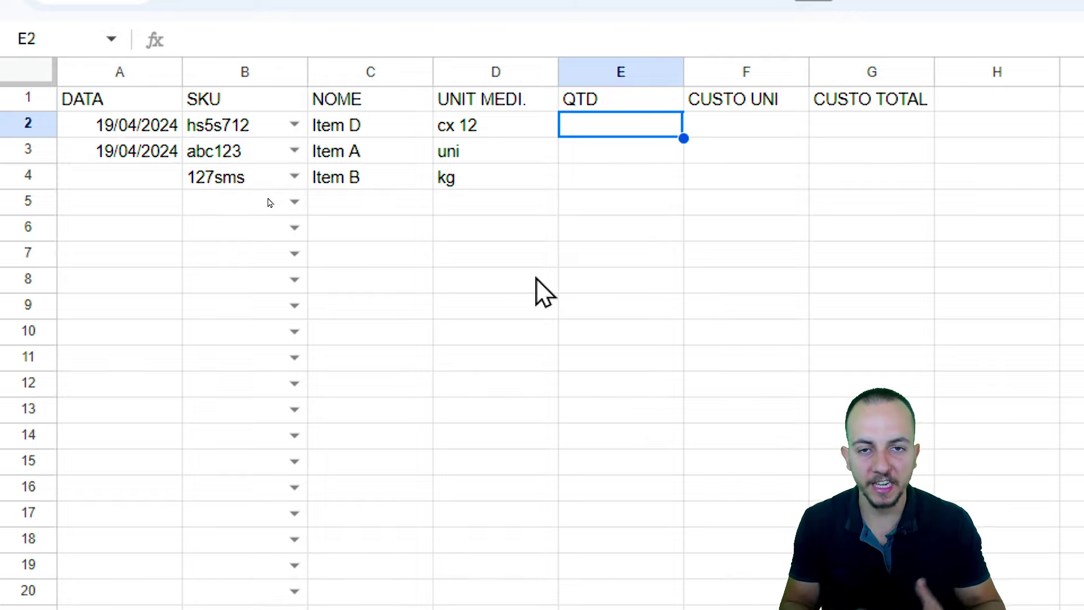
Enter the quantities 10, 15 and 20 in QTD cells E2 to E4
{"action": "type", "text": "10"}
{"action": "key", "text": "Return"}
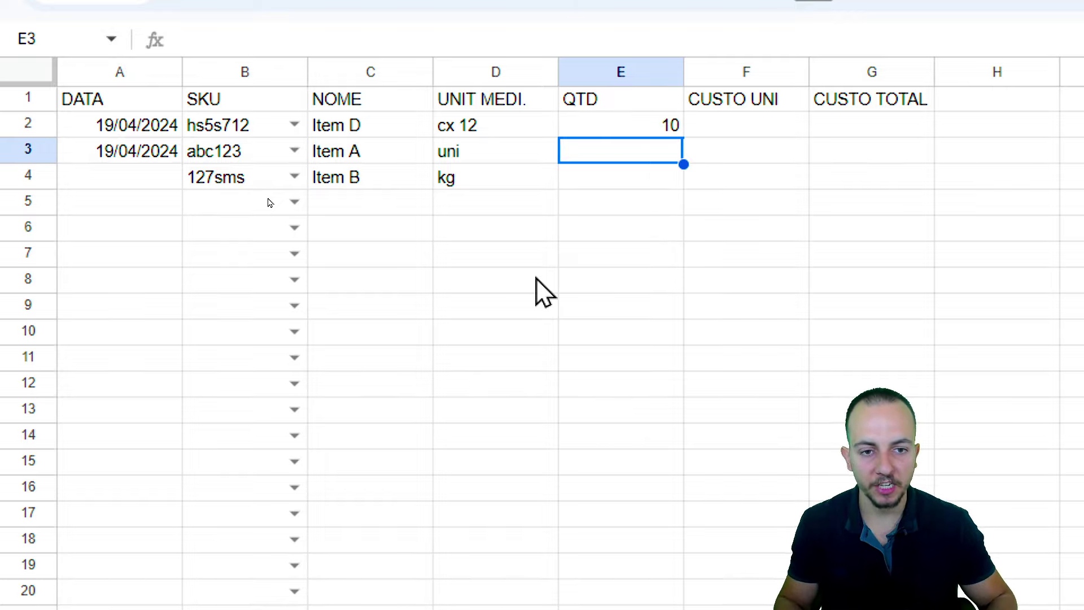
{"action": "type", "text": "15"}
{"action": "key", "text": "Return"}
{"action": "type", "text": "20"}
{"action": "key", "text": "Return"}
Set cell A4's date to 20/04/2024 with the date picker
{"action": "left_click", "coordinate": [108, 176]}
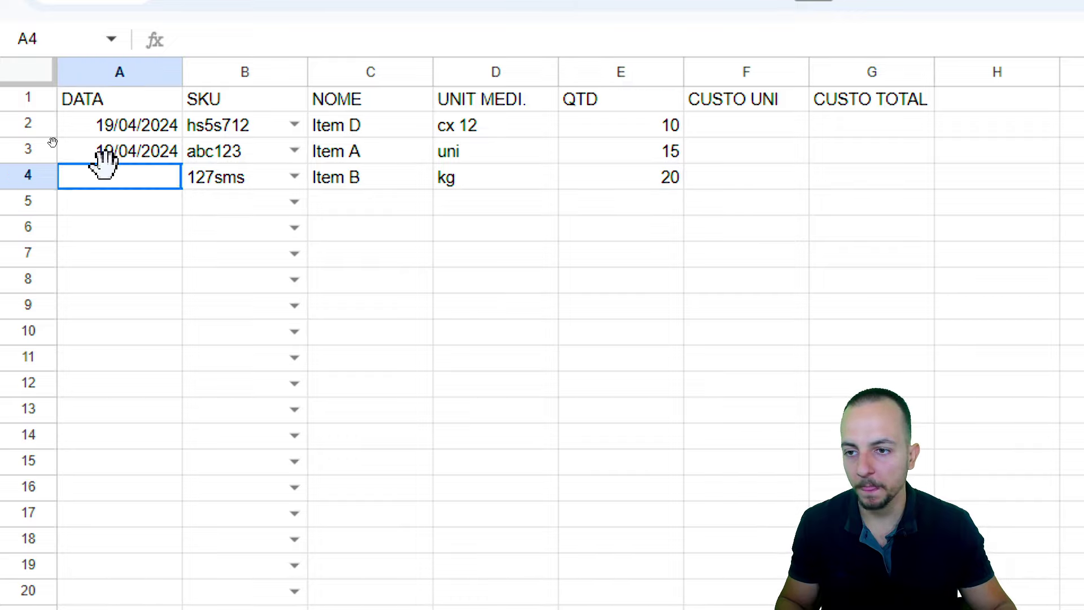
{"action": "double_click", "coordinate": [113, 182]}
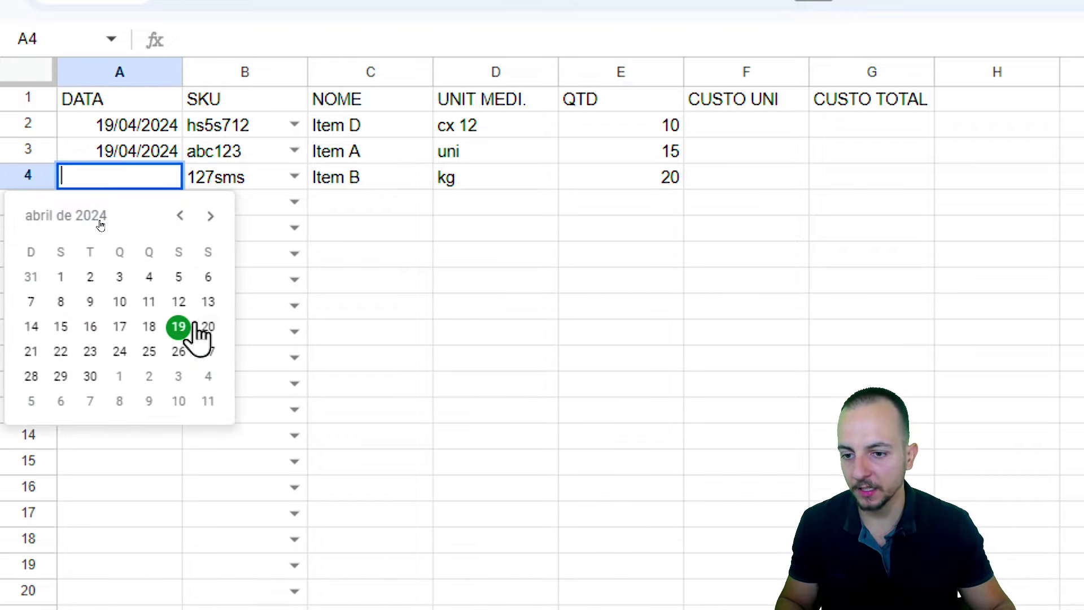
{"action": "left_click", "coordinate": [204, 324]}
{"action": "left_click", "coordinate": [677, 143]}
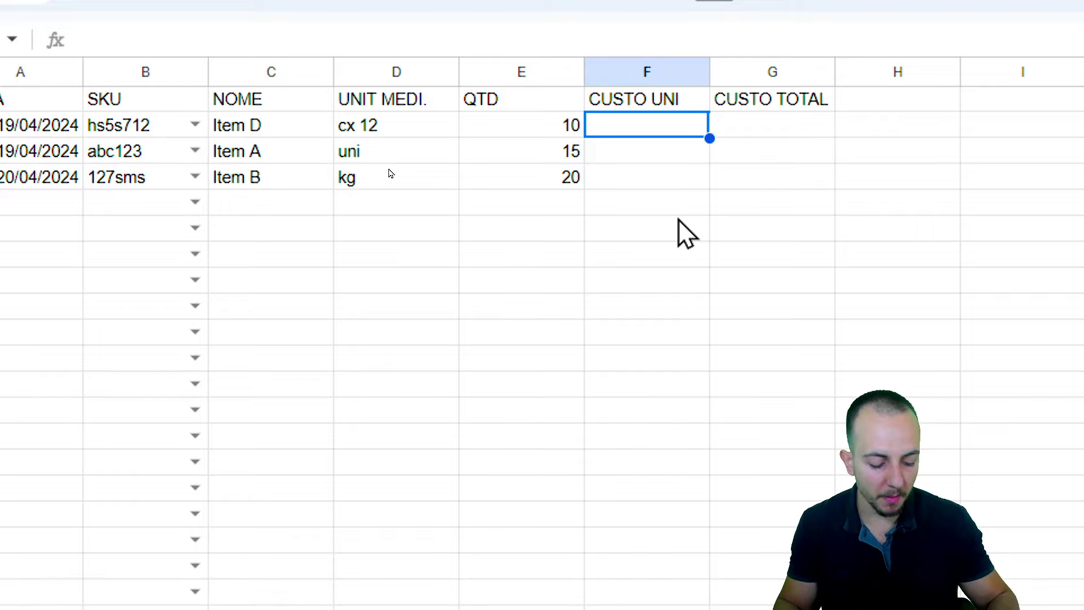
Enter the unit costs 9,99, 15 and 21,21 in cells F2 to F4
{"action": "type", "text": "9,99"}
{"action": "key", "text": "Return"}
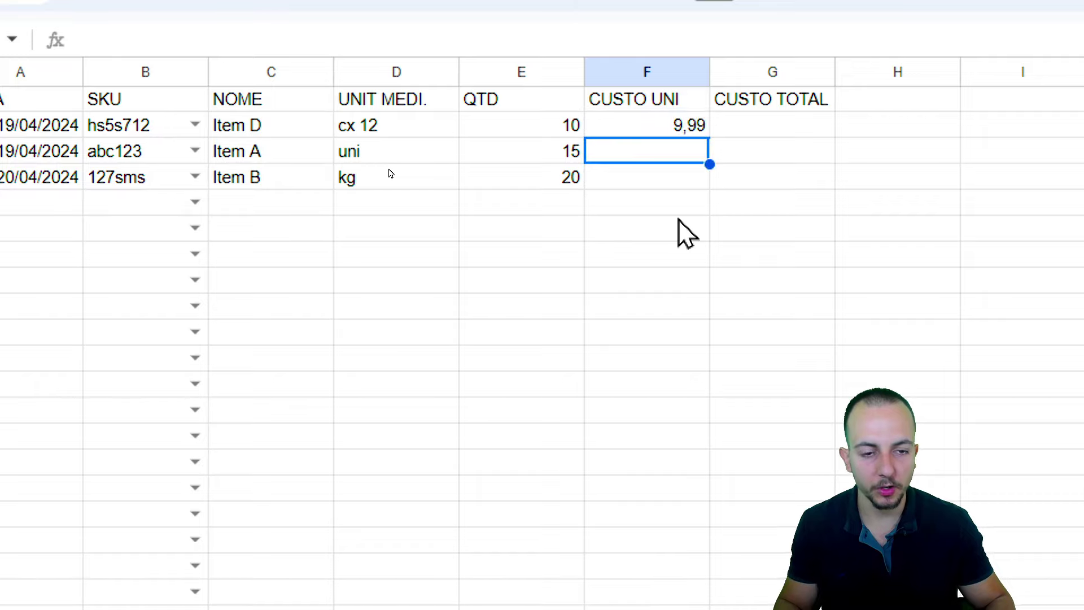
{"action": "type", "text": "15"}
{"action": "key", "text": "Return"}
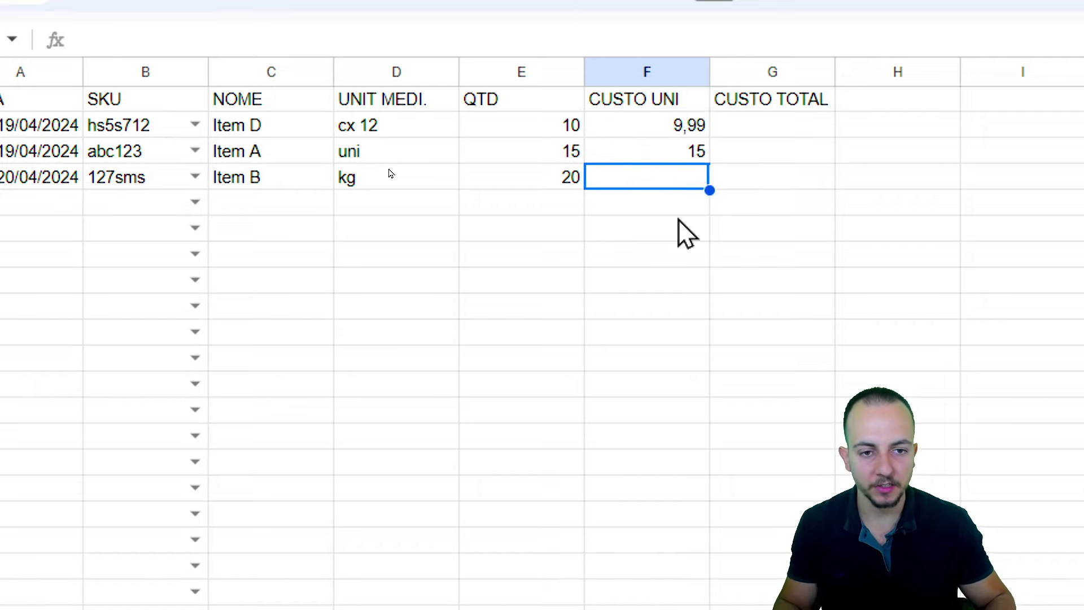
{"action": "type", "text": "21,2"}
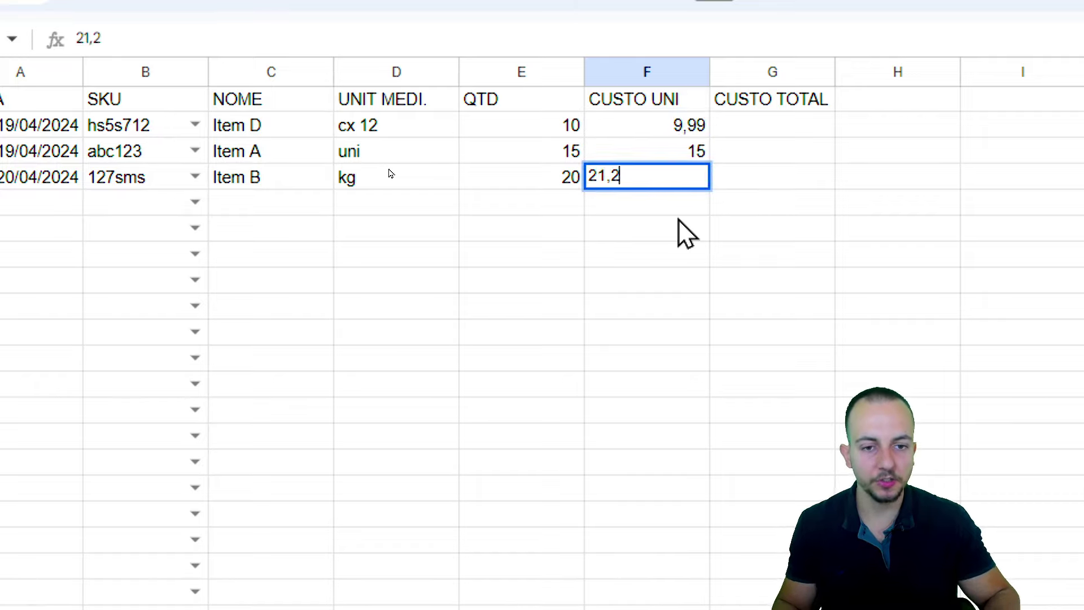
{"action": "type", "text": "1"}
{"action": "key", "text": "Return"}
Select the unit cost cells F2:F6 for formatting
{"action": "left_click_drag", "start_coordinate": [654, 133], "coordinate": [649, 403]}
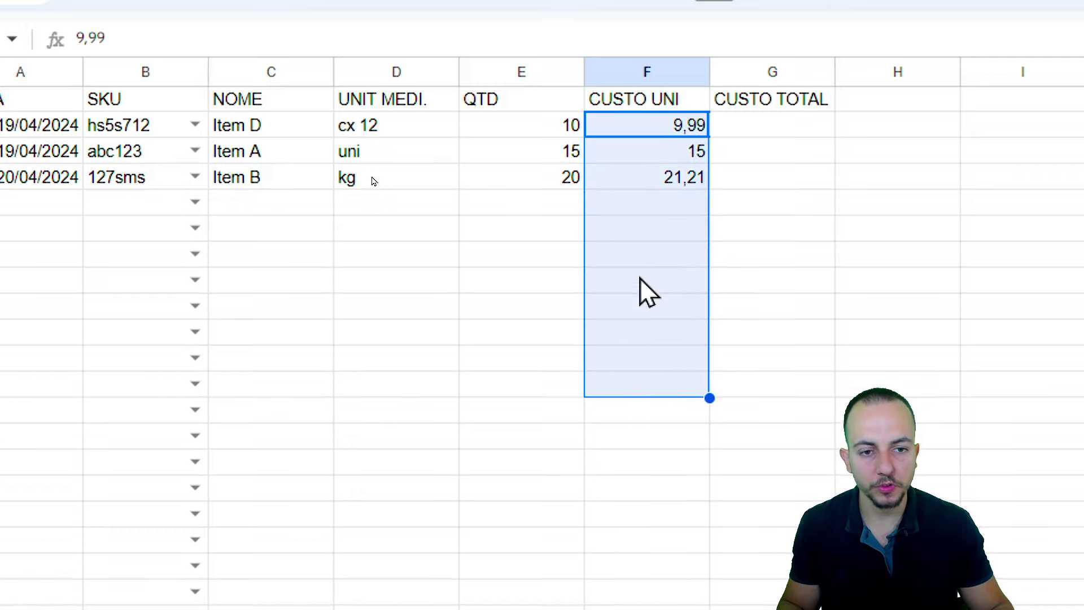
{"action": "left_click", "coordinate": [674, 136]}
{"action": "left_click_drag", "start_coordinate": [674, 136], "coordinate": [672, 226]}
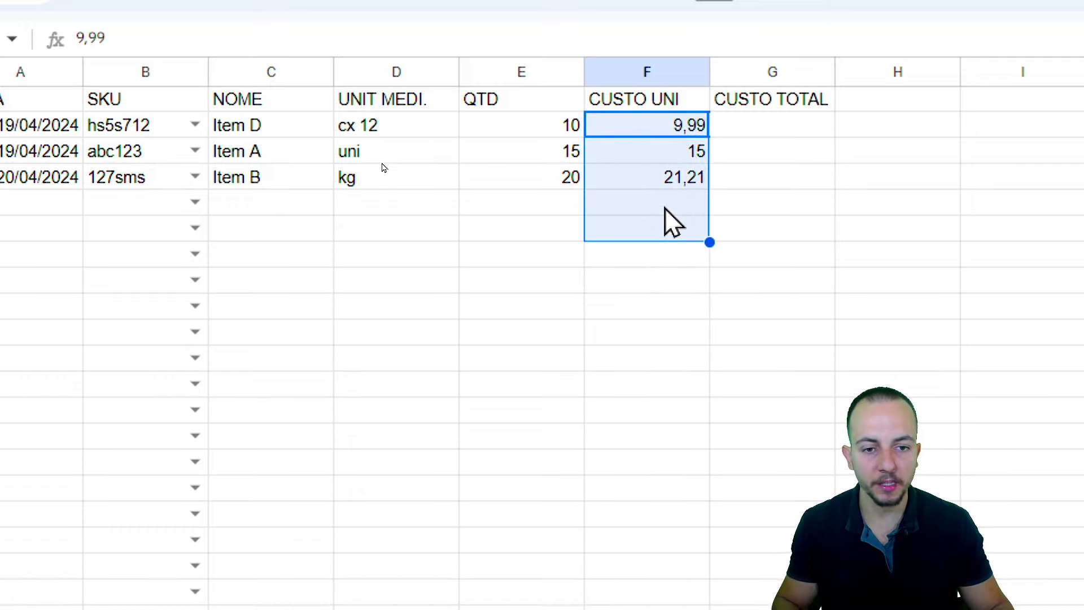
{"action": "mouse_move", "coordinate": [497, 333]}
{"action": "left_mouse_down"}
{"action": "mouse_move", "coordinate": [533, 341]}
{"action": "mouse_move", "coordinate": [557, 392]}
{"action": "left_mouse_up"}
{"action": "left_click_drag", "start_coordinate": [623, 282], "coordinate": [573, 394]}
{"action": "left_click_drag", "start_coordinate": [575, 263], "coordinate": [618, 418]}
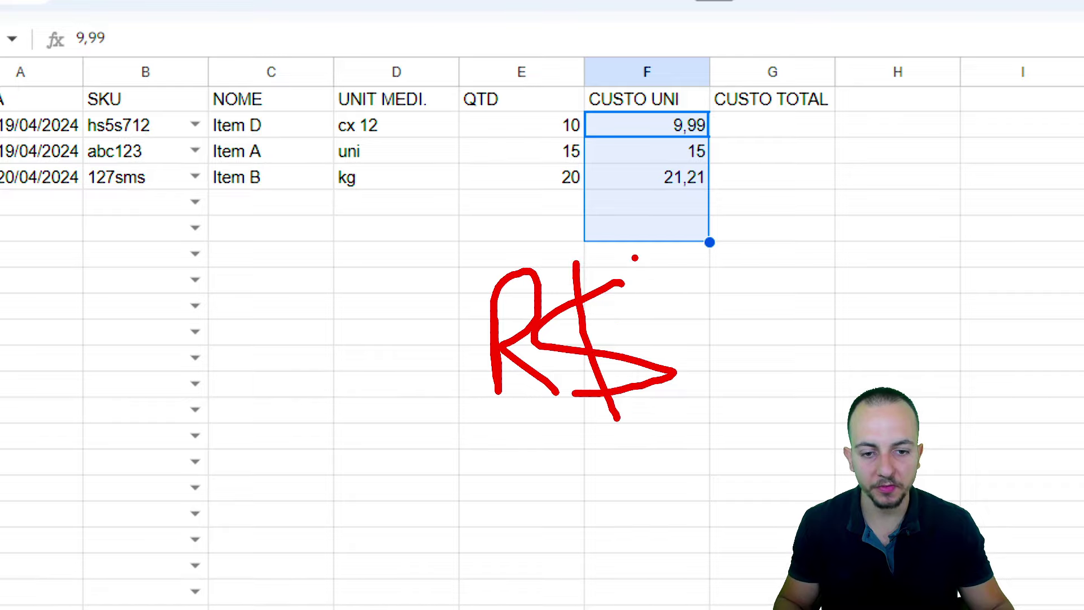
{"action": "left_click_drag", "start_coordinate": [635, 257], "coordinate": [673, 413]}
{"action": "left_click_drag", "start_coordinate": [662, 421], "coordinate": [489, 457]}
{"action": "key", "text": "Escape"}
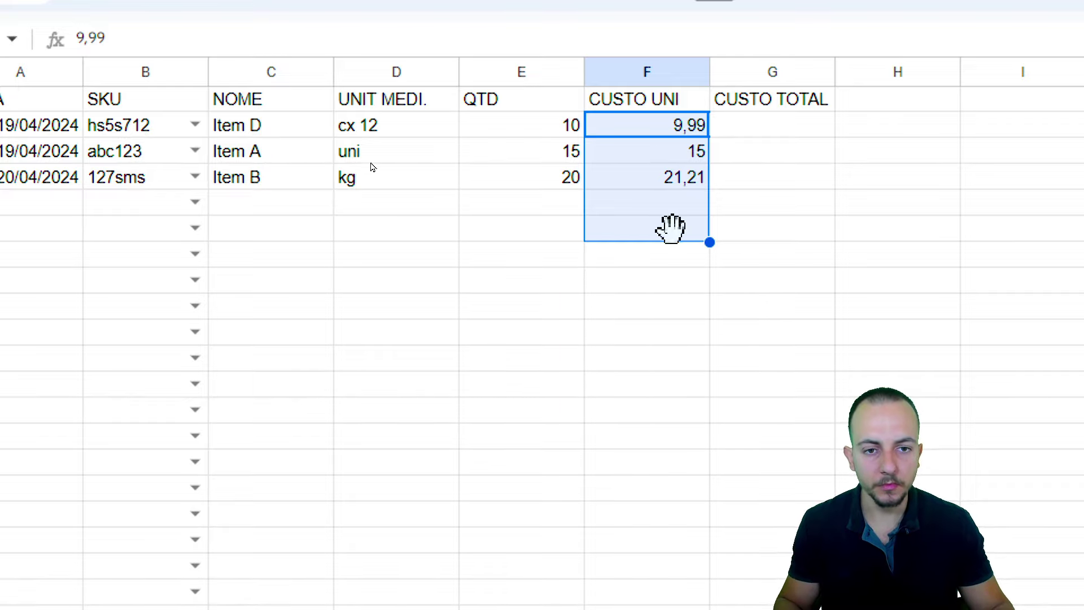
Format columns F and G (CUSTO UNI, CUSTO TOTAL) as Real brasileiro currency
{"action": "left_click", "coordinate": [636, 79]}
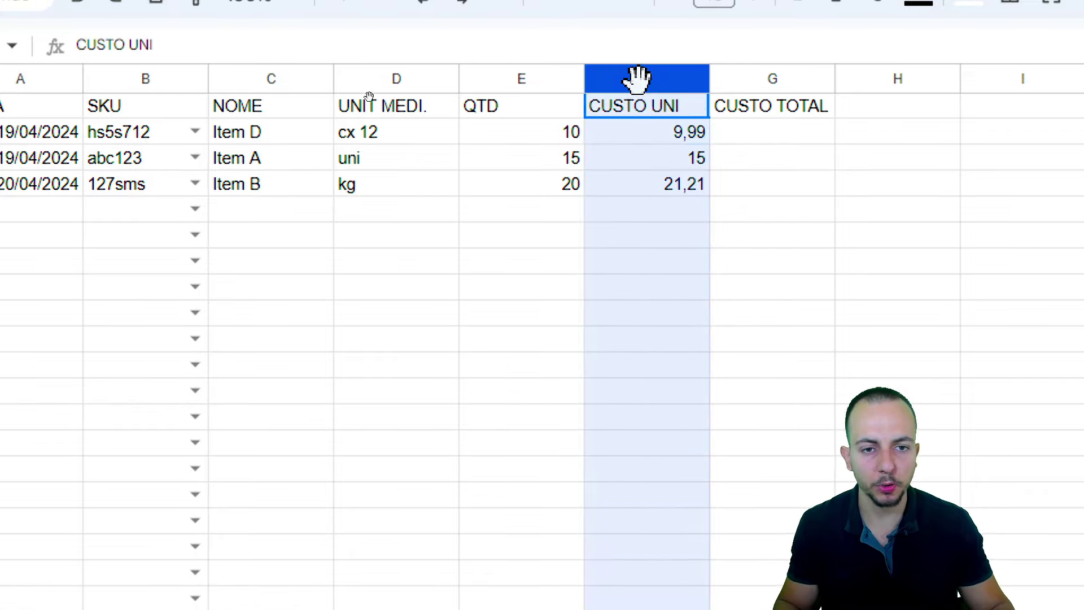
{"action": "left_click", "coordinate": [768, 79], "text": "shift"}
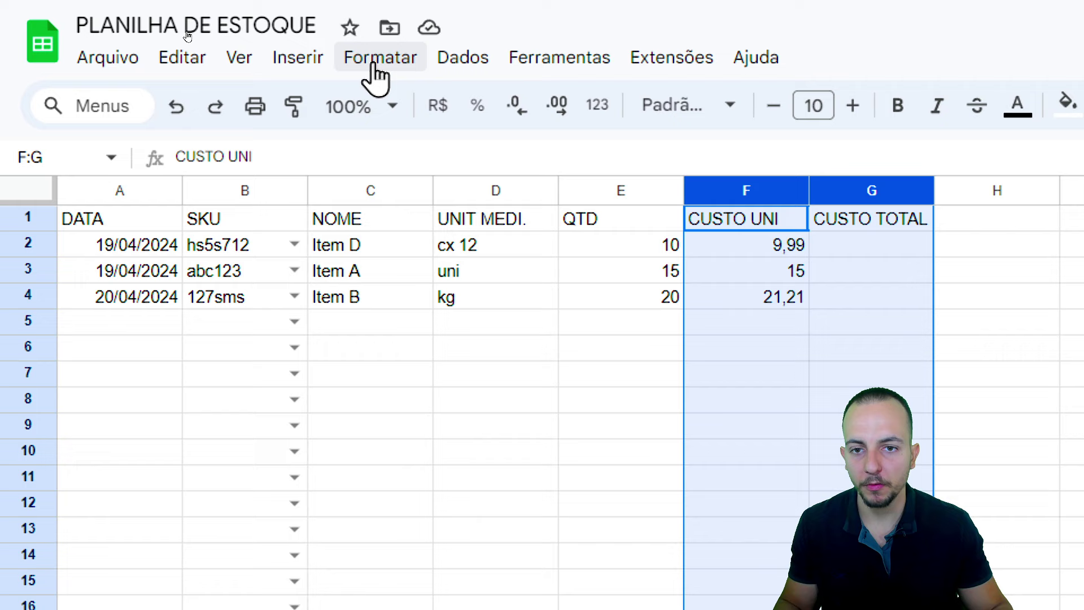
{"action": "left_click", "coordinate": [376, 62]}
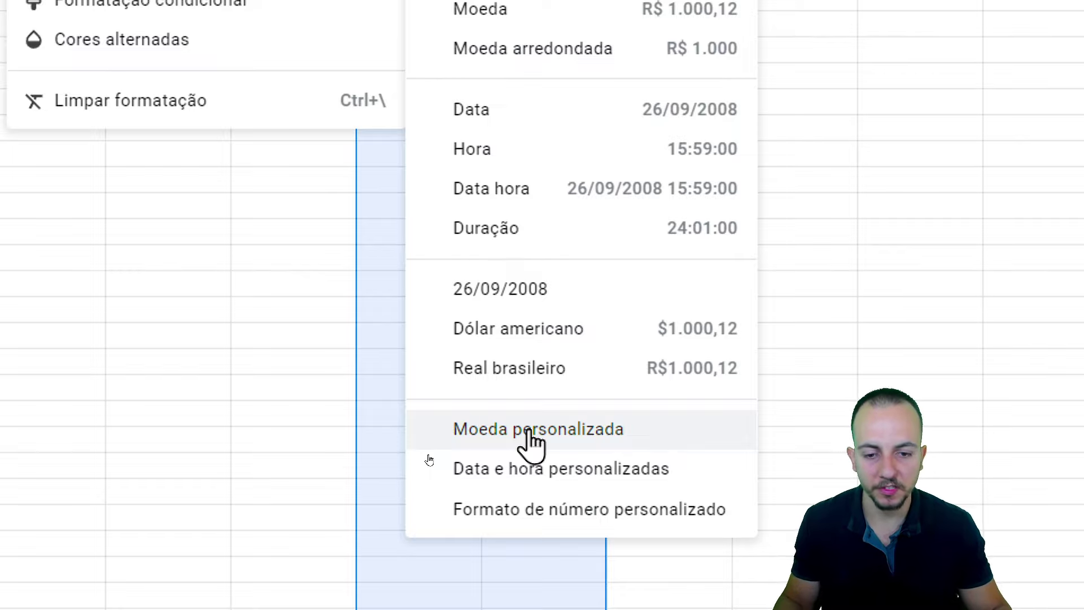
{"action": "left_click", "coordinate": [517, 368]}
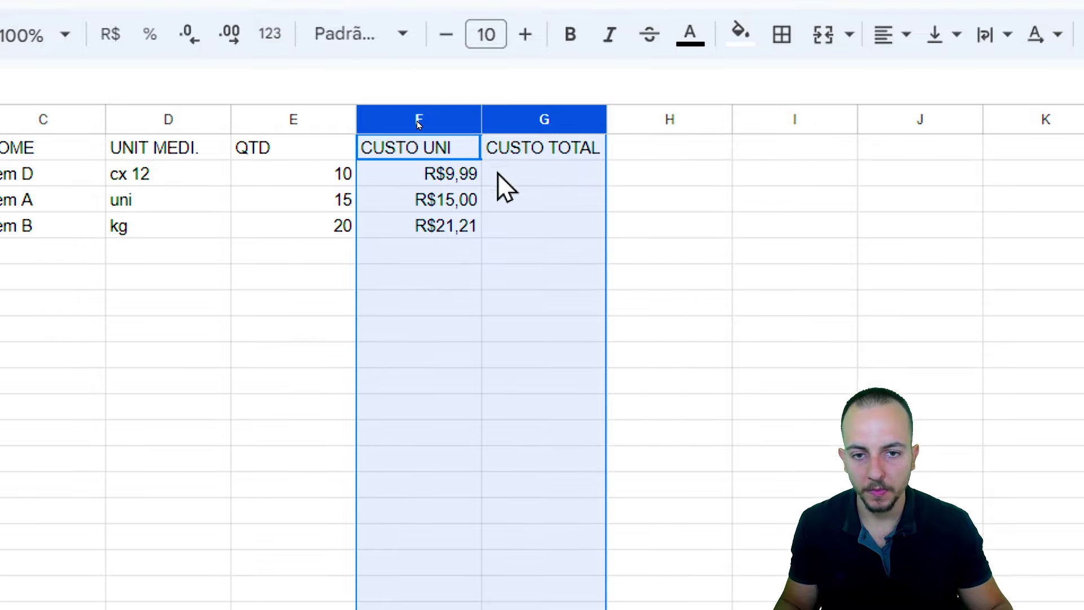
Enter =F2*E2 in G2 and autofill G3:G4, giving R$99,90, R$225,00 and R$424,20
{"action": "left_click", "coordinate": [536, 161]}
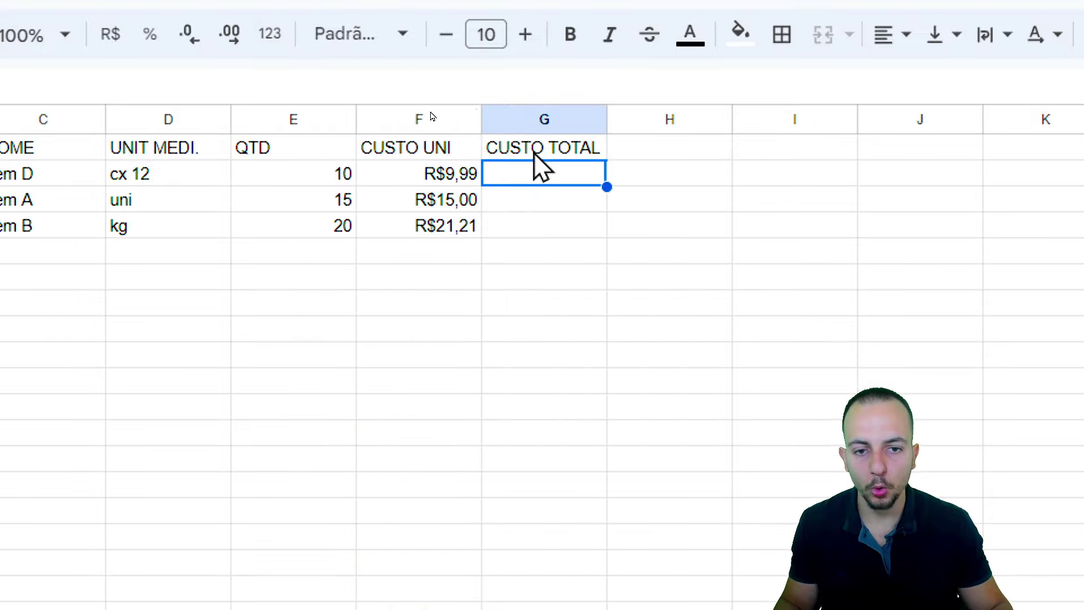
{"action": "type", "text": "="}
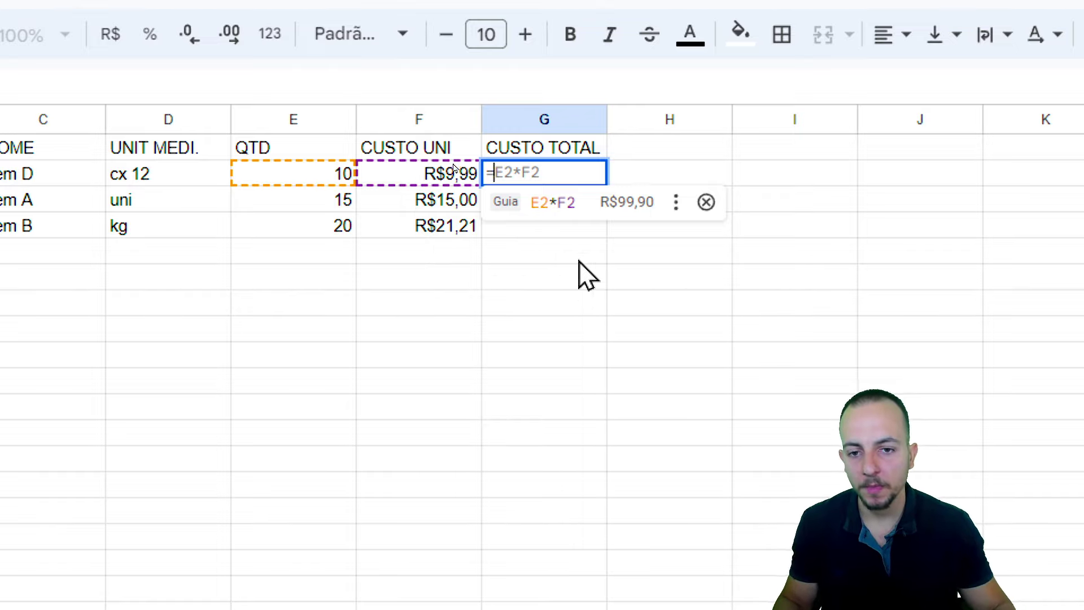
{"action": "left_click", "coordinate": [379, 172]}
{"action": "type", "text": "*"}
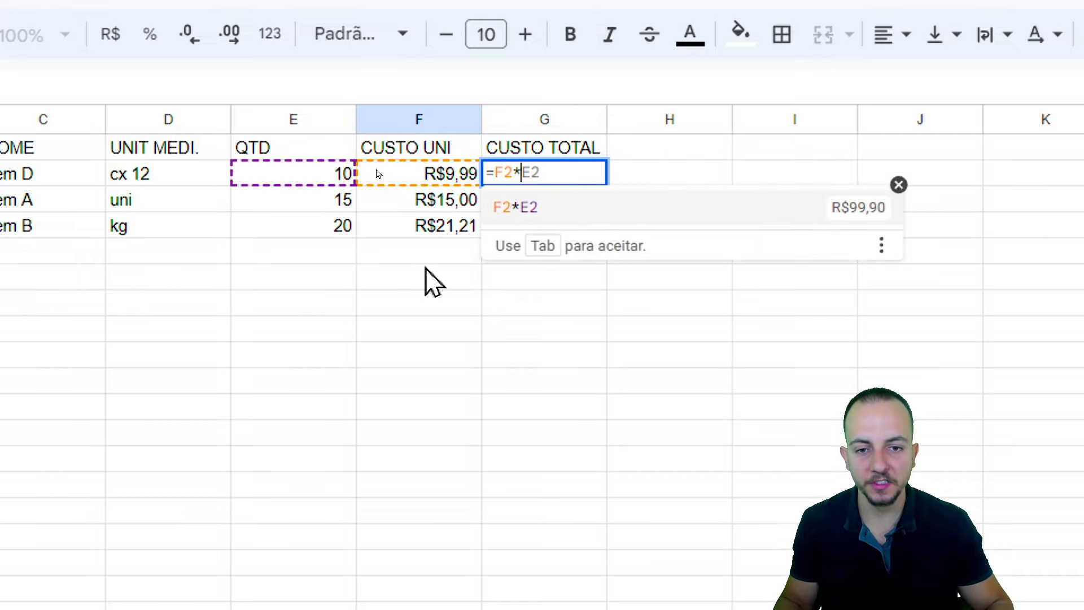
{"action": "left_click", "coordinate": [295, 180]}
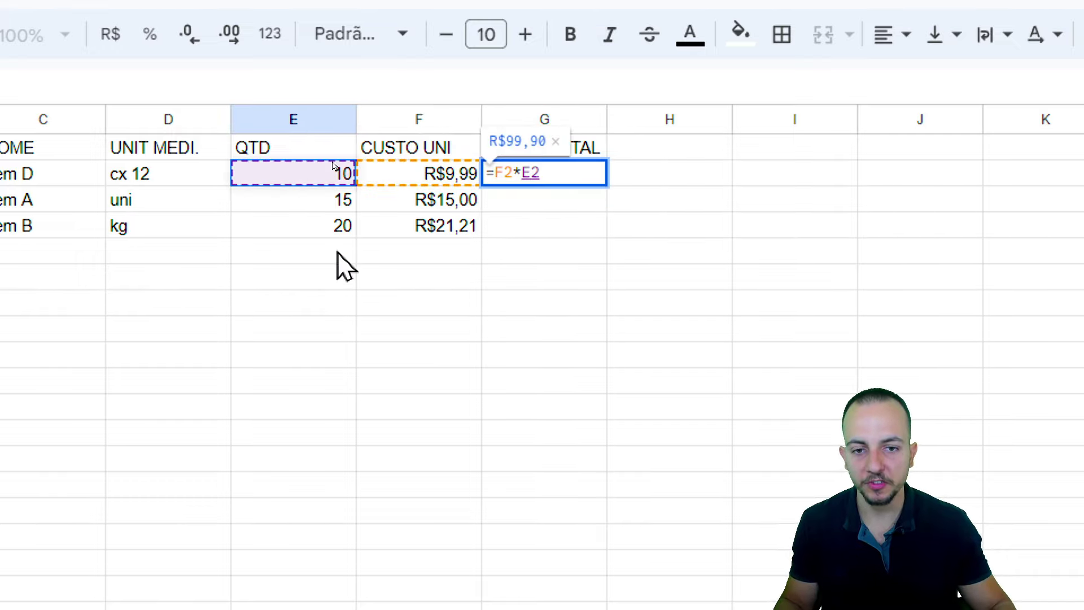
{"action": "key", "text": "Return"}
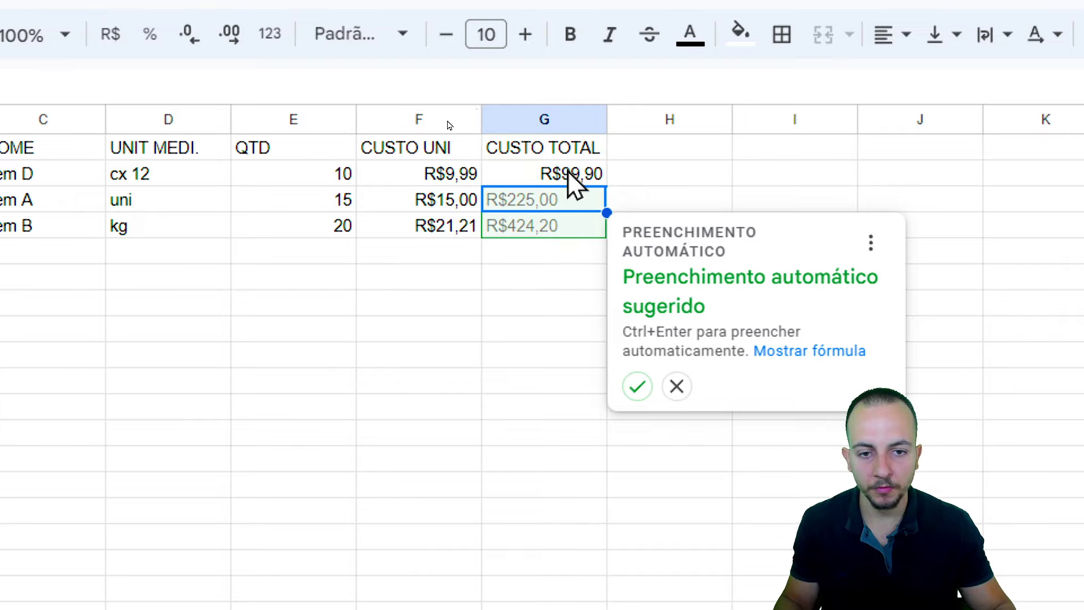
{"action": "left_click", "coordinate": [567, 173]}
{"action": "left_click_drag", "start_coordinate": [604, 184], "coordinate": [598, 228]}
{"action": "left_click", "coordinate": [574, 282]}
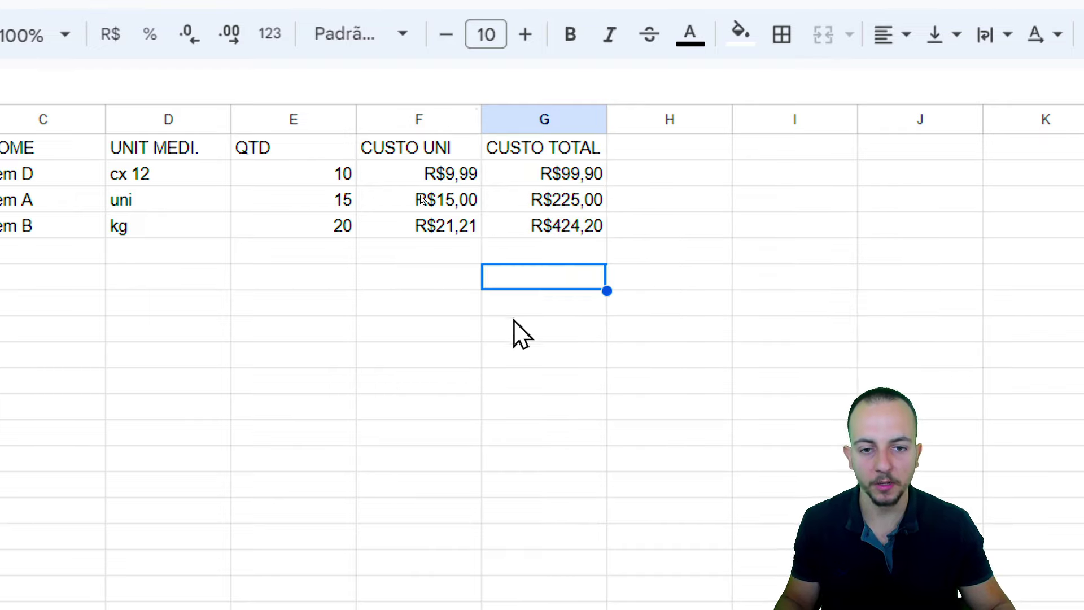
Copy the total formula from G4 down to the bottom of column G with Ctrl+D
{"action": "left_click", "coordinate": [542, 200]}
{"action": "left_click", "coordinate": [540, 175]}
{"action": "left_click_drag", "start_coordinate": [537, 191], "coordinate": [568, 457]}
{"action": "left_click", "coordinate": [564, 232]}
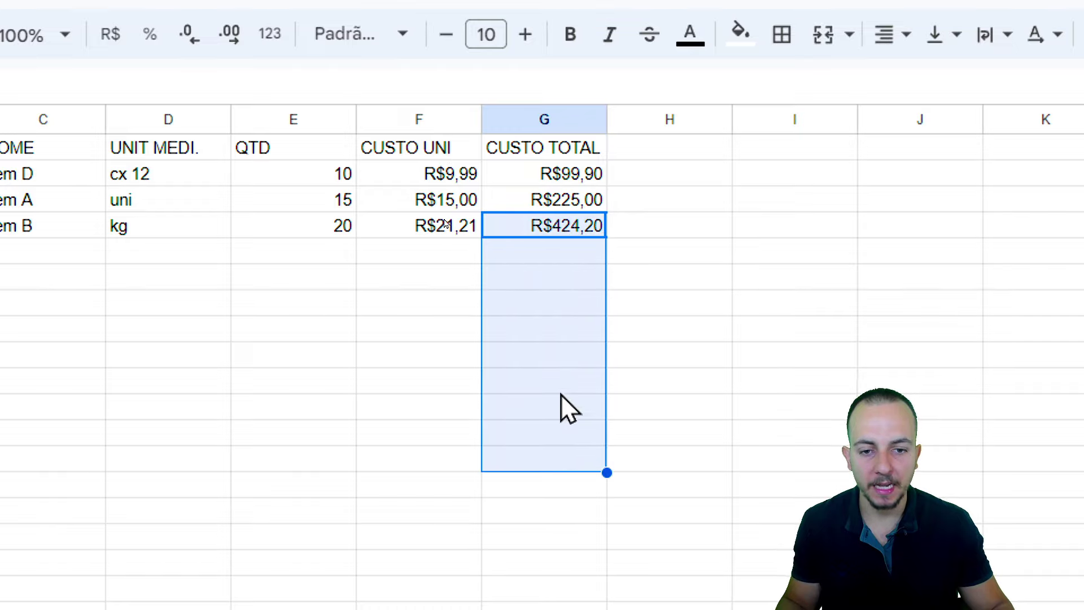
{"action": "left_click", "coordinate": [543, 248]}
{"action": "left_click_drag", "start_coordinate": [395, 251], "coordinate": [414, 472]}
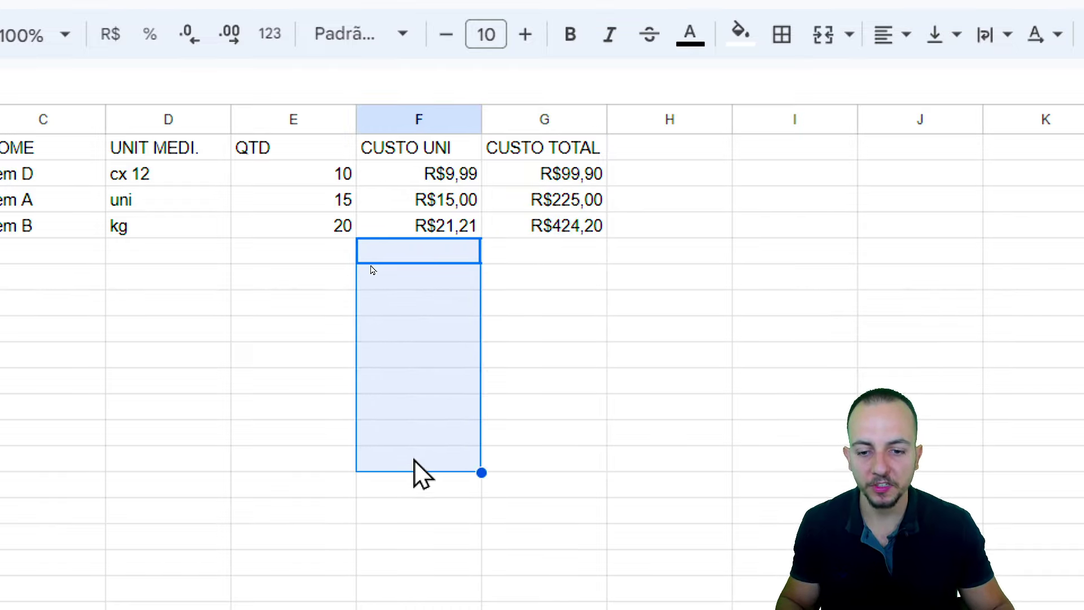
{"action": "left_click_drag", "start_coordinate": [559, 229], "coordinate": [545, 432]}
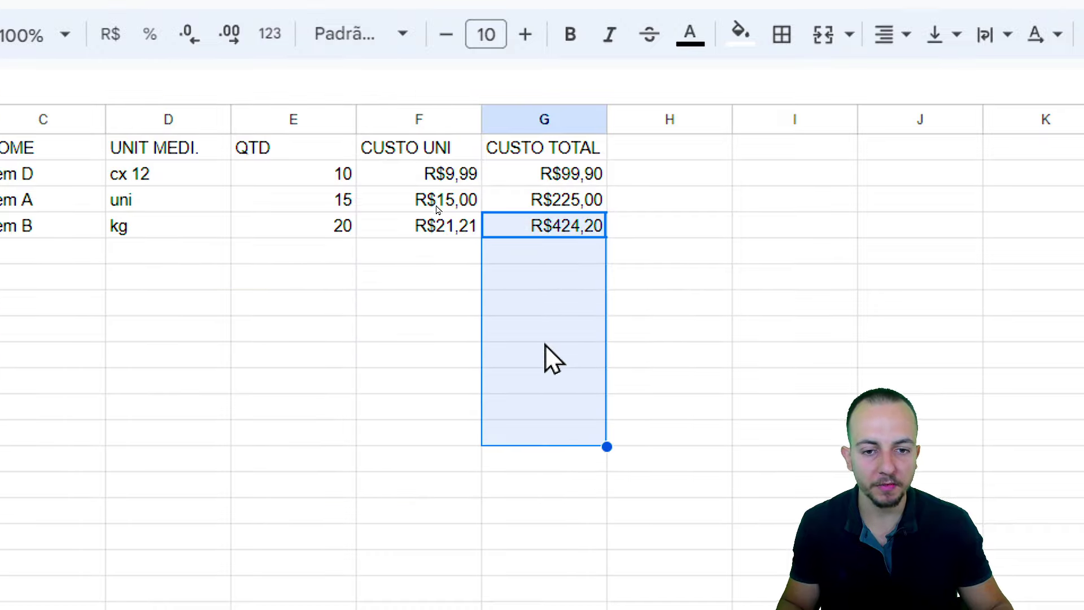
{"action": "left_click", "coordinate": [537, 226]}
{"action": "key", "text": "ctrl+shift+Down"}
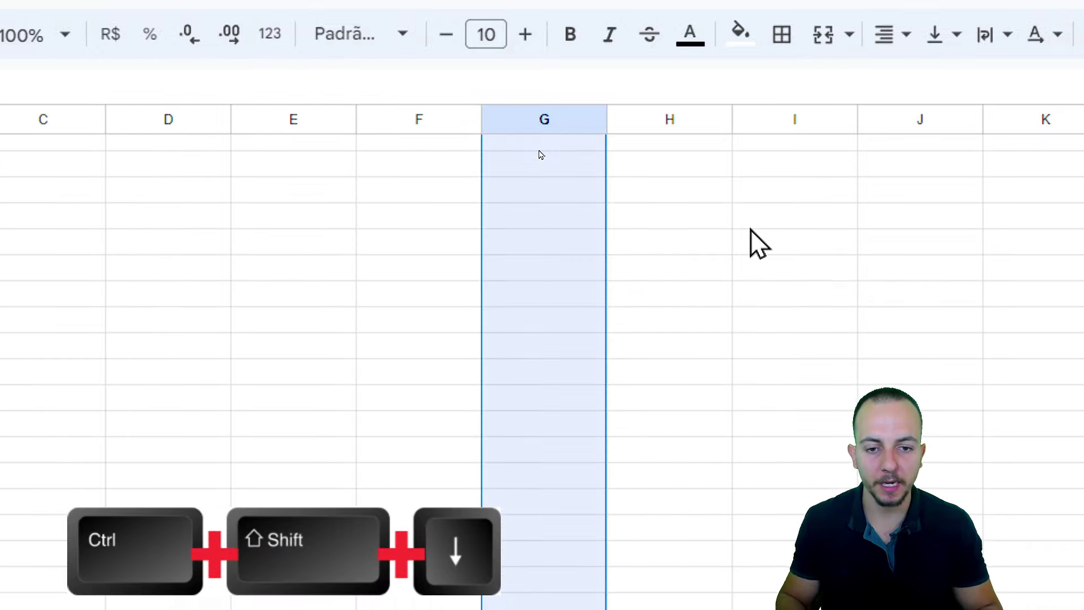
{"action": "key", "text": "ctrl+d"}
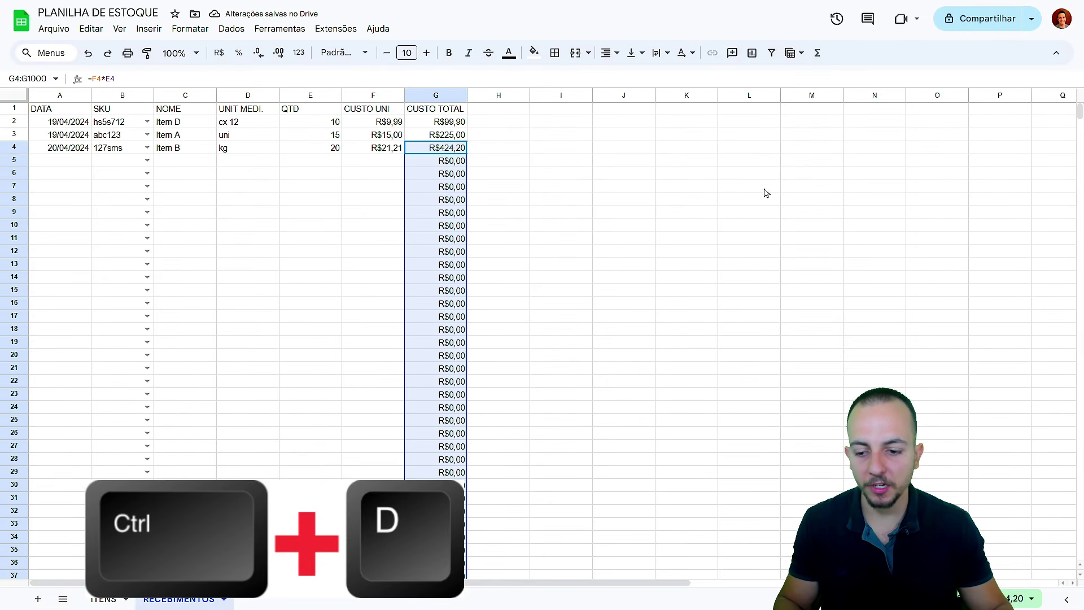
{"action": "left_click", "coordinate": [76, 112]}
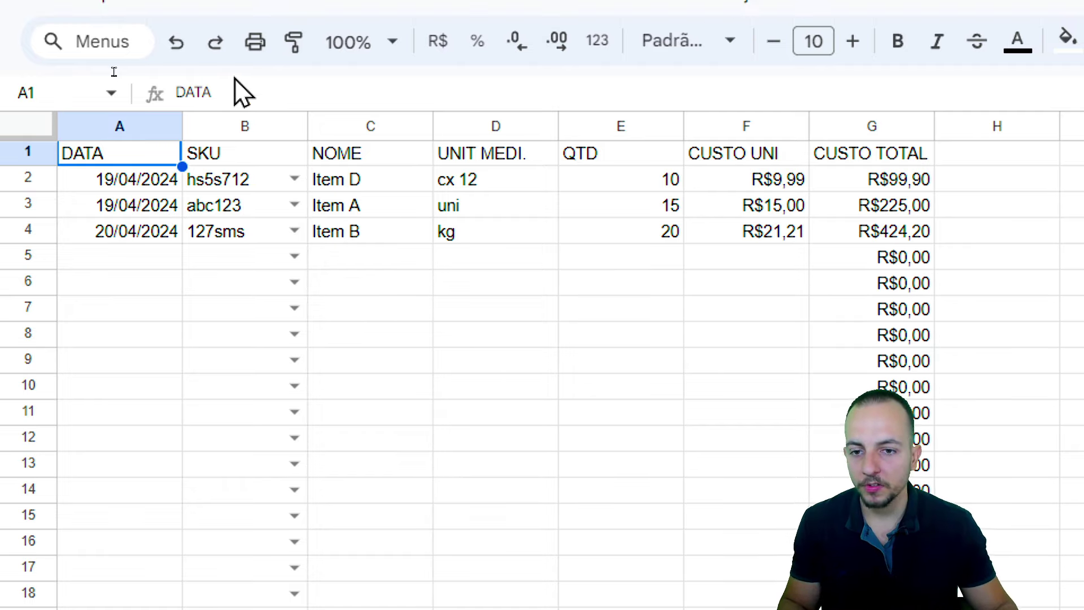
Centre columns A through G horizontally and vertically (Meio)
{"action": "left_click_drag", "start_coordinate": [127, 126], "coordinate": [854, 125]}
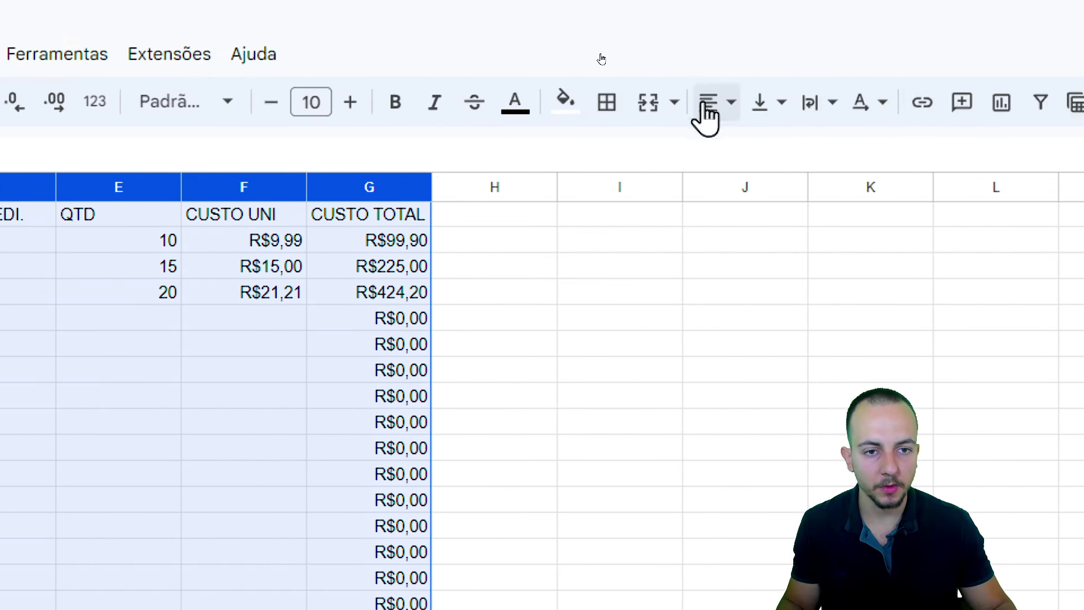
{"action": "left_click", "coordinate": [709, 102]}
{"action": "left_click", "coordinate": [756, 147]}
{"action": "left_click", "coordinate": [762, 102]}
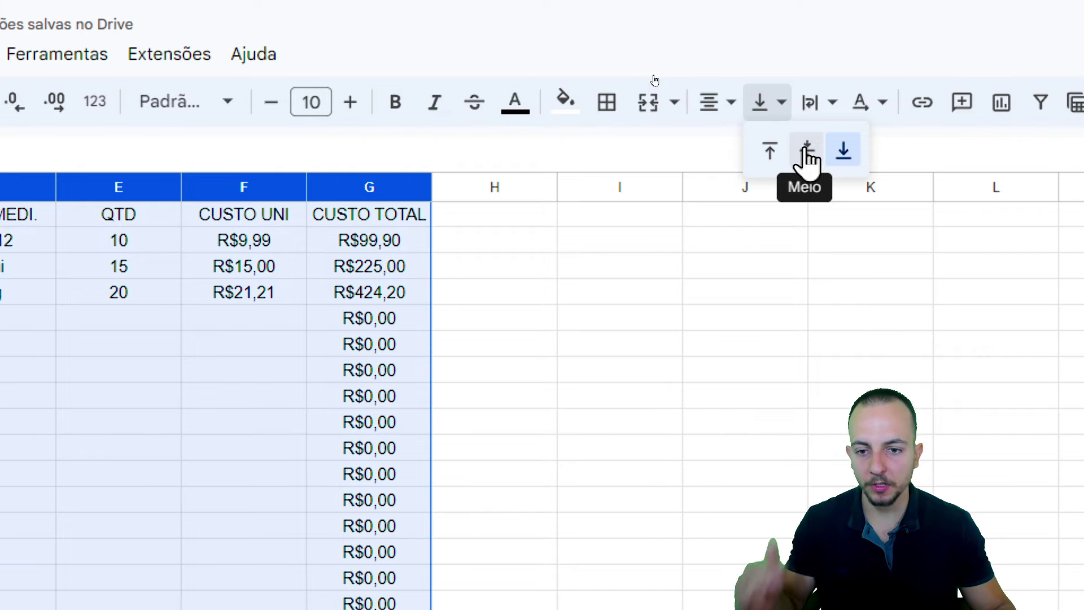
{"action": "left_click", "coordinate": [807, 151]}
Give header row A1:G1 a dark purple fill with white bold text
{"action": "left_click_drag", "start_coordinate": [144, 223], "coordinate": [834, 208]}
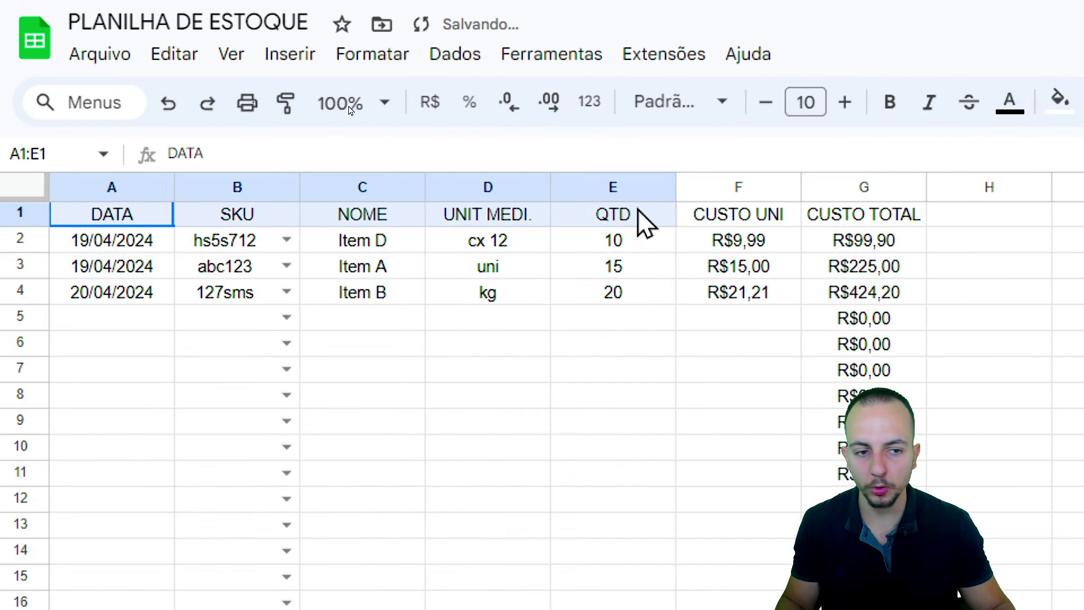
{"action": "left_click", "coordinate": [507, 102]}
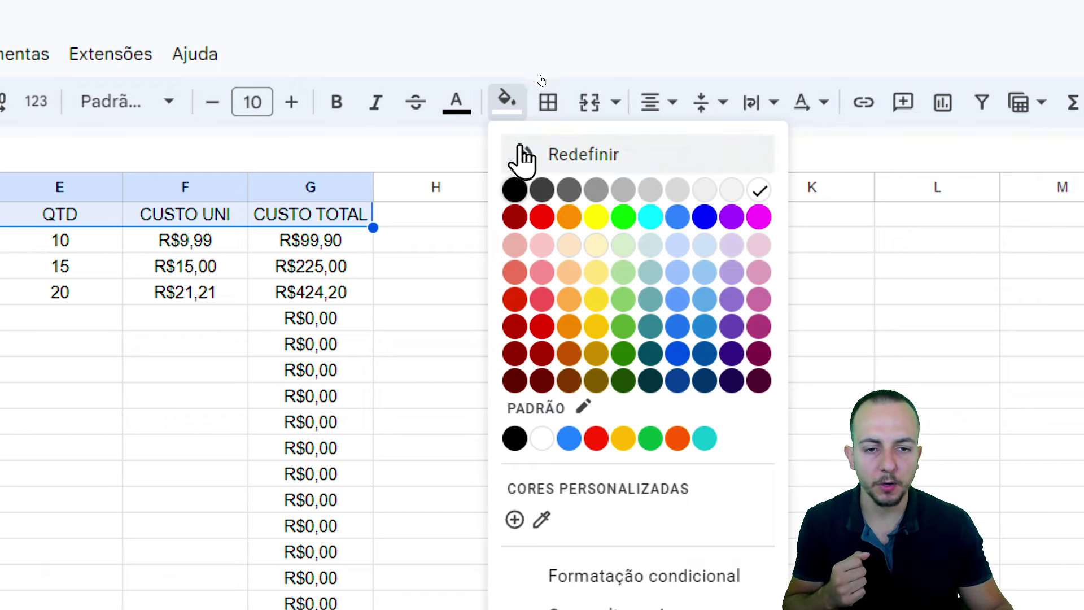
{"action": "left_click", "coordinate": [732, 355]}
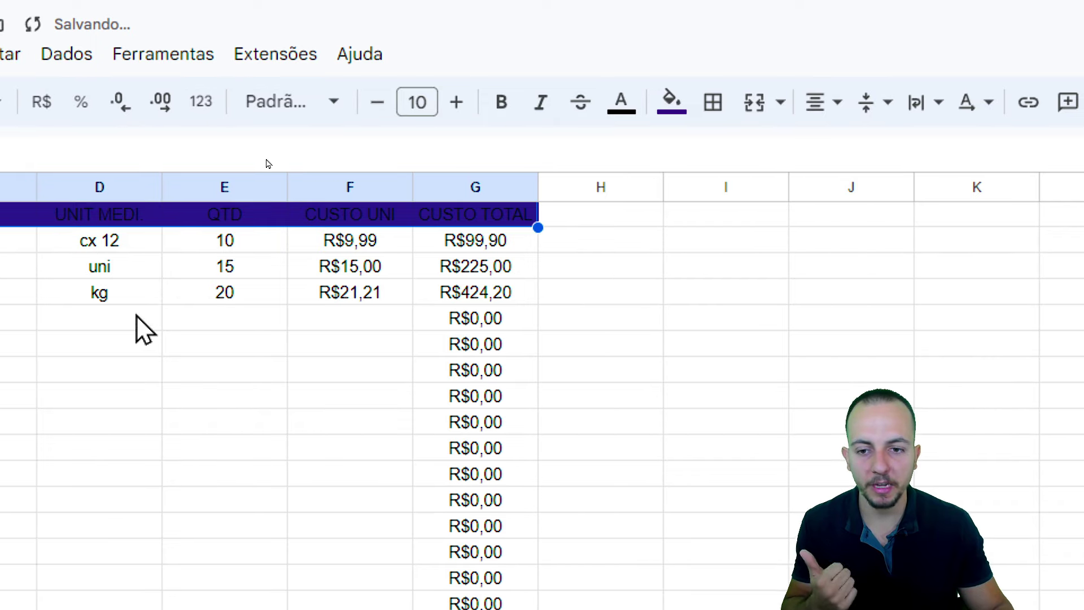
{"action": "left_click", "coordinate": [621, 103]}
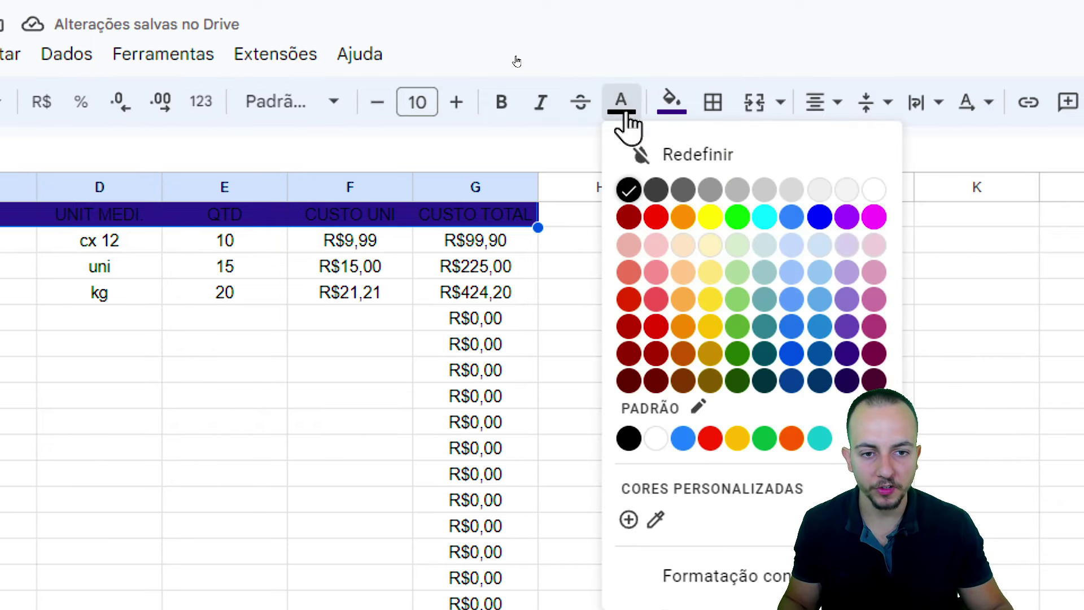
{"action": "left_click", "coordinate": [874, 189]}
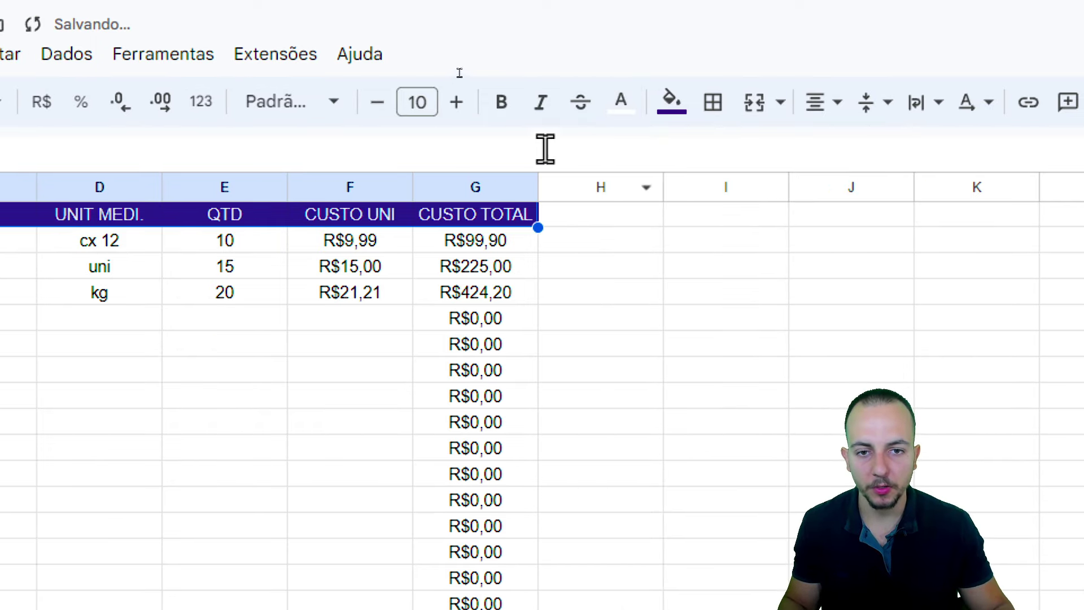
{"action": "left_click", "coordinate": [501, 103]}
{"action": "left_click", "coordinate": [372, 268]}
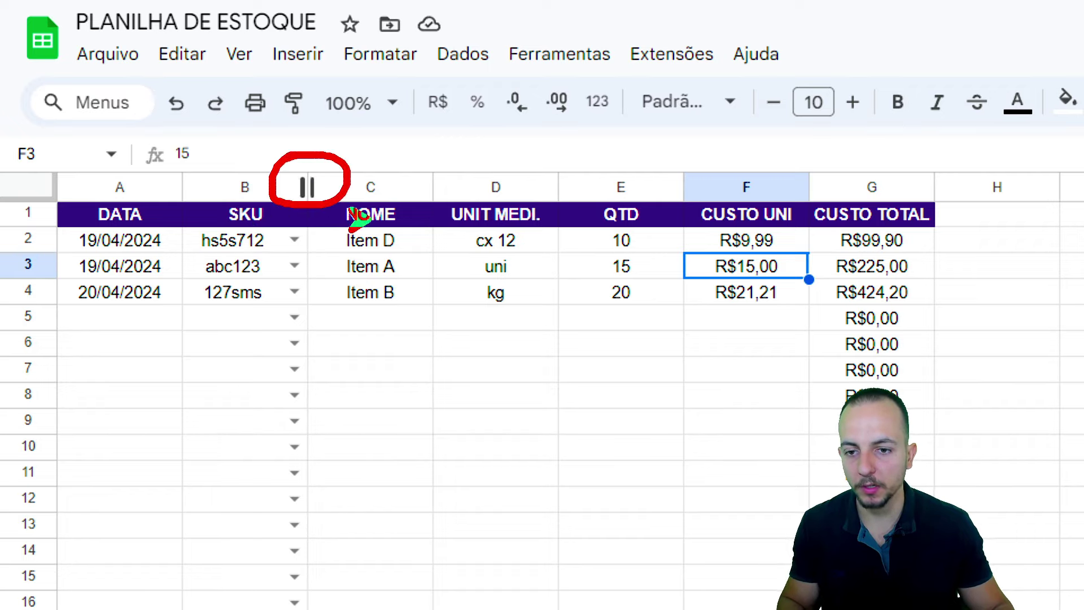
Widen column B (SKU) and column C (NOME) by dragging their header borders right
{"action": "left_click_drag", "start_coordinate": [311, 182], "coordinate": [355, 182]}
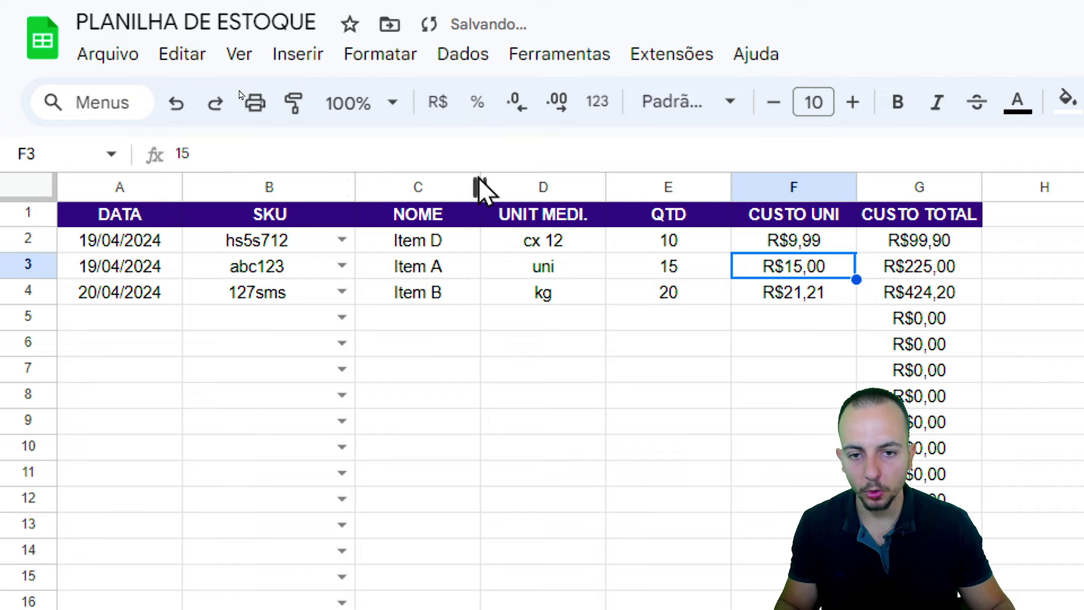
{"action": "left_click_drag", "start_coordinate": [480, 187], "coordinate": [562, 187]}
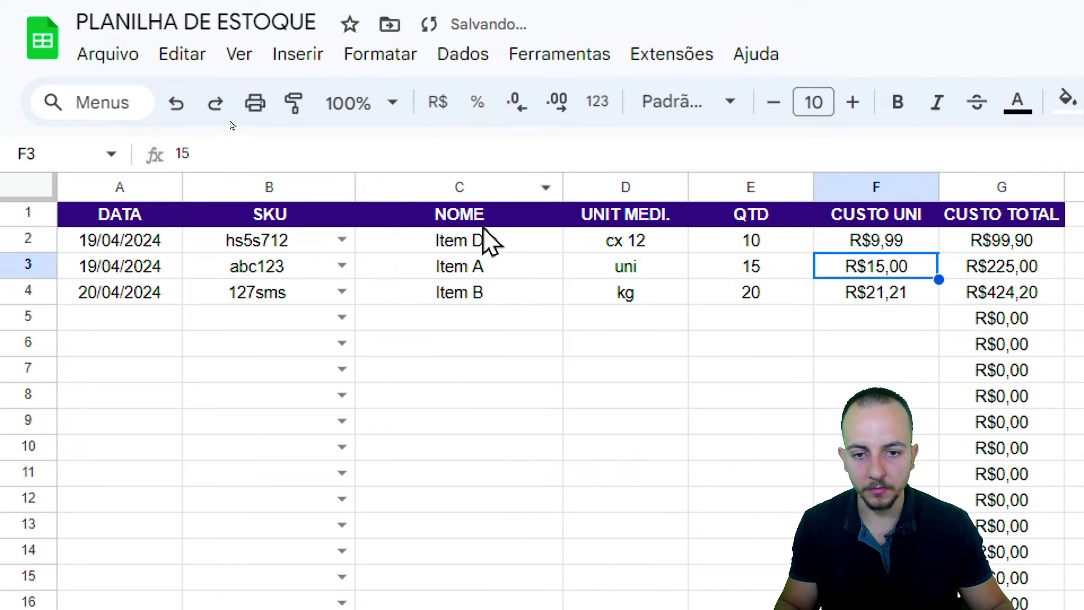
{"action": "left_click", "coordinate": [82, 220]}
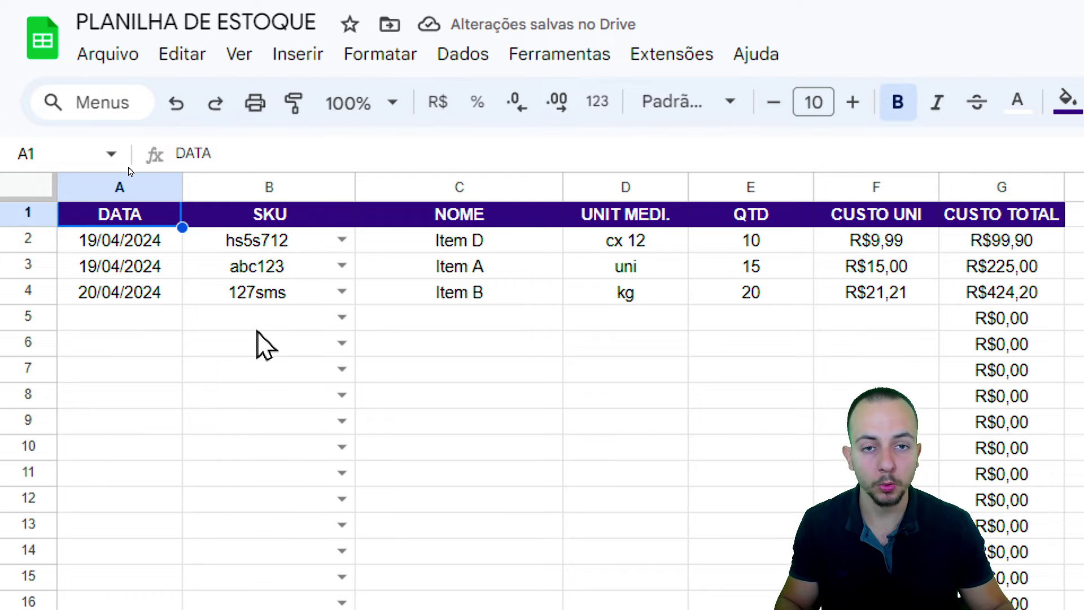
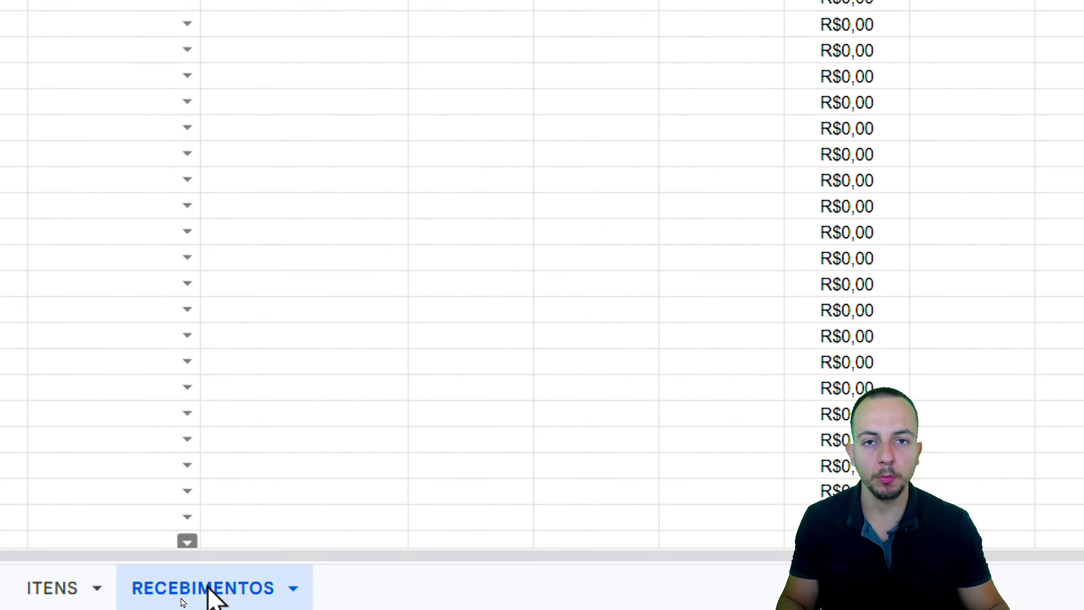
Duplicate the RECEBIMENTOS sheet and rename the copy VENDAS
{"action": "right_click", "coordinate": [208, 587]}
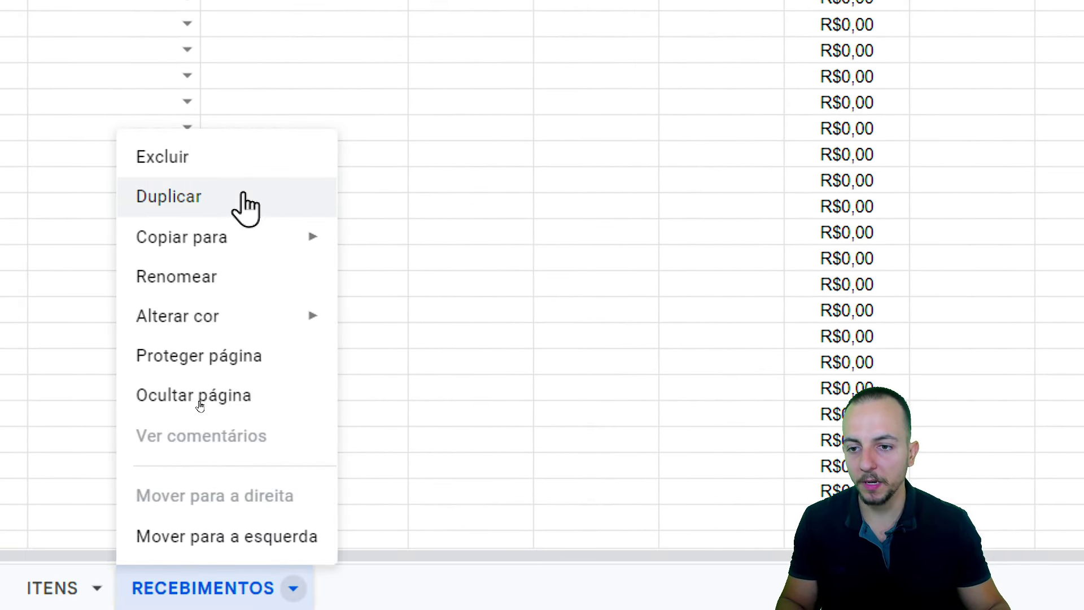
{"action": "left_click", "coordinate": [245, 208]}
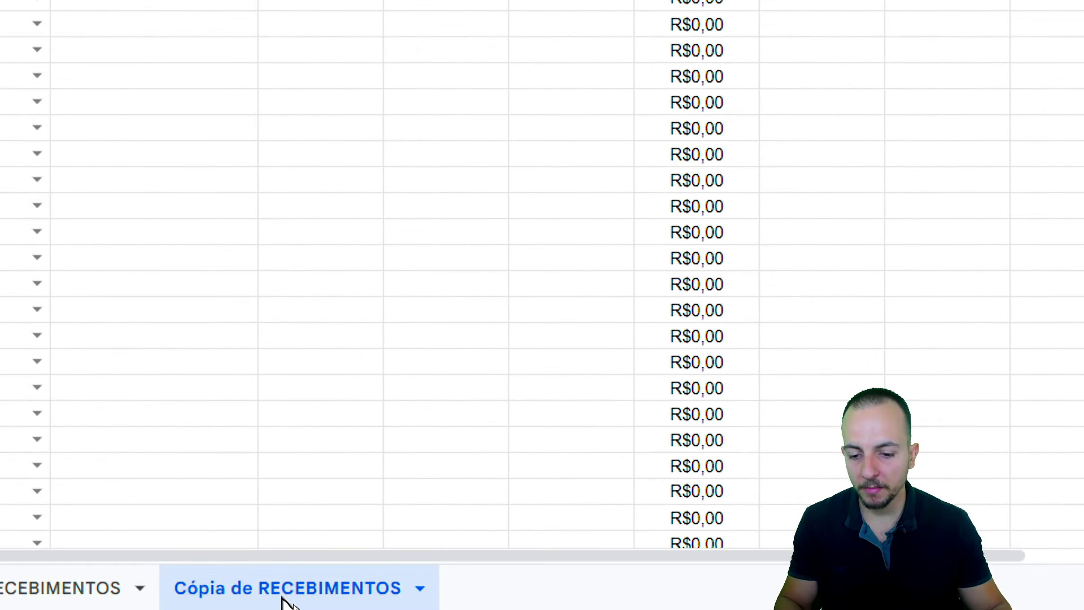
{"action": "right_click", "coordinate": [285, 601]}
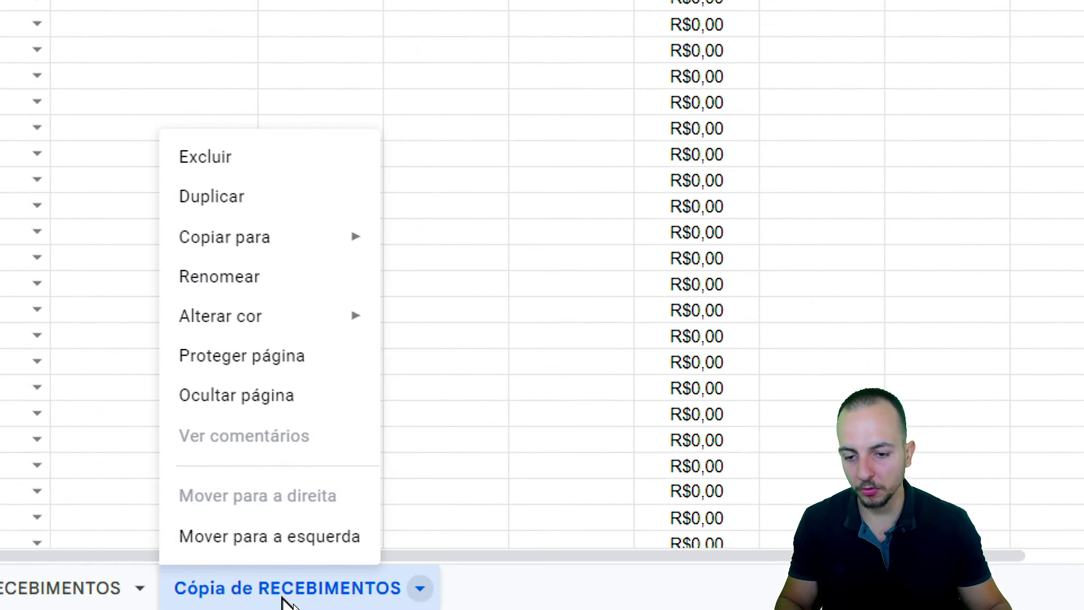
{"action": "left_click", "coordinate": [271, 276]}
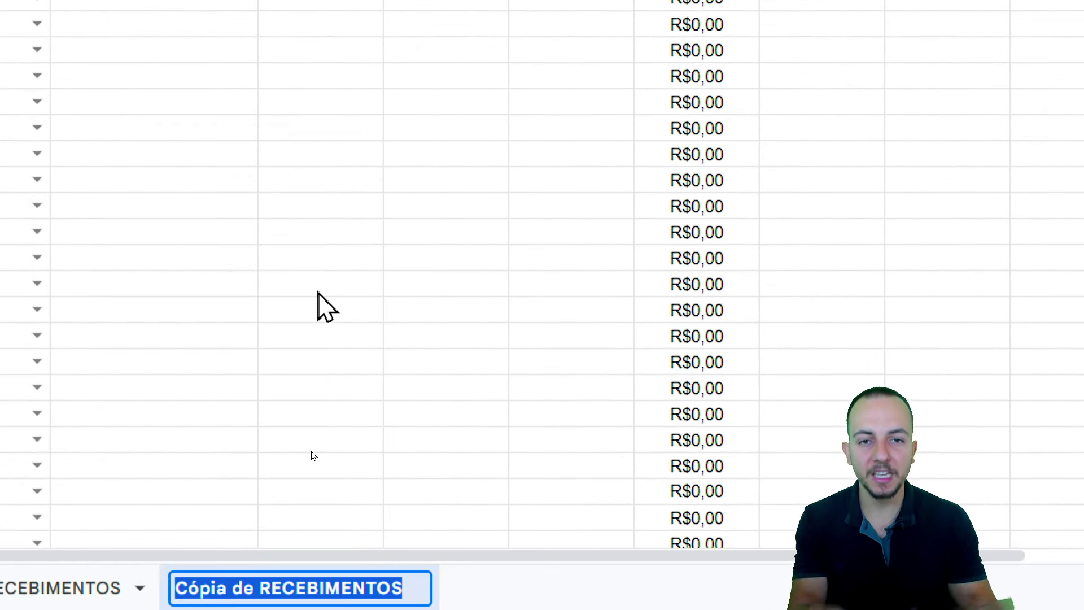
{"action": "type", "text": "VENDAS"}
Fill the header cells A1:G1 with green
{"action": "left_click_drag", "start_coordinate": [130, 99], "coordinate": [954, 101]}
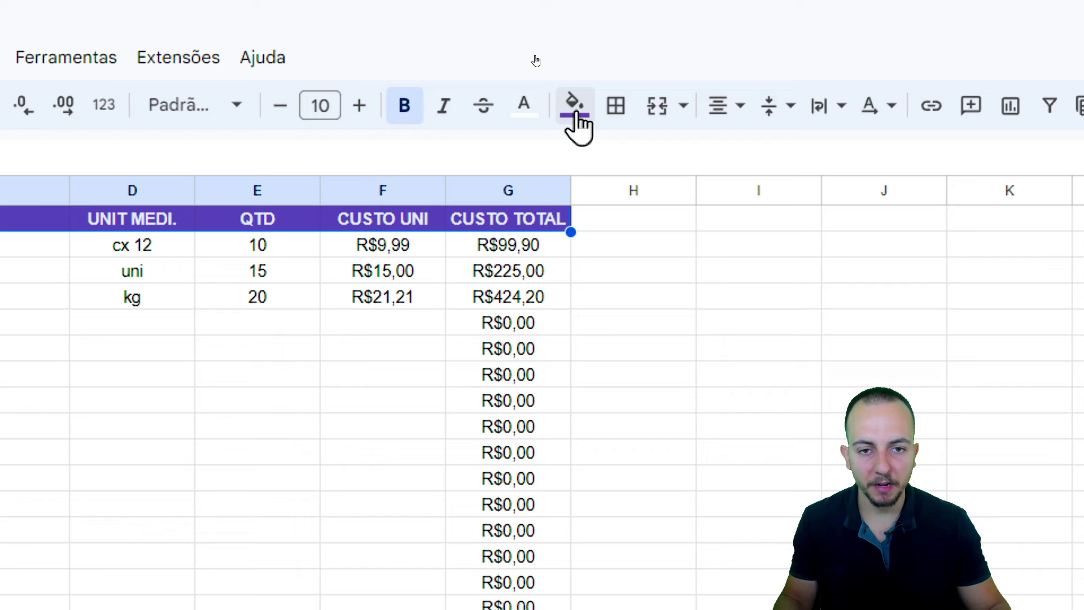
{"action": "left_click", "coordinate": [577, 114]}
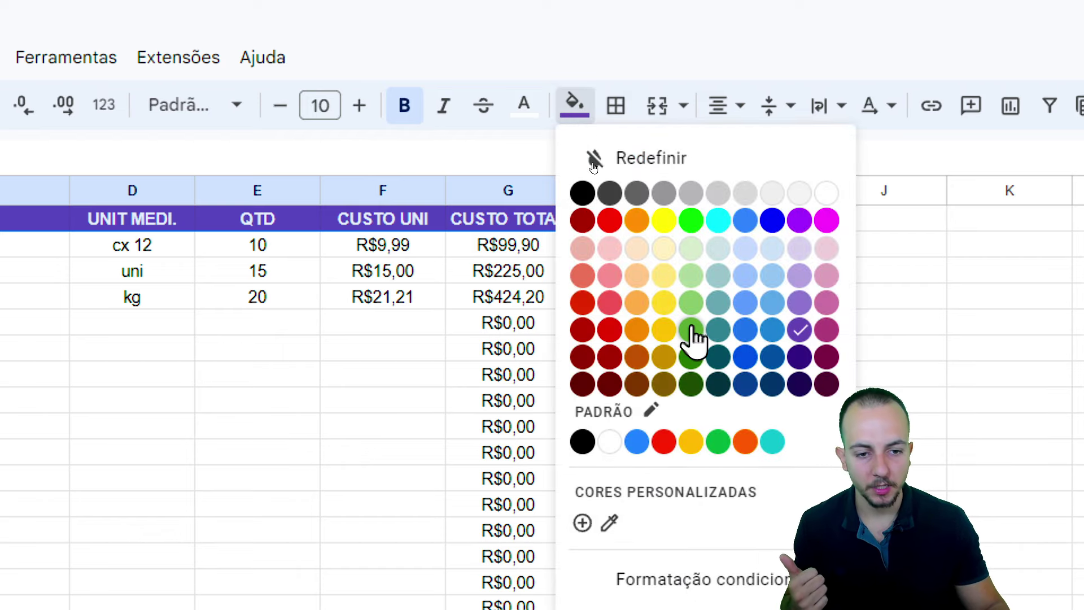
{"action": "left_click", "coordinate": [691, 330]}
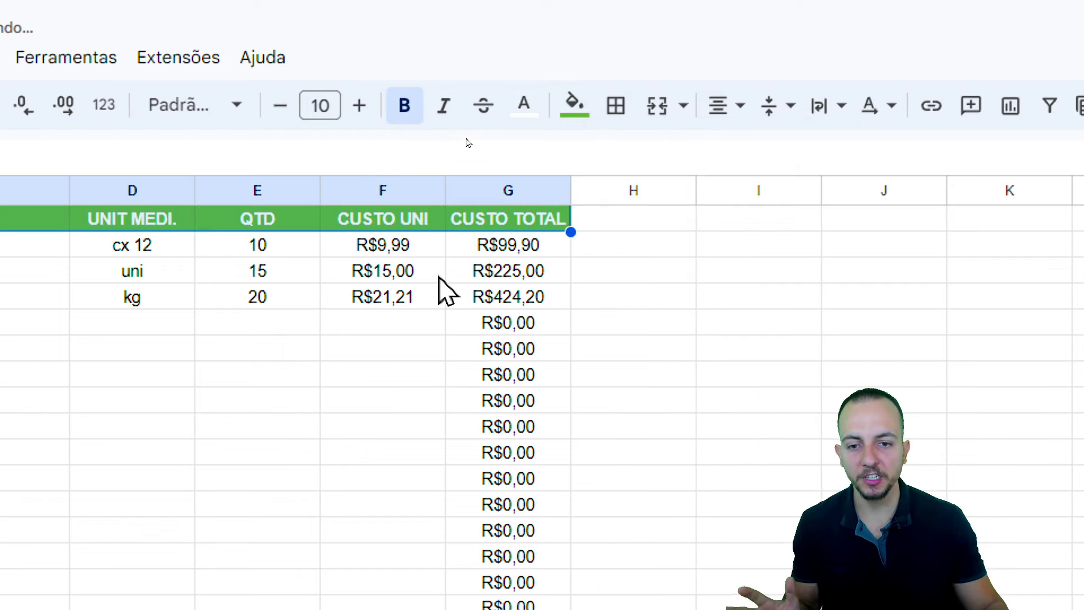
{"action": "left_click", "coordinate": [272, 281]}
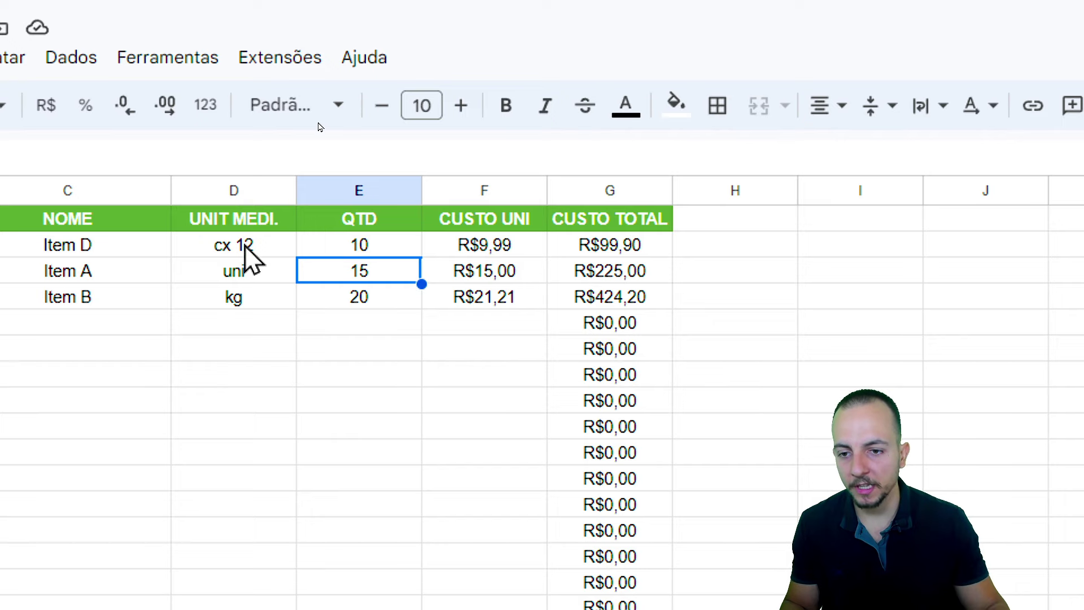
Choose SKU a11s22a55q6 in B4 and check the looked-up name and unit in C4 and D4
{"action": "left_click", "coordinate": [253, 295]}
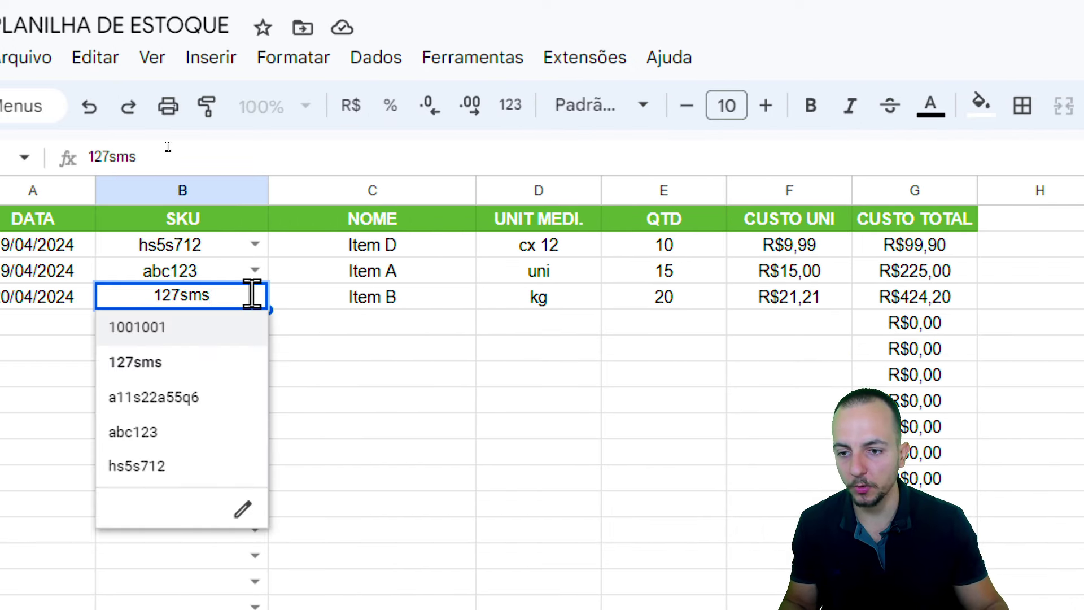
{"action": "left_click", "coordinate": [178, 398]}
{"action": "left_click", "coordinate": [402, 295]}
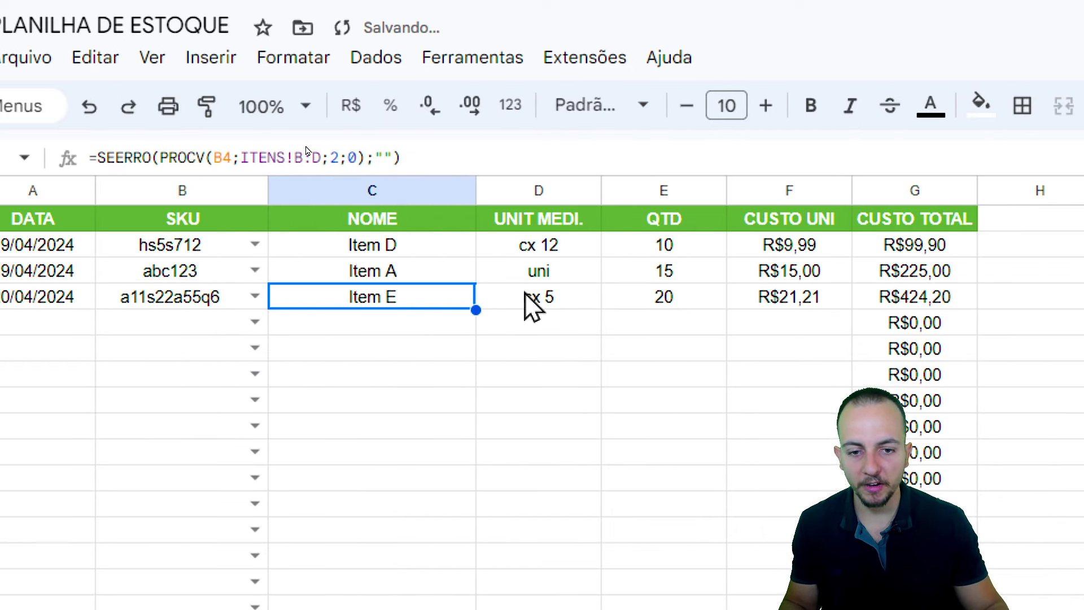
{"action": "left_click", "coordinate": [539, 299]}
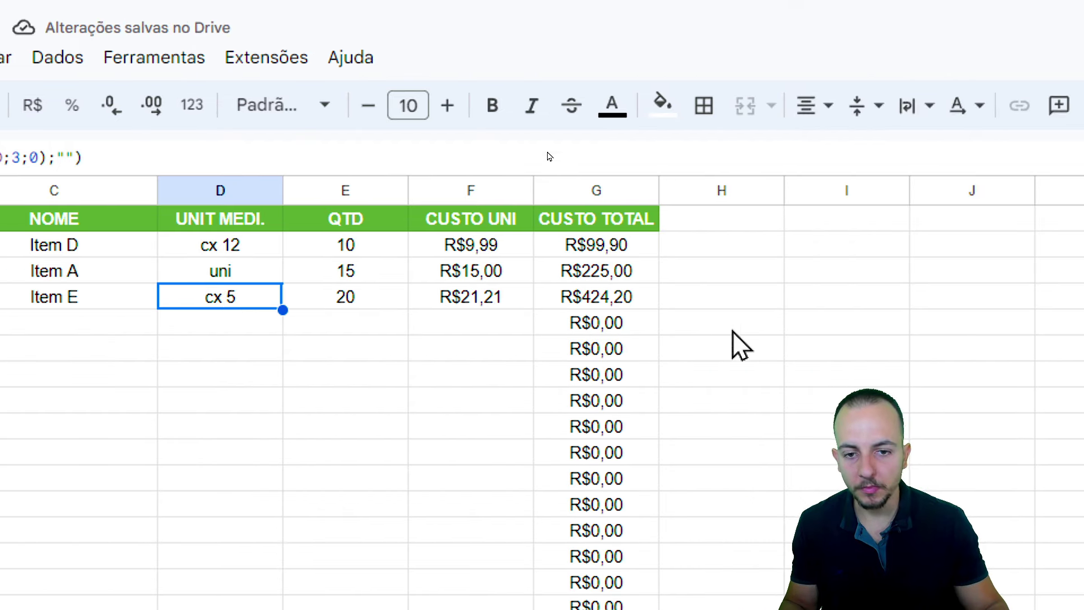
Rename headers F1 and G1 from CUSTO to VENDA UNI and VENDA TOTAL
{"action": "left_click", "coordinate": [479, 225]}
{"action": "double_click", "coordinate": [447, 223]}
{"action": "double_click", "coordinate": [446, 220]}
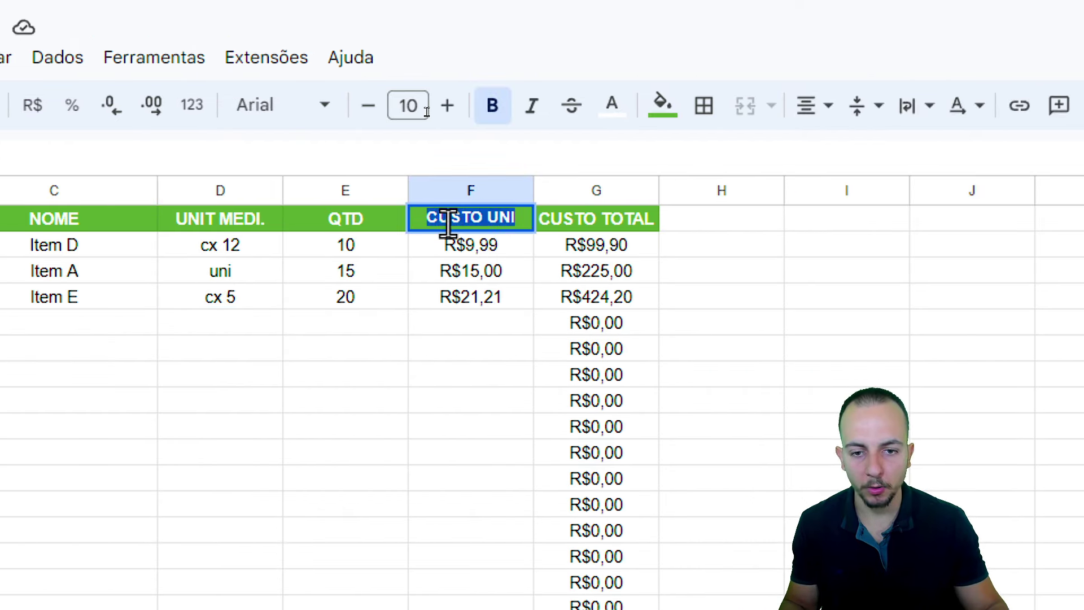
{"action": "type", "text": "VENDA"}
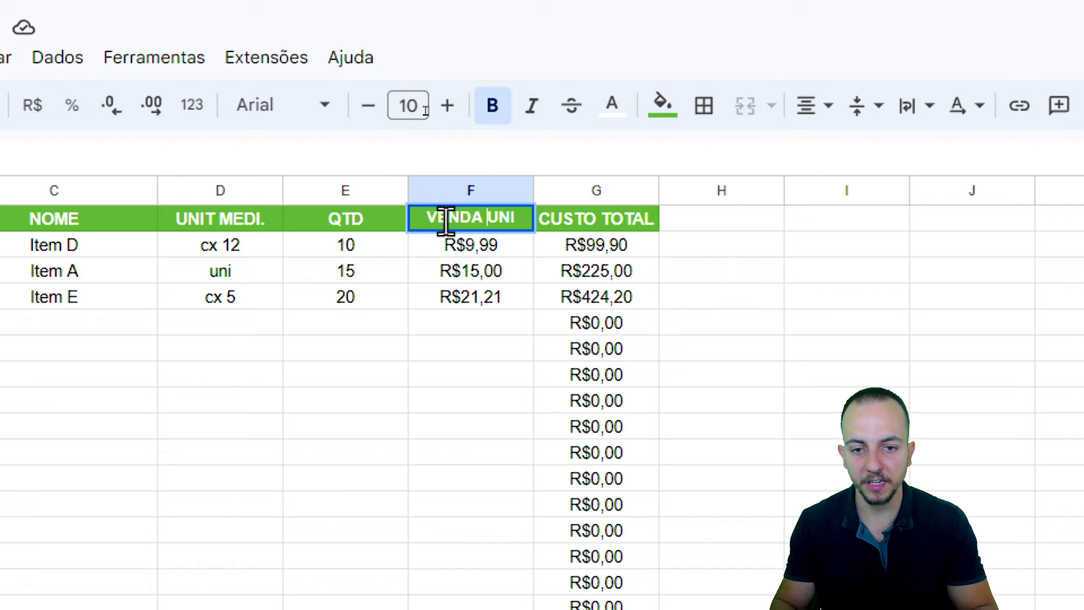
{"action": "key", "text": "Return"}
{"action": "left_click", "coordinate": [576, 218]}
{"action": "double_click", "coordinate": [570, 217]}
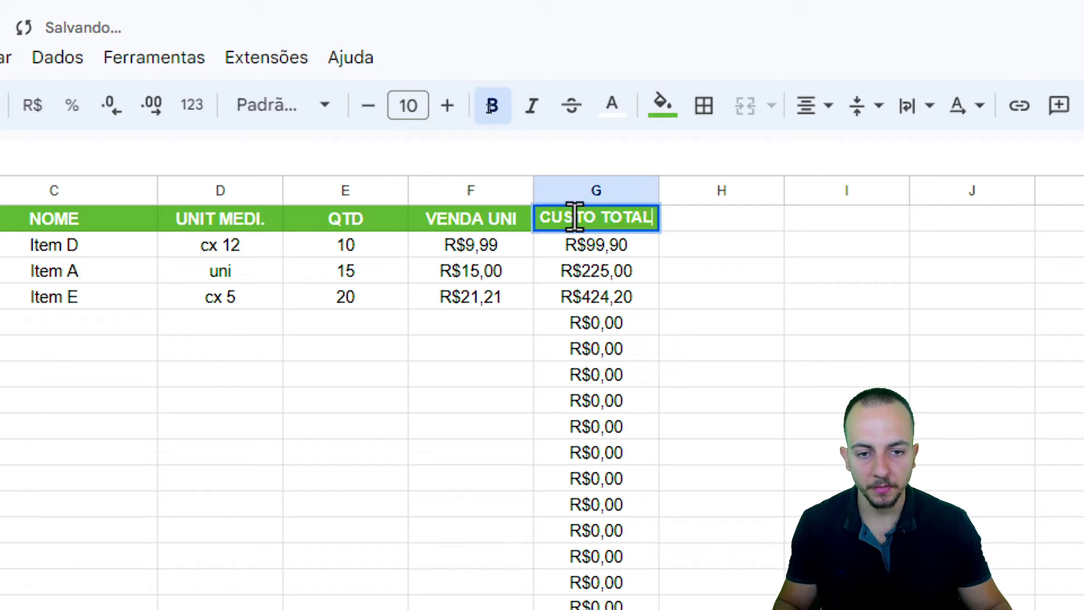
{"action": "double_click", "coordinate": [556, 217]}
{"action": "type", "text": "VENDA"}
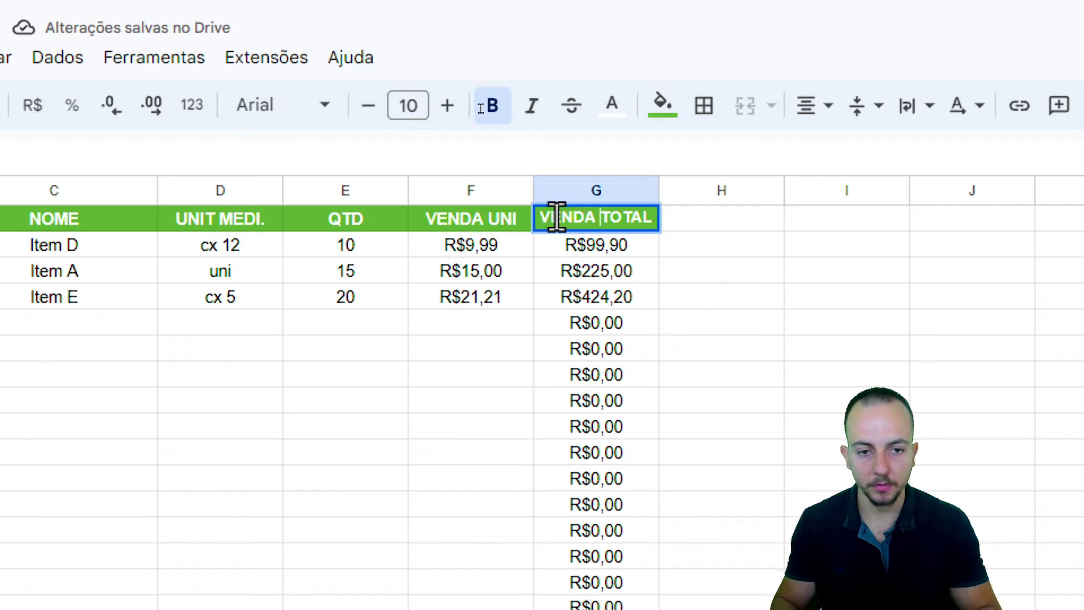
{"action": "key", "text": "Return"}
Test a unit price of 999 in F3, check G3's total, then undo it
{"action": "left_click", "coordinate": [452, 274]}
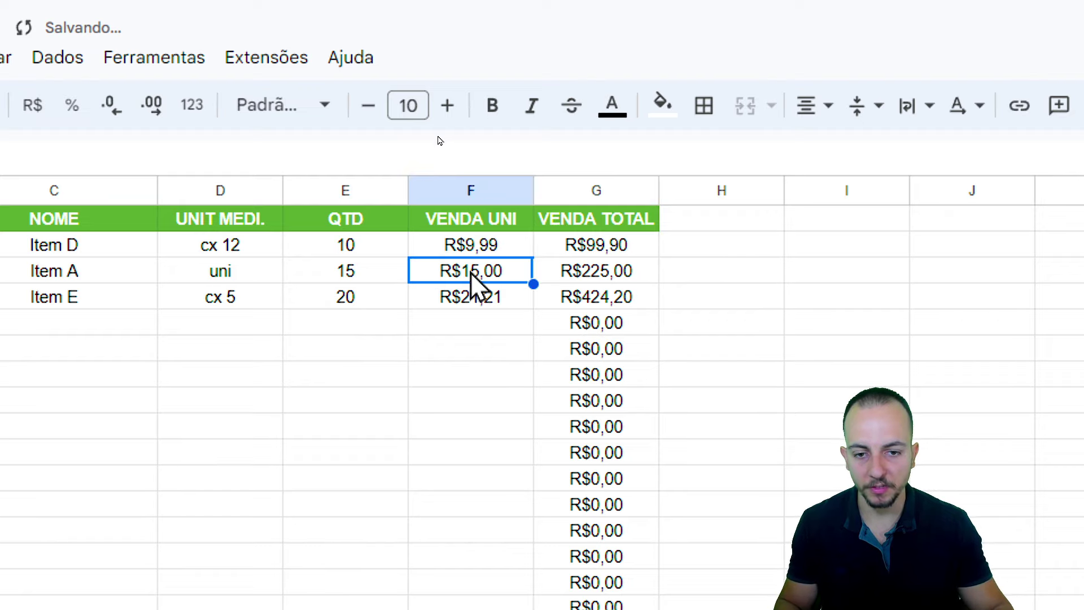
{"action": "type", "text": "999"}
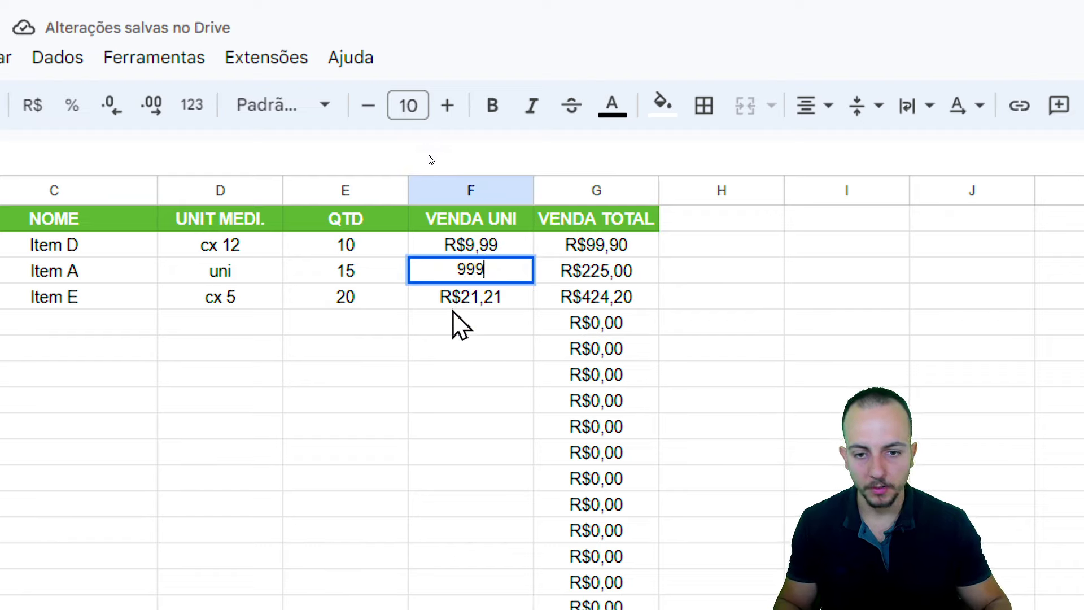
{"action": "key", "text": "Return"}
{"action": "left_click", "coordinate": [582, 275]}
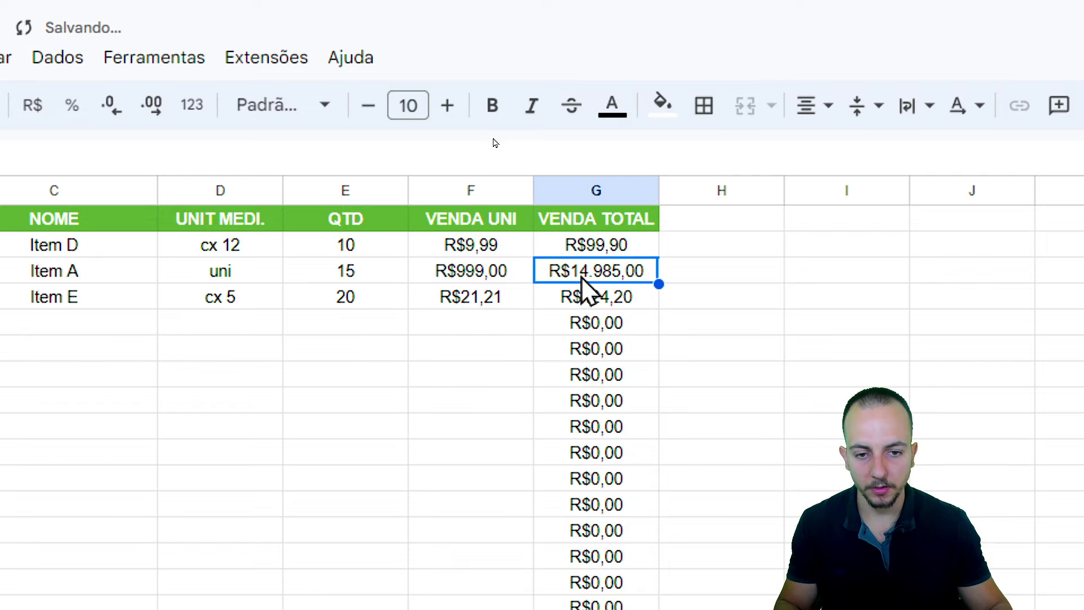
{"action": "left_click", "coordinate": [459, 271]}
{"action": "key", "text": "ctrl+z"}
{"action": "left_click", "coordinate": [484, 249]}
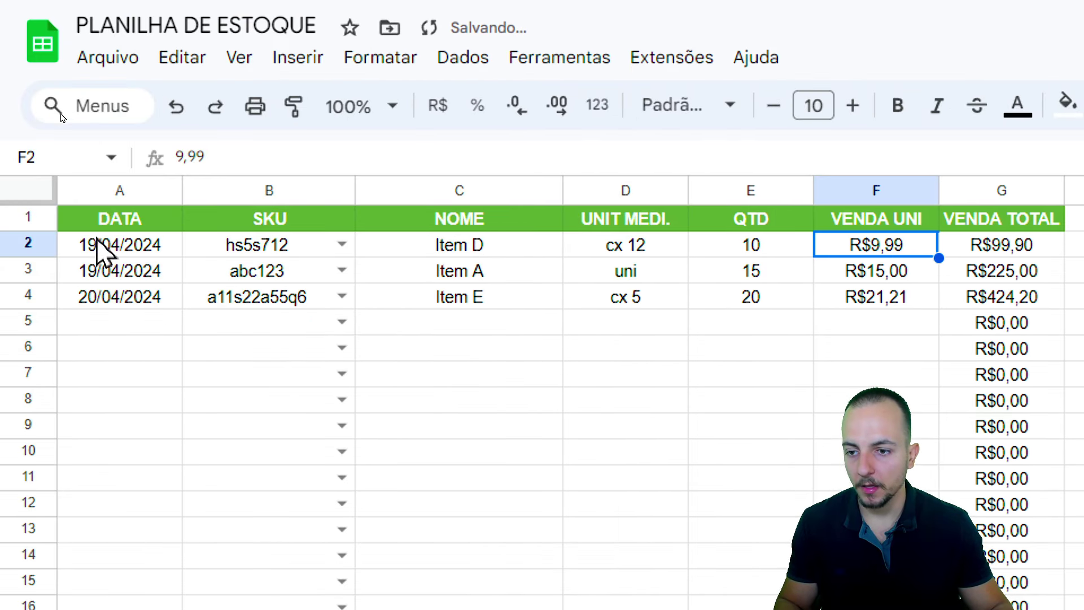
{"action": "key", "text": "ctrl+Home"}
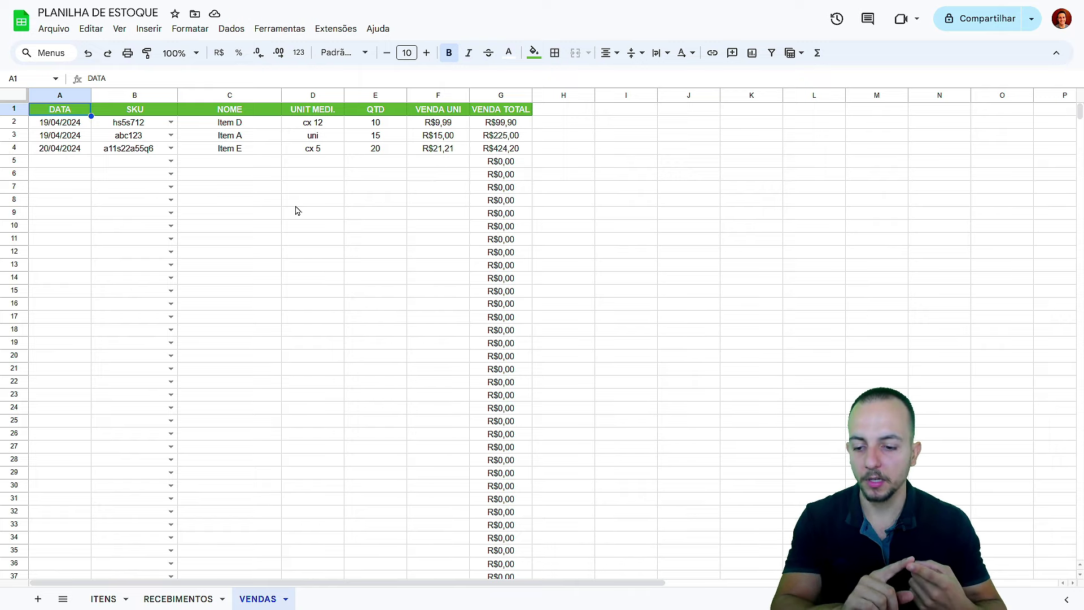
Flip through the ITENS, RECEBIMENTOS and VENDAS sheets, ending on ITENS
{"action": "left_click", "coordinate": [104, 598]}
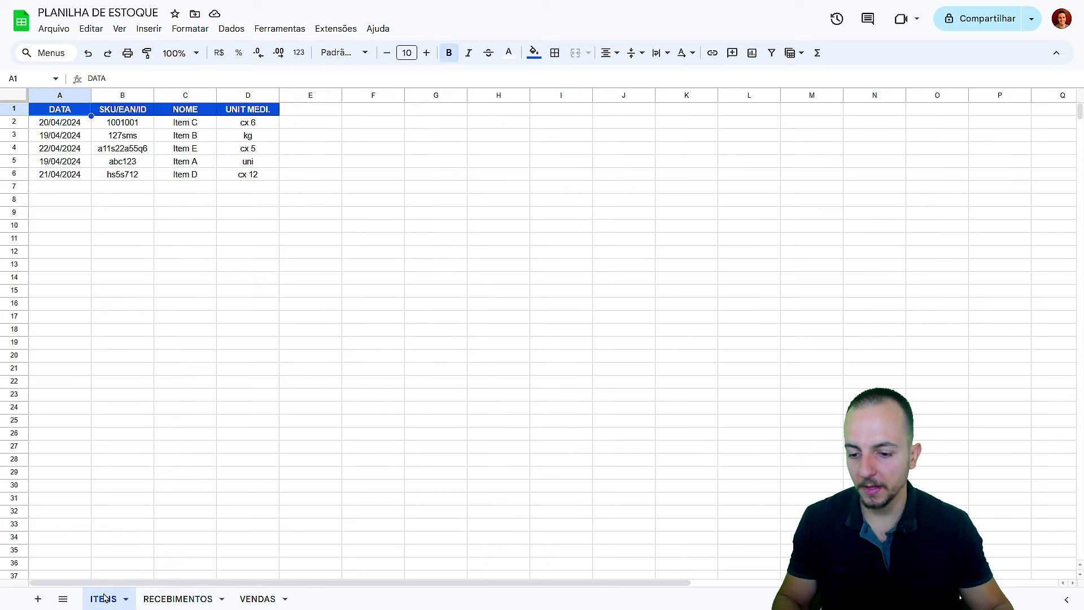
{"action": "left_click", "coordinate": [158, 599]}
{"action": "left_click", "coordinate": [254, 598]}
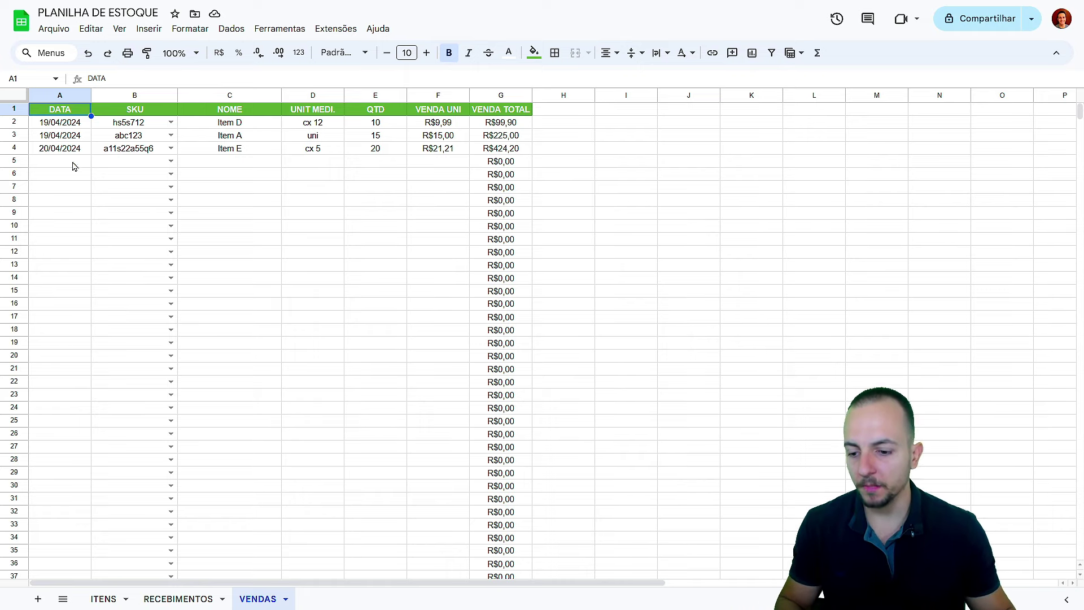
{"action": "left_click", "coordinate": [104, 598]}
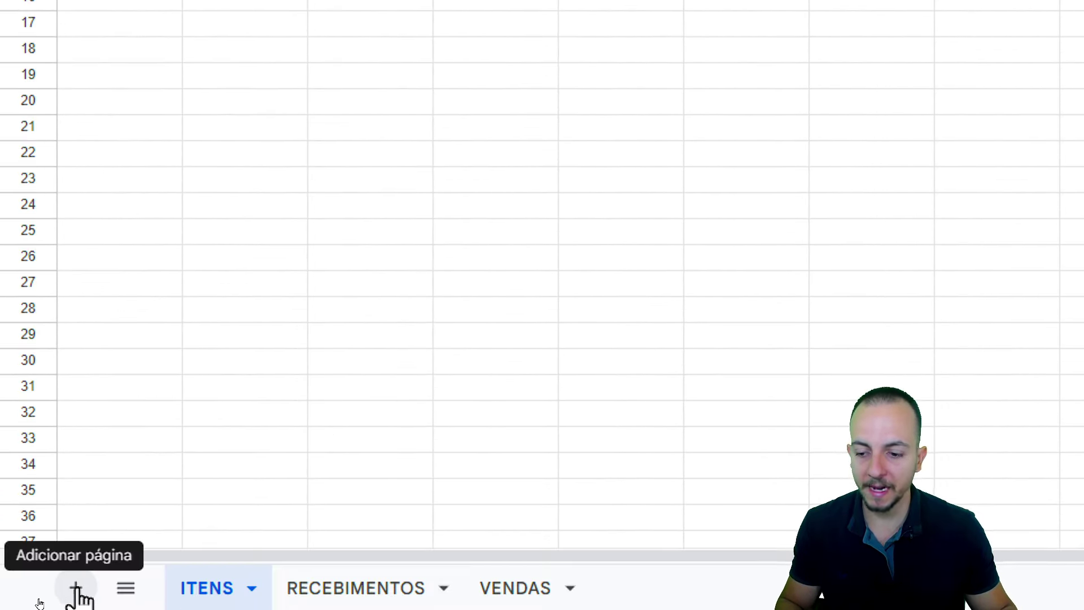
Add a new sheet at the end after VENDAS and name it ESTOQUES
{"action": "left_click", "coordinate": [77, 589]}
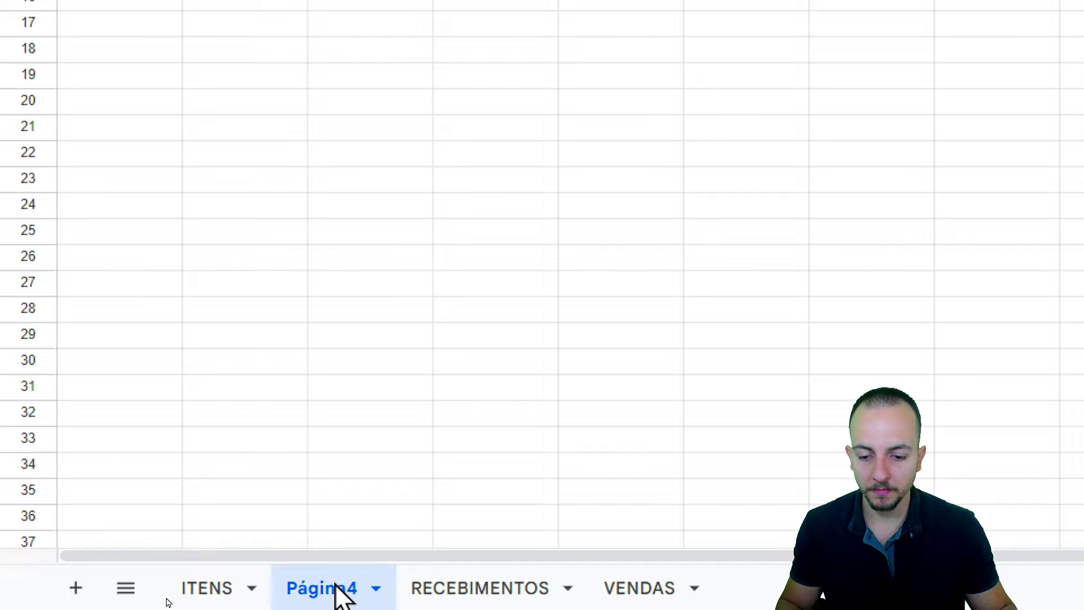
{"action": "left_click_drag", "start_coordinate": [329, 590], "coordinate": [685, 582]}
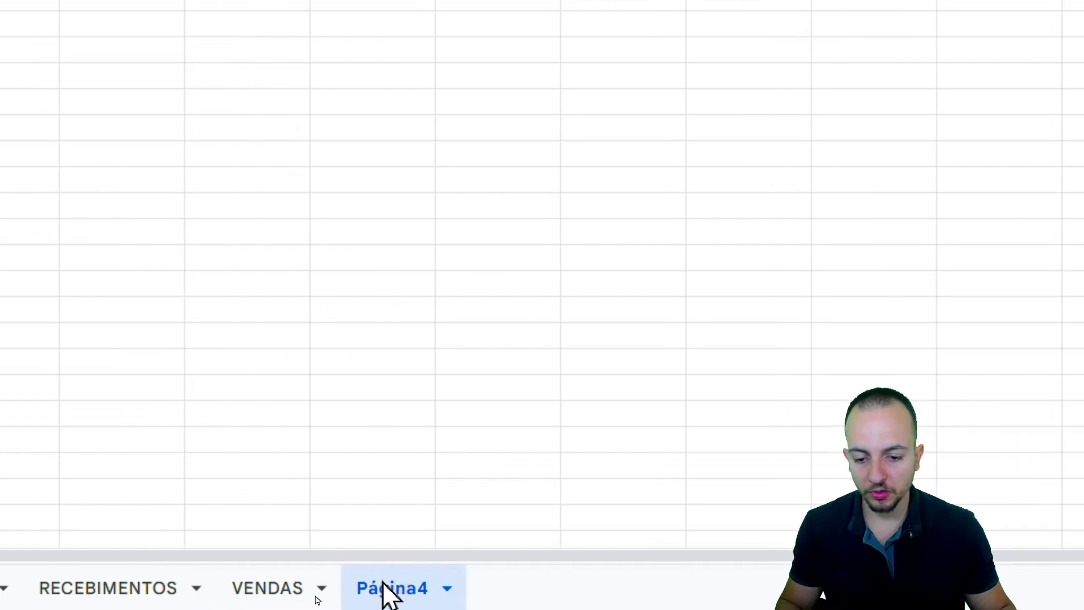
{"action": "right_click", "coordinate": [387, 592]}
{"action": "left_click", "coordinate": [434, 276]}
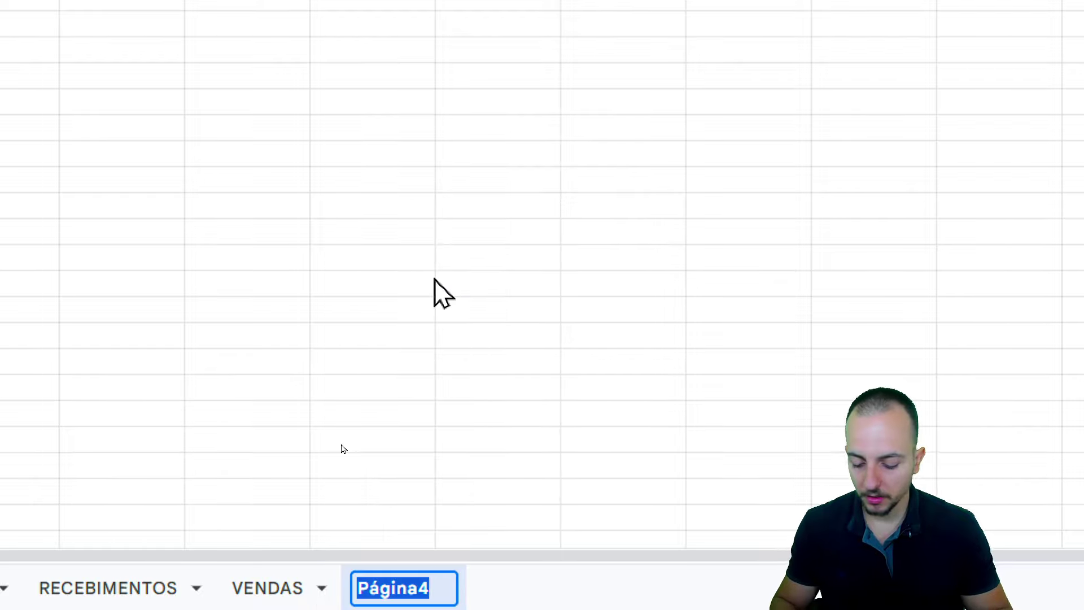
{"action": "type", "text": "ESTOQUE"}
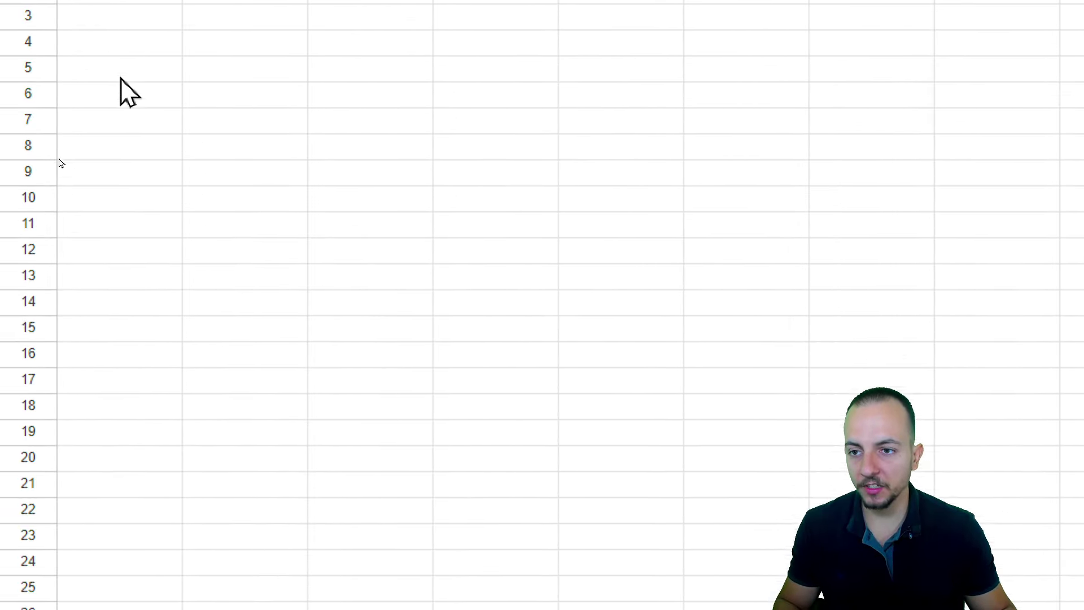
{"action": "type", "text": "SKU"}
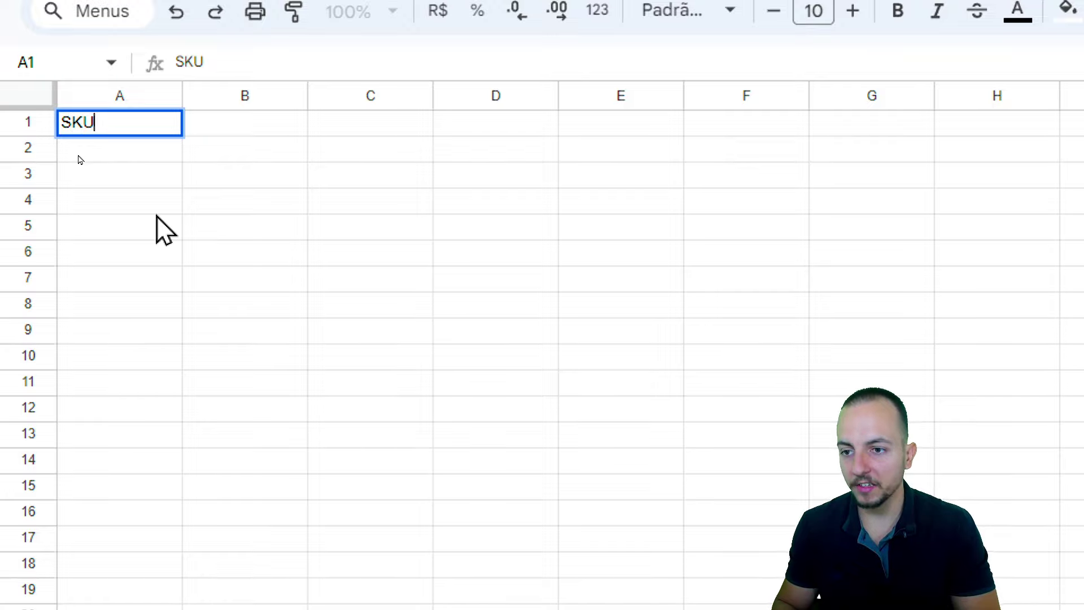
Enter headers SKU, NOME, TOTAL ENTRADAS, TOTAL SAIDAS, QTD DISPONIVEL, CUSTO TOTAL, CUSTO MÉDIO across A1:G1
{"action": "key", "text": "Tab"}
{"action": "type", "text": "NOME"}
{"action": "key", "text": "Tab"}
{"action": "type", "text": "TOTA"}
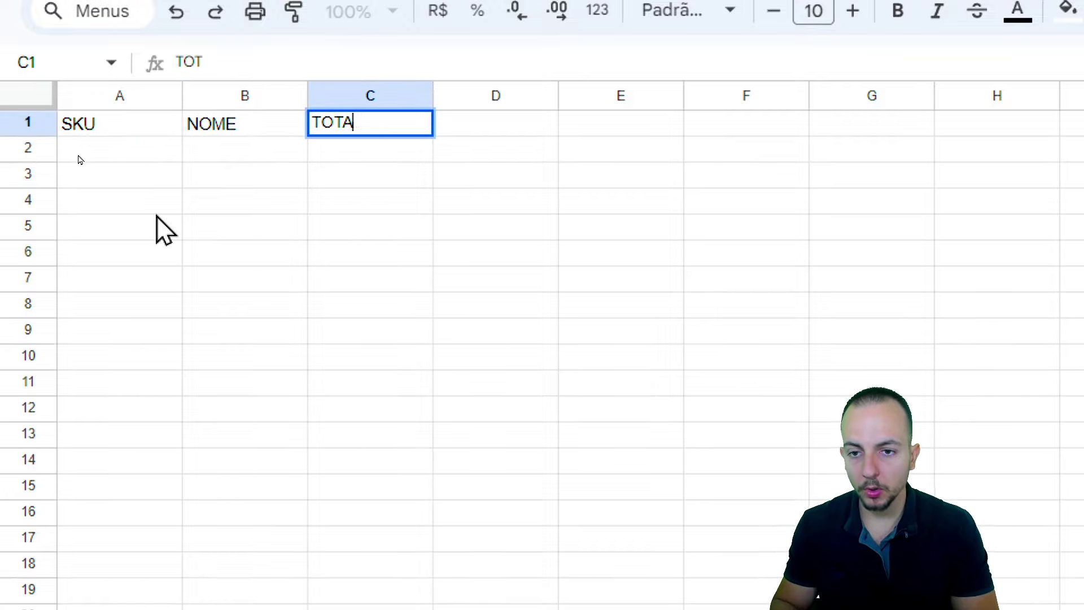
{"action": "type", "text": "ADAS"}
{"action": "key", "text": "Tab"}
{"action": "type", "text": "TOTAL"}
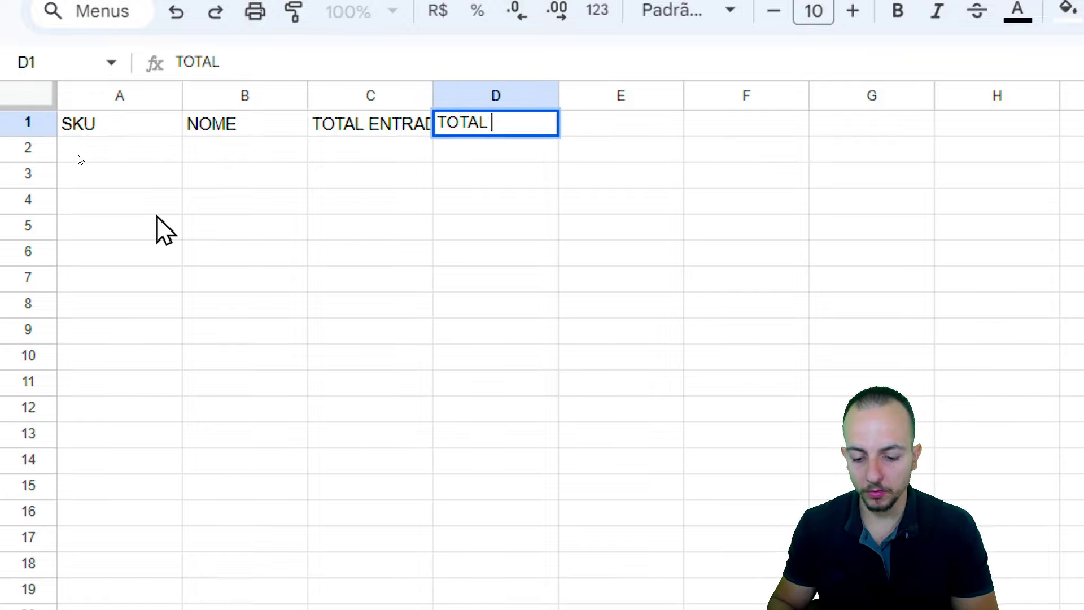
{"action": "key", "text": "Tab"}
{"action": "type", "text": "QTD "}
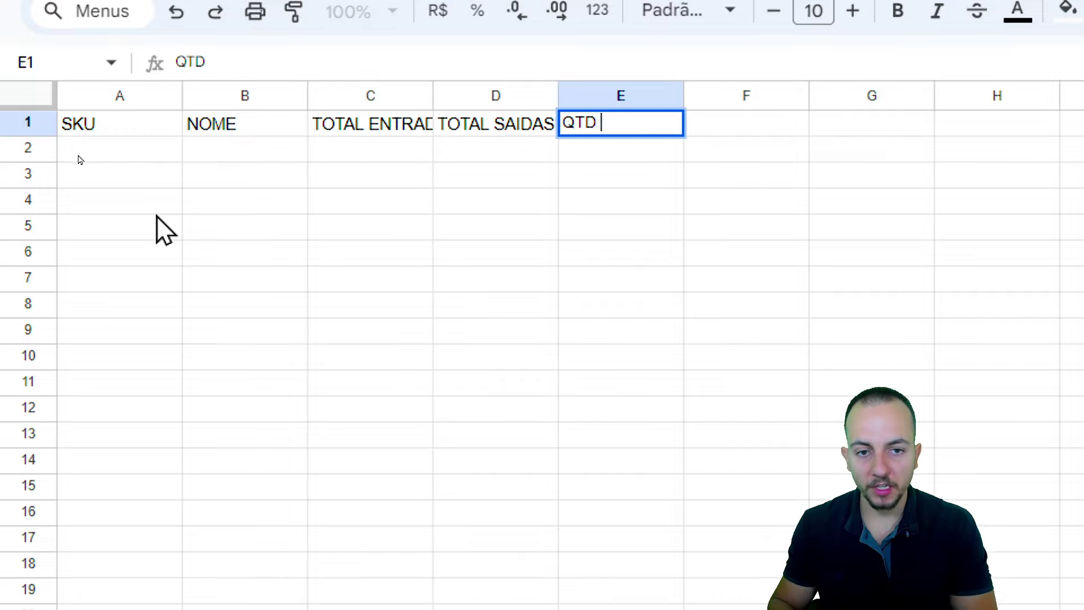
{"action": "type", "text": "IVEL"}
{"action": "key", "text": "Tab"}
{"action": "type", "text": "CUS"}
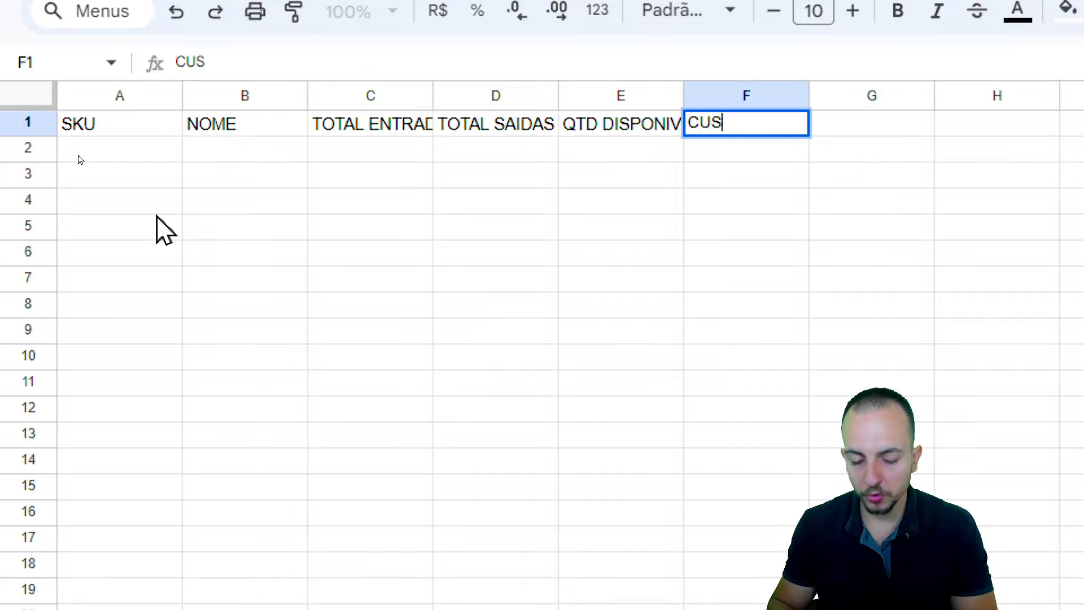
{"action": "type", "text": "TO TOTAL"}
{"action": "key", "text": "Tab"}
{"action": "type", "text": "C"}
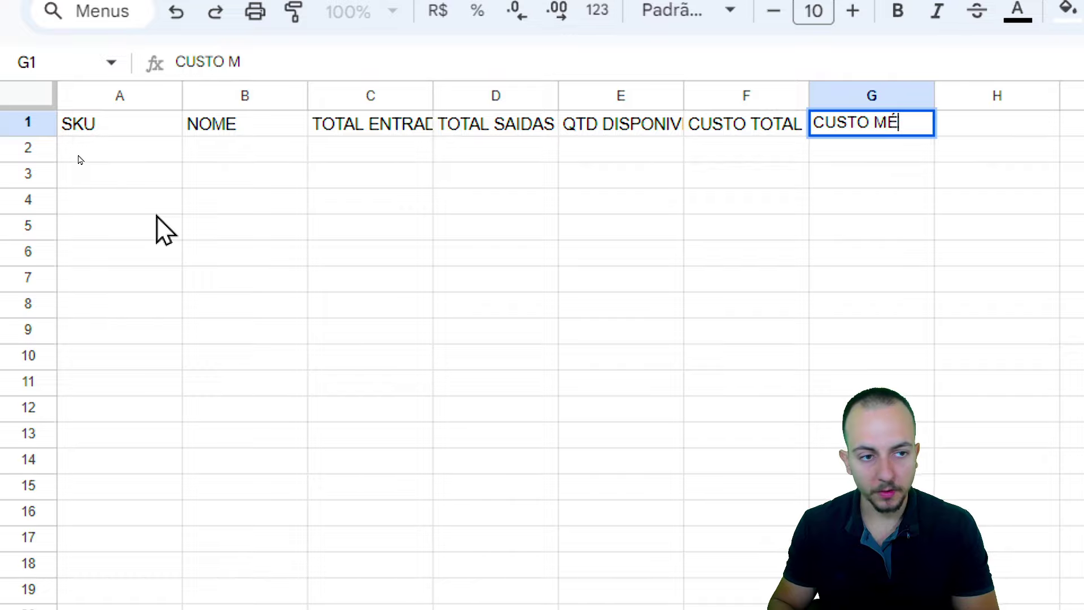
{"action": "key", "text": "Tab"}
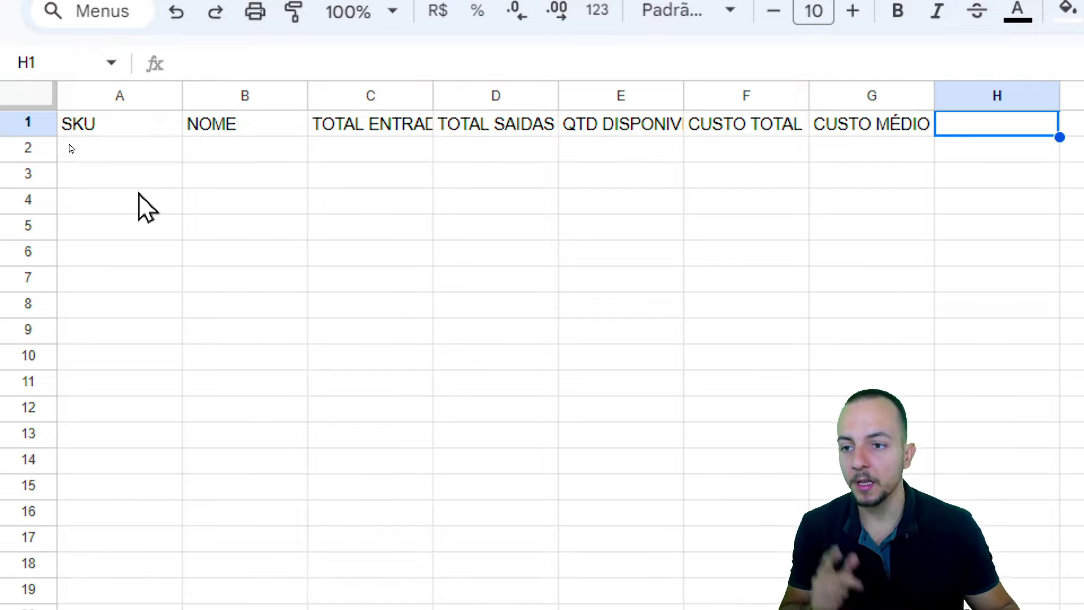
Start a UNIQUE formula in A2 and locate the SKU range in ITENS column B
{"action": "left_click_drag", "start_coordinate": [113, 123], "coordinate": [835, 278]}
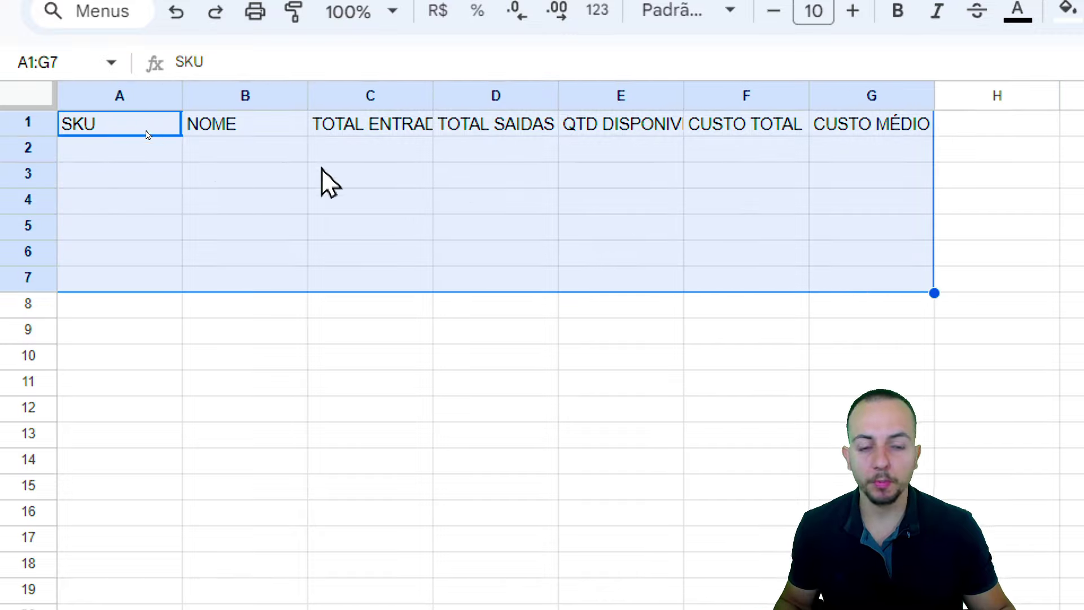
{"action": "left_click", "coordinate": [134, 146]}
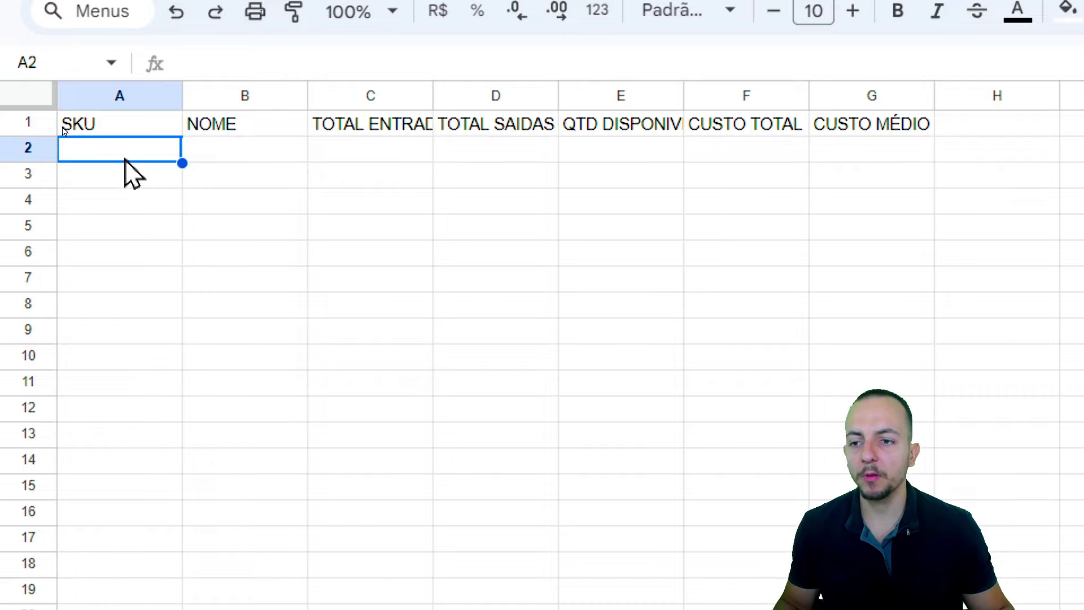
{"action": "left_click_drag", "start_coordinate": [120, 158], "coordinate": [127, 415]}
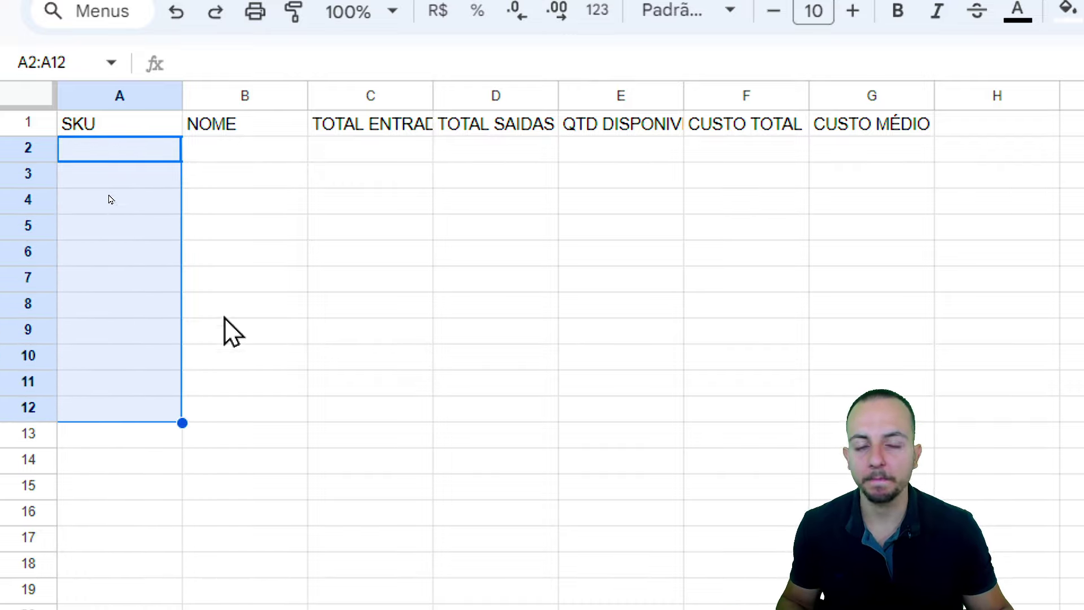
{"action": "left_click", "coordinate": [93, 144]}
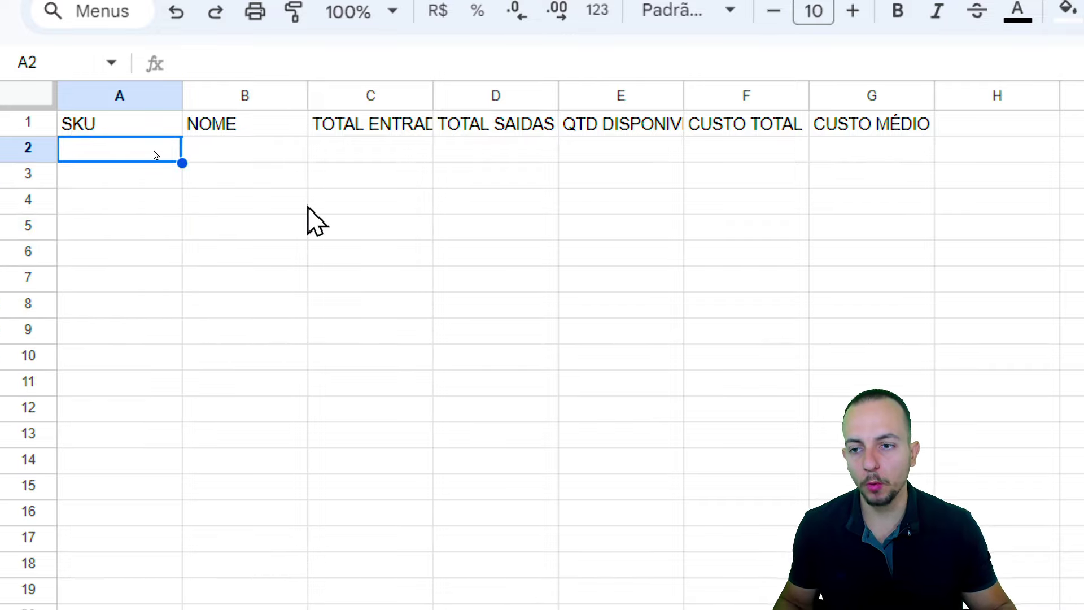
{"action": "type", "text": "=UNIQU"}
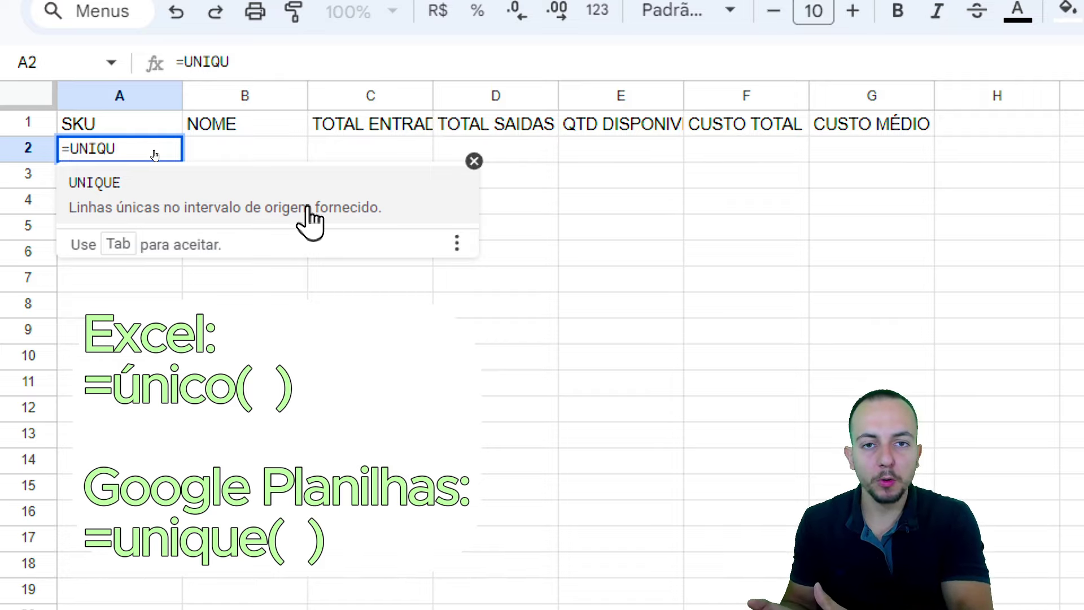
{"action": "key", "text": "Escape"}
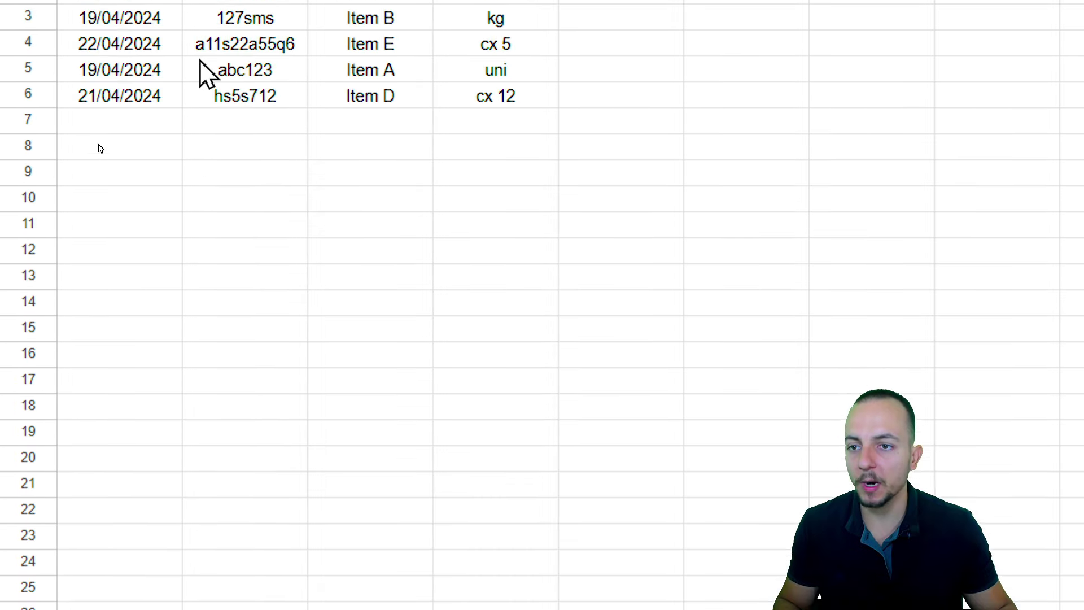
{"action": "left_click_drag", "start_coordinate": [273, 139], "coordinate": [254, 251]}
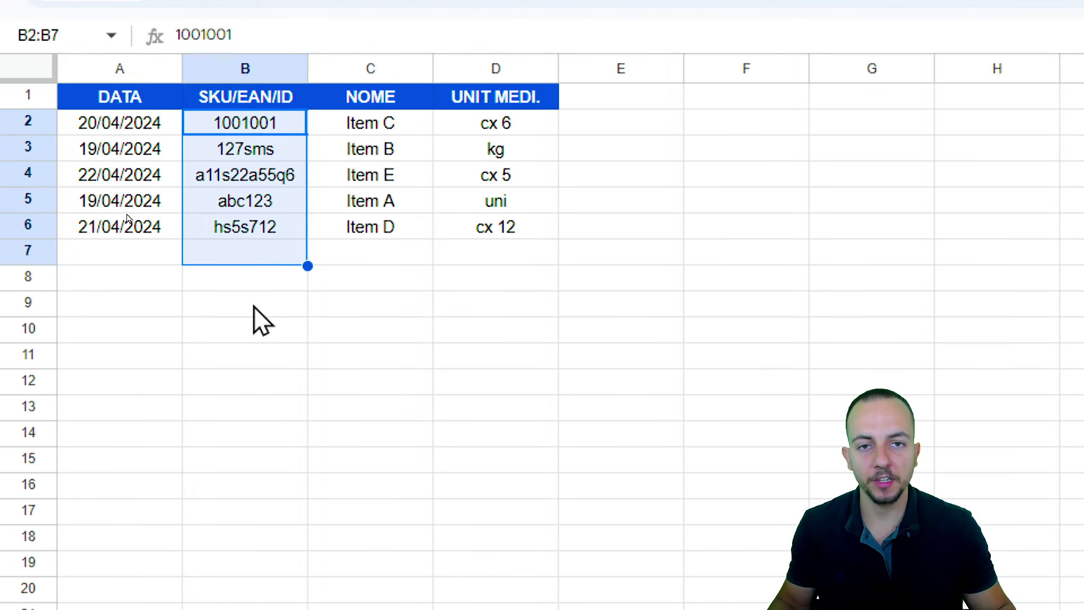
{"action": "left_click_drag", "start_coordinate": [261, 186], "coordinate": [364, 326]}
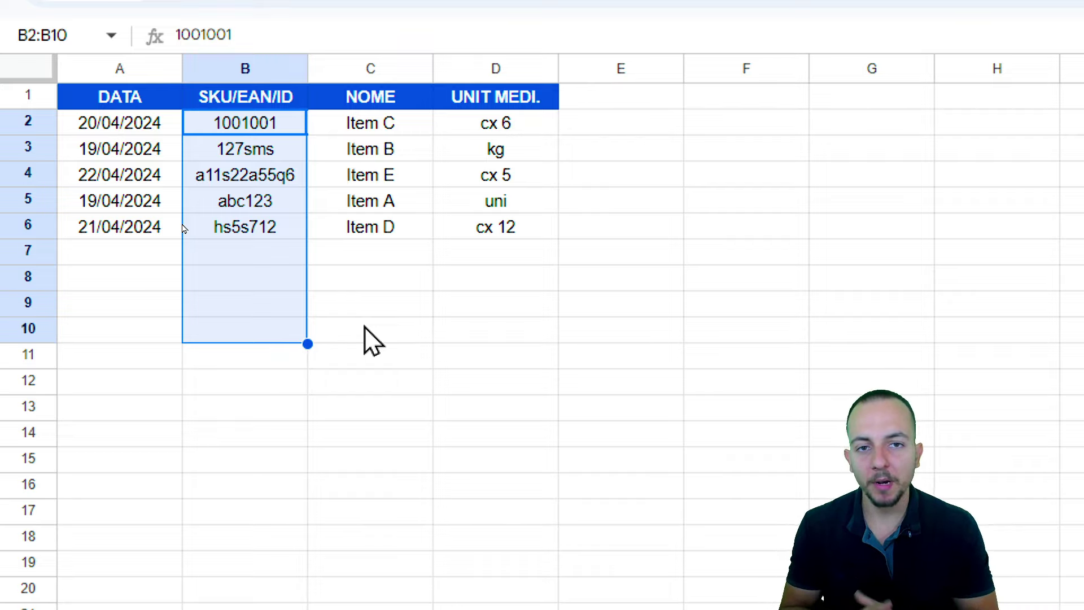
{"action": "left_click_drag", "start_coordinate": [259, 134], "coordinate": [265, 304]}
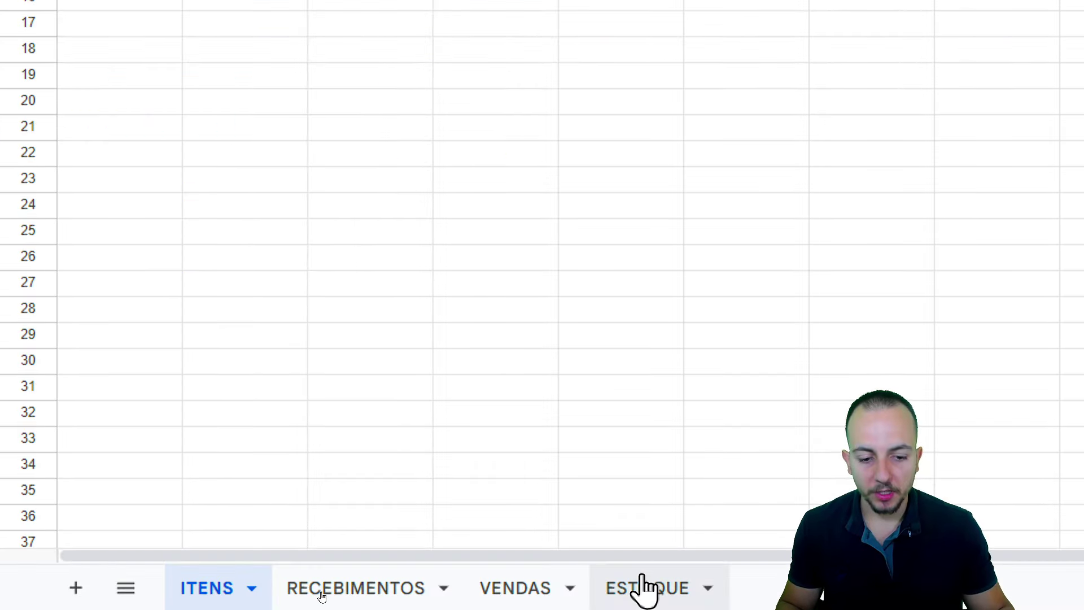
Enter =UNIQUE(ITENS!B2:B1000) in ESTOQUE!A2 to list the unique SKUs
{"action": "left_click", "coordinate": [641, 584]}
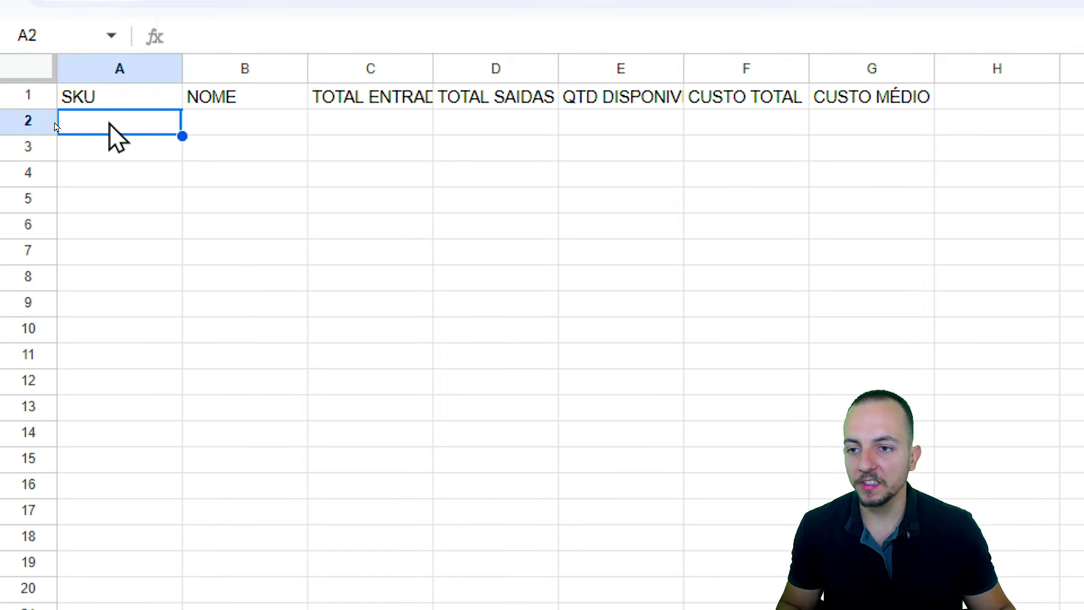
{"action": "left_click_drag", "start_coordinate": [110, 107], "coordinate": [121, 267]}
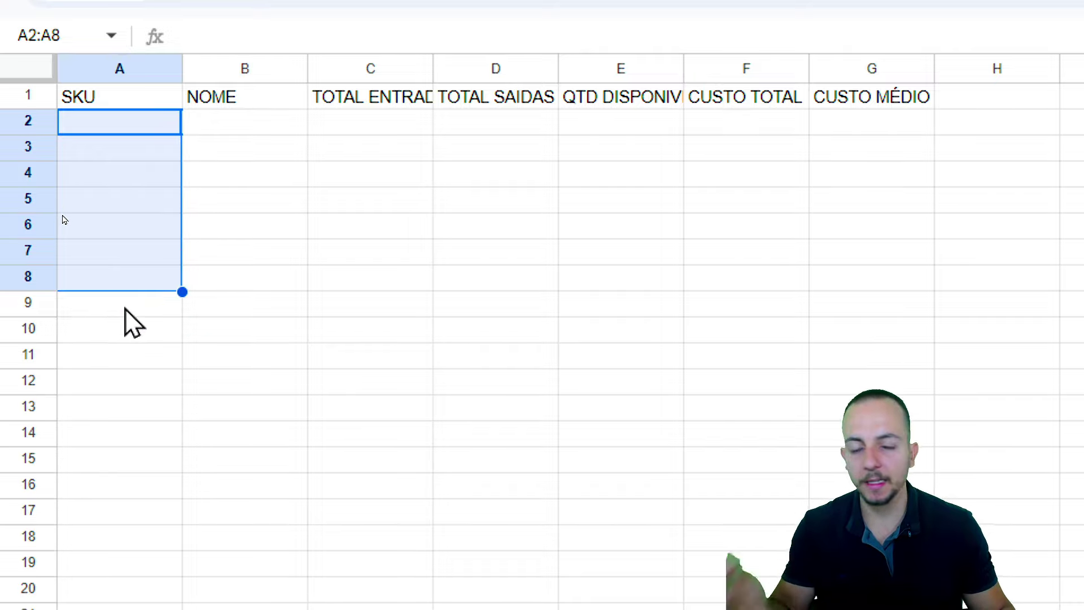
{"action": "key", "text": "Left"}
{"action": "type", "text": "=U"}
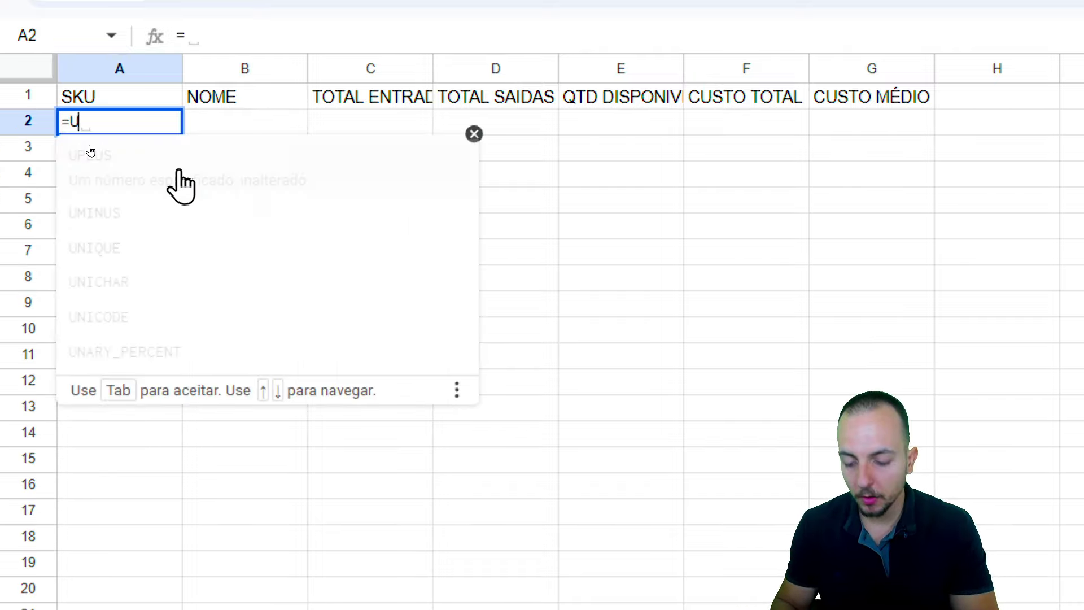
{"action": "type", "text": "NIQ"}
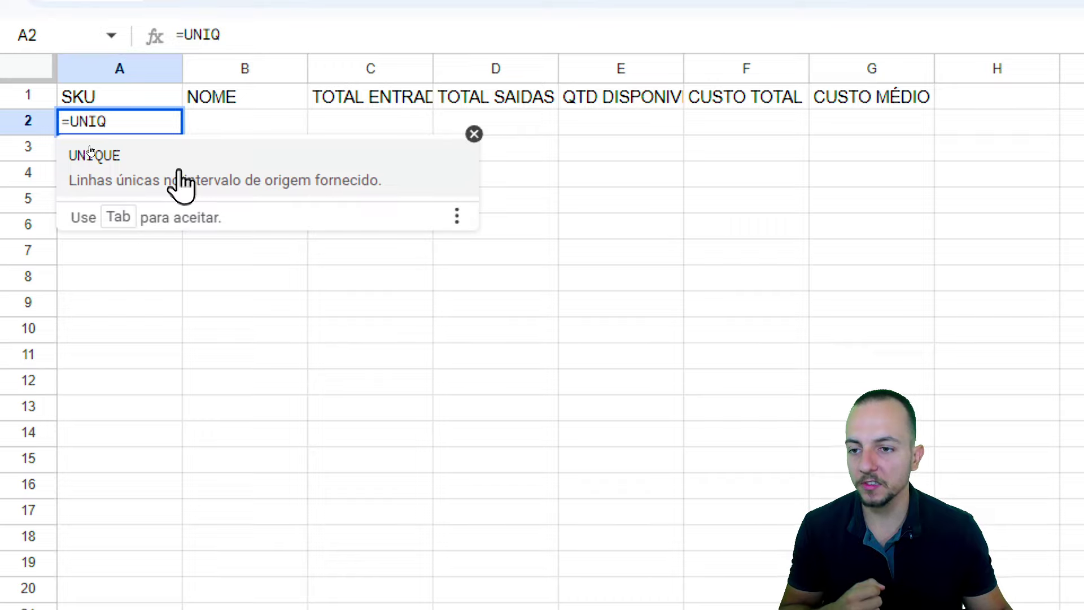
{"action": "key", "text": "Tab"}
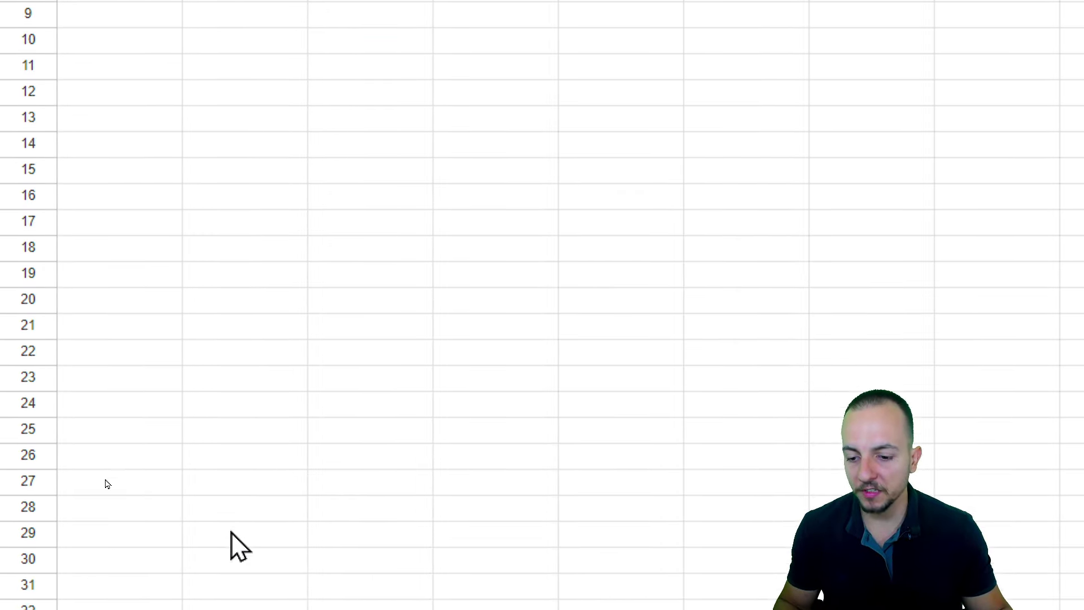
{"action": "left_click", "coordinate": [192, 605]}
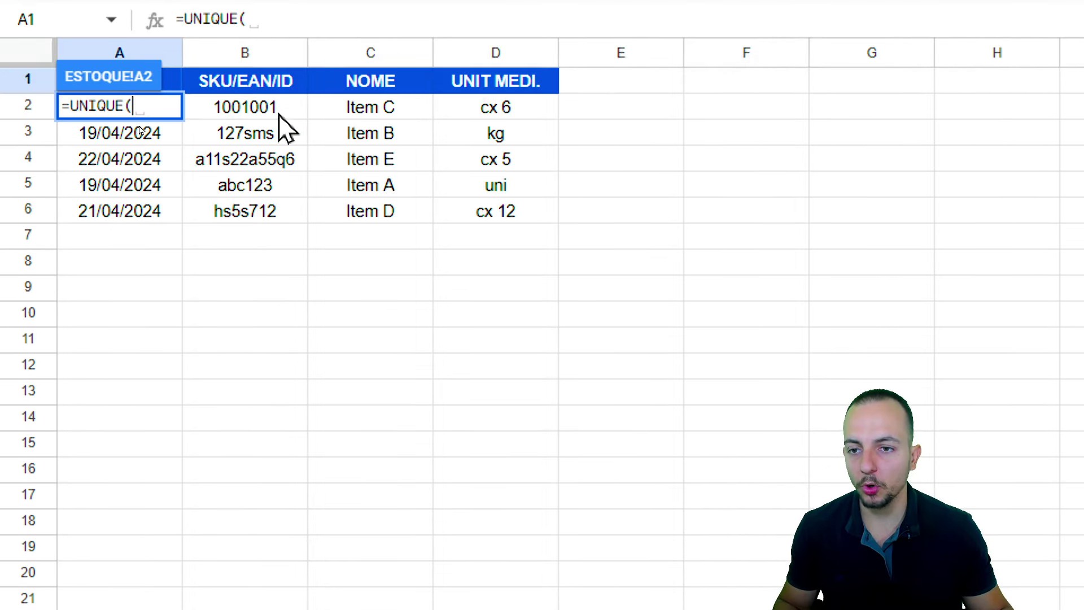
{"action": "left_click_drag", "start_coordinate": [279, 113], "coordinate": [253, 325]}
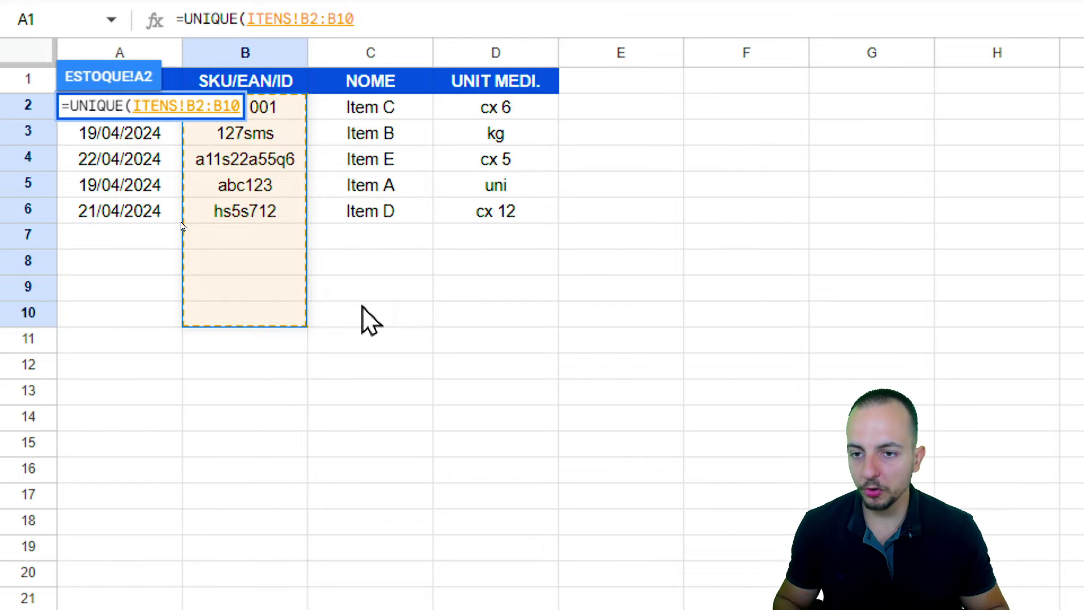
{"action": "key", "text": "ctrl+shift+Down"}
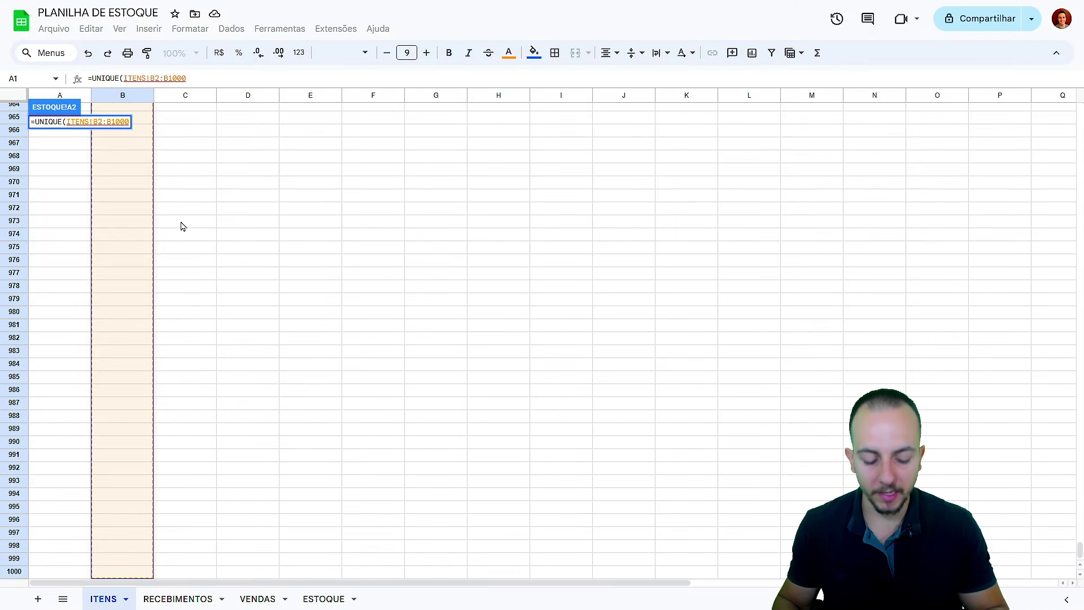
{"action": "key", "text": "Return"}
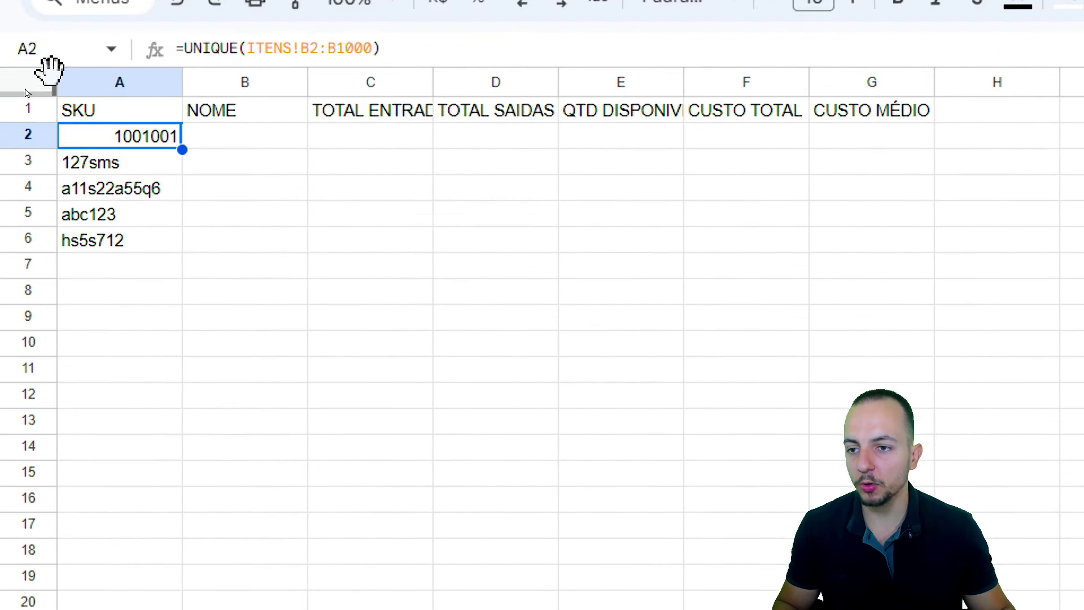
Review the ESTOQUE SKU list down to the empty cell after hs5s712
{"action": "left_click_drag", "start_coordinate": [57, 110], "coordinate": [57, 188]}
{"action": "left_click", "coordinate": [127, 277]}
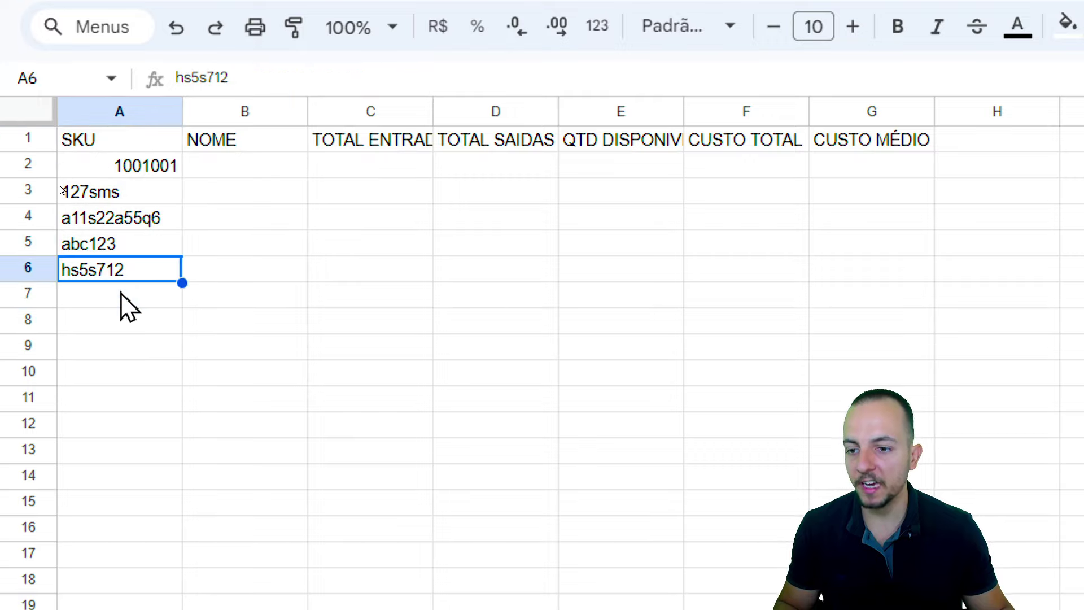
{"action": "left_click", "coordinate": [107, 297]}
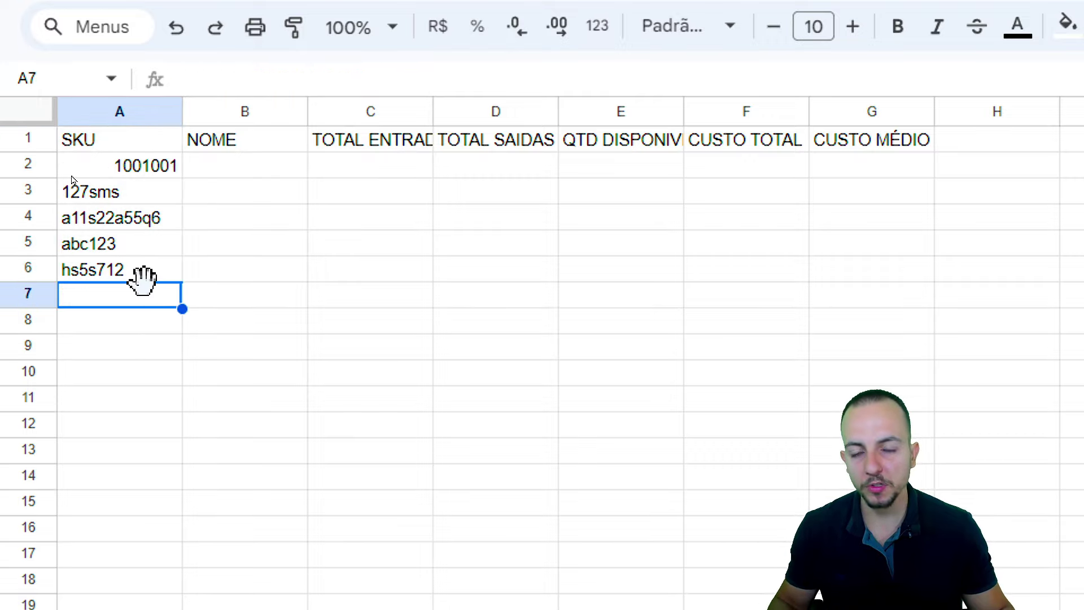
{"action": "left_click_drag", "start_coordinate": [128, 142], "coordinate": [128, 301]}
{"action": "left_click", "coordinate": [128, 301]}
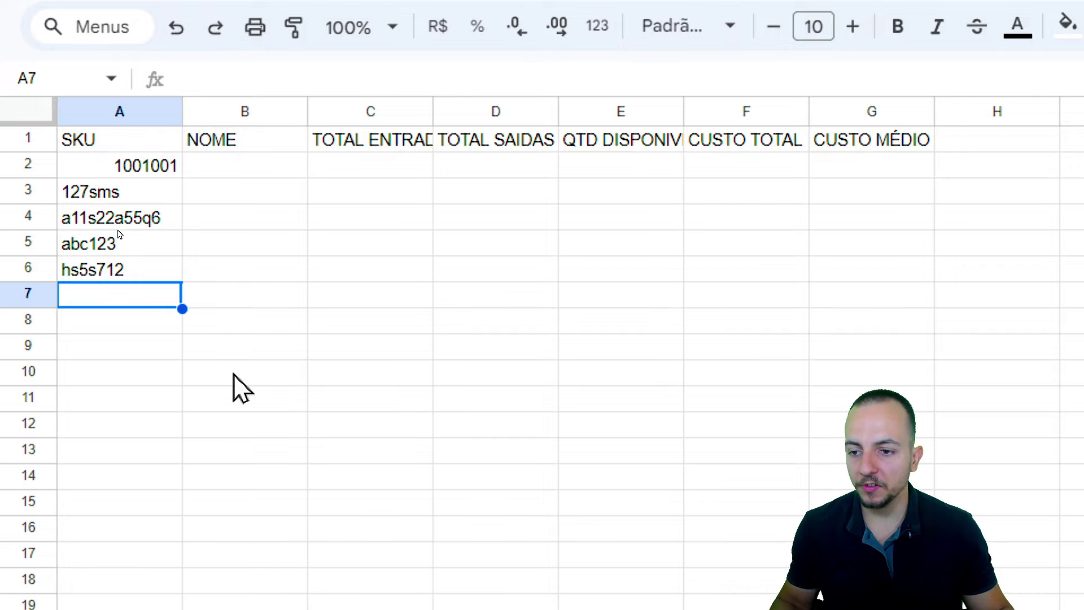
Add test SKU 123ABC in ITENS and confirm it appears in the ESTOQUE list
{"action": "left_click", "coordinate": [207, 589]}
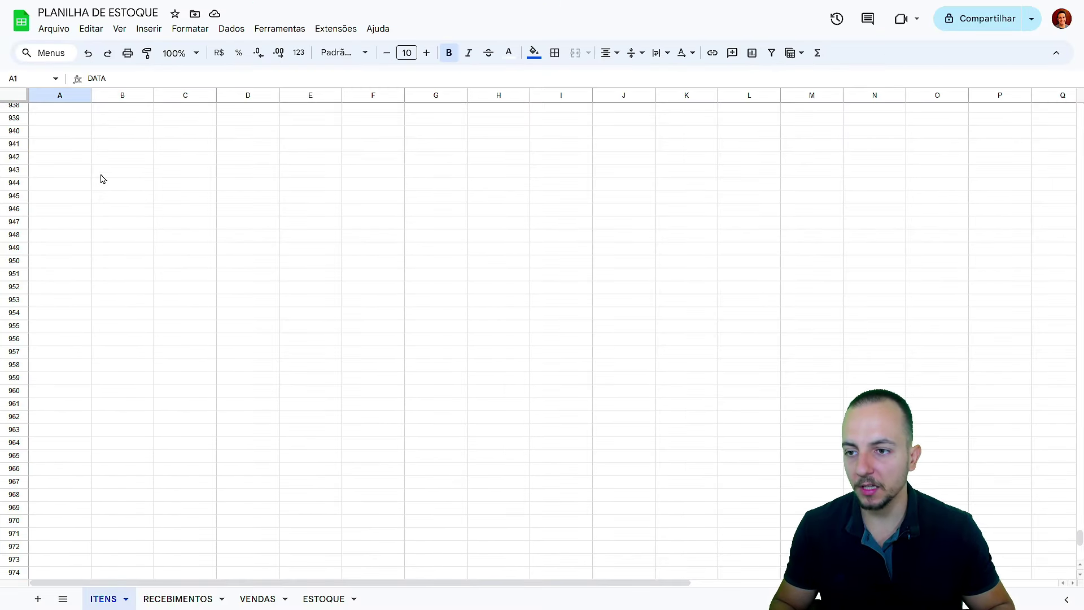
{"action": "type", "text": "123ABC"}
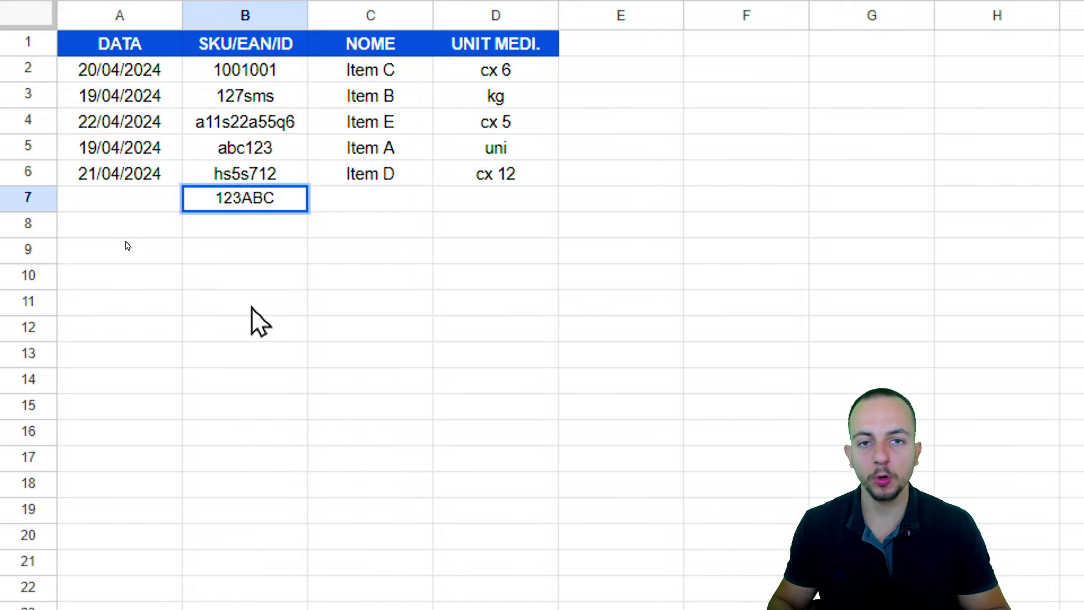
{"action": "key", "text": "Return"}
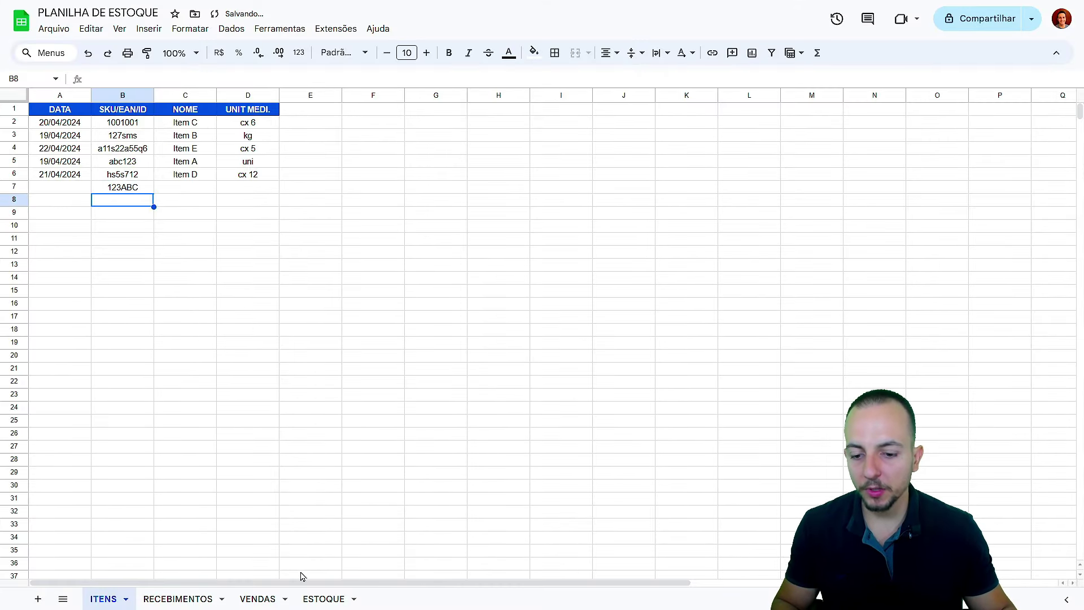
{"action": "left_click", "coordinate": [313, 597]}
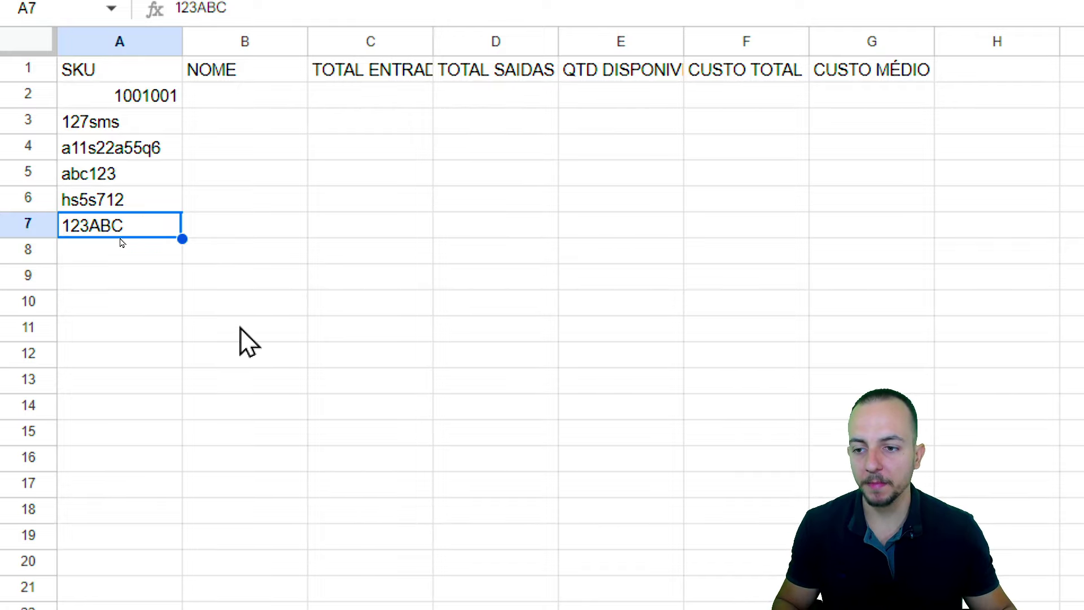
Clear test row 7 (A–D) in ITENS and return to ESTOQUE
{"action": "left_click", "coordinate": [108, 595]}
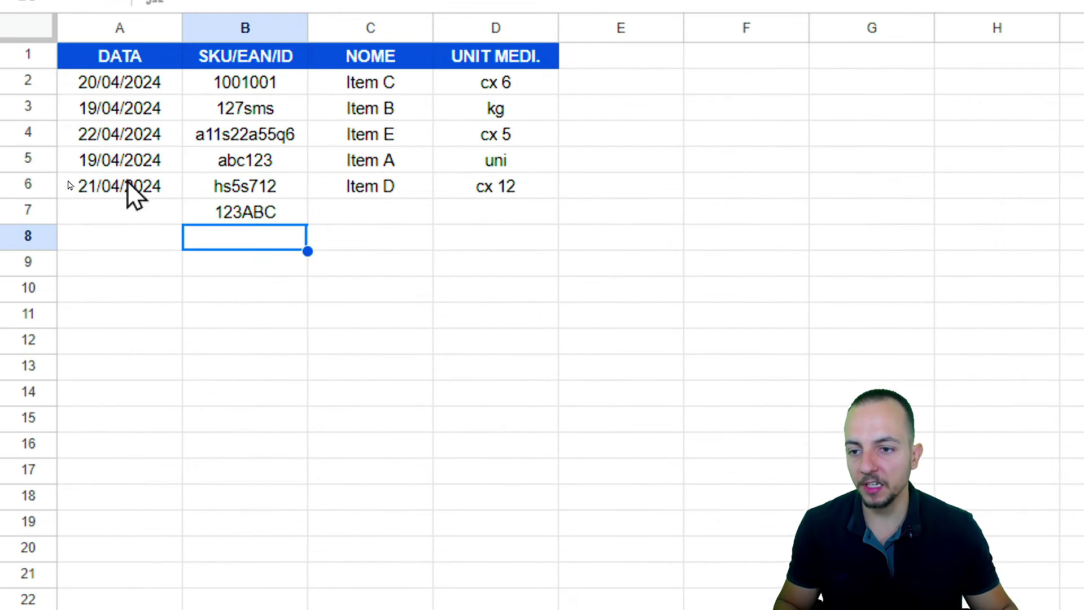
{"action": "left_click_drag", "start_coordinate": [128, 210], "coordinate": [497, 214]}
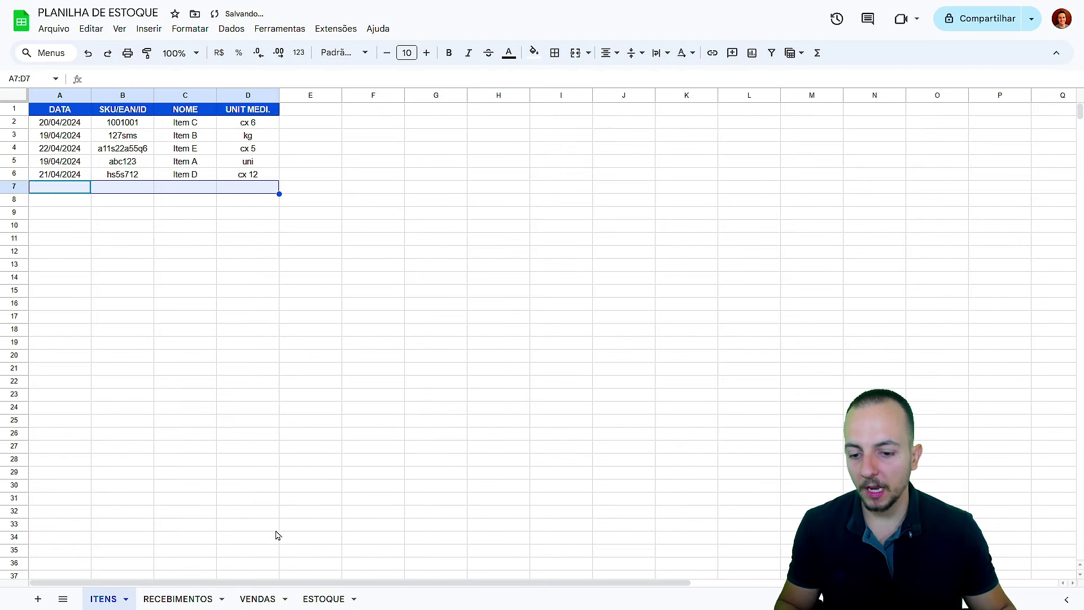
{"action": "left_click", "coordinate": [322, 596]}
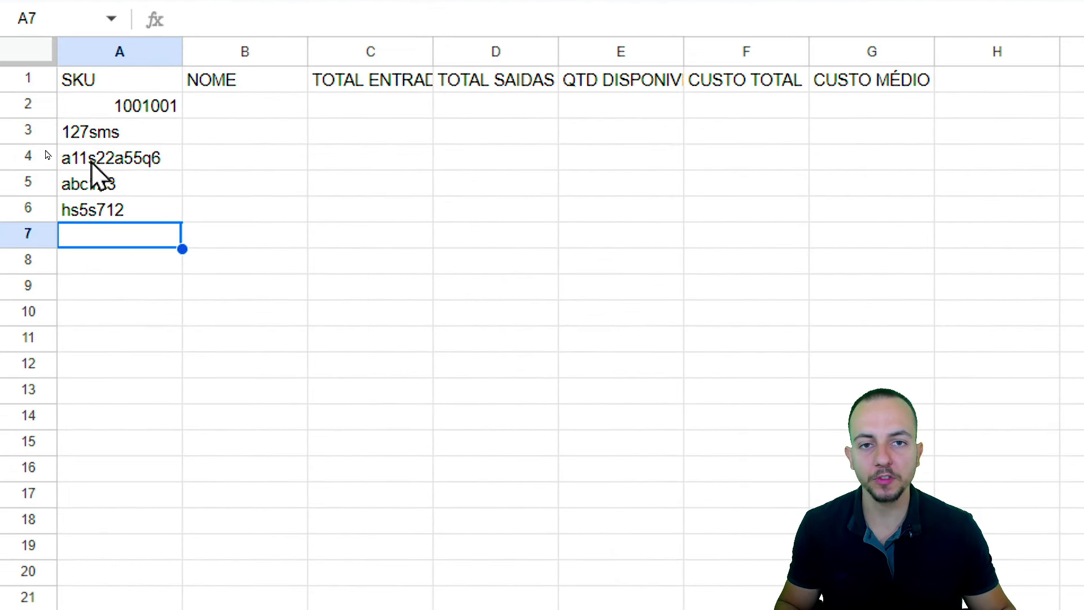
Enter =PROCV(A2;ITENS!B:C;2;0) in B2 to look up the item name
{"action": "left_click", "coordinate": [232, 169]}
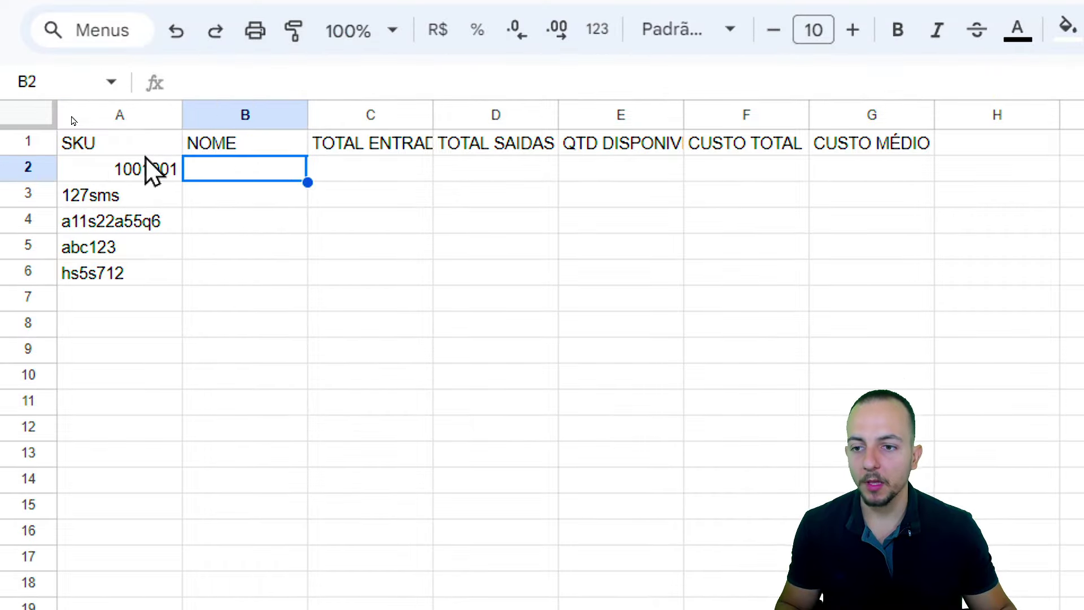
{"action": "left_click_drag", "start_coordinate": [235, 146], "coordinate": [227, 279]}
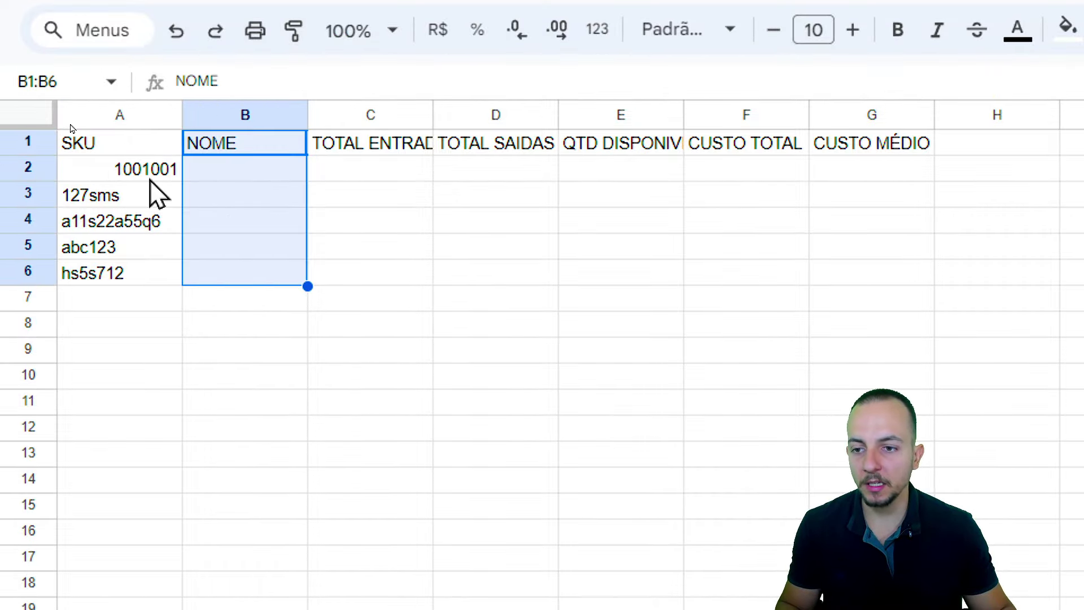
{"action": "left_click_drag", "start_coordinate": [150, 179], "coordinate": [136, 280]}
{"action": "left_click", "coordinate": [262, 172]}
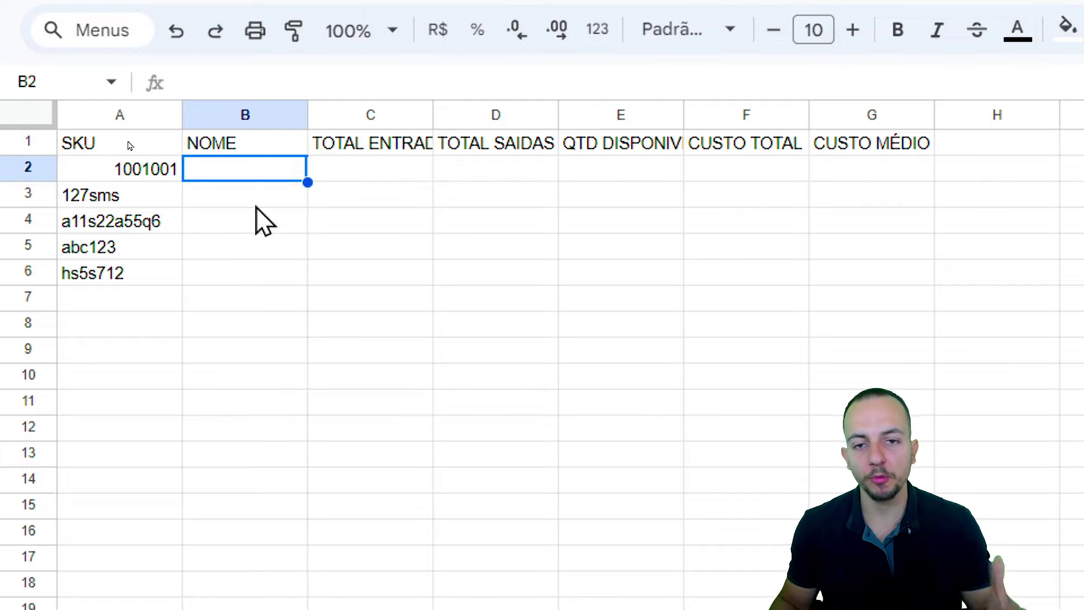
{"action": "type", "text": "="}
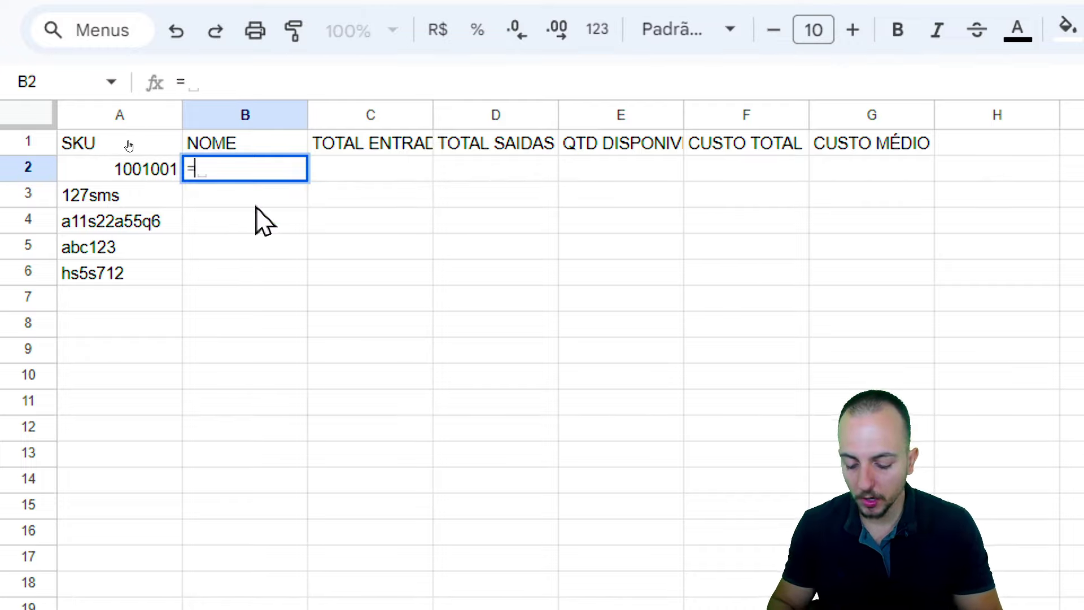
{"action": "type", "text": "PROCV("}
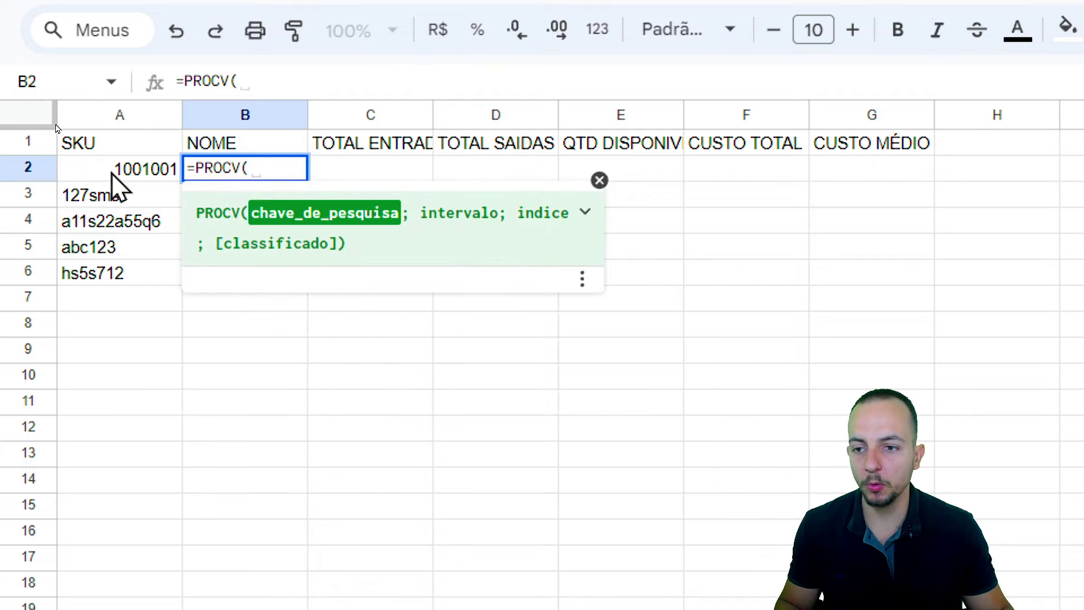
{"action": "left_click", "coordinate": [69, 158]}
{"action": "type", "text": ";"}
{"action": "scroll", "coordinate": [339, 452], "scroll_direction": "down", "scroll_amount": 2}
{"action": "scroll", "coordinate": [282, 544], "scroll_direction": "down", "scroll_amount": 2}
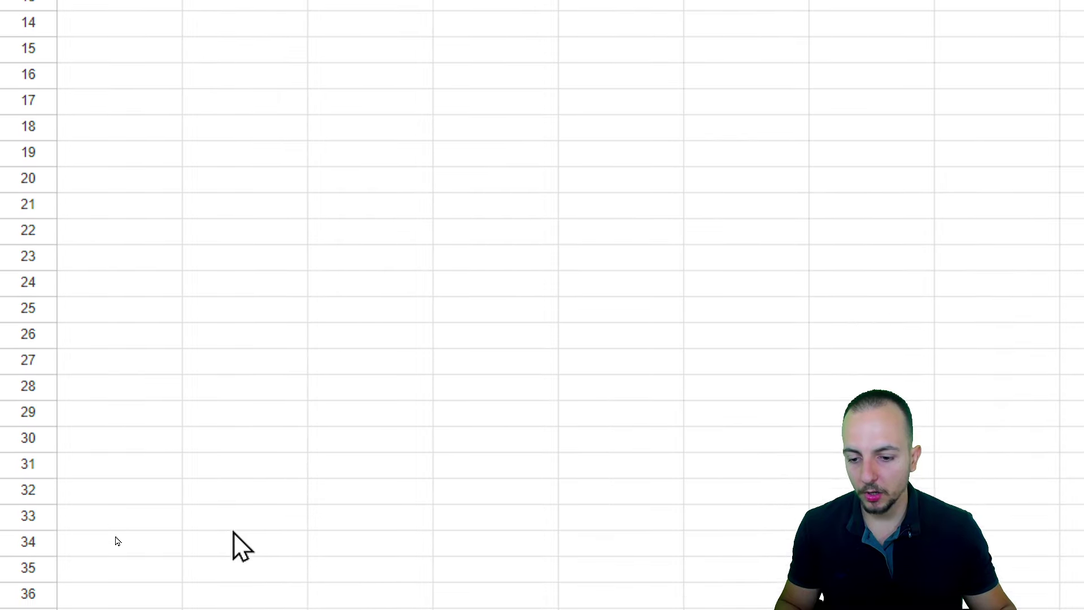
{"action": "scroll", "coordinate": [214, 564], "scroll_direction": "down", "scroll_amount": 1}
{"action": "left_click", "coordinate": [207, 588]}
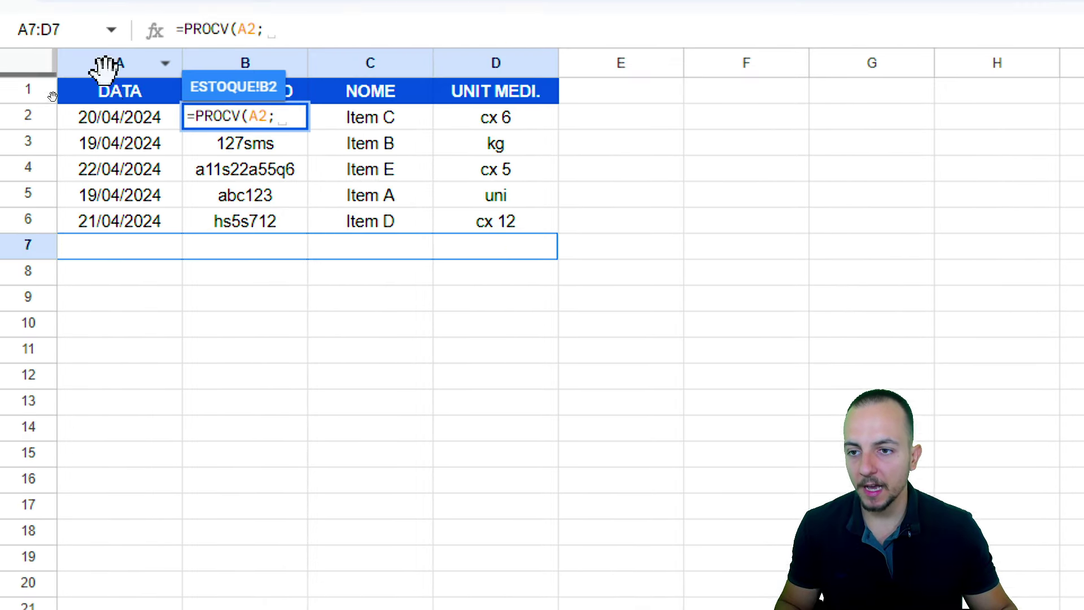
{"action": "left_click_drag", "start_coordinate": [265, 85], "coordinate": [351, 85]}
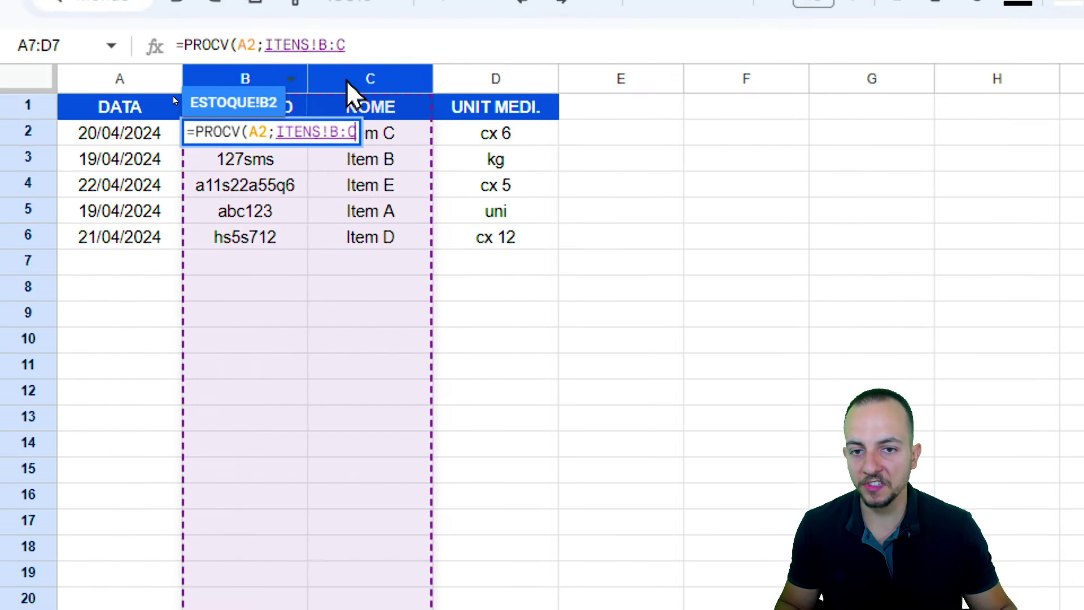
{"action": "type", "text": ";"}
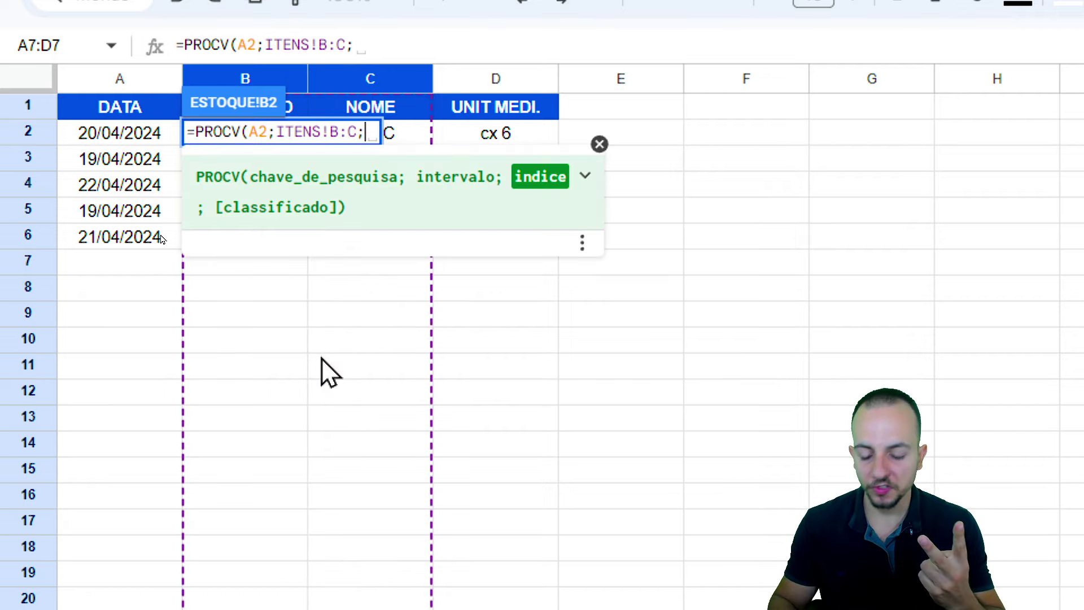
{"action": "type", "text": "2;0"}
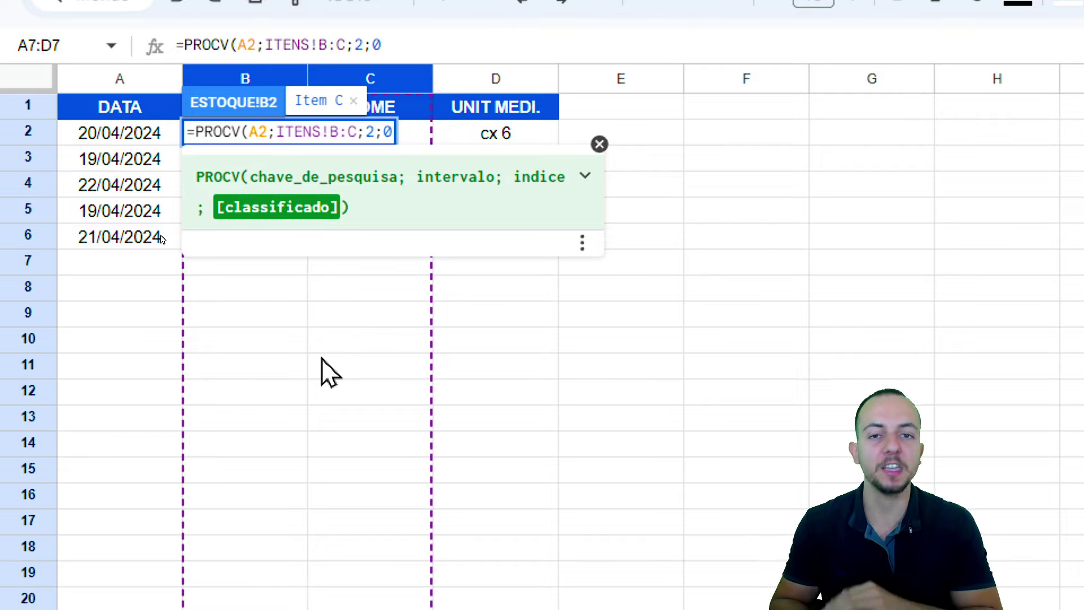
{"action": "type", "text": ")"}
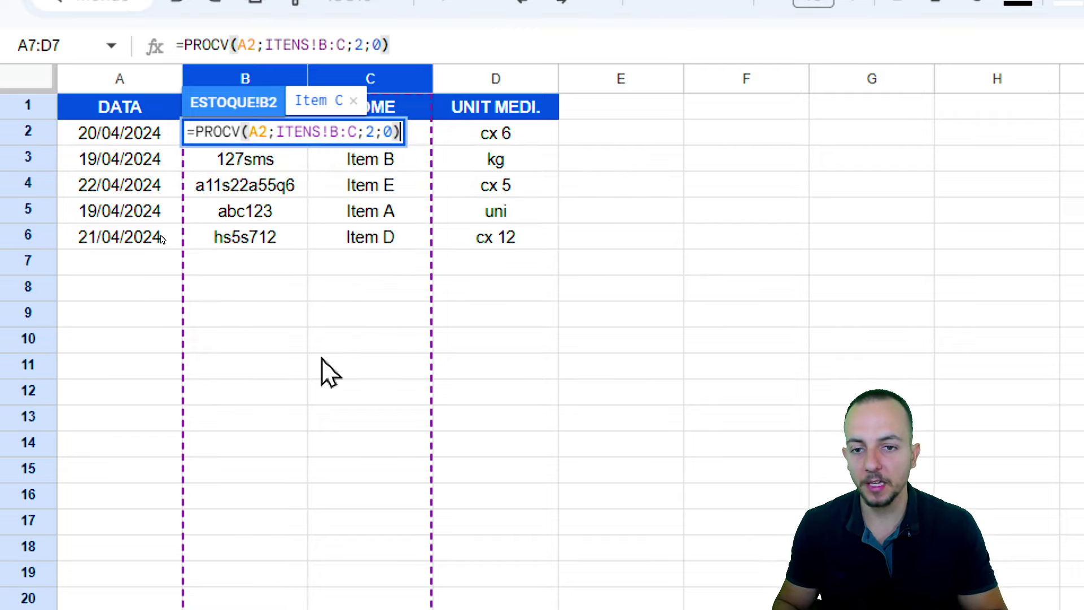
{"action": "key", "text": "Return"}
Copy the PROCV formula down to B6, then fill it through row 1000
{"action": "left_click_drag", "start_coordinate": [305, 146], "coordinate": [300, 263]}
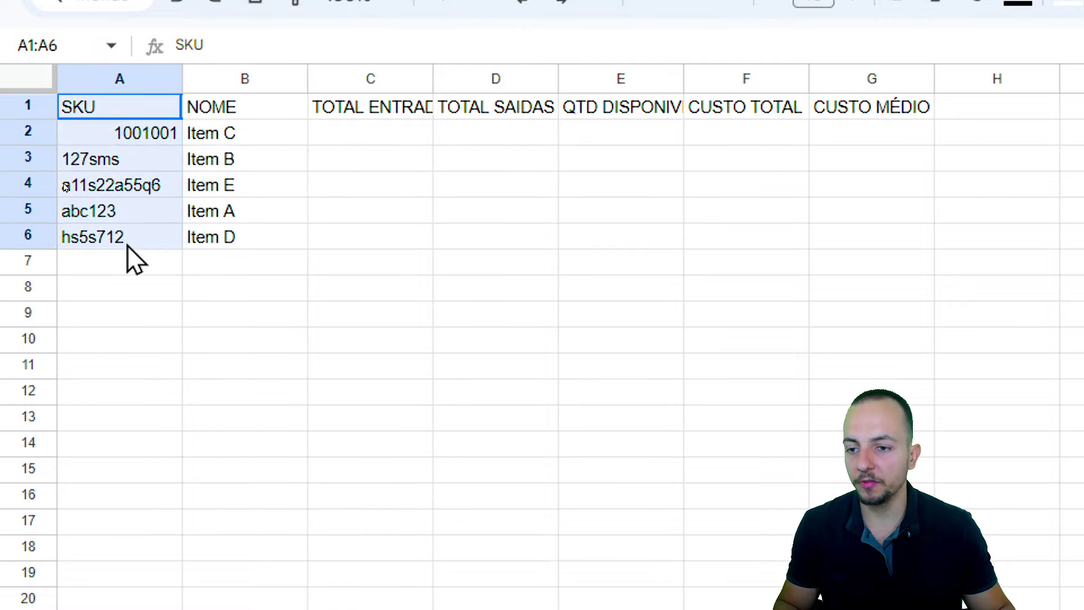
{"action": "left_click_drag", "start_coordinate": [113, 107], "coordinate": [135, 288]}
{"action": "left_click_drag", "start_coordinate": [150, 139], "coordinate": [127, 294]}
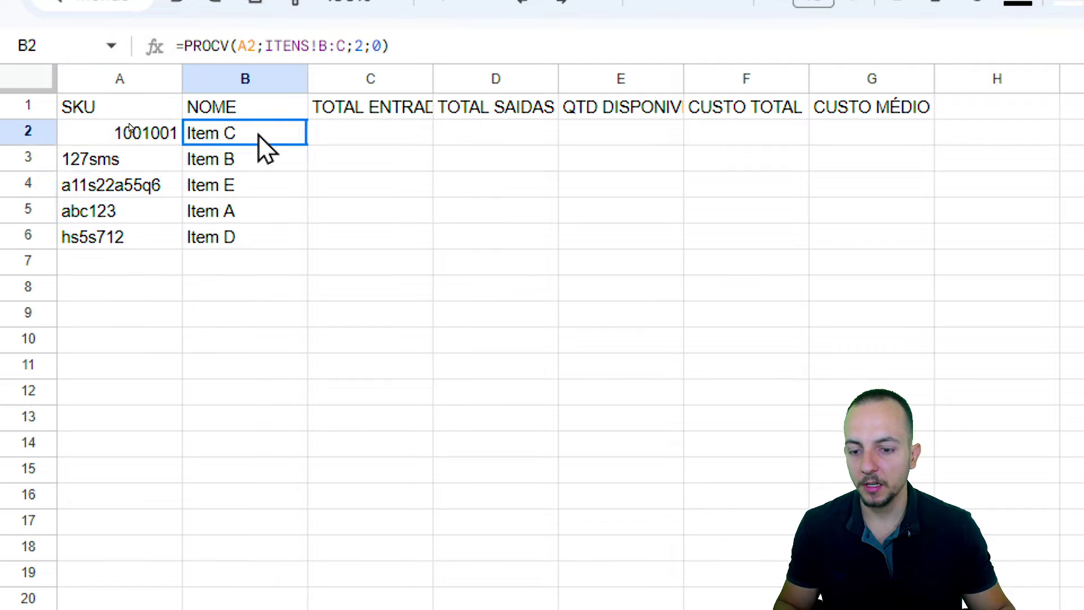
{"action": "left_click_drag", "start_coordinate": [262, 145], "coordinate": [249, 332]}
{"action": "left_click", "coordinate": [254, 182]}
{"action": "left_click", "coordinate": [245, 235]}
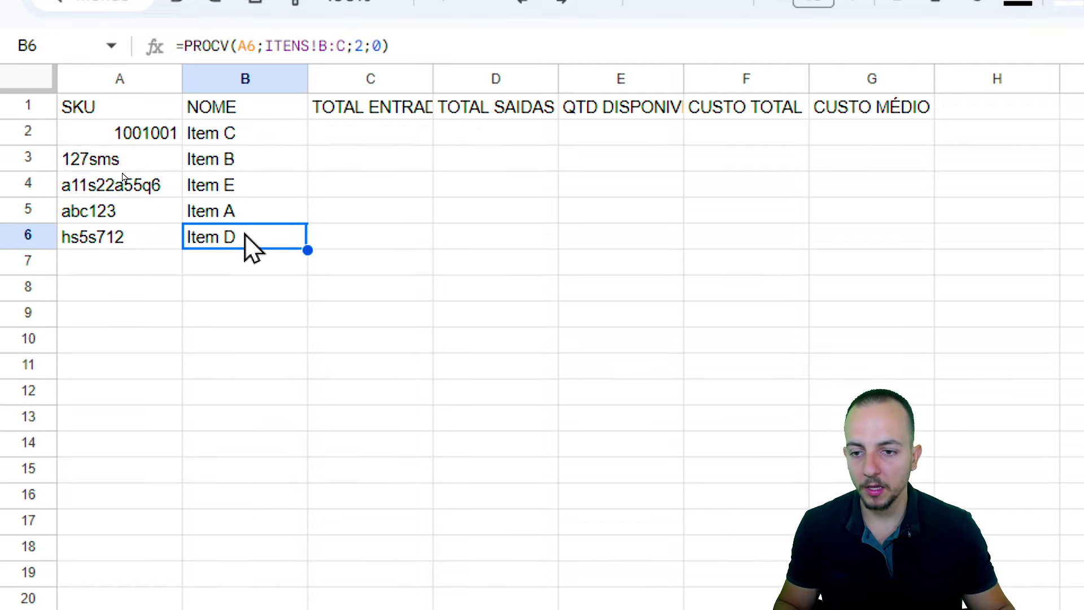
{"action": "key", "text": "ctrl+shift+Down"}
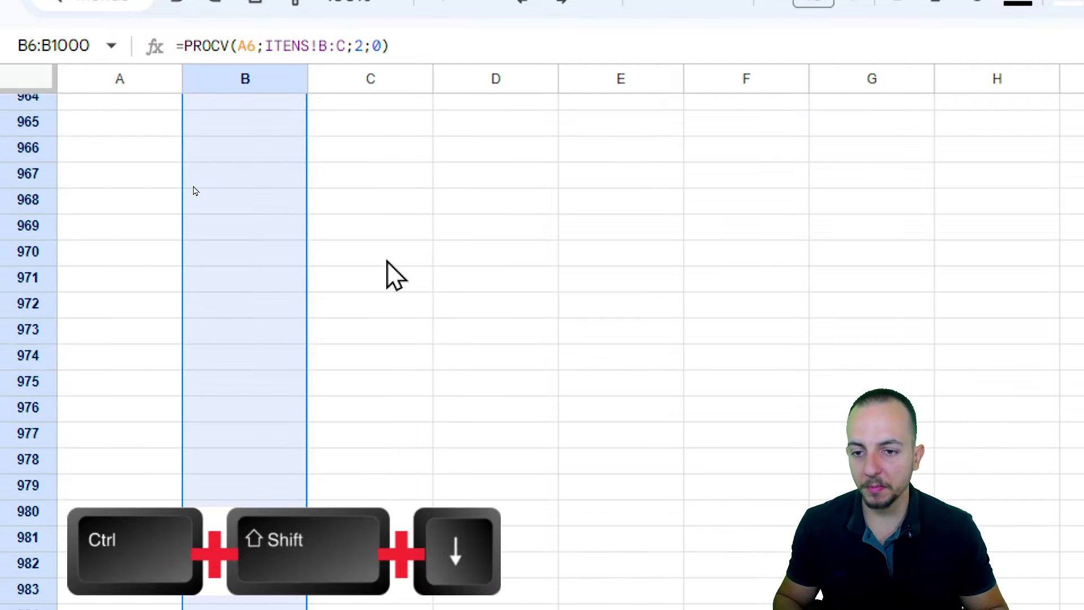
{"action": "key", "text": "ctrl+d"}
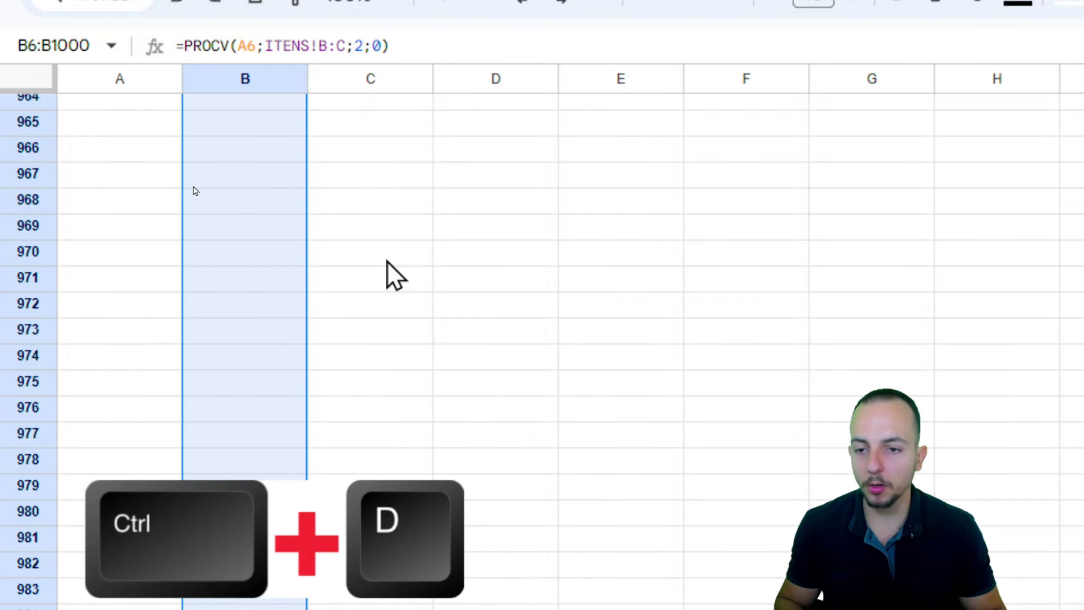
{"action": "key", "text": "Up"}
{"action": "key", "text": "Up"}
{"action": "key", "text": "Up"}
{"action": "key", "text": "Up"}
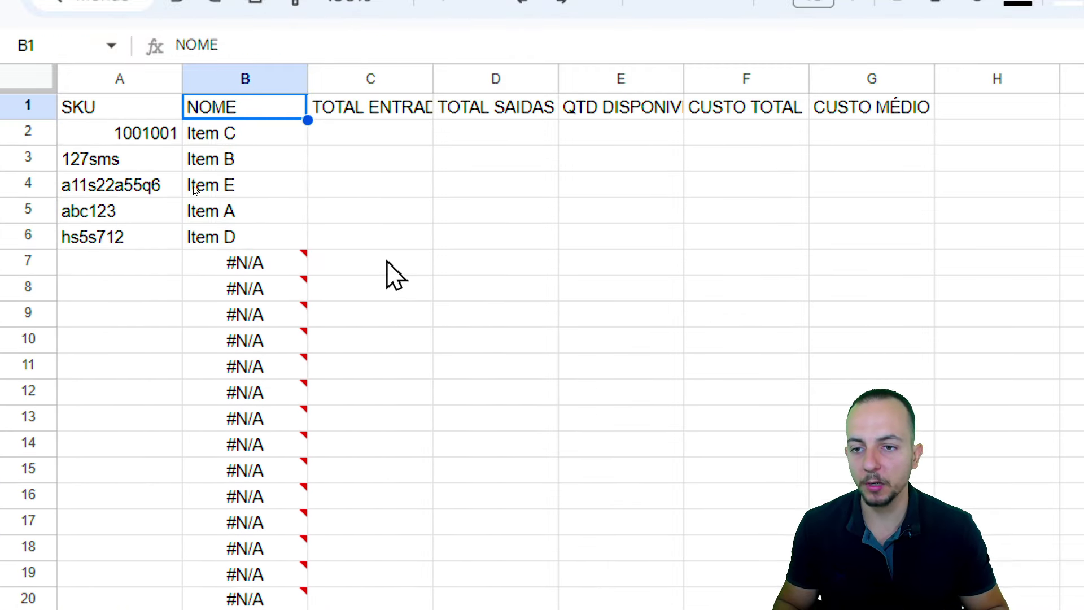
{"action": "mouse_move", "coordinate": [245, 287]}
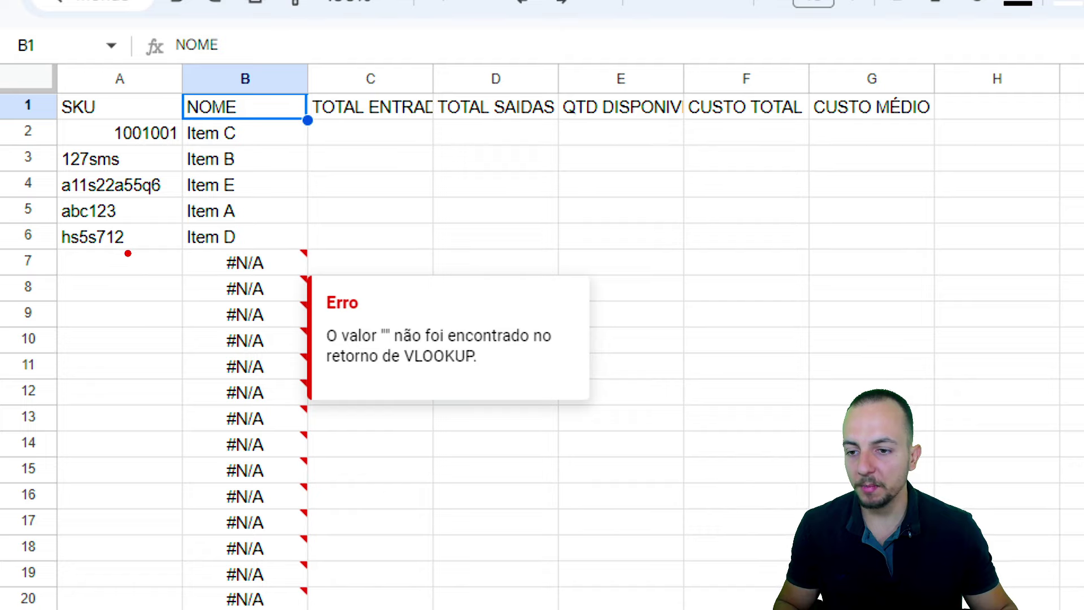
Wrap B2's PROCV lookup in SEERRO so errors show blank instead of #N/A
{"action": "left_click_drag", "start_coordinate": [131, 280], "coordinate": [134, 499]}
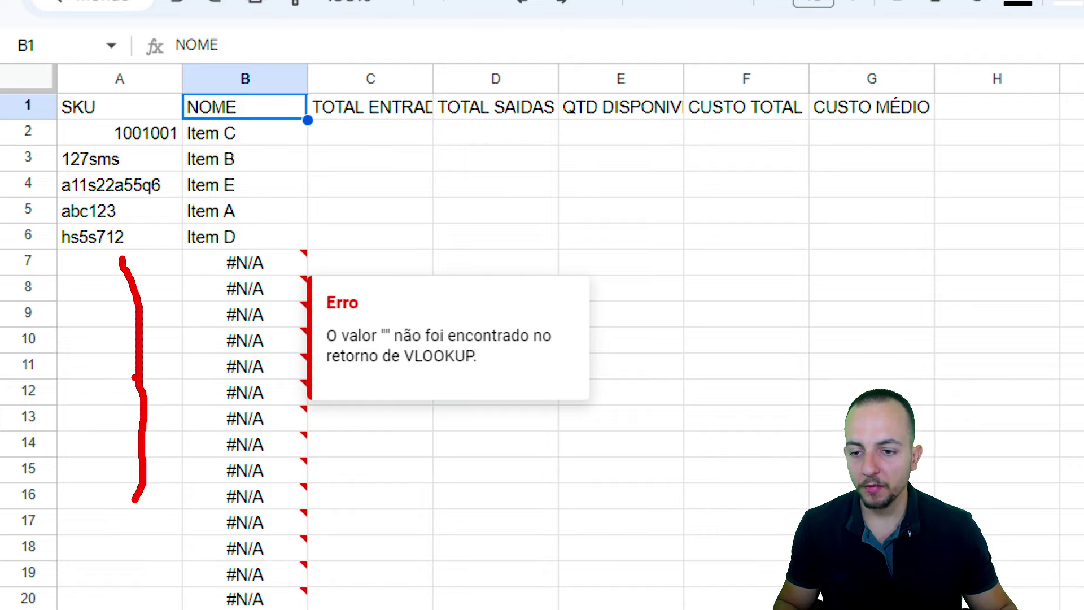
{"action": "left_click_drag", "start_coordinate": [212, 317], "coordinate": [282, 375]}
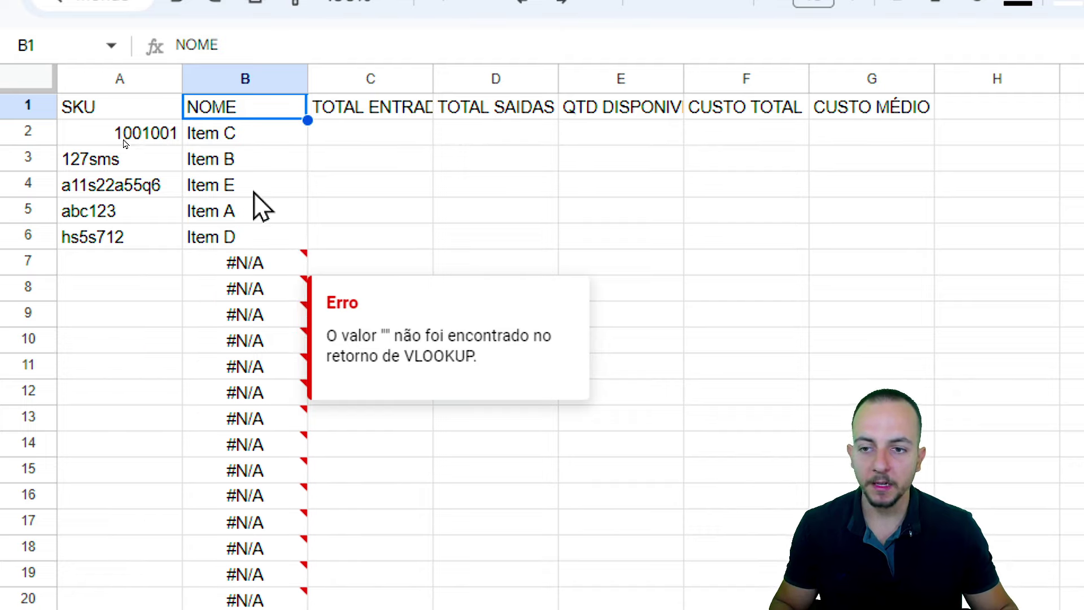
{"action": "left_click", "coordinate": [242, 141]}
{"action": "double_click", "coordinate": [198, 132]}
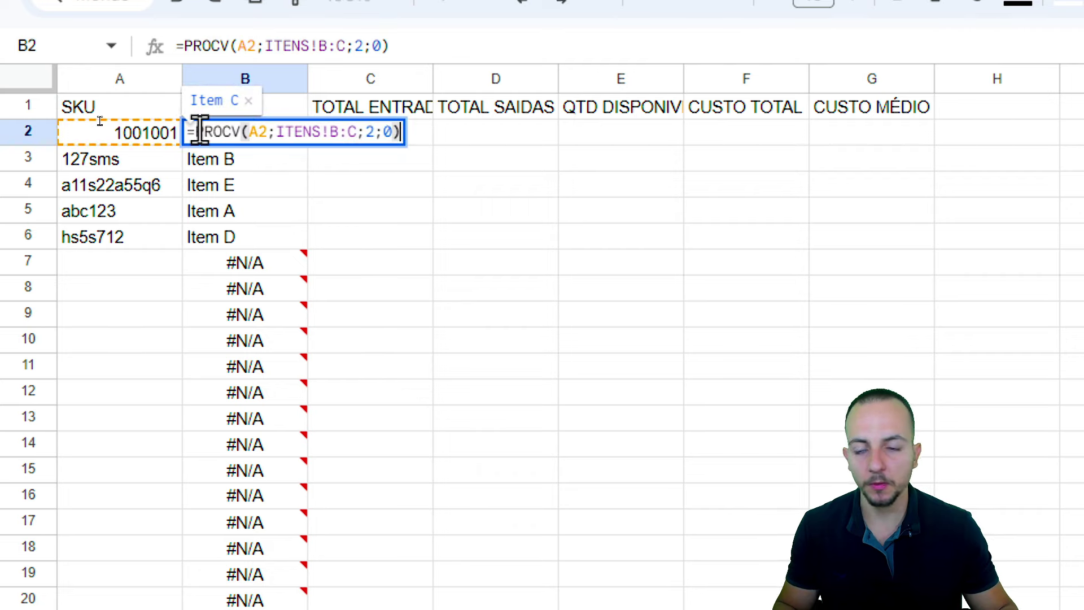
{"action": "type", "text": "S"}
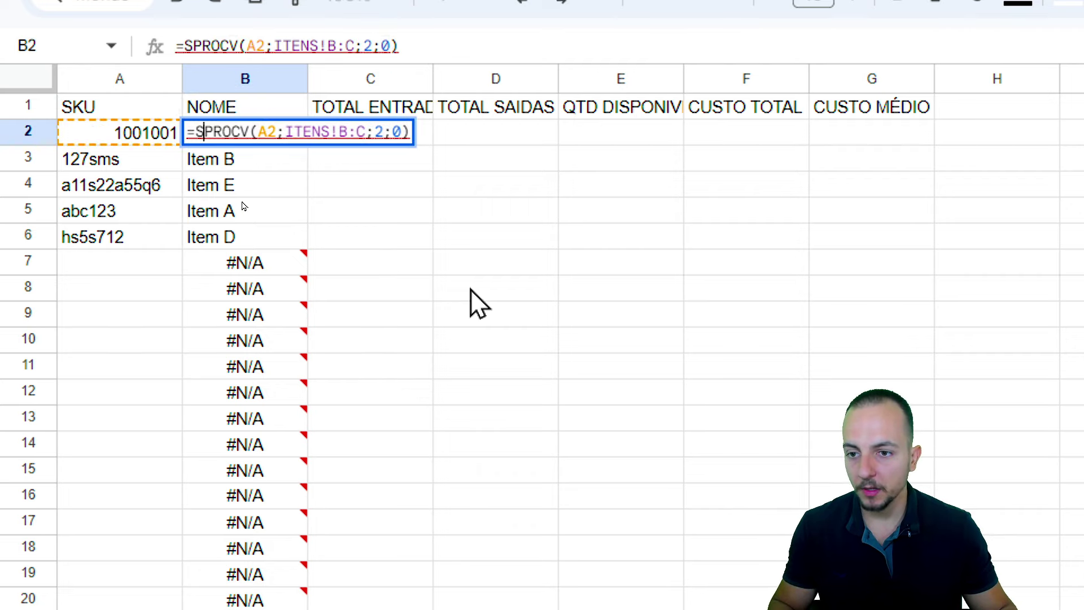
{"action": "type", "text": "EERRO("}
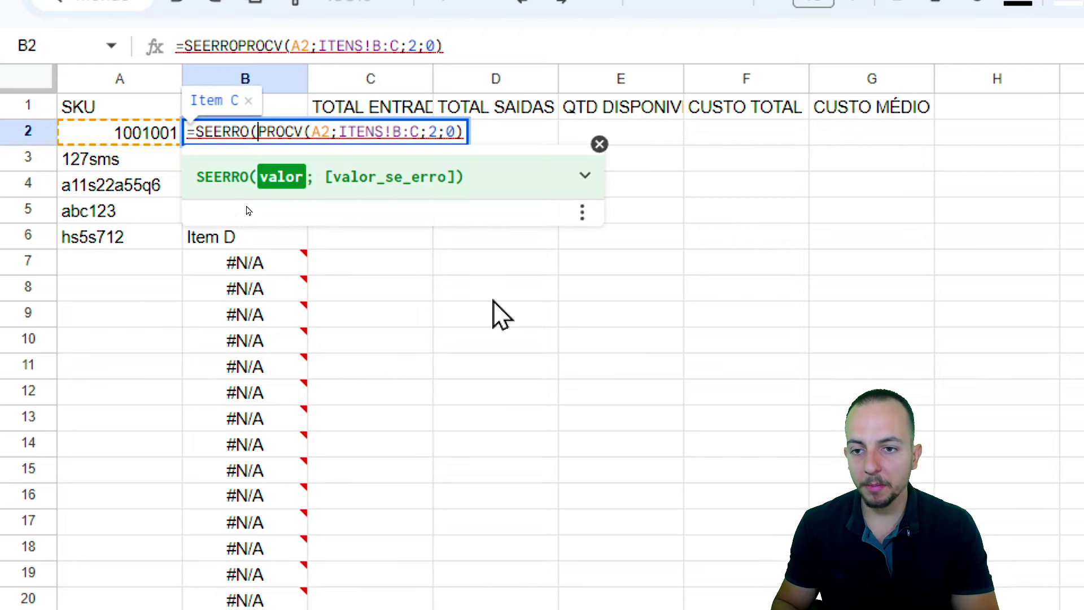
{"action": "left_click_drag", "start_coordinate": [260, 132], "coordinate": [453, 132]}
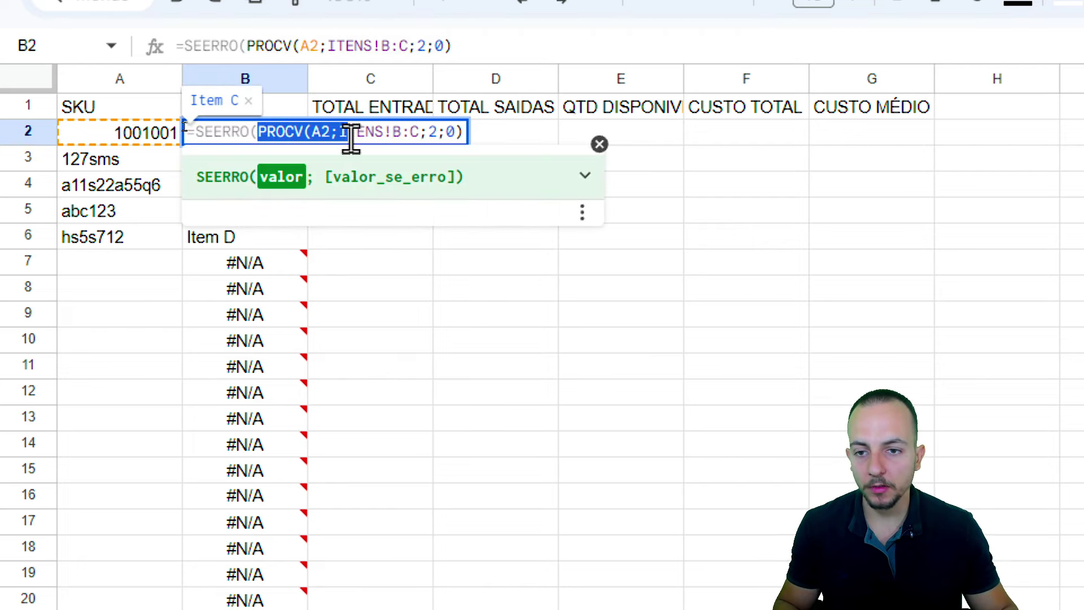
{"action": "left_click", "coordinate": [460, 131]}
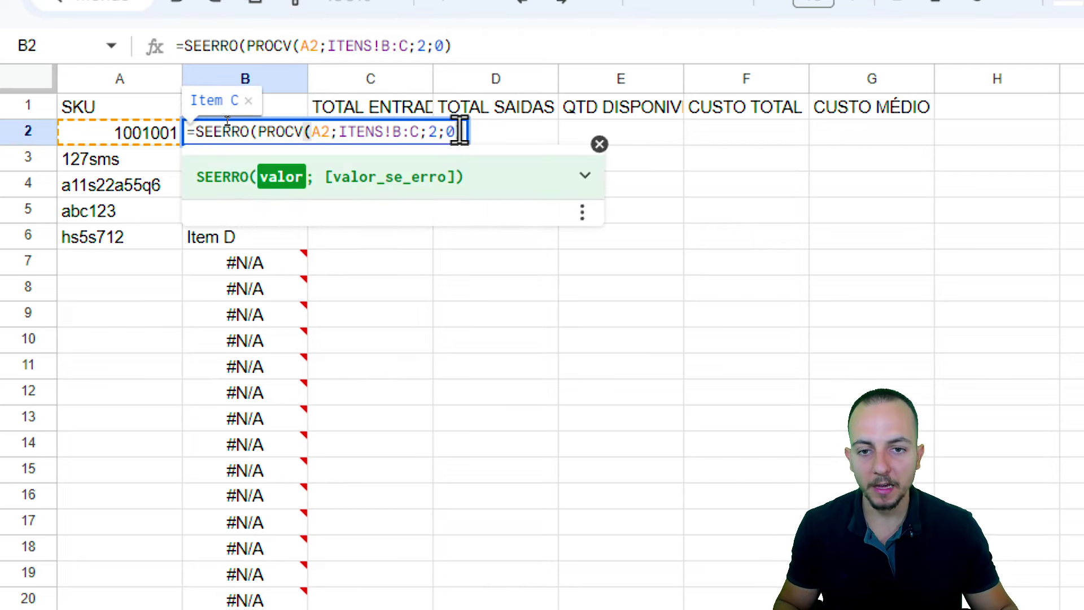
{"action": "type", "text": ";0"}
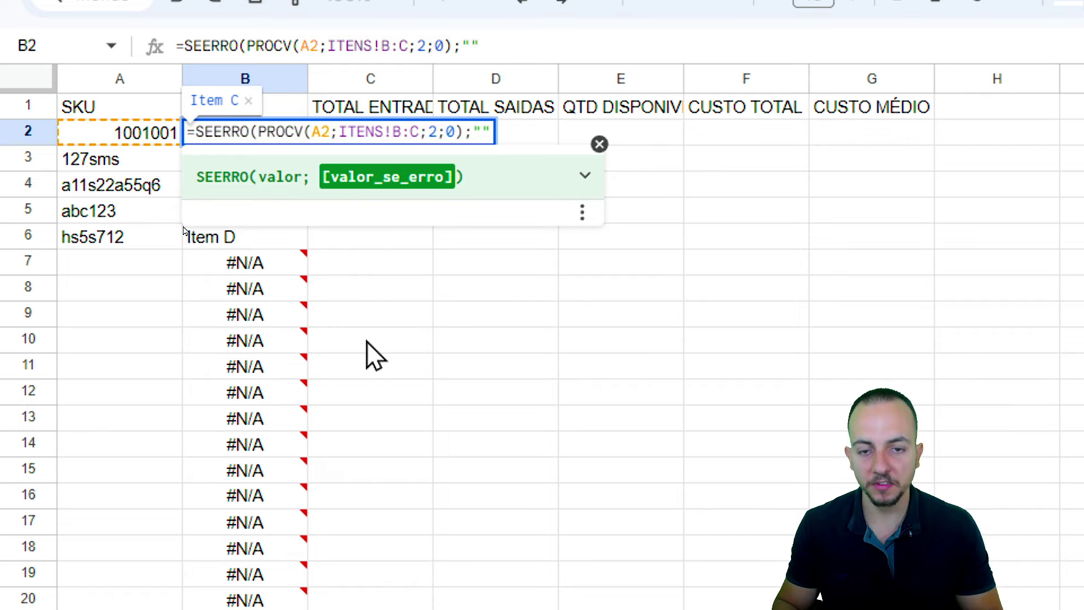
{"action": "type", "text": ")"}
{"action": "key", "text": "Return"}
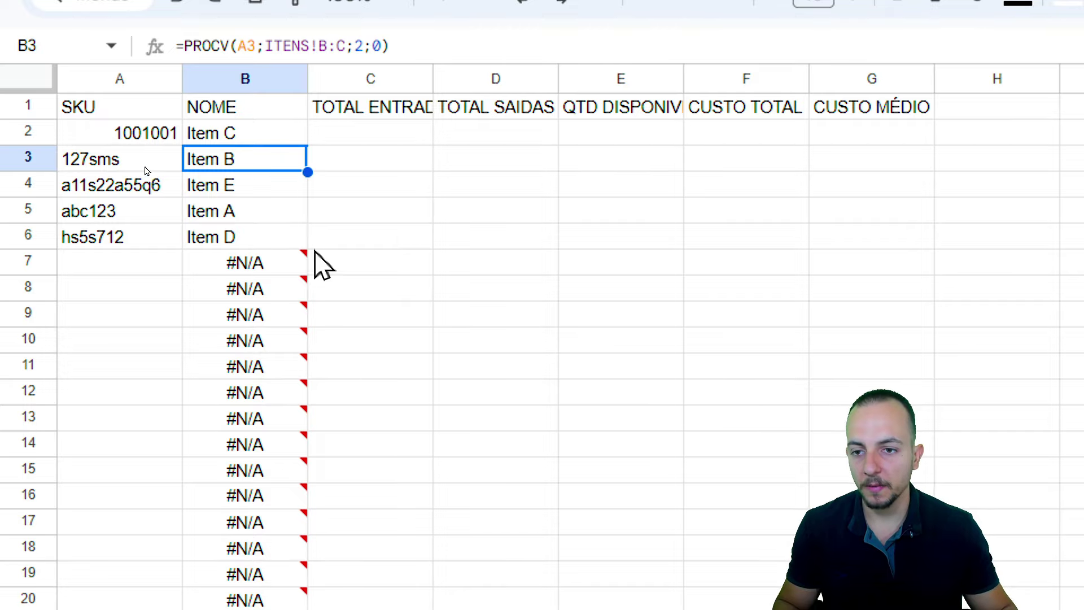
Fill the SEERRO lookup from B2 down to row 1000
{"action": "left_click", "coordinate": [256, 139]}
{"action": "key", "text": "ctrl+shift+Down"}
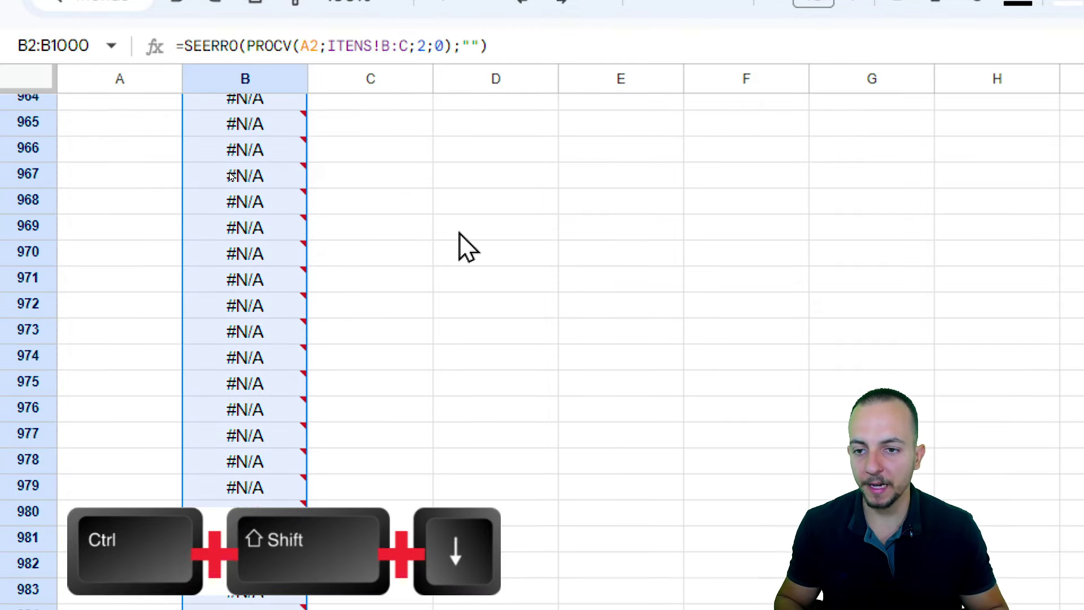
{"action": "key", "text": "ctrl+d"}
{"action": "key", "text": "ctrl+Up"}
Widen column C to fit the TOTAL ENTRADAS header
{"action": "left_click", "coordinate": [368, 135]}
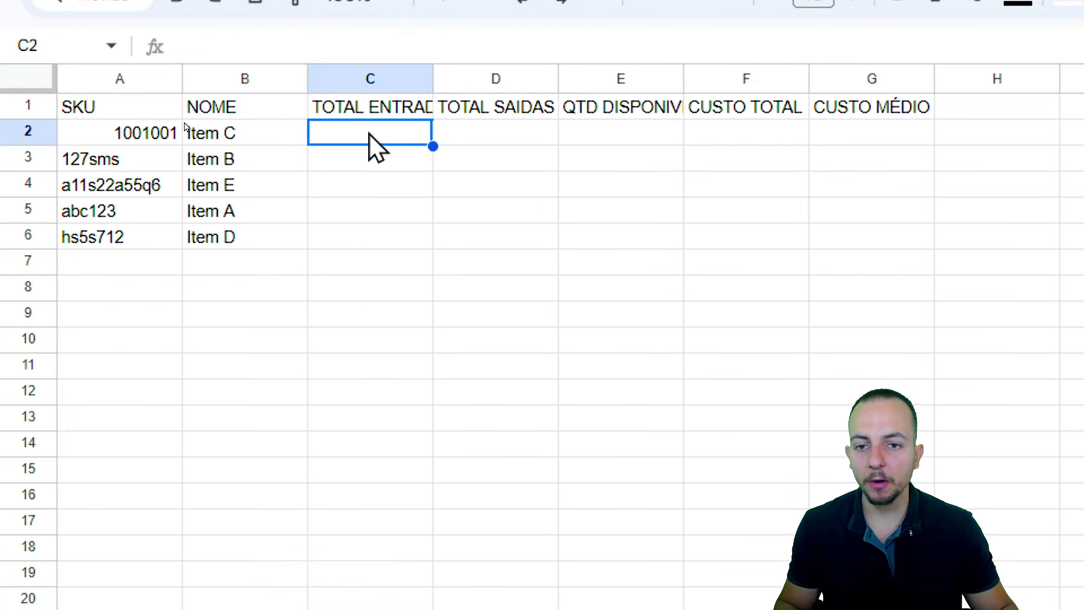
{"action": "left_click_drag", "start_coordinate": [432, 78], "coordinate": [484, 78]}
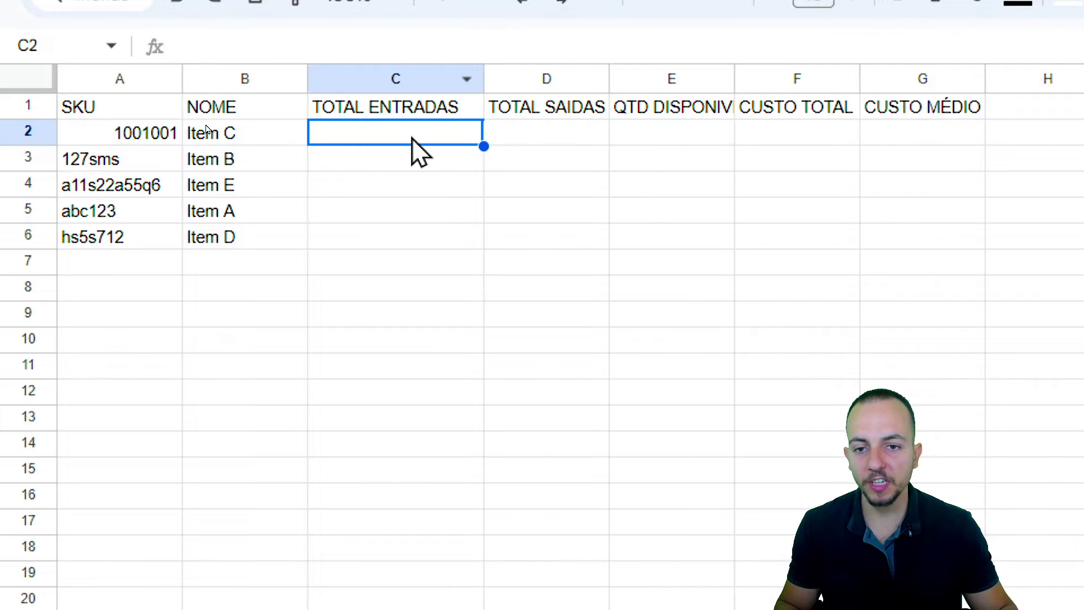
{"action": "left_click_drag", "start_coordinate": [395, 135], "coordinate": [396, 237]}
{"action": "left_click", "coordinate": [248, 140]}
{"action": "left_click", "coordinate": [349, 136]}
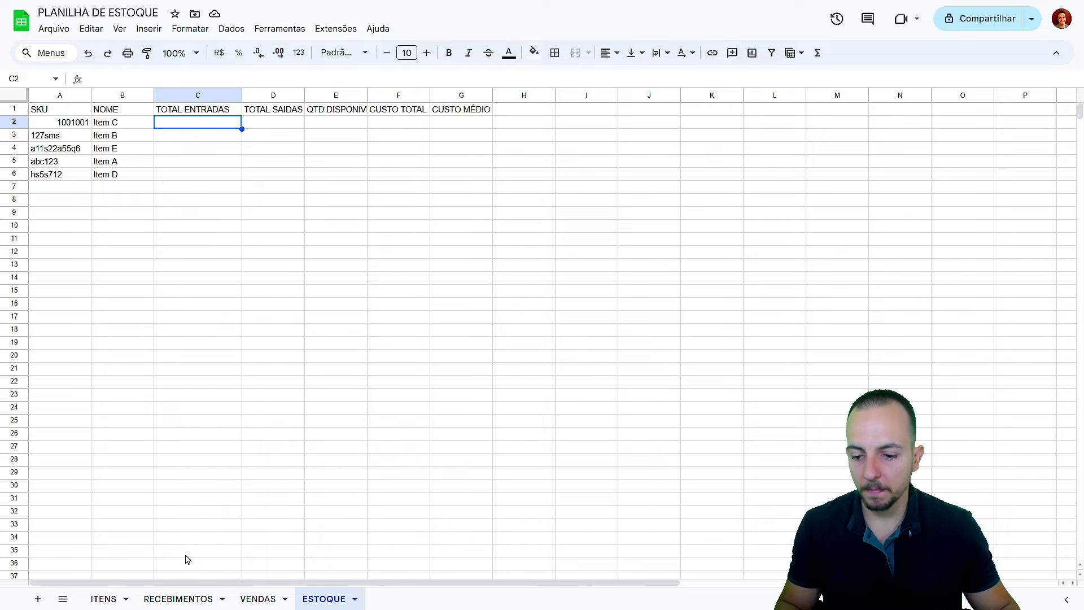
On RECEBIMENTOS, date row 5 as 20/04/2024 with SKU 1001001
{"action": "left_click", "coordinate": [177, 598]}
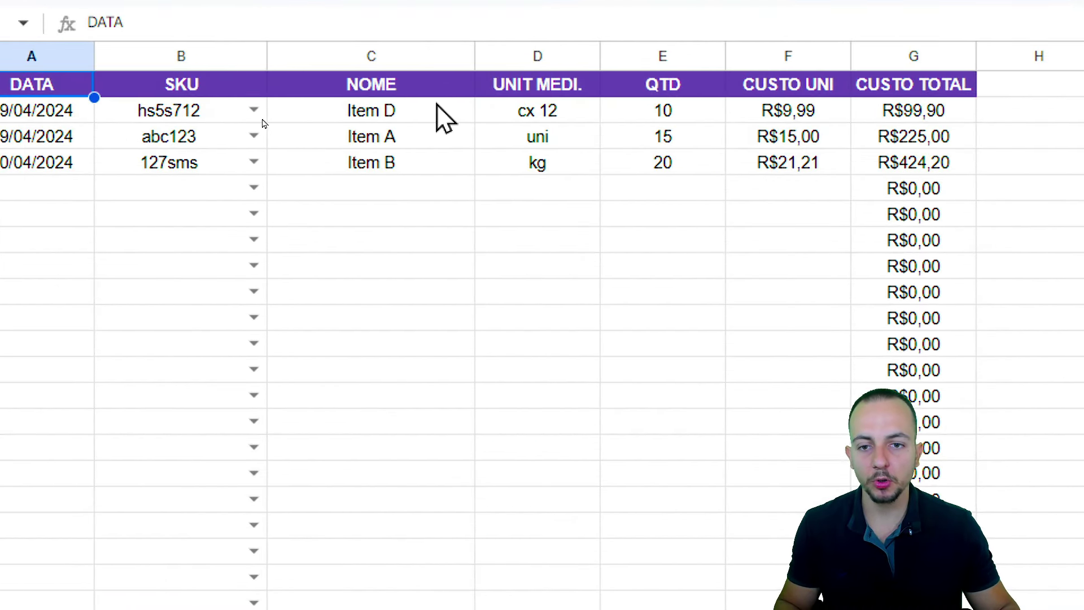
{"action": "left_click_drag", "start_coordinate": [443, 119], "coordinate": [774, 271]}
{"action": "left_click", "coordinate": [720, 198]}
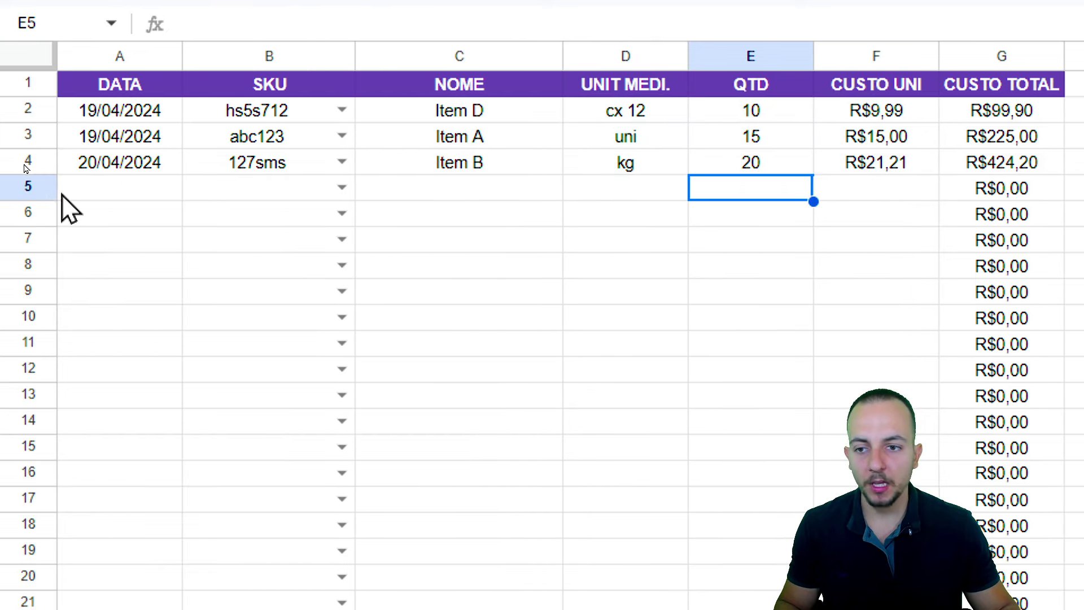
{"action": "left_click", "coordinate": [129, 193]}
{"action": "double_click", "coordinate": [129, 193]}
{"action": "left_click", "coordinate": [208, 338]}
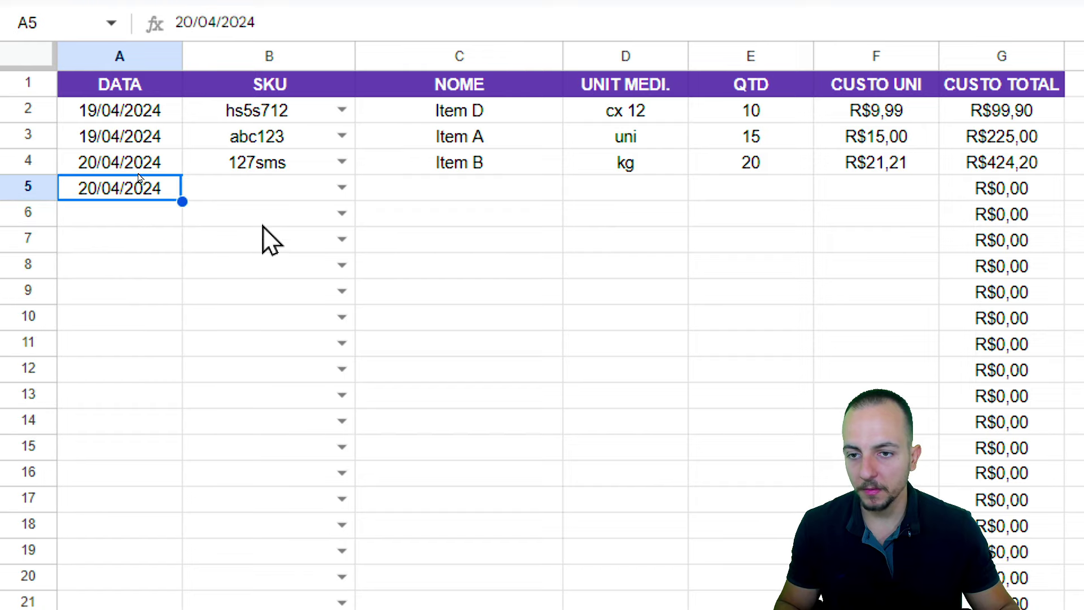
{"action": "left_click", "coordinate": [308, 168]}
{"action": "left_click", "coordinate": [344, 187]}
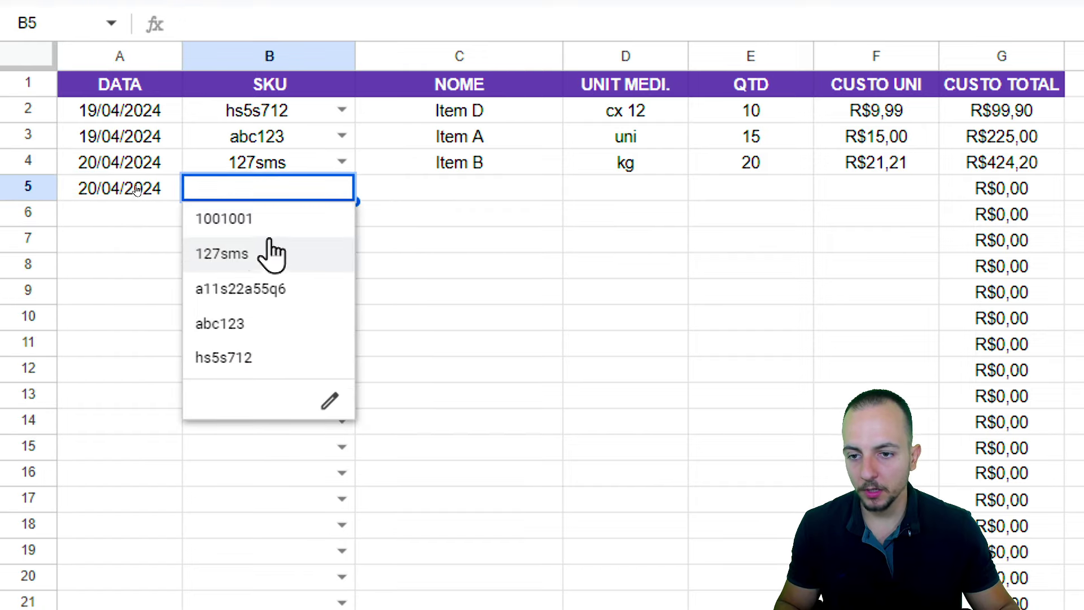
{"action": "left_click", "coordinate": [248, 218]}
Date row 6 as 21/04/2024 with SKU a11s22a55q6
{"action": "double_click", "coordinate": [161, 222]}
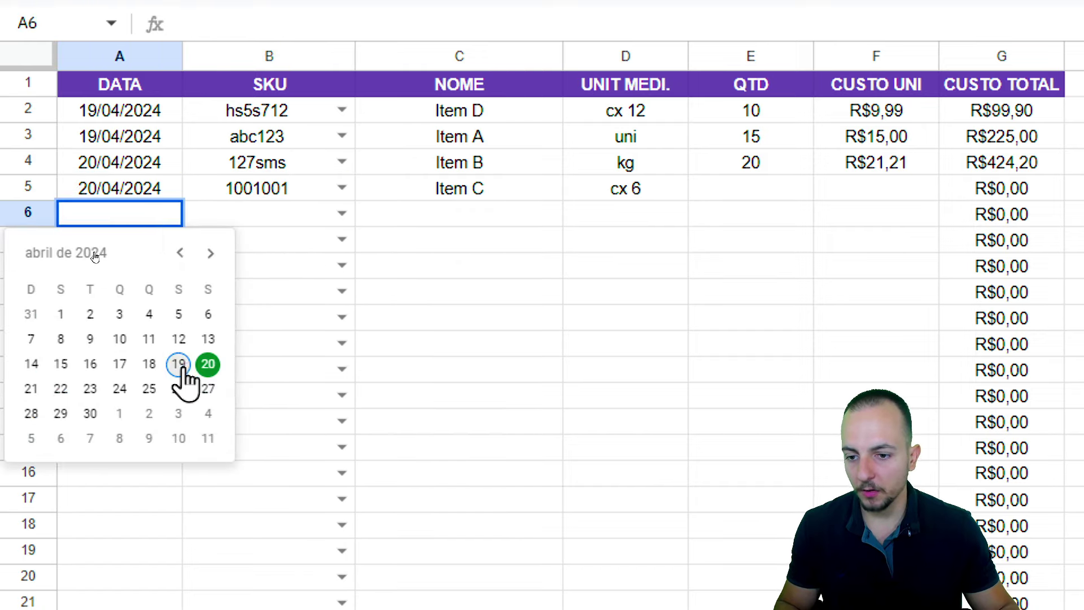
{"action": "left_click", "coordinate": [34, 389]}
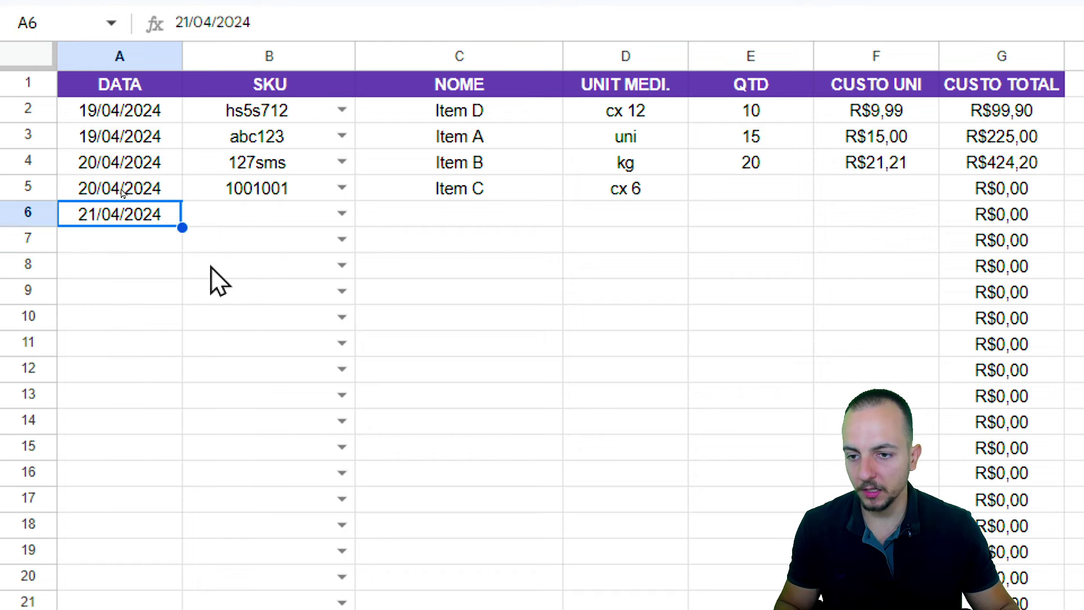
{"action": "left_click", "coordinate": [282, 221]}
{"action": "left_click", "coordinate": [341, 213]}
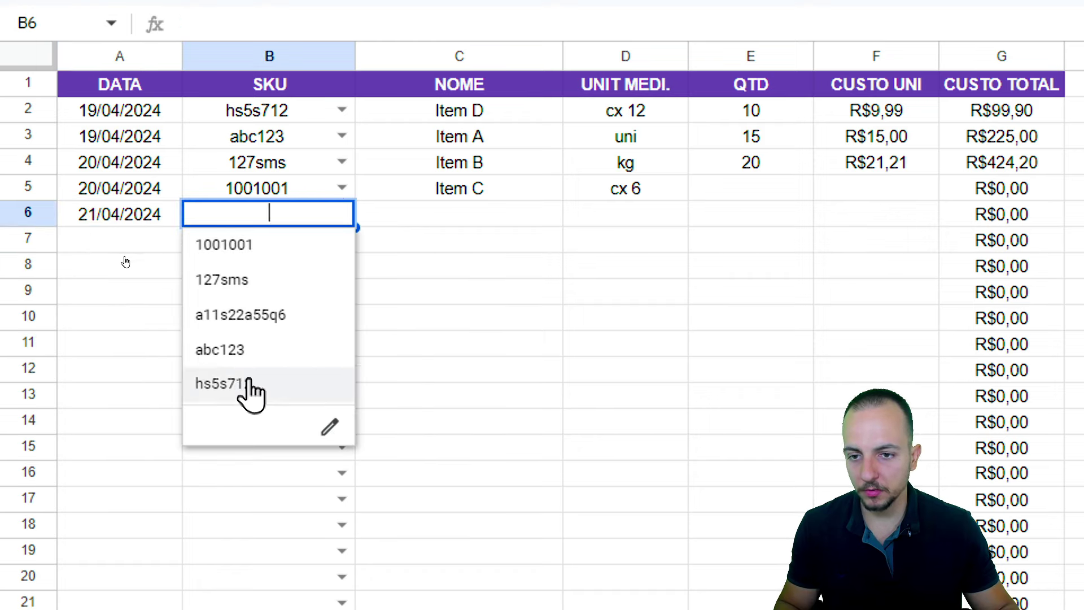
{"action": "left_click", "coordinate": [276, 314]}
Enter quantity 5 for rows 5 and 6, with unit costs 14,90 and 22
{"action": "scroll", "coordinate": [723, 209], "scroll_direction": "right", "scroll_amount": 2}
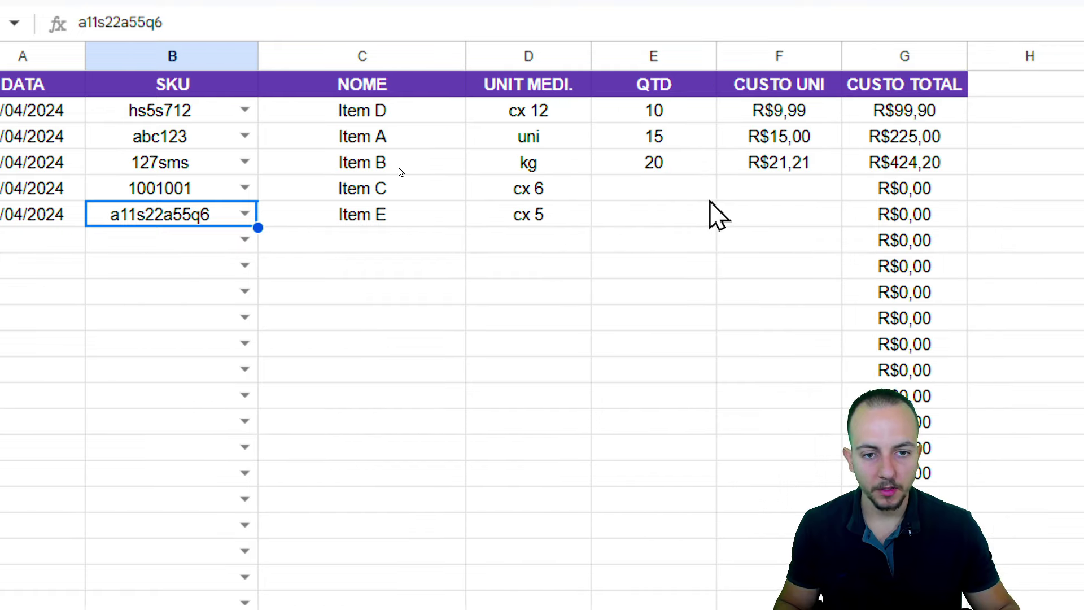
{"action": "left_click", "coordinate": [655, 195]}
{"action": "type", "text": "5"}
{"action": "key", "text": "Return"}
{"action": "type", "text": "5"}
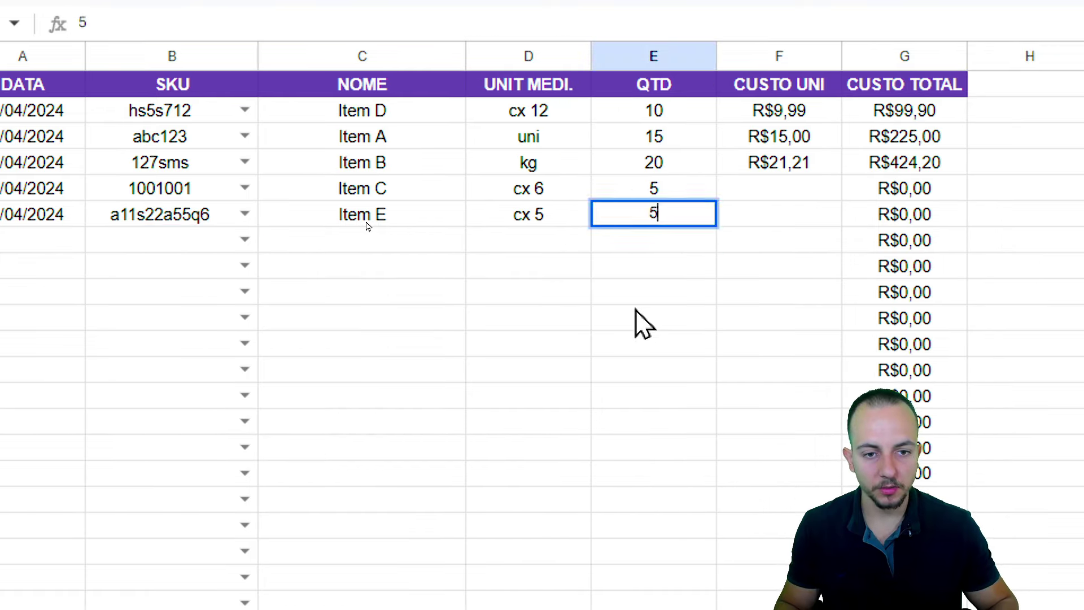
{"action": "key", "text": "Return"}
{"action": "left_click", "coordinate": [785, 186]}
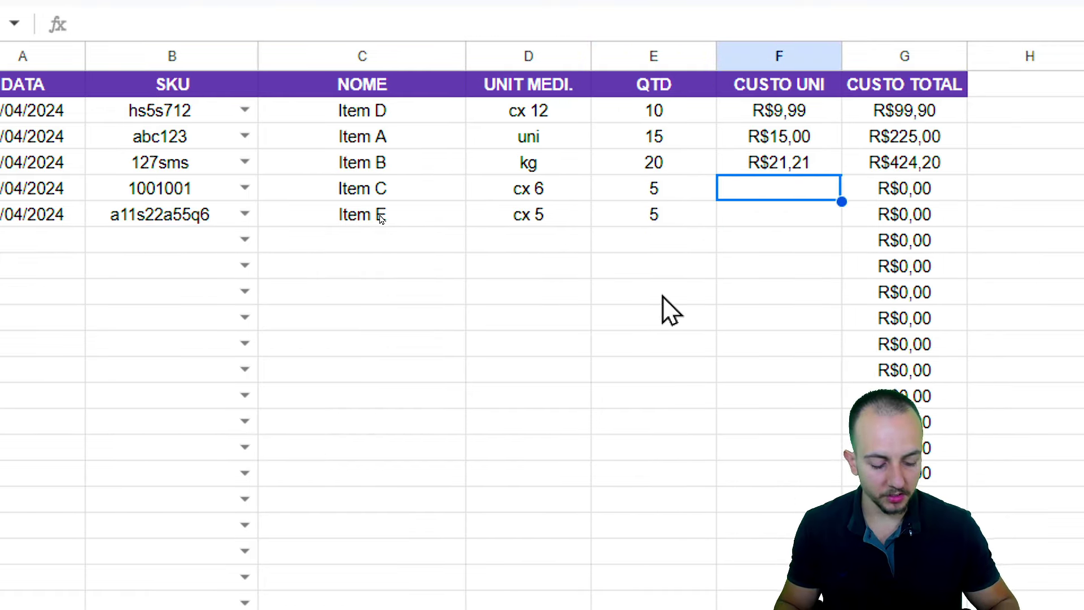
{"action": "type", "text": "14,9"}
{"action": "key", "text": "Return"}
{"action": "type", "text": "22"}
{"action": "key", "text": "Return"}
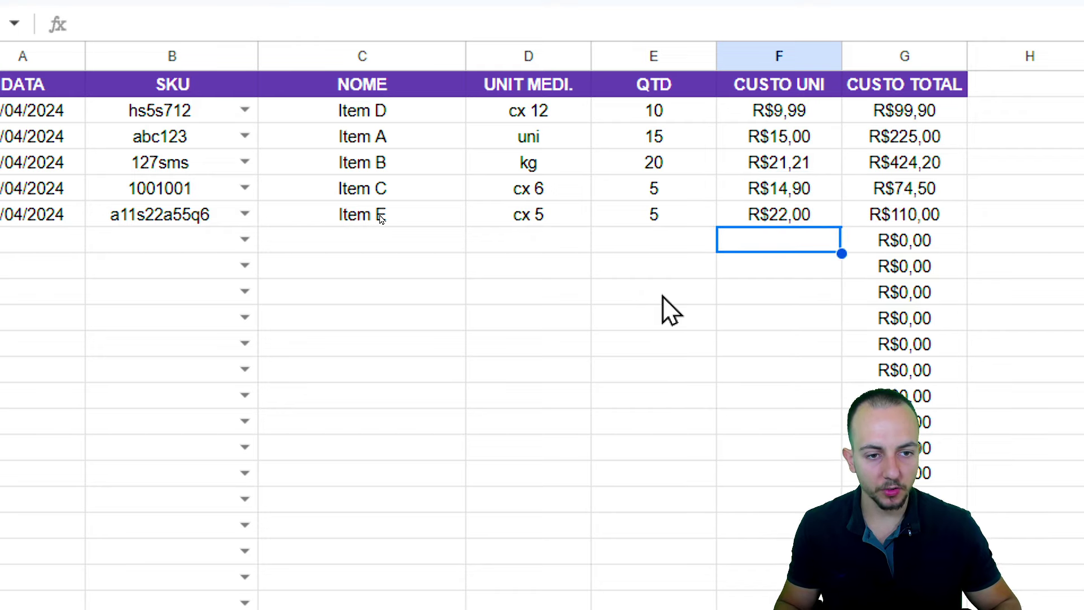
Add row 7: 22/04/2024, SKU 1001001, quantity 10 at unit cost 14,90
{"action": "left_click", "coordinate": [120, 252]}
{"action": "double_click", "coordinate": [121, 251]}
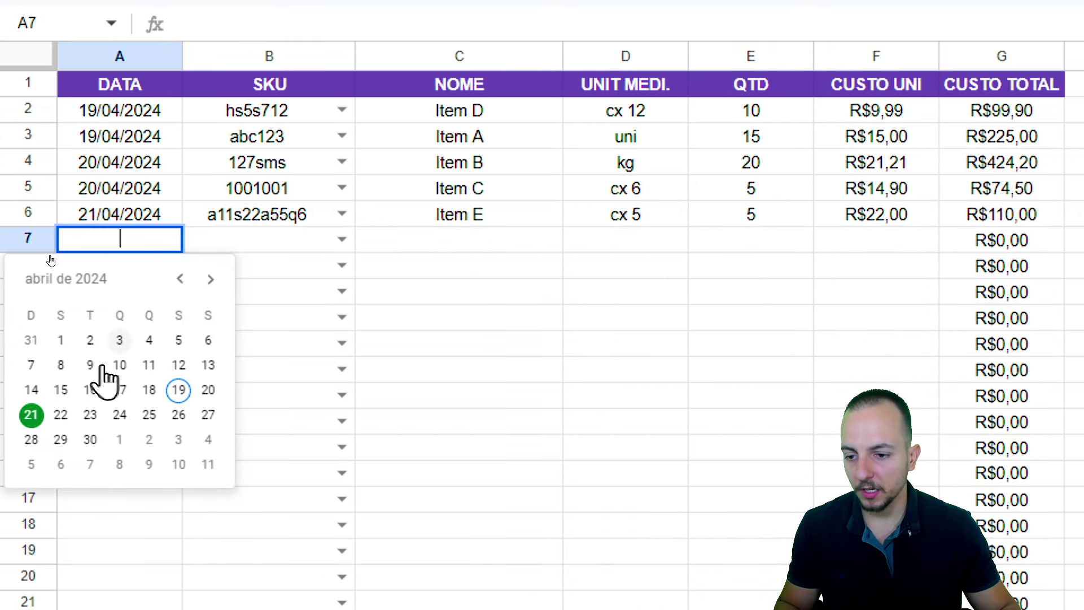
{"action": "left_click", "coordinate": [89, 414]}
{"action": "left_click", "coordinate": [282, 248]}
{"action": "left_click", "coordinate": [342, 239]}
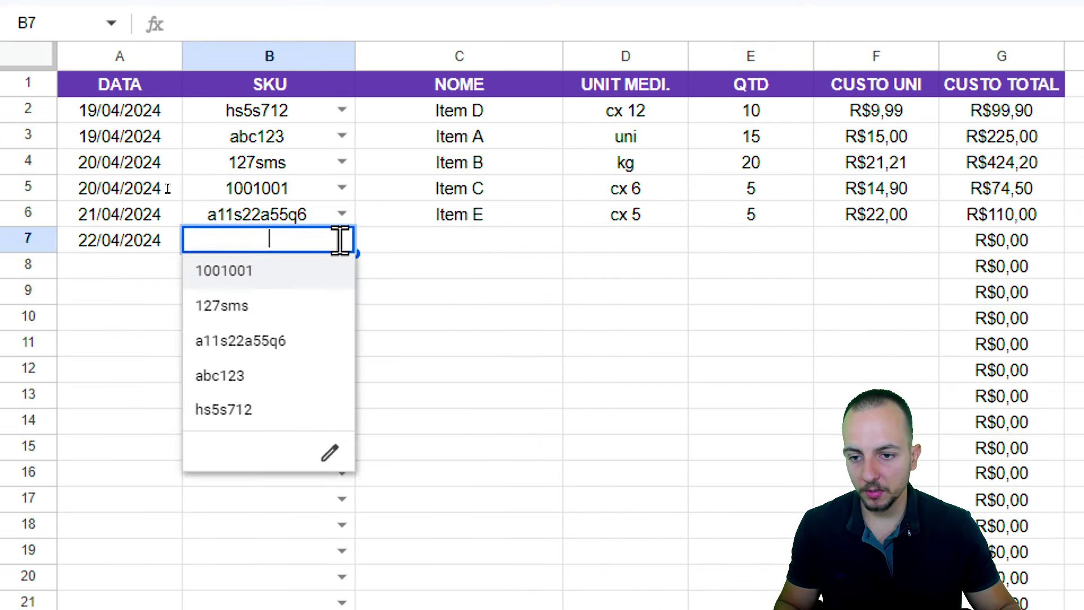
{"action": "left_click", "coordinate": [240, 274]}
{"action": "left_click", "coordinate": [753, 242]}
{"action": "type", "text": "10"}
{"action": "key", "text": "Return"}
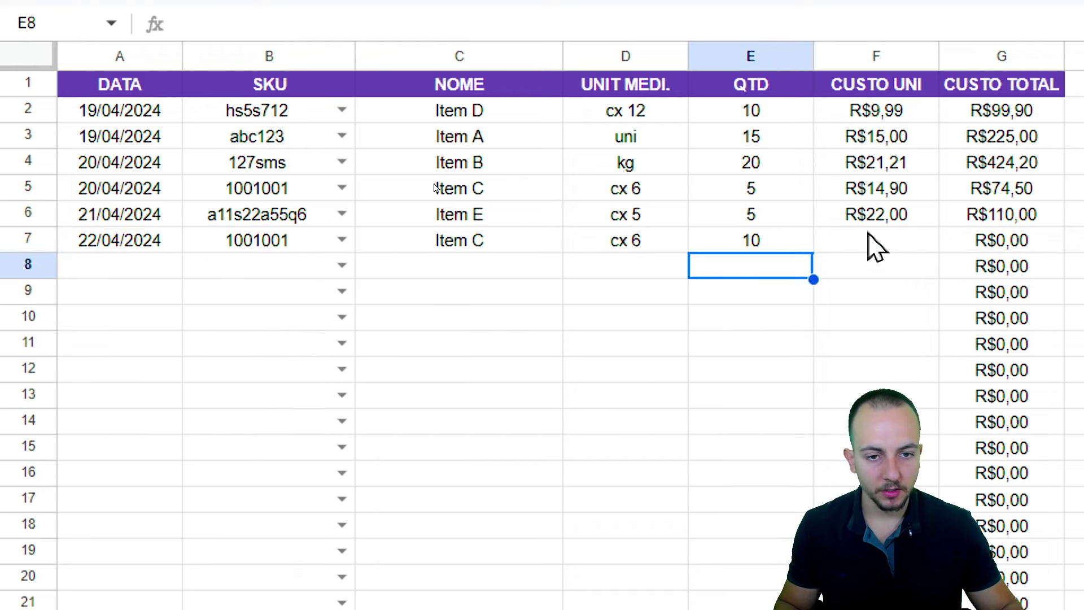
{"action": "left_click", "coordinate": [869, 234]}
{"action": "type", "text": "14,90"}
{"action": "key", "text": "Return"}
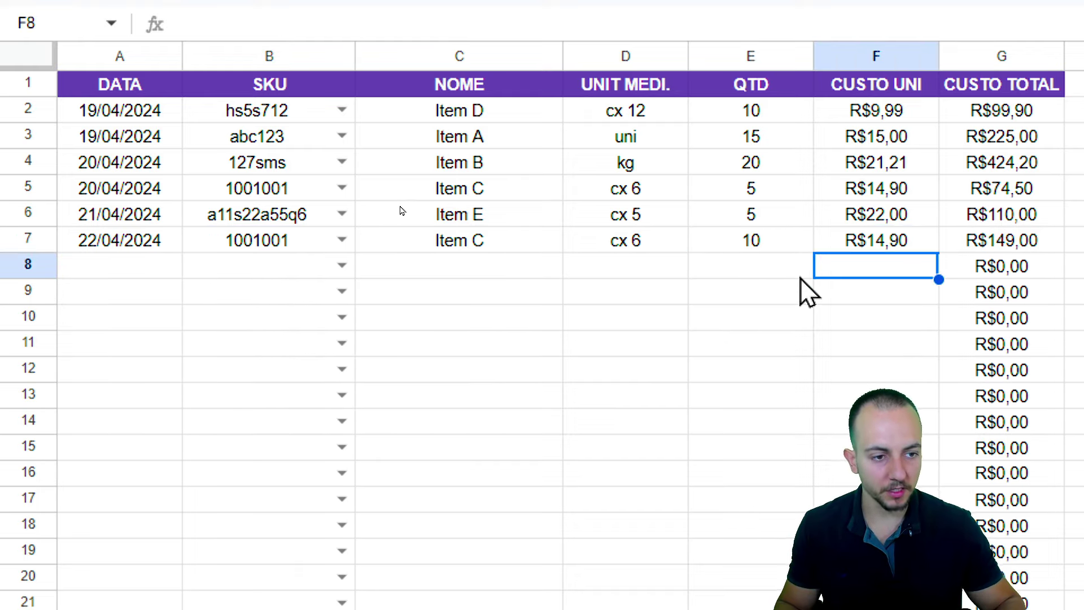
{"action": "left_click", "coordinate": [133, 88]}
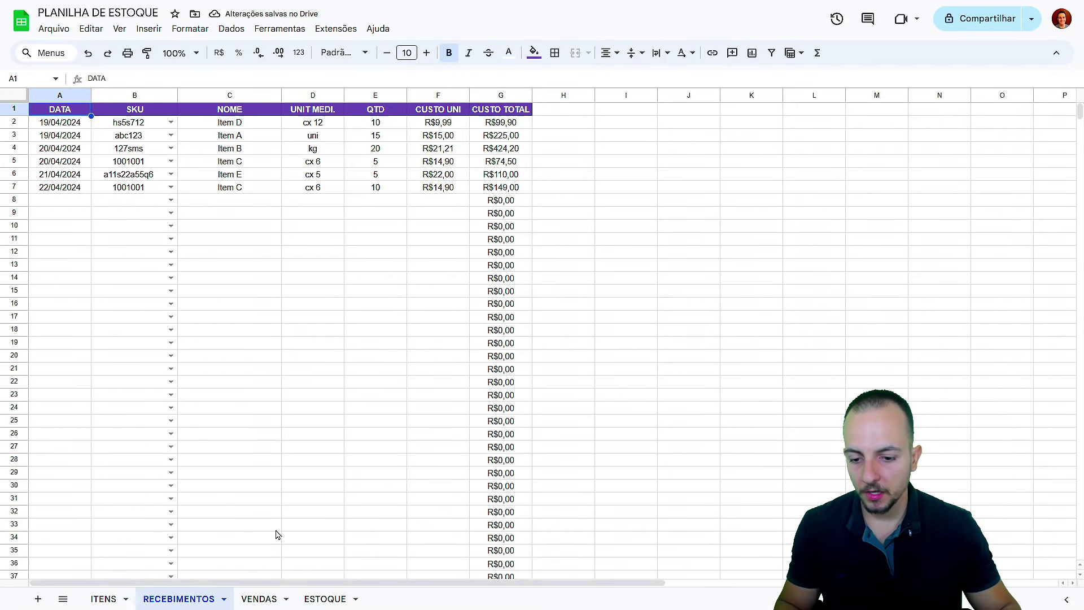
{"action": "left_click", "coordinate": [325, 598]}
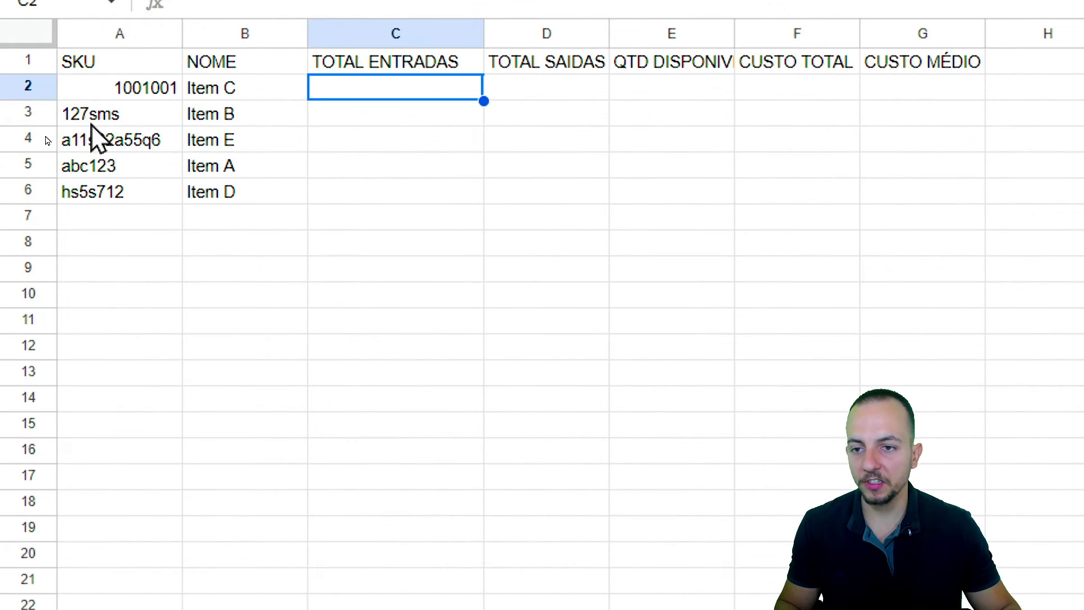
{"action": "left_click_drag", "start_coordinate": [224, 172], "coordinate": [327, 172]}
{"action": "mouse_move", "coordinate": [312, 167]}
{"action": "left_mouse_down"}
{"action": "mouse_move", "coordinate": [336, 165]}
{"action": "mouse_move", "coordinate": [330, 198]}
{"action": "left_mouse_up"}
{"action": "left_click_drag", "start_coordinate": [240, 206], "coordinate": [366, 199]}
{"action": "key", "text": "Escape"}
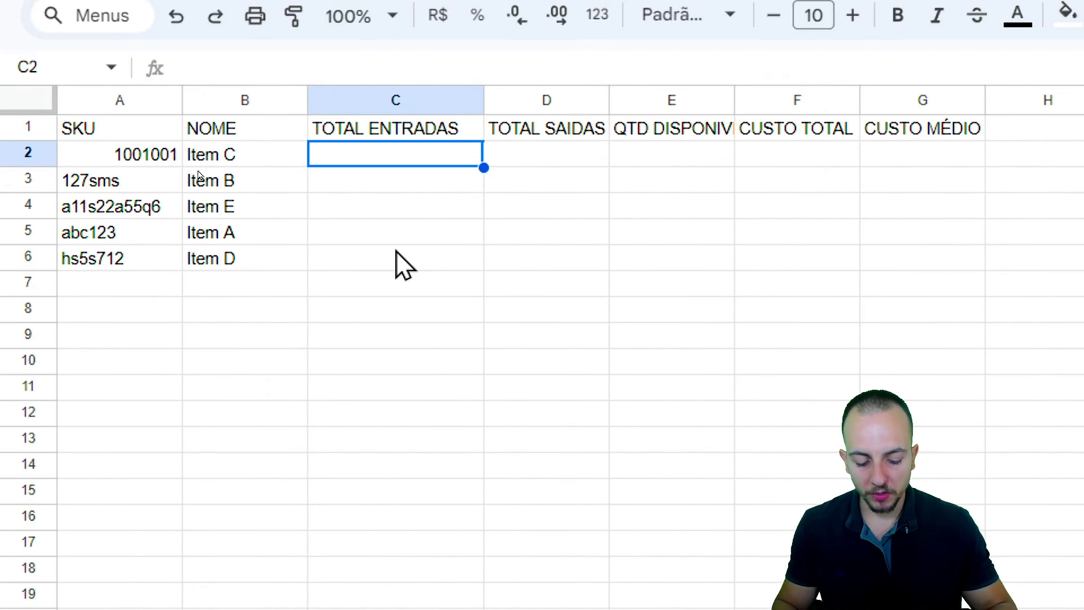
{"action": "type", "text": "="}
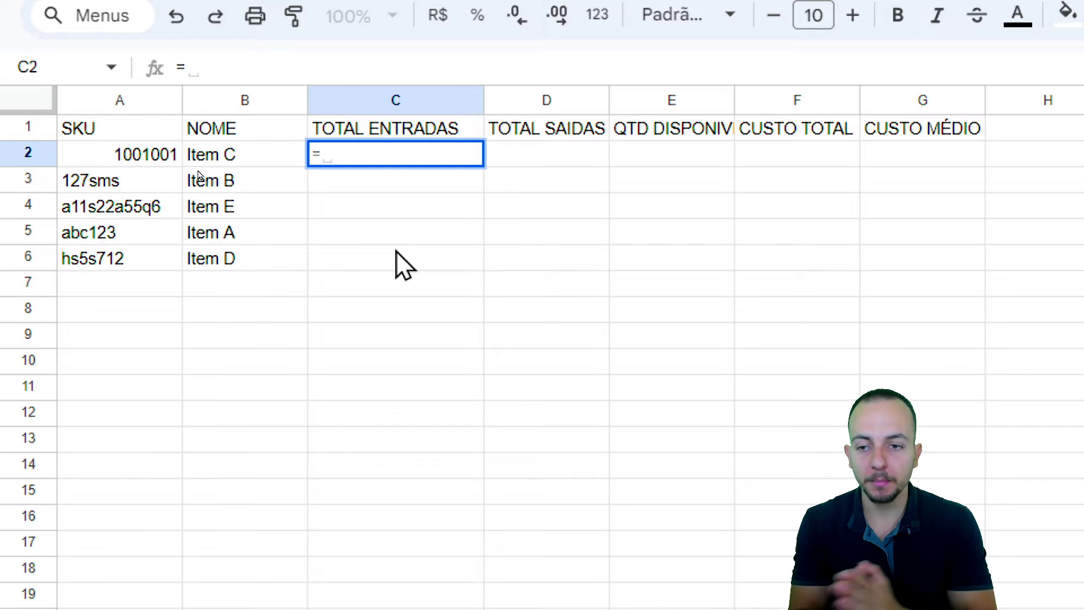
{"action": "key", "text": "Escape"}
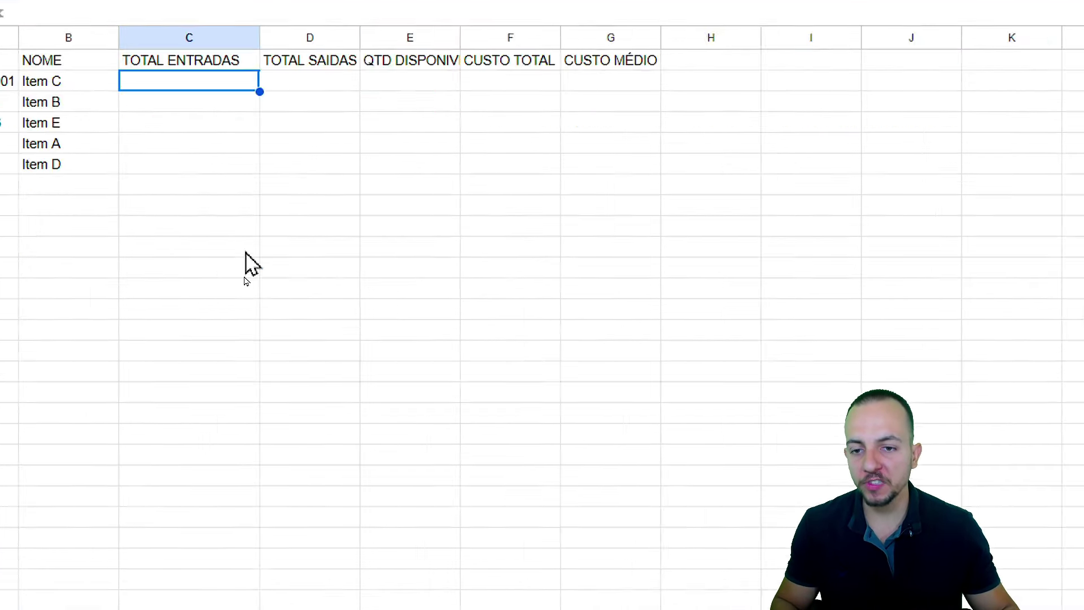
{"action": "left_click", "coordinate": [186, 596]}
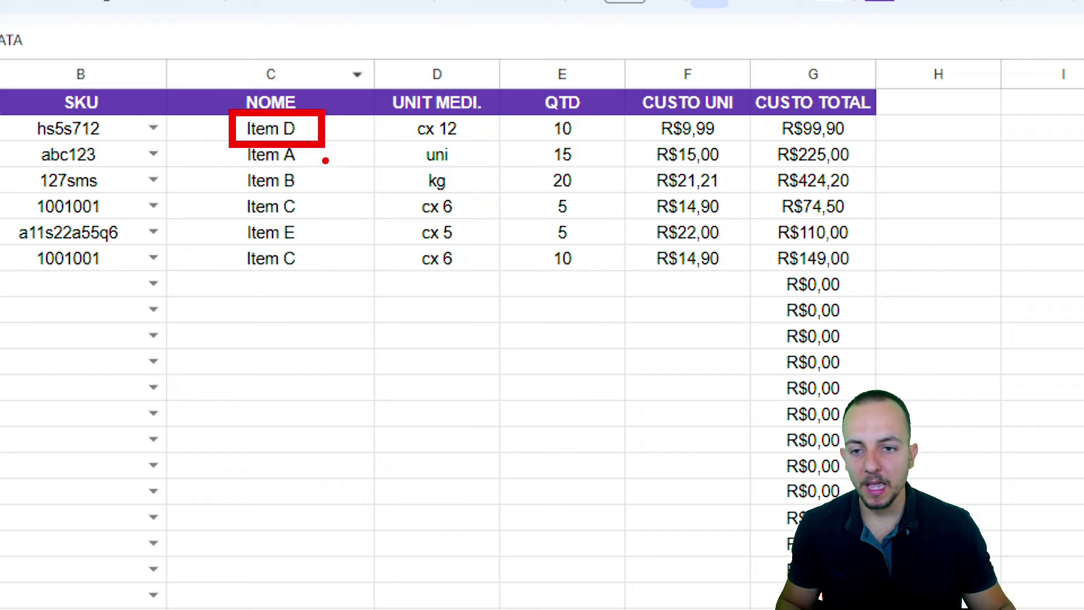
{"action": "left_click_drag", "start_coordinate": [326, 161], "coordinate": [525, 164]}
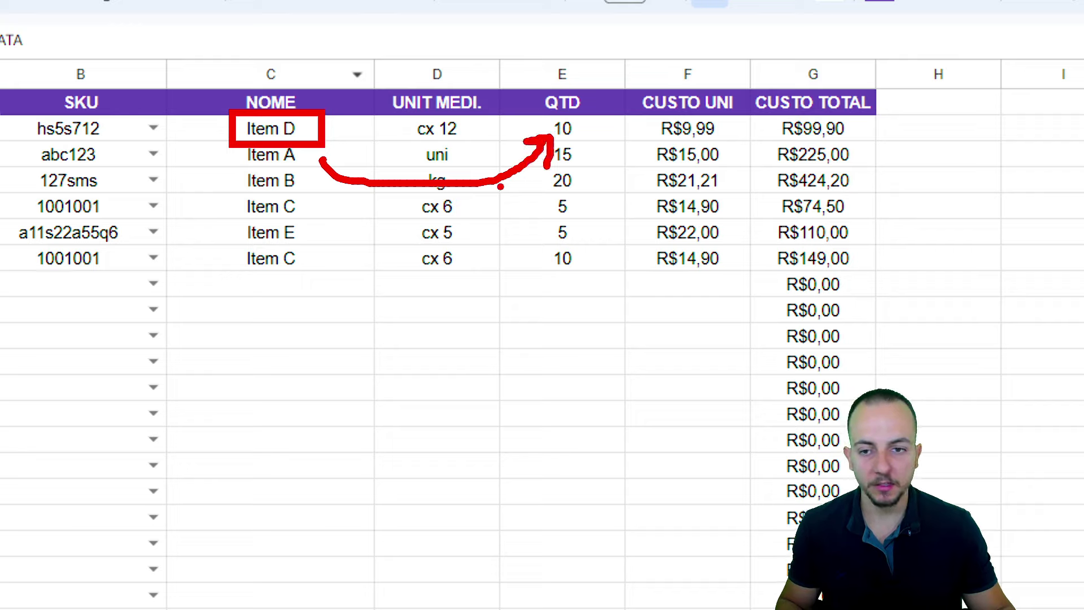
{"action": "left_click_drag", "start_coordinate": [534, 106], "coordinate": [590, 279]}
{"action": "left_click_drag", "start_coordinate": [525, 228], "coordinate": [318, 167]}
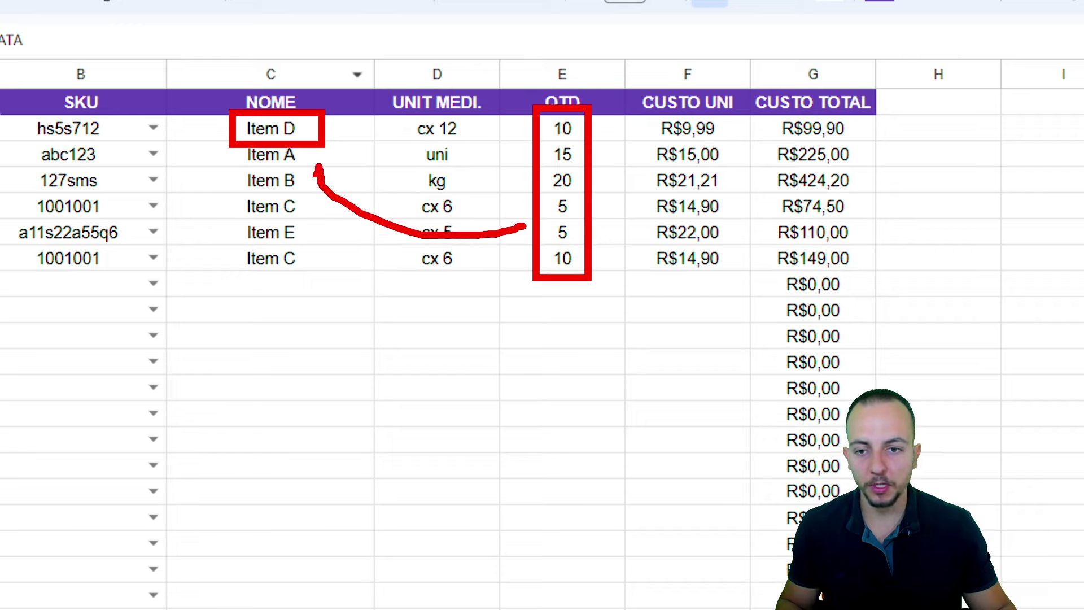
{"action": "key", "text": "Escape"}
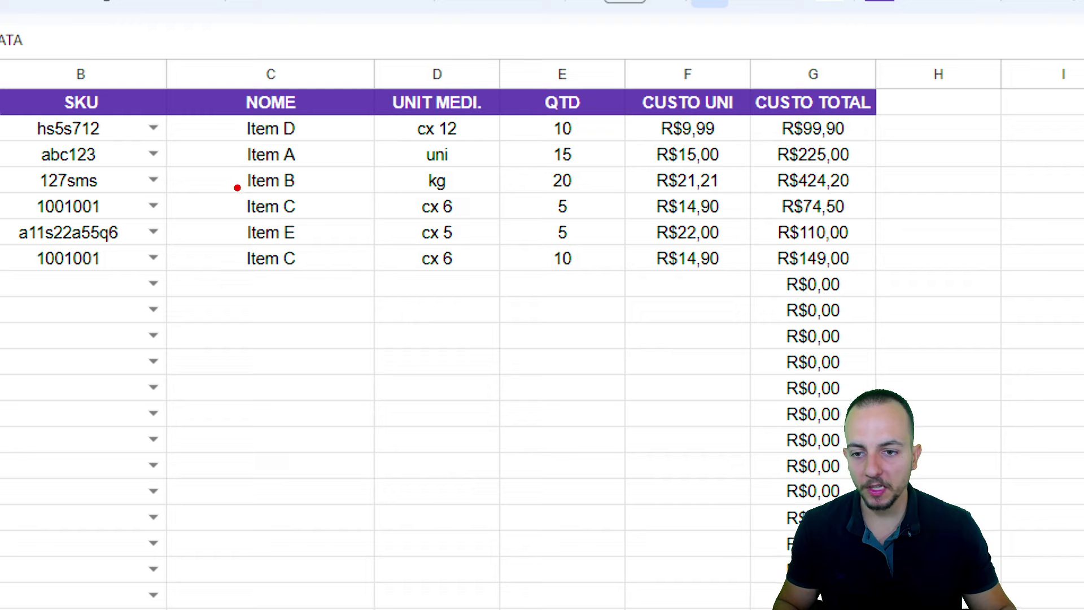
{"action": "left_click_drag", "start_coordinate": [237, 187], "coordinate": [592, 221]}
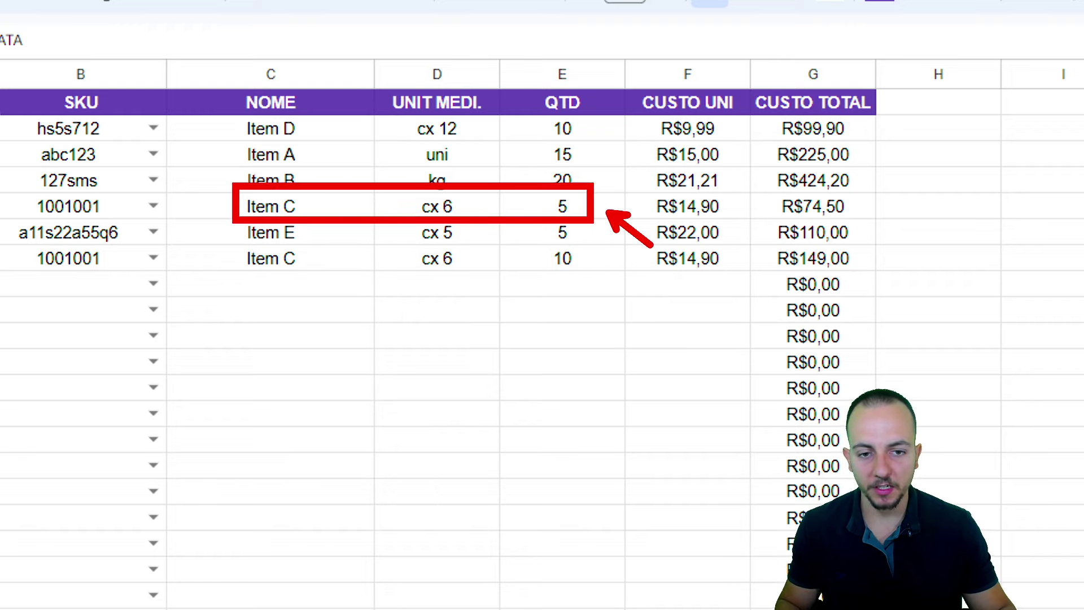
{"action": "left_click_drag", "start_coordinate": [231, 244], "coordinate": [597, 289]}
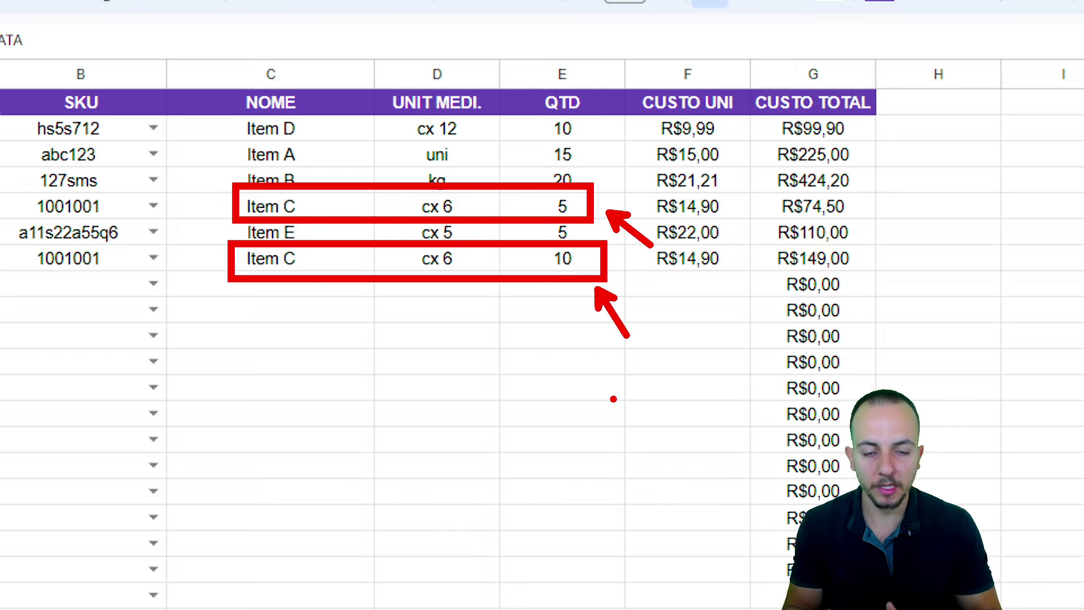
{"action": "key", "text": "Escape"}
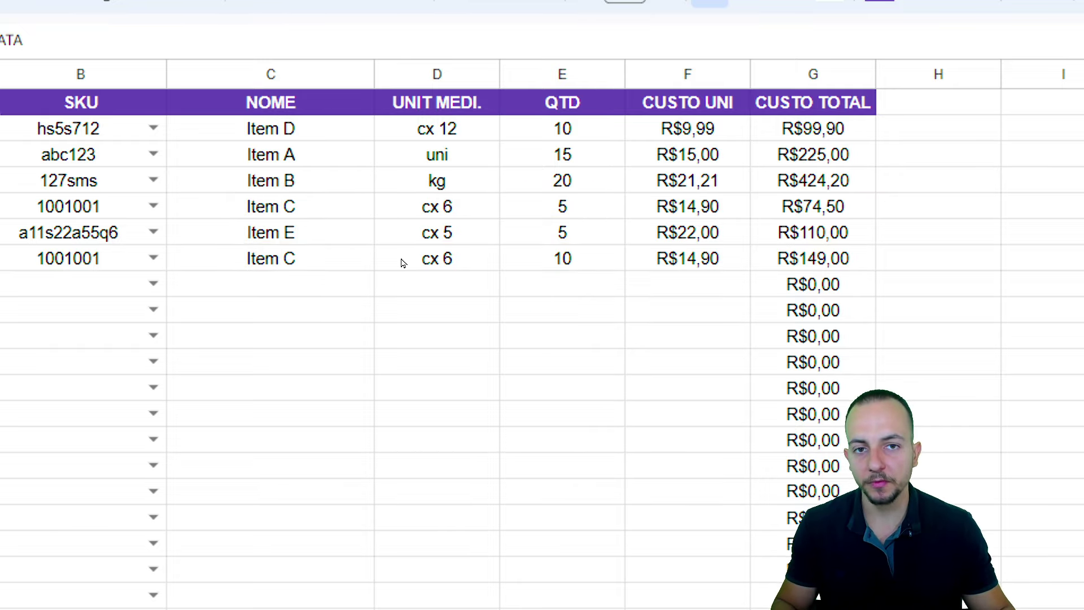
Enter =SOMASE(RECEBIMENTOS!C:C;B2;RECEBIMENTOS!E:E) in ESTOQUE cell C2
{"action": "left_click", "coordinate": [326, 597]}
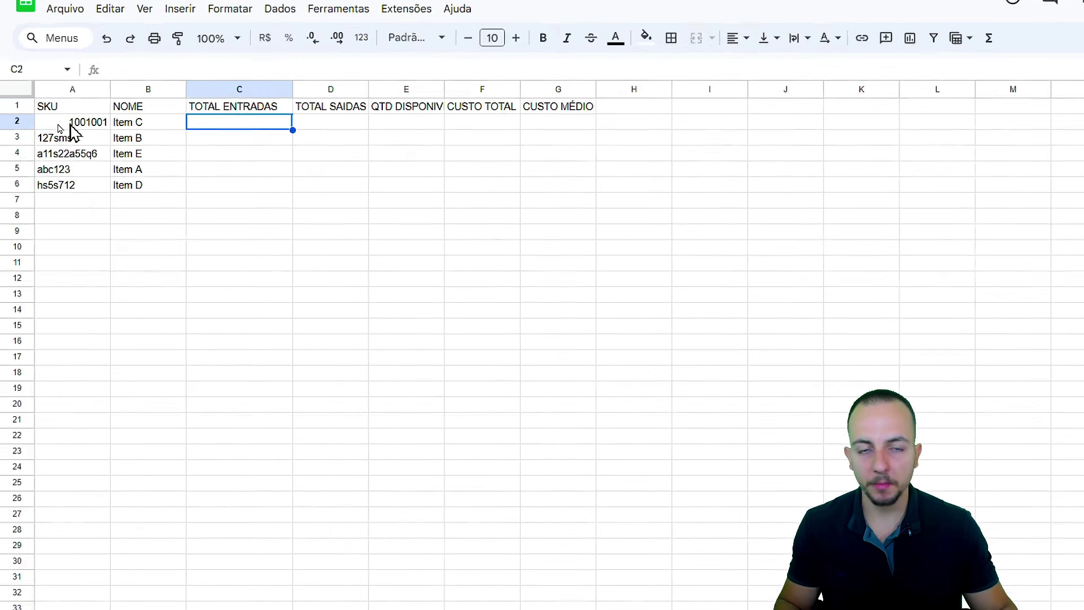
{"action": "type", "text": "=S"}
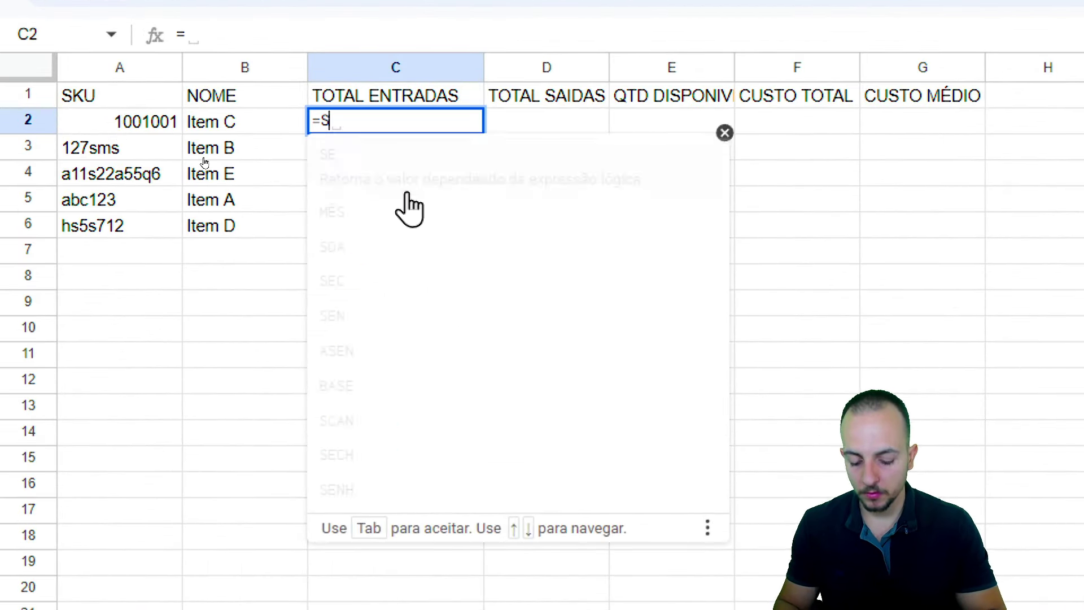
{"action": "type", "text": "OMASE"}
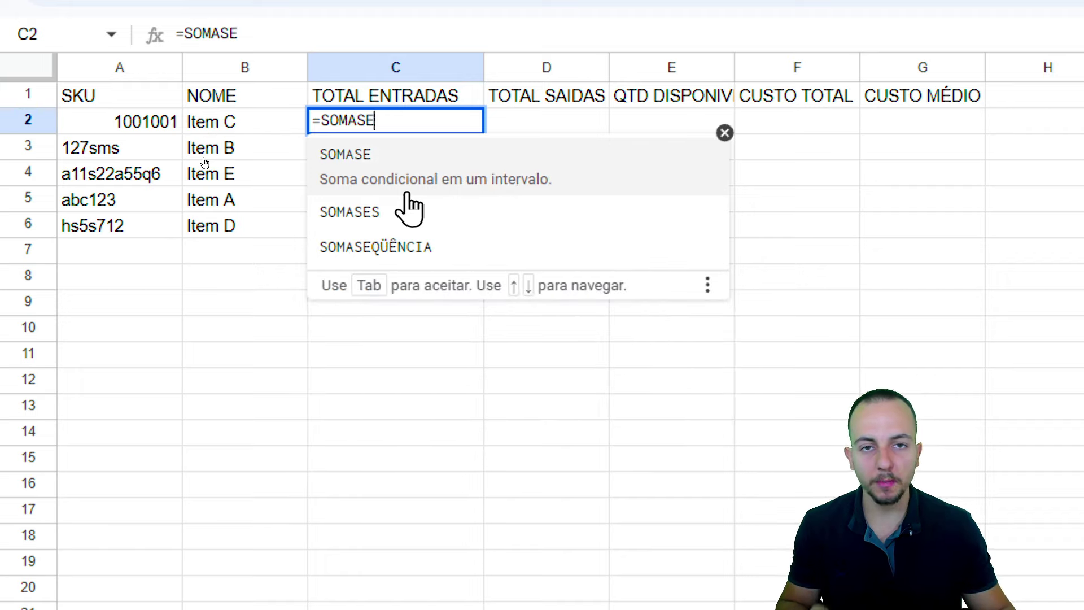
{"action": "left_click", "coordinate": [382, 178]}
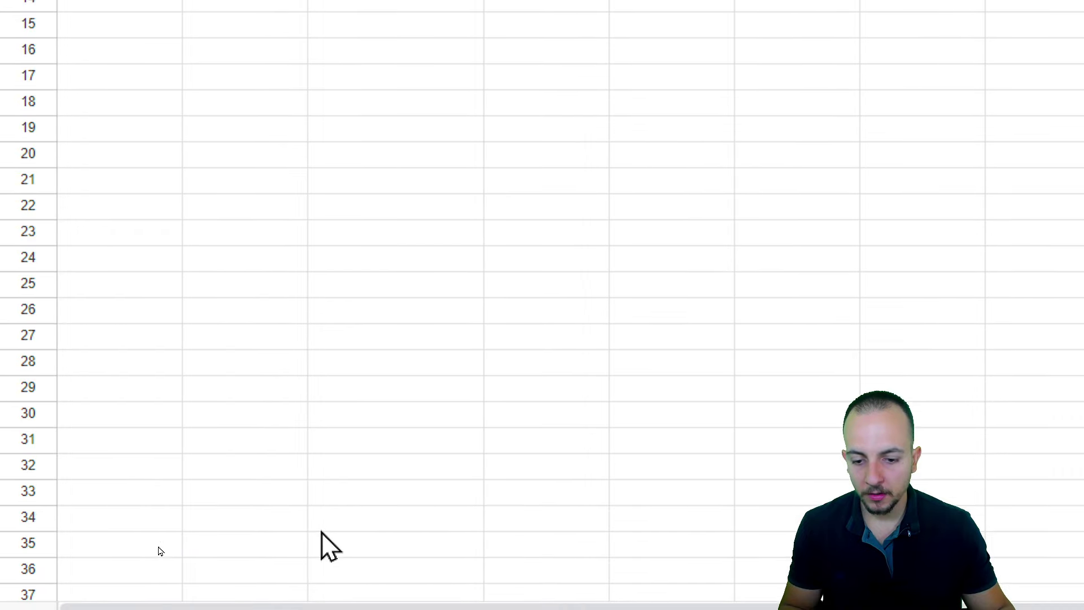
{"action": "left_click", "coordinate": [346, 587]}
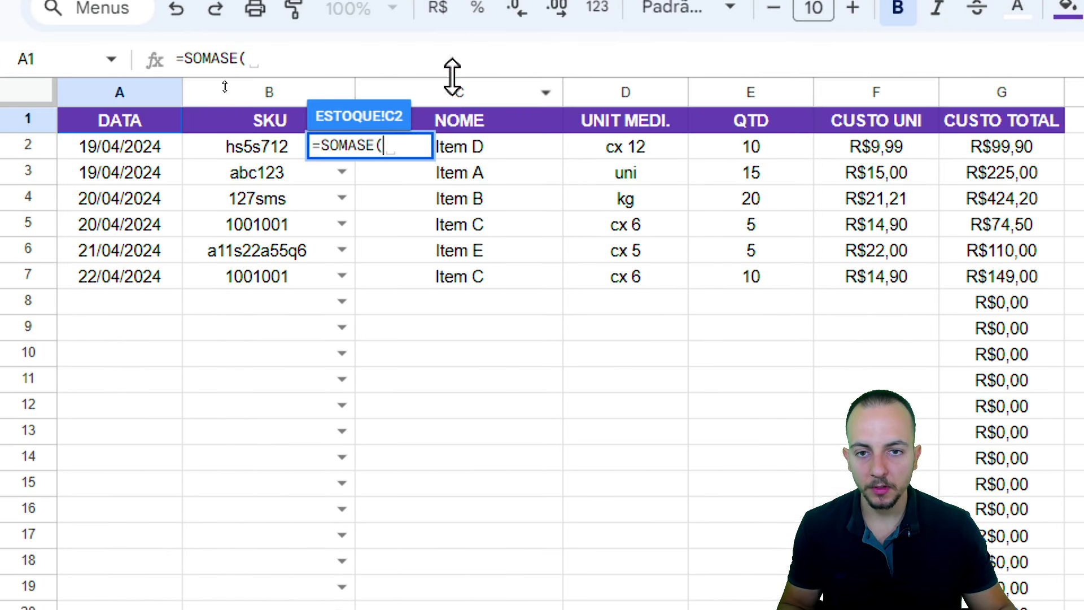
{"action": "left_click", "coordinate": [473, 102]}
{"action": "type", "text": ";"}
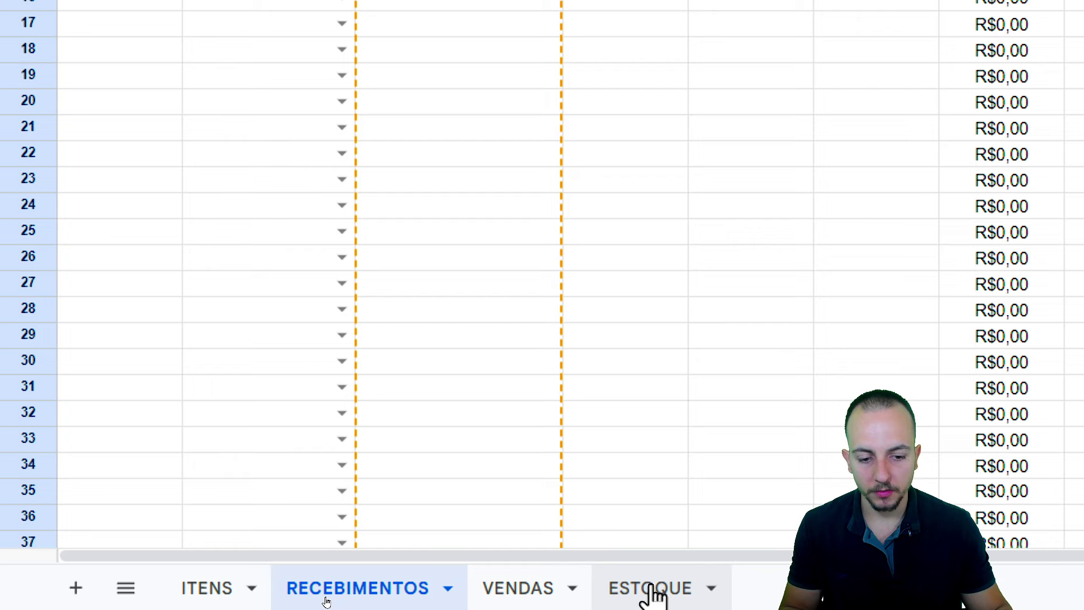
{"action": "left_click", "coordinate": [649, 588]}
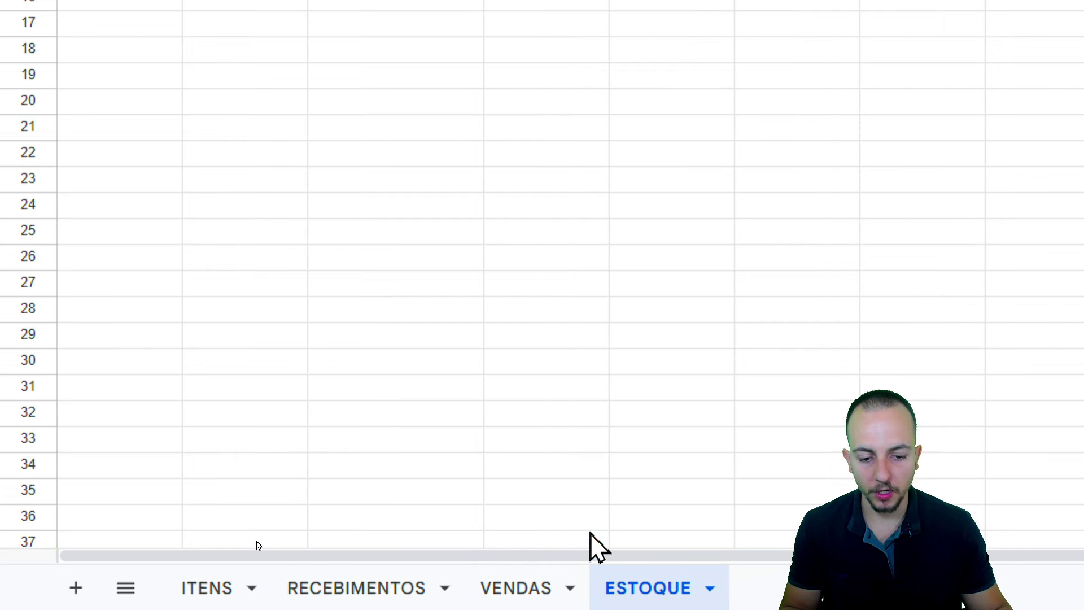
{"action": "left_click", "coordinate": [252, 162]}
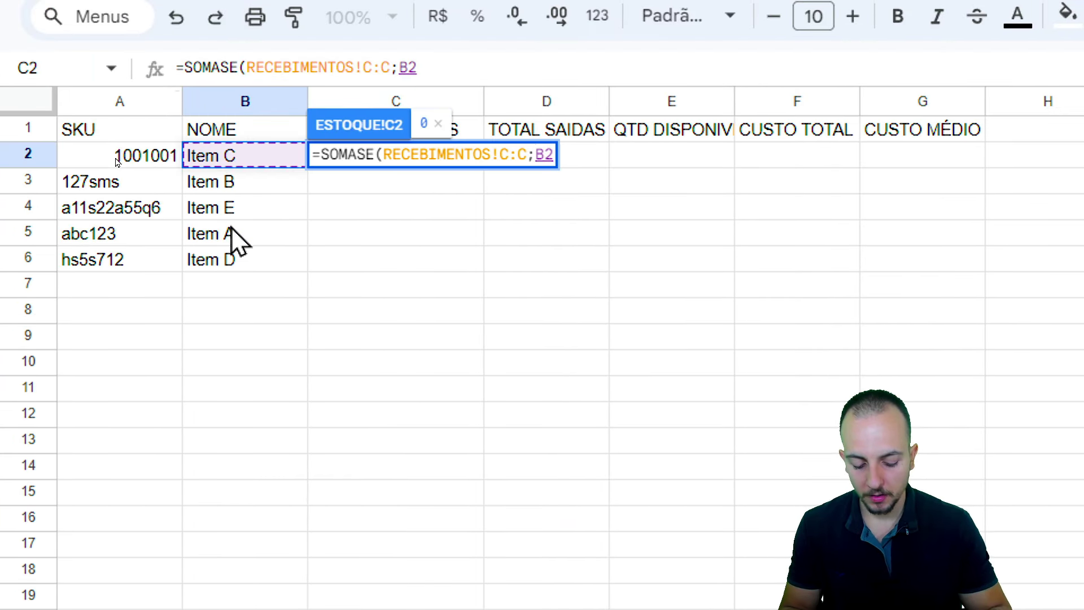
{"action": "type", "text": ";"}
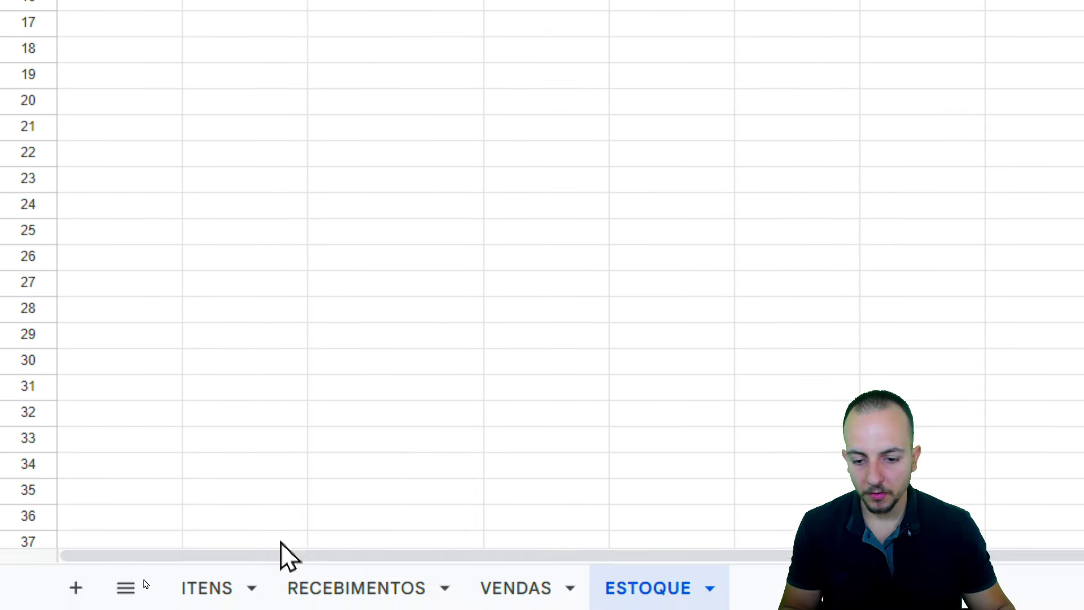
{"action": "left_click", "coordinate": [375, 592]}
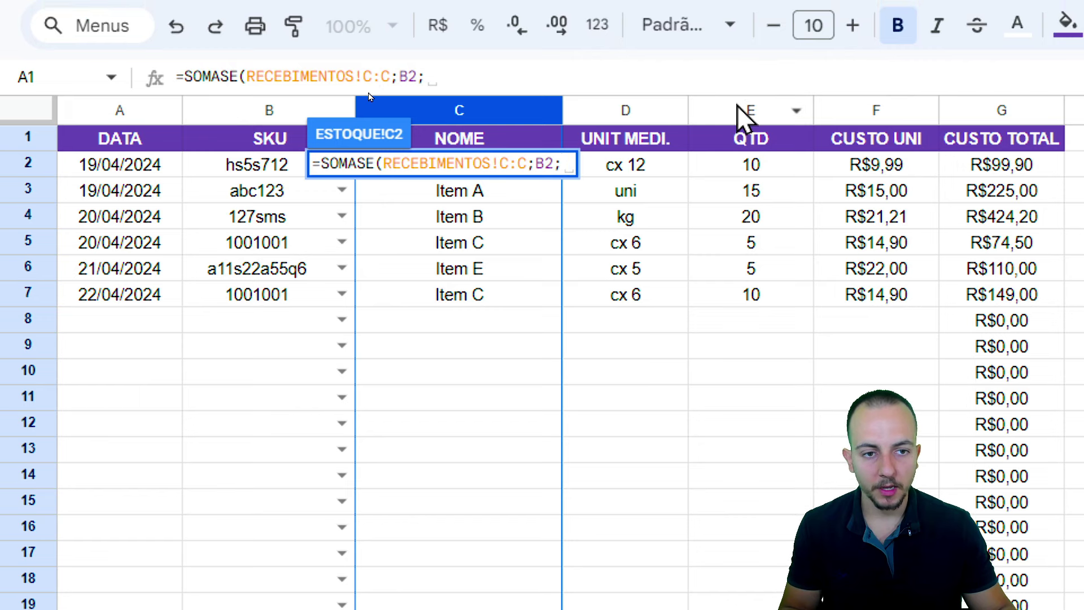
{"action": "left_click", "coordinate": [739, 110]}
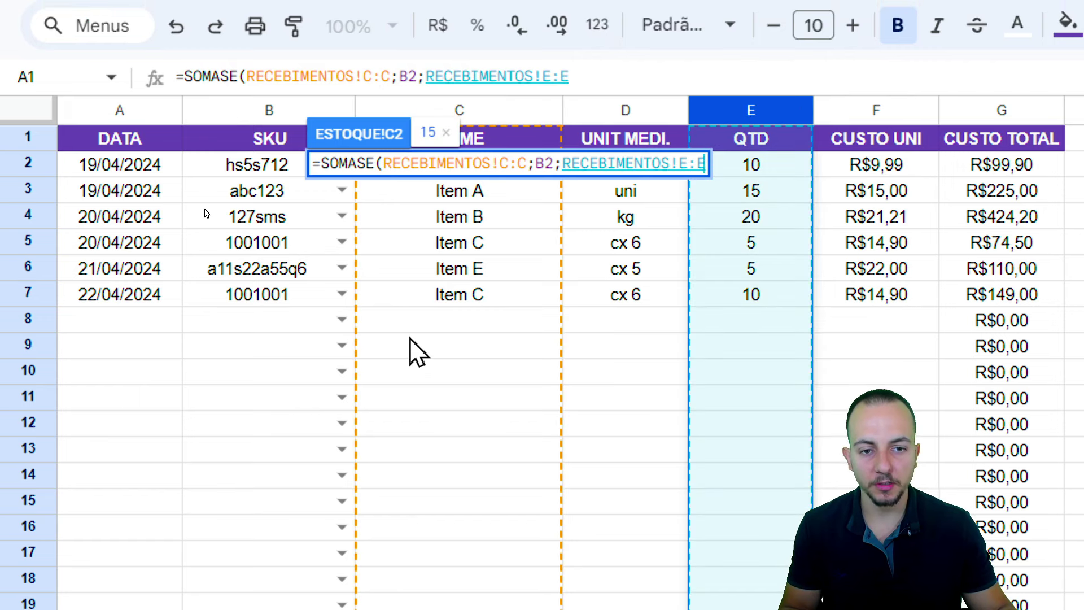
{"action": "key", "text": "Return"}
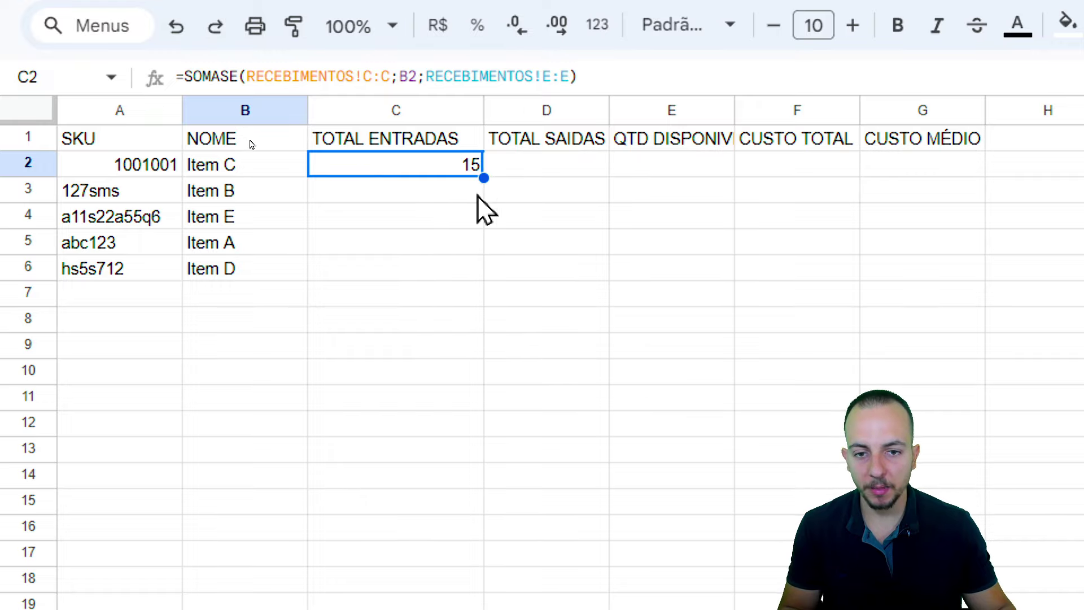
Copy the C2 formula down the TOTAL ENTRADAS column, then go back to RECEBIMENTOS
{"action": "key", "text": "ctrl+shift+Down"}
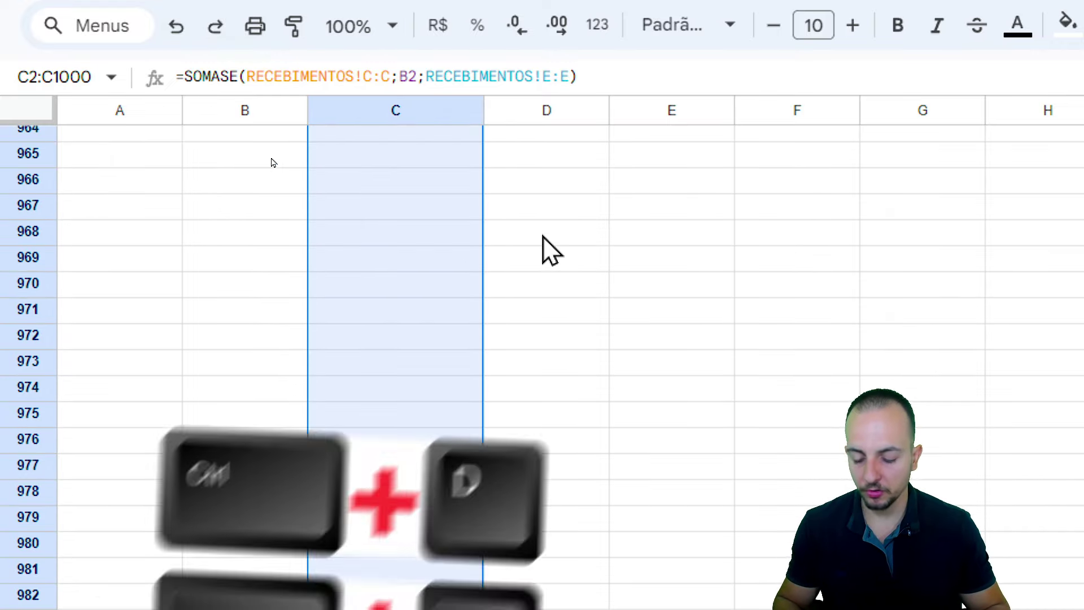
{"action": "key", "text": "ctrl+d"}
{"action": "key", "text": "ctrl+Up"}
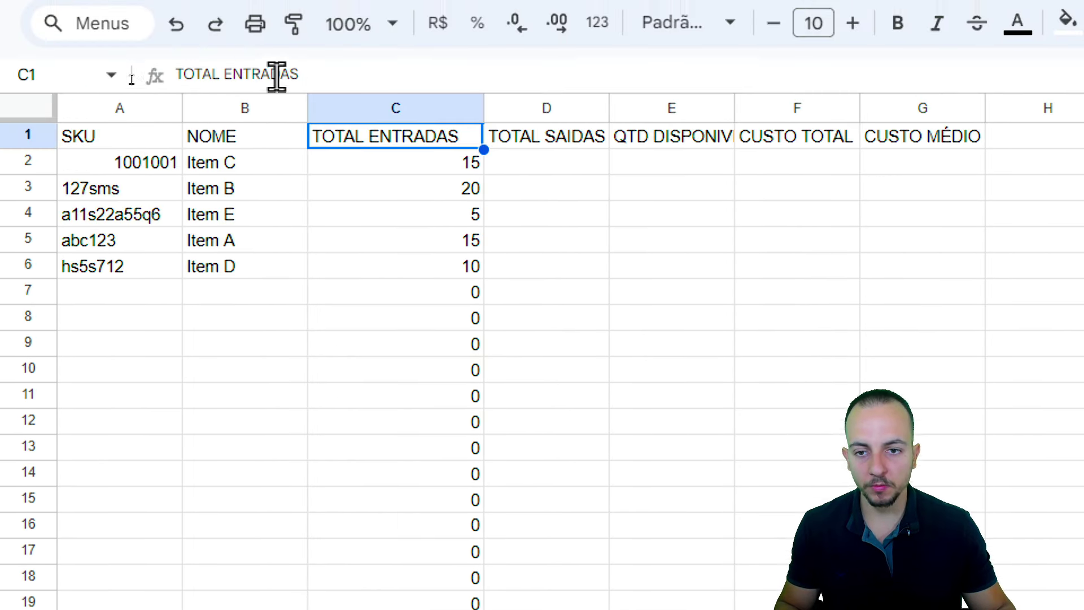
{"action": "left_click", "coordinate": [401, 163]}
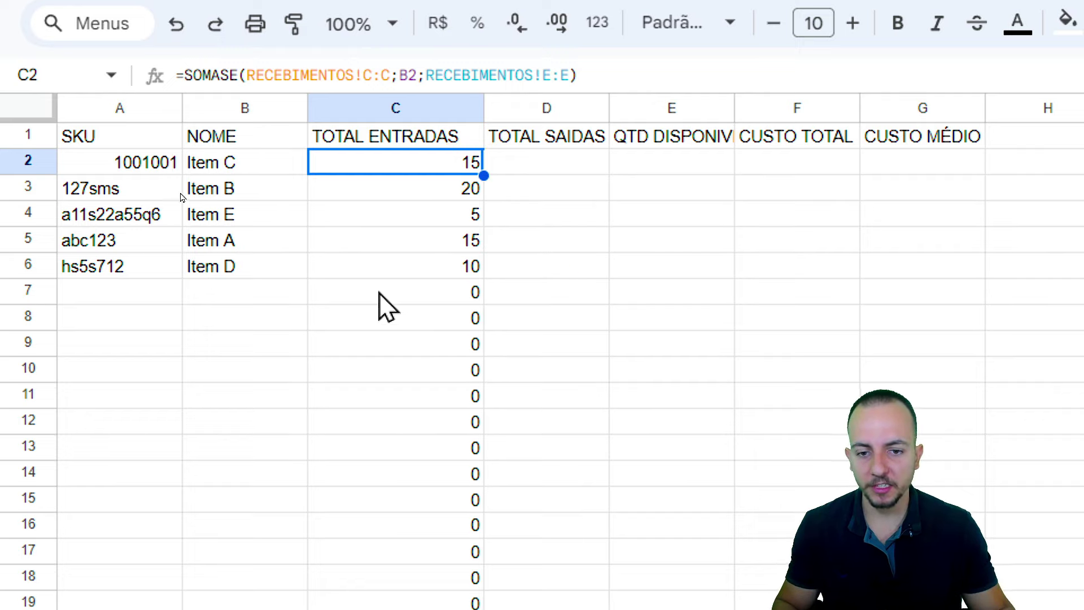
{"action": "left_click_drag", "start_coordinate": [171, 224], "coordinate": [508, 261]}
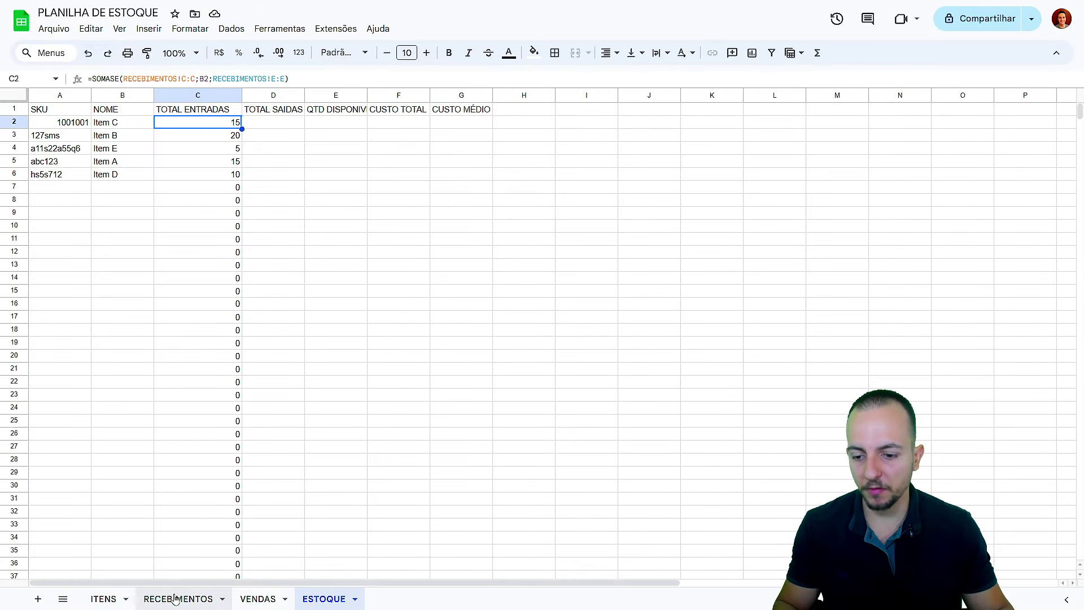
{"action": "left_click", "coordinate": [176, 595]}
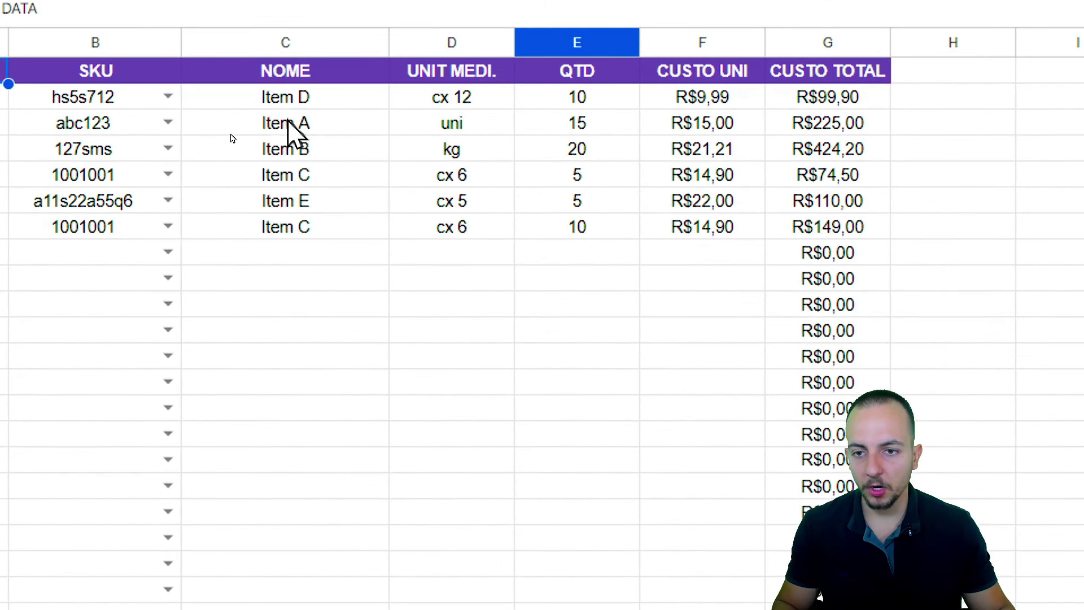
Add a row 8 receipt: 22/04/2024, SKU abc123, 3 units at R$15,00
{"action": "left_click", "coordinate": [242, 132]}
{"action": "left_click", "coordinate": [416, 133]}
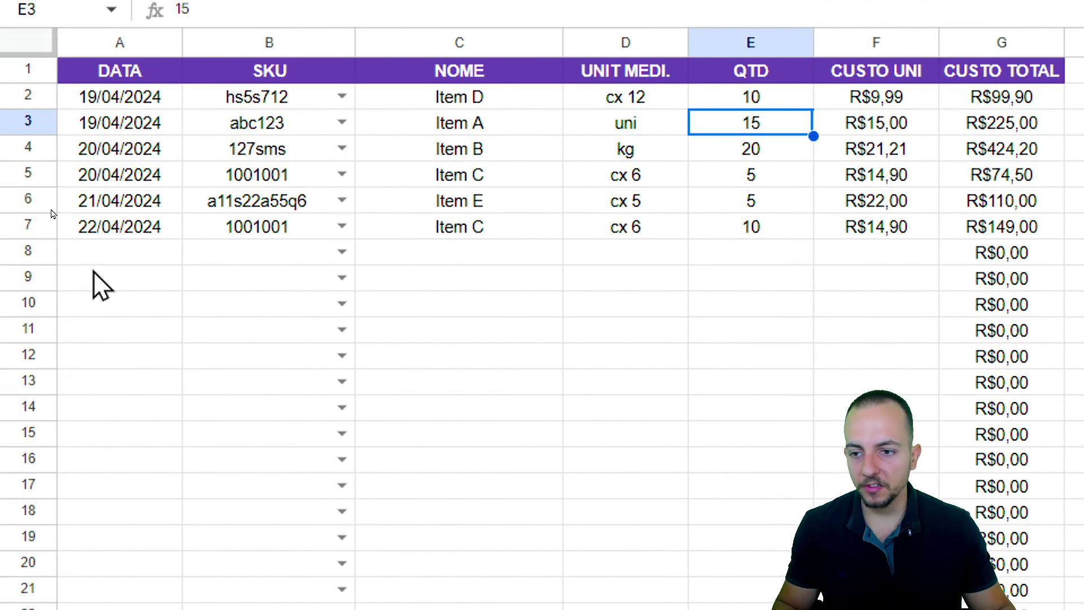
{"action": "left_click", "coordinate": [152, 254]}
{"action": "double_click", "coordinate": [150, 254]}
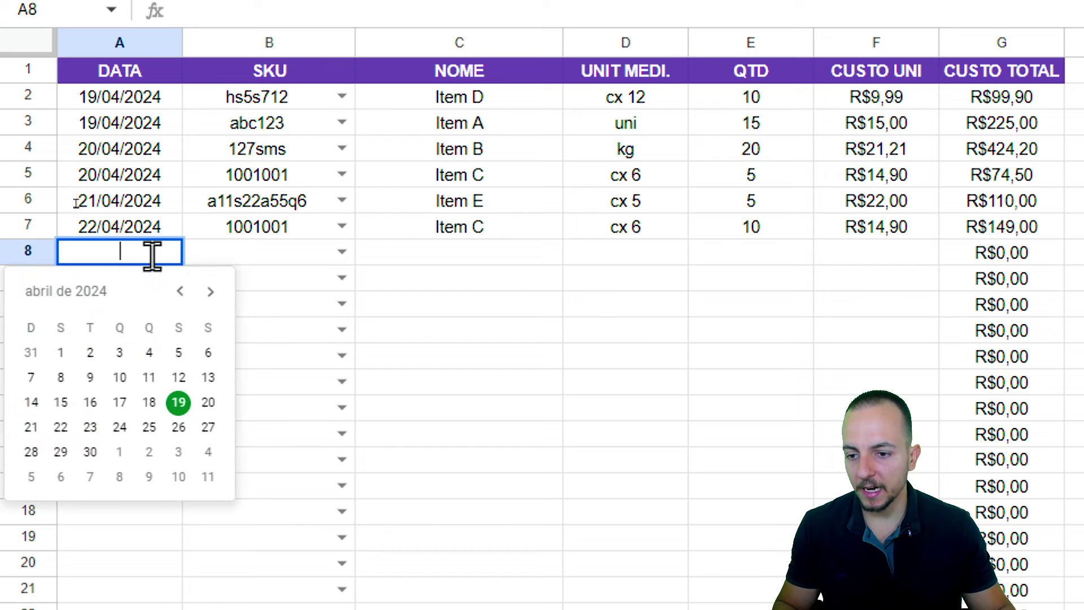
{"action": "left_click", "coordinate": [60, 428]}
{"action": "left_click", "coordinate": [253, 259]}
{"action": "left_click", "coordinate": [219, 388]}
{"action": "left_click", "coordinate": [621, 253]}
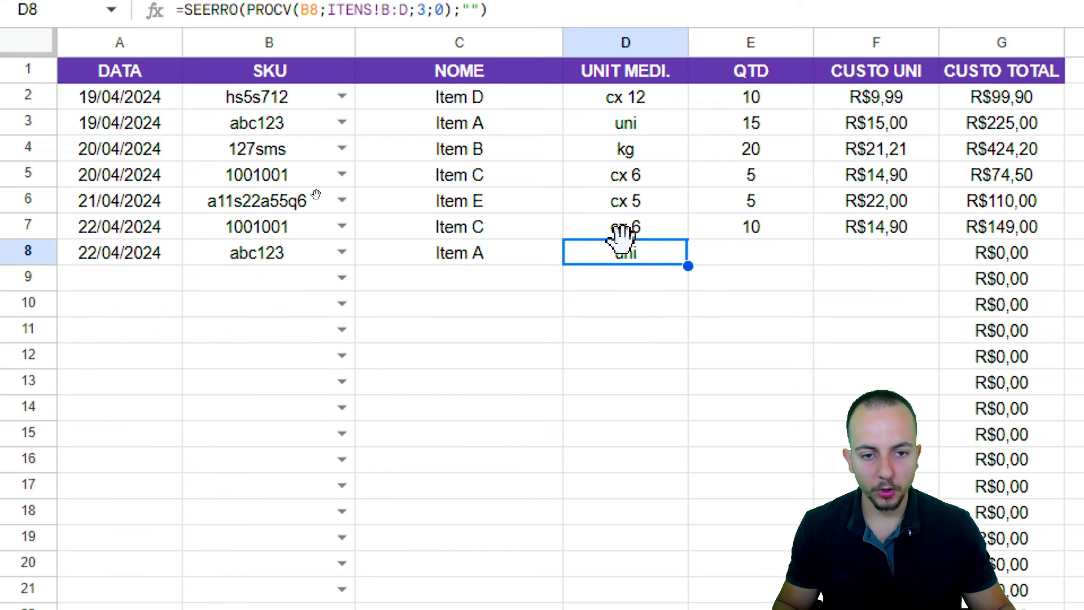
{"action": "left_click", "coordinate": [726, 257]}
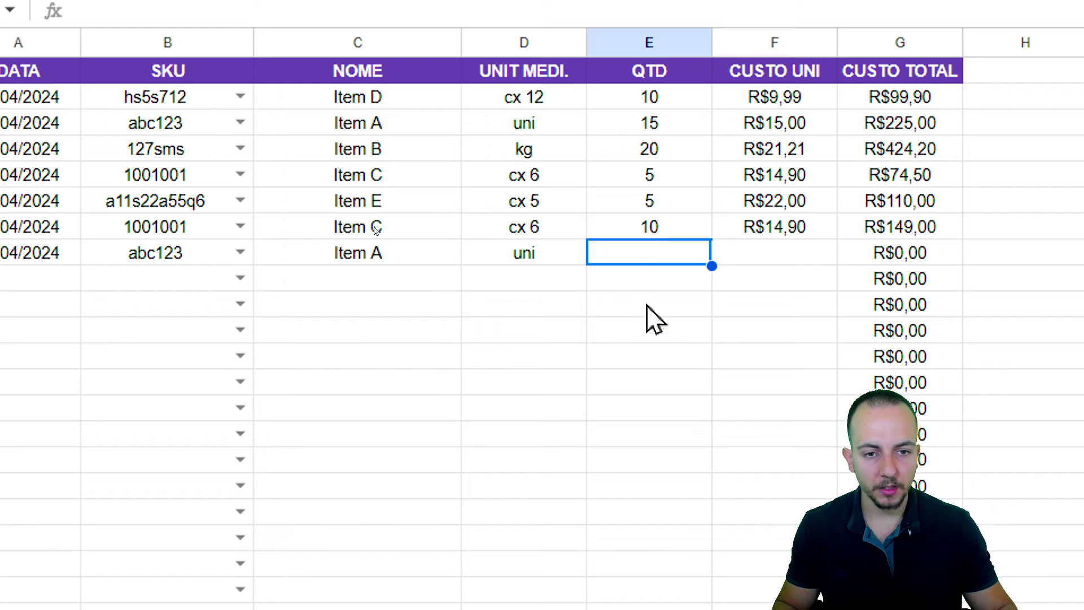
{"action": "type", "text": "3"}
{"action": "key", "text": "Tab"}
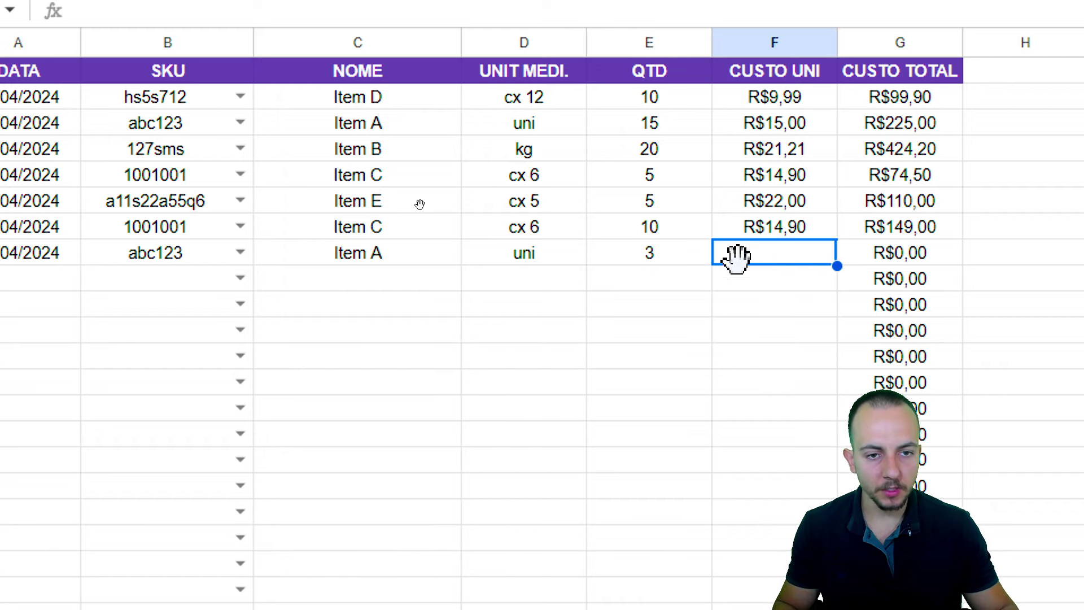
{"action": "type", "text": "15"}
{"action": "key", "text": "Return"}
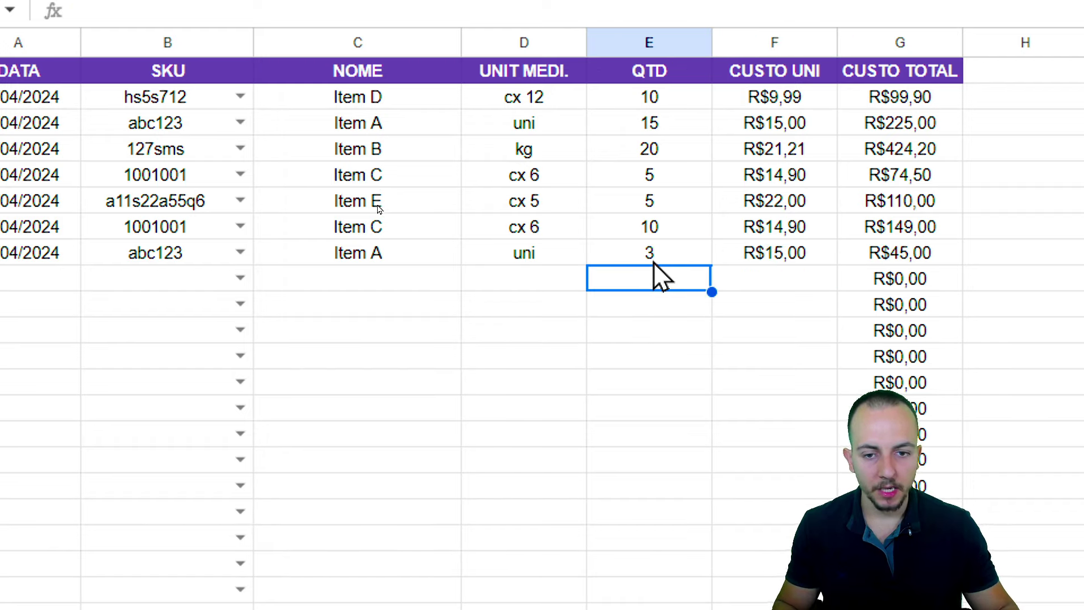
{"action": "left_click", "coordinate": [648, 258]}
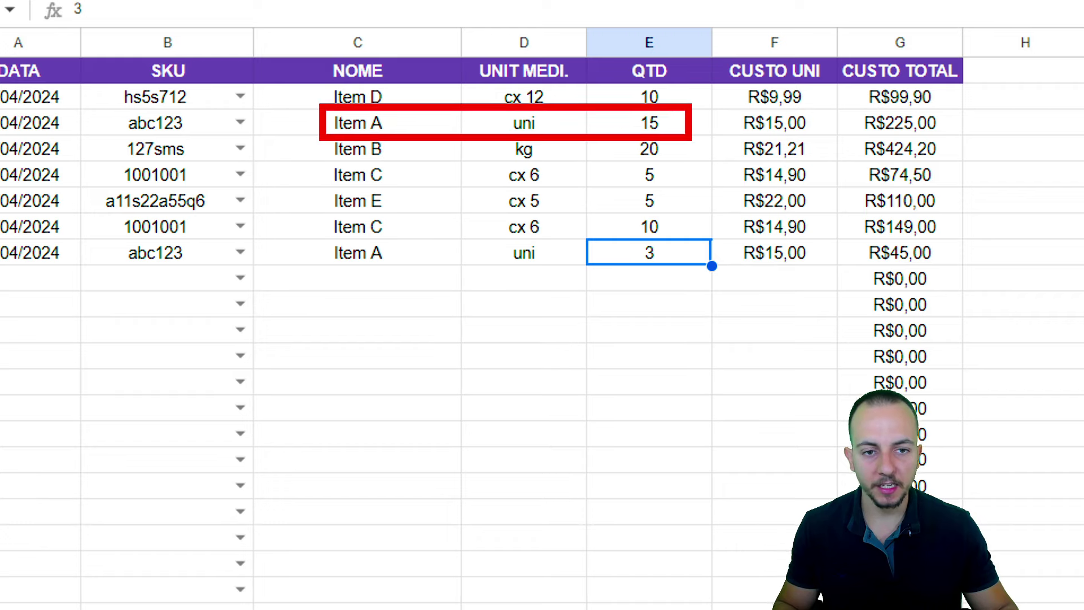
On ESTOQUE, highlight Item A's total entries of 18, then select the TOTAL SAIDAS cells
{"action": "left_click_drag", "start_coordinate": [321, 236], "coordinate": [680, 266]}
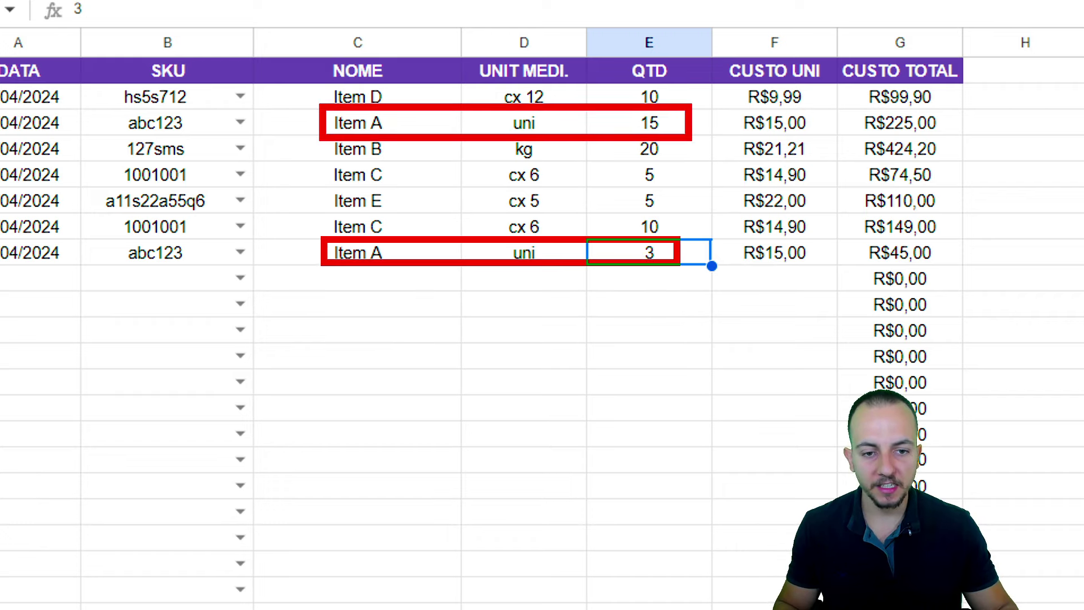
{"action": "left_click_drag", "start_coordinate": [558, 318], "coordinate": [515, 422]}
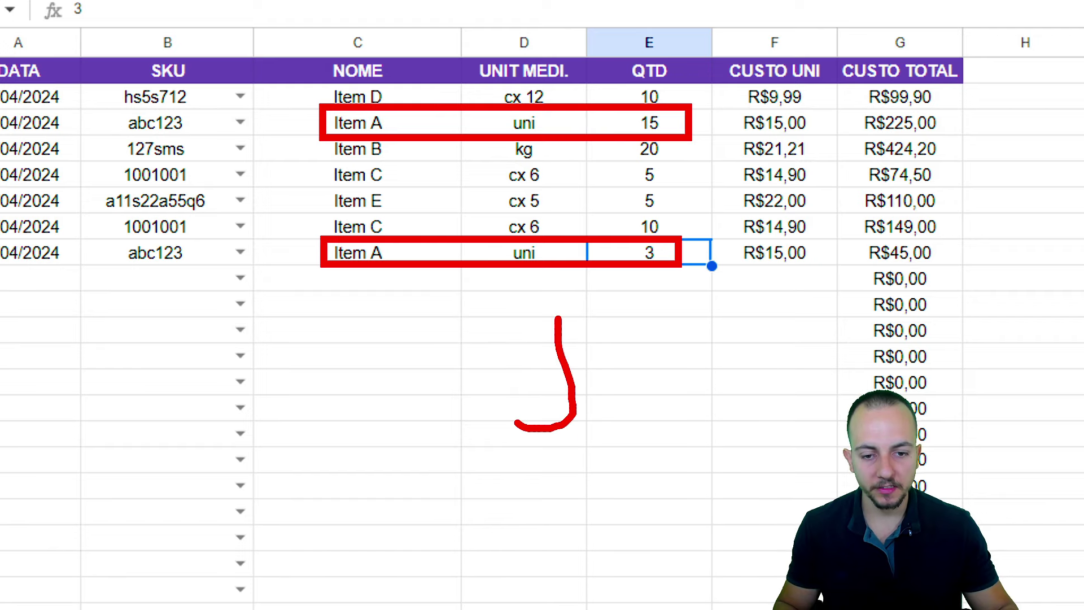
{"action": "left_click_drag", "start_coordinate": [597, 344], "coordinate": [588, 386]}
{"action": "left_click_drag", "start_coordinate": [509, 457], "coordinate": [641, 427]}
{"action": "left_click_drag", "start_coordinate": [511, 496], "coordinate": [623, 456]}
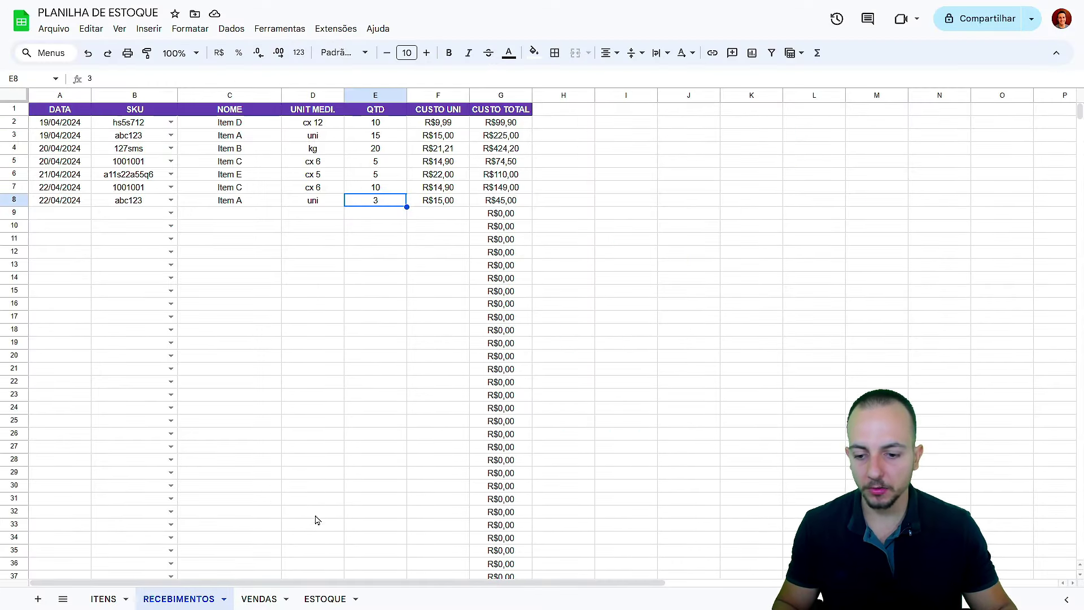
{"action": "left_click", "coordinate": [323, 598]}
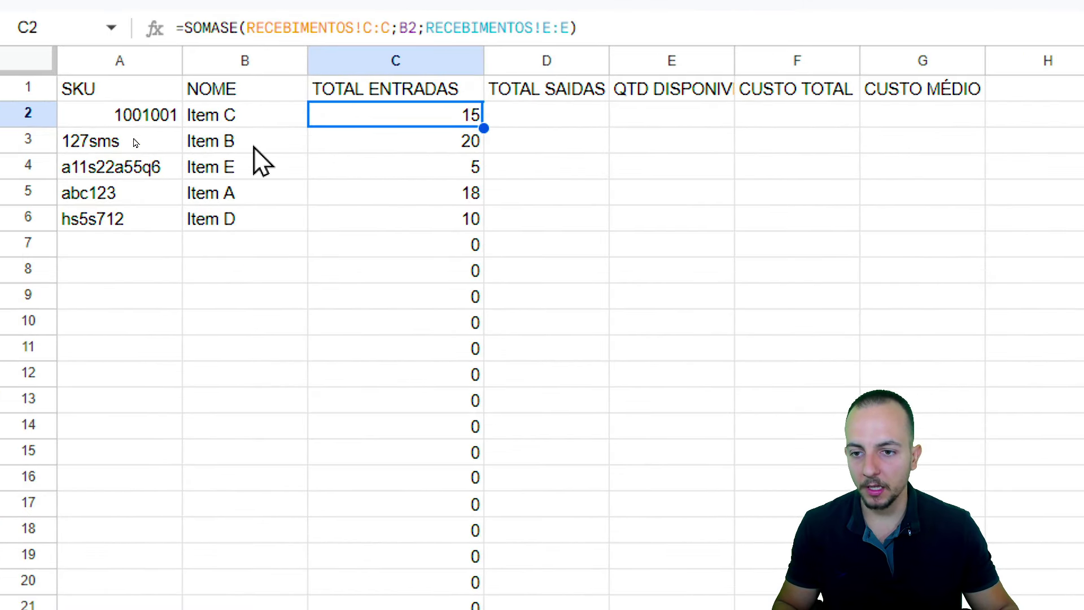
{"action": "left_click_drag", "start_coordinate": [125, 122], "coordinate": [136, 172]}
{"action": "left_click", "coordinate": [135, 162]}
{"action": "left_click_drag", "start_coordinate": [269, 193], "coordinate": [456, 190]}
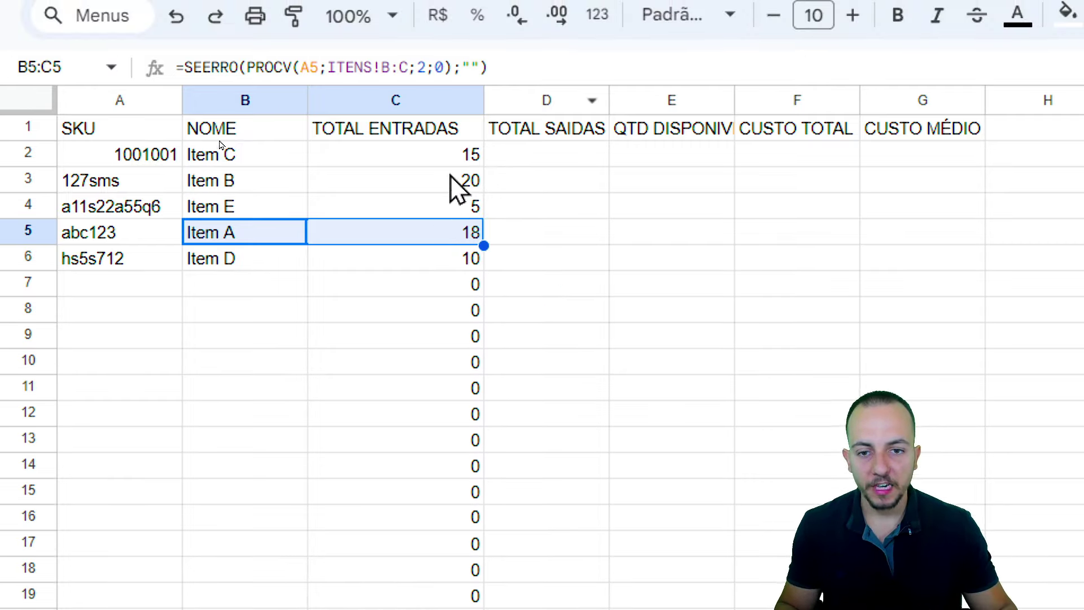
{"action": "left_click", "coordinate": [545, 158]}
{"action": "left_click_drag", "start_coordinate": [535, 132], "coordinate": [534, 321]}
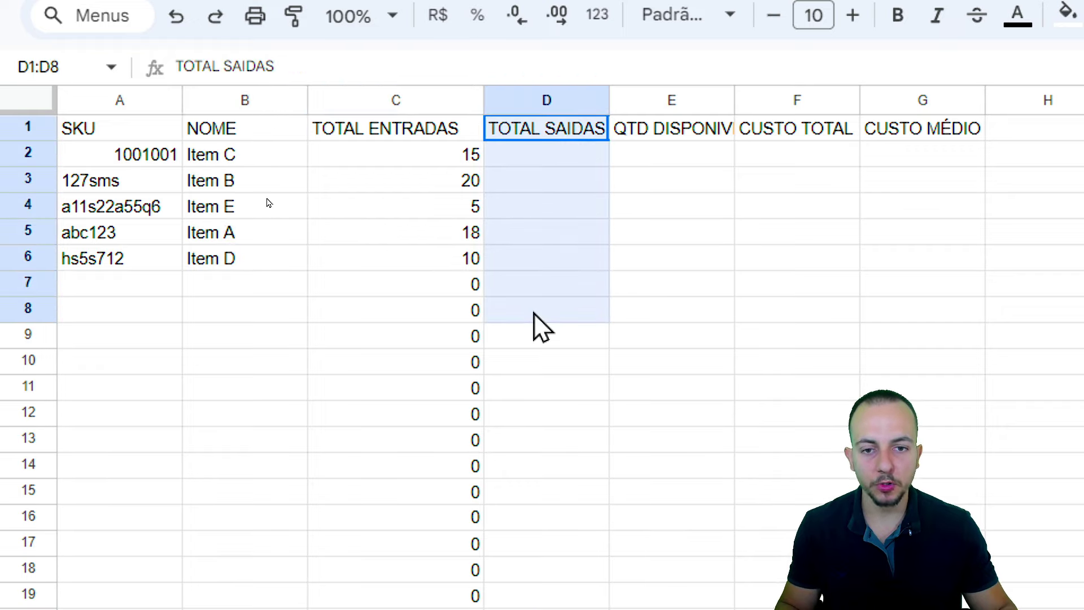
{"action": "left_click", "coordinate": [546, 161]}
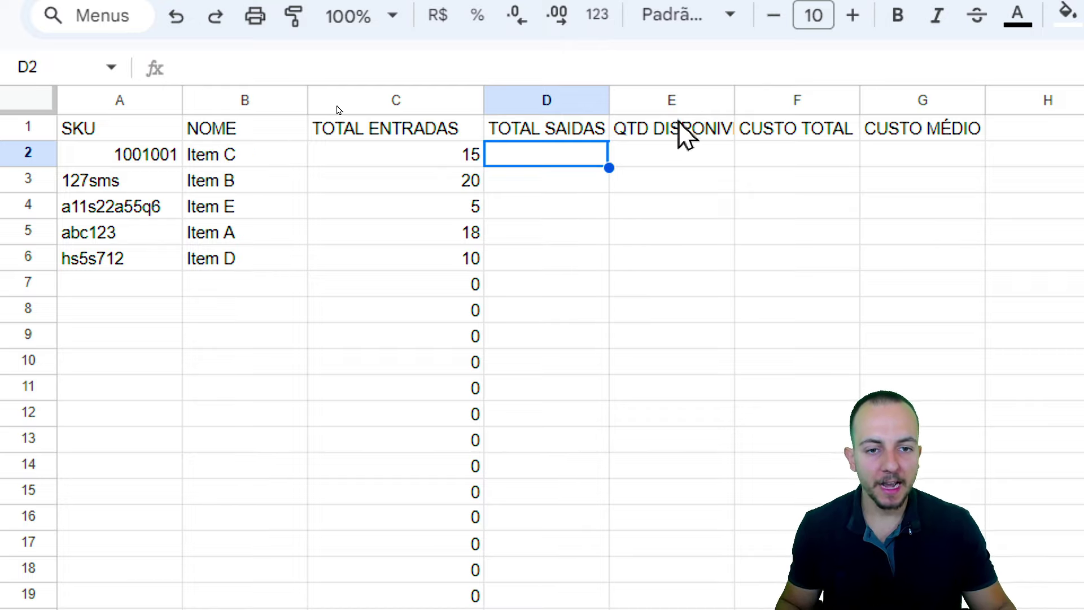
Enter =SOMASE(VENDAS!C:C;B2;VENDAS!E:E) in ESTOQUE cell D2
{"action": "left_click_drag", "start_coordinate": [684, 133], "coordinate": [676, 289]}
{"action": "left_click", "coordinate": [561, 153]}
{"action": "type", "text": "="}
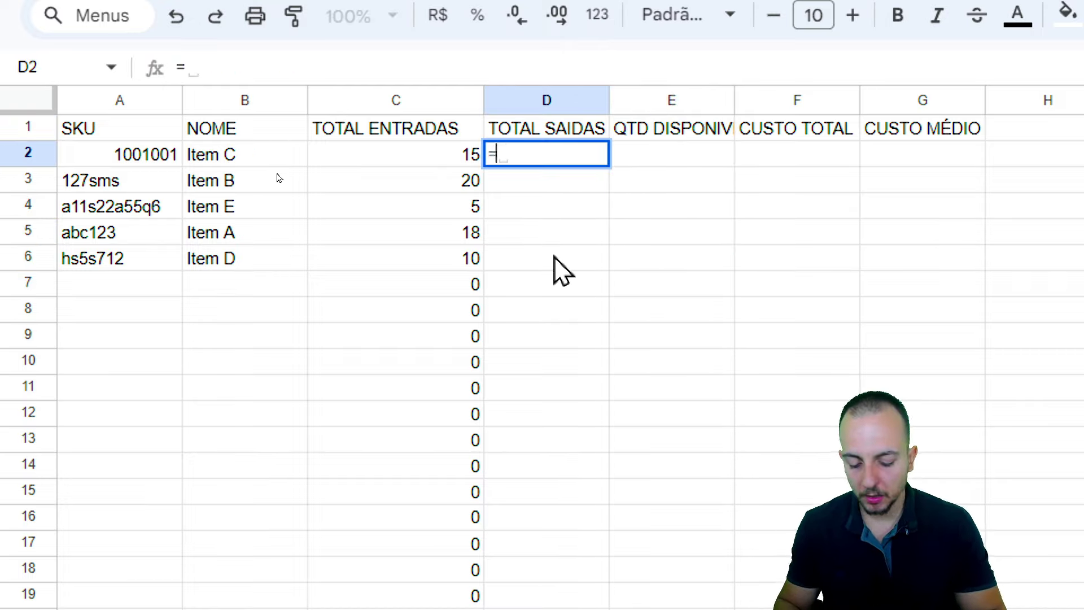
{"action": "type", "text": "SOMASE("}
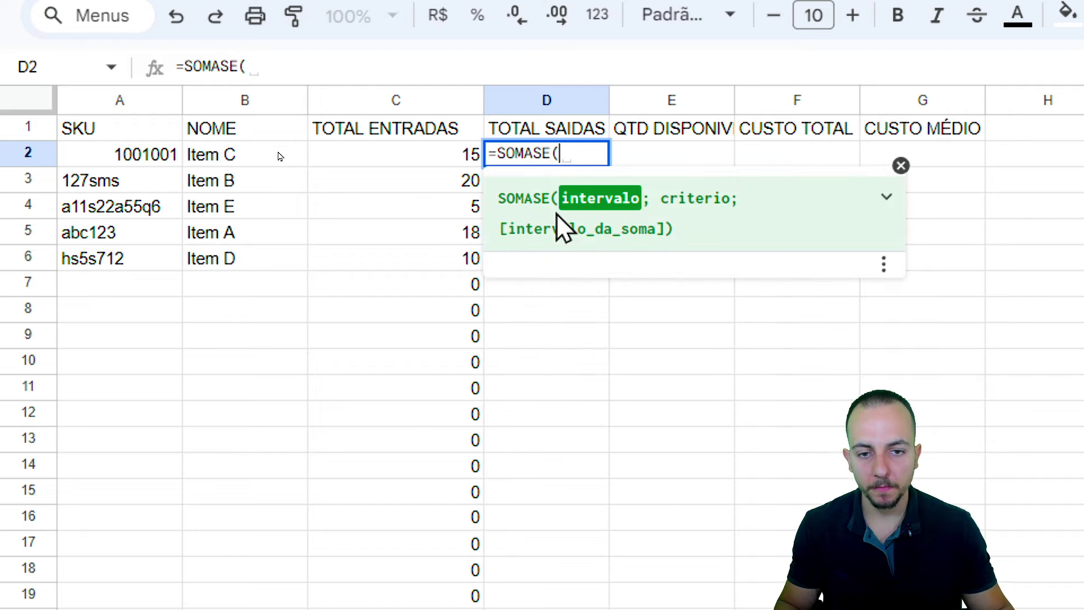
{"action": "left_click", "coordinate": [556, 226]}
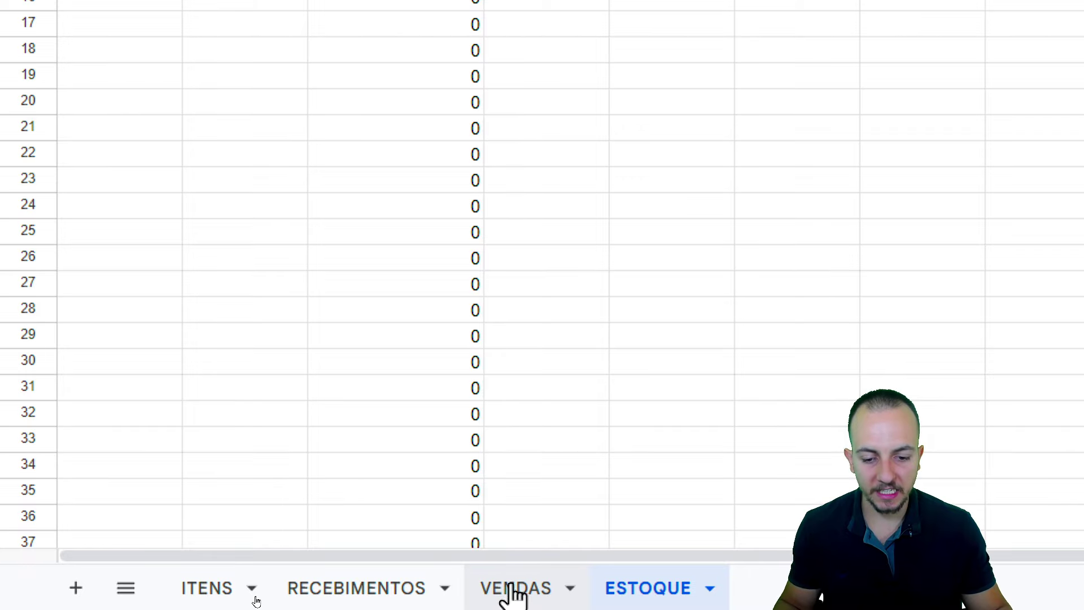
{"action": "left_click", "coordinate": [513, 589]}
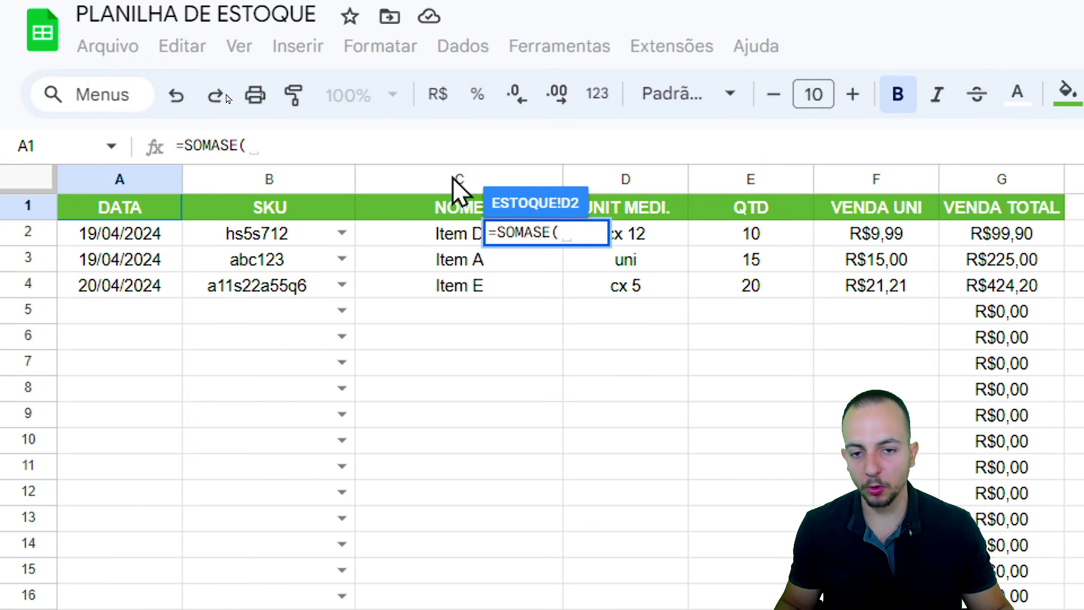
{"action": "left_click", "coordinate": [455, 179]}
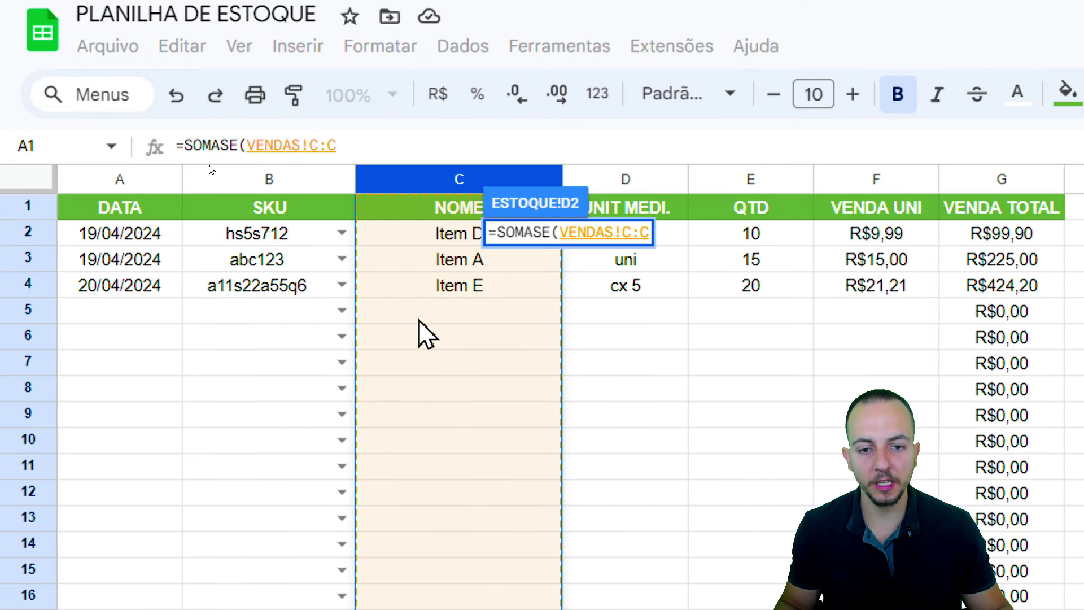
{"action": "type", "text": ";"}
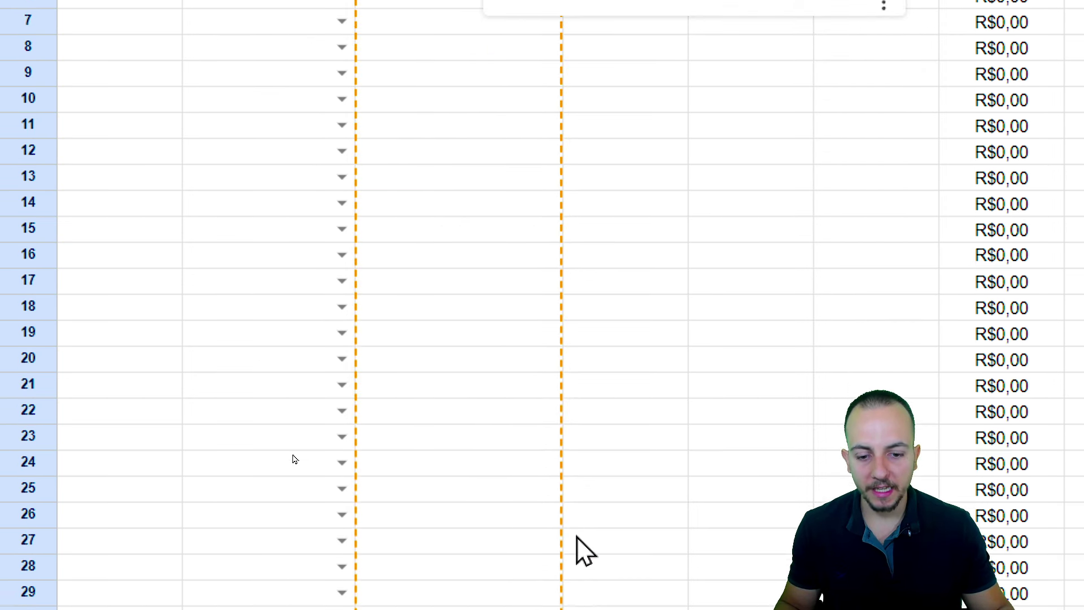
{"action": "left_click", "coordinate": [625, 584]}
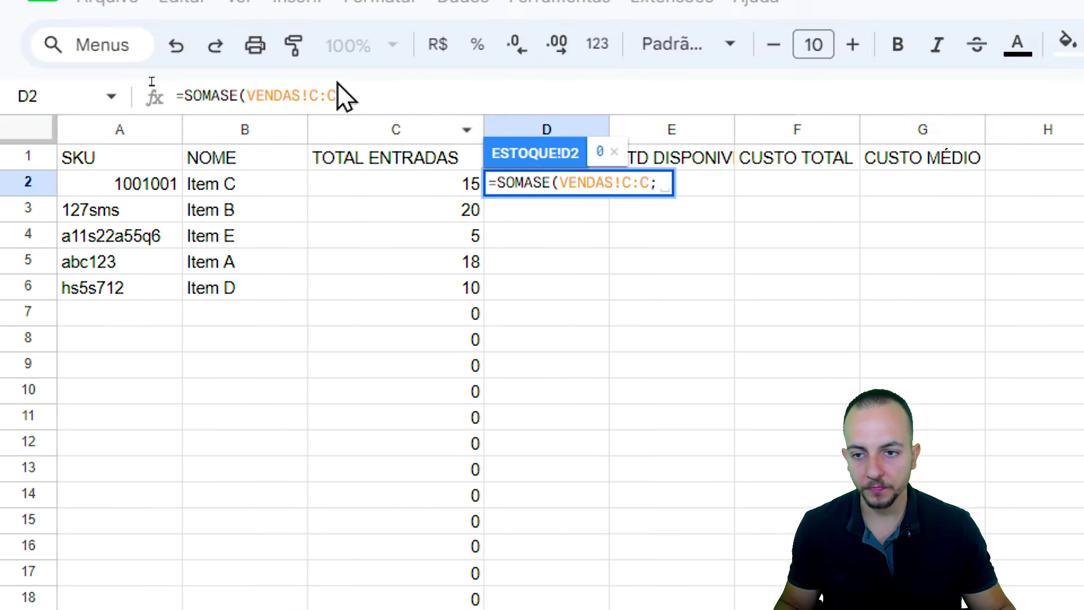
{"action": "left_click", "coordinate": [232, 190]}
{"action": "type", "text": ";"}
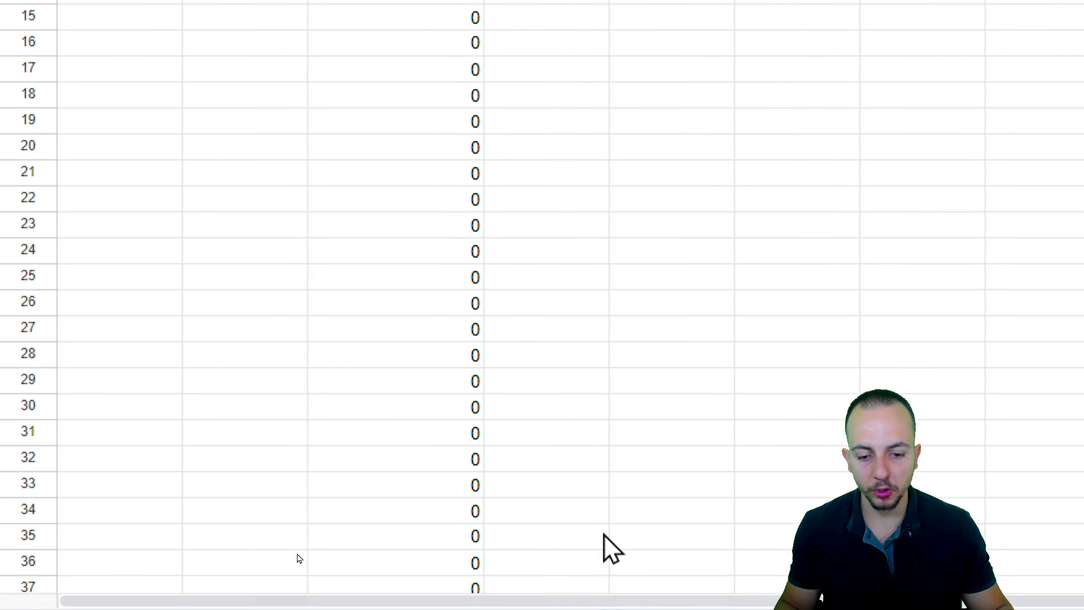
{"action": "left_click", "coordinate": [527, 584]}
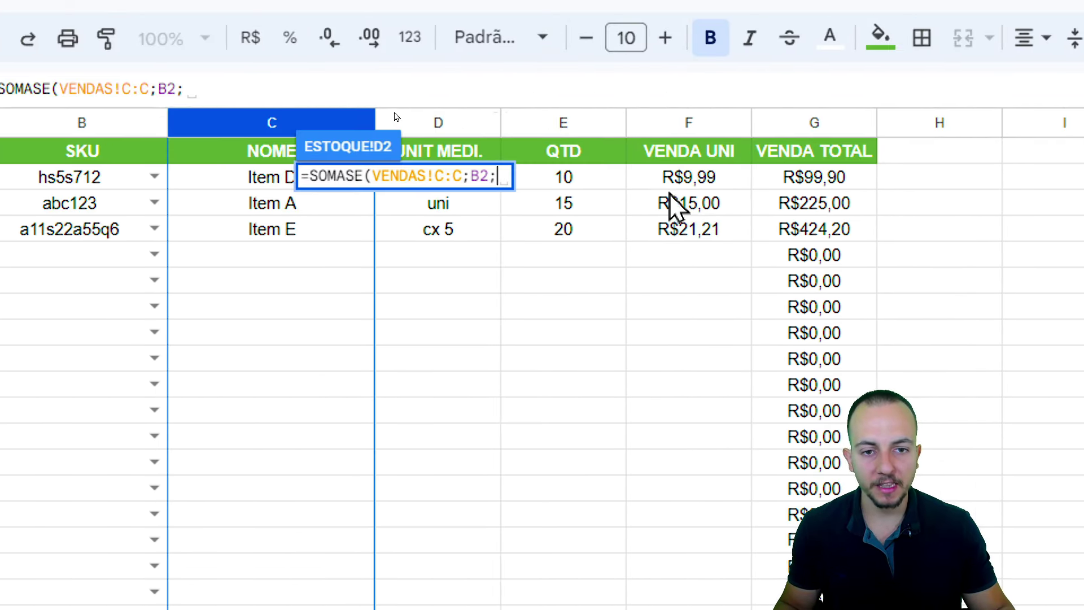
{"action": "left_click", "coordinate": [563, 122]}
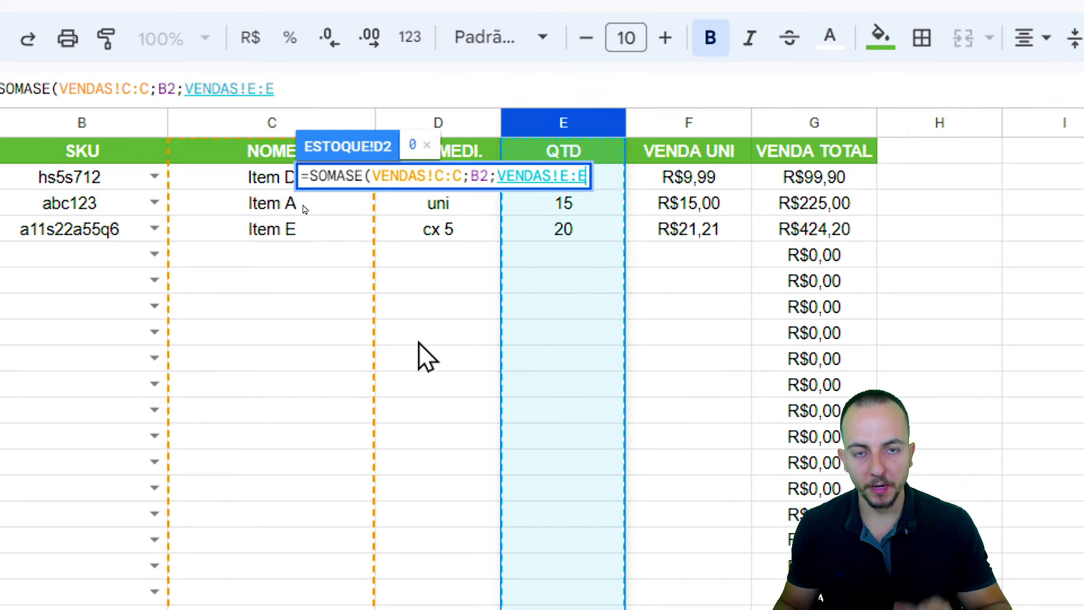
{"action": "key", "text": "Return"}
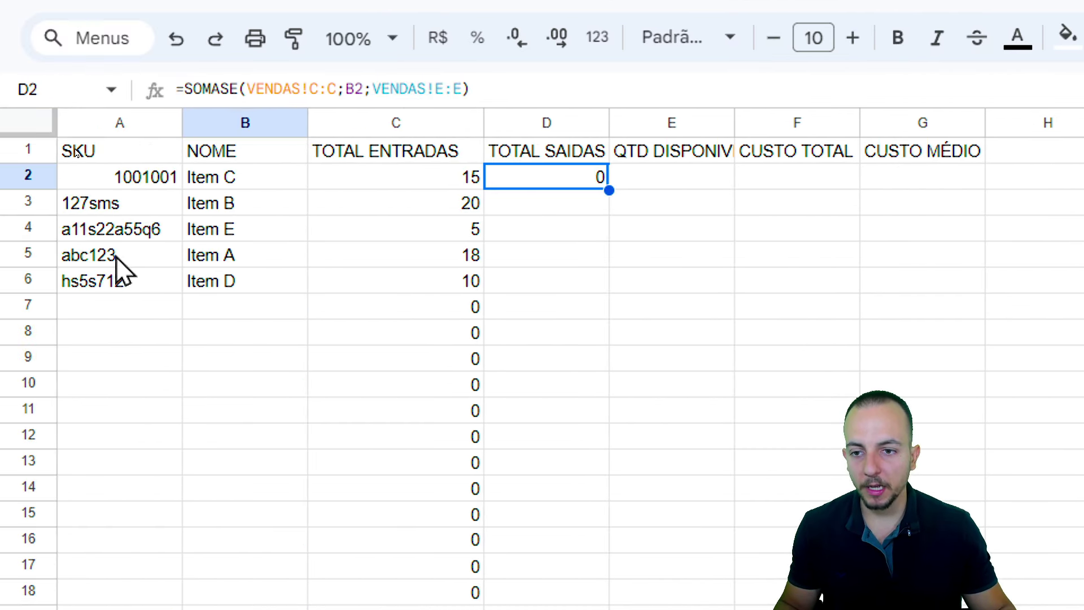
Copy the D2 formula down column D, then compare each item's entries with its exits
{"action": "left_click", "coordinate": [232, 182]}
{"action": "left_click", "coordinate": [571, 187]}
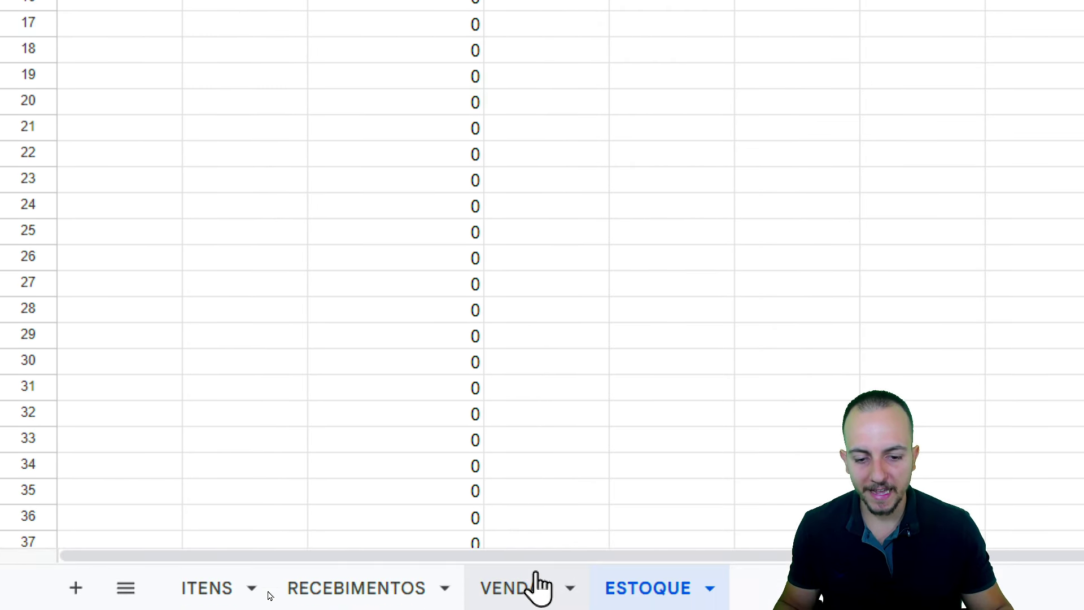
{"action": "left_click", "coordinate": [537, 587]}
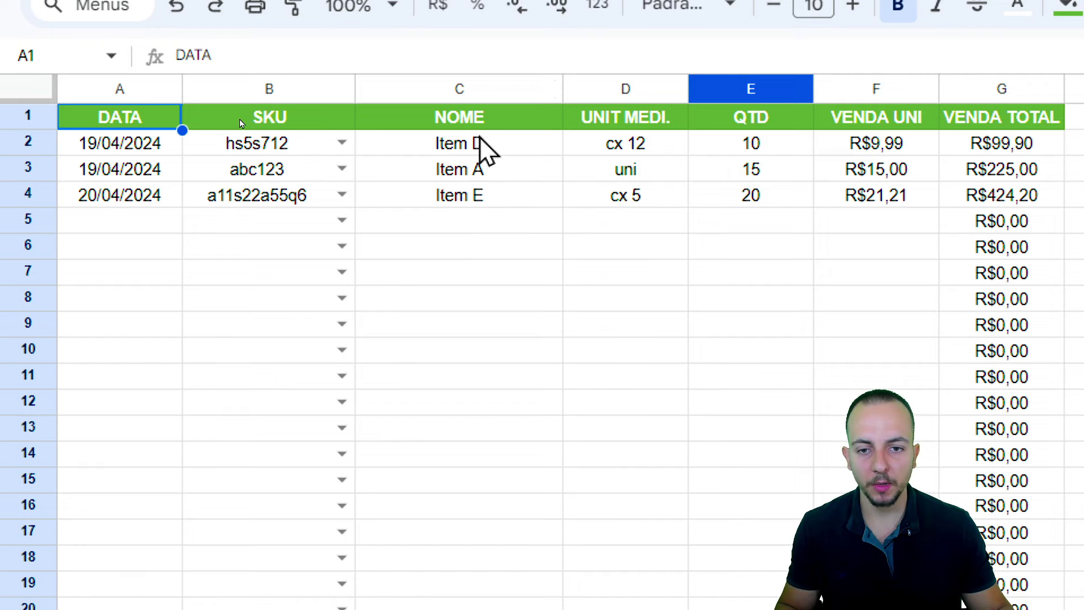
{"action": "left_click", "coordinate": [604, 591]}
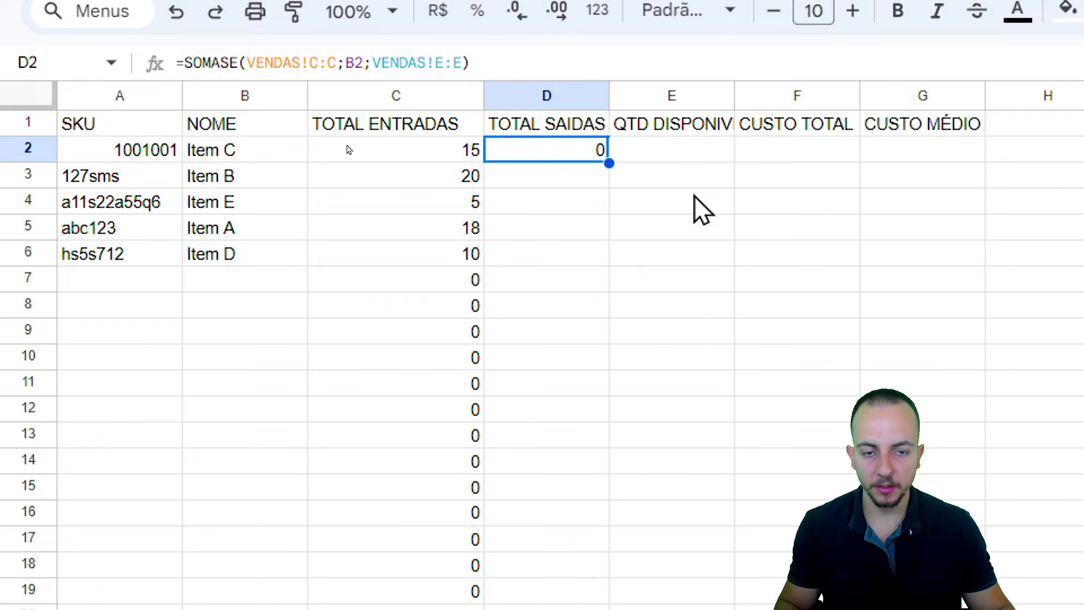
{"action": "key", "text": "ctrl+shift+Down"}
{"action": "key", "text": "ctrl+d"}
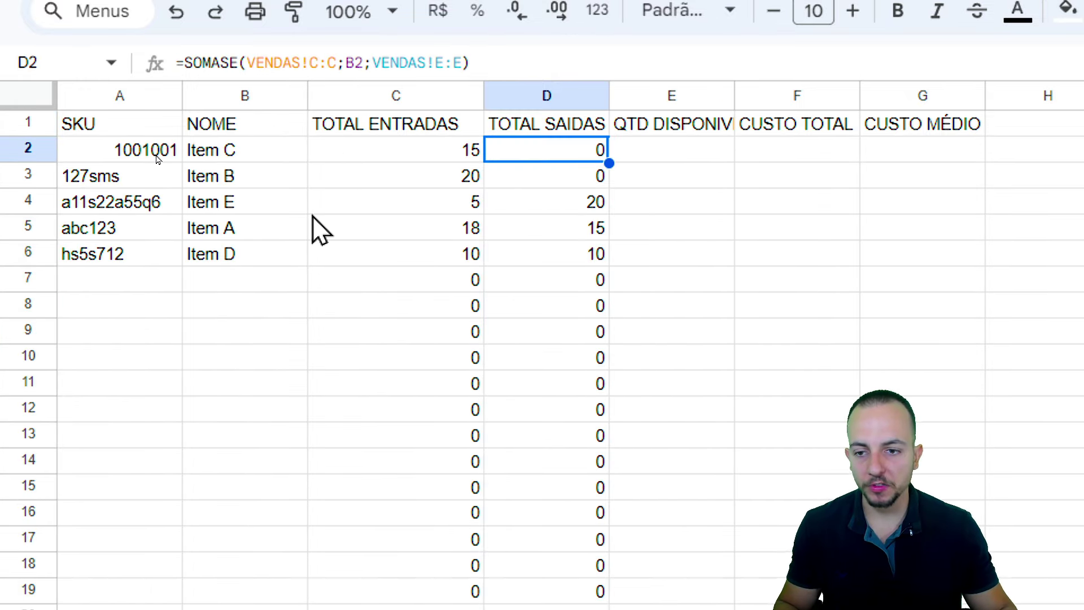
{"action": "left_click_drag", "start_coordinate": [397, 207], "coordinate": [567, 206]}
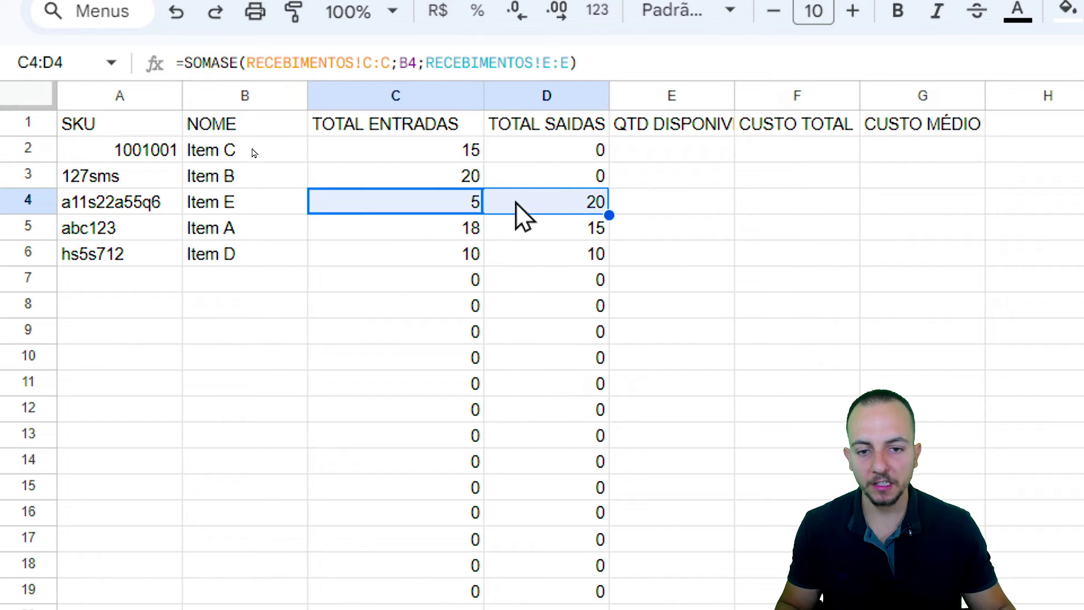
{"action": "left_click_drag", "start_coordinate": [439, 232], "coordinate": [574, 231]}
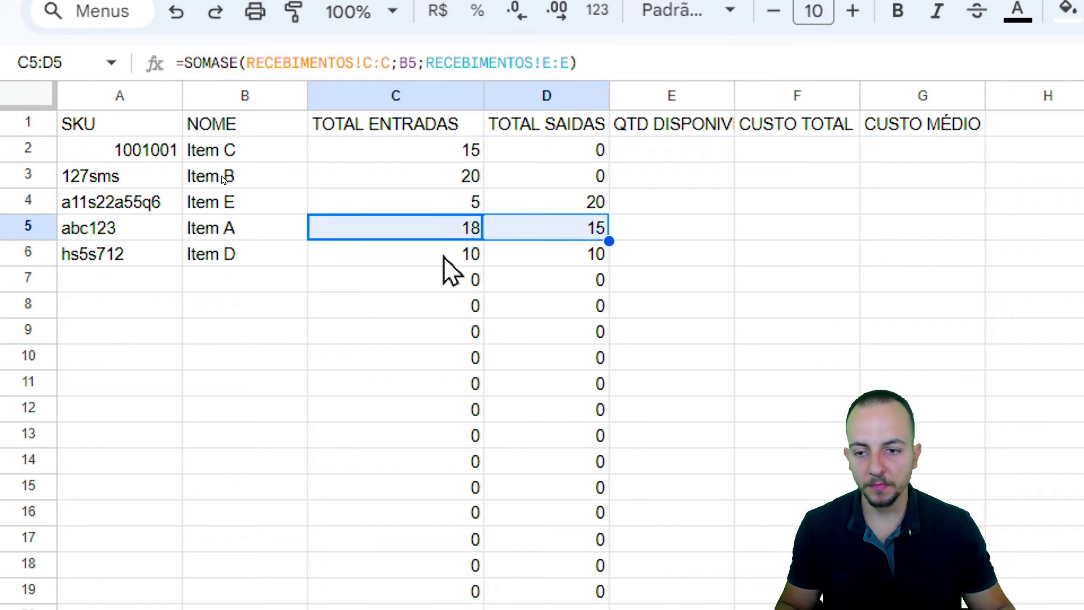
{"action": "left_click_drag", "start_coordinate": [443, 257], "coordinate": [568, 253]}
{"action": "left_click", "coordinate": [567, 251]}
{"action": "left_click", "coordinate": [671, 149]}
{"action": "scroll", "coordinate": [587, 92], "scroll_direction": "right", "scroll_amount": 2}
{"action": "mouse_move", "coordinate": [591, 95]}
{"action": "left_mouse_down"}
{"action": "mouse_move", "coordinate": [658, 95]}
{"action": "mouse_move", "coordinate": [643, 94]}
{"action": "left_mouse_up"}
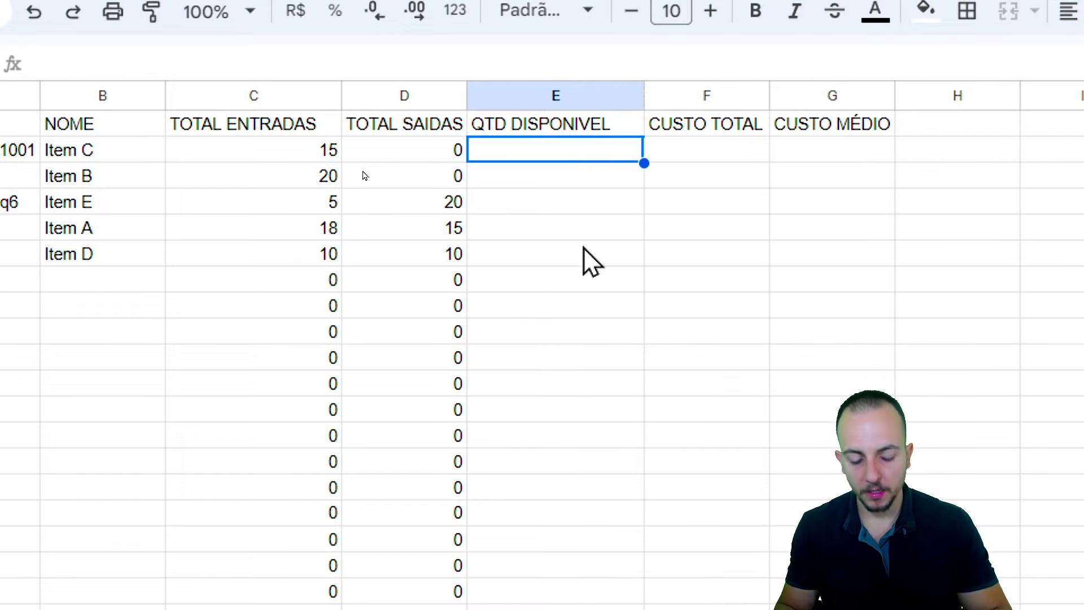
Enter =C2-D2 in E2 and autofill down, giving 15, 20, -15, 3 and 0
{"action": "type", "text": "="}
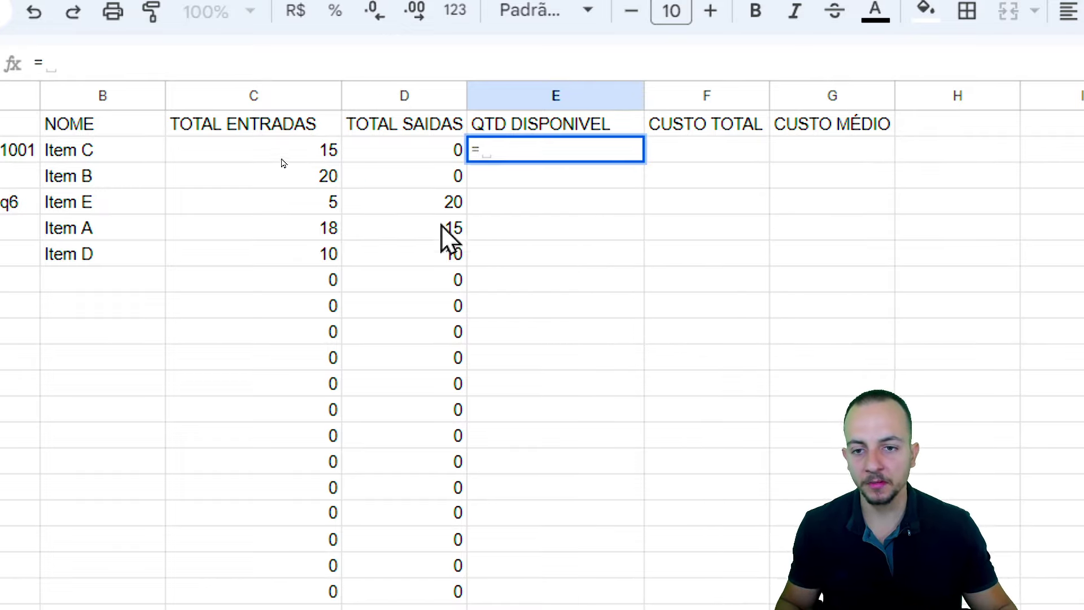
{"action": "left_click", "coordinate": [303, 157]}
{"action": "type", "text": "-"}
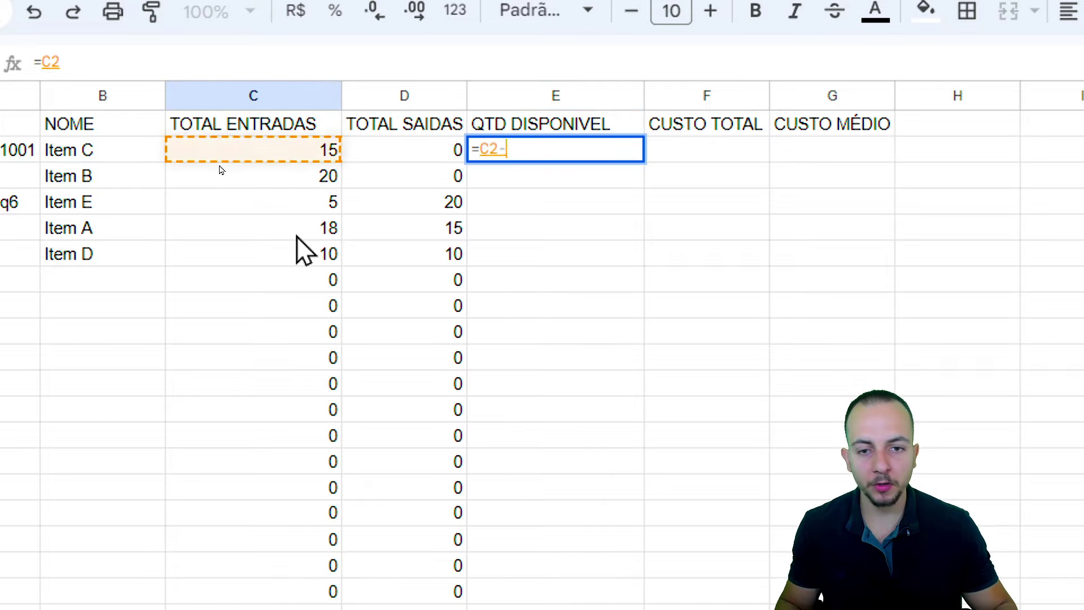
{"action": "left_click", "coordinate": [416, 151]}
{"action": "key", "text": "Return"}
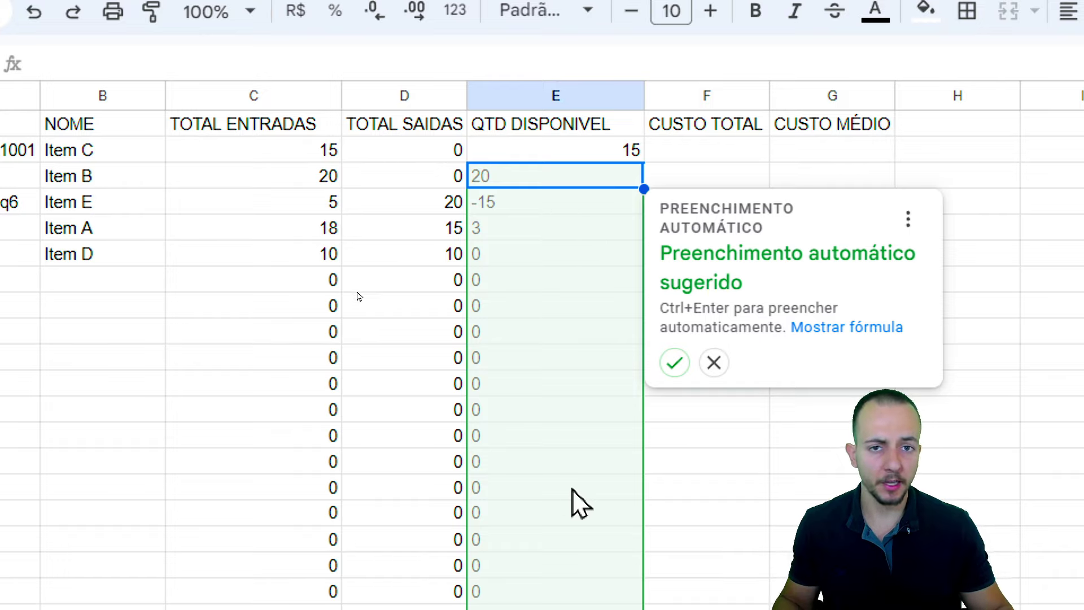
{"action": "left_click", "coordinate": [674, 362]}
{"action": "left_click", "coordinate": [477, 155]}
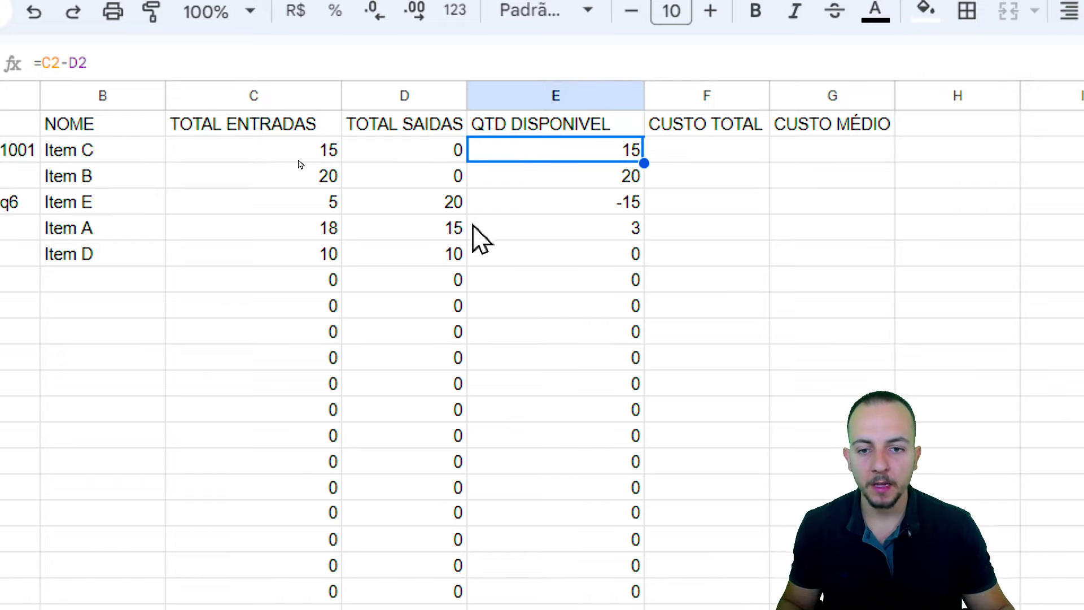
{"action": "left_click", "coordinate": [305, 203]}
{"action": "left_click", "coordinate": [530, 206]}
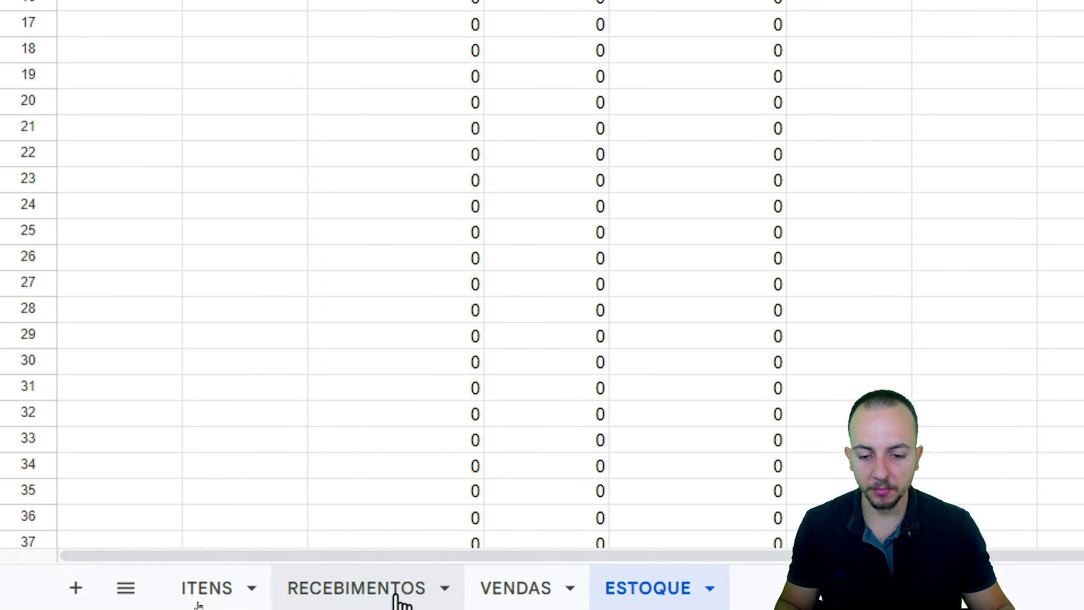
On RECEBIMENTOS, date row 9 as 22/04/2024 with SKU a11s22a55q6
{"action": "left_click", "coordinate": [395, 596]}
{"action": "scroll", "coordinate": [358, 170], "scroll_direction": "up", "scroll_amount": 5}
{"action": "scroll", "coordinate": [169, 147], "scroll_direction": "up", "scroll_amount": 1}
{"action": "left_click", "coordinate": [145, 243]}
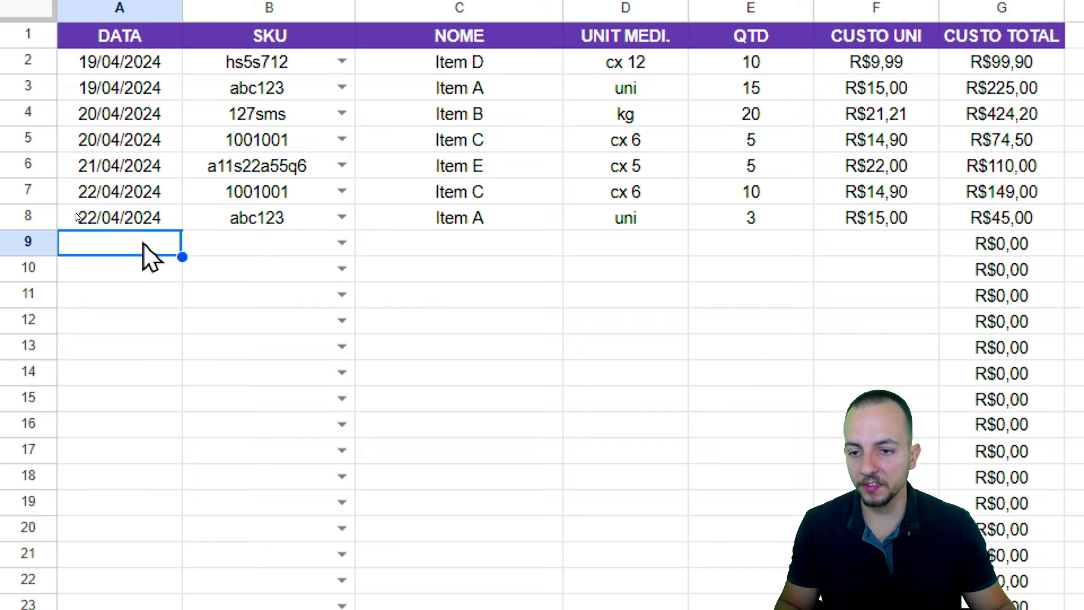
{"action": "double_click", "coordinate": [177, 245]}
{"action": "left_click", "coordinate": [59, 419]}
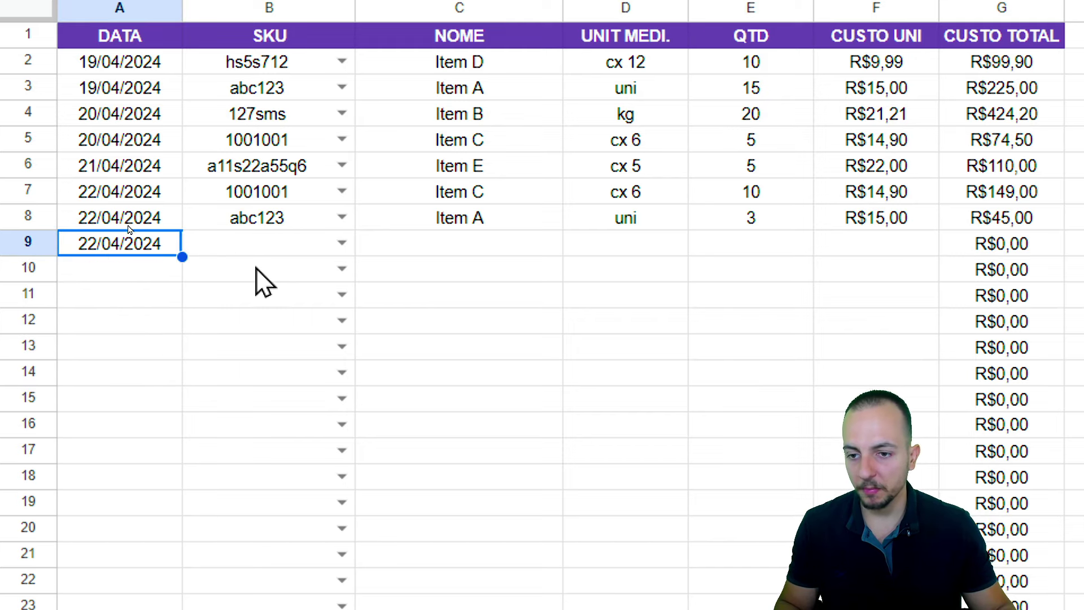
{"action": "left_click", "coordinate": [297, 245]}
{"action": "left_click", "coordinate": [341, 243]}
Enter quantity 10 and unit cost 22 for the row 9 receipt
{"action": "left_click", "coordinate": [810, 247]}
{"action": "scroll", "coordinate": [825, 262], "scroll_direction": "right", "scroll_amount": 3}
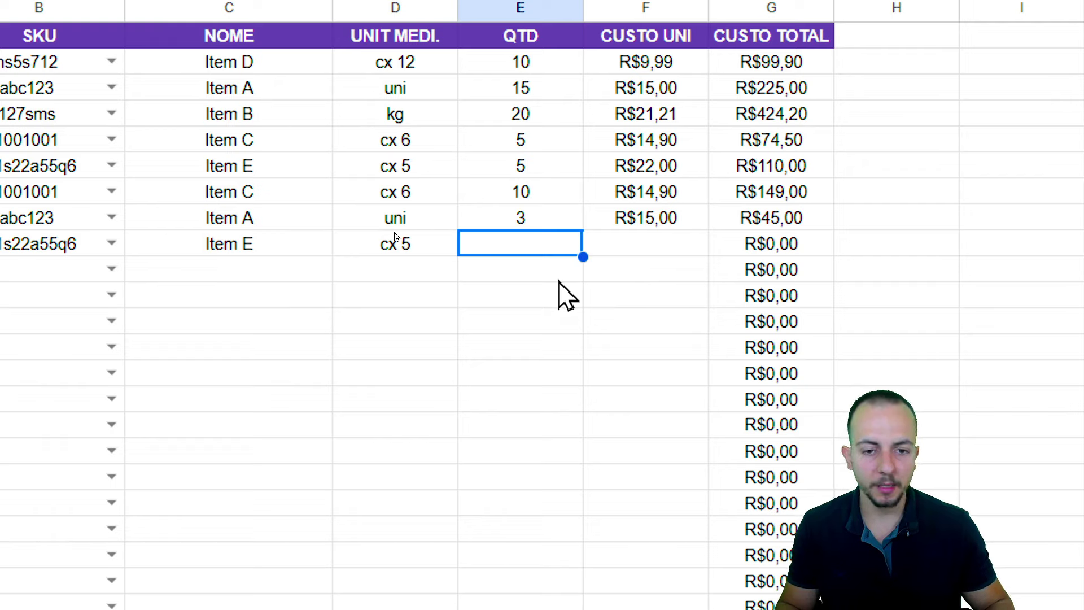
{"action": "type", "text": "10"}
{"action": "key", "text": "Return"}
{"action": "left_click", "coordinate": [633, 253]}
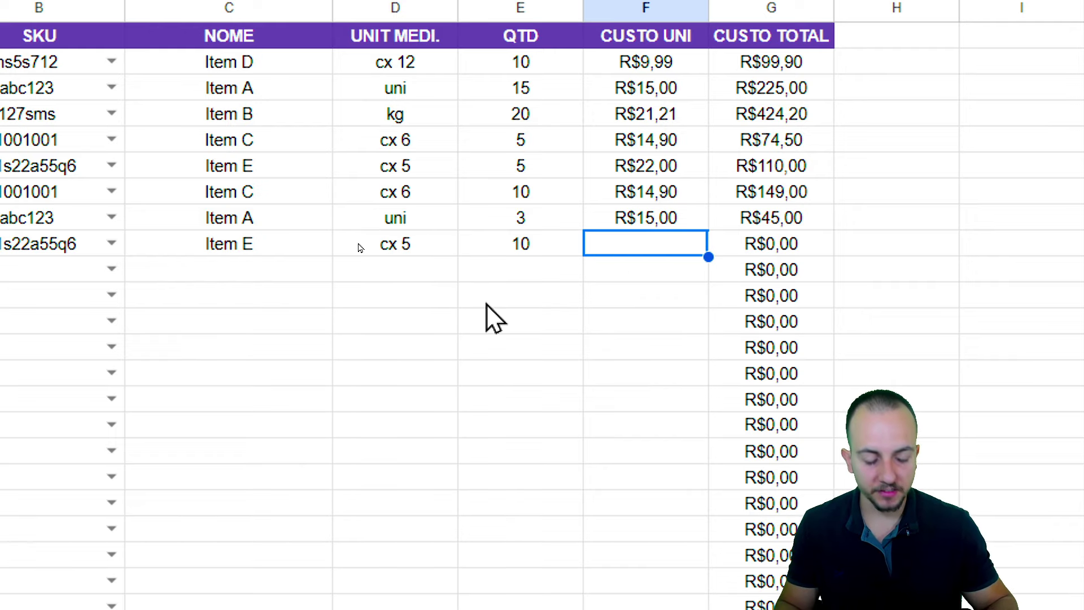
{"action": "type", "text": "22"}
{"action": "key", "text": "Return"}
On ESTOQUE, highlight Item E's row to show its QTD DISPONIVEL of -5
{"action": "left_click", "coordinate": [322, 597]}
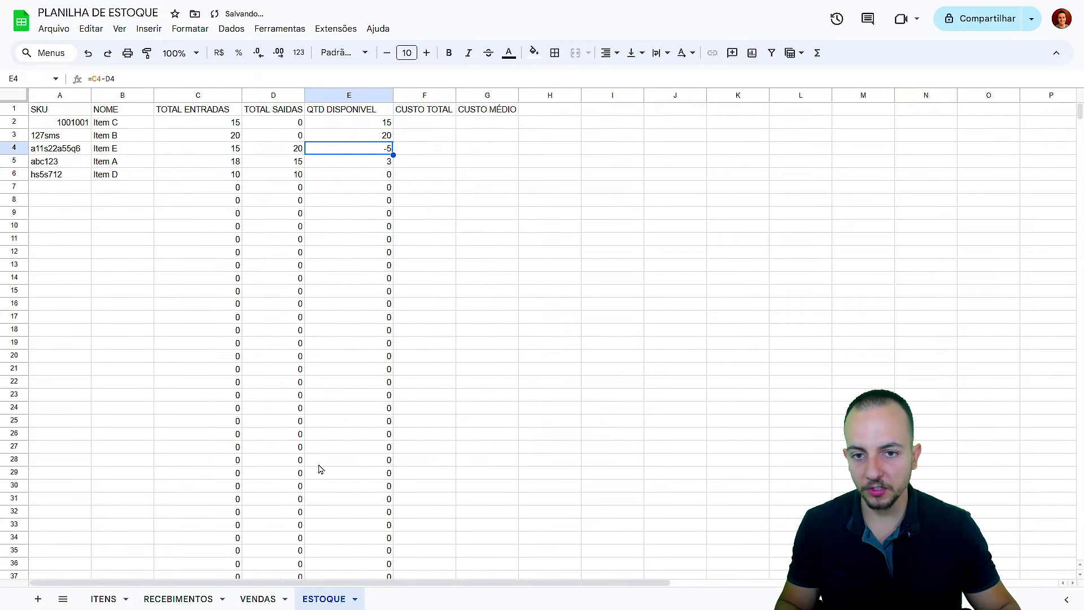
{"action": "left_click_drag", "start_coordinate": [175, 181], "coordinate": [666, 185]}
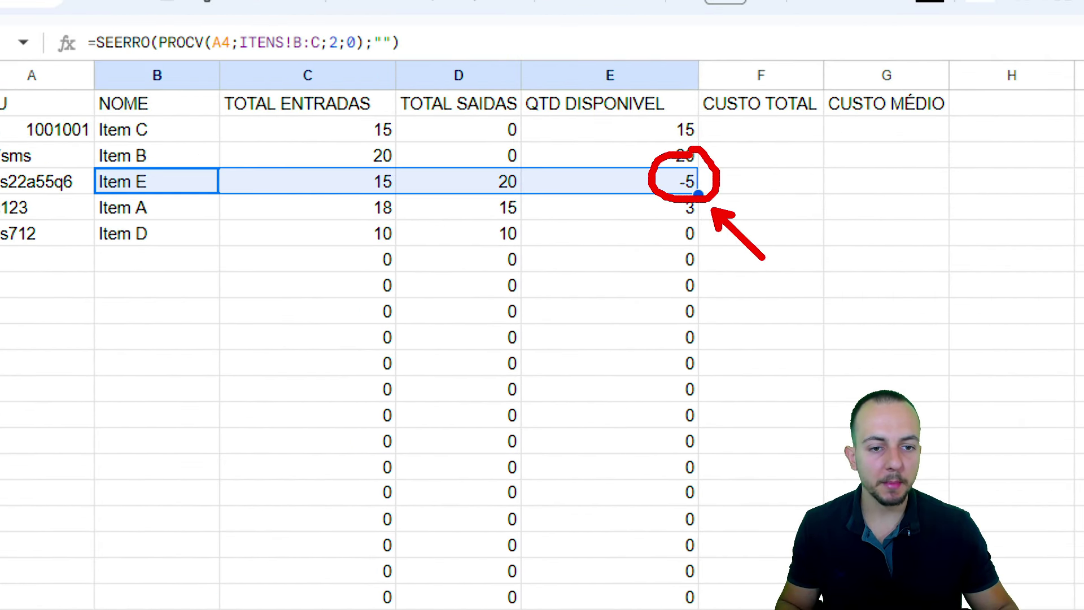
{"action": "mouse_move", "coordinate": [687, 144]}
{"action": "left_mouse_down"}
{"action": "mouse_move", "coordinate": [707, 195]}
{"action": "mouse_move", "coordinate": [615, 175]}
{"action": "left_mouse_up"}
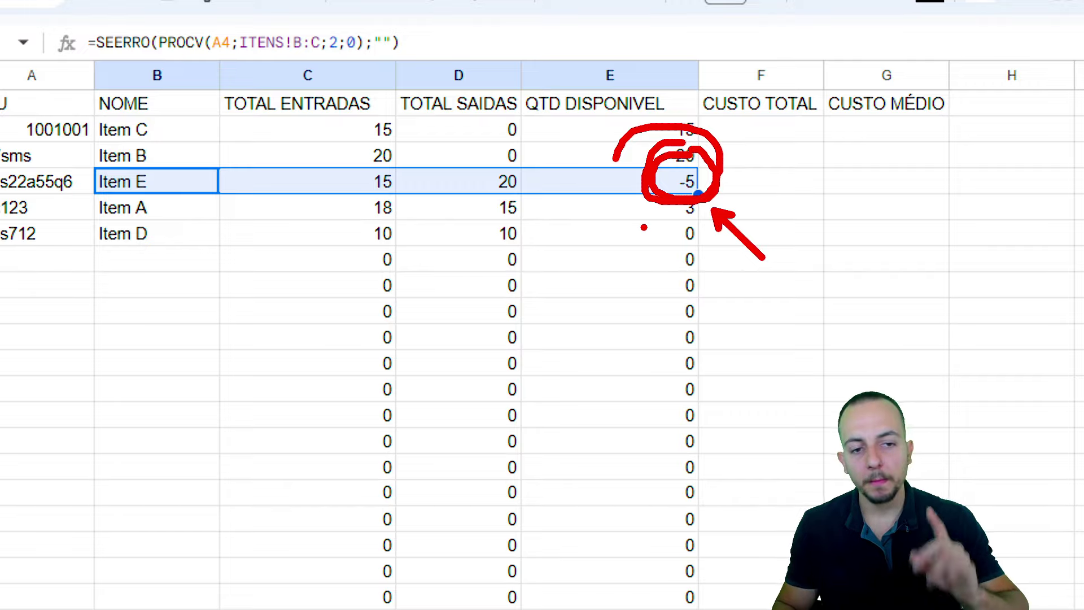
{"action": "key", "text": "Escape"}
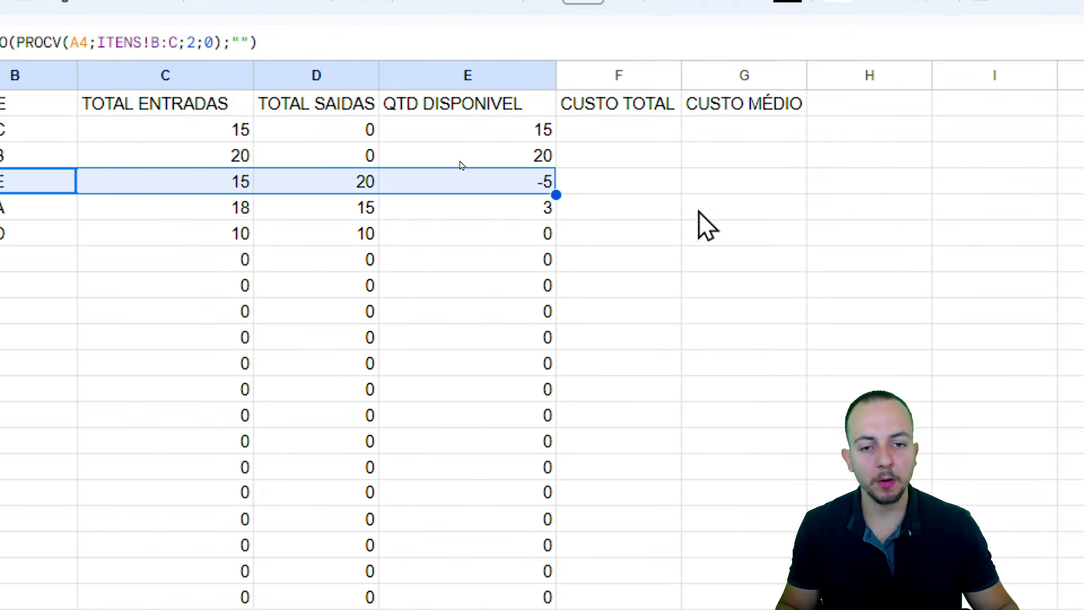
{"action": "left_click", "coordinate": [627, 181]}
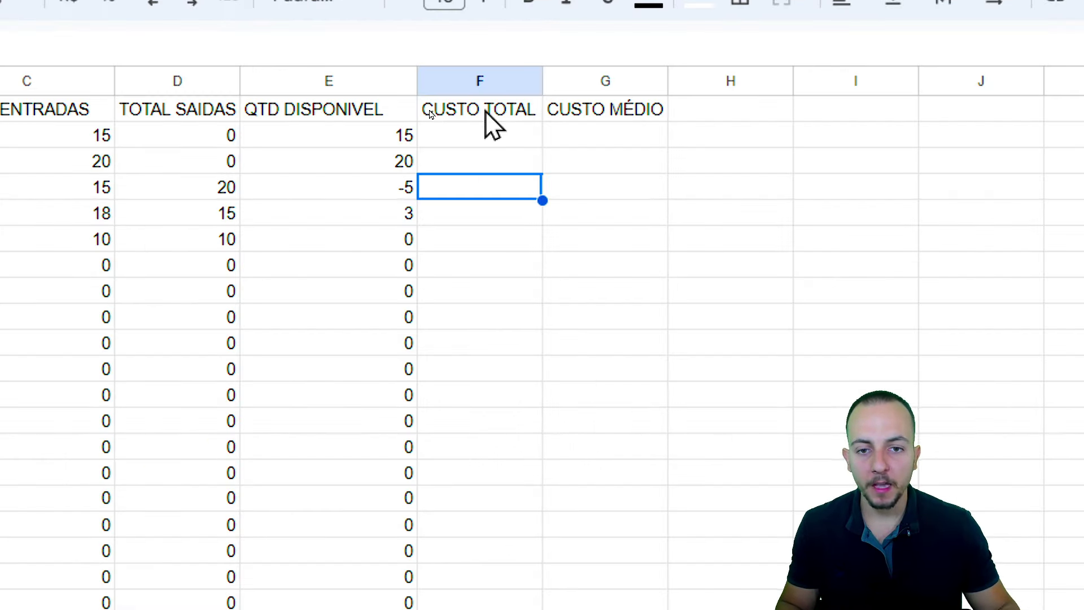
Start a SOMASE formula in F2 with RECEBIMENTOS!C:C as criteria range and B2 as criterion
{"action": "left_click_drag", "start_coordinate": [488, 136], "coordinate": [496, 258]}
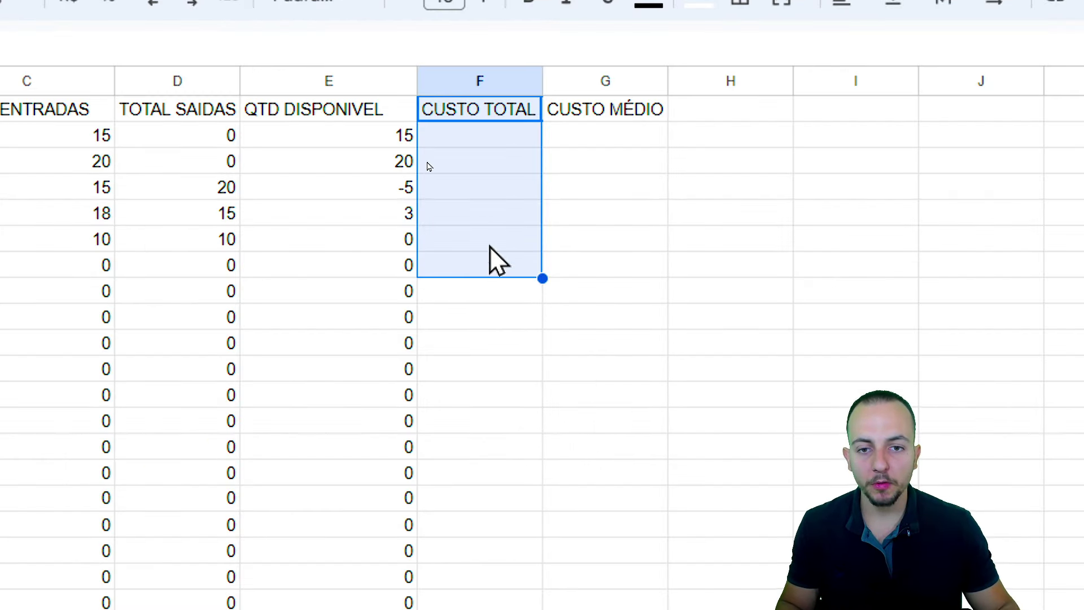
{"action": "left_click", "coordinate": [477, 145]}
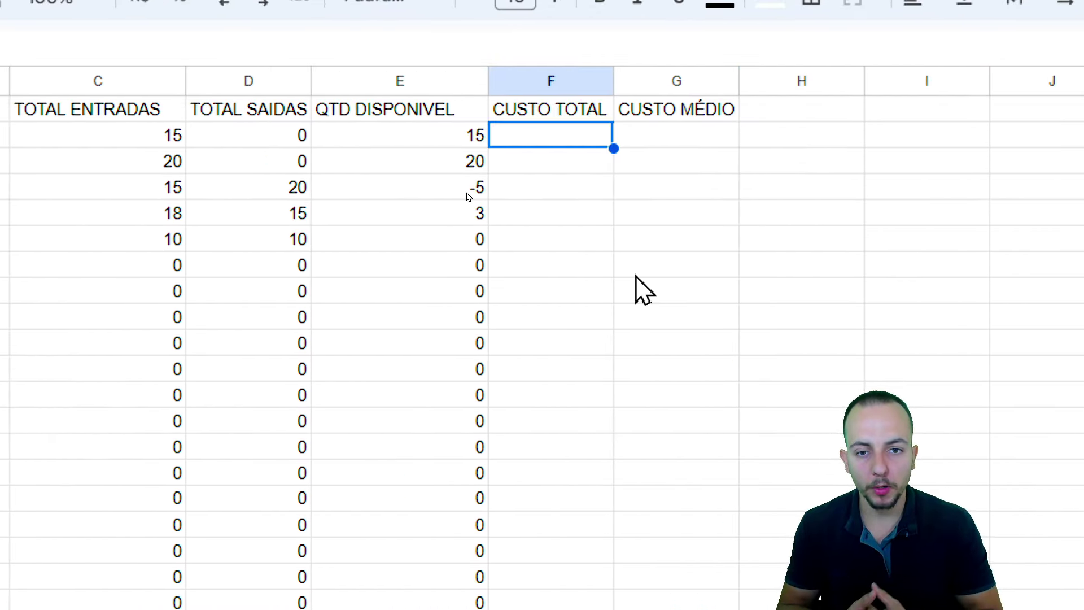
{"action": "type", "text": "=SOMASE"}
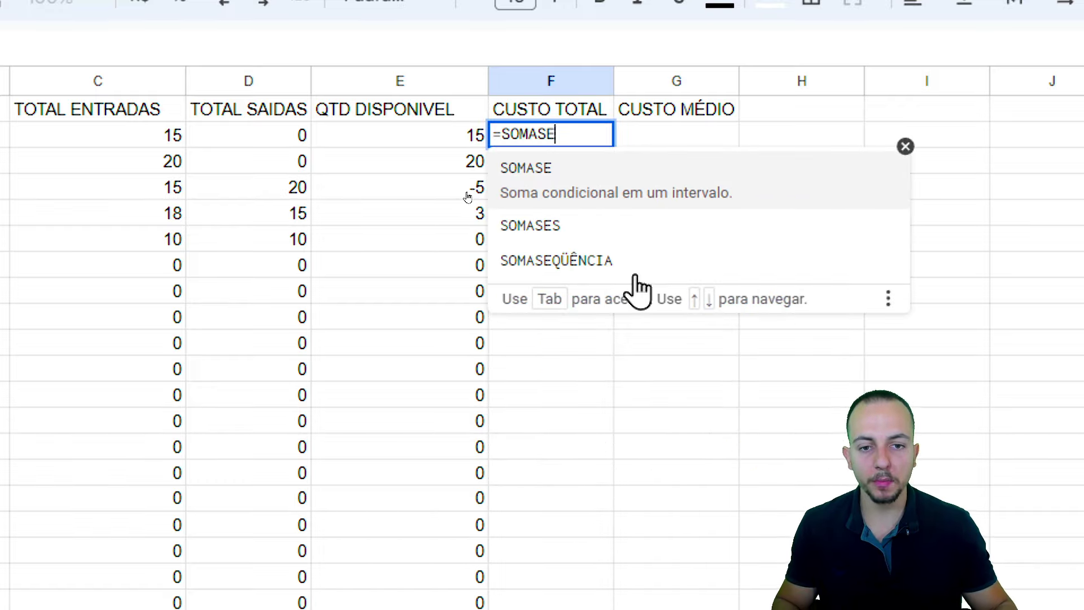
{"action": "left_click", "coordinate": [615, 182]}
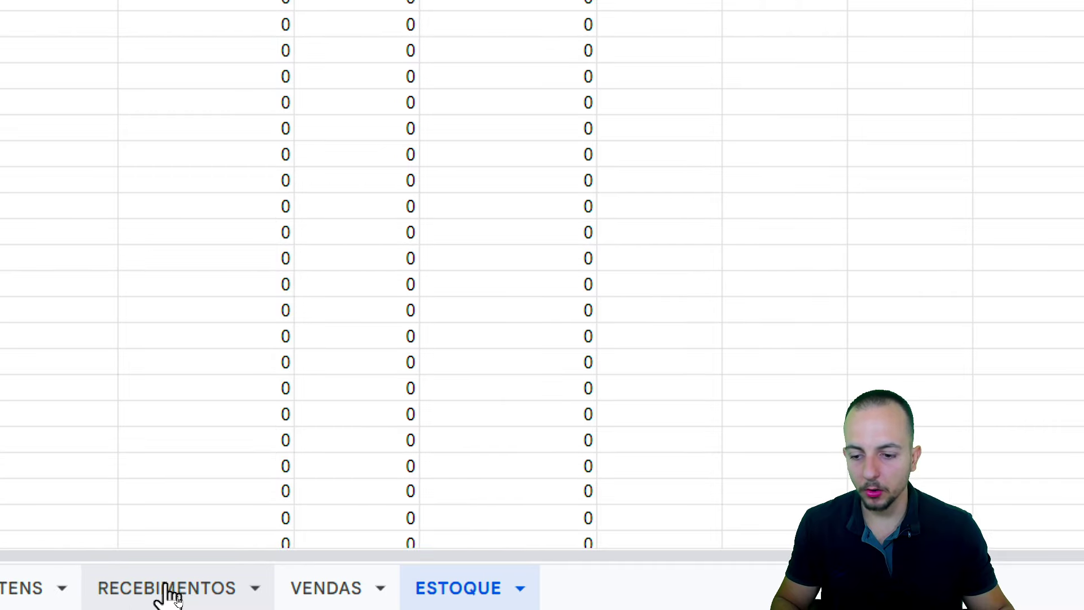
{"action": "left_click", "coordinate": [177, 590]}
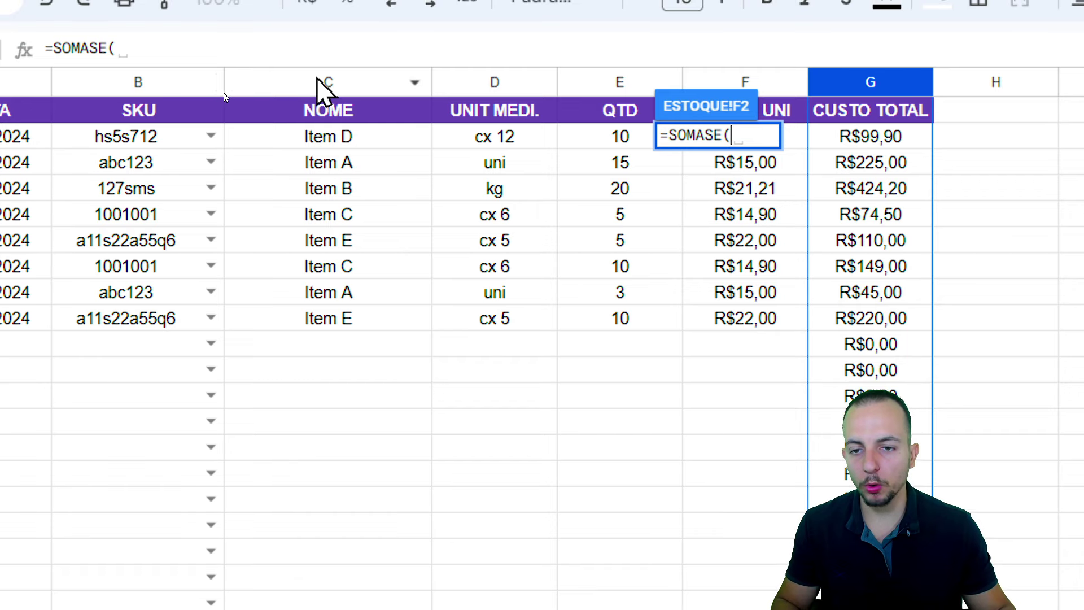
{"action": "left_click", "coordinate": [318, 80]}
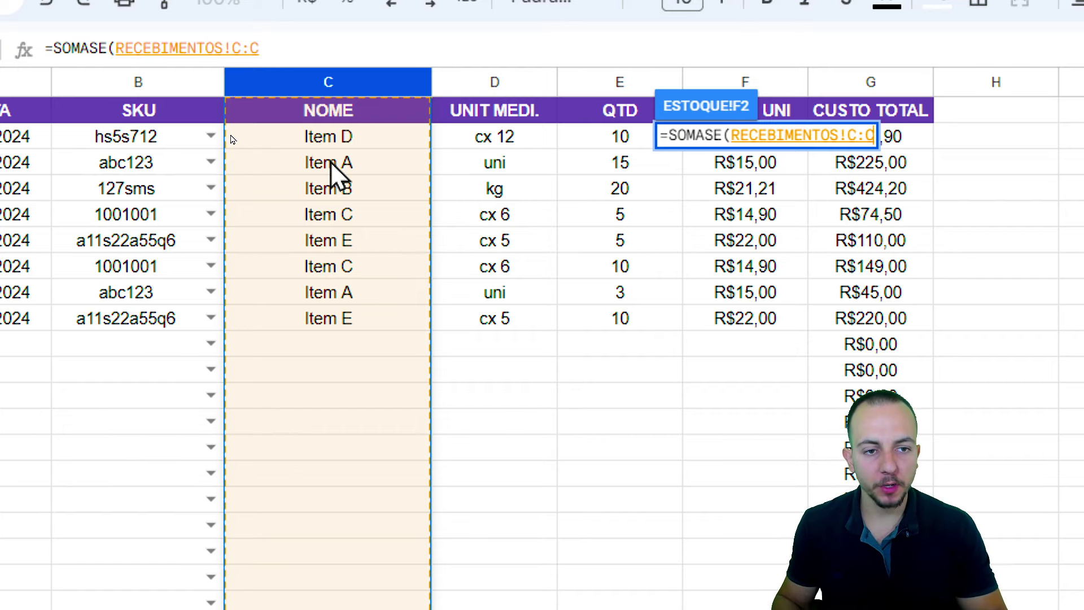
{"action": "type", "text": ";"}
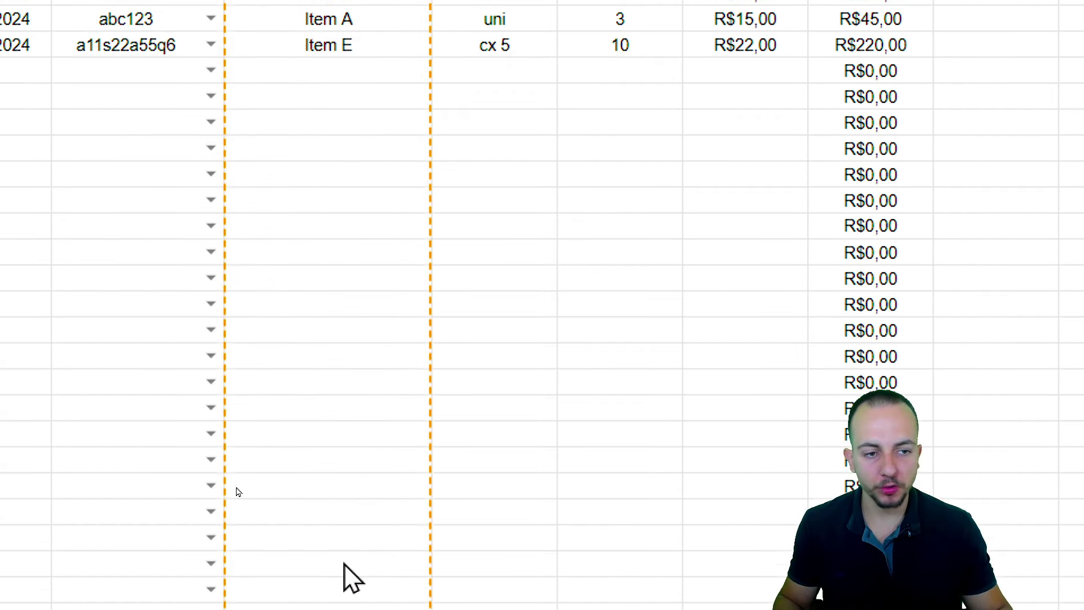
{"action": "left_click", "coordinate": [514, 582]}
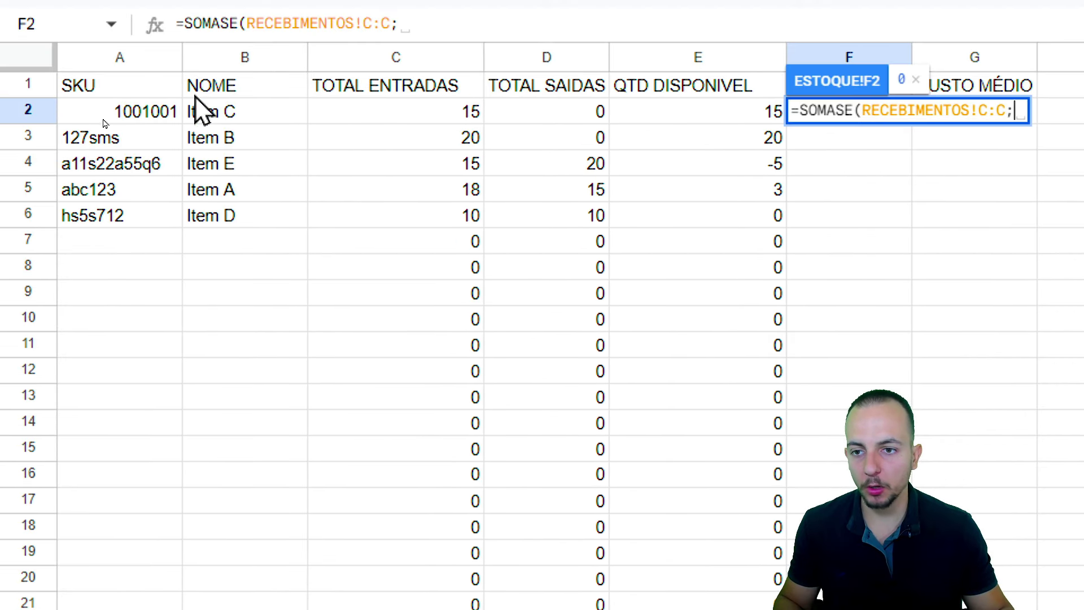
{"action": "left_click", "coordinate": [229, 113]}
{"action": "type", "text": ";"}
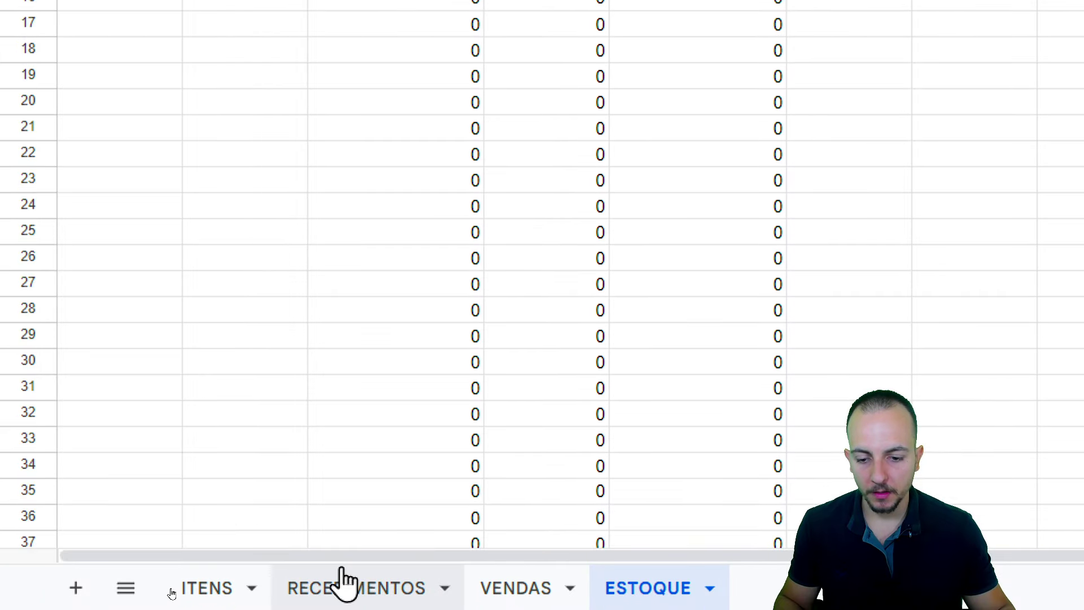
Sum RECEBIMENTOS!G:G and fill the formula down column F (223,5, 424,2, 330, 270, 99,9)
{"action": "left_click", "coordinate": [350, 587]}
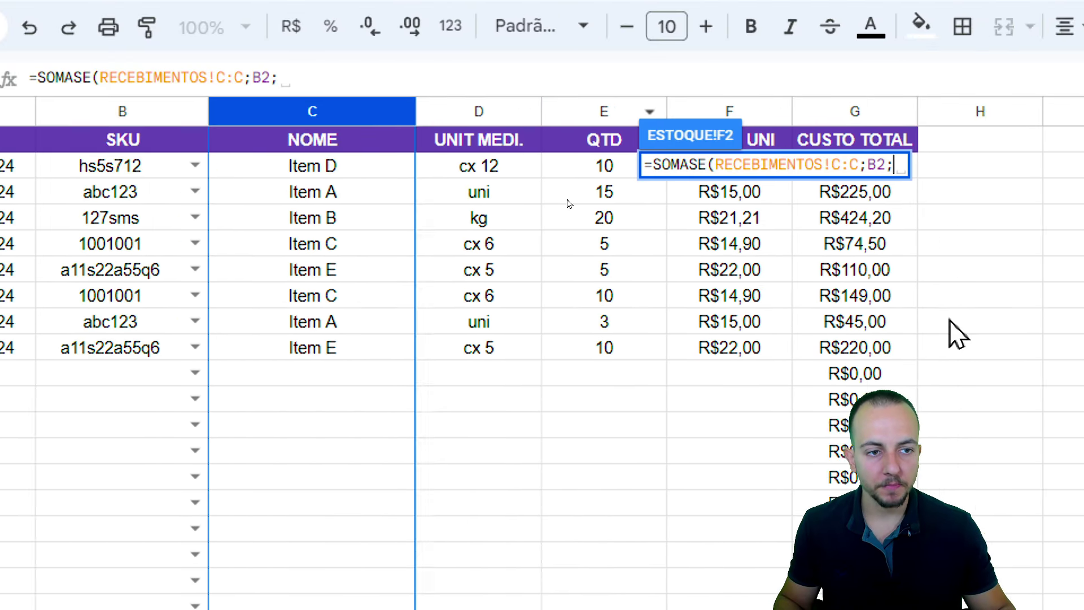
{"action": "left_click", "coordinate": [669, 111]}
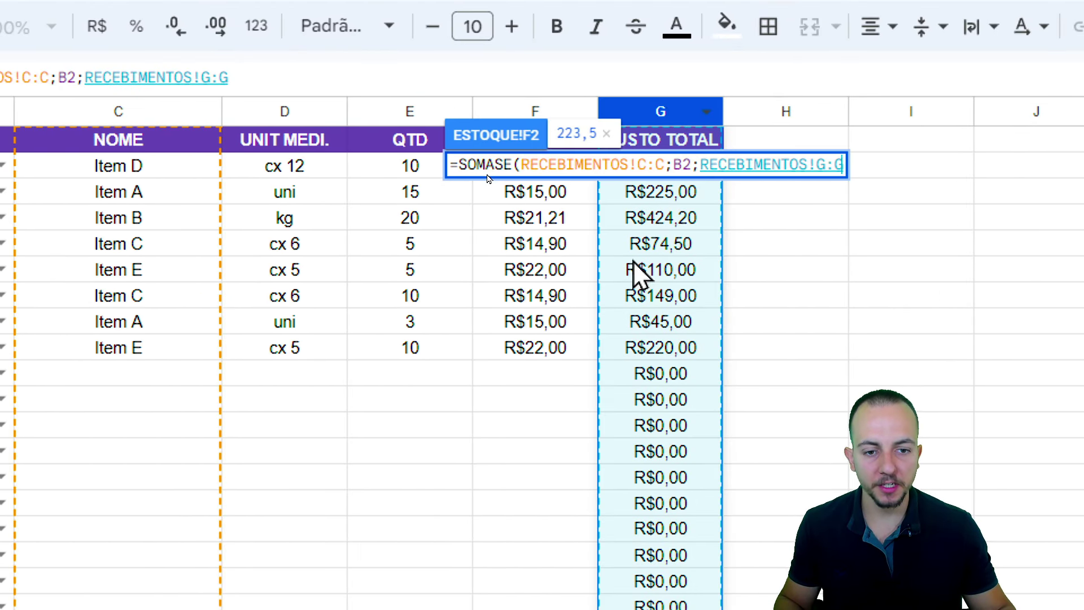
{"action": "type", "text": ")"}
{"action": "key", "text": "Return"}
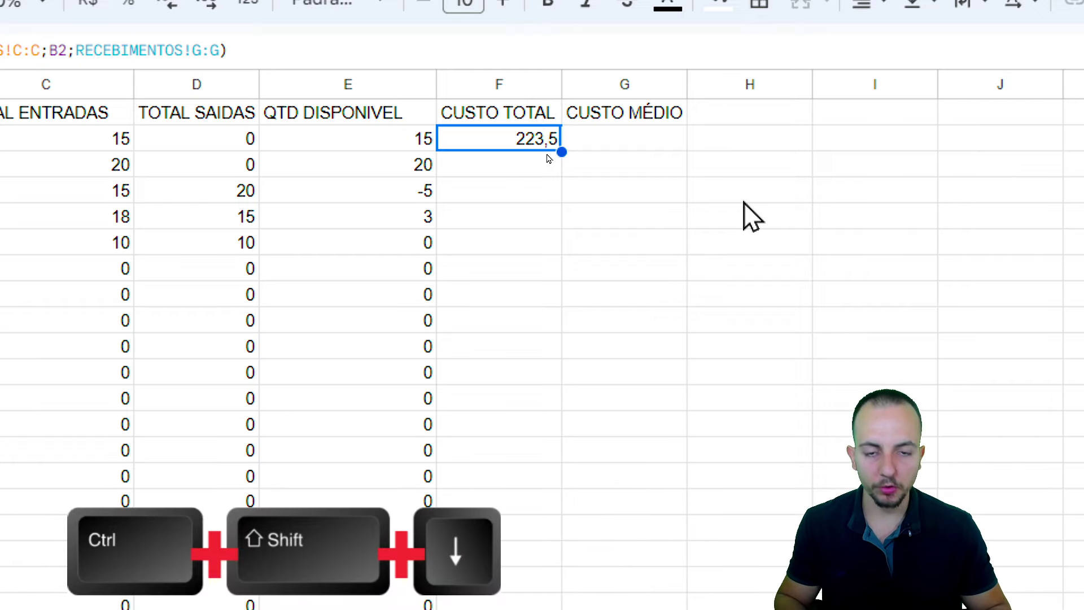
{"action": "key", "text": "ctrl+shift+Down"}
{"action": "key", "text": "ctrl+d"}
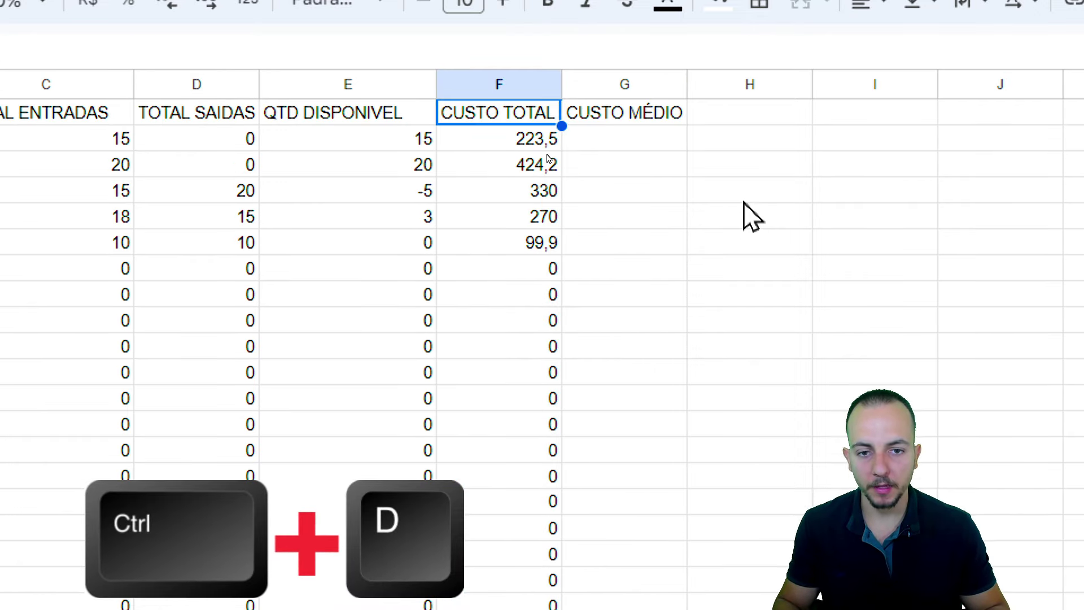
{"action": "left_click", "coordinate": [641, 136]}
{"action": "left_click_drag", "start_coordinate": [633, 112], "coordinate": [645, 243]}
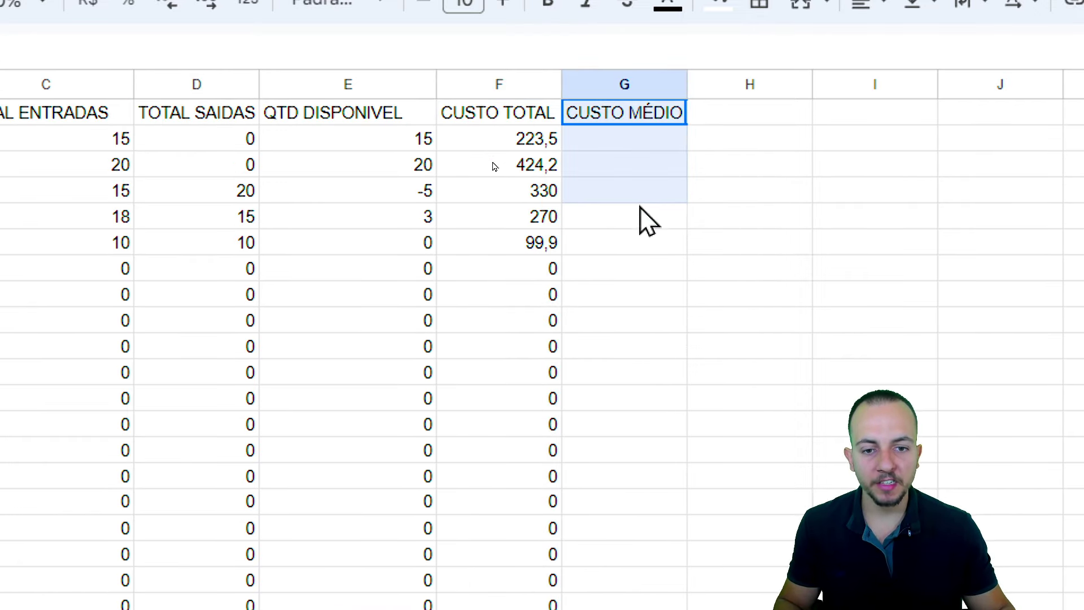
{"action": "left_click", "coordinate": [636, 141]}
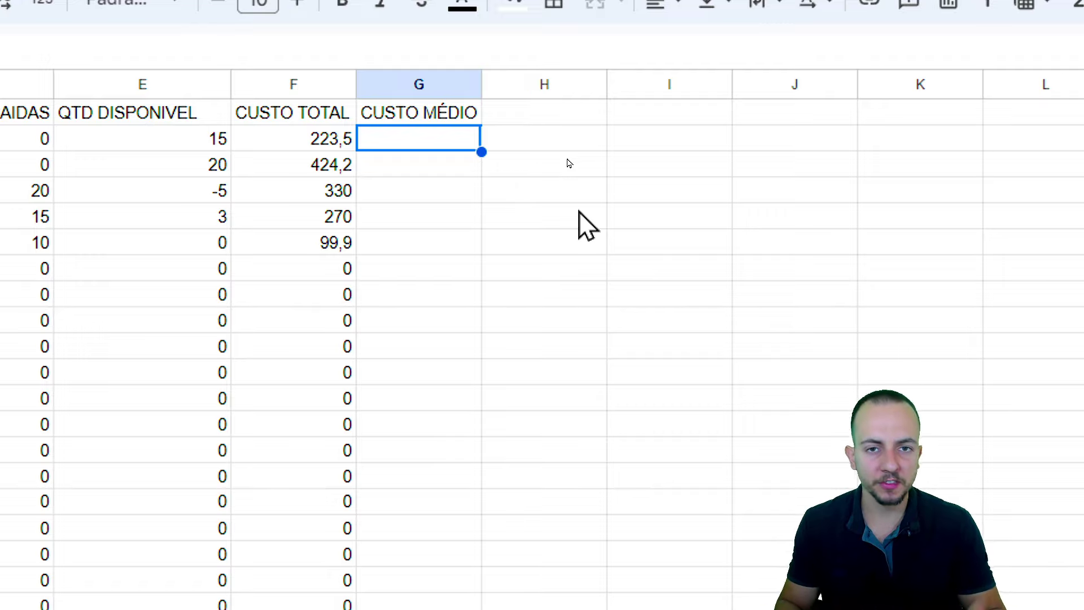
{"action": "type", "text": "="}
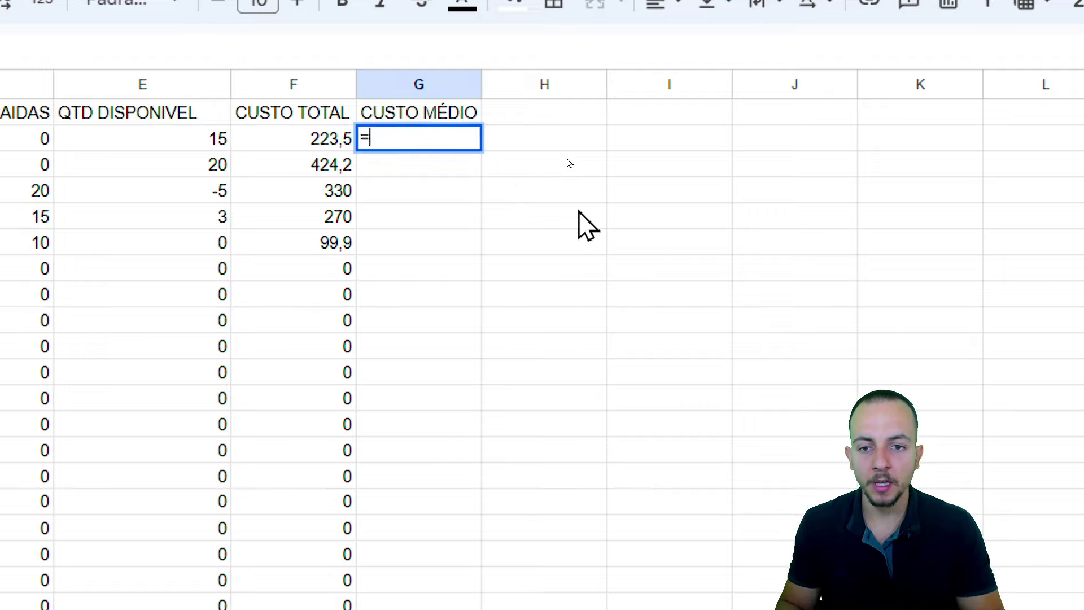
{"action": "type", "text": "SOMASE"}
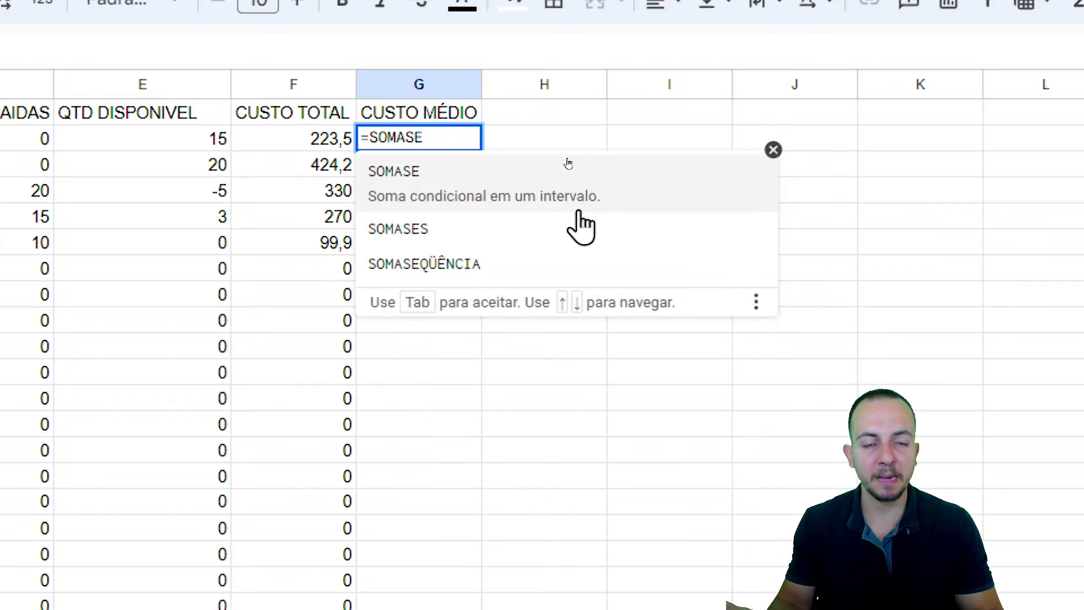
{"action": "key", "text": "BackSpace"}
{"action": "key", "text": "BackSpace"}
{"action": "key", "text": "BackSpace"}
{"action": "key", "text": "BackSpace"}
{"action": "key", "text": "BackSpace"}
{"action": "key", "text": "BackSpace"}
{"action": "type", "text": "M"}
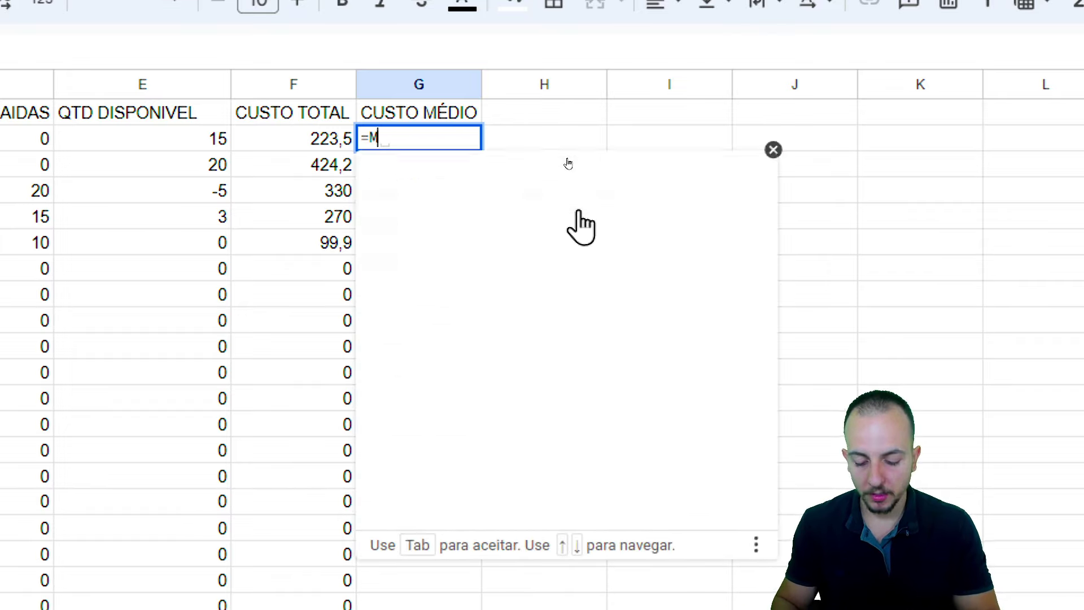
{"action": "type", "text": "ÉDIASE"}
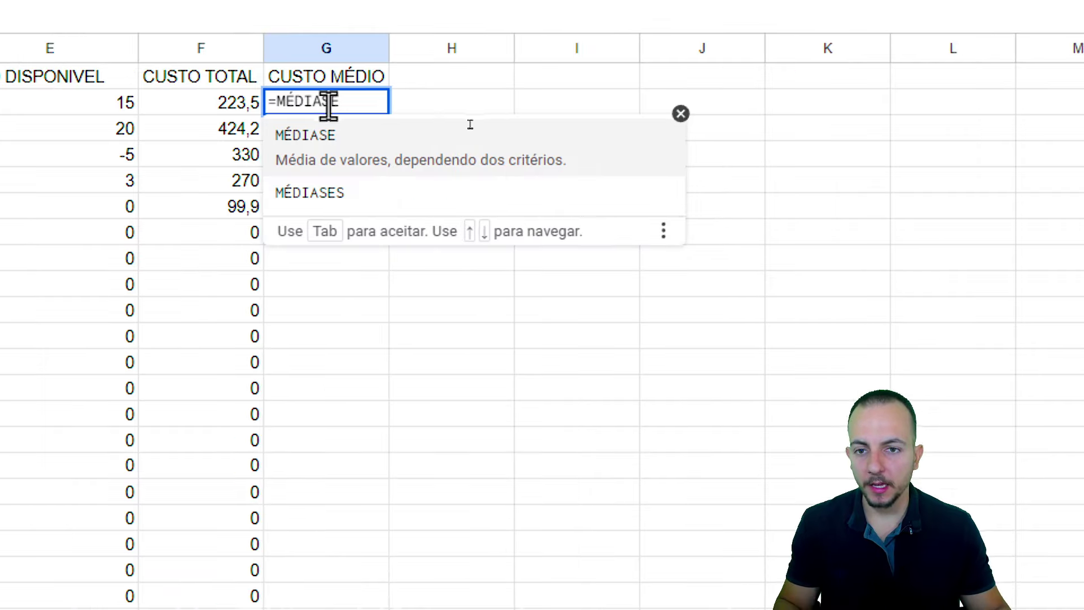
{"action": "key", "text": "Escape"}
{"action": "key", "text": "Escape"}
{"action": "left_click", "coordinate": [435, 117]}
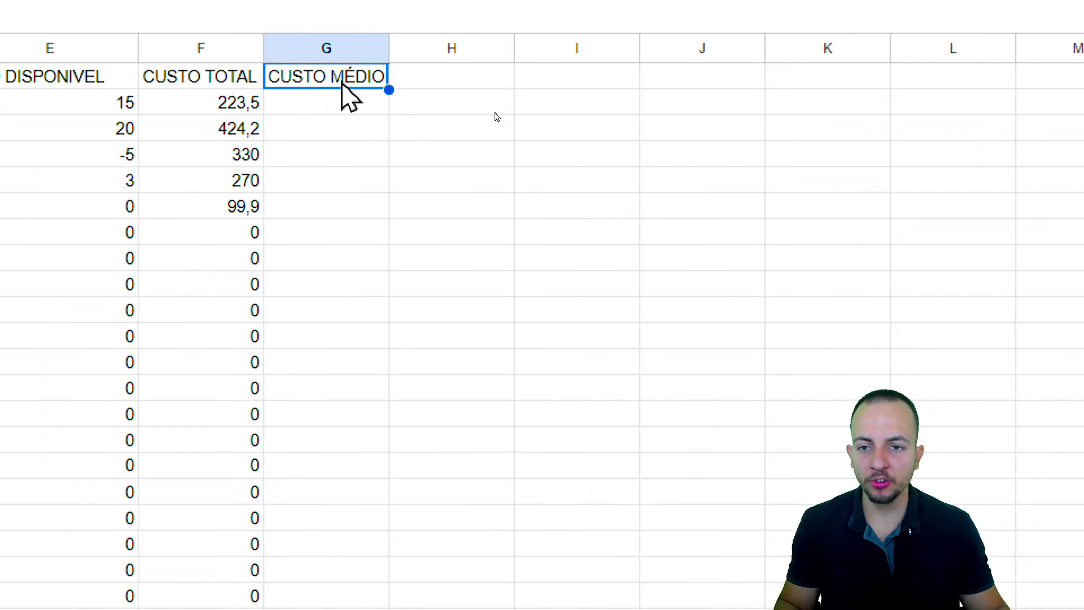
Change the G1 heading to 'CUSTO MÉDIO UNITÁRIO' and widen column G to fit it
{"action": "double_click", "coordinate": [343, 84]}
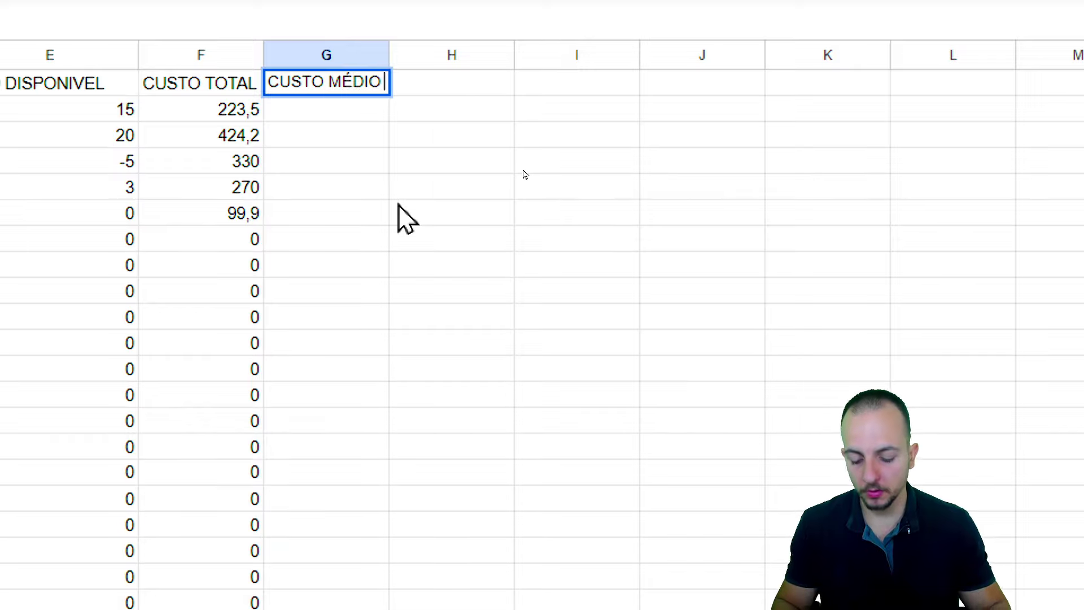
{"action": "type", "text": "UNITÁRIO"}
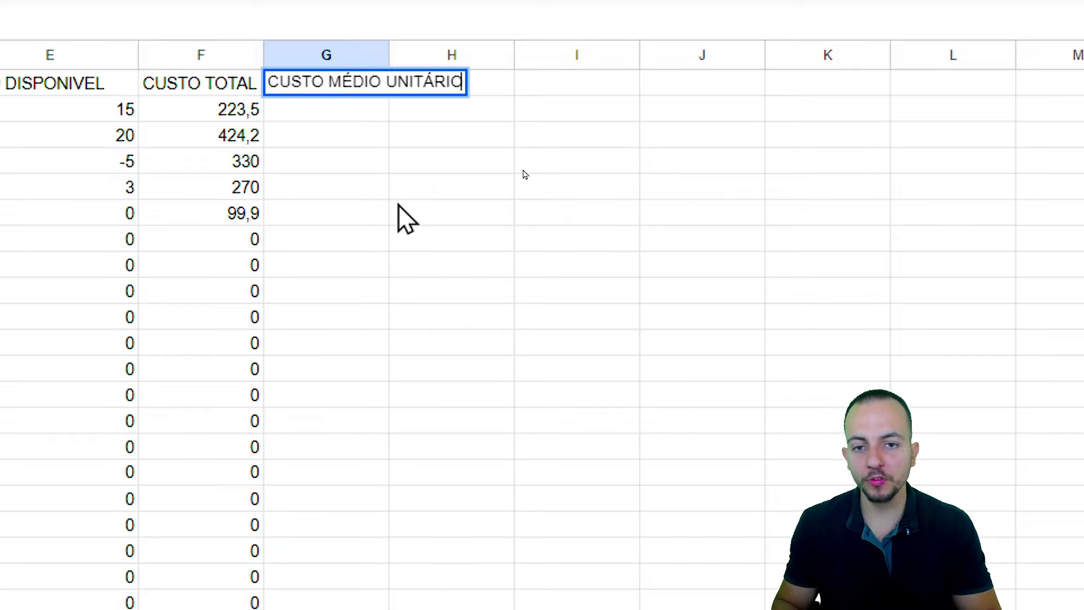
{"action": "key", "text": "Return"}
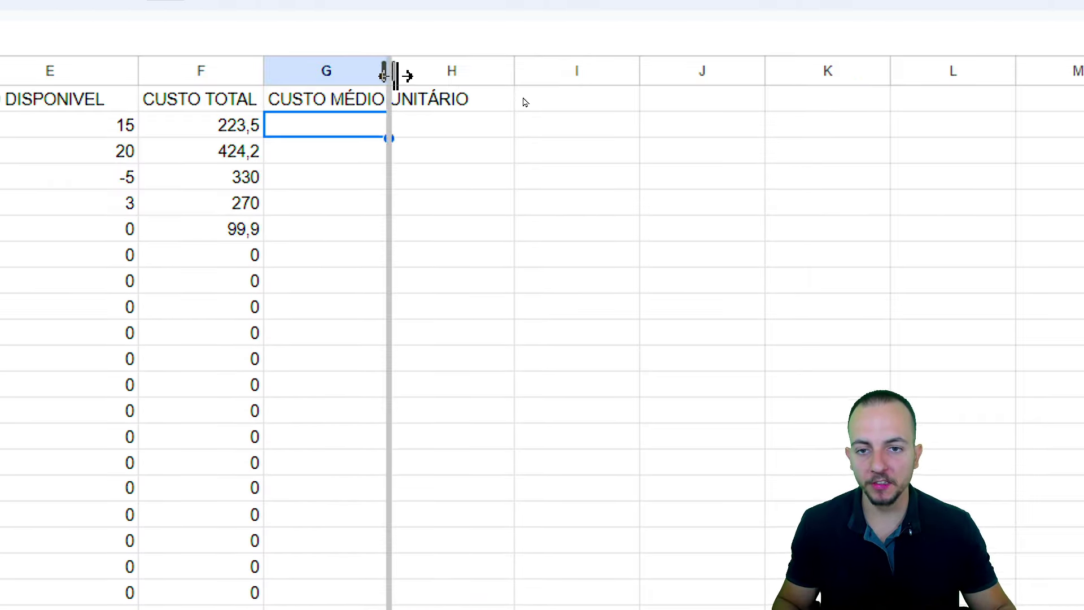
{"action": "left_click_drag", "start_coordinate": [389, 55], "coordinate": [480, 55]}
Enter =MÉDIASE(RECEBIMENTOS!C:C;B2;RECEBIMENTOS!F:F) in G2
{"action": "type", "text": "=M"}
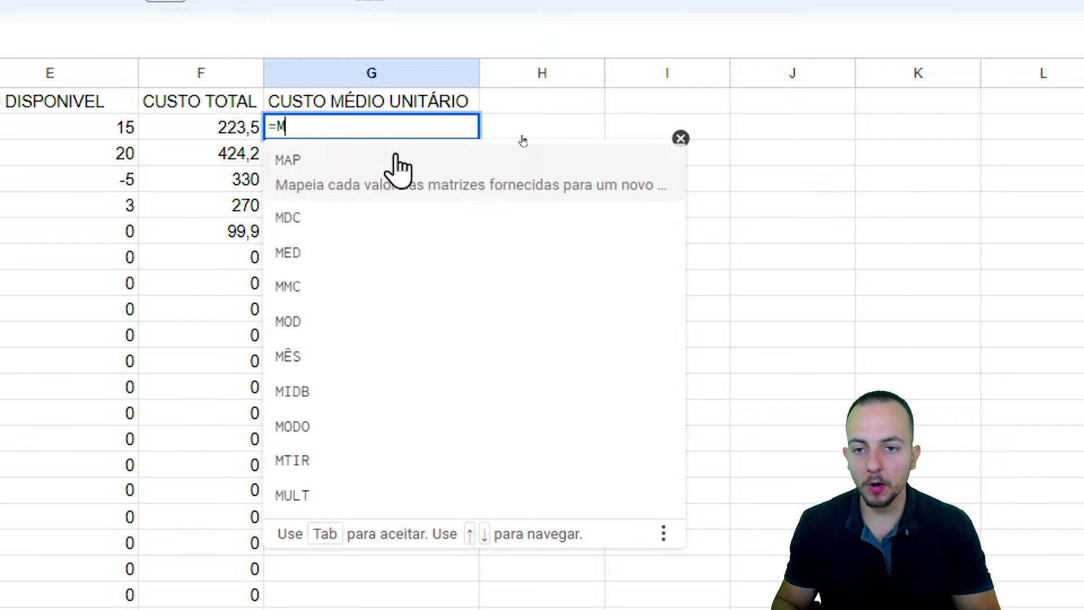
{"action": "type", "text": "ÉDIASE"}
{"action": "left_click", "coordinate": [400, 164]}
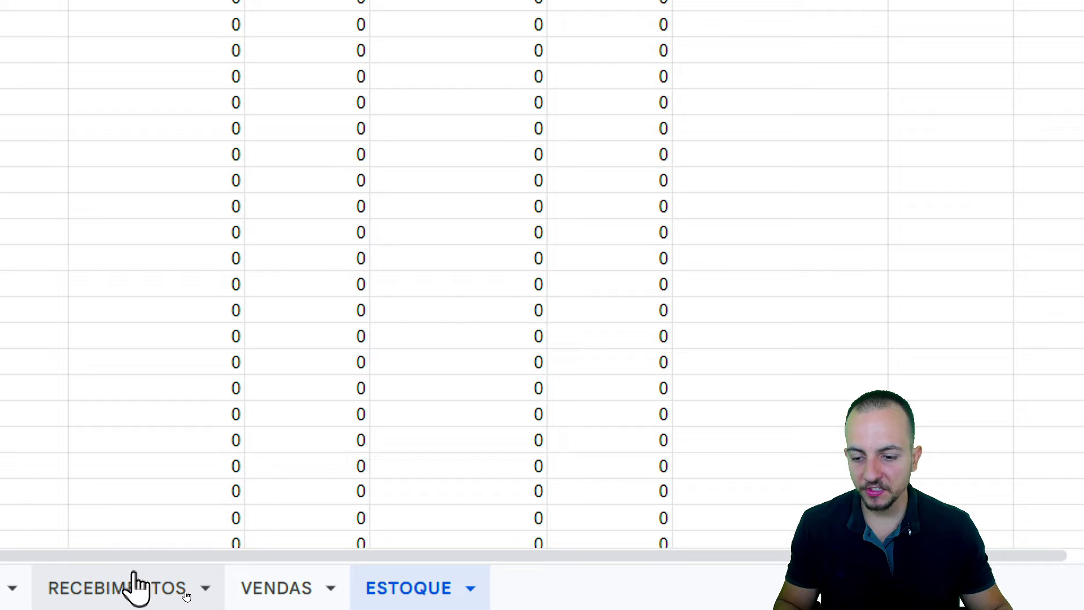
{"action": "left_click", "coordinate": [136, 587]}
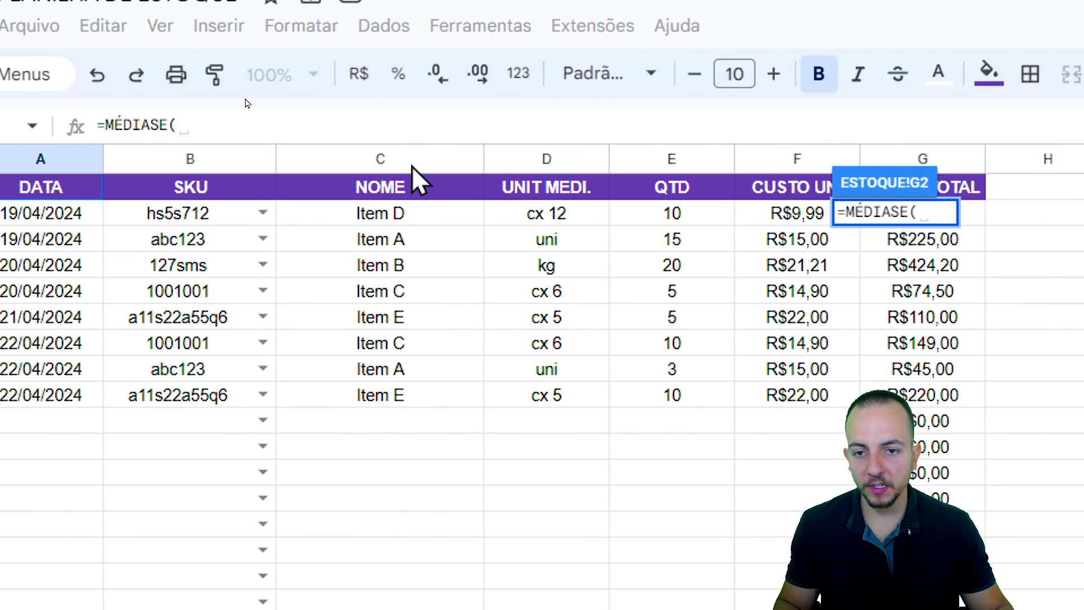
{"action": "left_click", "coordinate": [412, 165]}
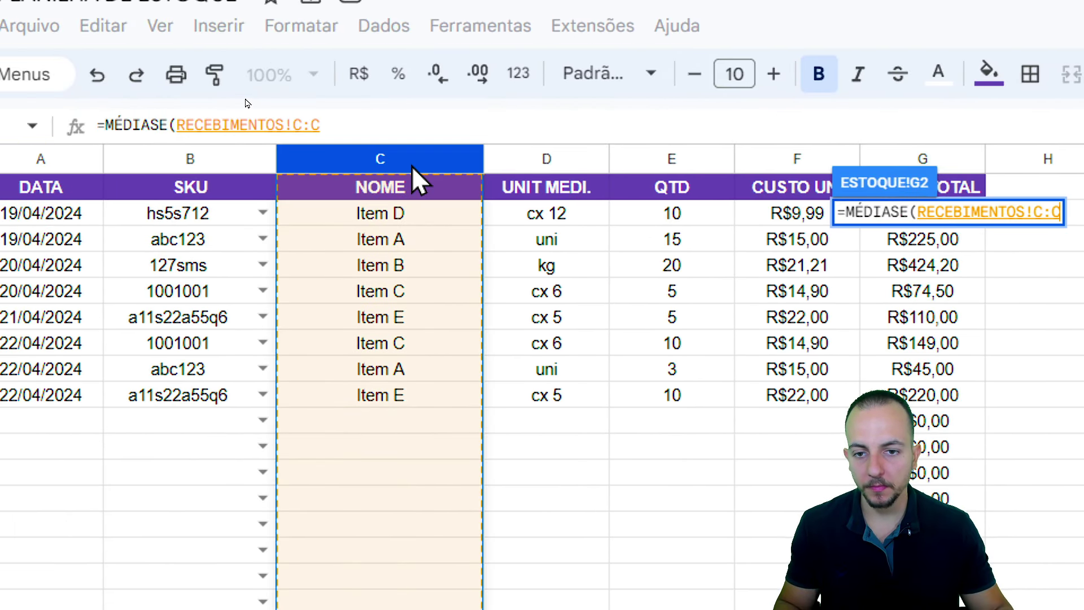
{"action": "type", "text": ";"}
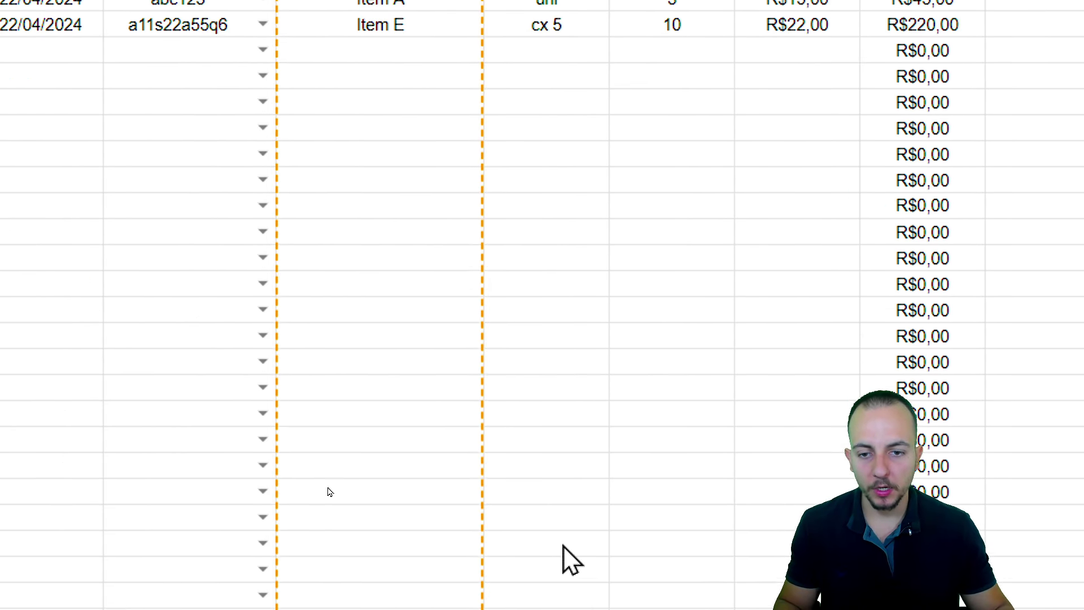
{"action": "left_click", "coordinate": [593, 589]}
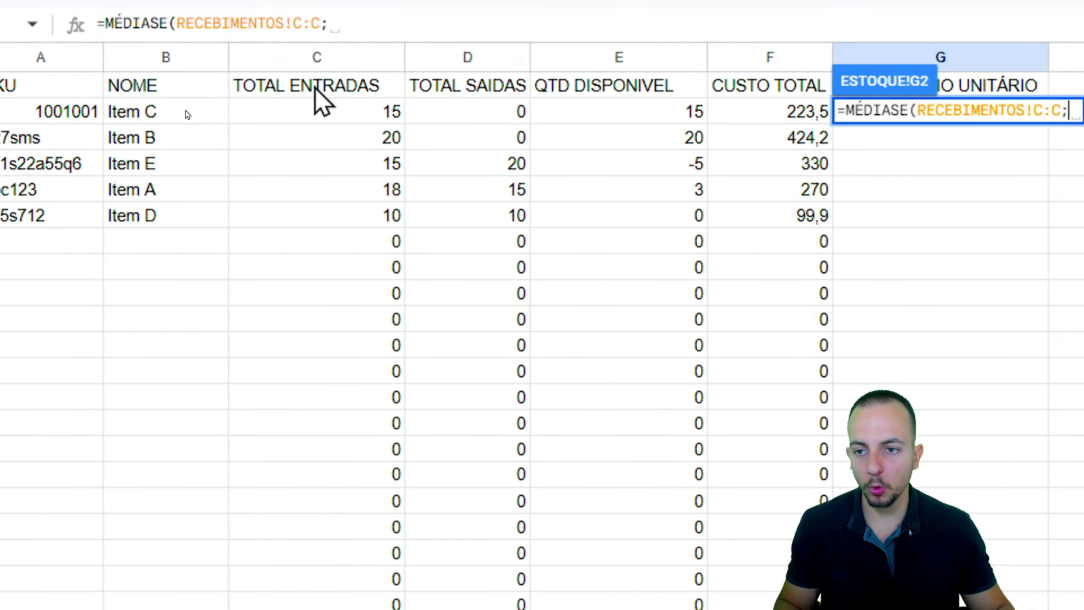
{"action": "left_click", "coordinate": [206, 126]}
{"action": "type", "text": ";"}
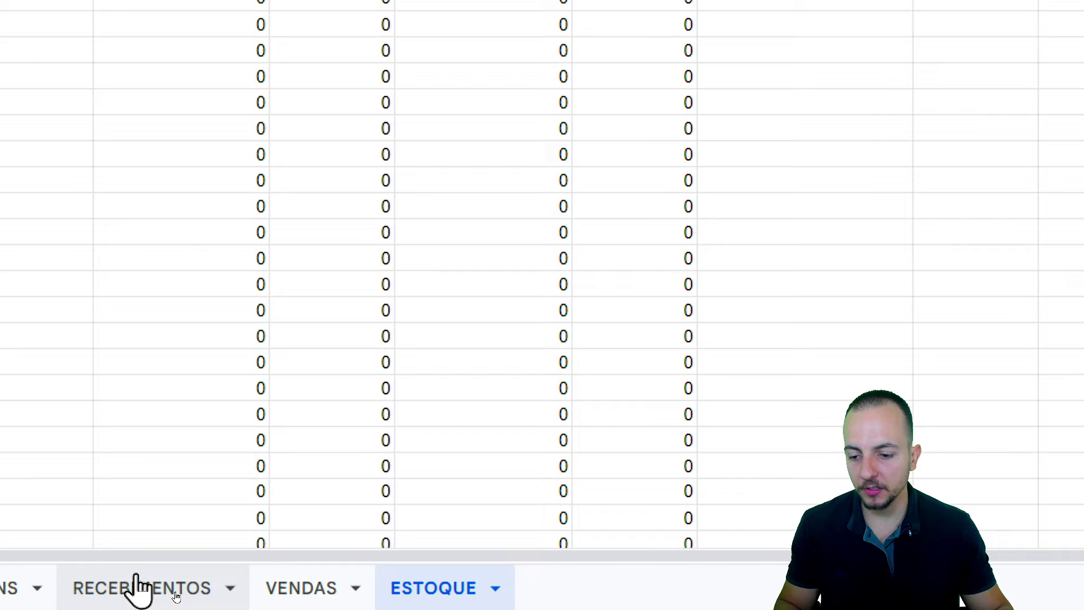
{"action": "left_click", "coordinate": [137, 587]}
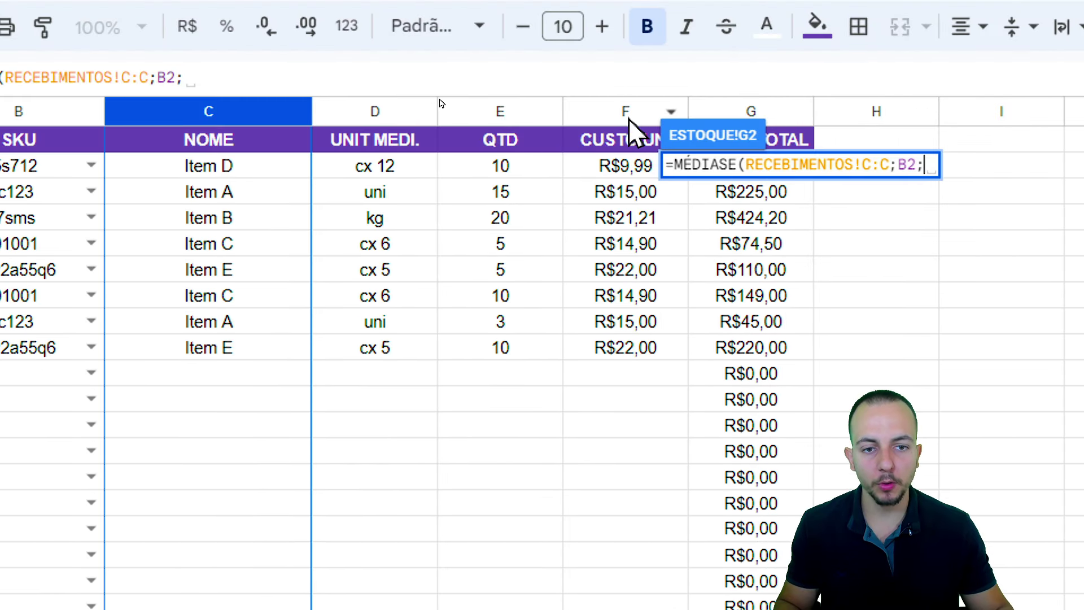
{"action": "left_click", "coordinate": [628, 118]}
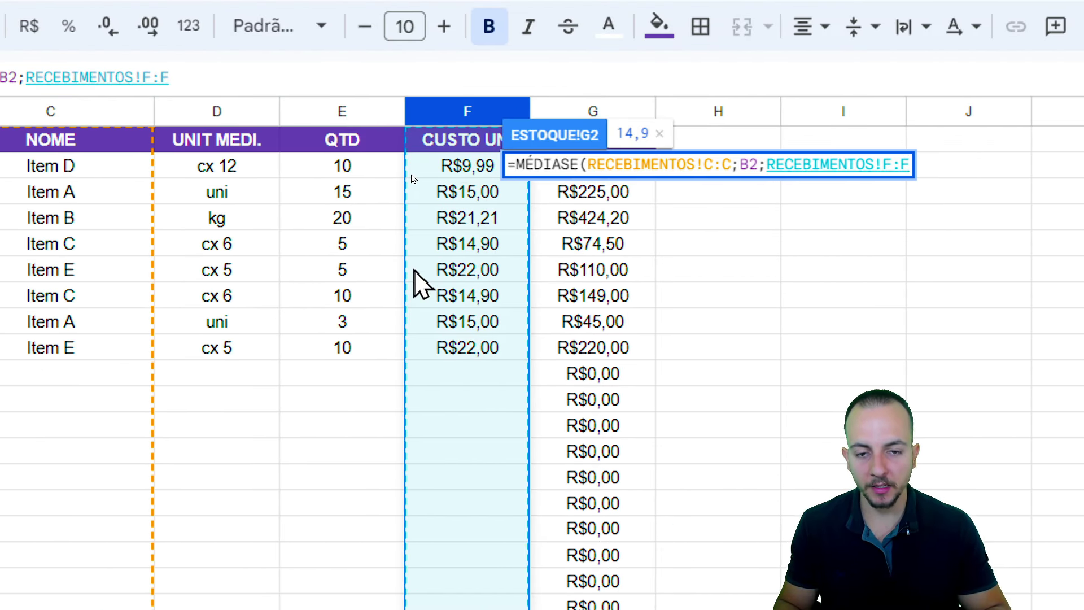
{"action": "key", "text": "Return"}
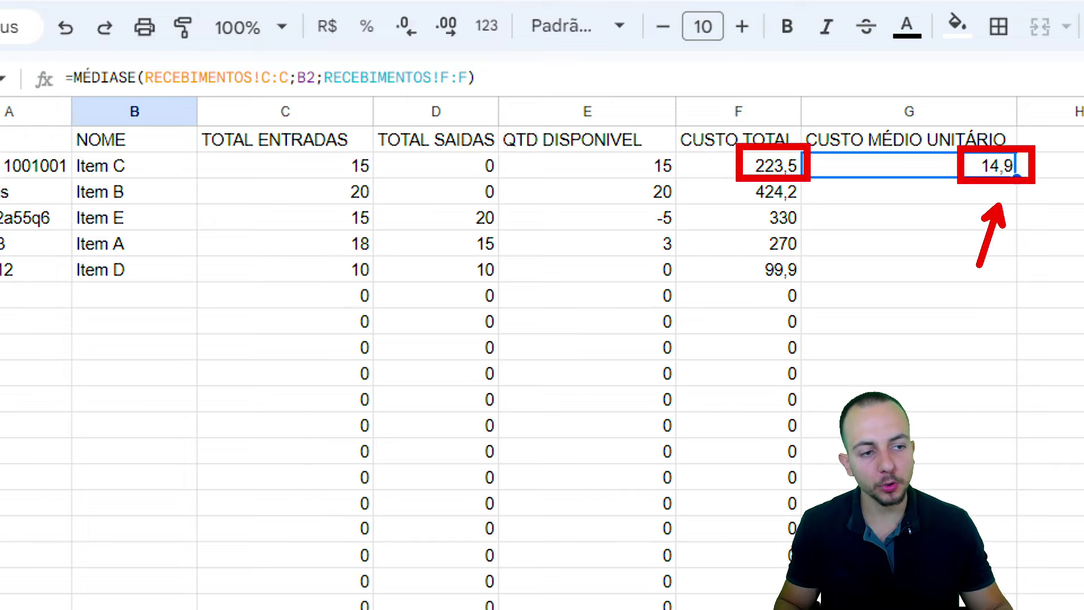
Fill the average cost formula down column G, giving 14,9, 21,21, 22, 15 and 9,99
{"action": "key", "text": "ctrl+shift+Down"}
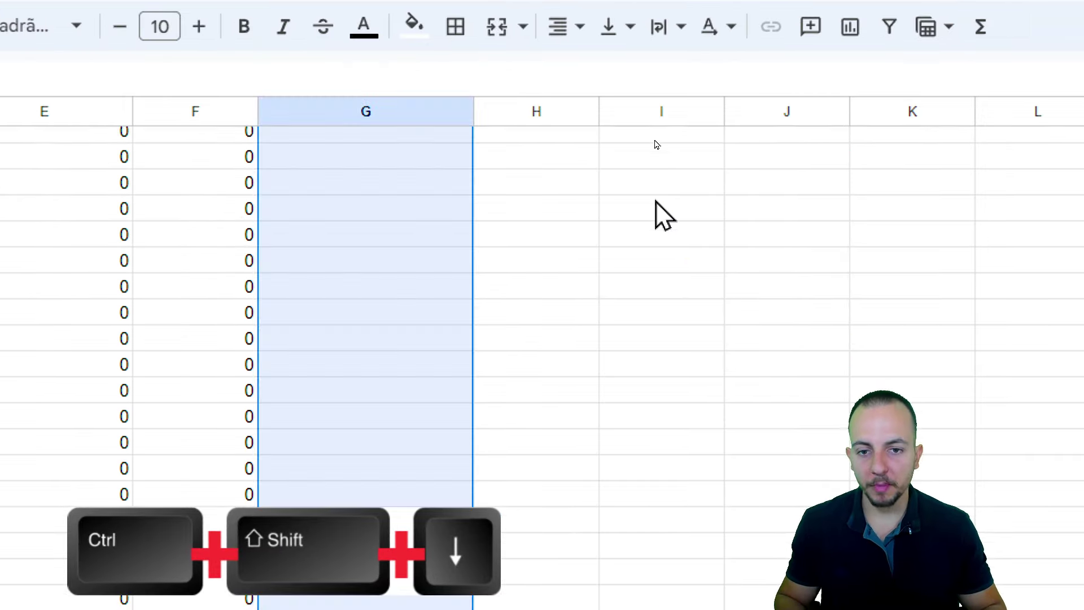
{"action": "key", "text": "ctrl+d"}
{"action": "key", "text": "ctrl+Up"}
{"action": "left_click_drag", "start_coordinate": [449, 180], "coordinate": [426, 431]}
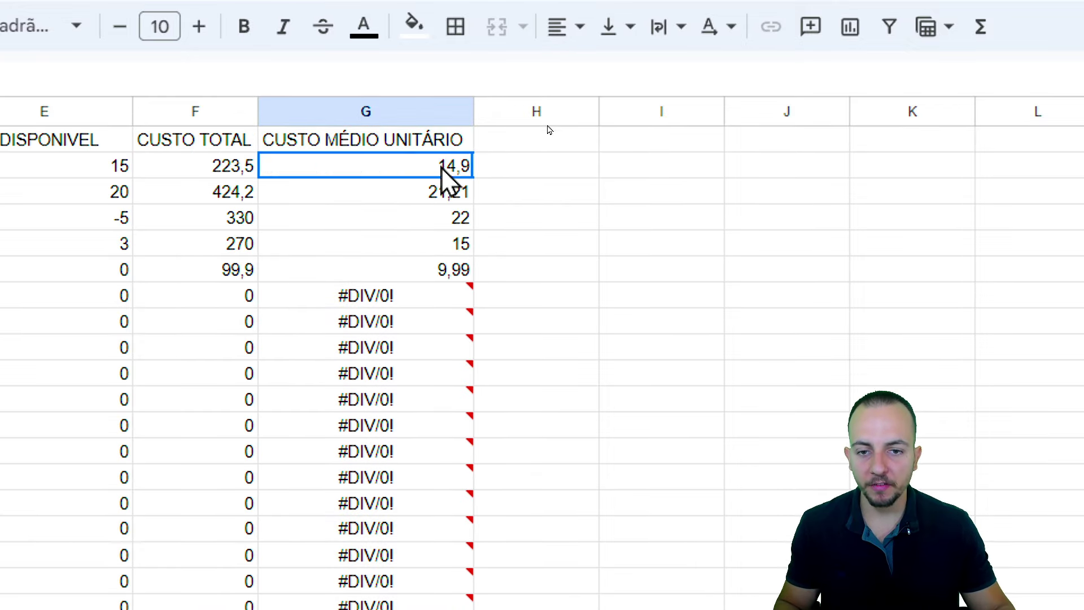
Inspect the G2 formula and the #DIV/0! errors in empty rows G7 to G14
{"action": "left_click", "coordinate": [388, 305]}
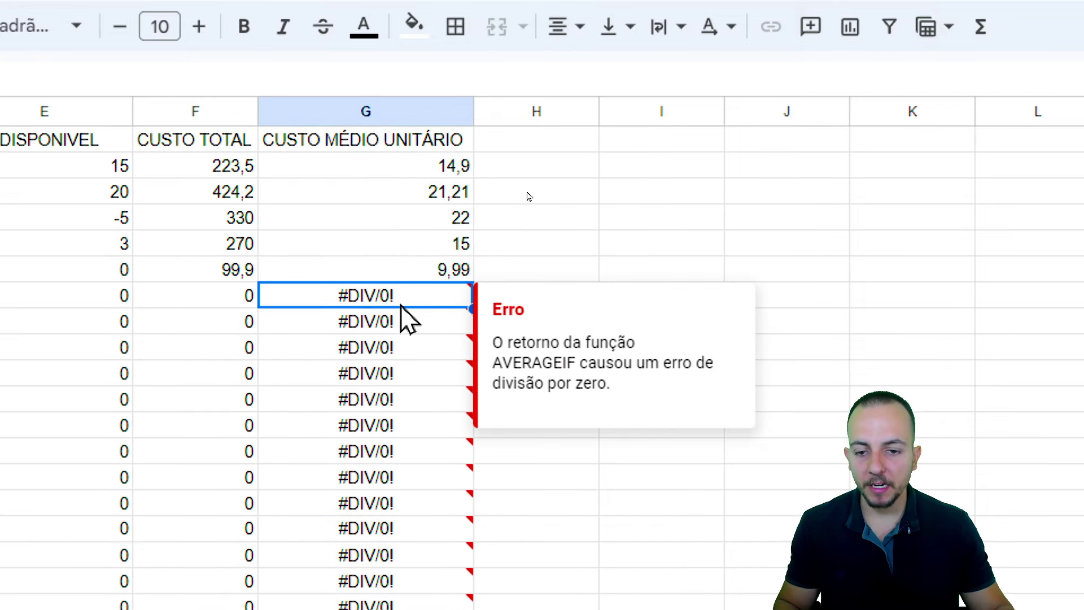
{"action": "left_click", "coordinate": [380, 169]}
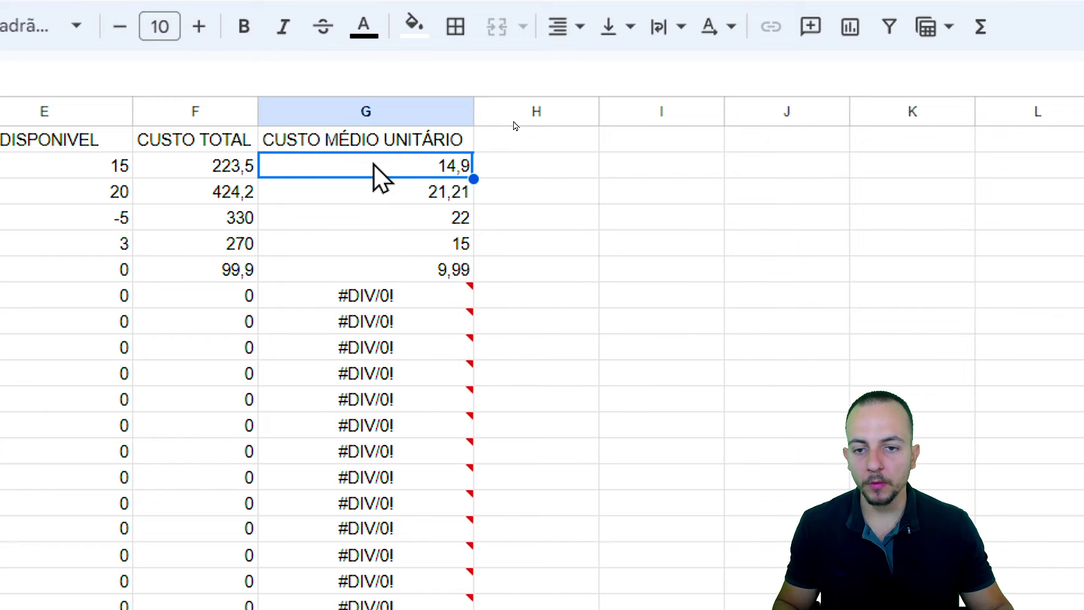
{"action": "key", "text": "F2"}
{"action": "double_click", "coordinate": [287, 164]}
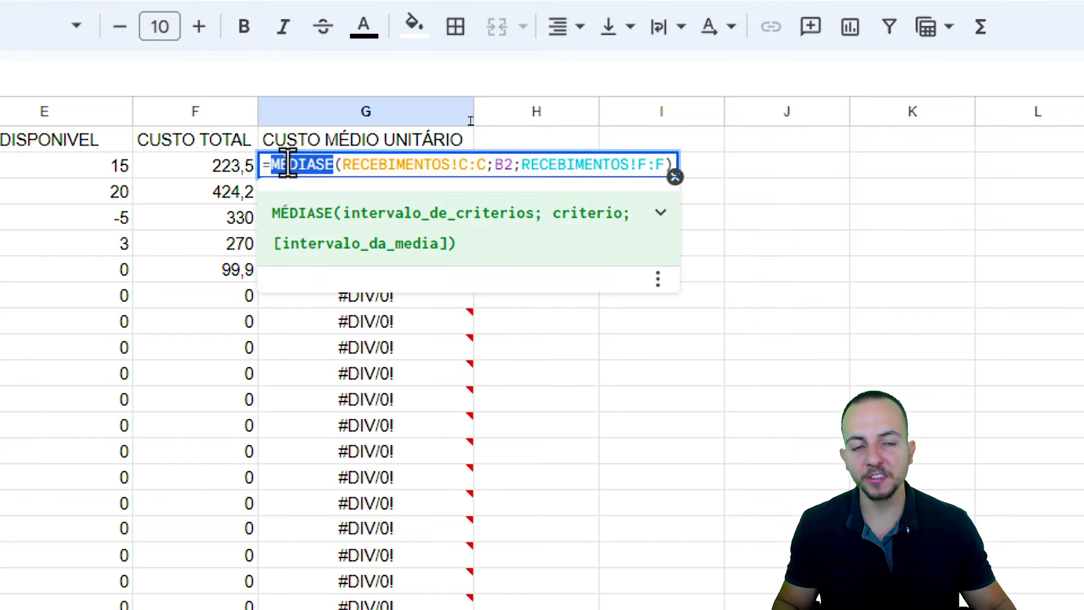
{"action": "key", "text": "Escape"}
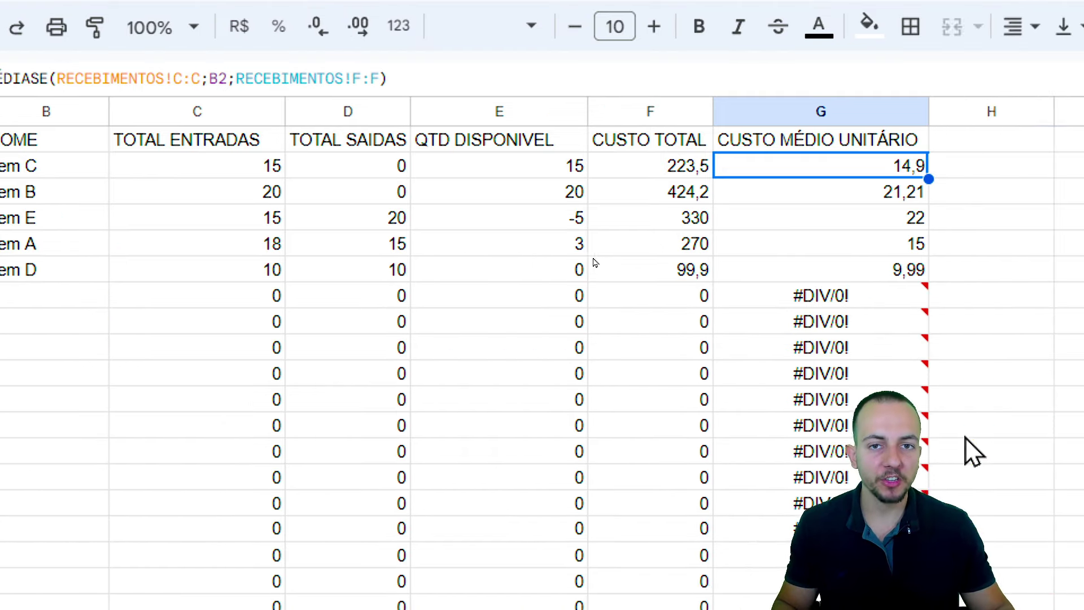
{"action": "left_click", "coordinate": [510, 294]}
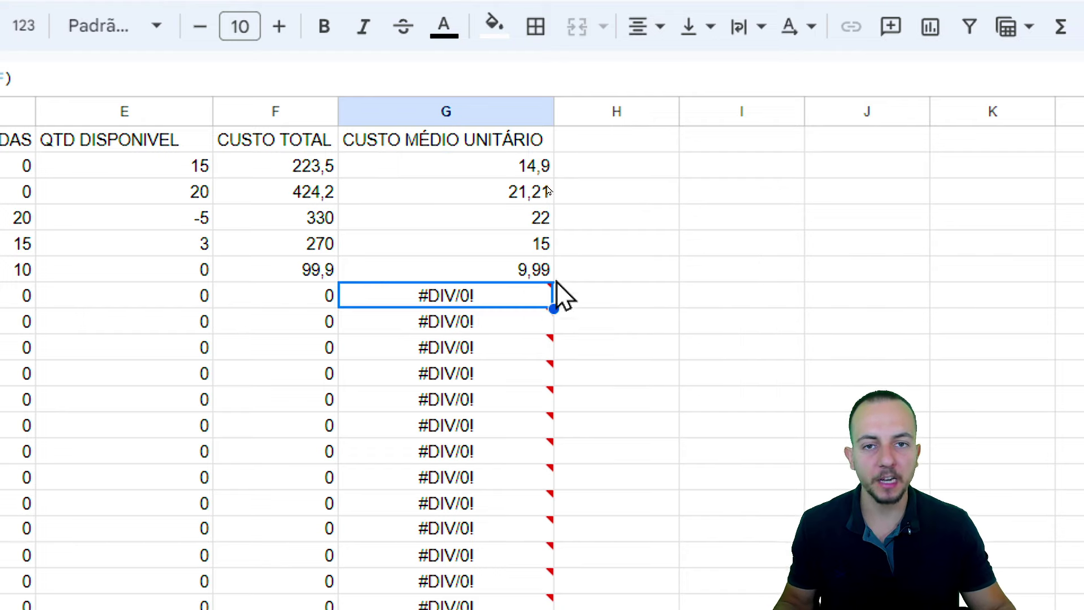
{"action": "left_click_drag", "start_coordinate": [542, 295], "coordinate": [443, 477]}
{"action": "left_click", "coordinate": [487, 167]}
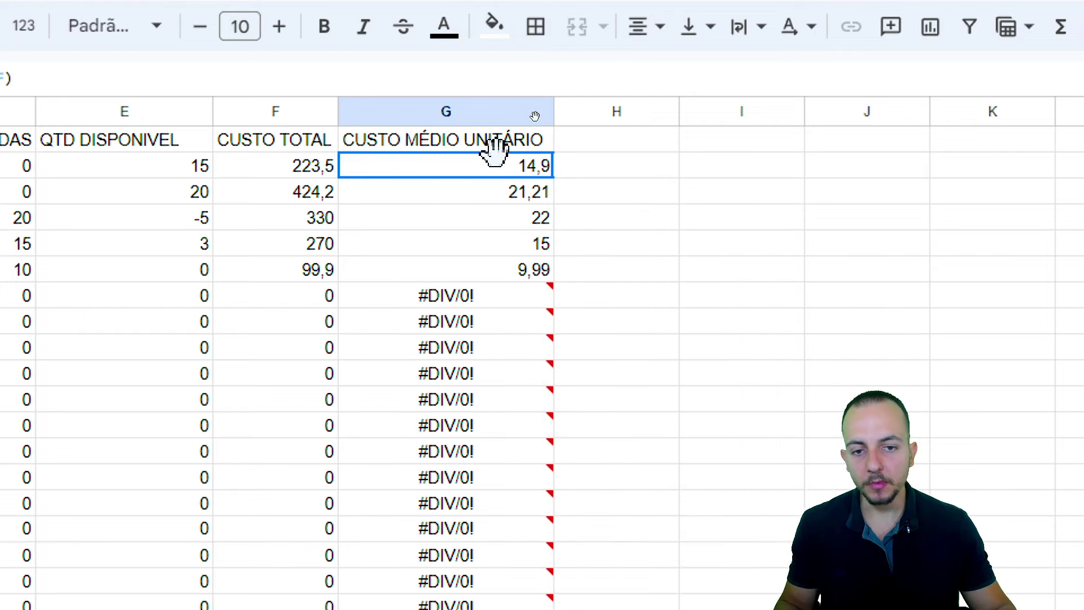
{"action": "double_click", "coordinate": [430, 167]}
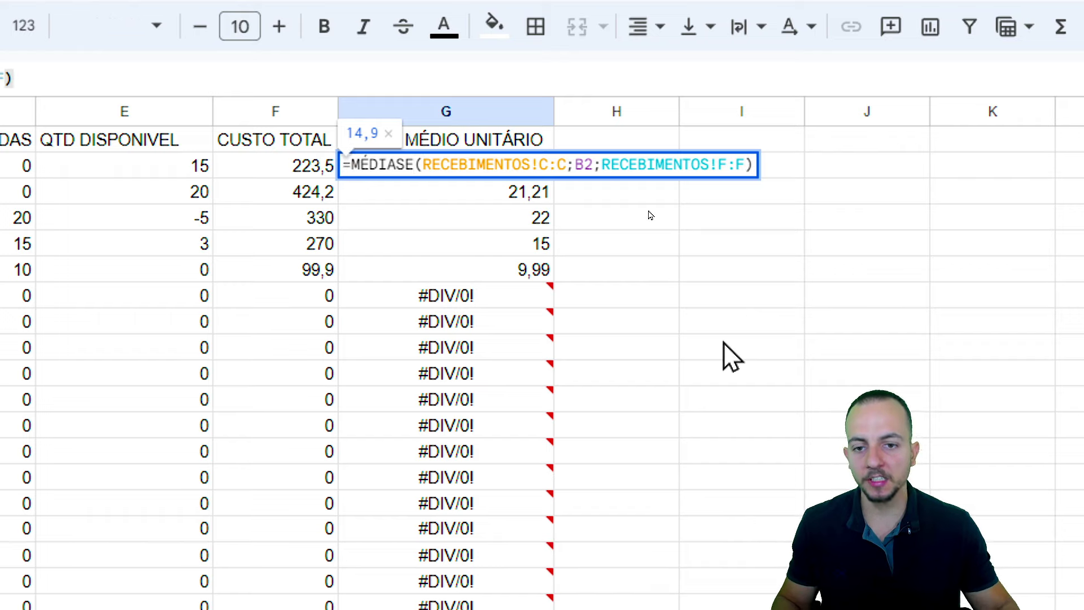
Wrap the G2 formula in SEERRO(...;"") and refill it down column G
{"action": "type", "text": "SEER"}
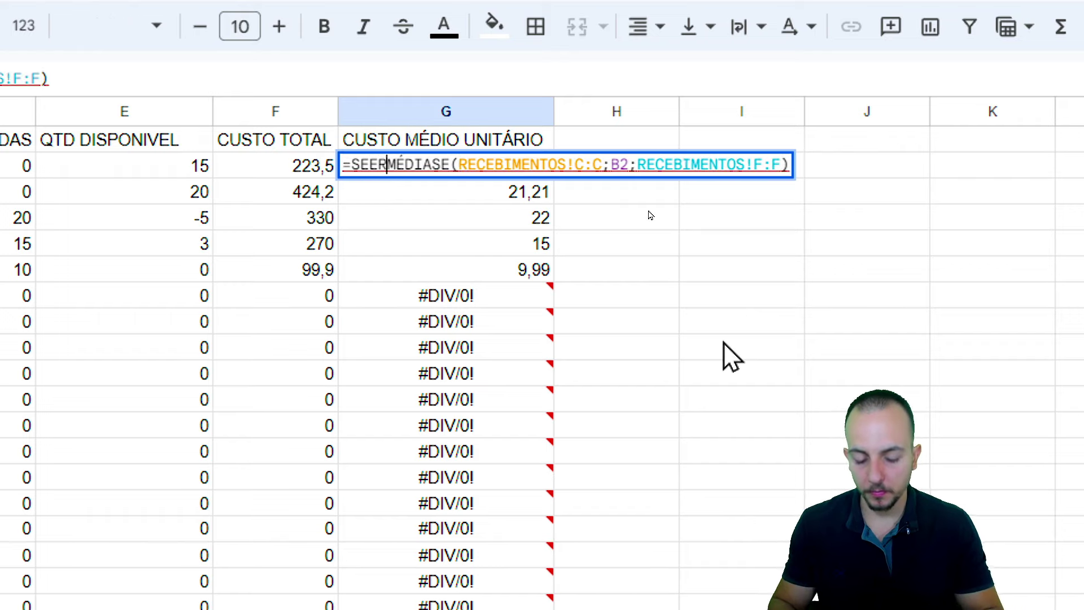
{"action": "type", "text": "RO("}
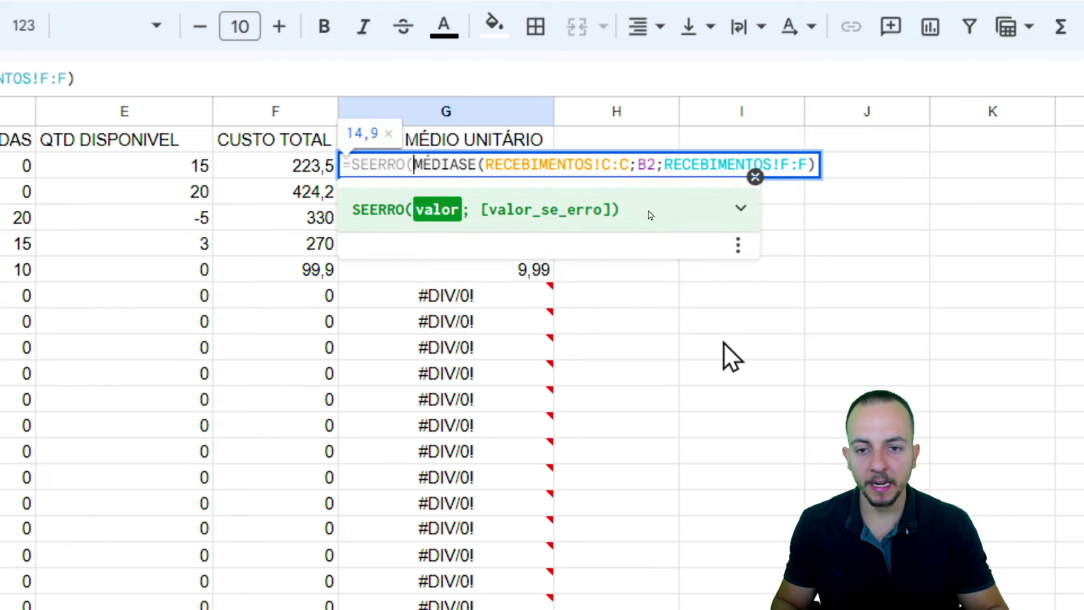
{"action": "left_click", "coordinate": [793, 168]}
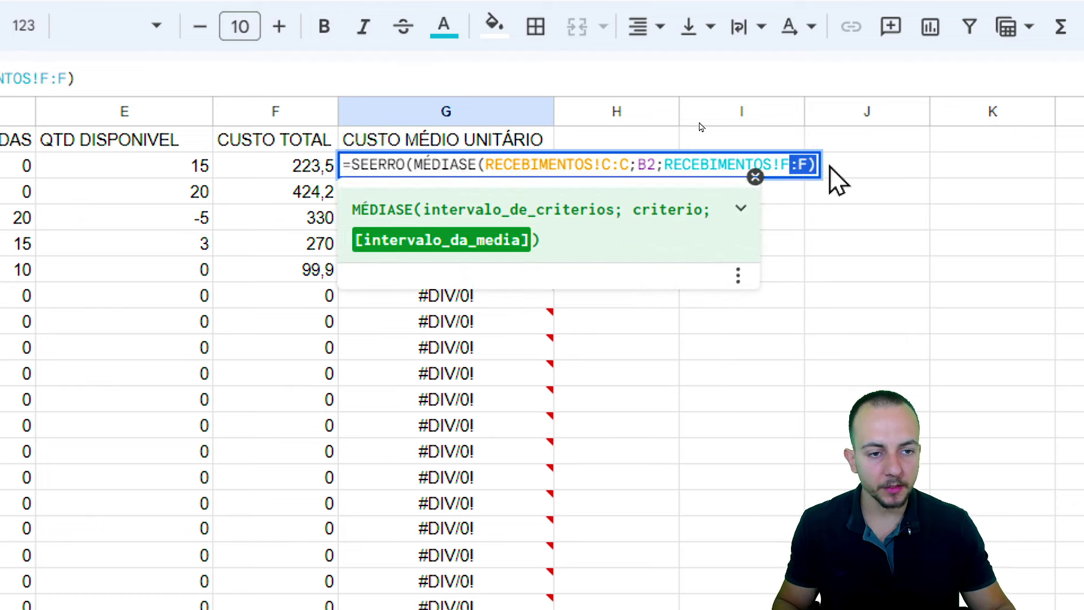
{"action": "left_click", "coordinate": [814, 165]}
{"action": "type", "text": ";"}
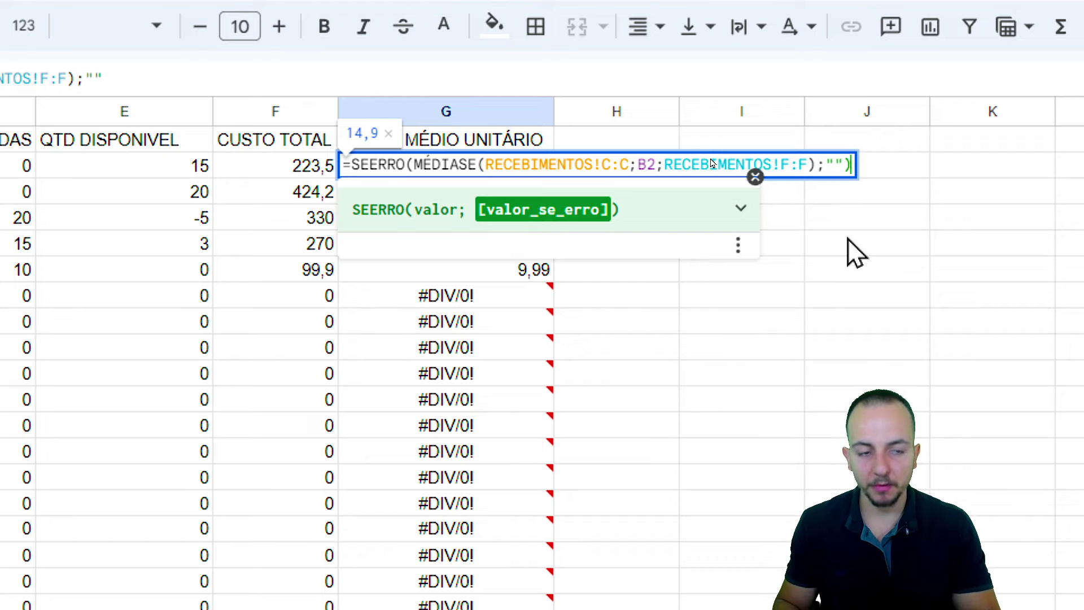
{"action": "type", "text": ")"}
{"action": "key", "text": "Return"}
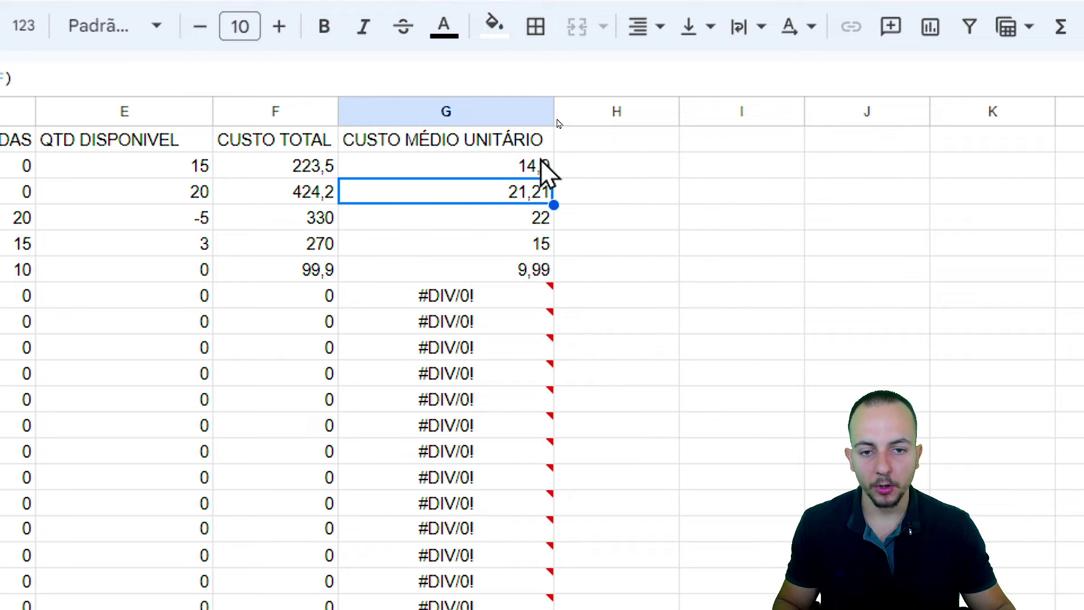
{"action": "left_click", "coordinate": [540, 160]}
{"action": "key", "text": "ctrl+shift+Down"}
{"action": "key", "text": "ctrl+d"}
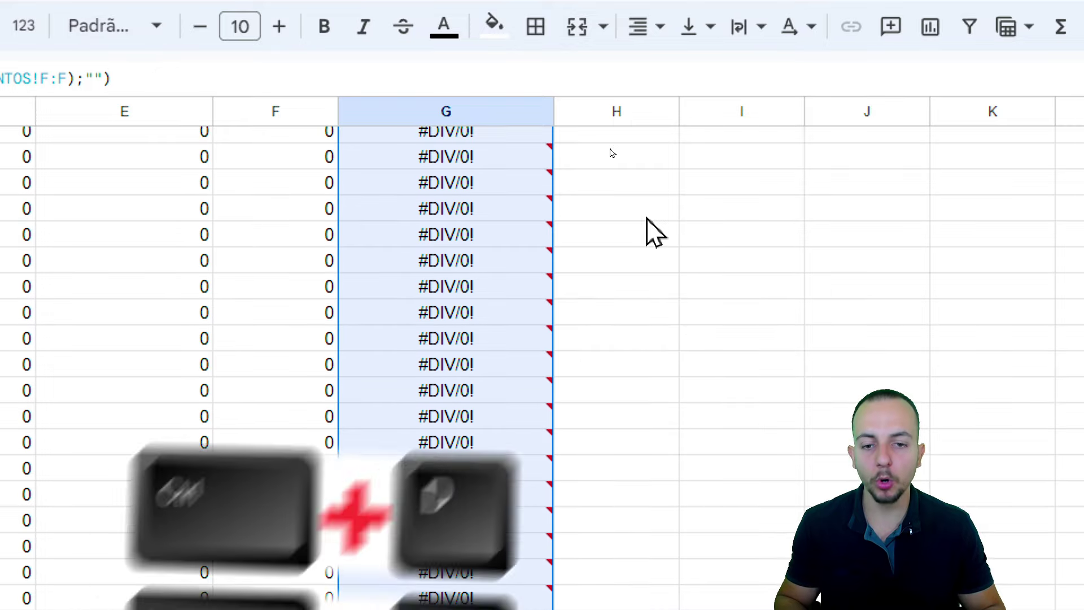
{"action": "key", "text": "ctrl+Up"}
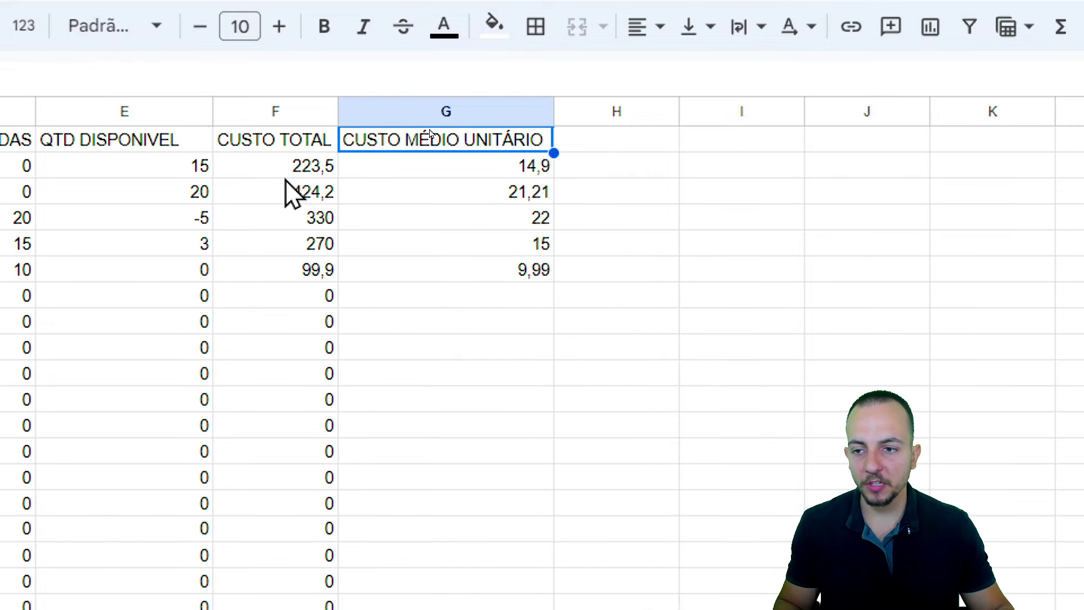
Format the CUSTO TOTAL and CUSTO MÉDIO UNITÁRIO columns as Brazilian real (R$)
{"action": "left_click", "coordinate": [288, 111]}
{"action": "left_click", "coordinate": [368, 111], "text": "shift"}
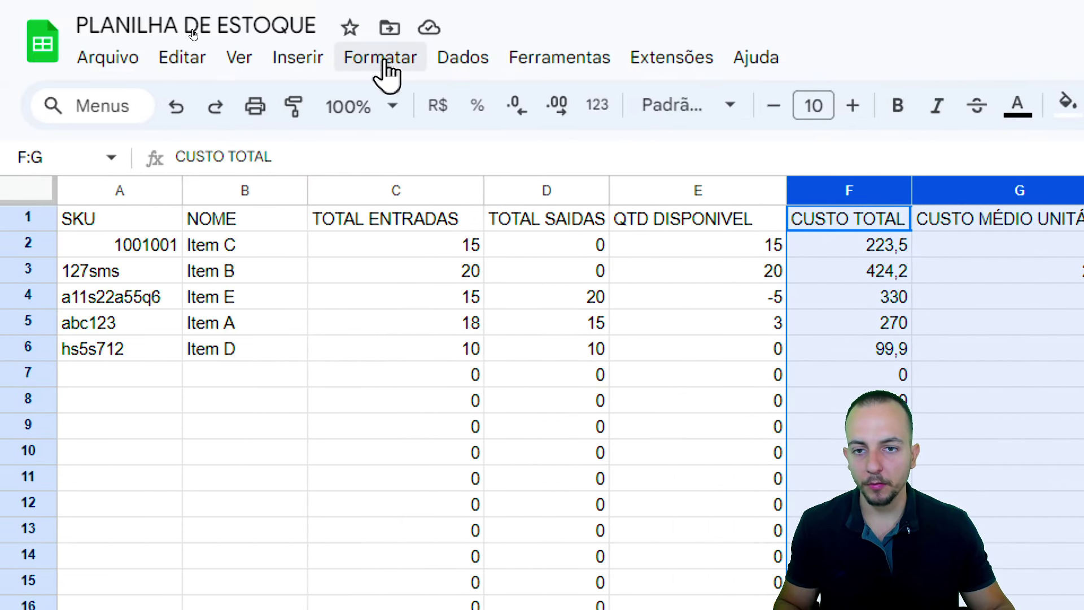
{"action": "left_click", "coordinate": [380, 12]}
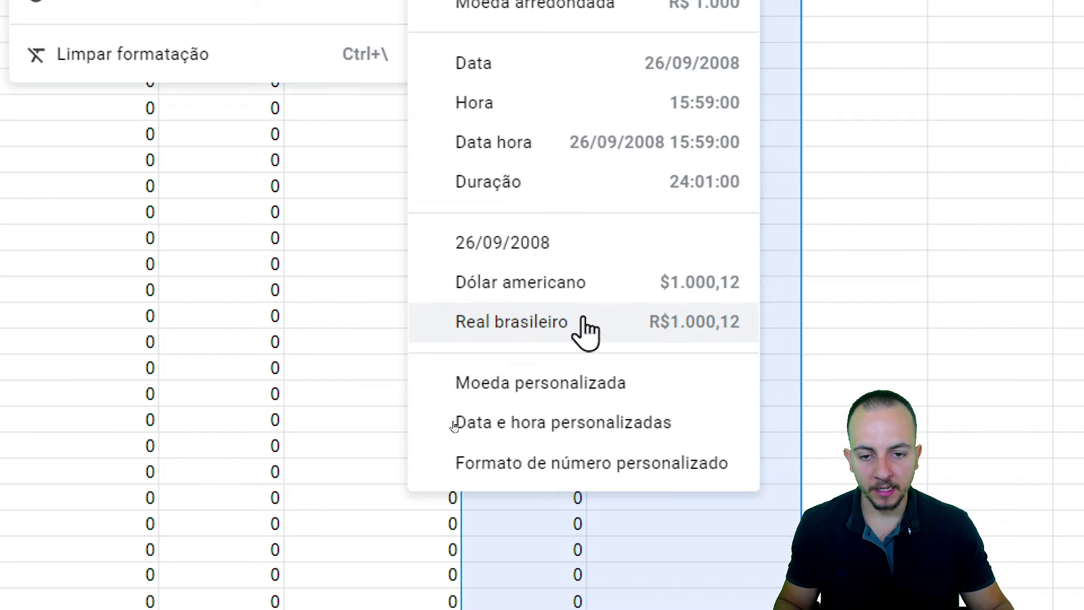
{"action": "left_click", "coordinate": [584, 324]}
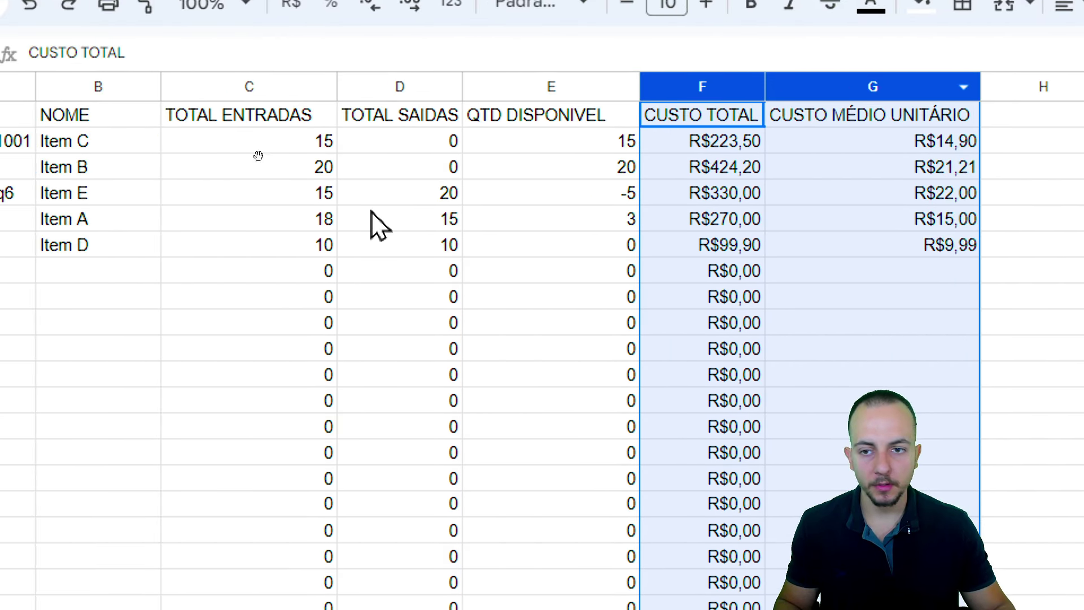
Widen the TOTAL SAIDAS and SKU columns and centre the table horizontally and vertically
{"action": "left_click", "coordinate": [372, 217]}
{"action": "left_click_drag", "start_coordinate": [458, 81], "coordinate": [474, 82]}
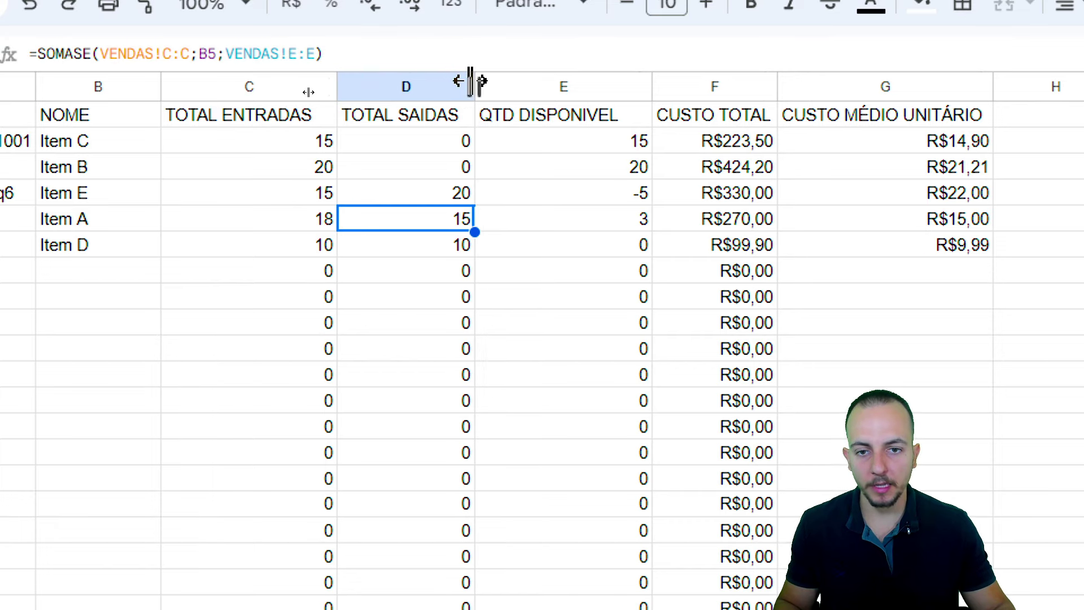
{"action": "left_click_drag", "start_coordinate": [176, 88], "coordinate": [222, 88]}
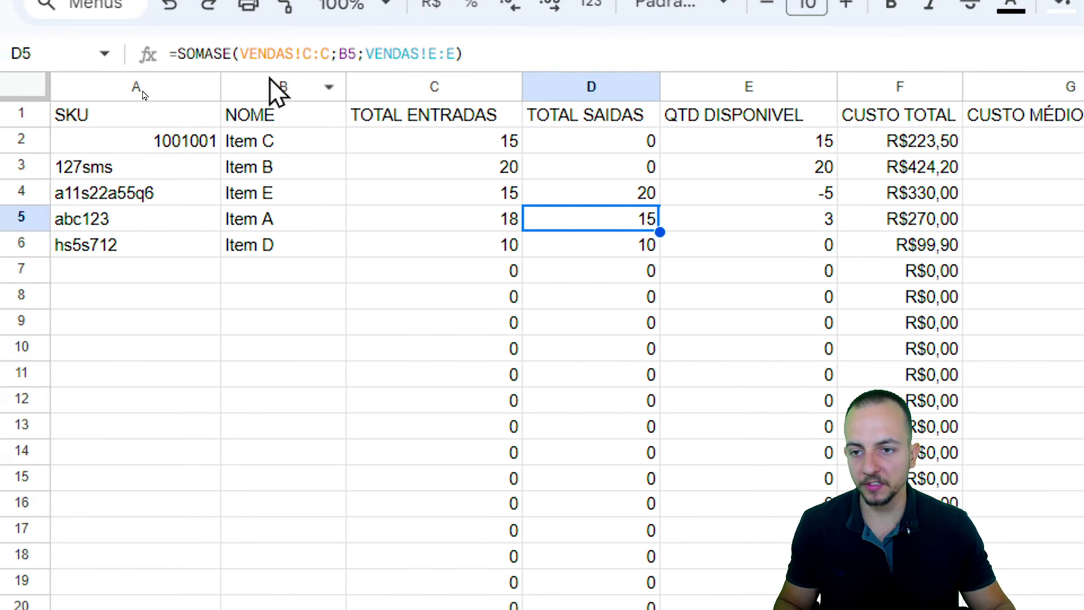
{"action": "mouse_move", "coordinate": [139, 79]}
{"action": "left_mouse_down"}
{"action": "mouse_move", "coordinate": [957, 129]}
{"action": "mouse_move", "coordinate": [726, 150]}
{"action": "left_mouse_up"}
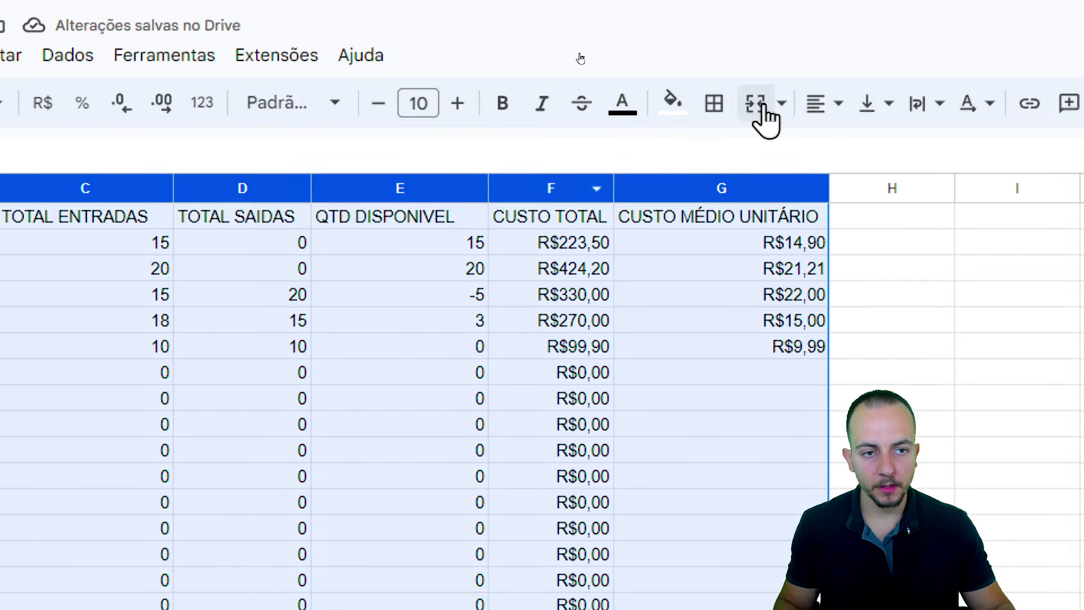
{"action": "left_click", "coordinate": [824, 103]}
{"action": "left_click", "coordinate": [856, 151]}
{"action": "left_click", "coordinate": [869, 102]}
{"action": "left_click", "coordinate": [910, 148]}
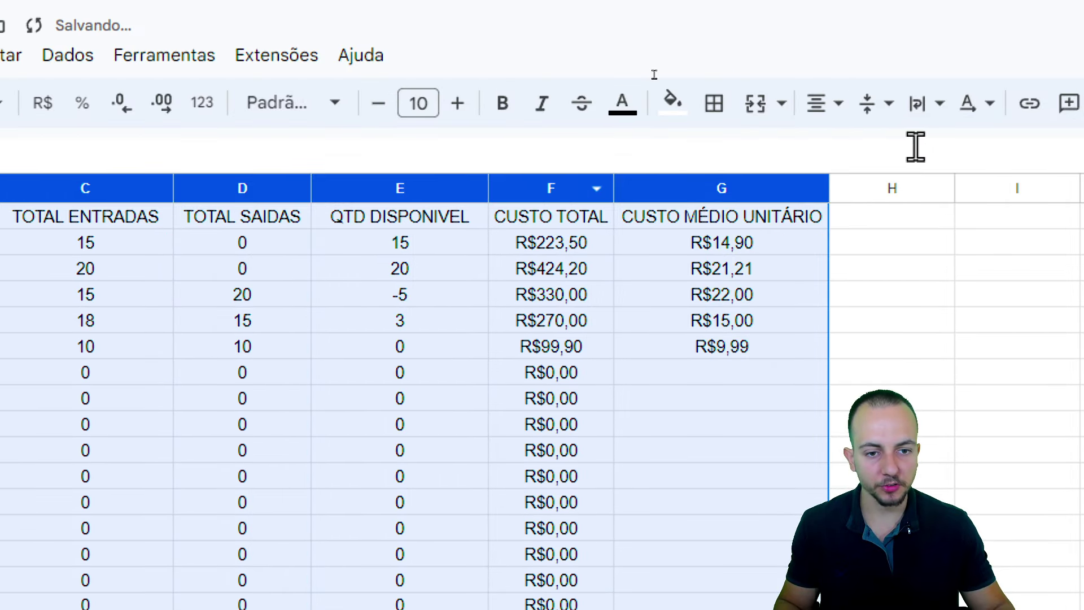
Give the header row a dark-yellow fill with bold white text
{"action": "left_click", "coordinate": [700, 221]}
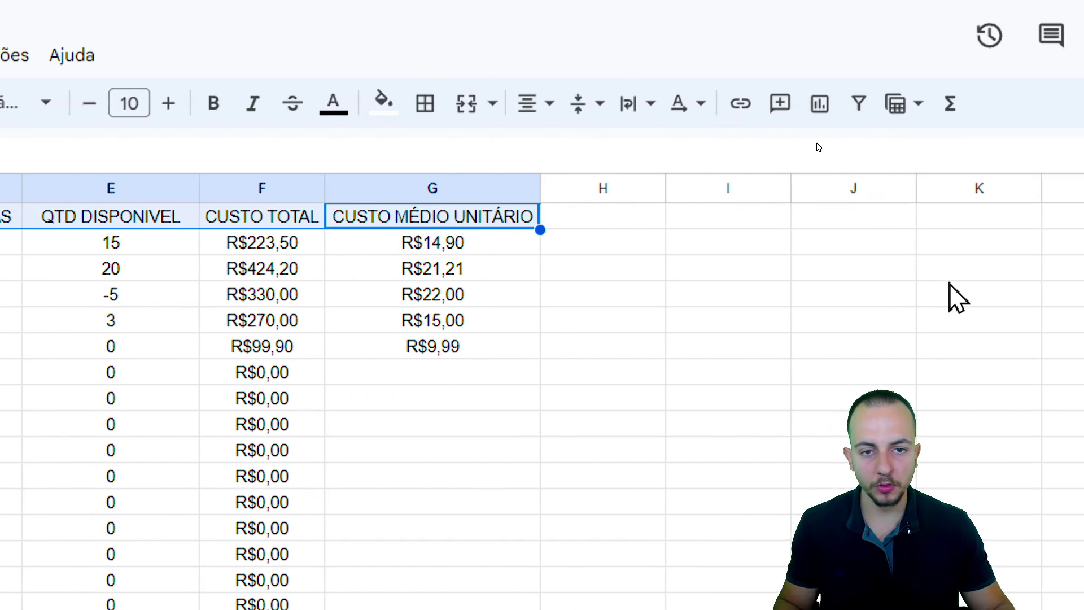
{"action": "left_click", "coordinate": [384, 102]}
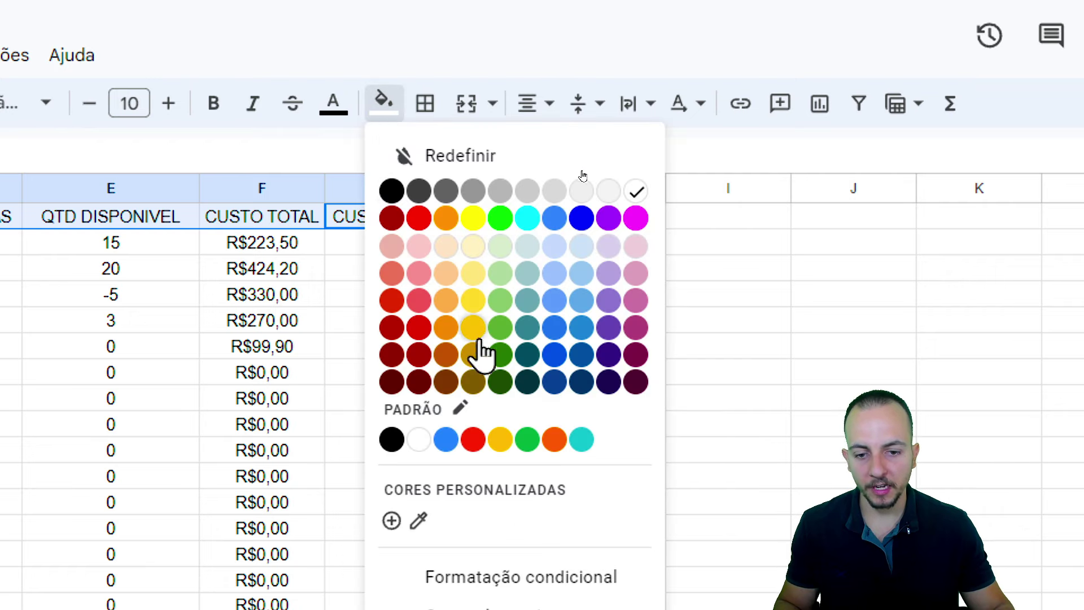
{"action": "left_click", "coordinate": [473, 355]}
{"action": "left_click", "coordinate": [333, 104]}
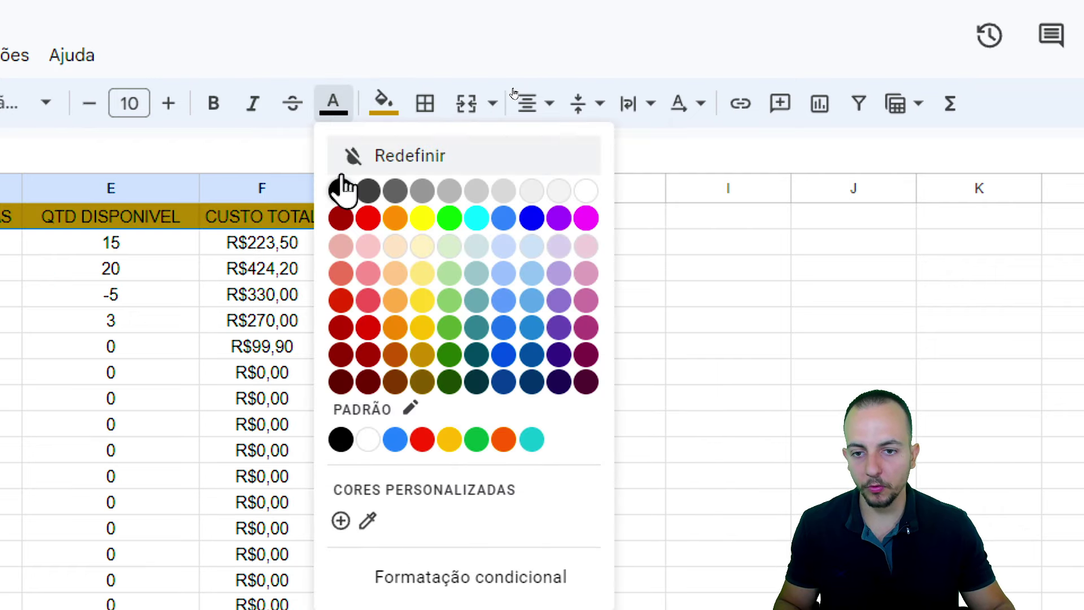
{"action": "left_click", "coordinate": [559, 195]}
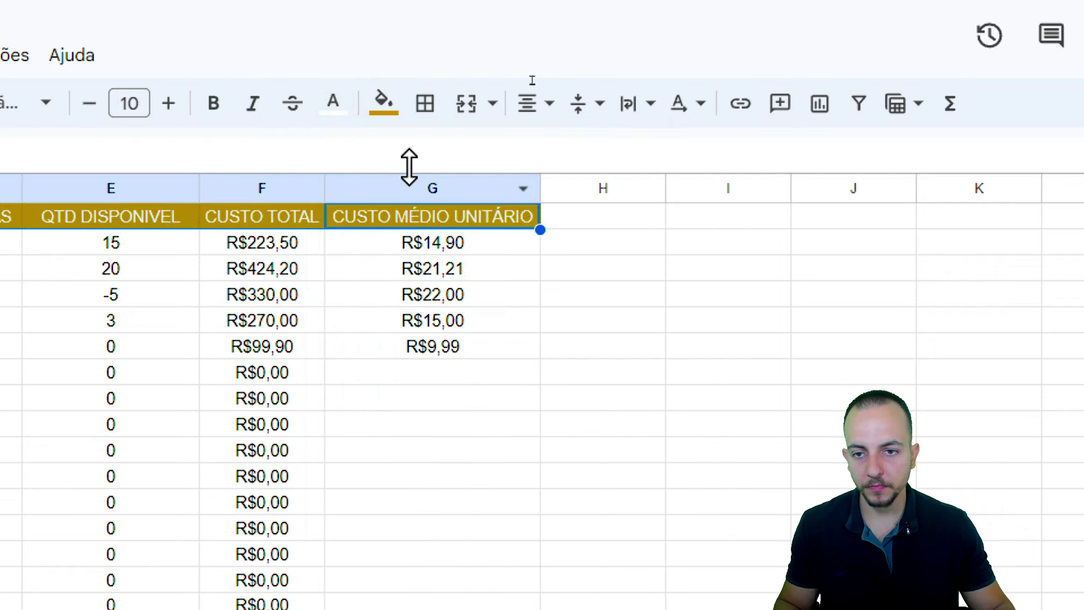
{"action": "left_click", "coordinate": [262, 251]}
{"action": "left_click", "coordinate": [136, 213]}
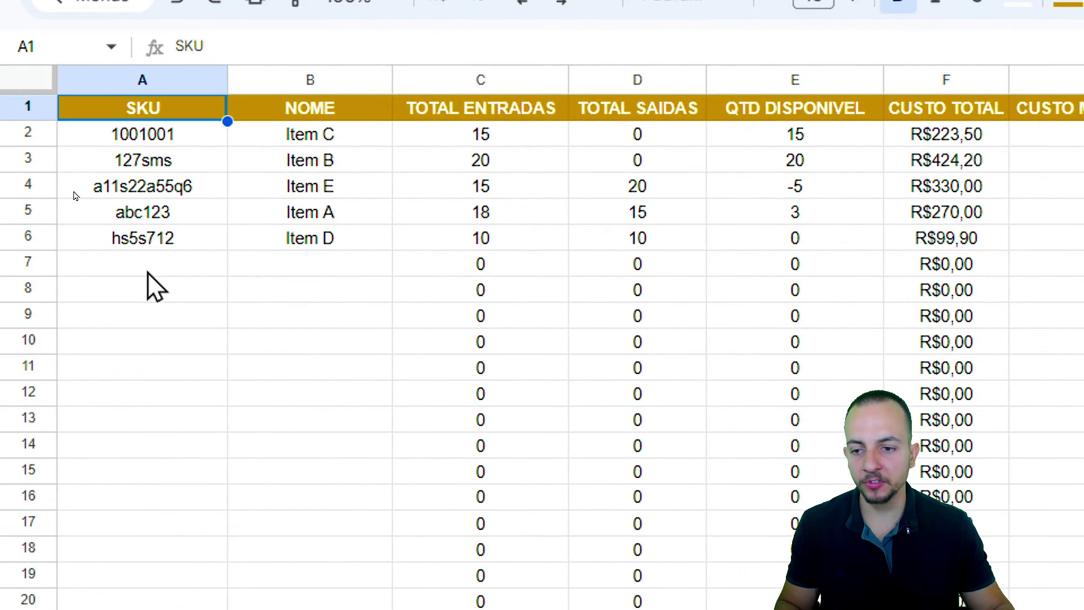
Review the empty rows and the quantity and cost columns by selecting them
{"action": "left_click_drag", "start_coordinate": [148, 272], "coordinate": [171, 443]}
{"action": "key", "text": "ctrl+shift+Right"}
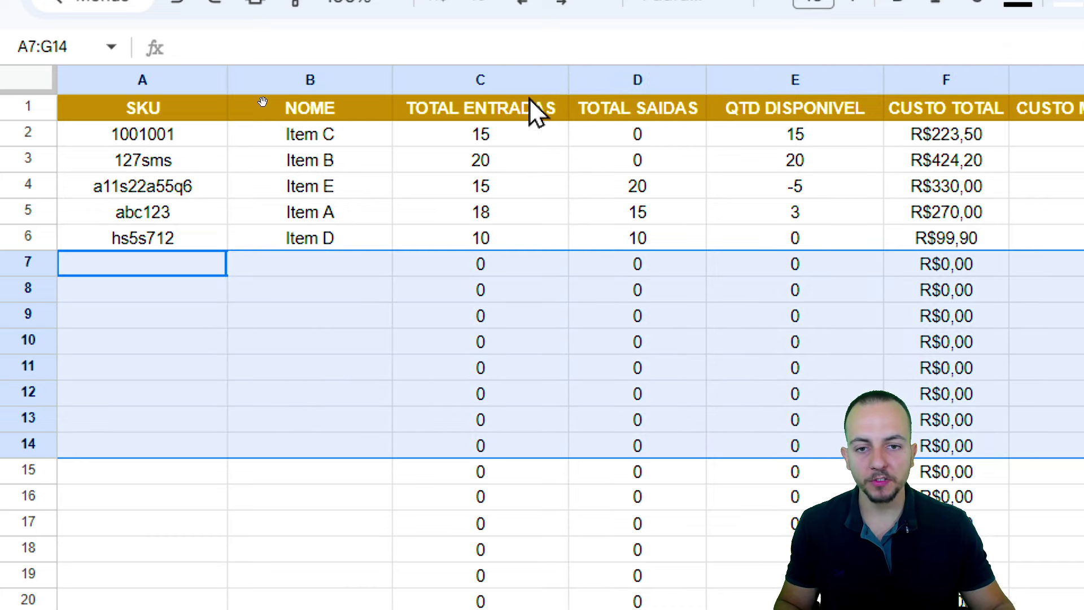
{"action": "left_click", "coordinate": [516, 79]}
{"action": "left_click", "coordinate": [622, 80]}
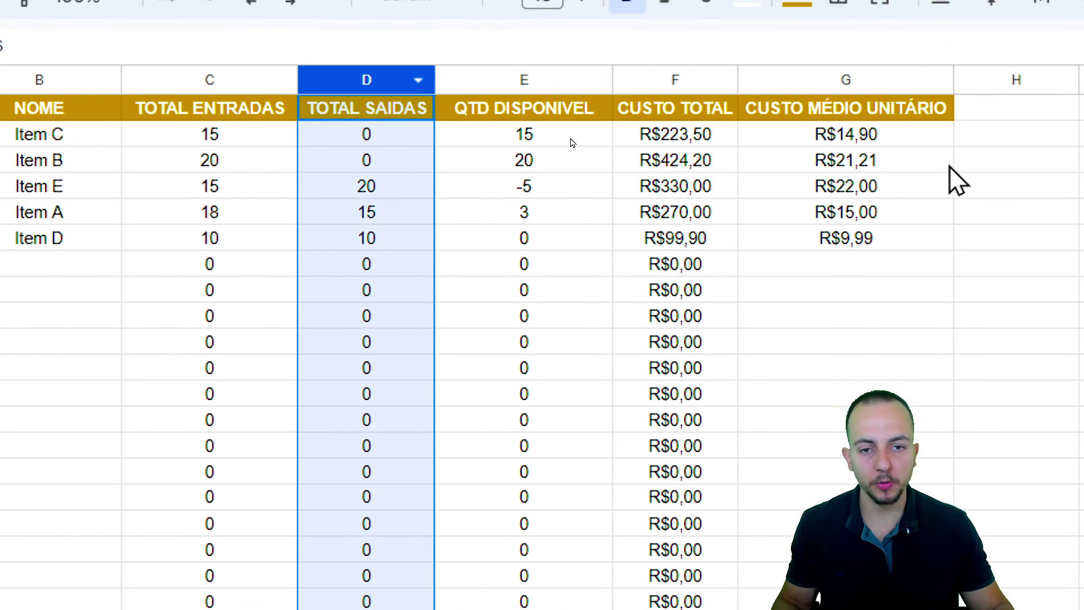
{"action": "left_click", "coordinate": [545, 81]}
{"action": "left_click_drag", "start_coordinate": [563, 136], "coordinate": [547, 326]}
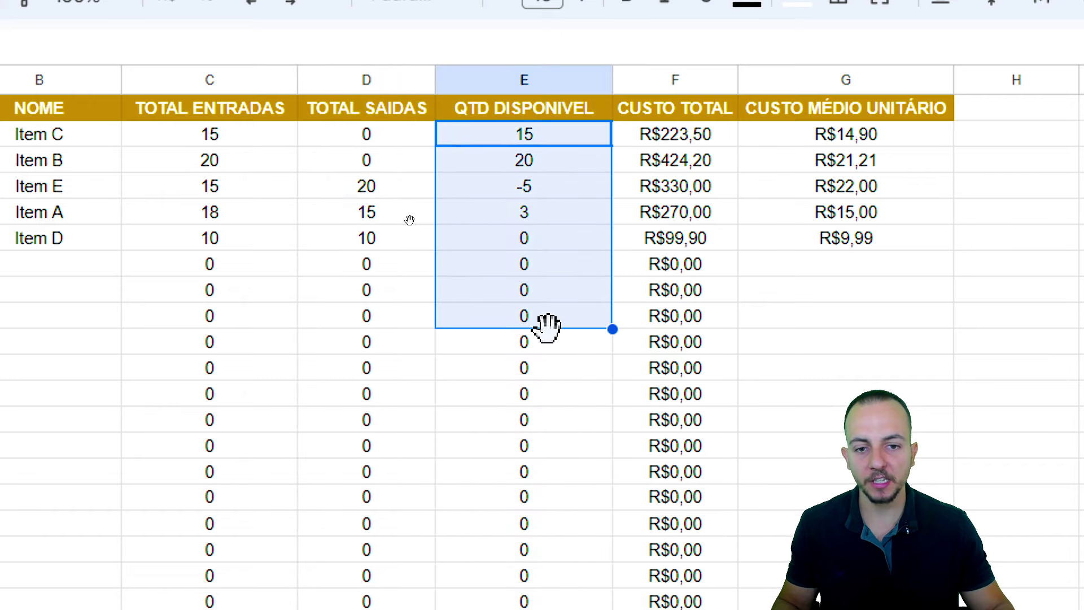
{"action": "left_click_drag", "start_coordinate": [545, 211], "coordinate": [551, 141]}
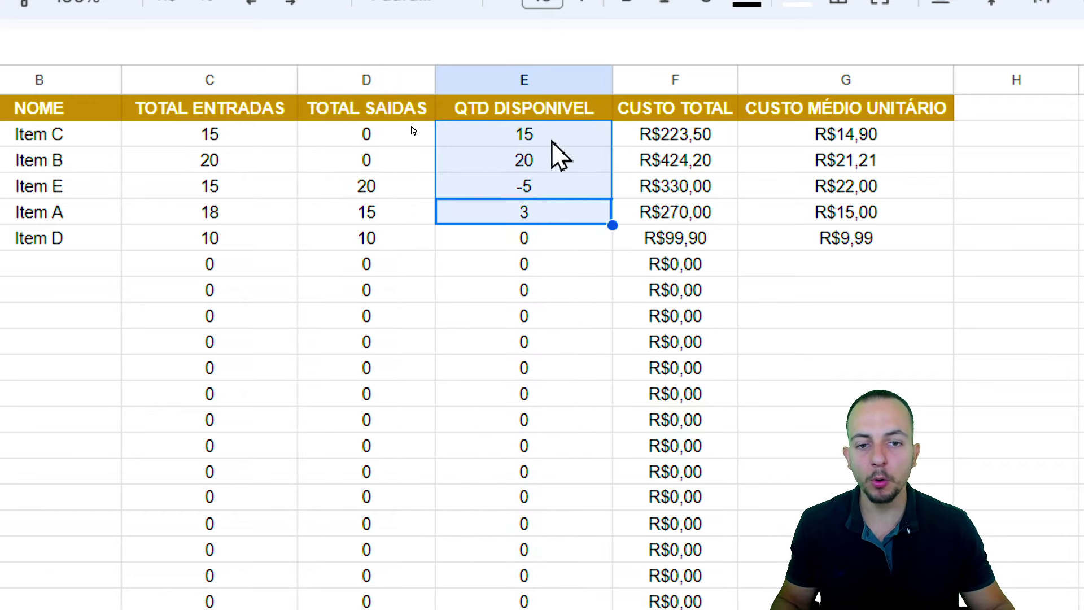
{"action": "left_click", "coordinate": [550, 80]}
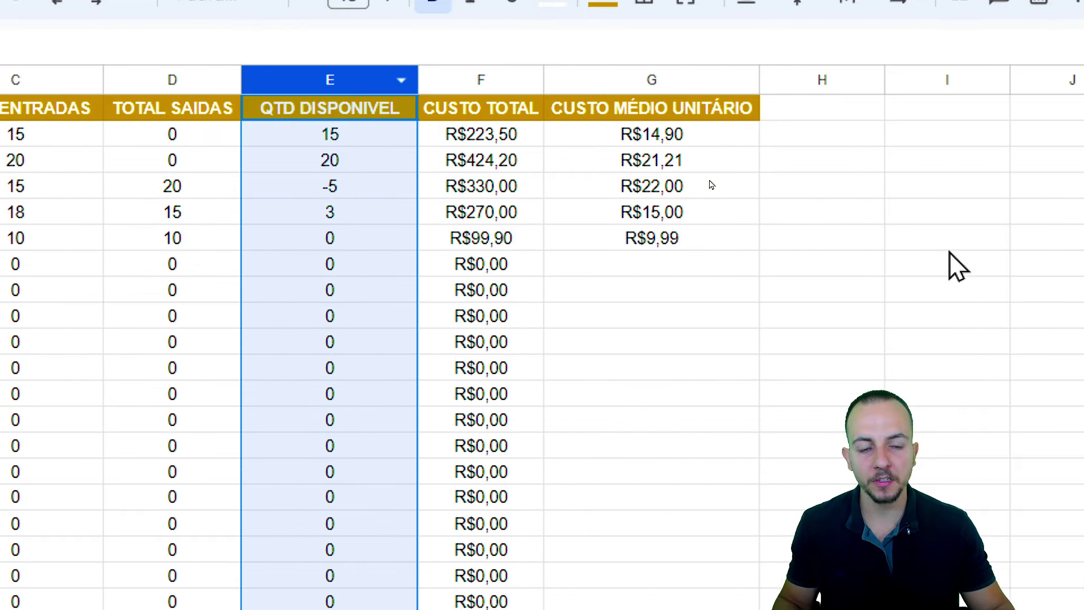
{"action": "left_click", "coordinate": [473, 88]}
{"action": "left_click", "coordinate": [590, 86]}
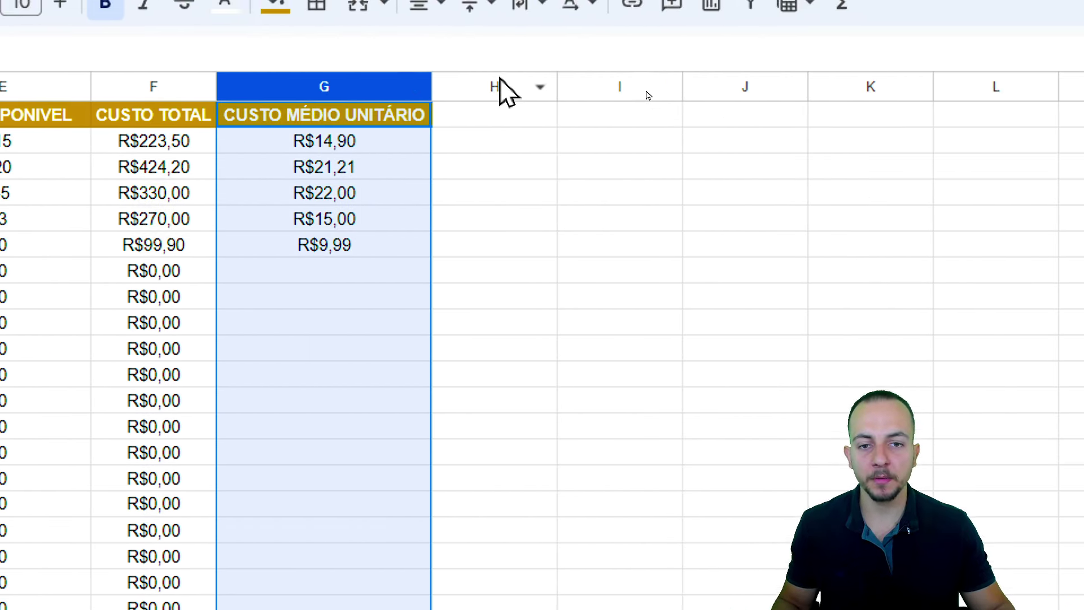
{"action": "left_click_drag", "start_coordinate": [502, 88], "coordinate": [705, 93]}
{"action": "left_click", "coordinate": [499, 116]}
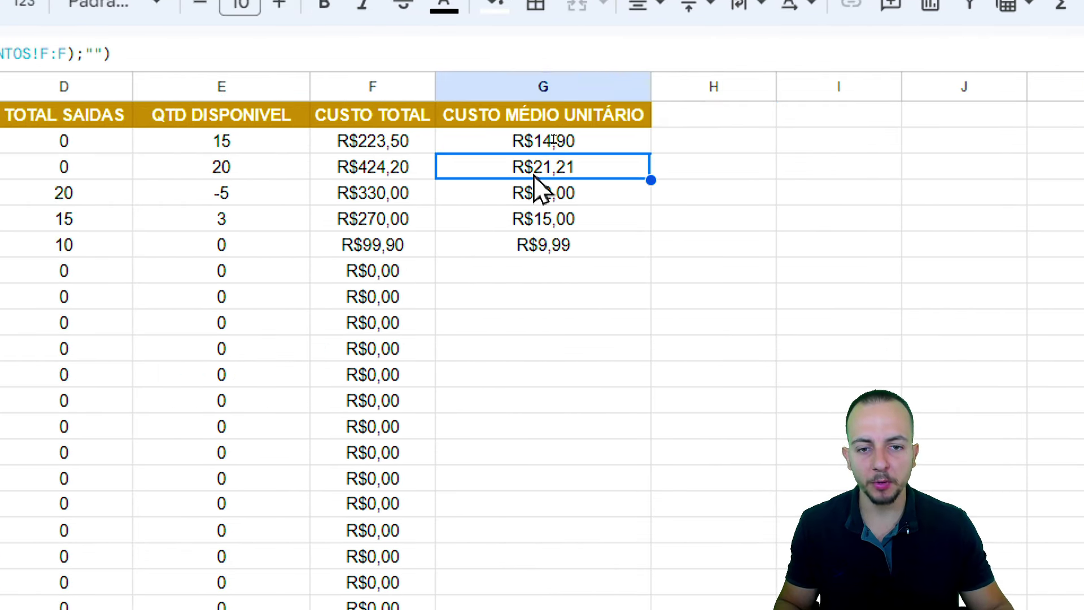
Inspect Item B's average and total cost formulas unchanged, then switch to the VENDAS sheet
{"action": "double_click", "coordinate": [531, 180]}
{"action": "key", "text": "Escape"}
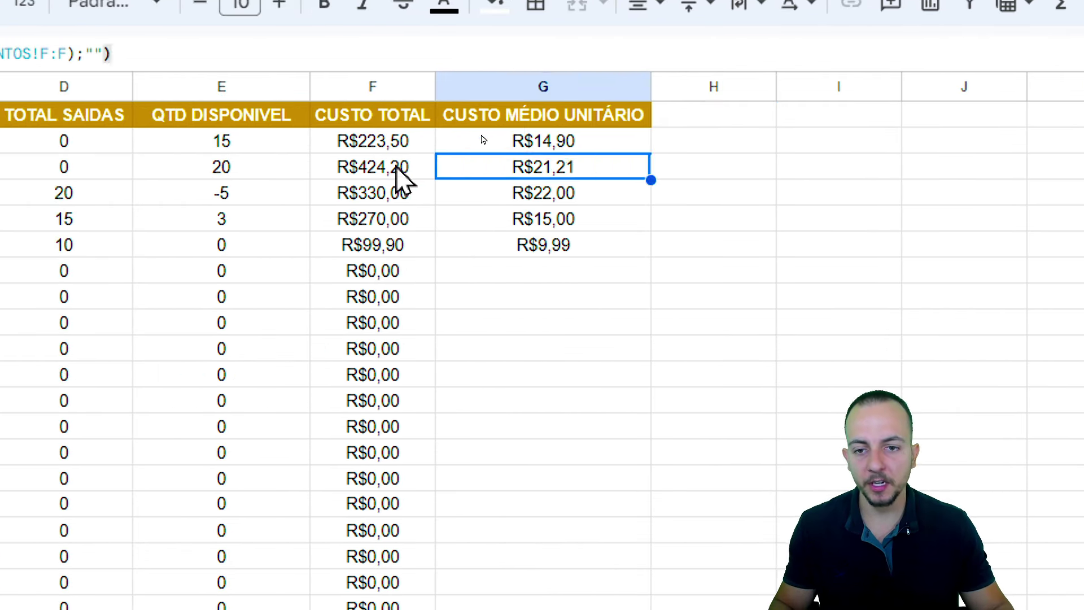
{"action": "double_click", "coordinate": [390, 166]}
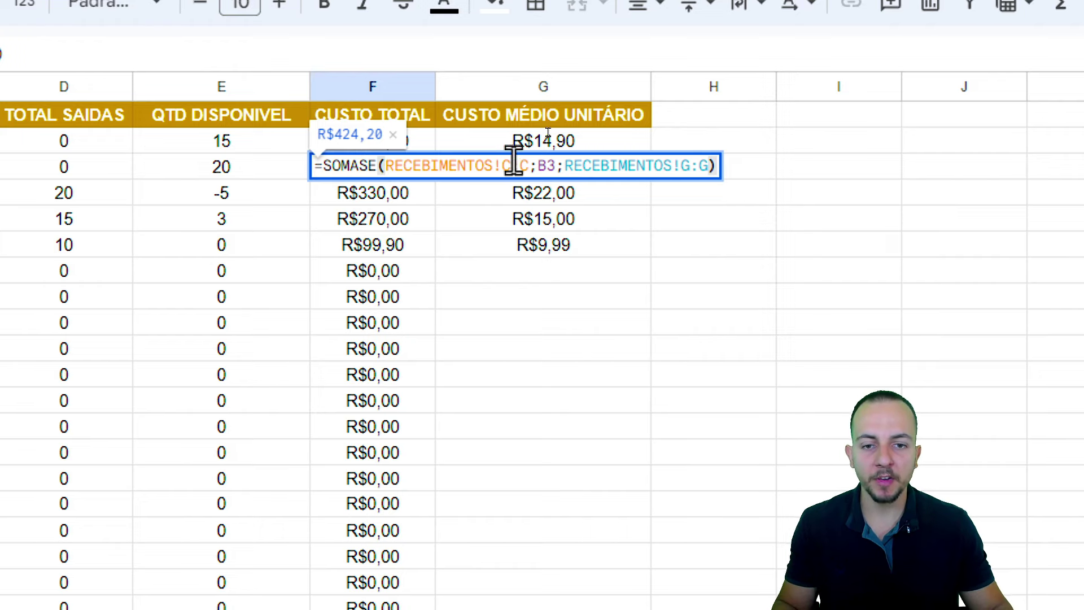
{"action": "double_click", "coordinate": [407, 165]}
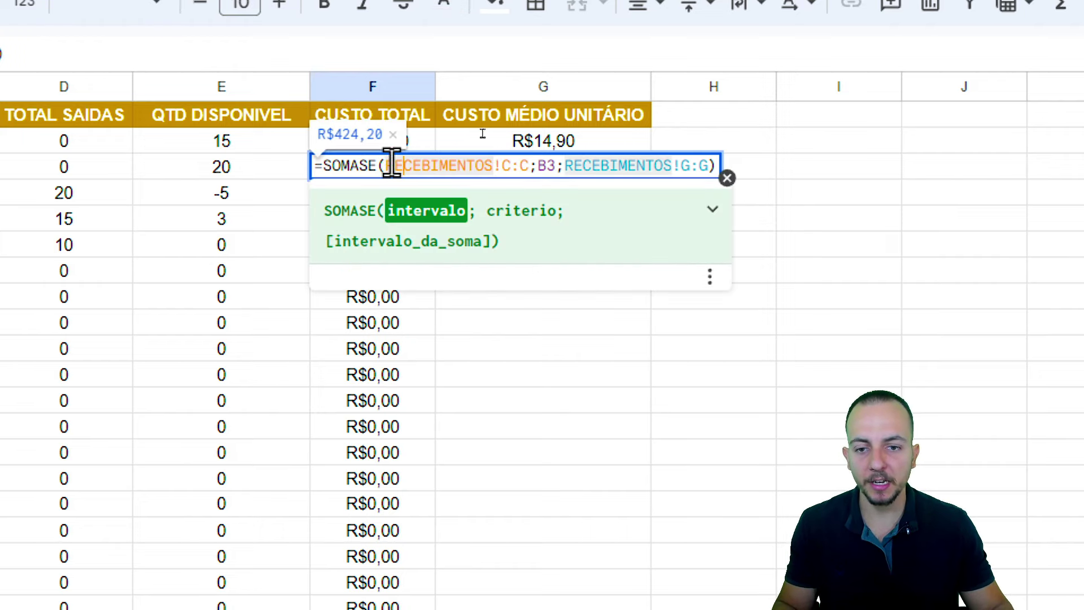
{"action": "left_click_drag", "start_coordinate": [387, 165], "coordinate": [522, 164]}
{"action": "key", "text": "Escape"}
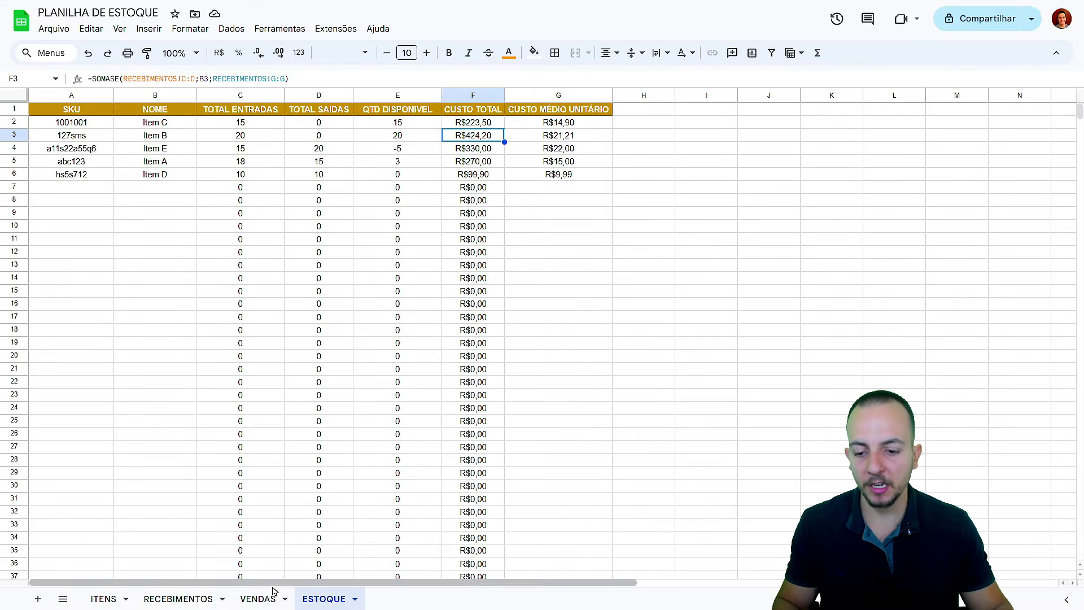
{"action": "left_click", "coordinate": [262, 597]}
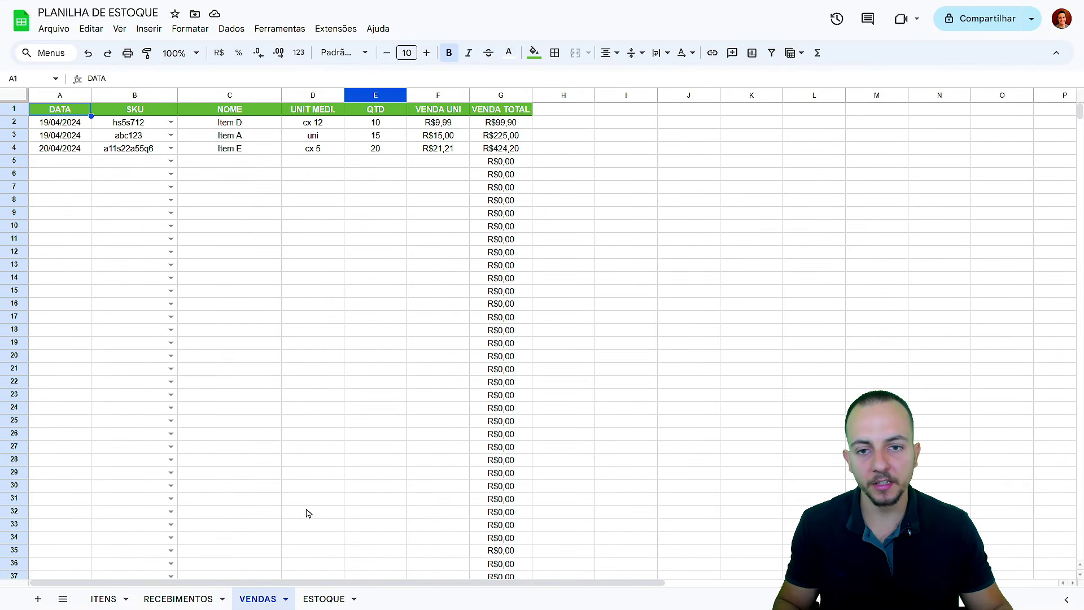
Append (SALDO) to the ESTOQUE tab name, making it ESTOQUE(SALDO)
{"action": "left_click", "coordinate": [323, 598]}
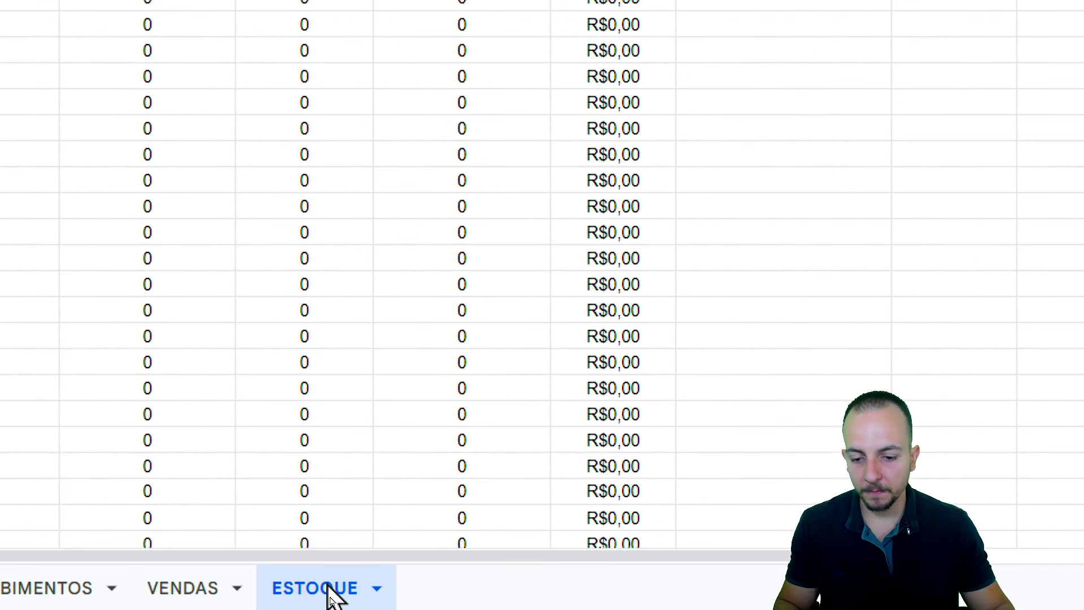
{"action": "right_click", "coordinate": [328, 586]}
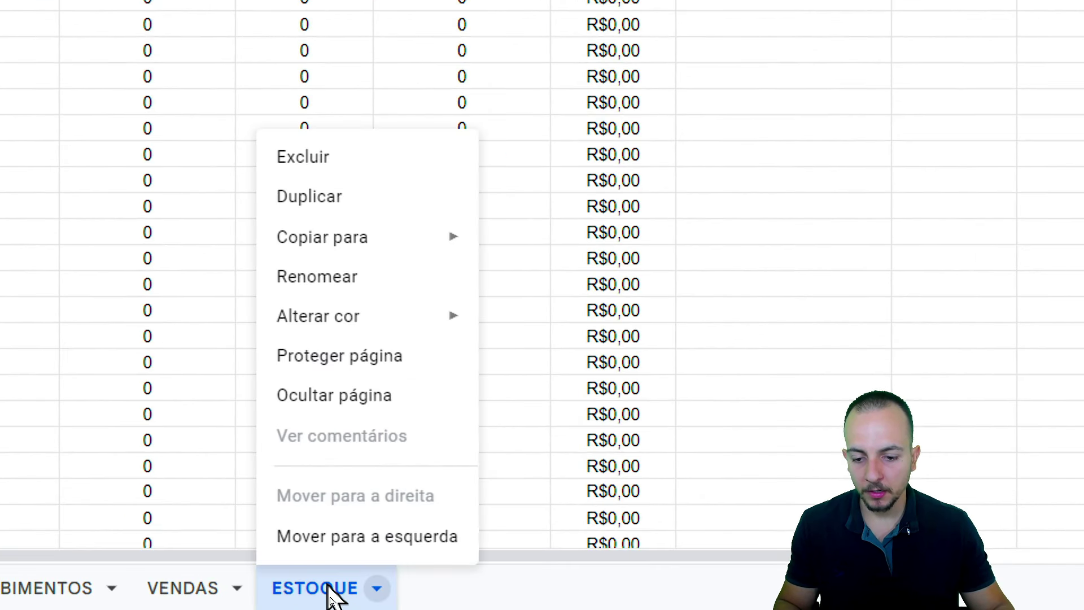
{"action": "left_click", "coordinate": [356, 275]}
{"action": "left_click", "coordinate": [361, 590]}
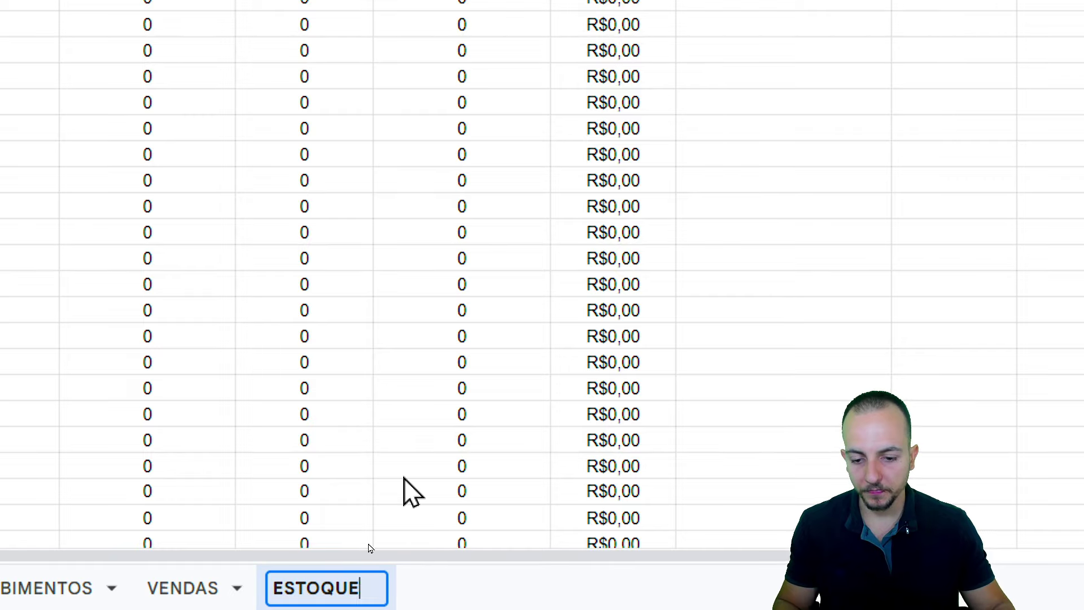
{"action": "type", "text": "(SAL"}
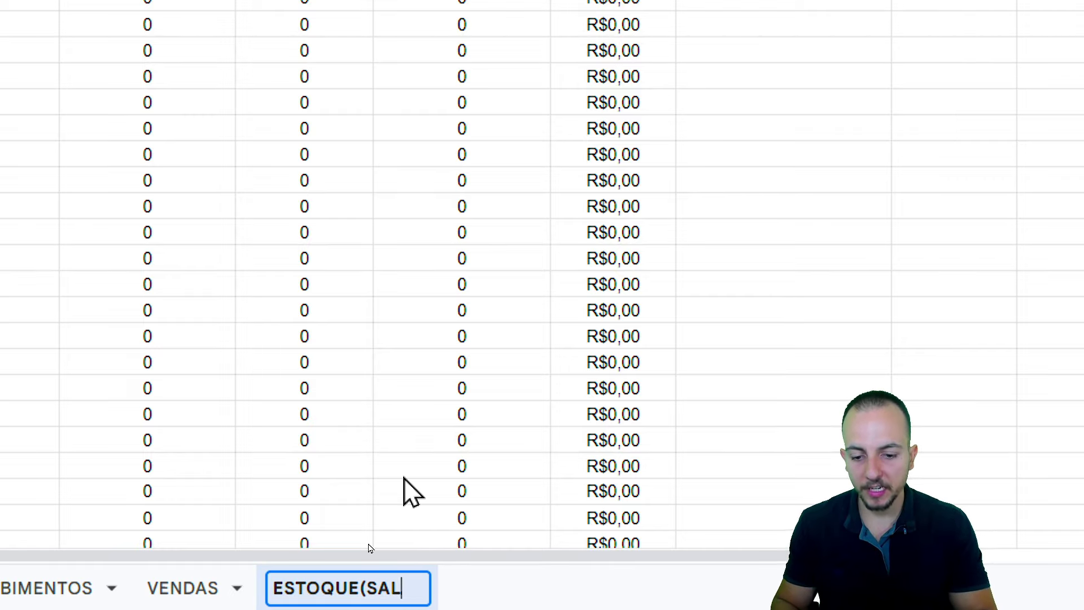
{"action": "type", "text": "DO)"}
{"action": "key", "text": "Return"}
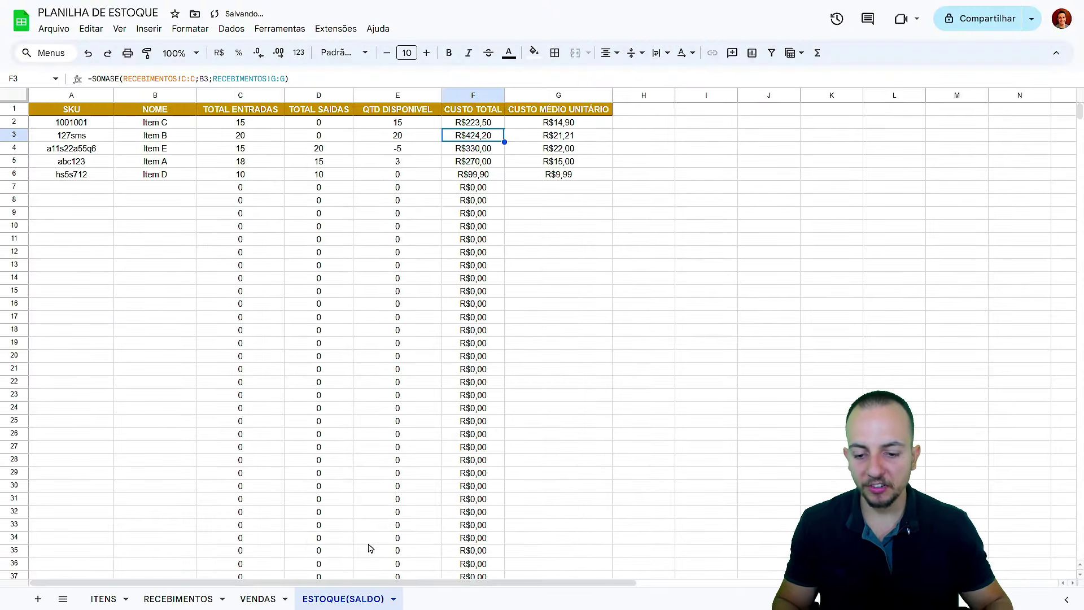
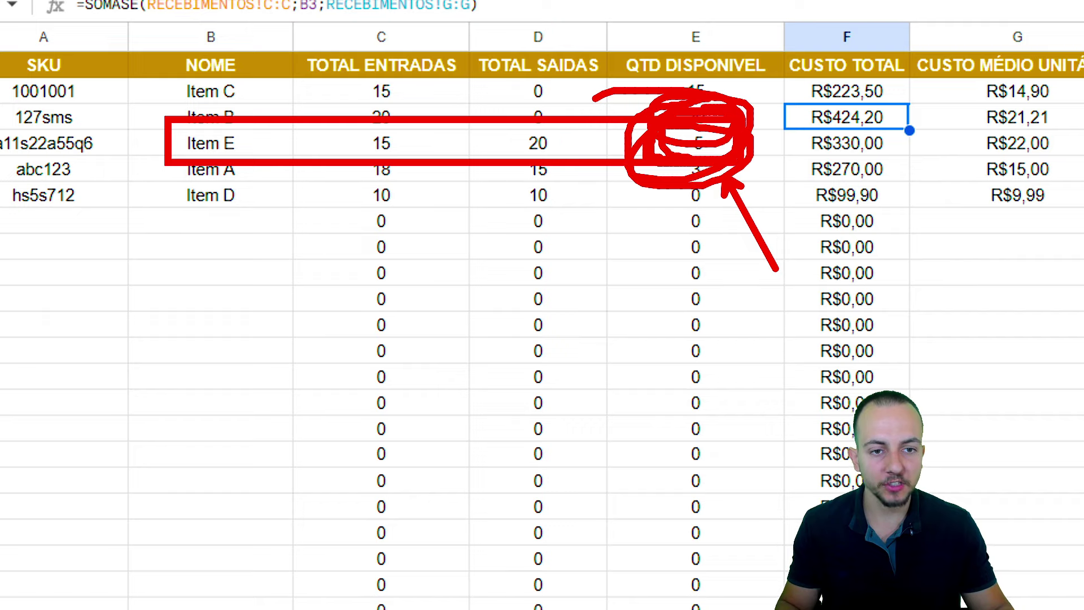
Try a manual value of 5 in E4, check E5's formula, then restore E4's formula
{"action": "left_click", "coordinate": [737, 141]}
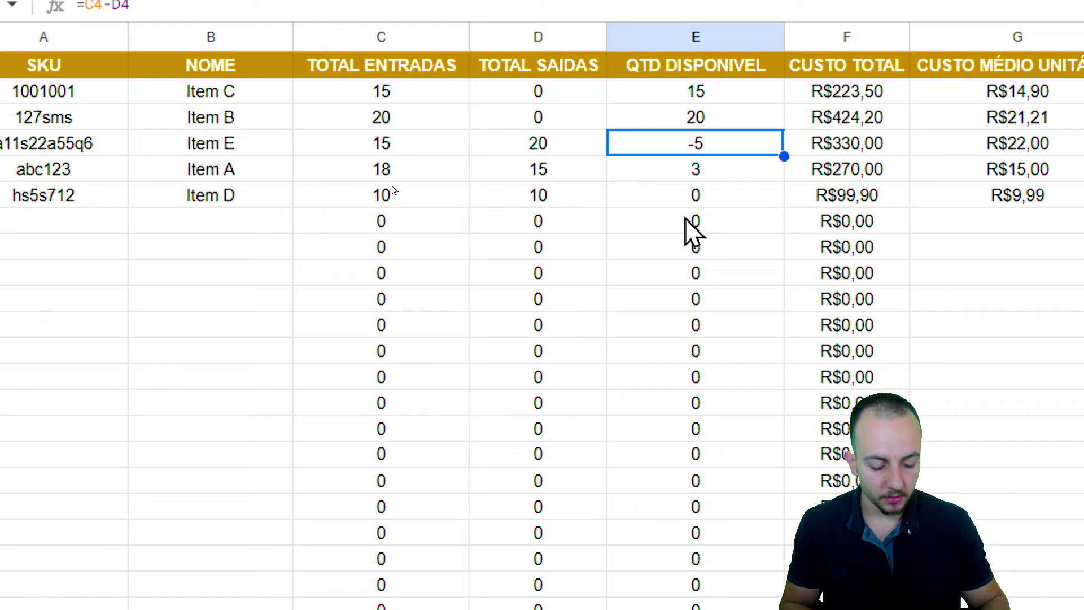
{"action": "type", "text": "5"}
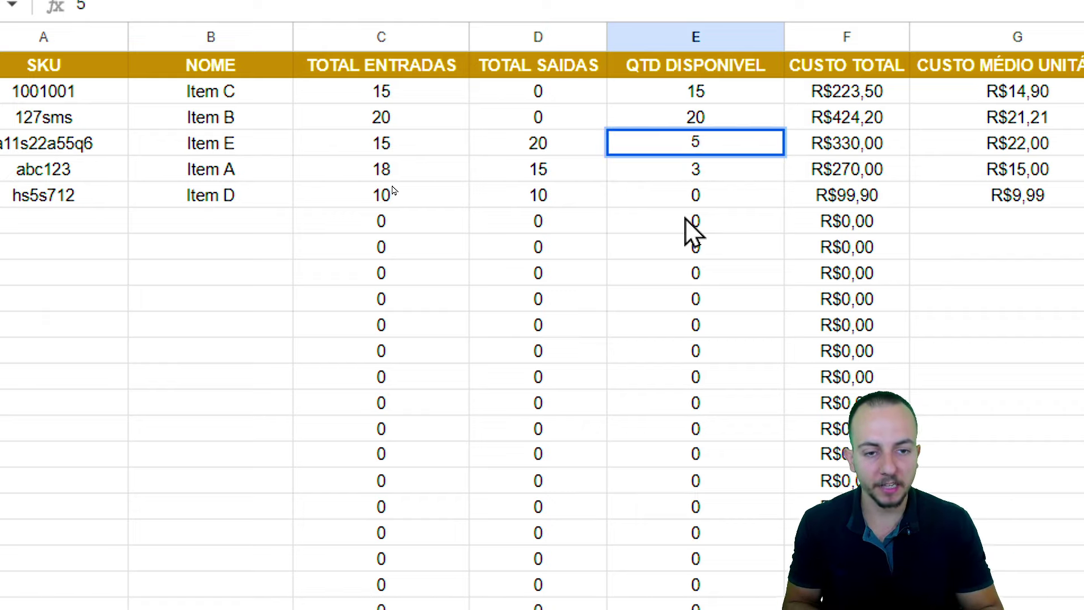
{"action": "key", "text": "Return"}
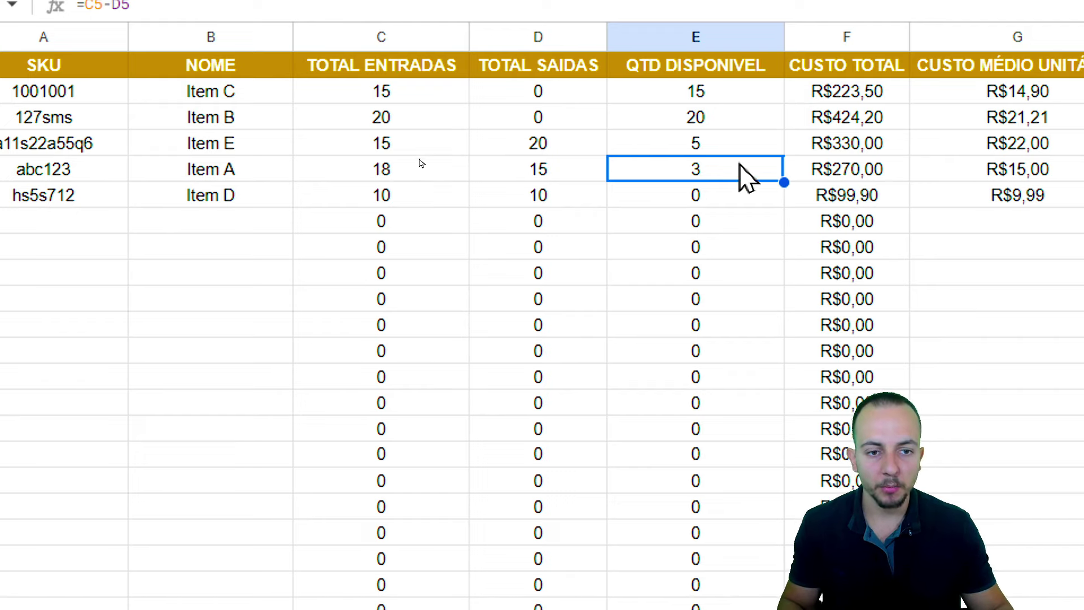
{"action": "double_click", "coordinate": [722, 175]}
{"action": "left_click_drag", "start_coordinate": [663, 168], "coordinate": [579, 195]}
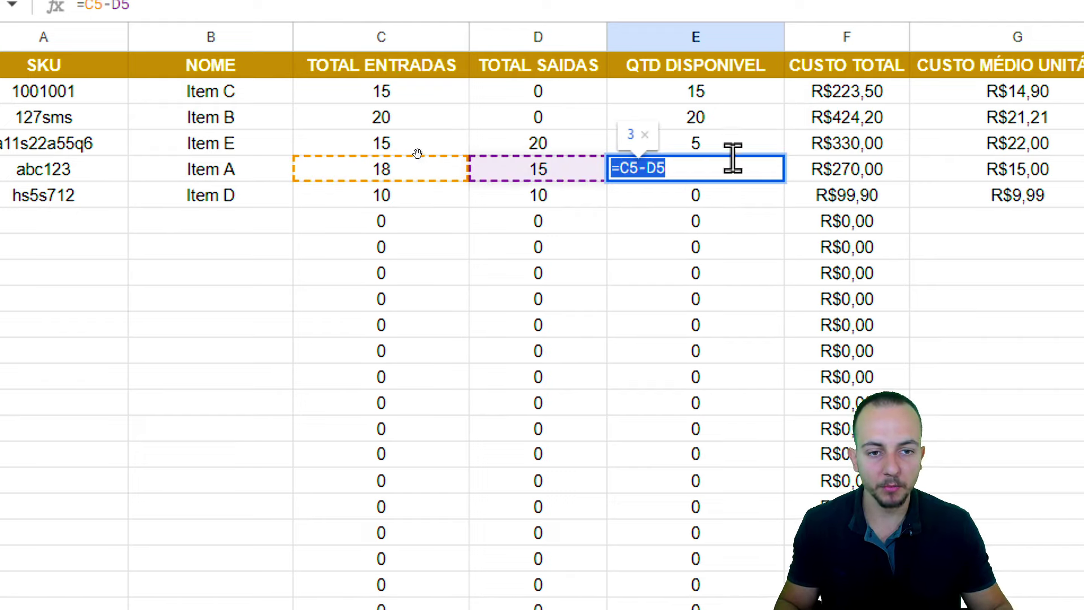
{"action": "left_click", "coordinate": [735, 148]}
{"action": "double_click", "coordinate": [733, 145]}
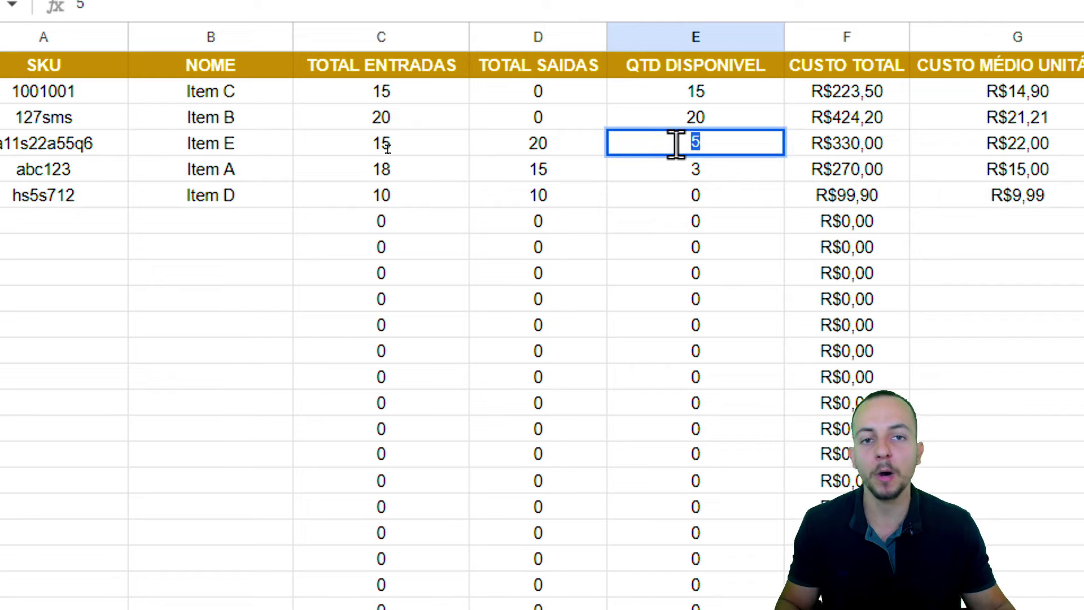
{"action": "key", "text": "Escape"}
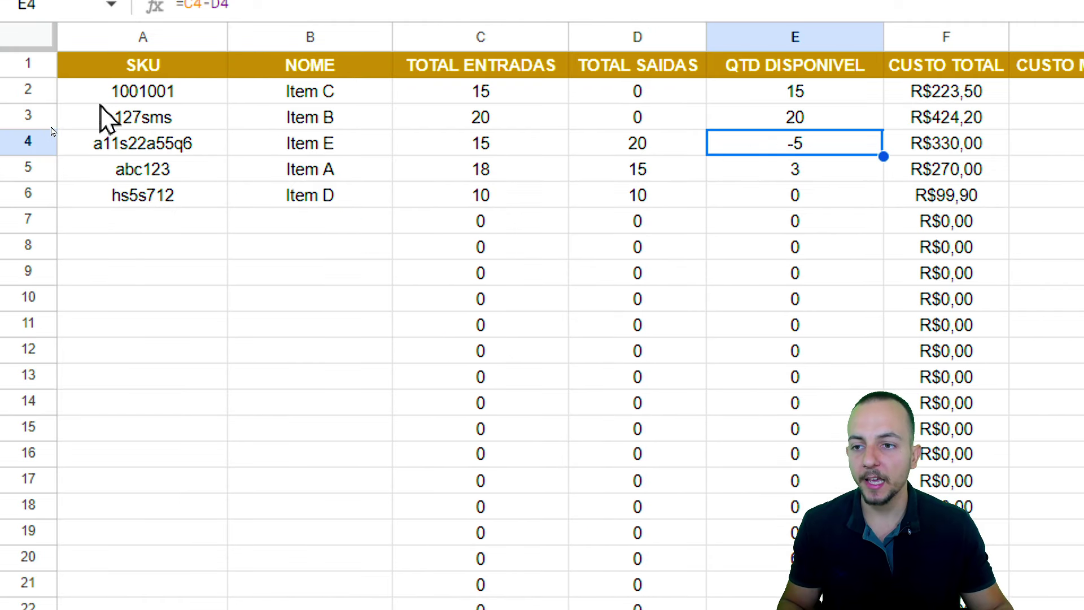
{"action": "left_click", "coordinate": [39, 65]}
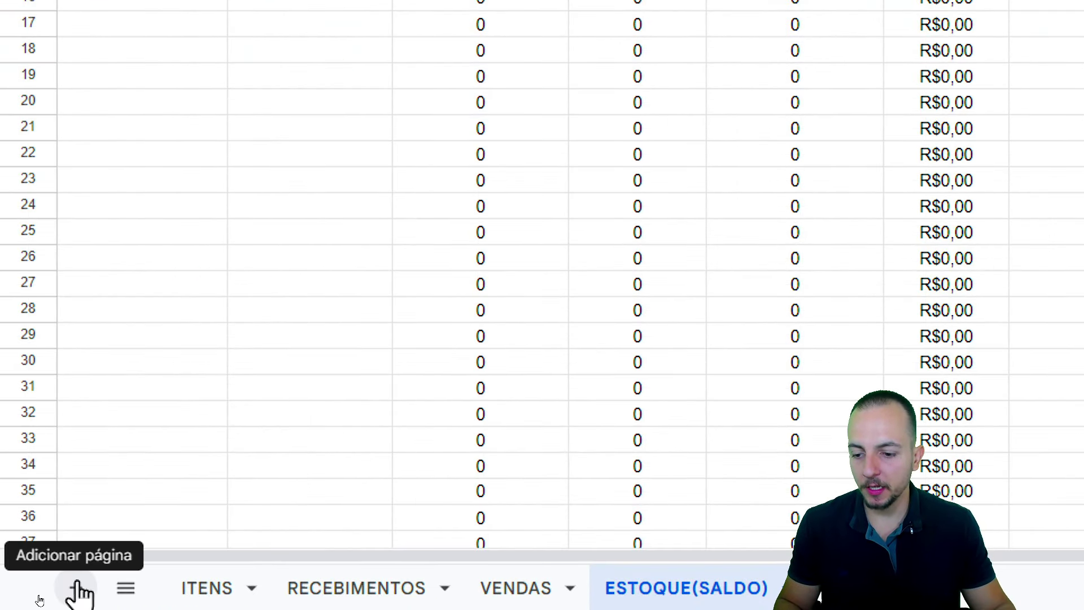
Add a new sheet and rename it AJUSTE DE ESTOQUE
{"action": "left_click", "coordinate": [79, 590]}
{"action": "right_click", "coordinate": [472, 593]}
{"action": "left_click", "coordinate": [581, 283]}
{"action": "type", "text": "A"}
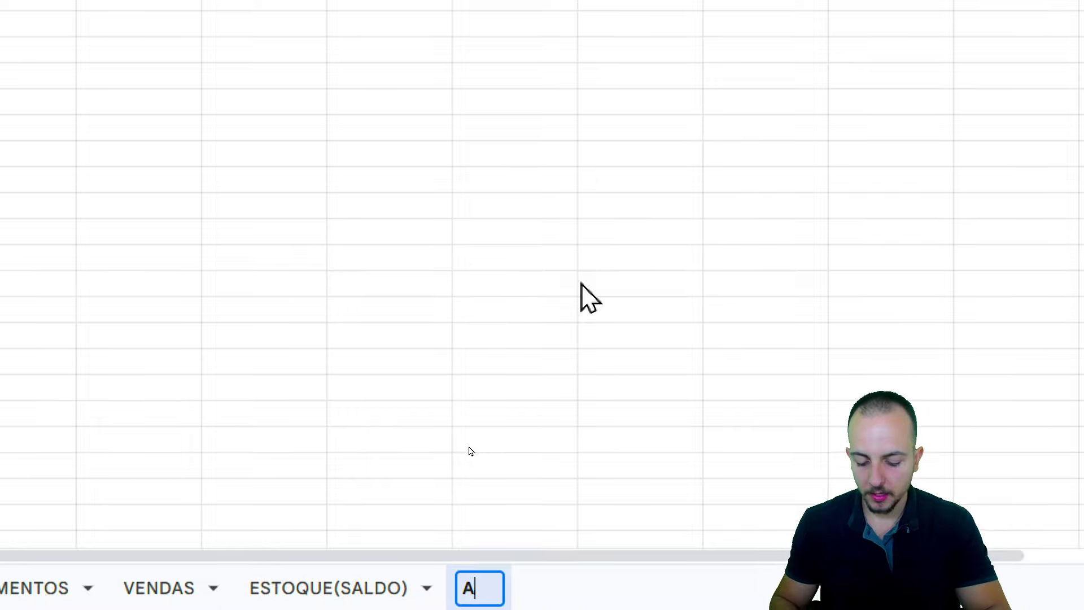
{"action": "type", "text": "JUSTE DE ESTOQUE"}
{"action": "key", "text": "Return"}
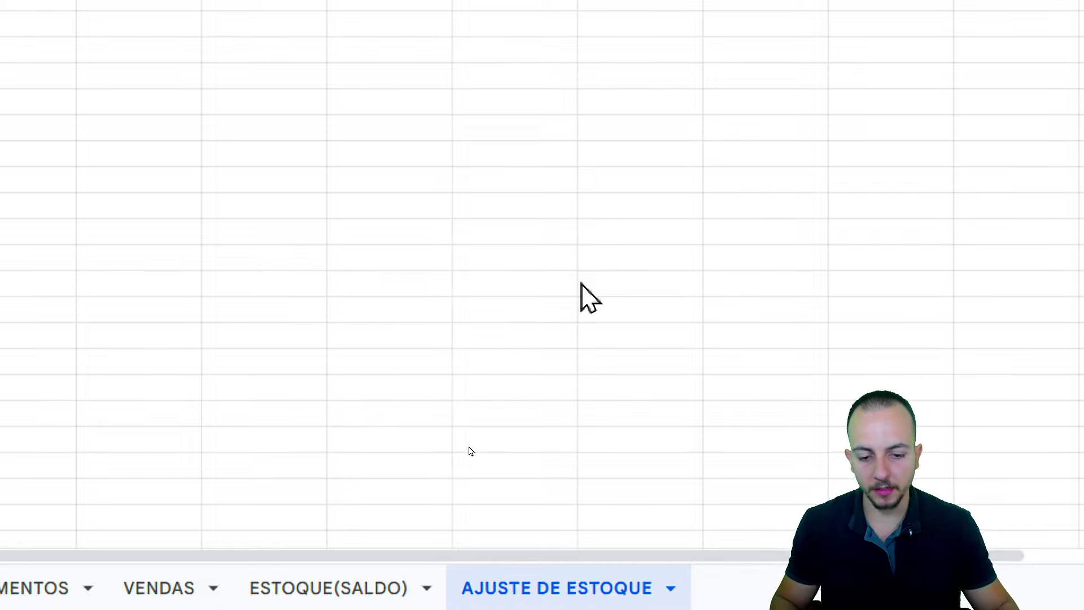
Enter headers SKU, NOME, AJUSTE QTD, DATA and OBSERVAÇÃO across A1:E1
{"action": "type", "text": "SKU"}
{"action": "key", "text": "Tab"}
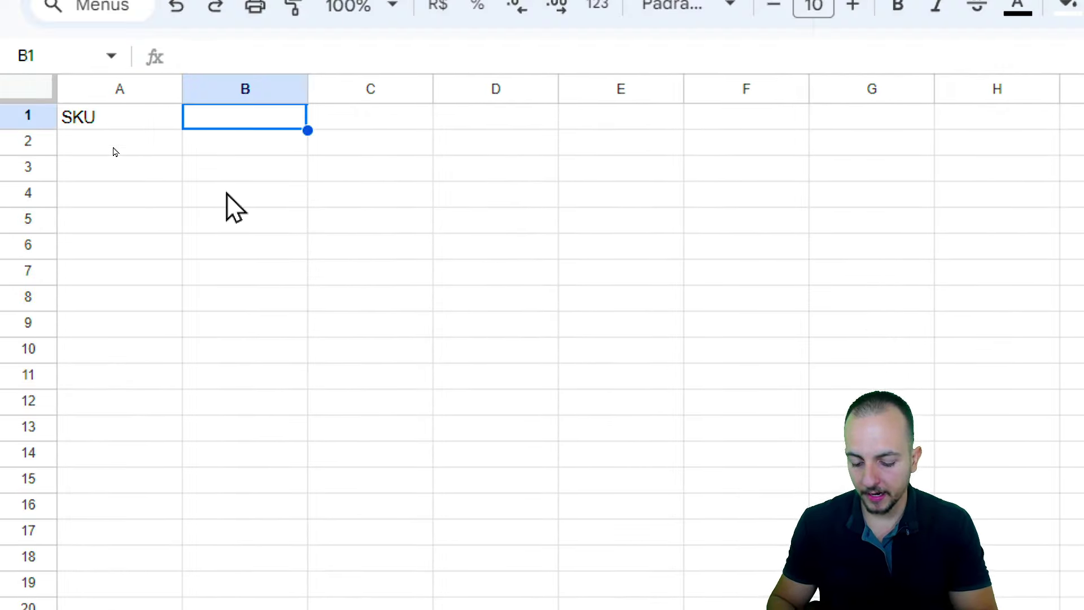
{"action": "type", "text": "NOME"}
{"action": "key", "text": "Tab"}
{"action": "type", "text": "AJUSTE QT"}
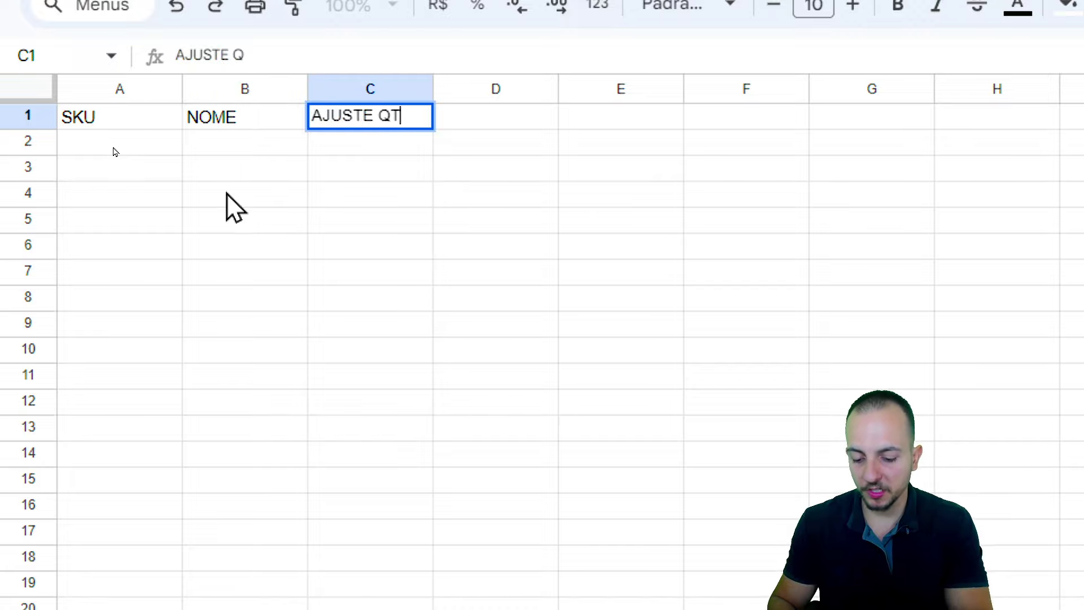
{"action": "type", "text": "D"}
{"action": "key", "text": "Tab"}
{"action": "type", "text": "DATA"}
{"action": "key", "text": "Tab"}
{"action": "type", "text": "OBS"}
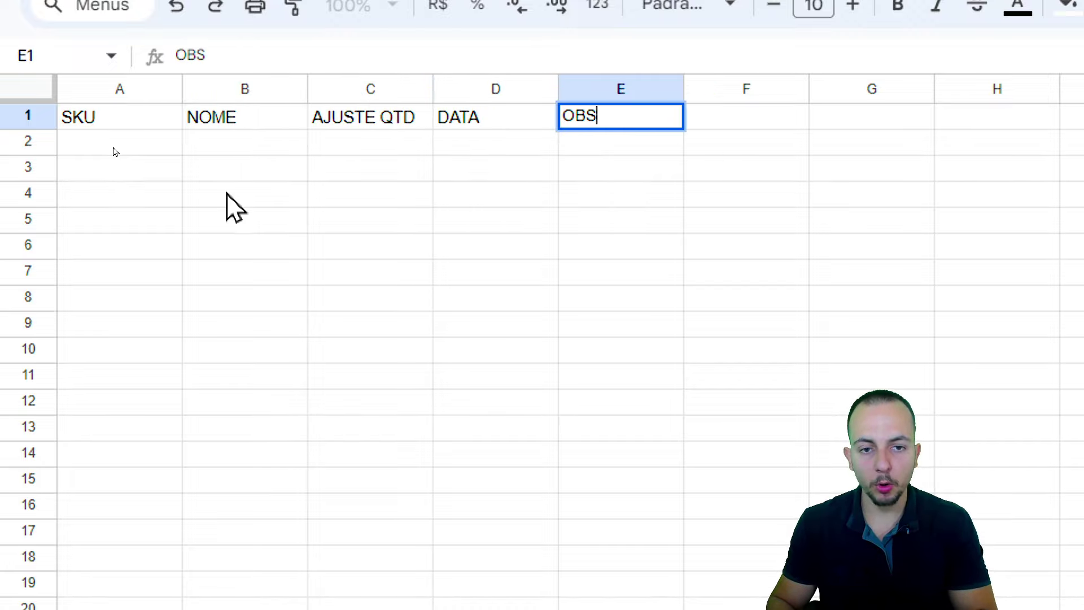
{"action": "type", "text": "ERVAÇ"}
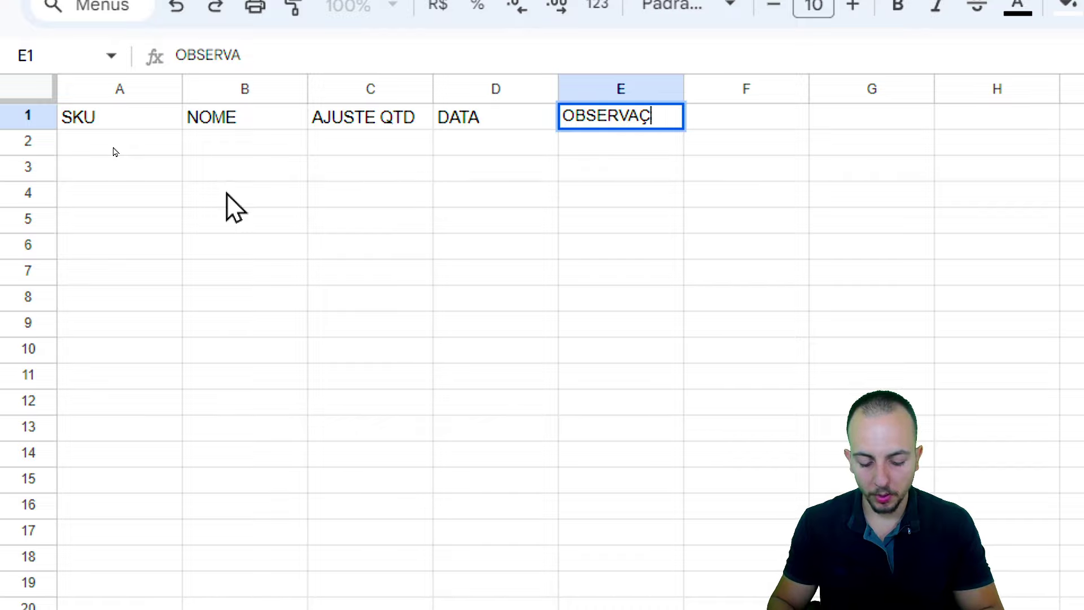
{"action": "type", "text": "ÃO"}
{"action": "key", "text": "Return"}
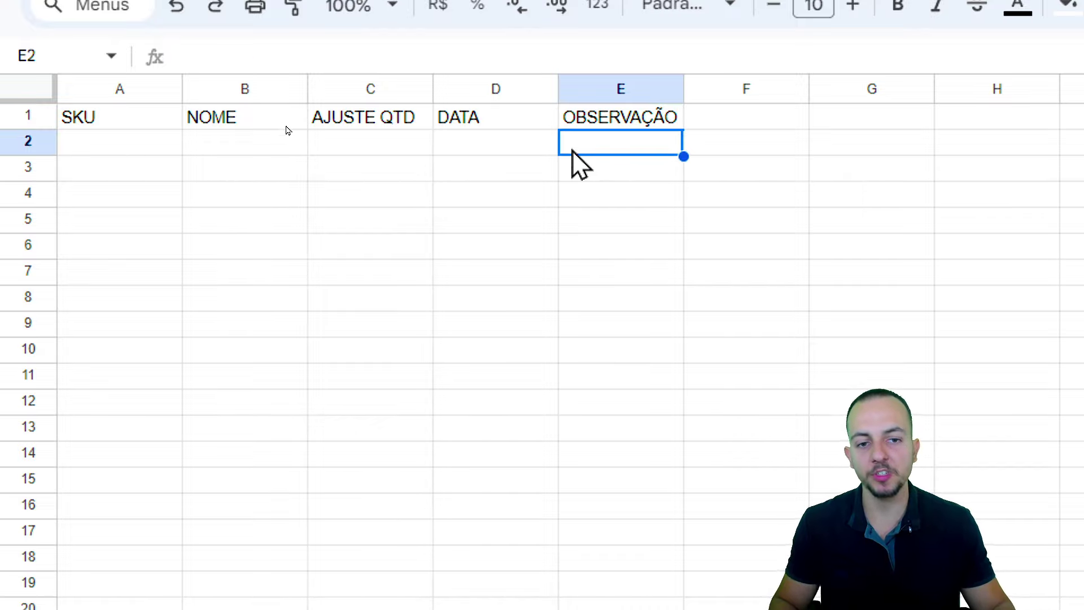
Try the sample SKU NNSD38928923 in A2, then discard it
{"action": "left_click_drag", "start_coordinate": [586, 150], "coordinate": [75, 140]}
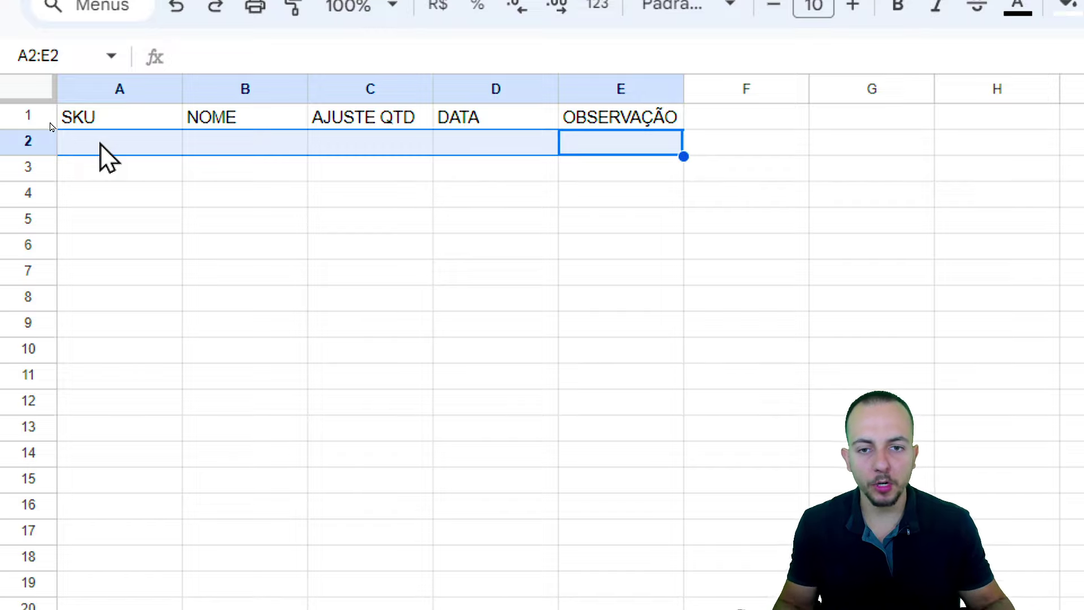
{"action": "left_click", "coordinate": [473, 151]}
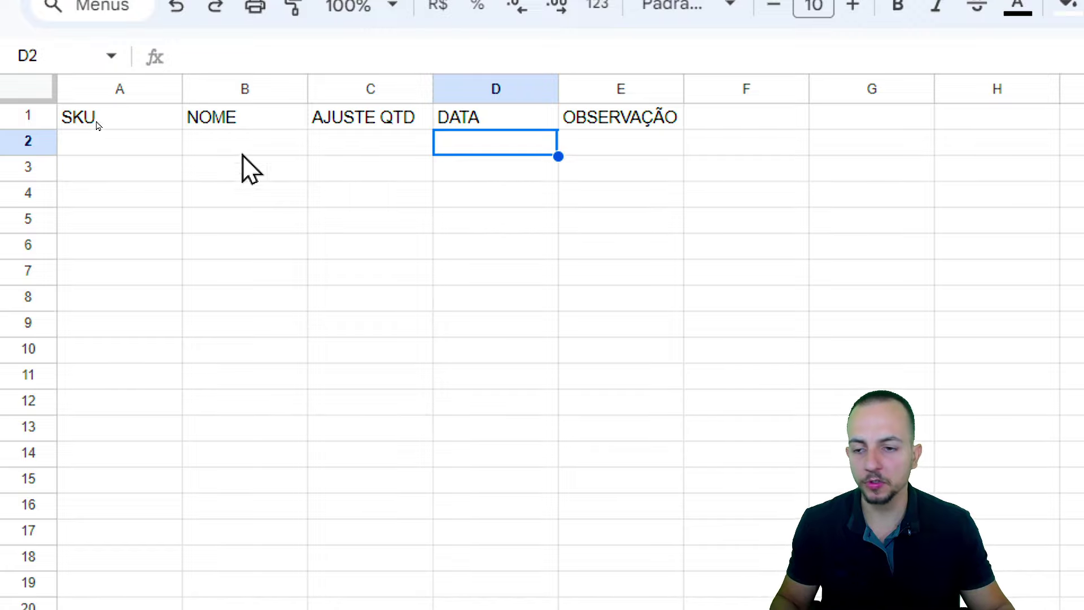
{"action": "left_click", "coordinate": [124, 144]}
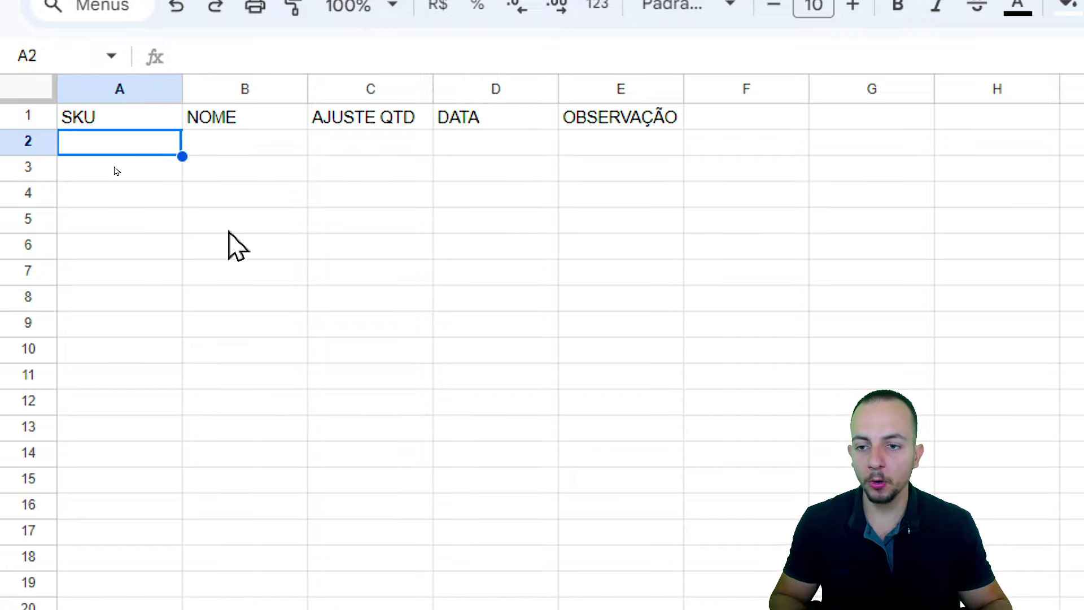
{"action": "type", "text": "NNSD38928923"}
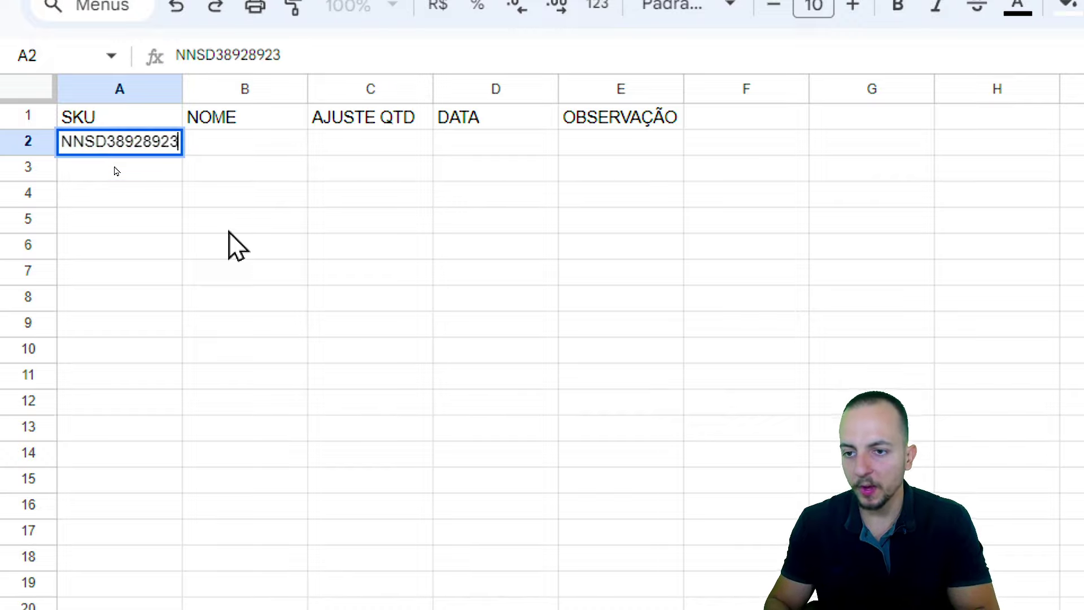
{"action": "key", "text": "Escape"}
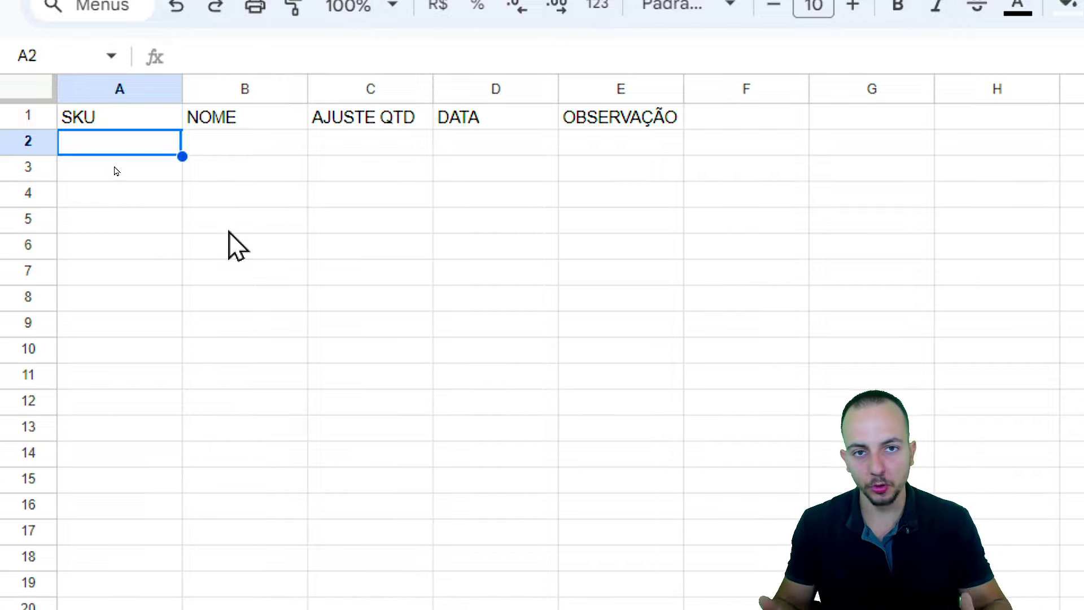
Copy an empty SKU dropdown cell from RECEBIMENTOS into A2 of AJUSTE DE ESTOQUE
{"action": "left_click", "coordinate": [194, 597]}
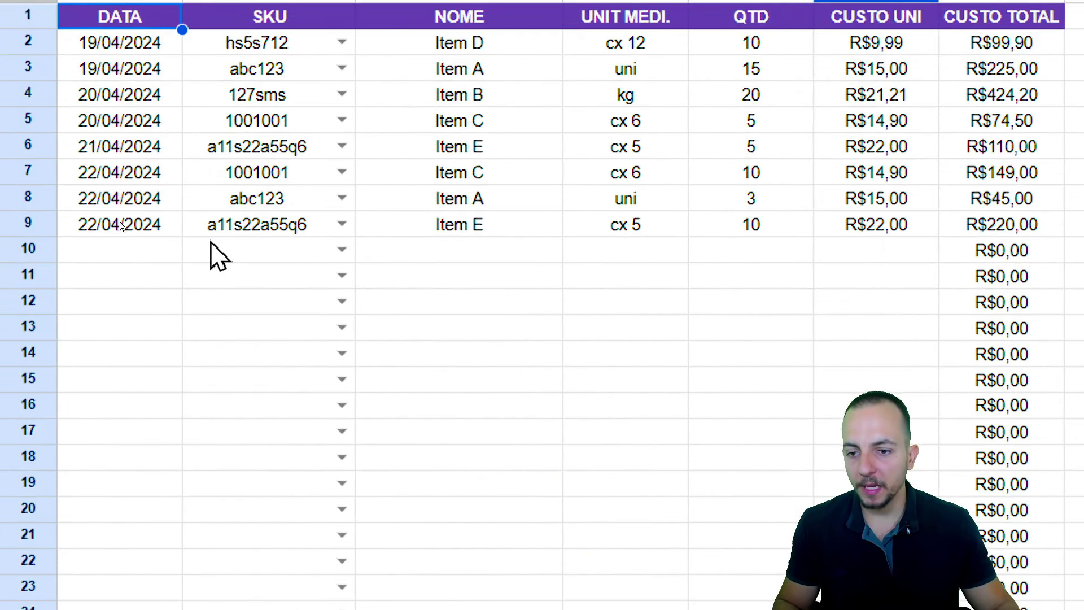
{"action": "left_click", "coordinate": [249, 250]}
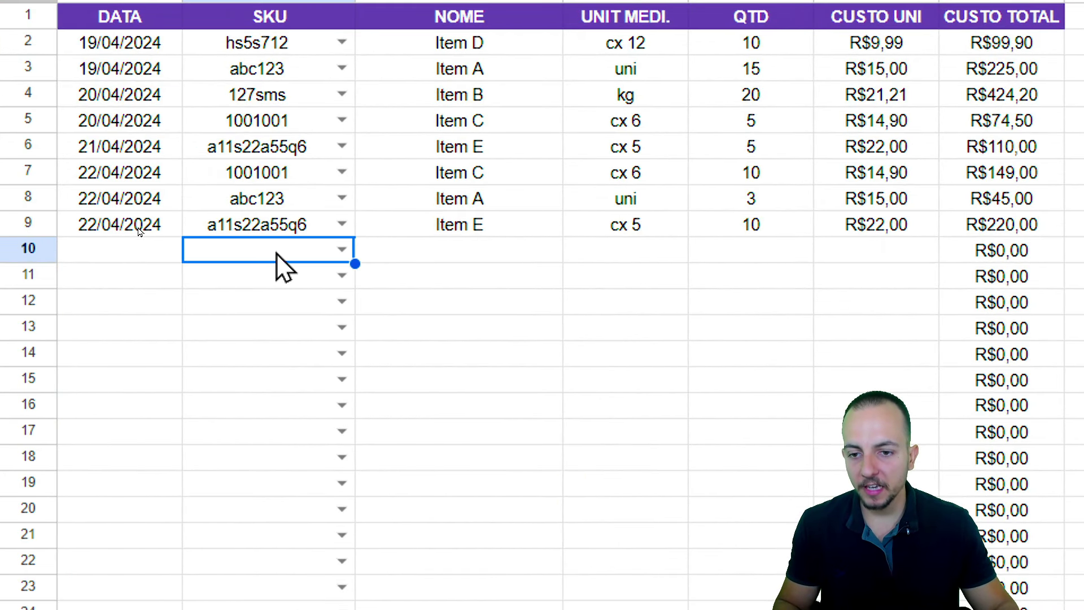
{"action": "left_click", "coordinate": [268, 277]}
{"action": "left_click", "coordinate": [273, 296]}
{"action": "left_click", "coordinate": [297, 277]}
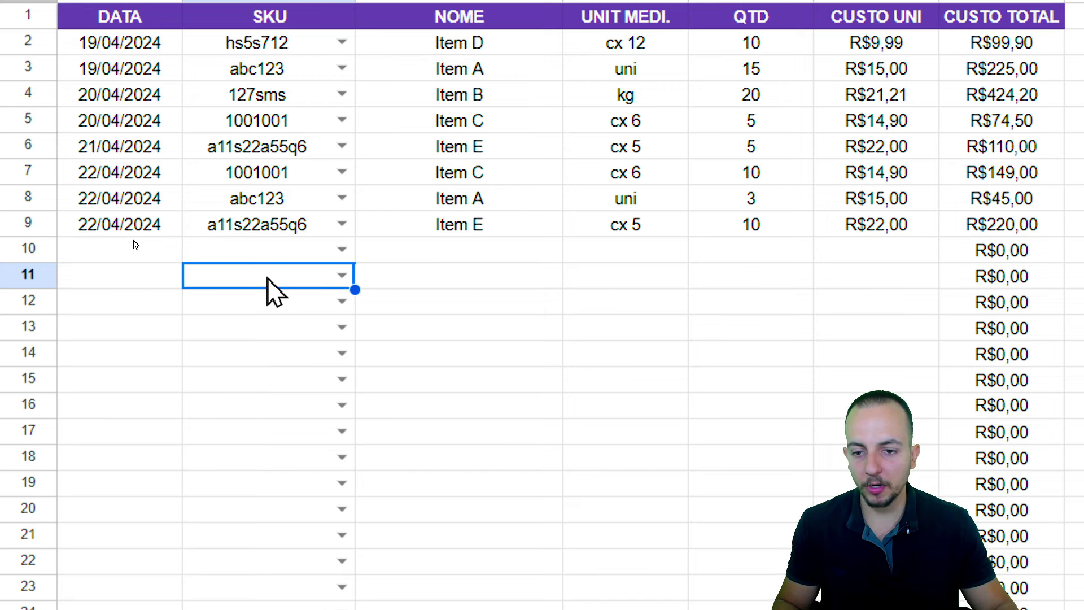
{"action": "key", "text": "ctrl+c"}
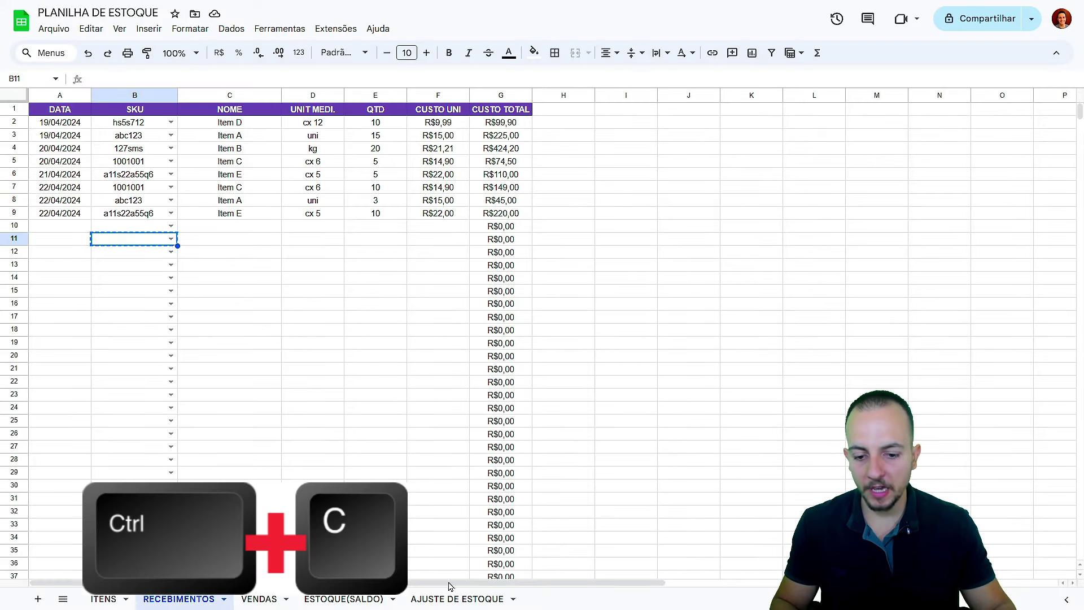
{"action": "left_click", "coordinate": [450, 590]}
{"action": "key", "text": "ctrl+v"}
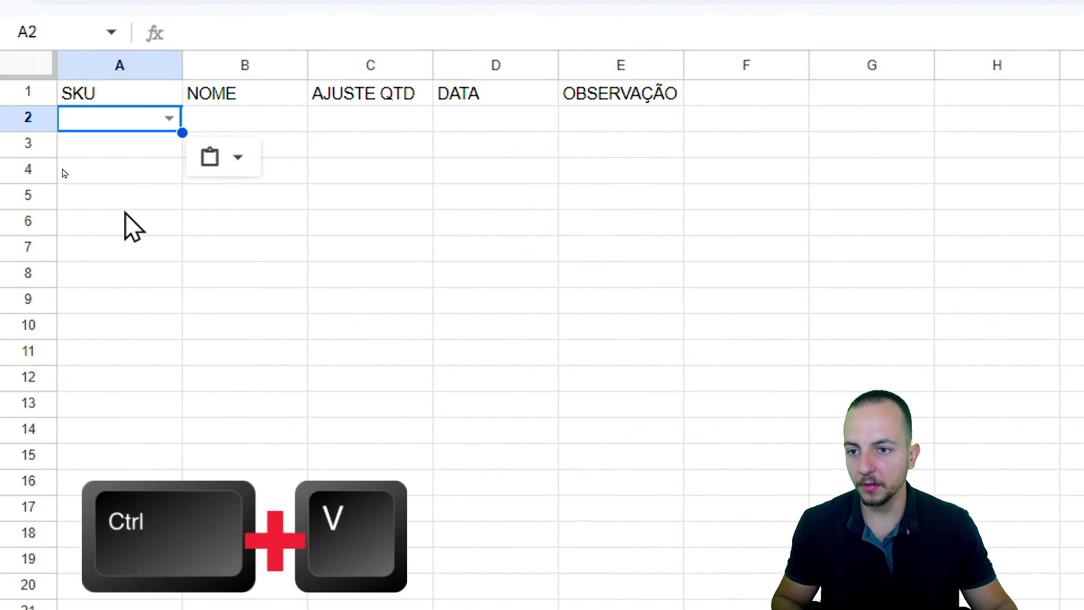
Choose SKU abc123 from A2's dropdown list
{"action": "left_click", "coordinate": [169, 118]}
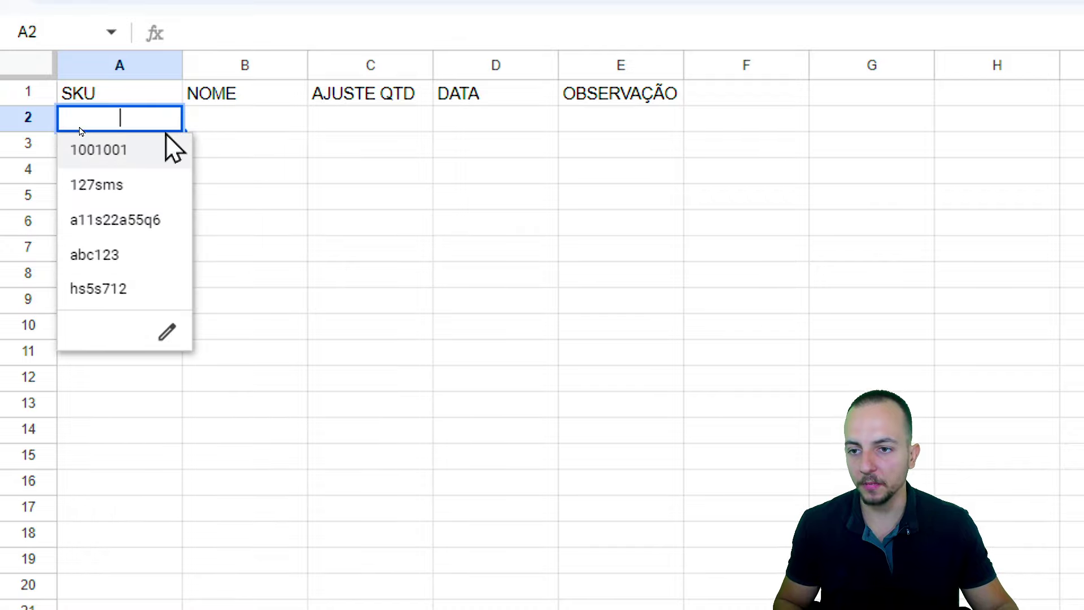
{"action": "key", "text": "Escape"}
{"action": "left_click", "coordinate": [249, 121]}
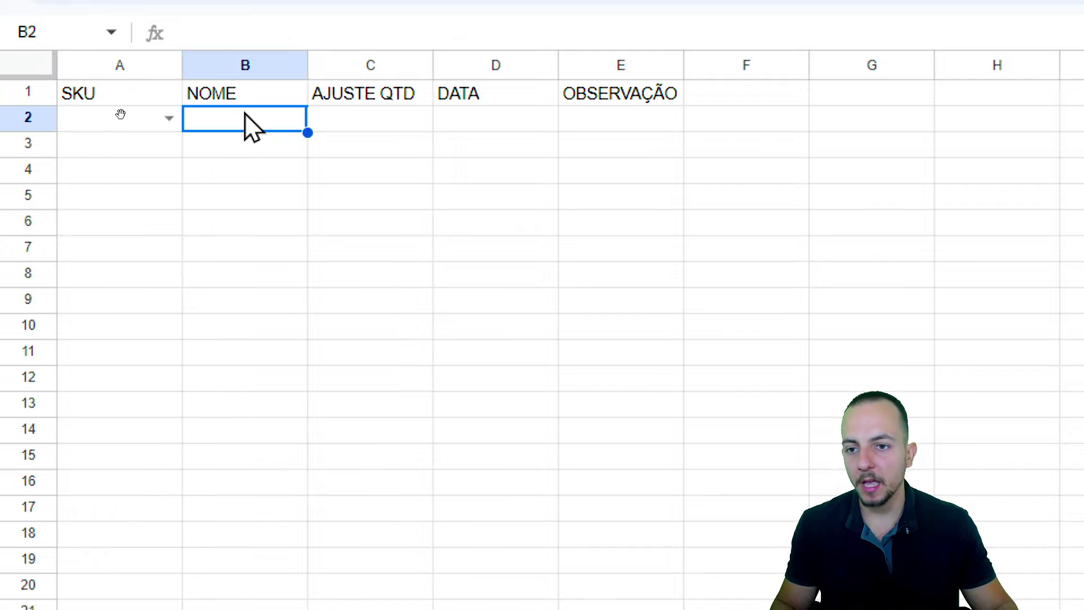
{"action": "left_click_drag", "start_coordinate": [246, 93], "coordinate": [249, 158]}
{"action": "left_click", "coordinate": [243, 124]}
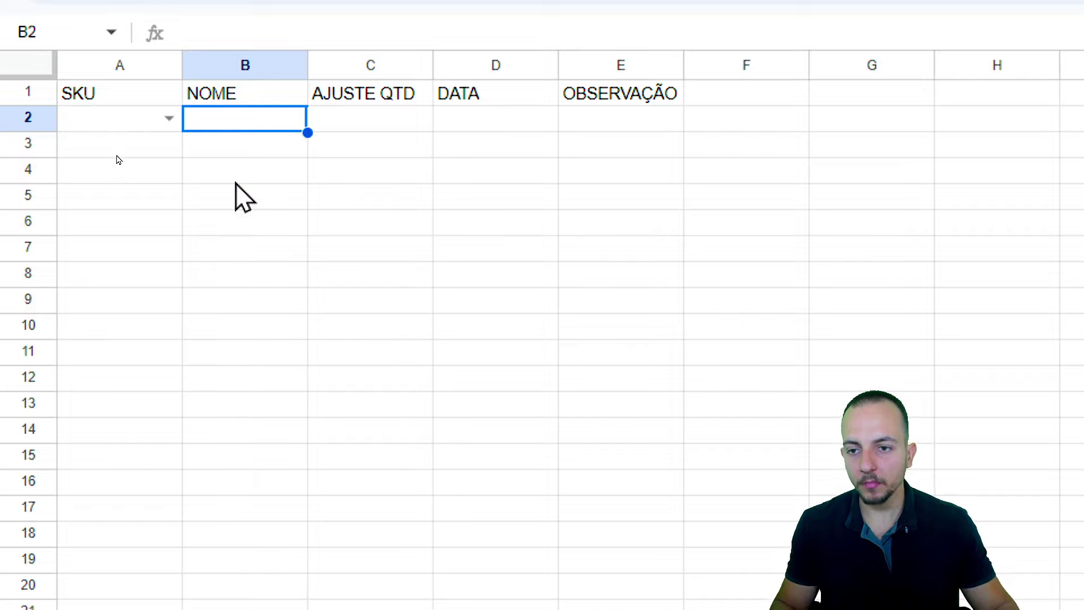
{"action": "left_click", "coordinate": [169, 118]}
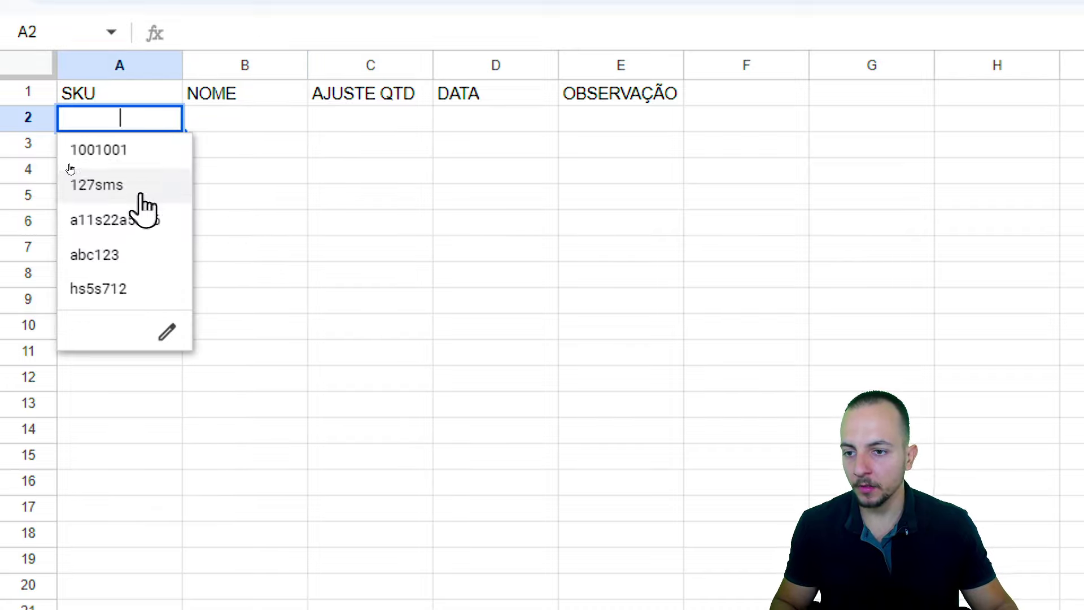
{"action": "left_click", "coordinate": [144, 253]}
{"action": "mouse_move", "coordinate": [69, 98]}
{"action": "left_mouse_down"}
{"action": "mouse_move", "coordinate": [147, 132]}
{"action": "mouse_move", "coordinate": [234, 145]}
{"action": "left_mouse_up"}
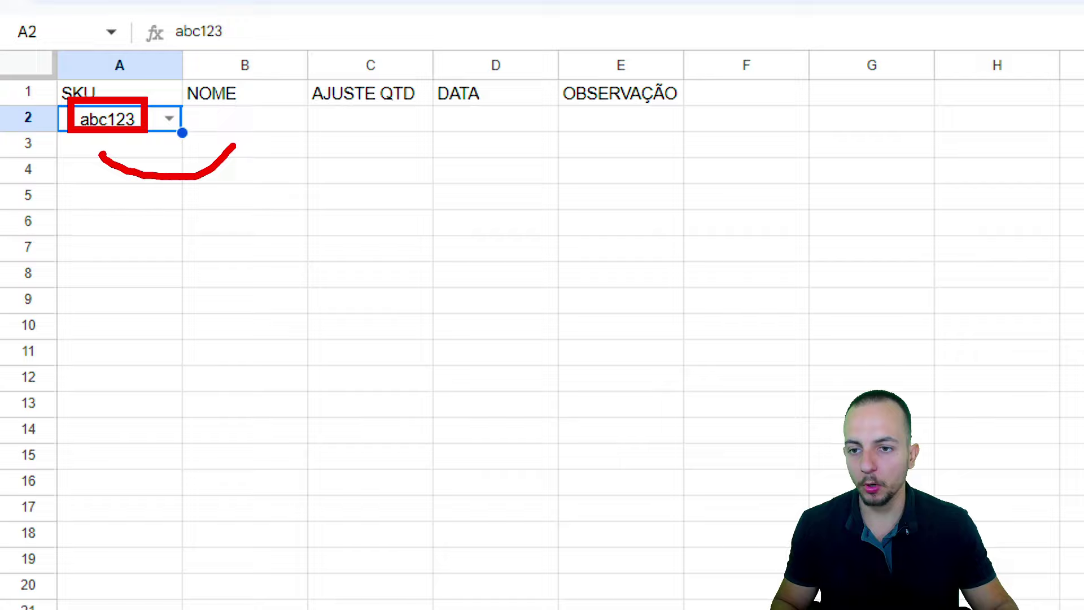
{"action": "left_click", "coordinate": [243, 126]}
Enter =PROCV(A2;ITENS!B:C;2;0) in B2 to return Item A
{"action": "type", "text": "="}
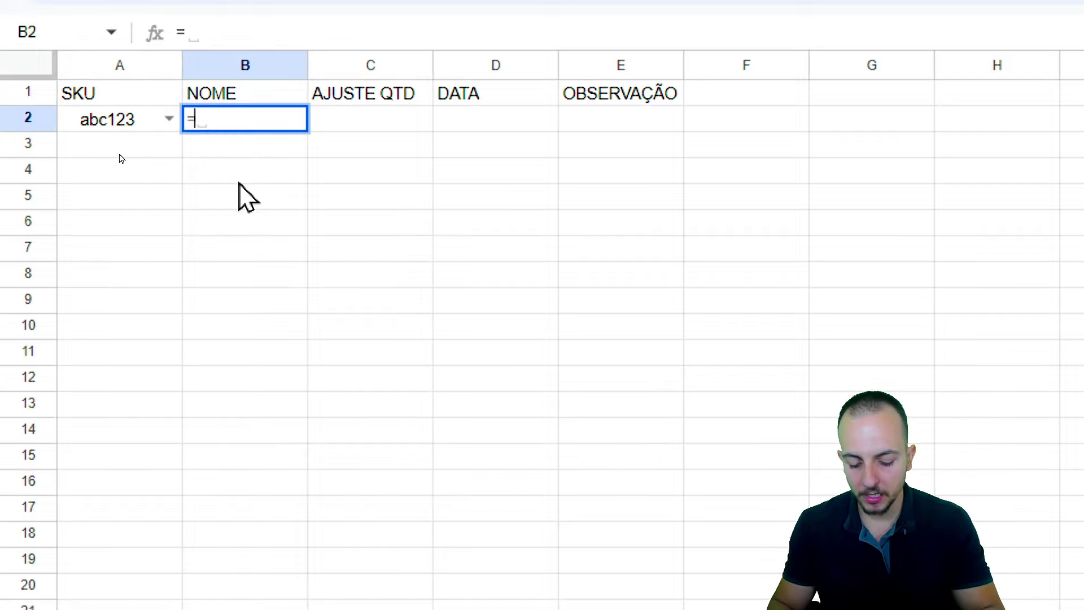
{"action": "type", "text": "PROCV("}
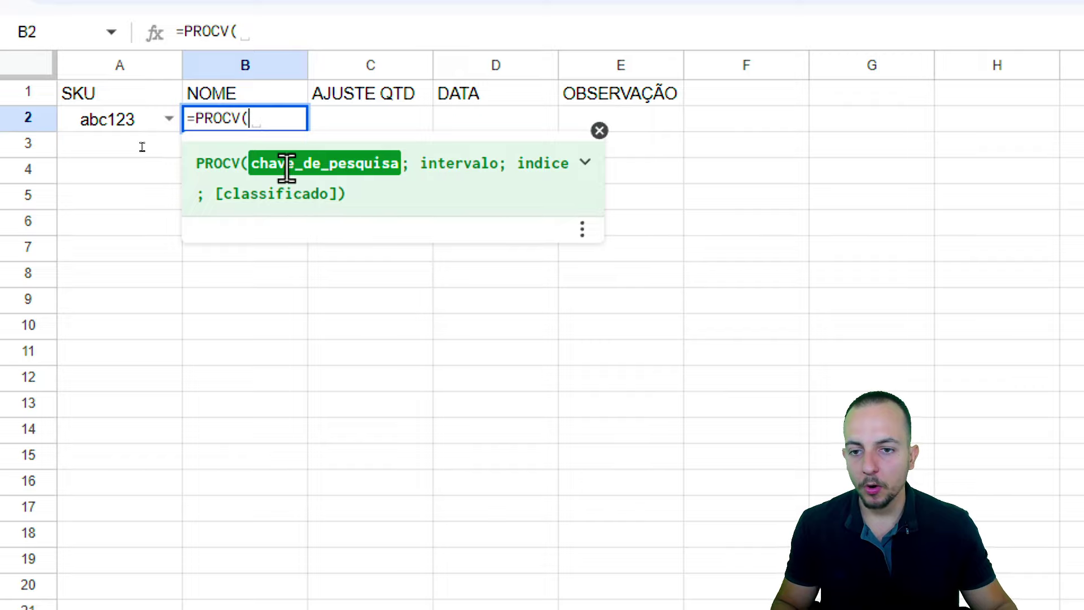
{"action": "left_click", "coordinate": [112, 118]}
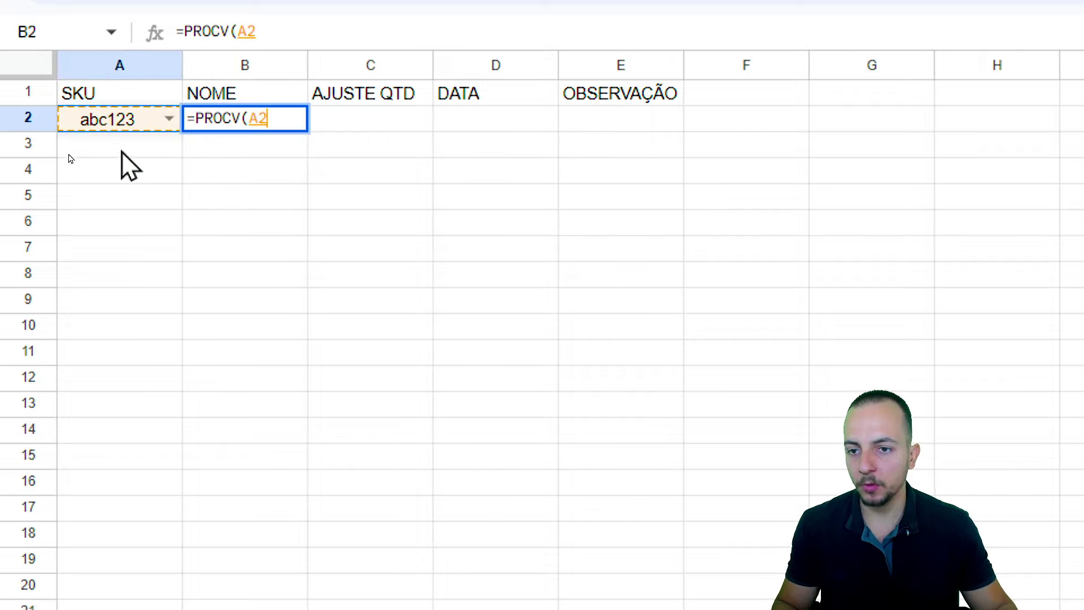
{"action": "type", "text": ";"}
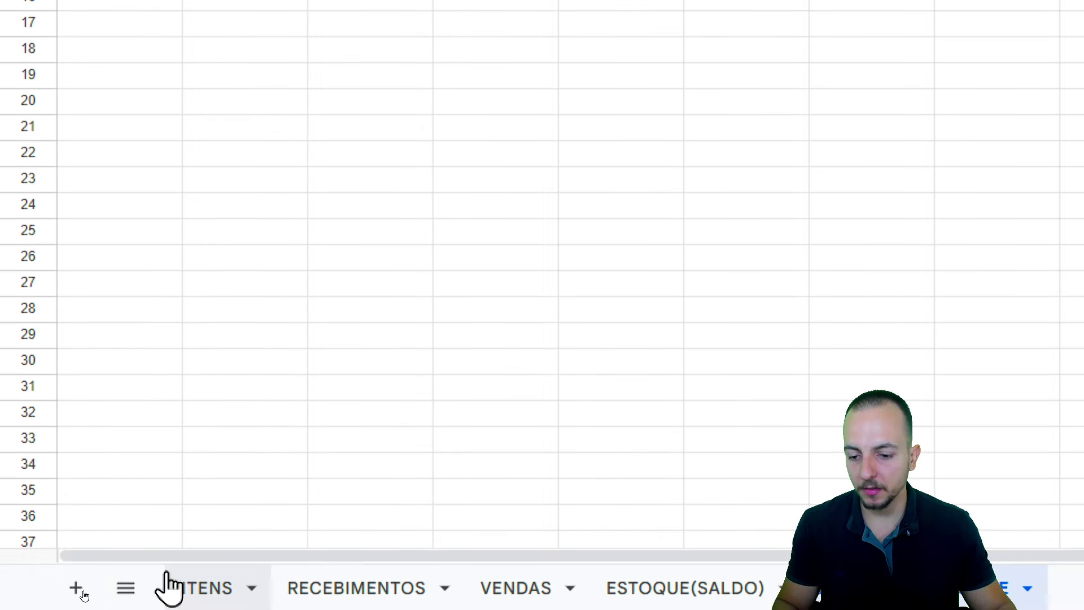
{"action": "left_click", "coordinate": [170, 584]}
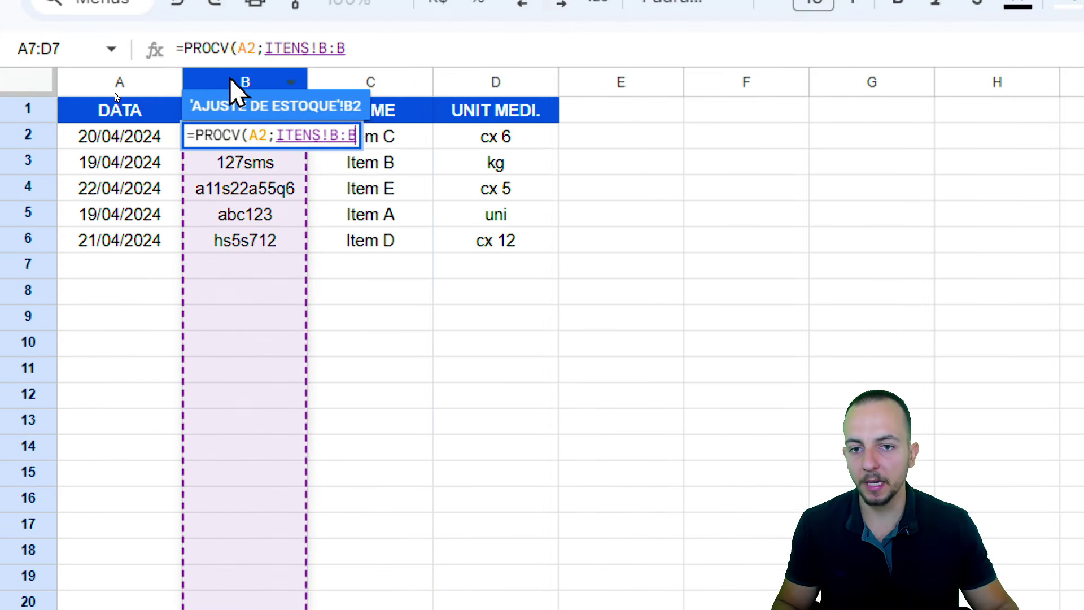
{"action": "left_click_drag", "start_coordinate": [229, 90], "coordinate": [338, 90]}
{"action": "type", "text": ";"}
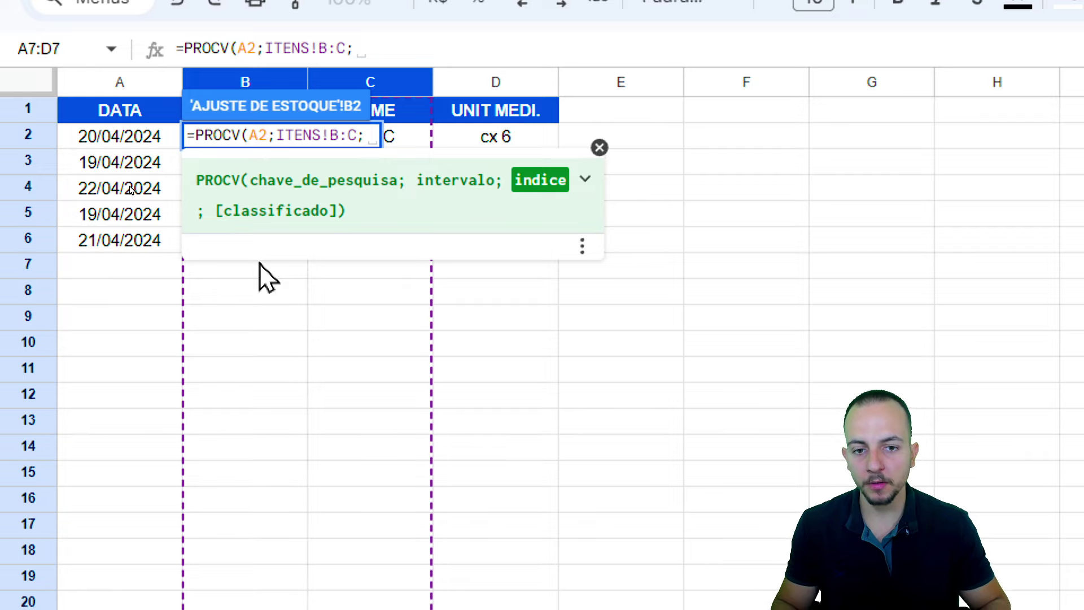
{"action": "type", "text": "2"}
{"action": "type", "text": ";0"}
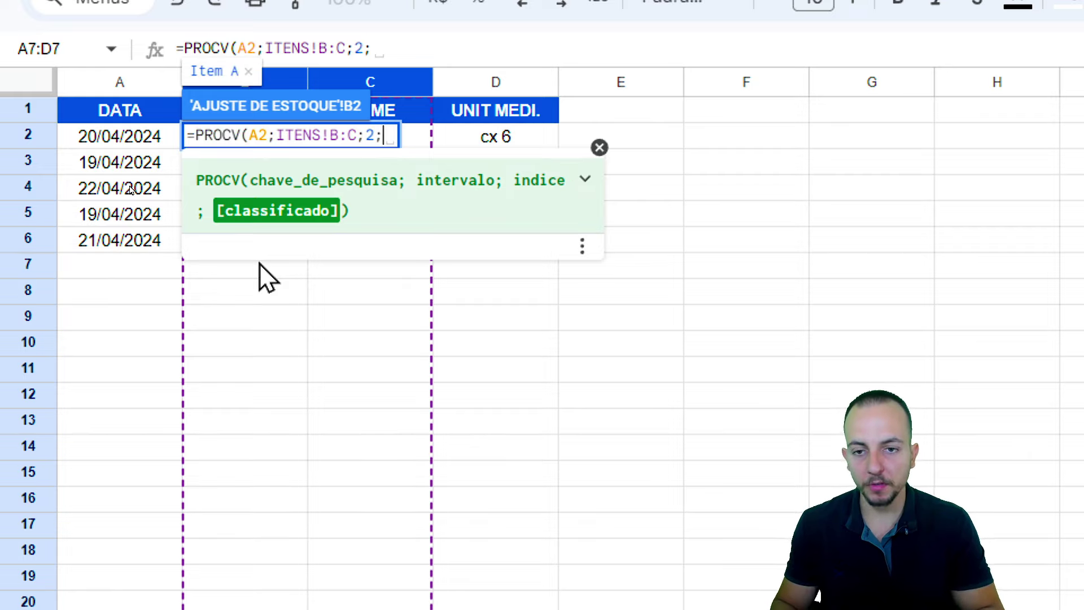
{"action": "type", "text": ")"}
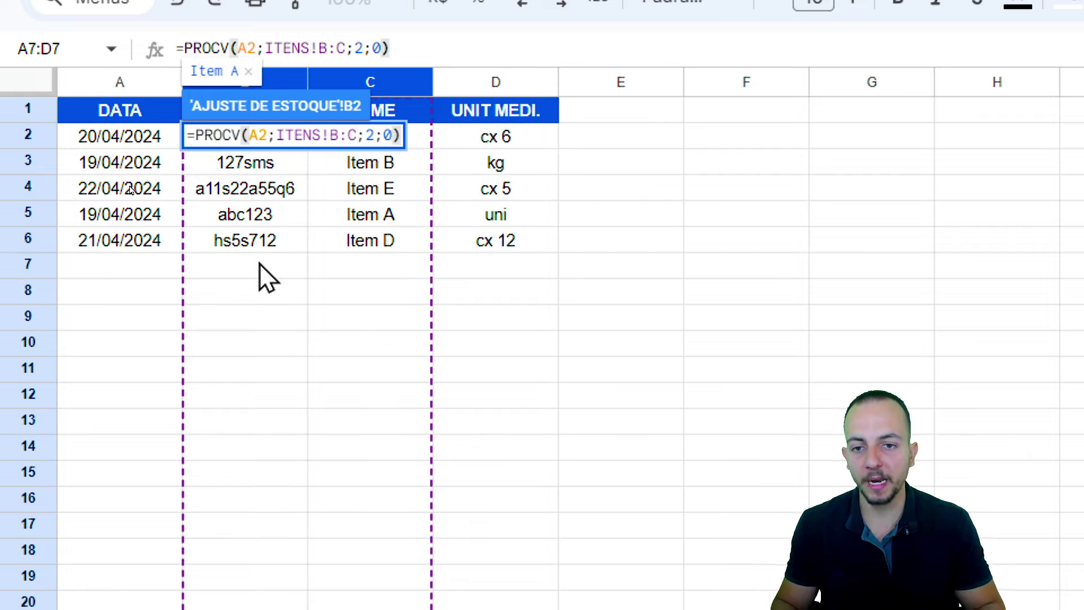
{"action": "key", "text": "Return"}
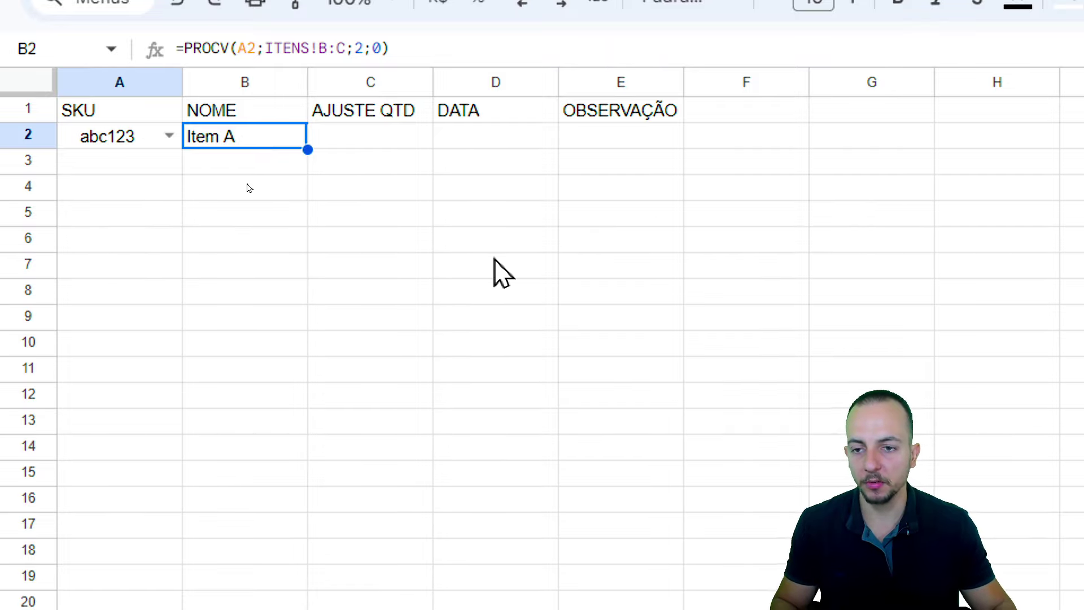
Fill the lookup down column B, leaving #N/A on rows without a SKU
{"action": "key", "text": "ctrl+shift+Down"}
{"action": "key", "text": "ctrl+d"}
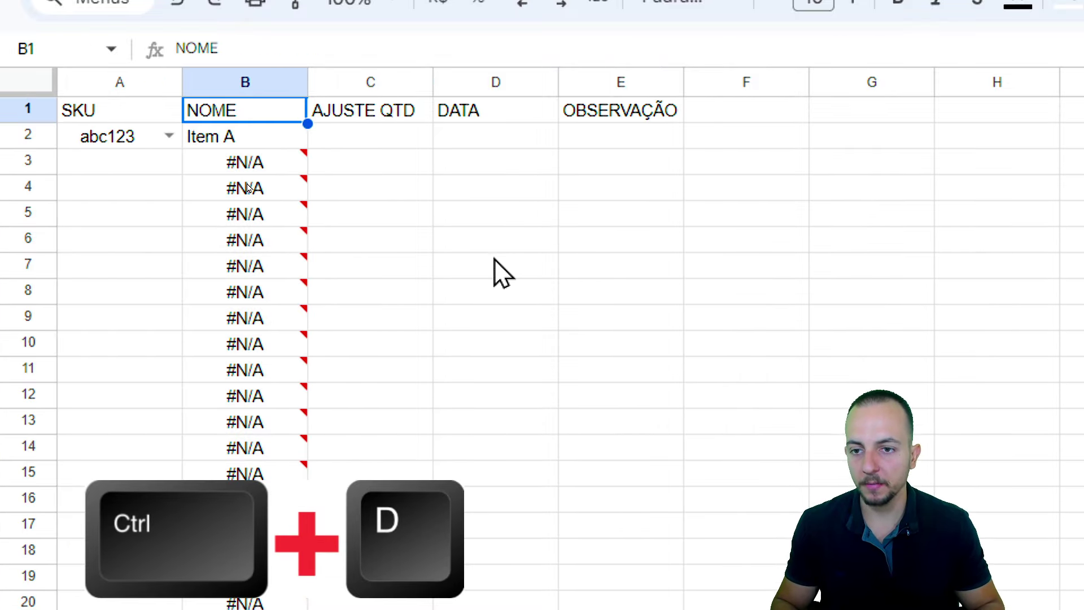
{"action": "left_click_drag", "start_coordinate": [265, 164], "coordinate": [269, 265]}
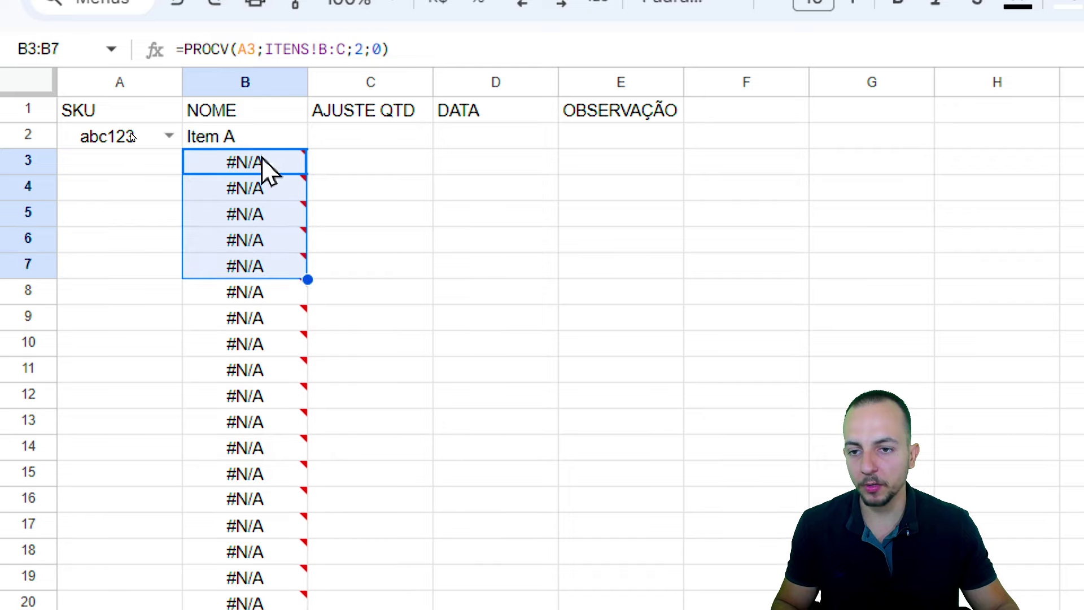
{"action": "double_click", "coordinate": [252, 140]}
Wrap B2's PROCV lookup in SEERRO to suppress #N/A errors
{"action": "left_click", "coordinate": [194, 135]}
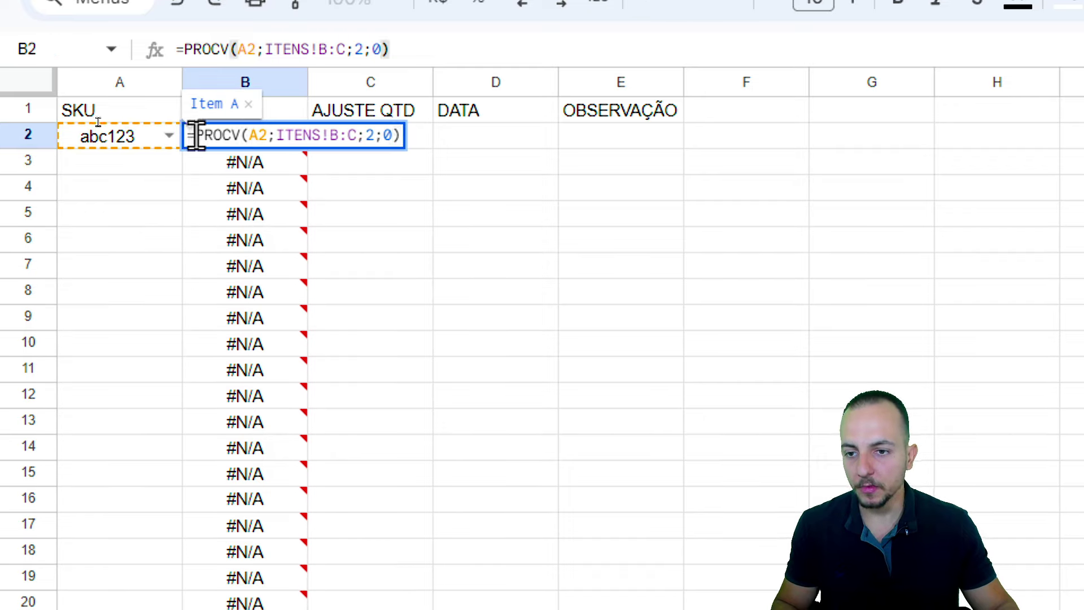
{"action": "type", "text": "SEE"}
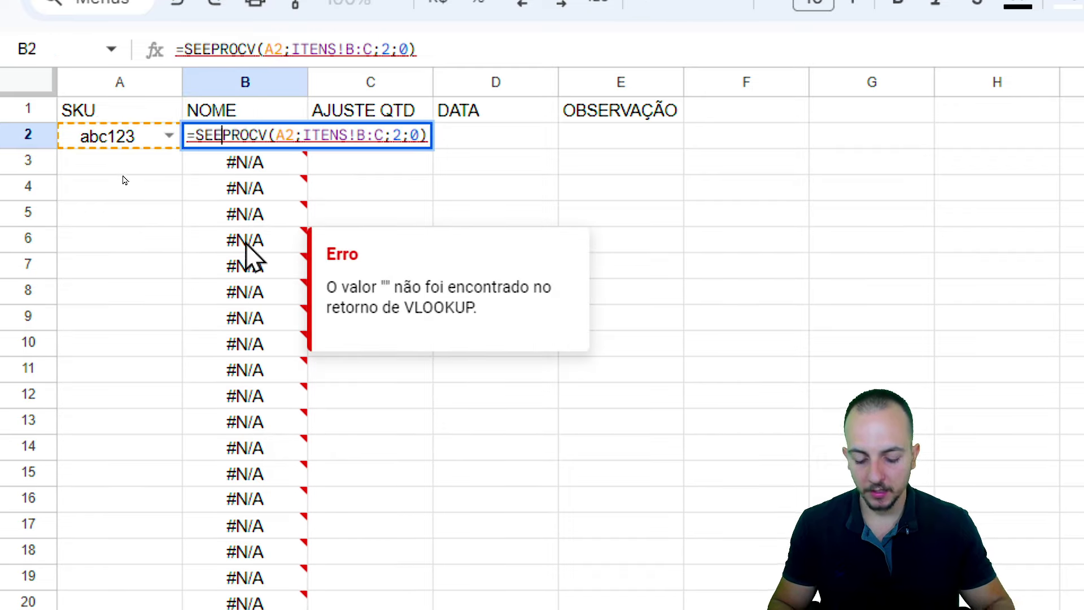
{"action": "type", "text": "RRO("}
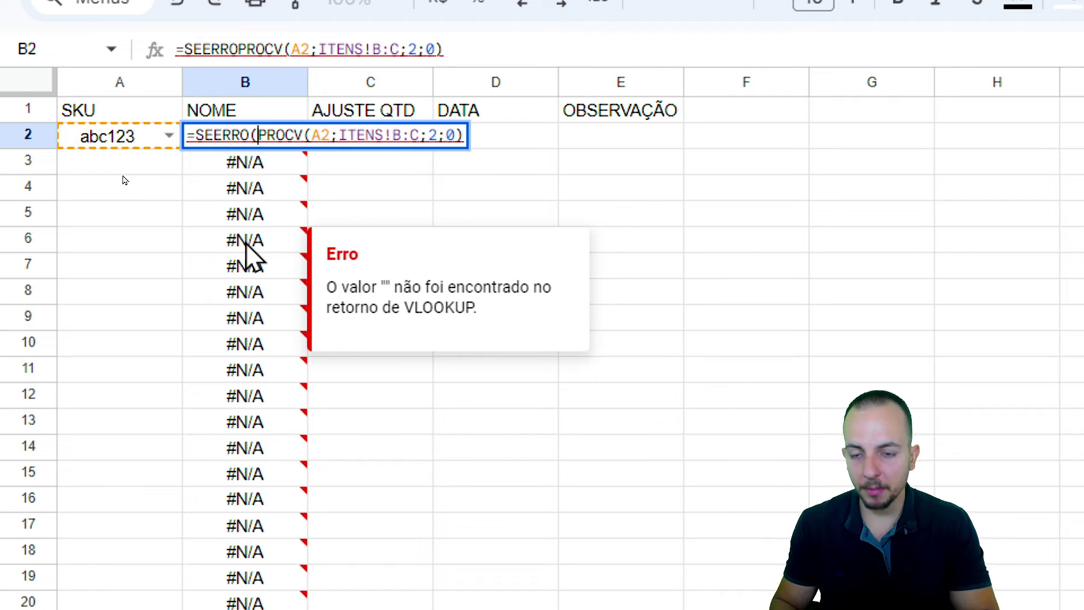
{"action": "left_click", "coordinate": [458, 135]}
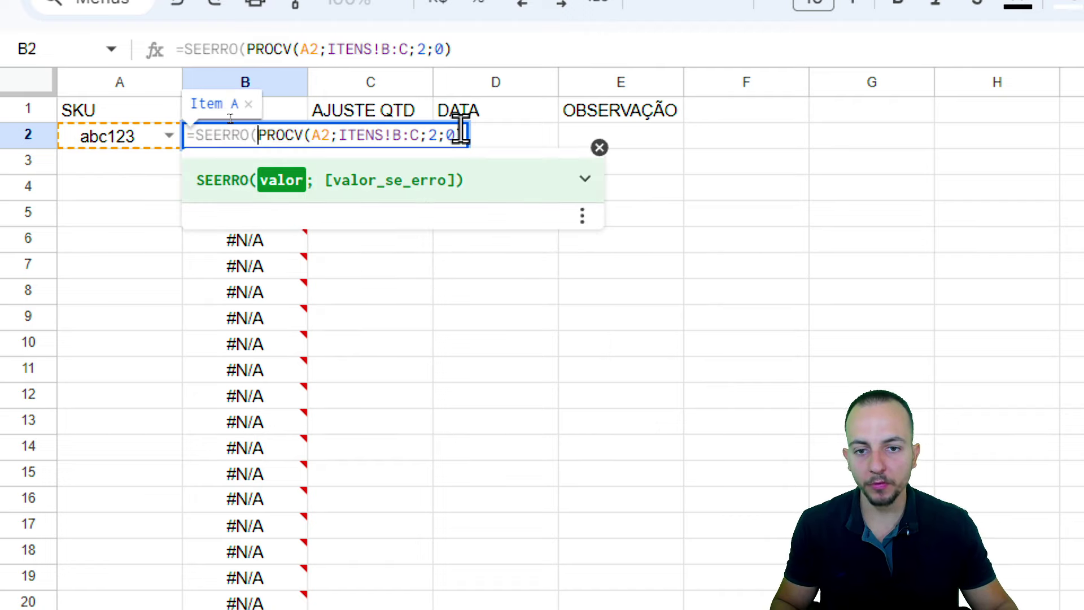
{"action": "type", "text": ";0"}
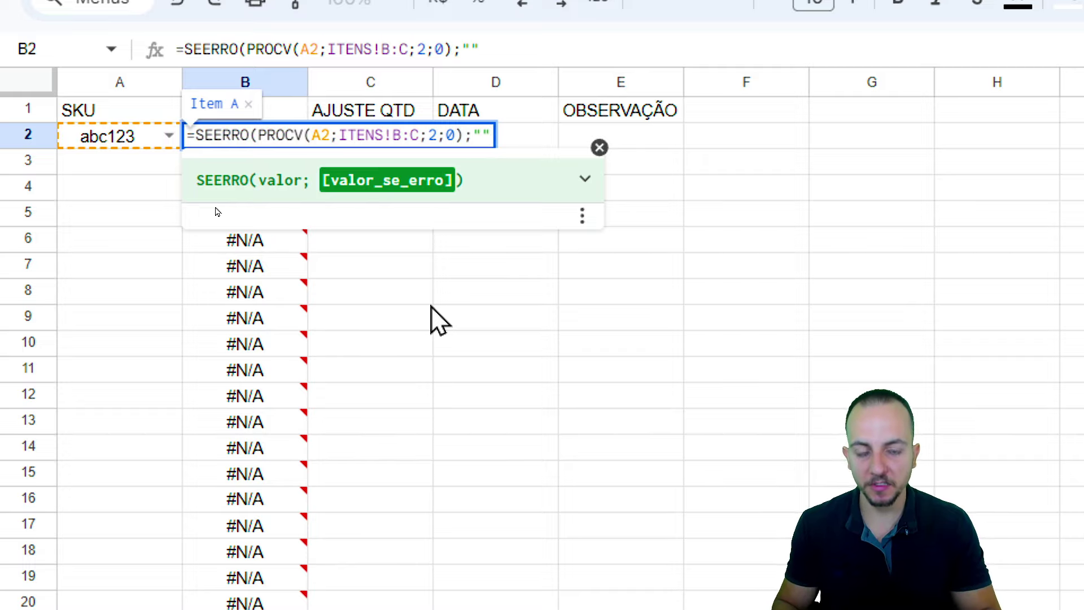
{"action": "type", "text": ")"}
{"action": "key", "text": "Return"}
Fill the SEERRO lookup from B2 down to the bottom of column B
{"action": "key", "text": "Up"}
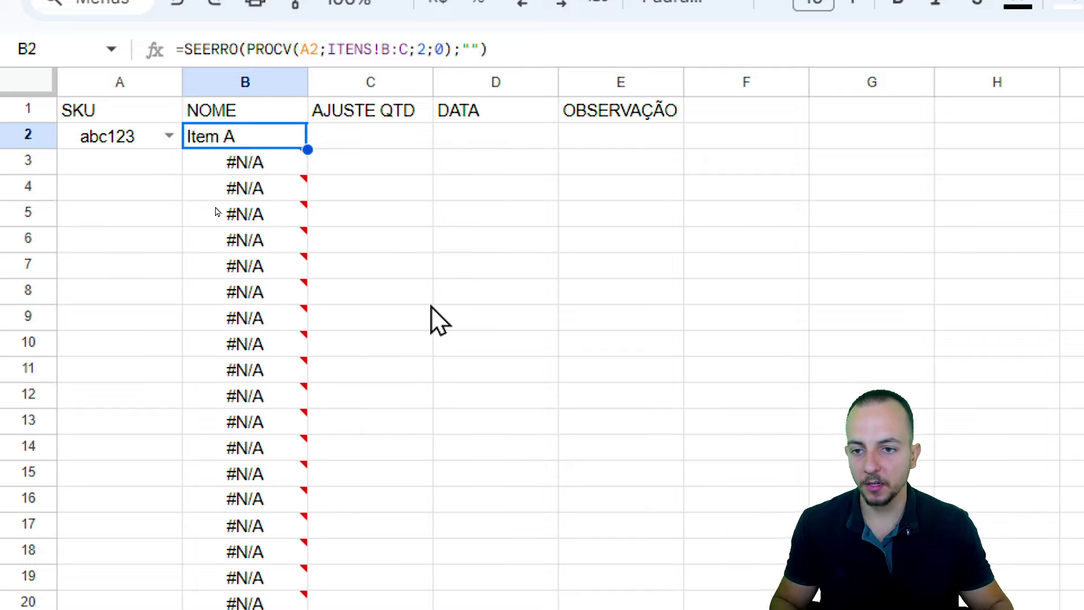
{"action": "key", "text": "ctrl+shift+Down"}
{"action": "key", "text": "ctrl+d"}
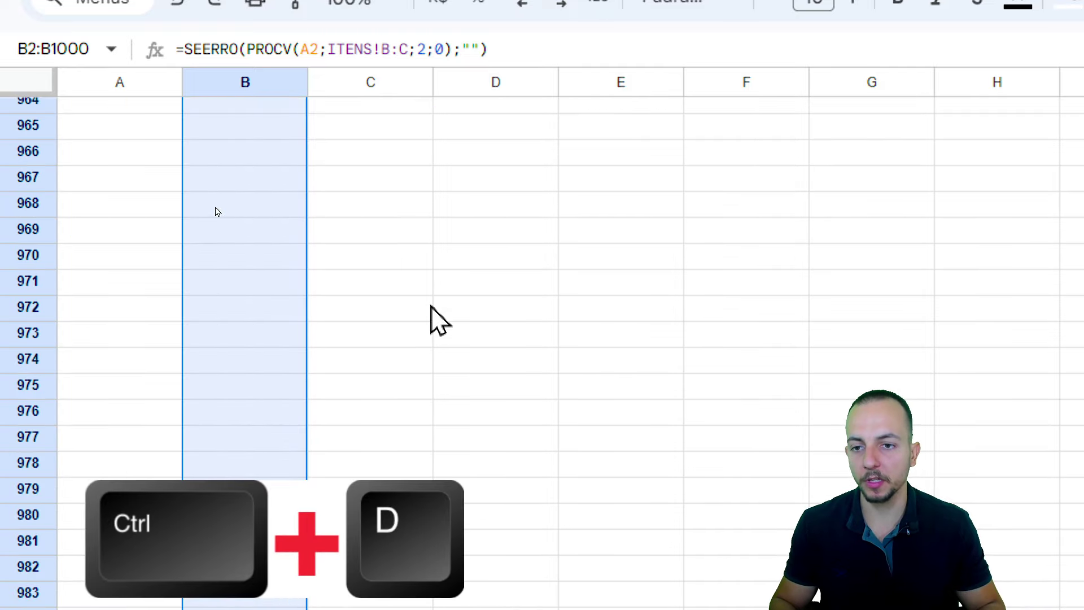
{"action": "key", "text": "ctrl+Up"}
{"action": "key", "text": "Down"}
{"action": "key", "text": "Right"}
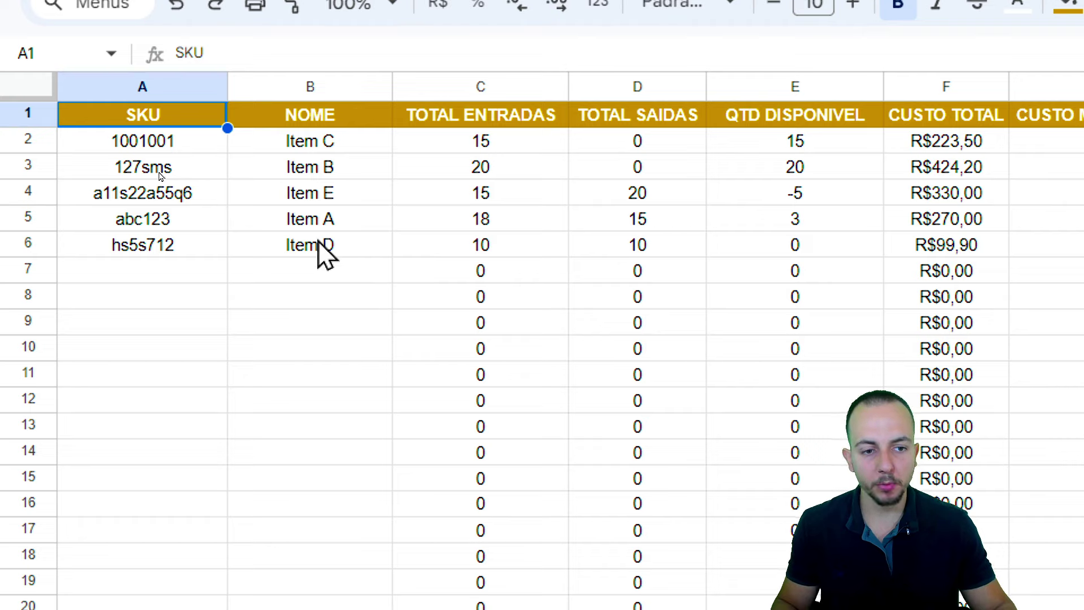
{"action": "left_click_drag", "start_coordinate": [174, 226], "coordinate": [282, 222]}
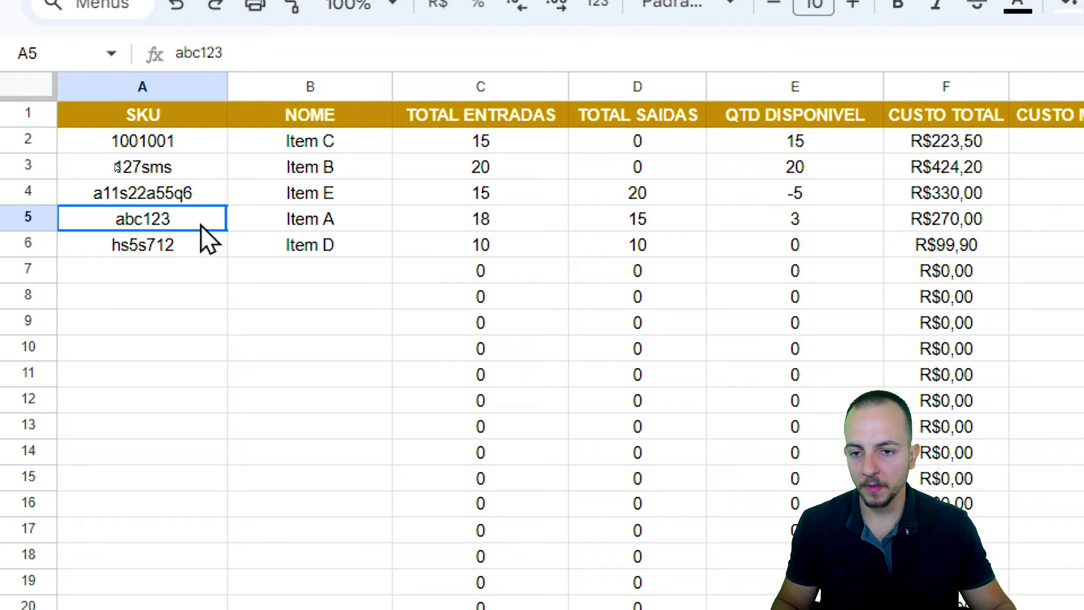
{"action": "left_click_drag", "start_coordinate": [206, 222], "coordinate": [807, 223]}
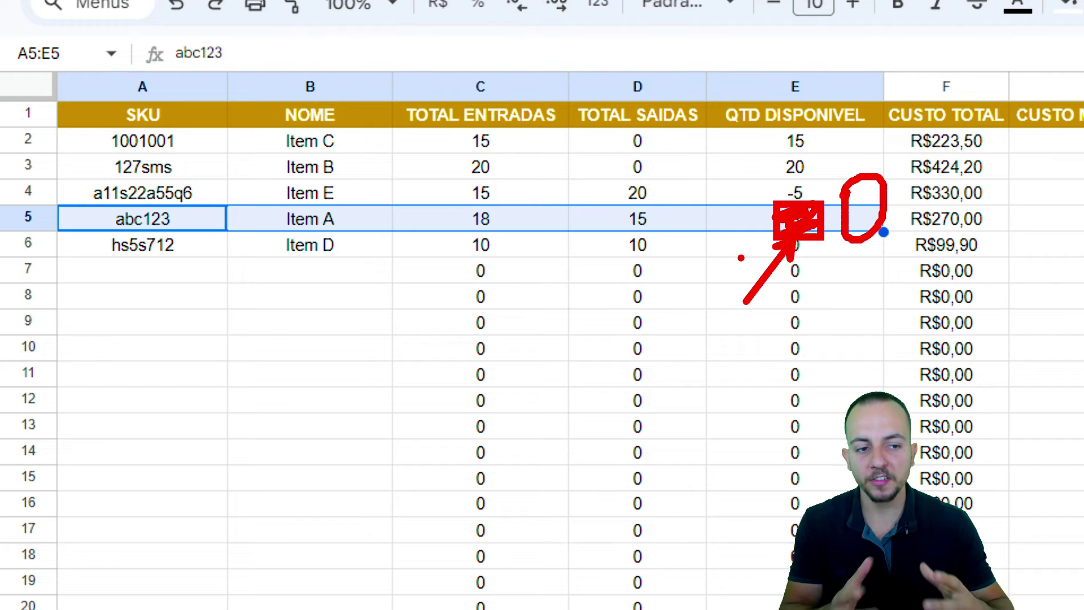
{"action": "left_click_drag", "start_coordinate": [369, 201], "coordinate": [320, 192]}
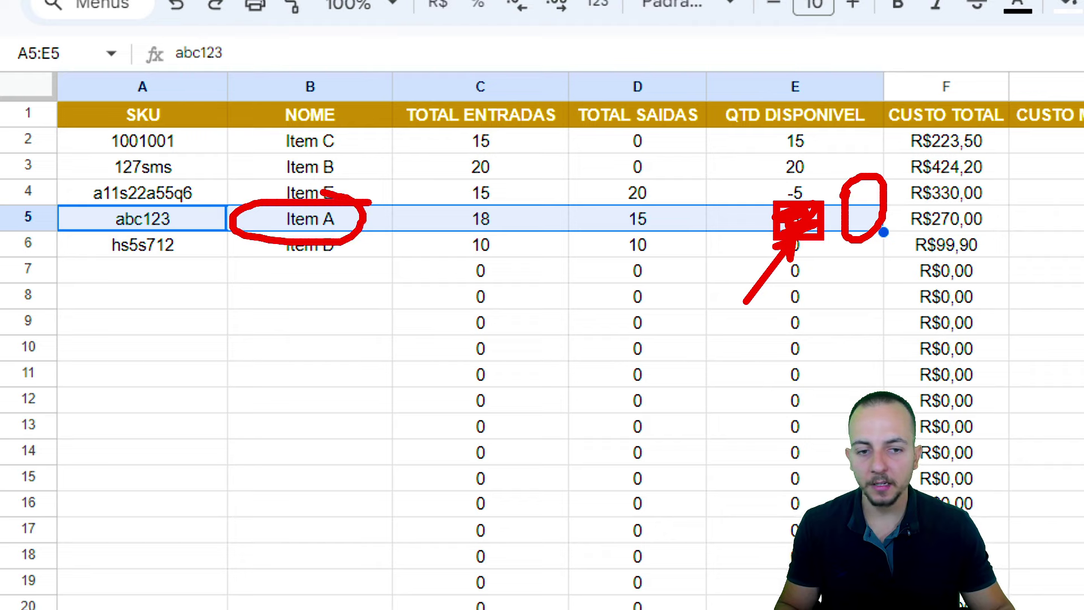
{"action": "key", "text": "Escape"}
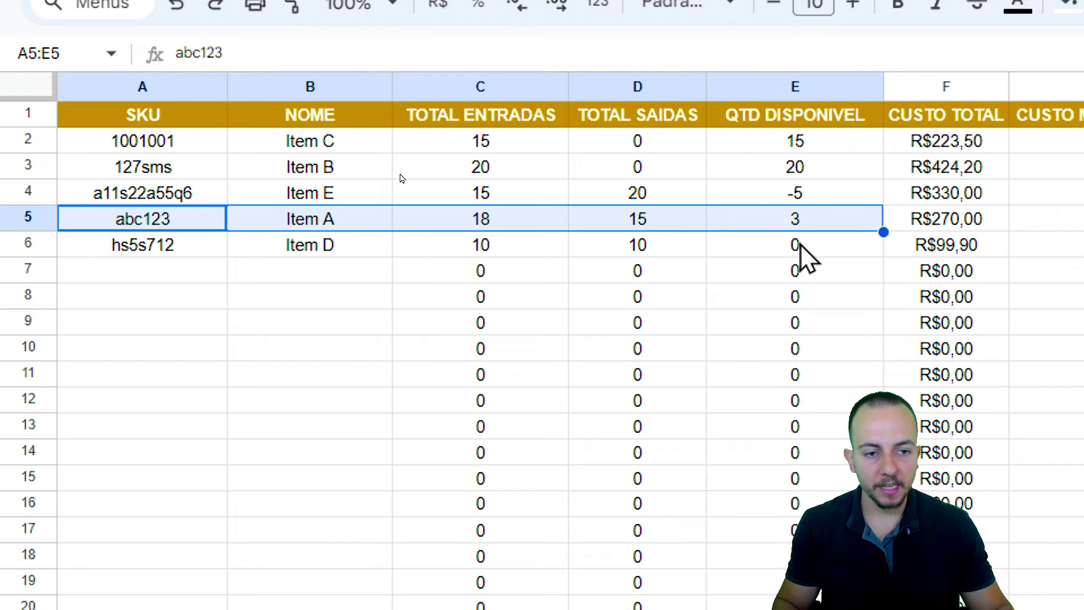
{"action": "left_click_drag", "start_coordinate": [781, 191], "coordinate": [822, 237]}
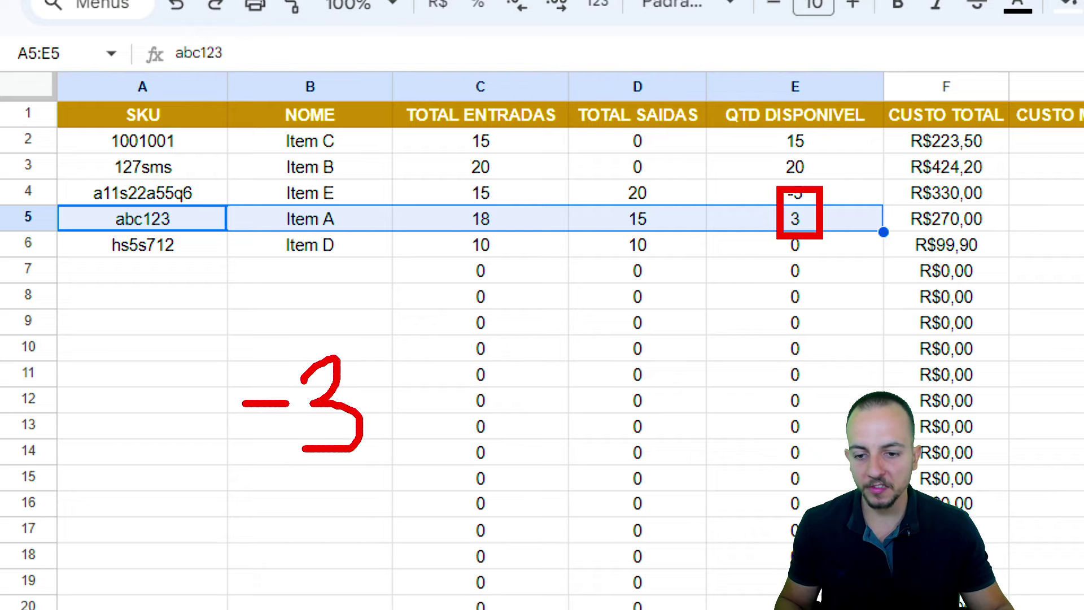
{"action": "left_click_drag", "start_coordinate": [802, 179], "coordinate": [710, 214]}
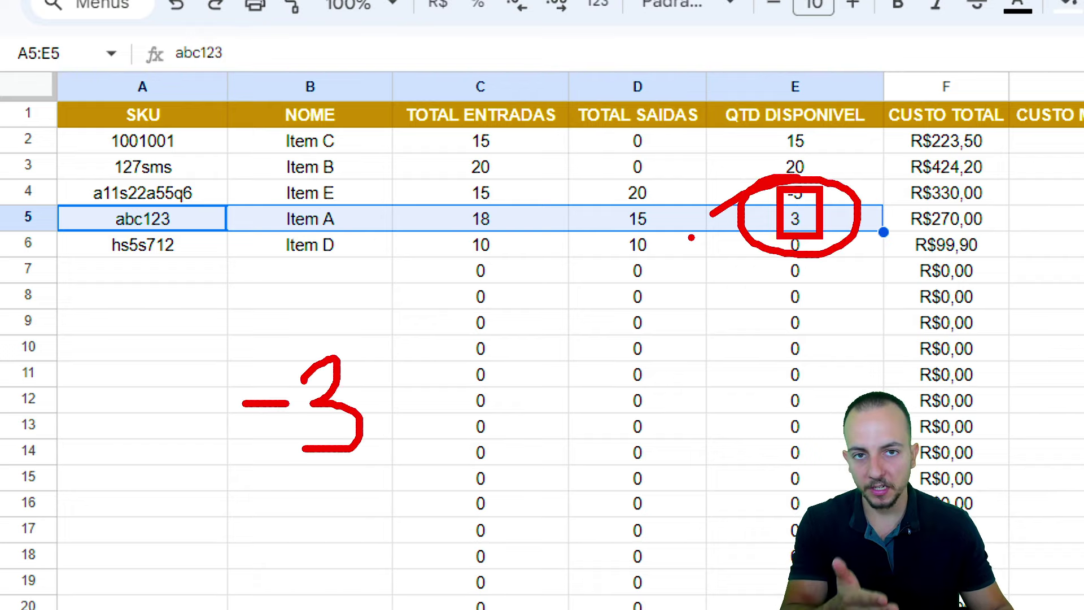
{"action": "scroll", "coordinate": [624, 552], "scroll_direction": "down", "scroll_amount": 5}
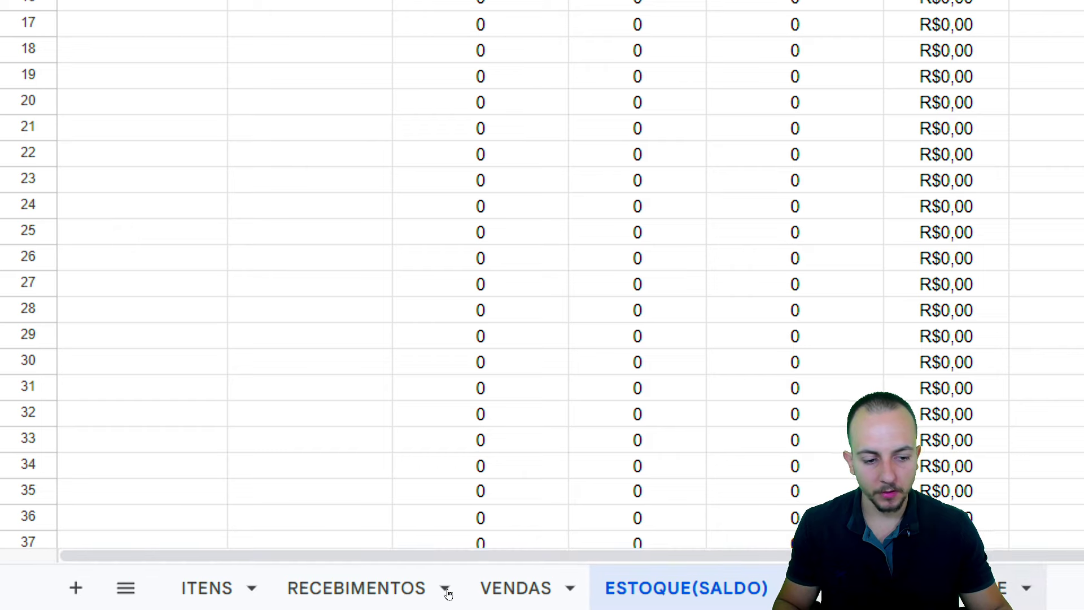
Enter an adjustment quantity of -3 in C2 for Item A
{"action": "left_click", "coordinate": [231, 164]}
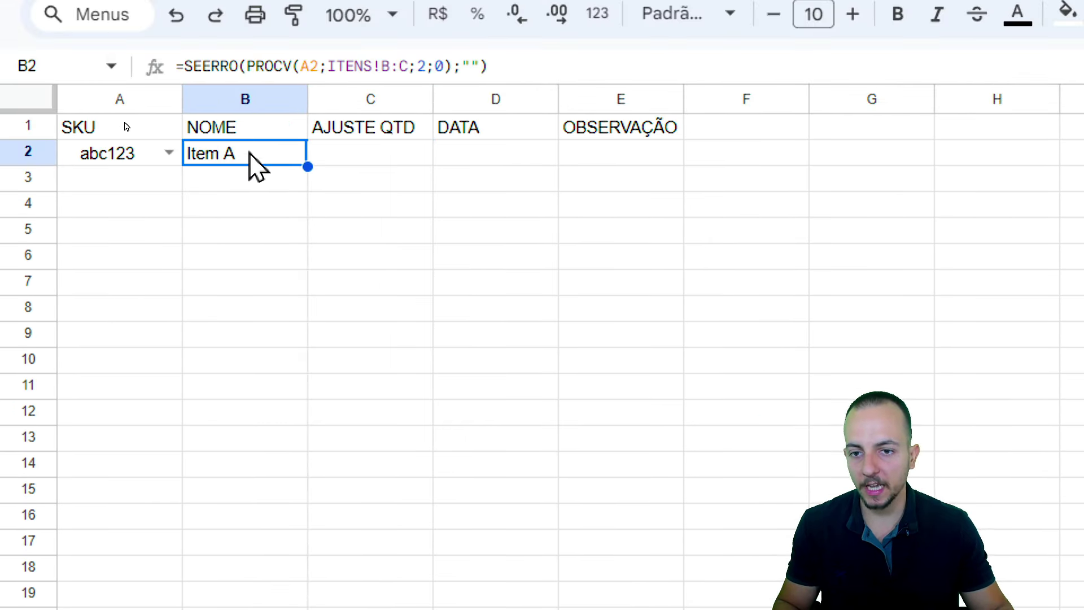
{"action": "left_click", "coordinate": [406, 148]}
{"action": "type", "text": "-"}
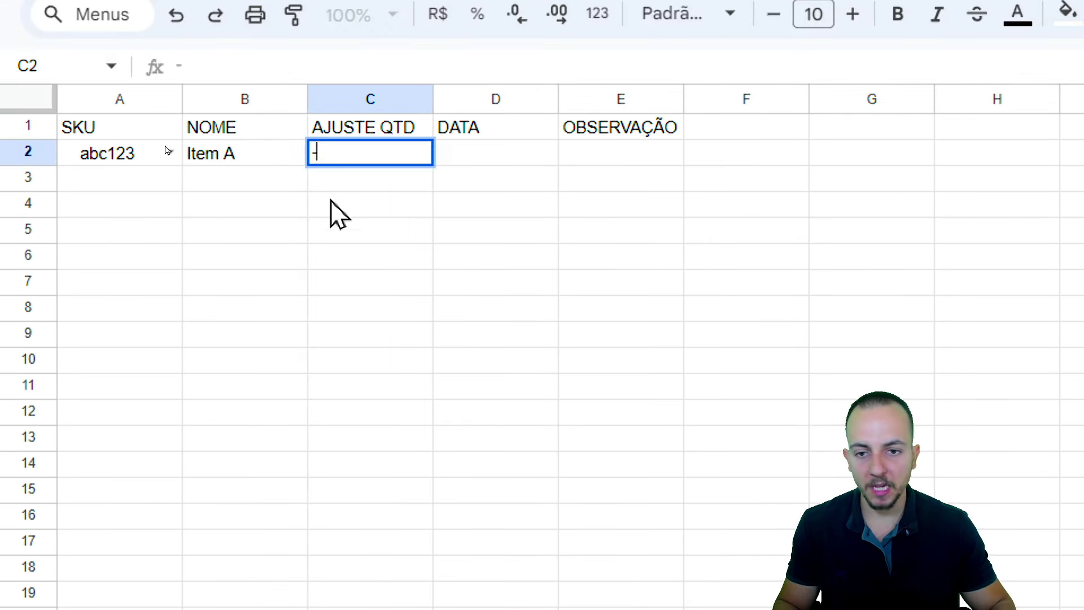
{"action": "type", "text": "3"}
{"action": "key", "text": "Return"}
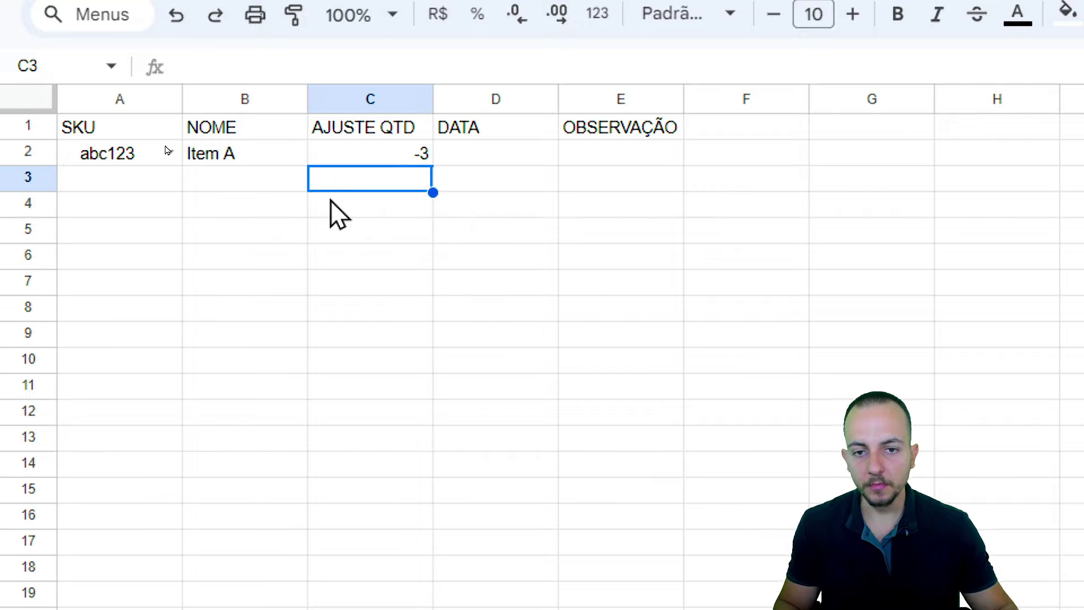
Give D2 the RECEBIMENTOS date picker and set it to 19/04/2024
{"action": "left_click", "coordinate": [519, 155]}
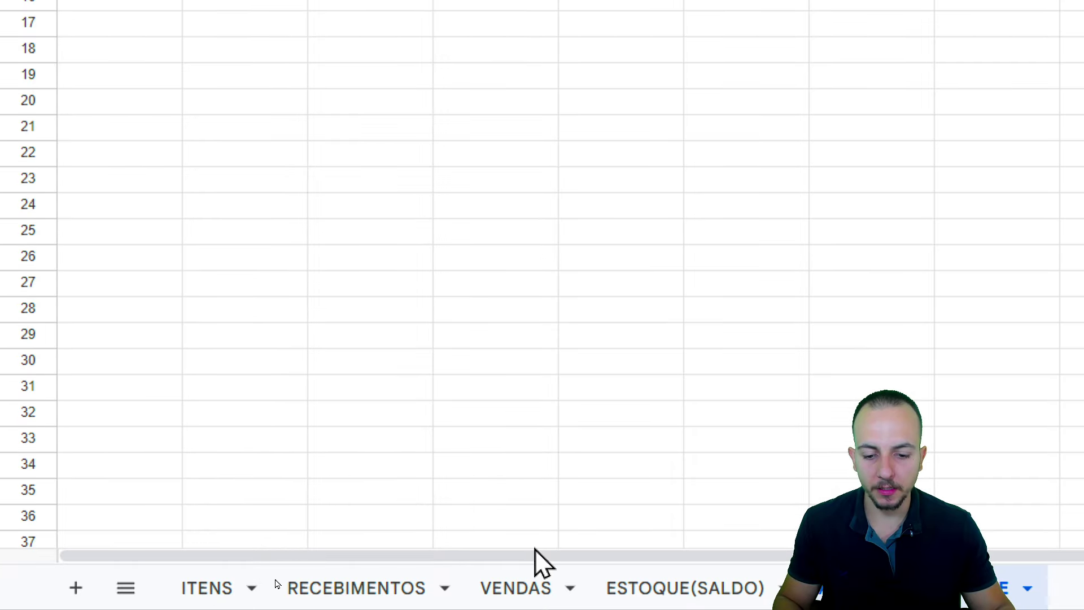
{"action": "left_click", "coordinate": [310, 590]}
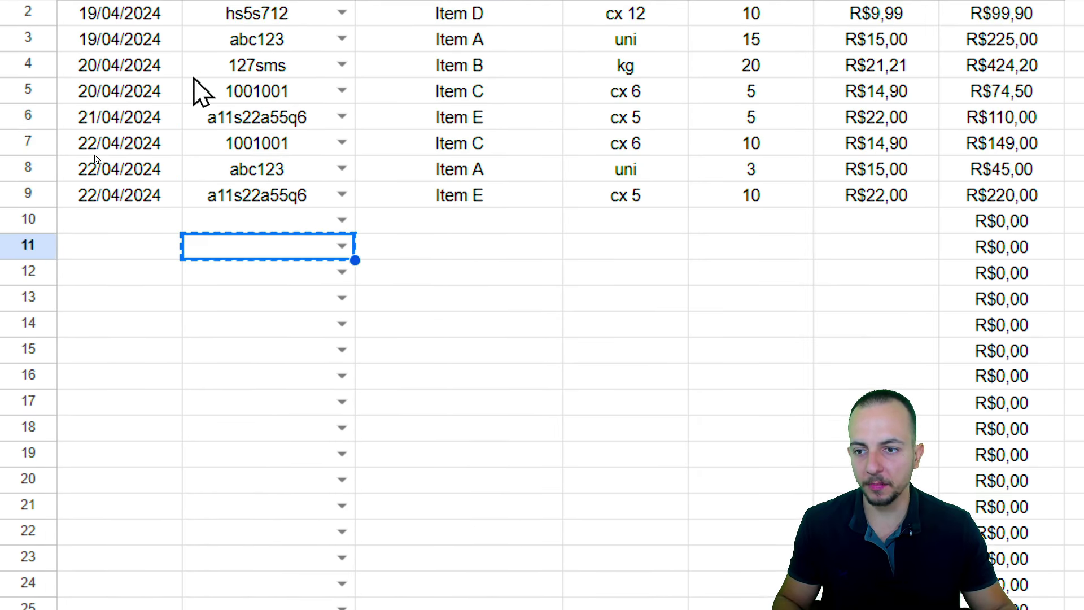
{"action": "left_click", "coordinate": [150, 333]}
{"action": "double_click", "coordinate": [121, 329]}
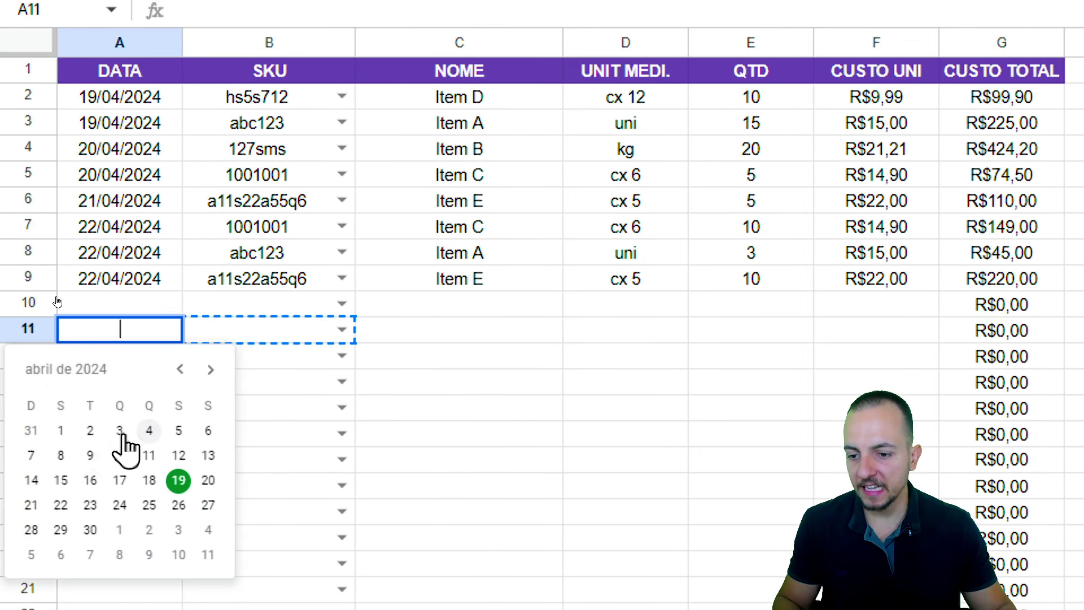
{"action": "key", "text": "Escape"}
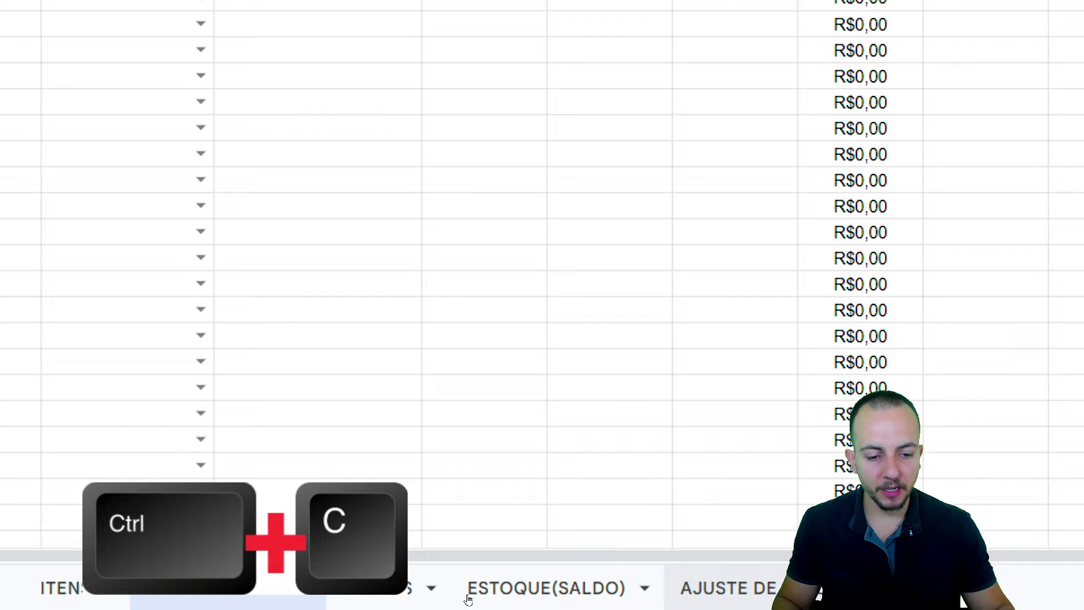
{"action": "left_click", "coordinate": [728, 596]}
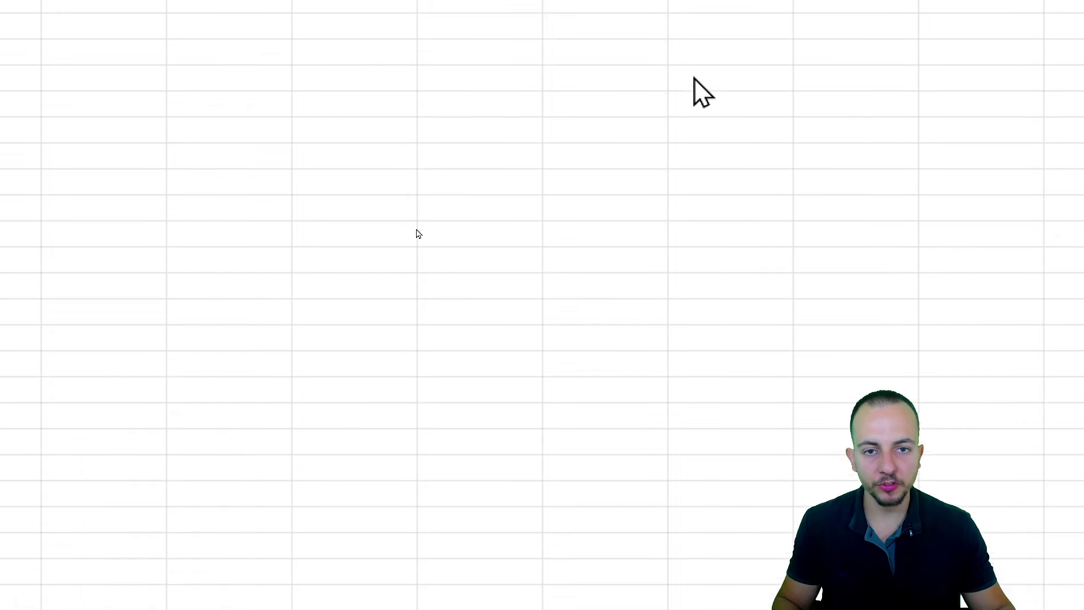
{"action": "key", "text": "ctrl+v"}
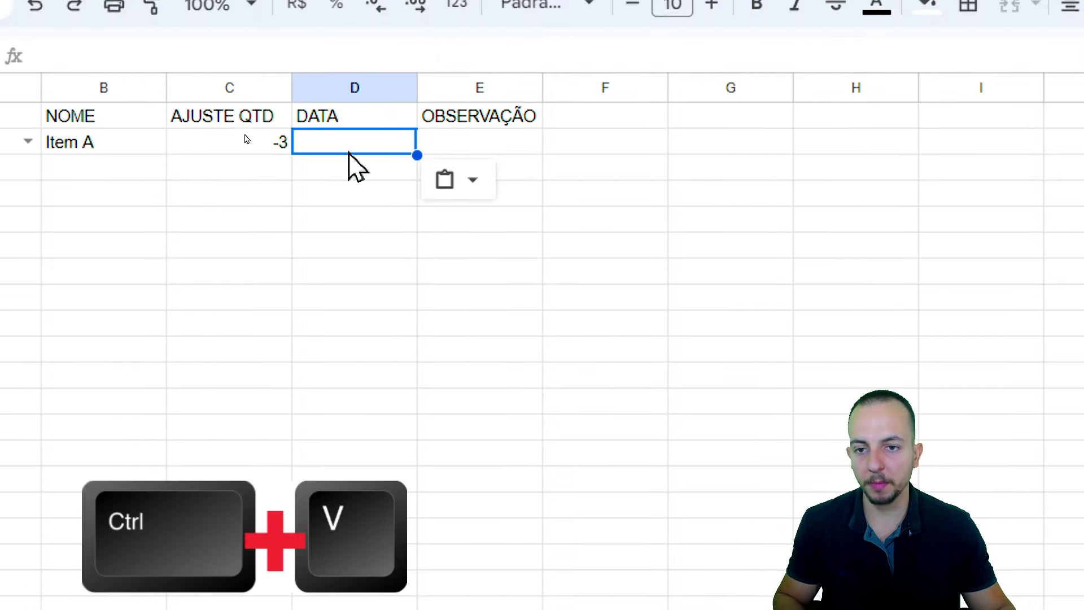
{"action": "double_click", "coordinate": [355, 142]}
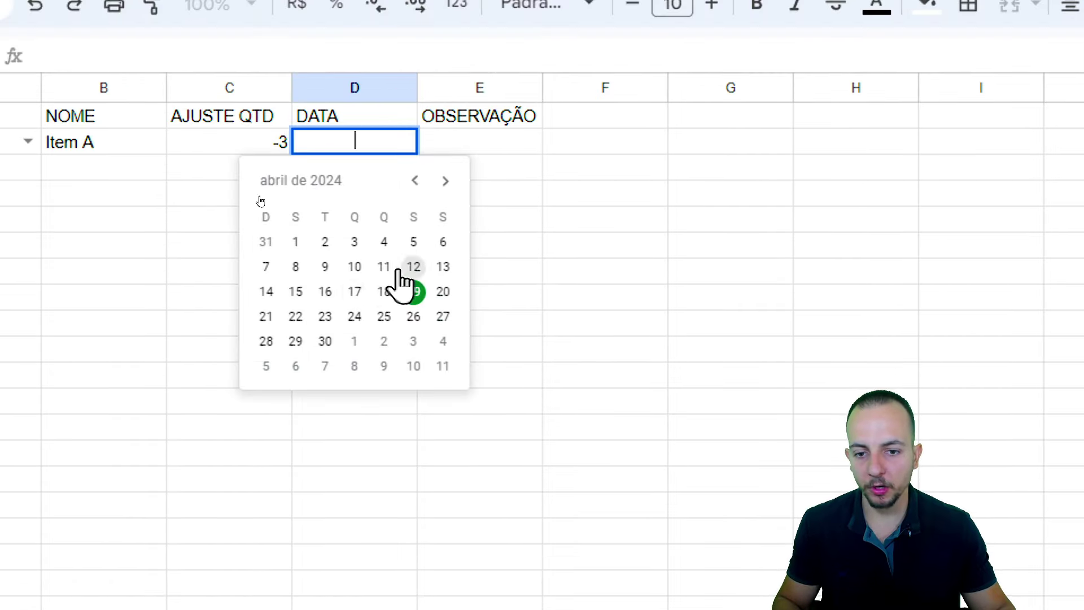
{"action": "left_click", "coordinate": [414, 292]}
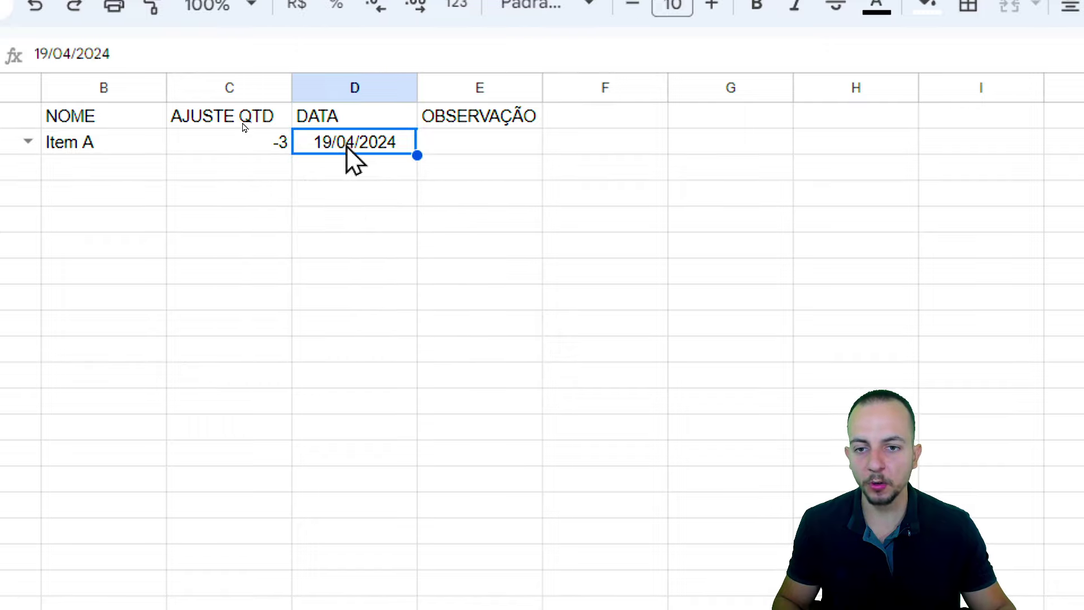
Note 'ITENS COM VALIDADE BAIXA.' in E2, correcting the typo BAIXO
{"action": "left_click", "coordinate": [451, 147]}
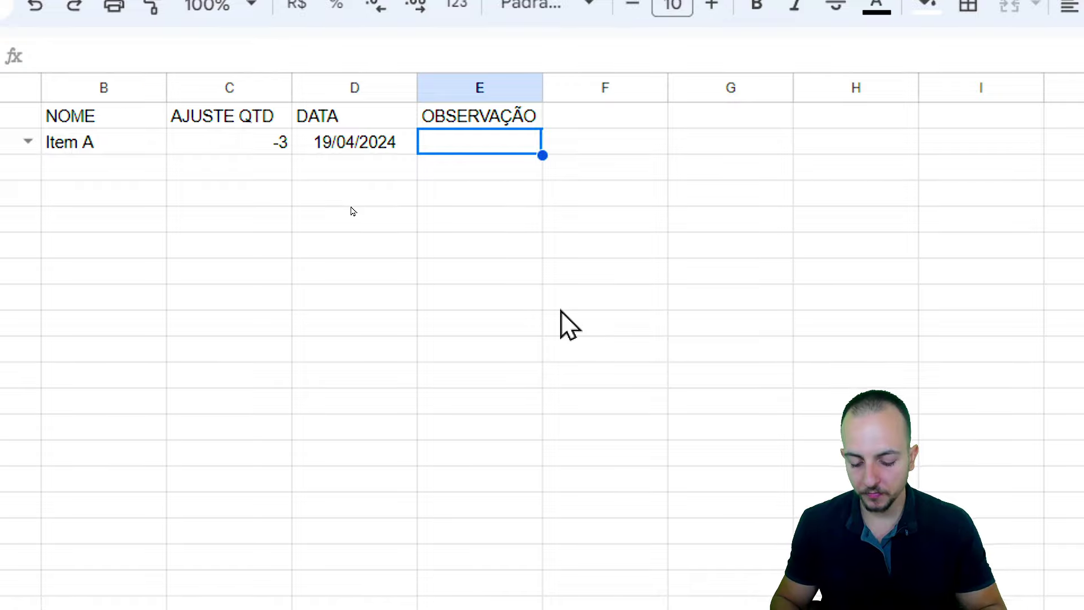
{"action": "type", "text": "ITENS COM VALIDADE"}
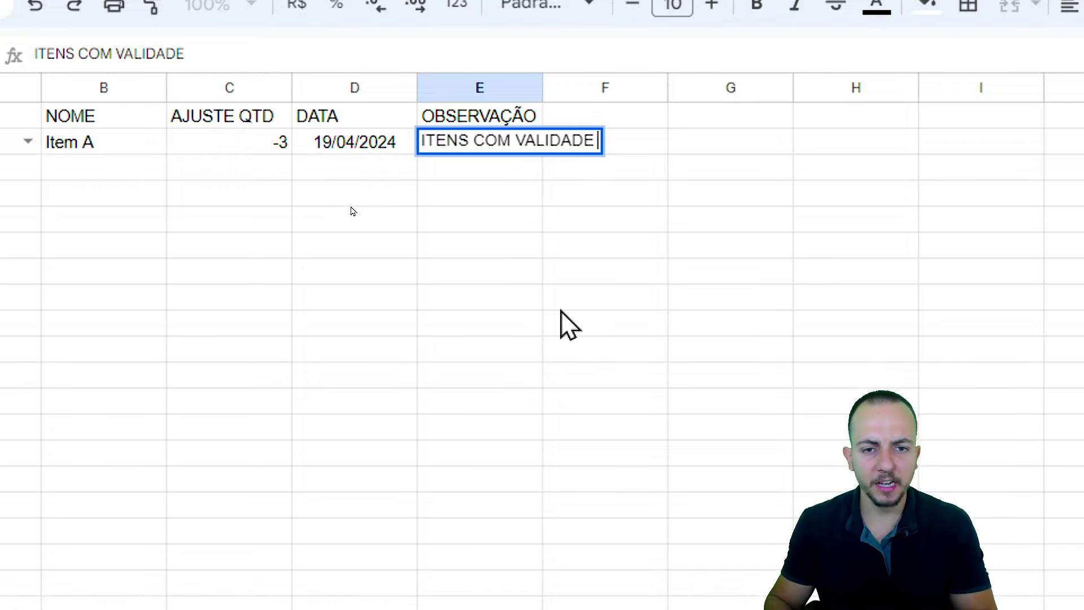
{"action": "type", "text": " BAIXO."}
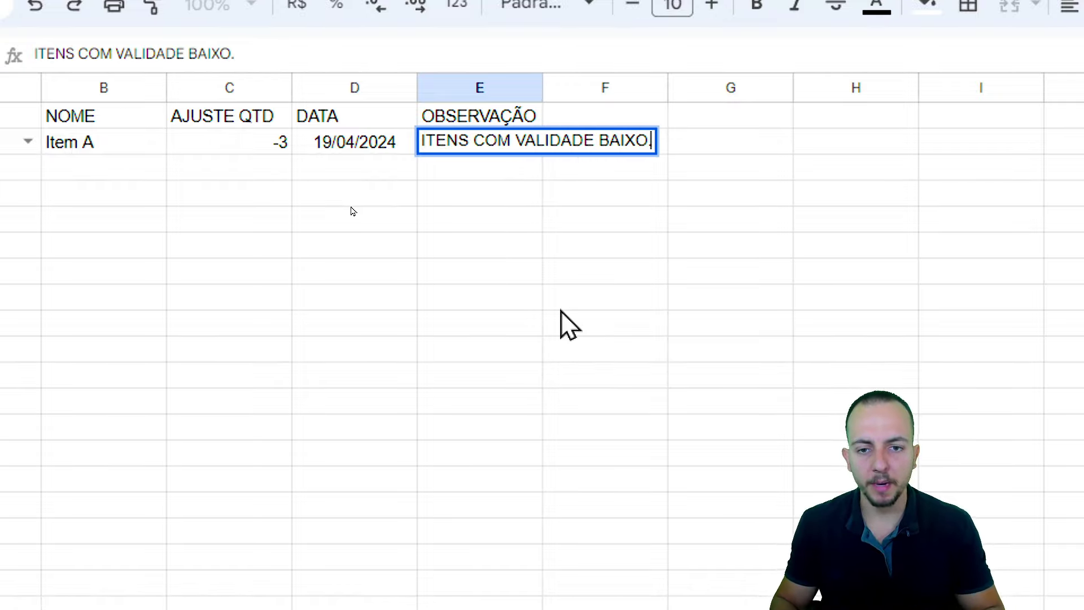
{"action": "key", "text": "Return"}
{"action": "left_click", "coordinate": [502, 141]}
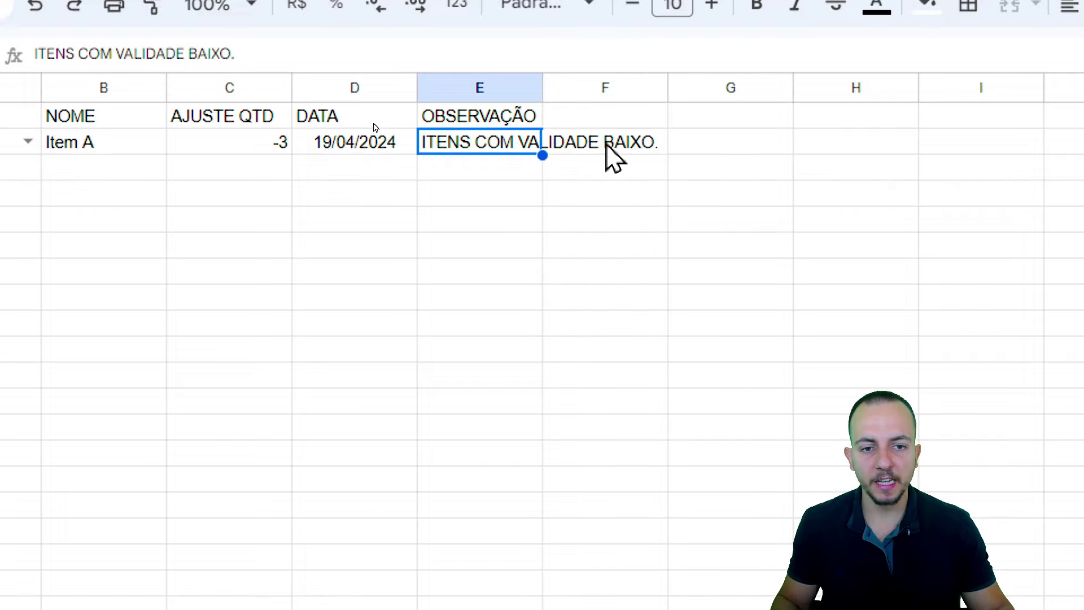
{"action": "key", "text": "F2"}
{"action": "key", "text": "BackSpace"}
{"action": "key", "text": "BackSpace"}
{"action": "type", "text": "A."}
{"action": "key", "text": "Return"}
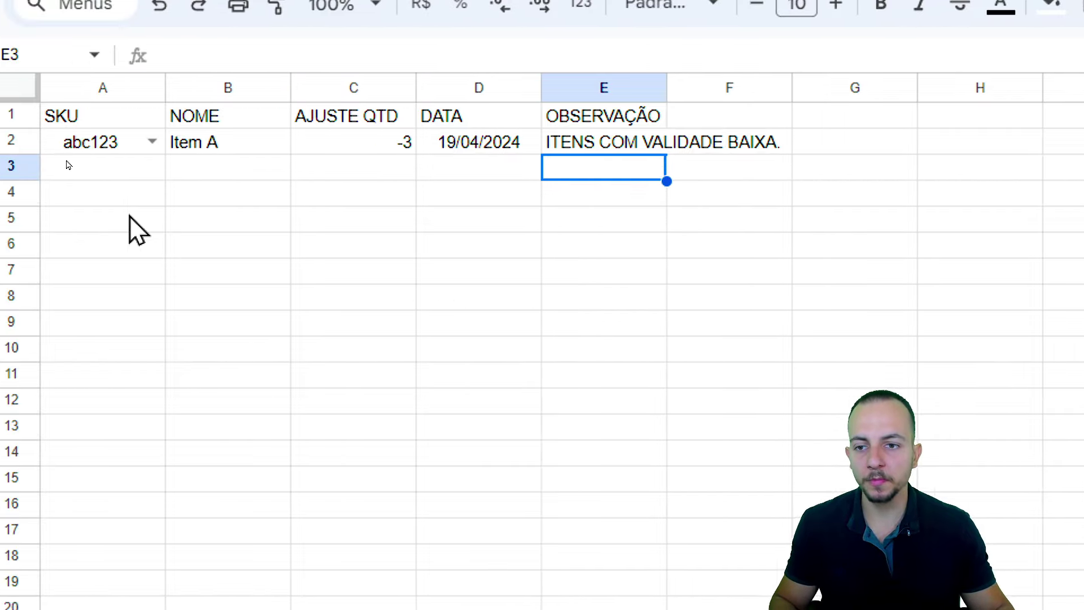
Widen the OBSERVAÇÃO column and center-align columns A to E
{"action": "left_click_drag", "start_coordinate": [314, 120], "coordinate": [629, 138]}
{"action": "key", "text": "ctrl+space"}
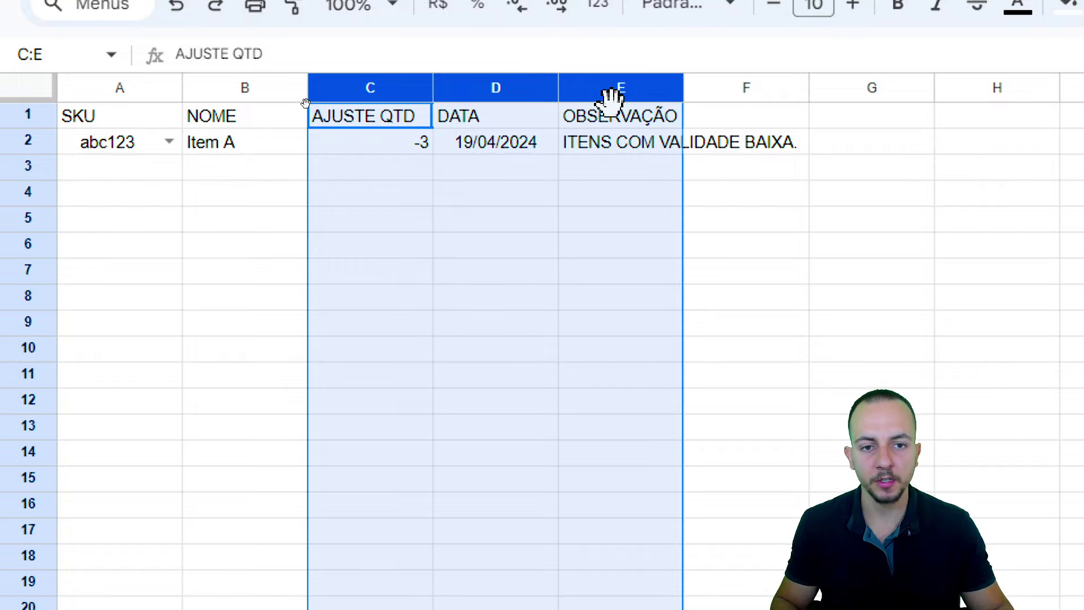
{"action": "left_click", "coordinate": [661, 118]}
{"action": "left_click_drag", "start_coordinate": [684, 85], "coordinate": [991, 84]}
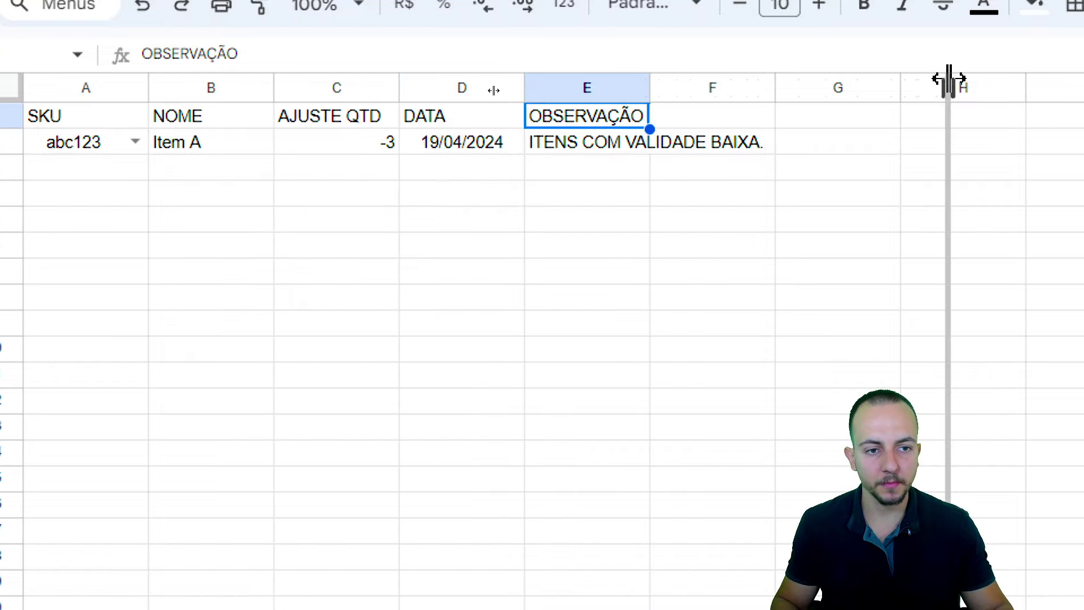
{"action": "mouse_move", "coordinate": [120, 88]}
{"action": "left_mouse_down"}
{"action": "mouse_move", "coordinate": [384, 96]}
{"action": "mouse_move", "coordinate": [684, 177]}
{"action": "left_mouse_up"}
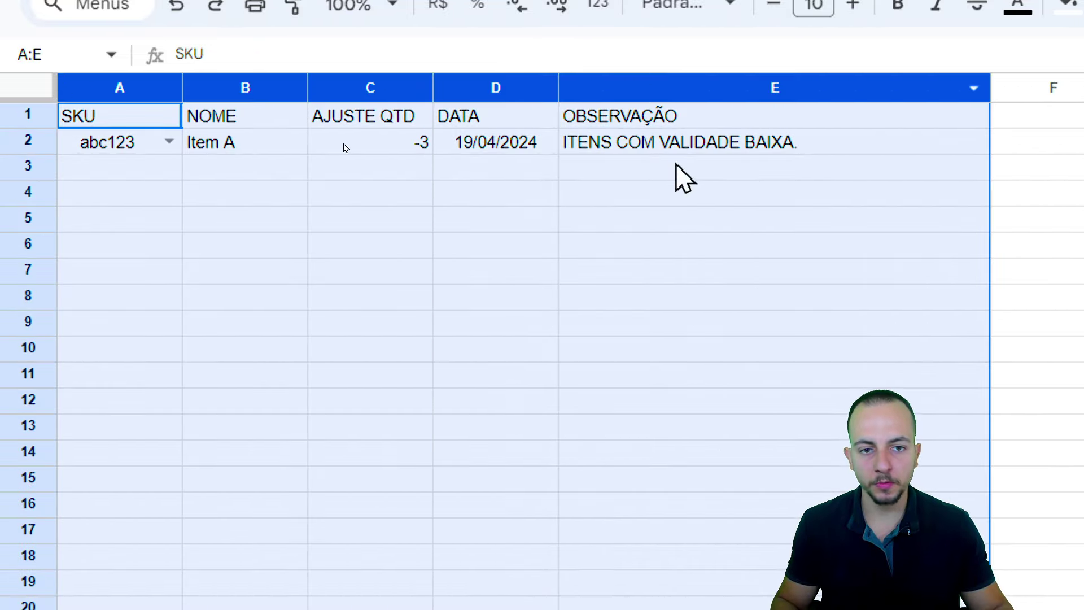
{"action": "left_click", "coordinate": [912, 85]}
{"action": "left_click", "coordinate": [952, 135]}
{"action": "left_click", "coordinate": [955, 84]}
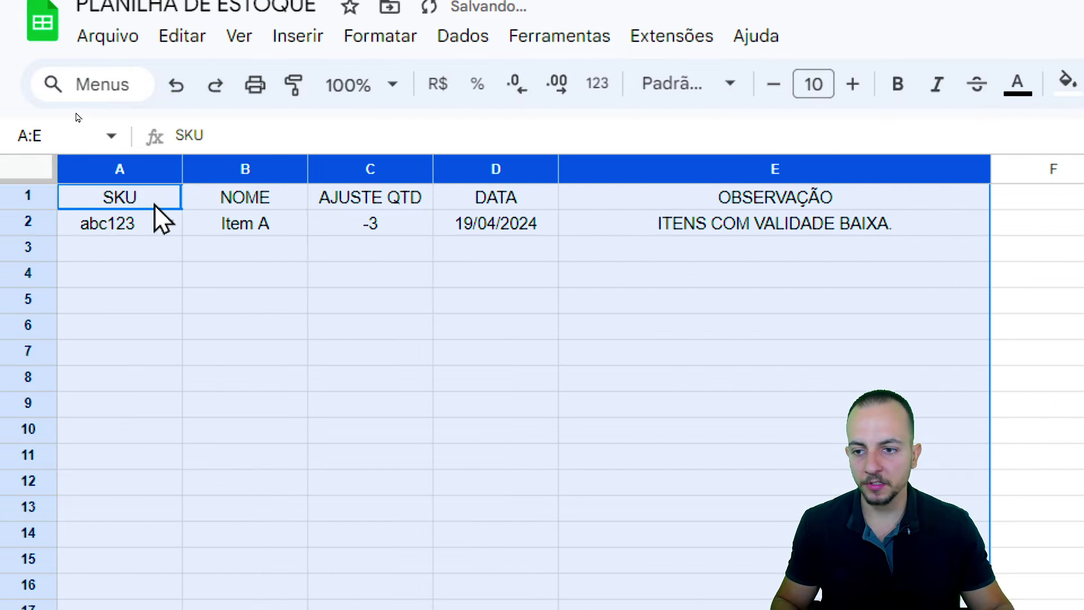
Style header row A1:E1 bold with white text on a dark red fill
{"action": "left_click_drag", "start_coordinate": [156, 205], "coordinate": [753, 204]}
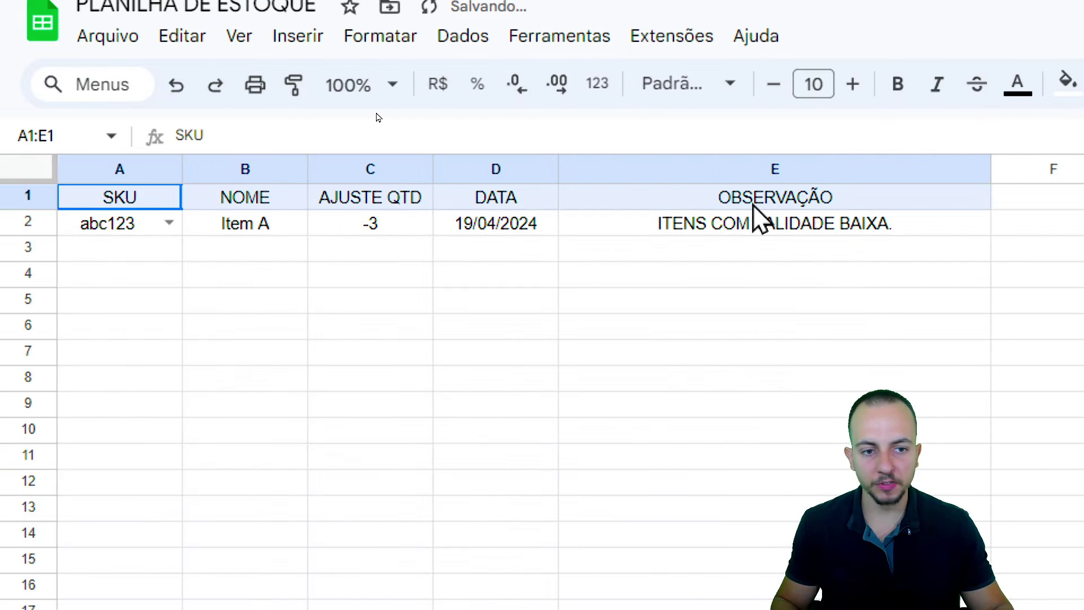
{"action": "left_click", "coordinate": [897, 85]}
{"action": "left_click", "coordinate": [1017, 84]}
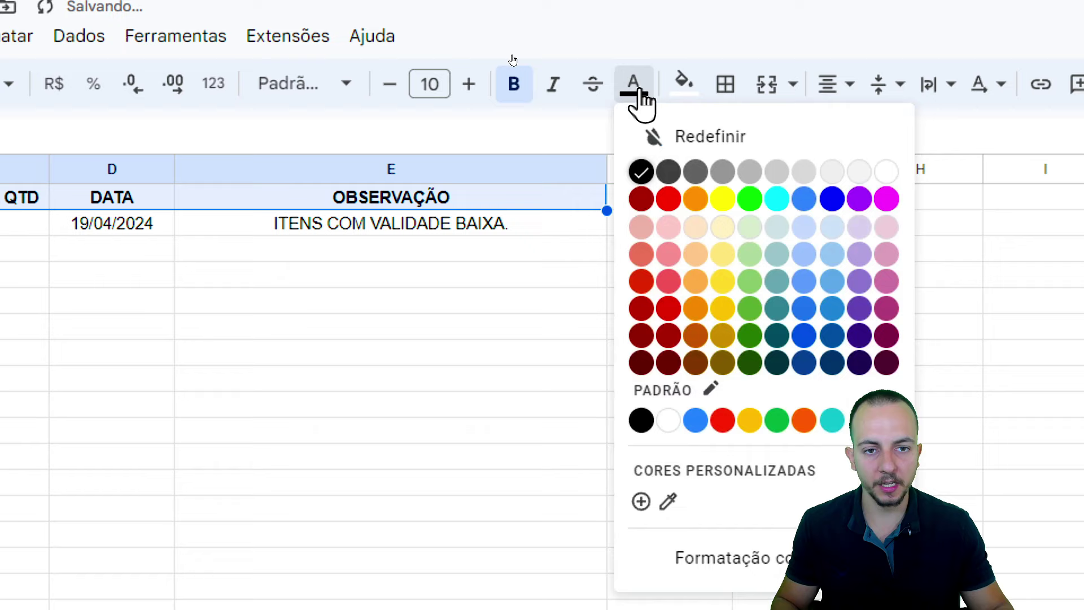
{"action": "left_click", "coordinate": [887, 171]}
{"action": "left_click", "coordinate": [684, 83]}
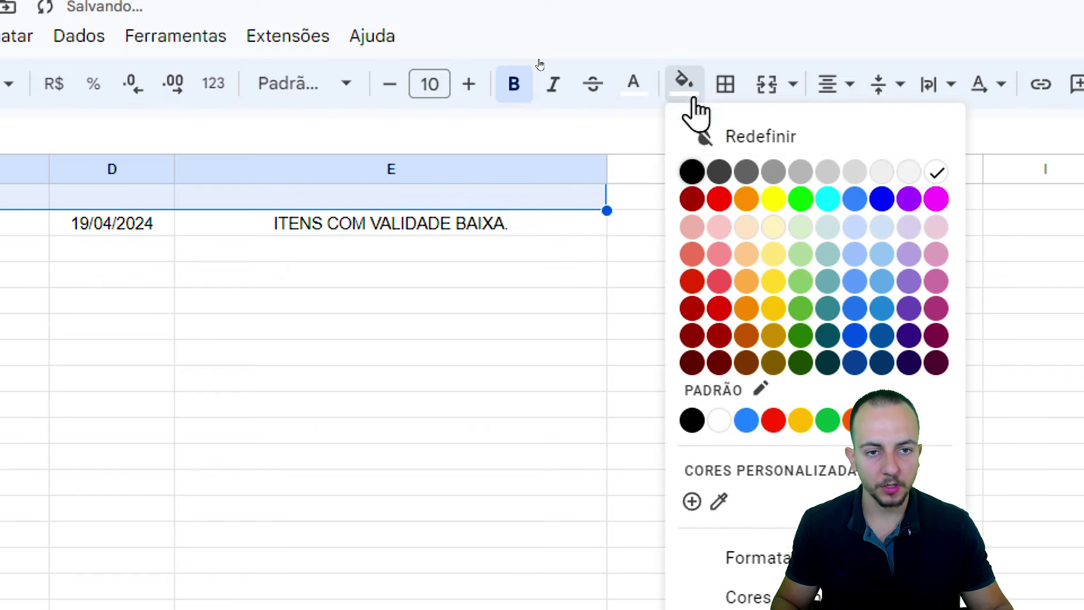
{"action": "left_click", "coordinate": [719, 336]}
{"action": "left_click", "coordinate": [391, 248]}
Review Item A's -3 adjustment and B2 lookup, then go to ESTOQUE(SALDO)
{"action": "left_click", "coordinate": [369, 226]}
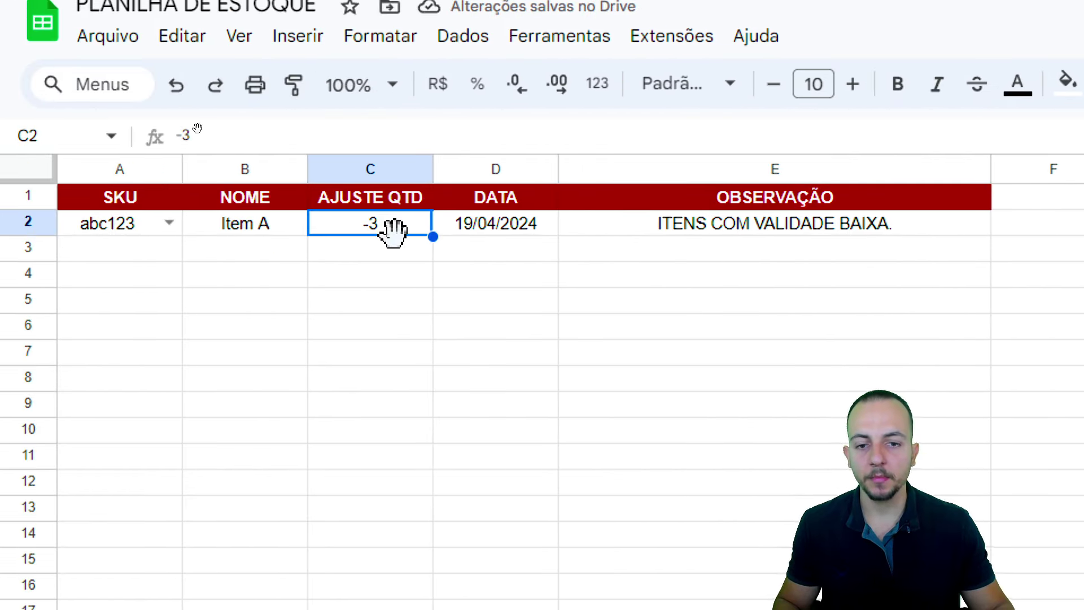
{"action": "left_click", "coordinate": [278, 229]}
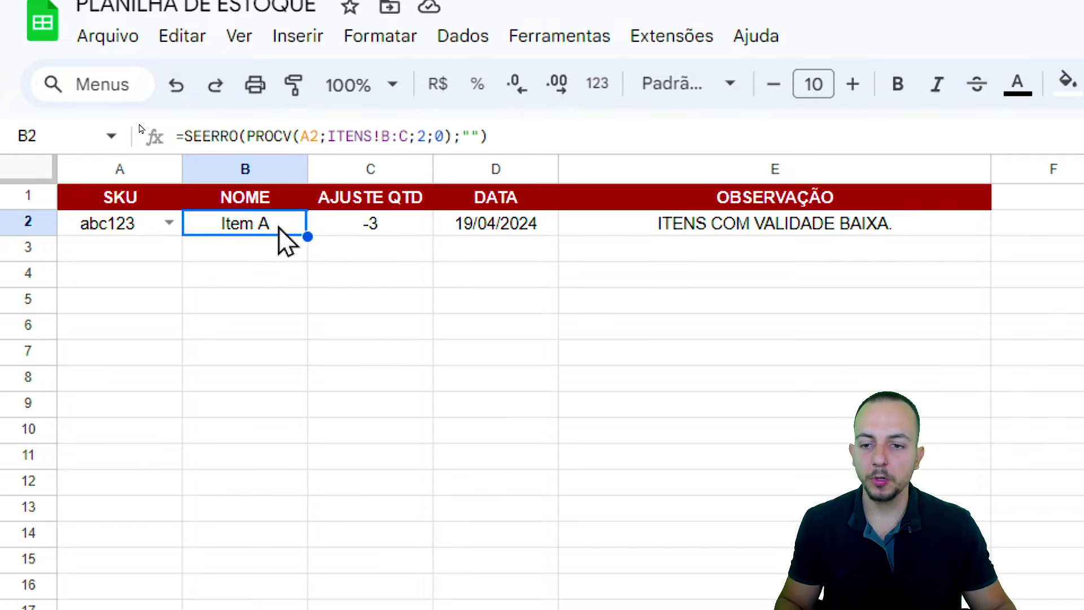
{"action": "left_click", "coordinate": [346, 228]}
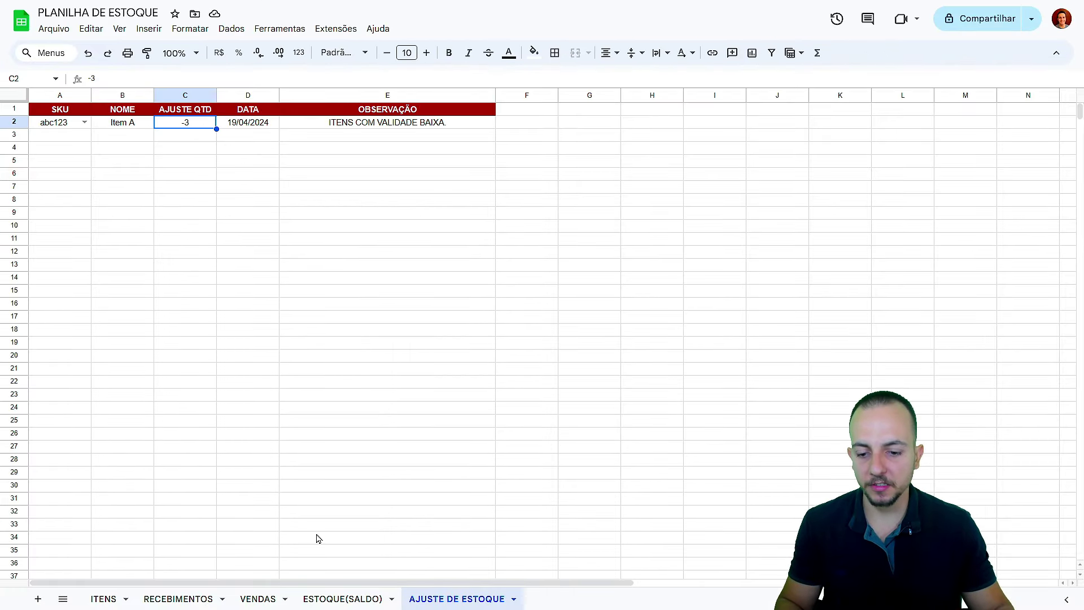
{"action": "left_click", "coordinate": [328, 591]}
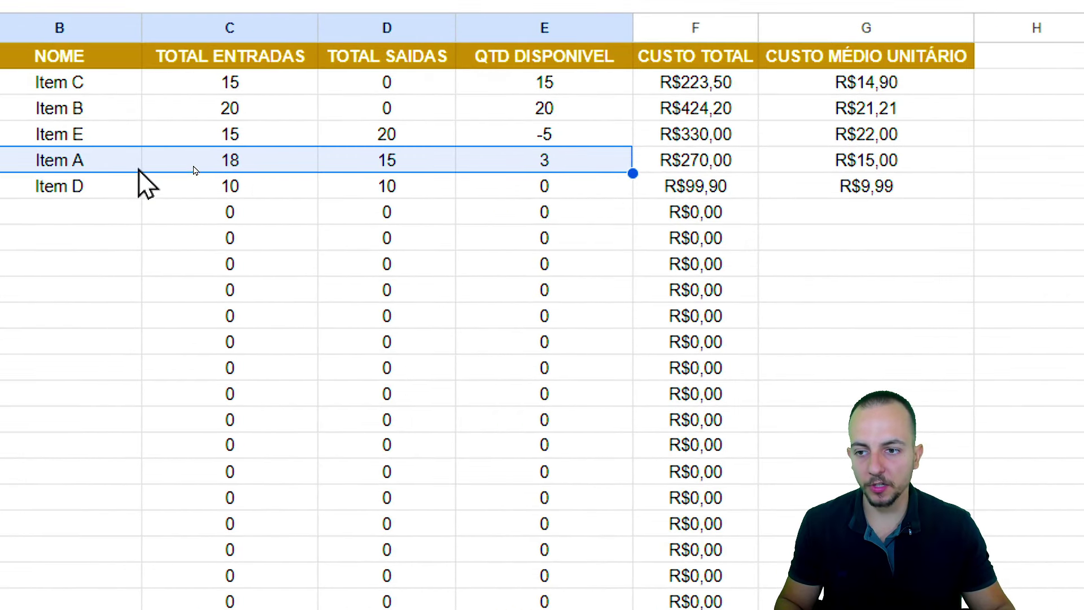
Mark Item A's available quantity of 3 with on-screen annotations, then clear them
{"action": "left_click_drag", "start_coordinate": [556, 136], "coordinate": [558, 135]}
{"action": "left_click_drag", "start_coordinate": [528, 207], "coordinate": [459, 290]}
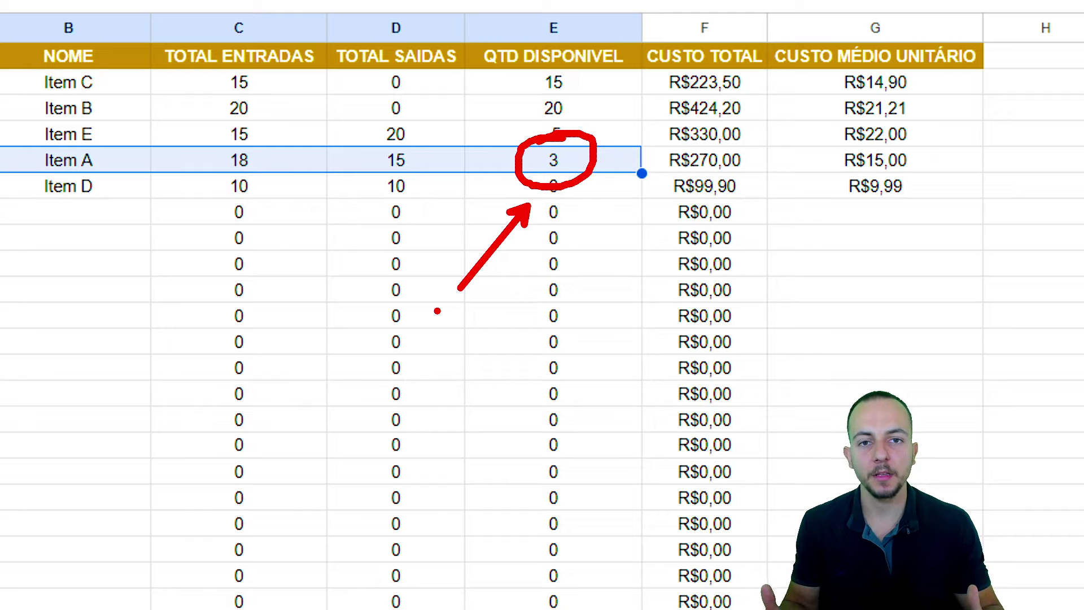
{"action": "key", "text": "Escape"}
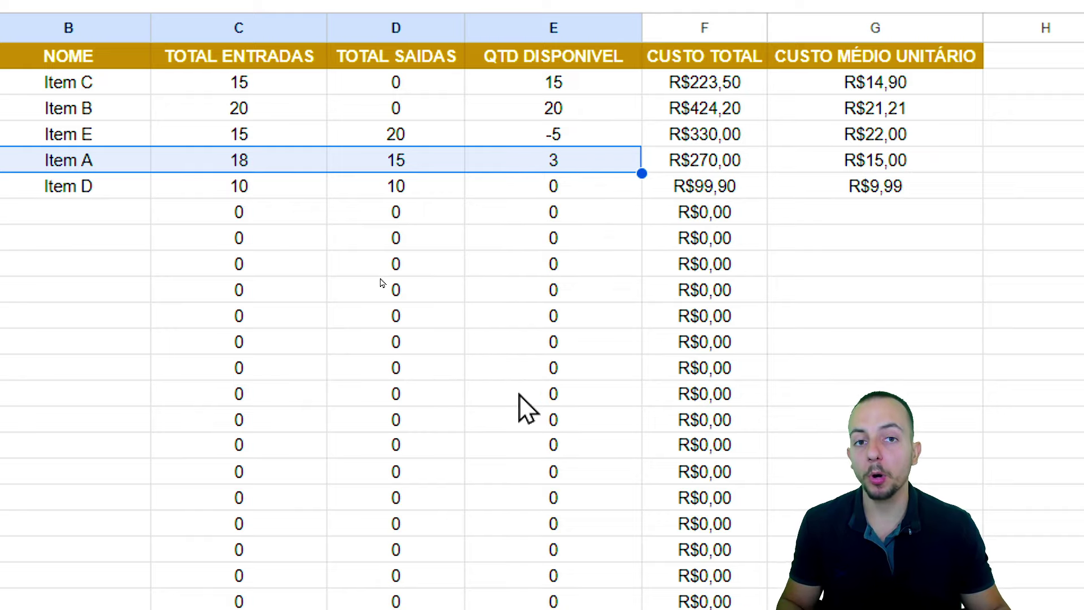
{"action": "left_click", "coordinate": [649, 585]}
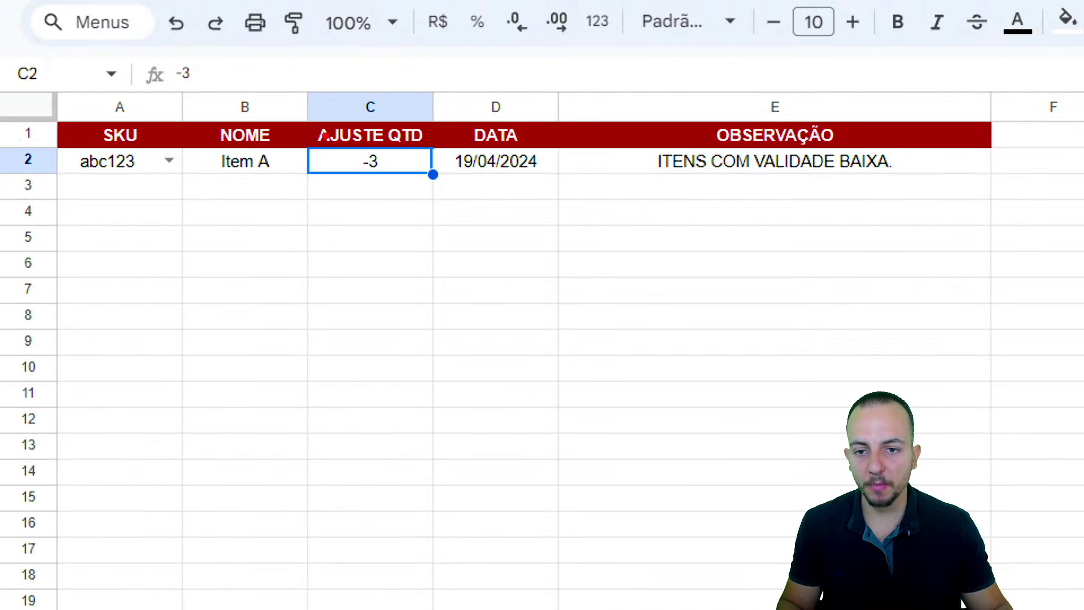
{"action": "left_click_drag", "start_coordinate": [310, 119], "coordinate": [454, 180]}
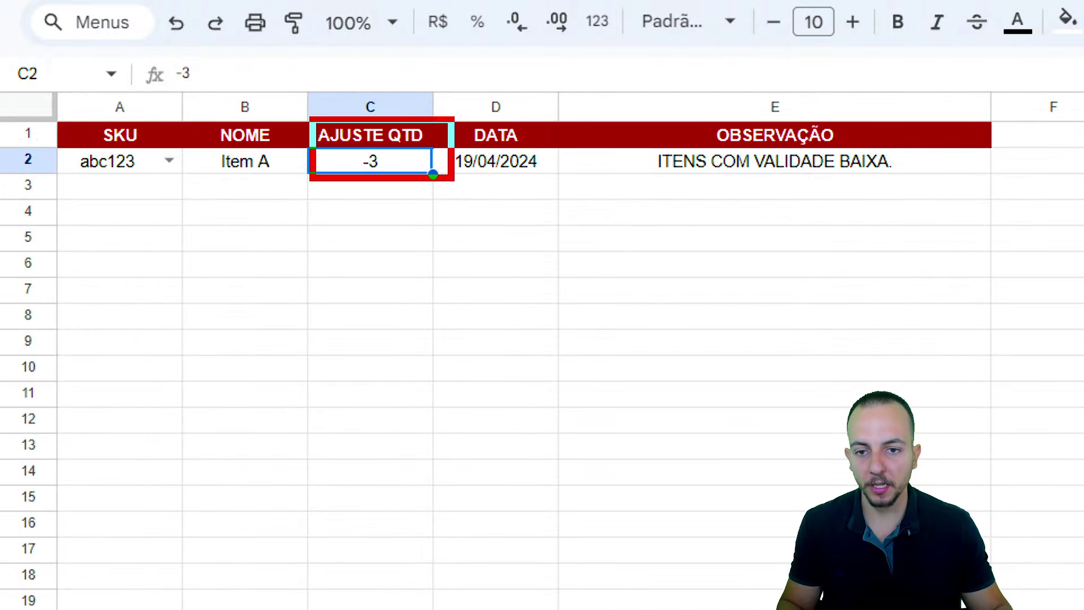
{"action": "left_click_drag", "start_coordinate": [448, 248], "coordinate": [402, 195]}
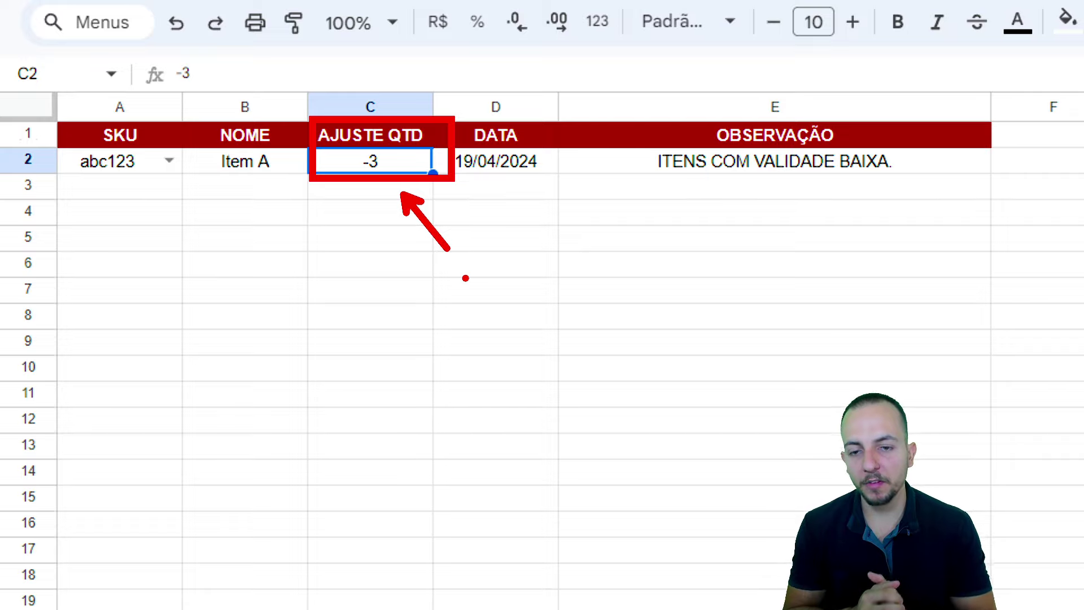
{"action": "left_click", "coordinate": [152, 191]}
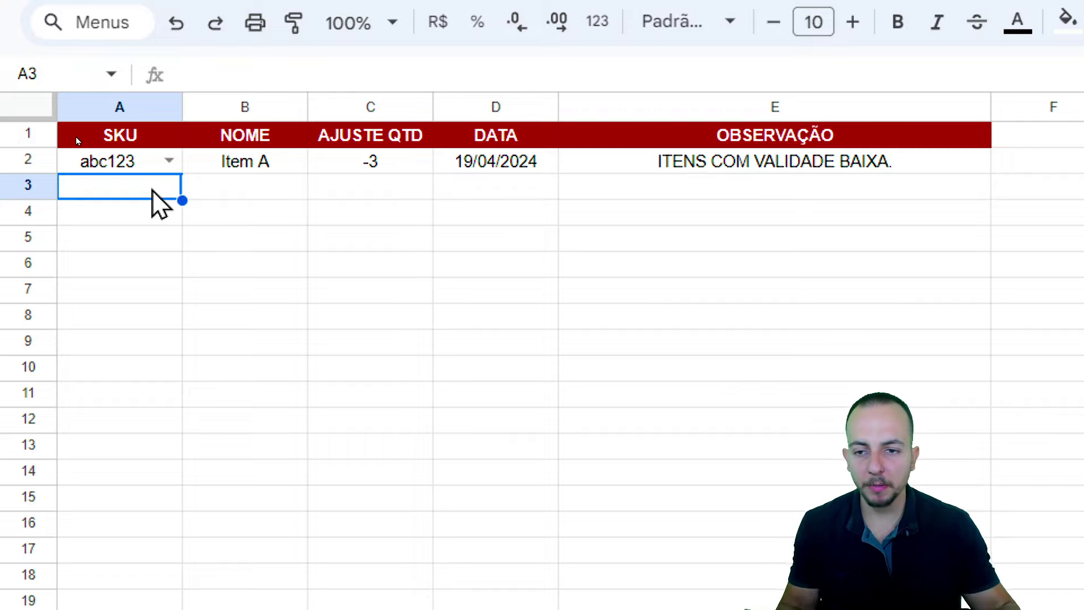
{"action": "double_click", "coordinate": [153, 192]}
{"action": "key", "text": "Escape"}
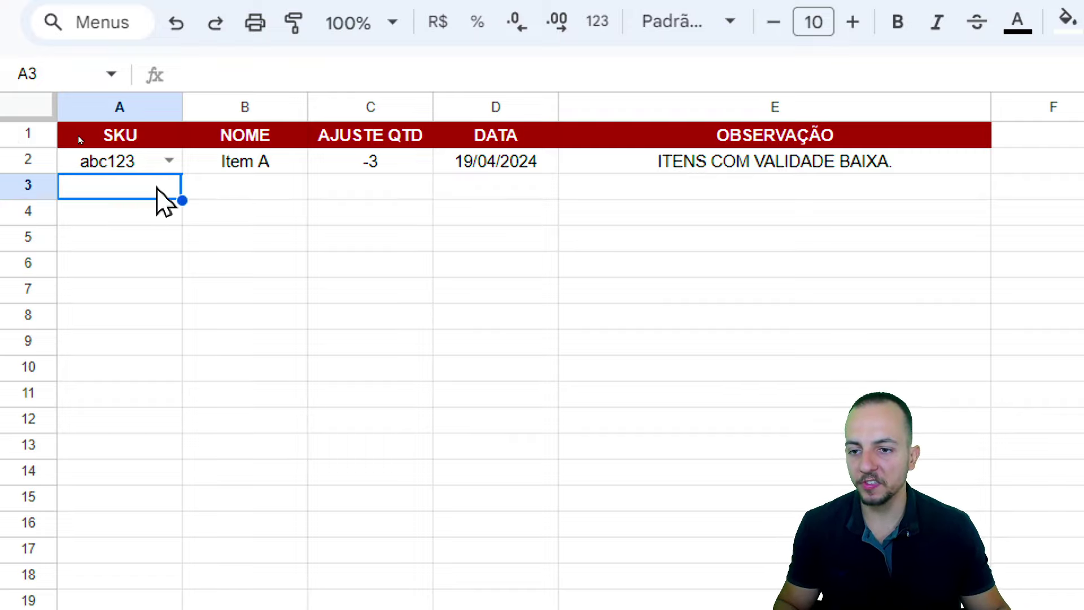
{"action": "key", "text": "ctrl+v"}
{"action": "left_click", "coordinate": [170, 187]}
{"action": "key", "text": "Escape"}
{"action": "left_click", "coordinate": [295, 192]}
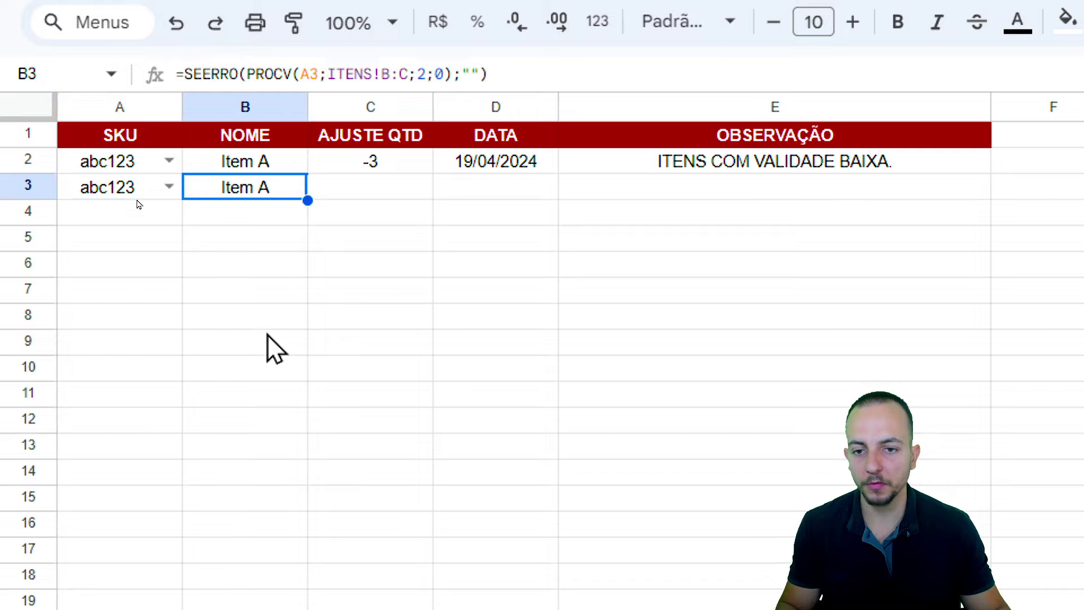
{"action": "left_click", "coordinate": [361, 192]}
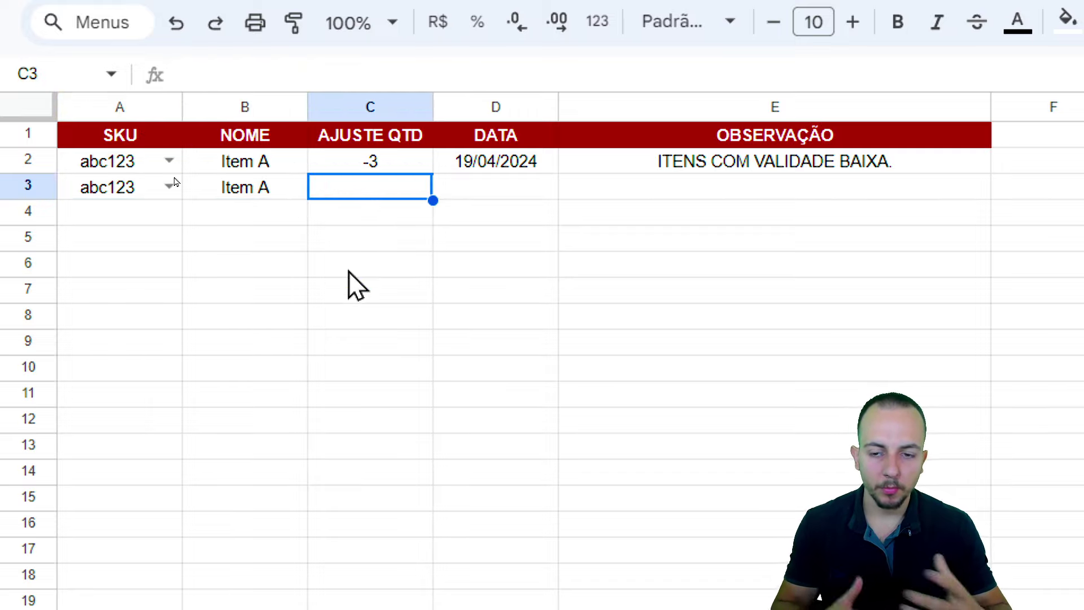
{"action": "type", "text": "2"}
{"action": "key", "text": "Return"}
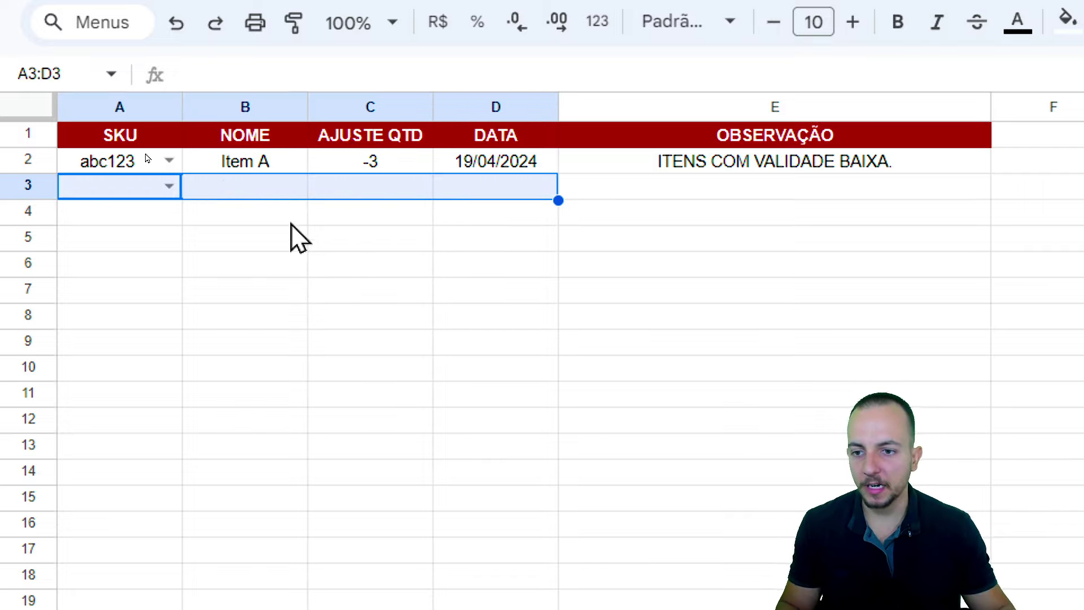
Apply the SKU dropdown from A3 down to the bottom of column A
{"action": "left_click", "coordinate": [290, 222]}
{"action": "left_click_drag", "start_coordinate": [135, 164], "coordinate": [150, 226]}
{"action": "left_click", "coordinate": [138, 186]}
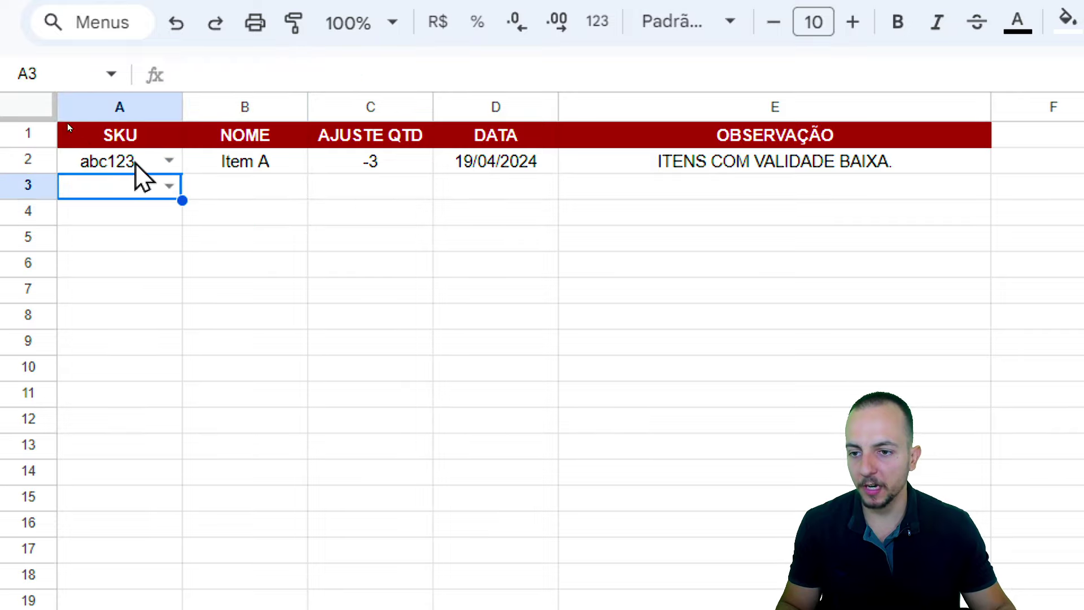
{"action": "key", "text": "ctrl+shift+Down"}
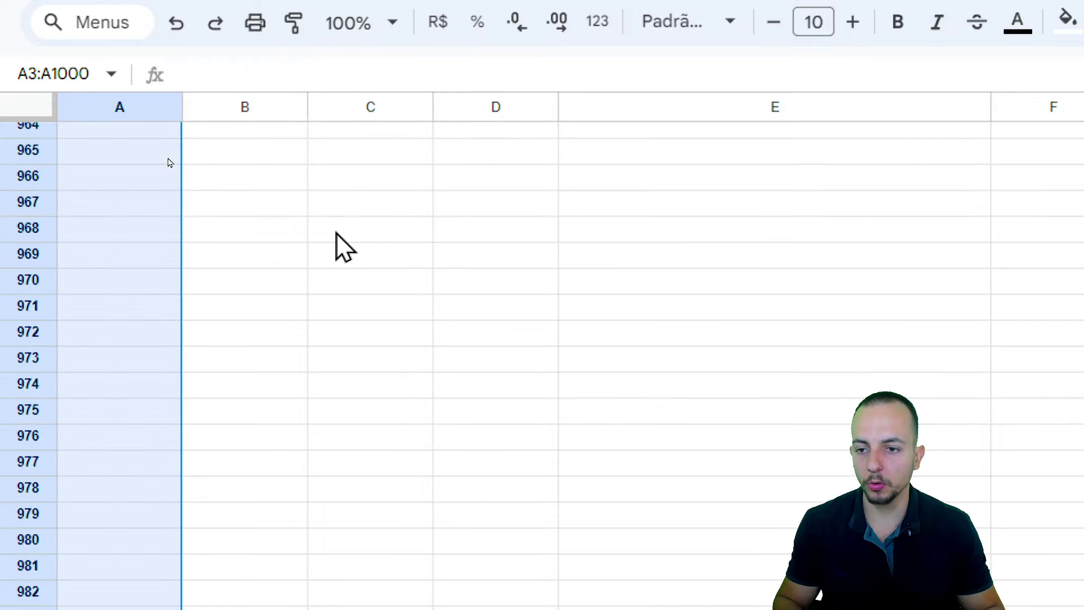
{"action": "key", "text": "Up"}
{"action": "key", "text": "Right"}
Check the NOME lookup formula extends from B2 down column B
{"action": "left_click", "coordinate": [252, 197]}
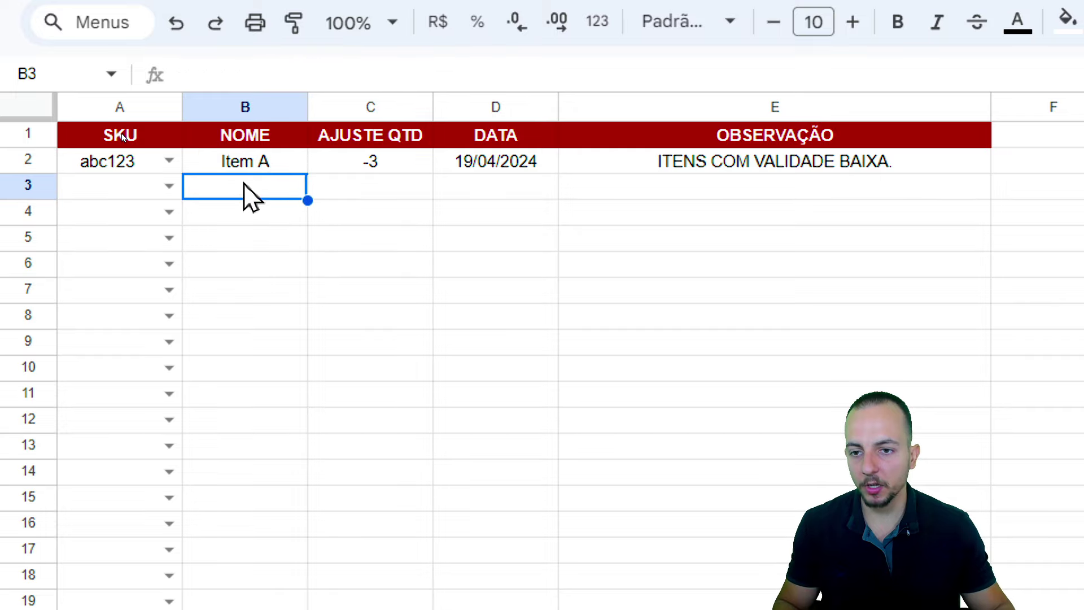
{"action": "left_click", "coordinate": [274, 161]}
{"action": "key", "text": "shift+Down"}
{"action": "key", "text": "shift+Down"}
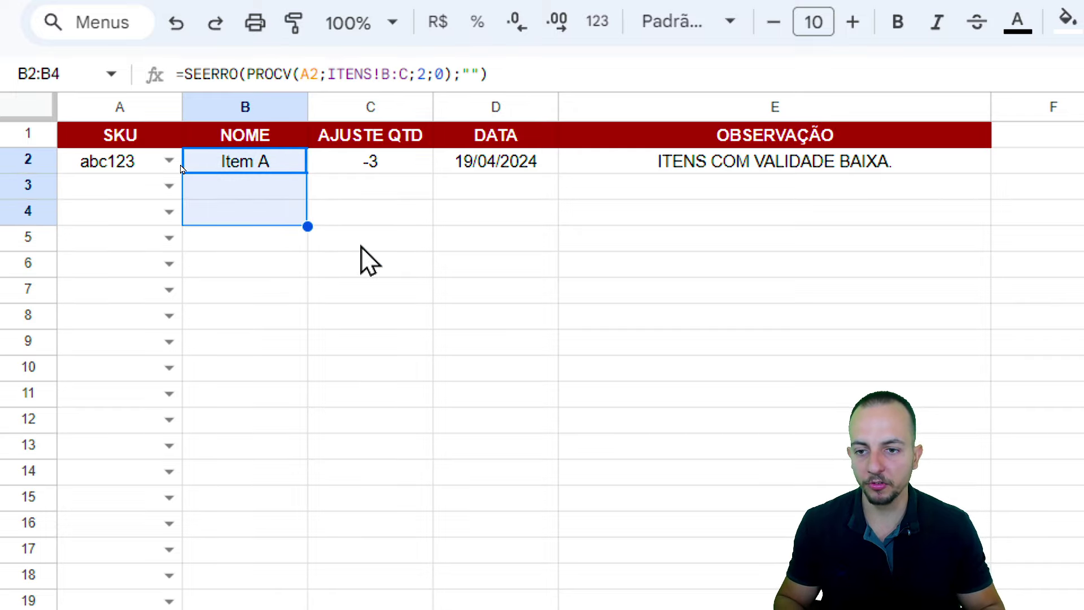
{"action": "key", "text": "ctrl+shift+Down"}
{"action": "key", "text": "ctrl+shift+Up"}
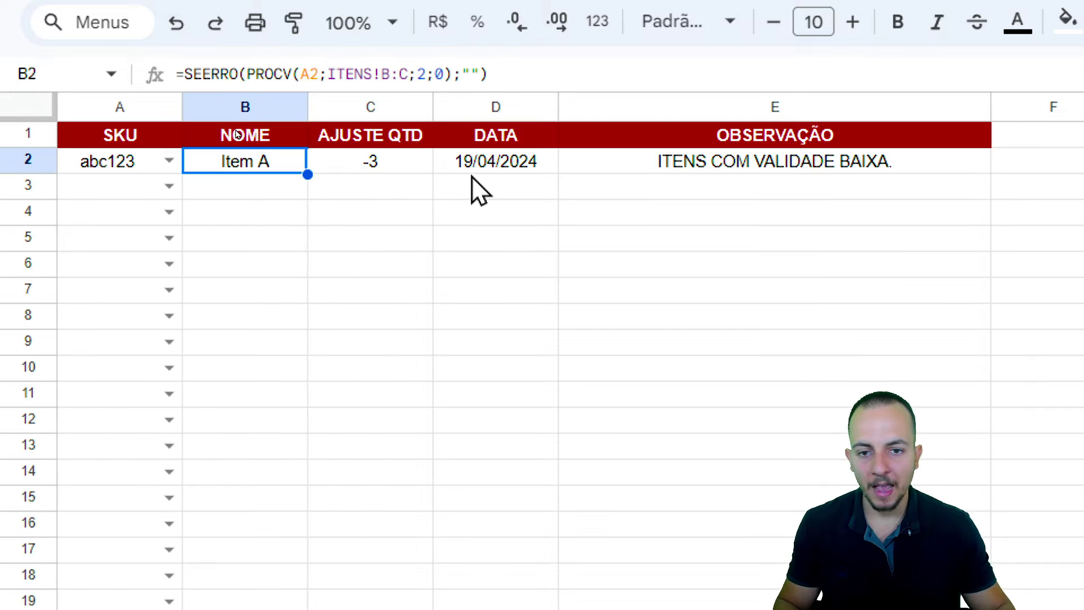
Extend the date picker down column D and confirm D3 offers it
{"action": "left_click", "coordinate": [494, 183]}
{"action": "left_click", "coordinate": [532, 163]}
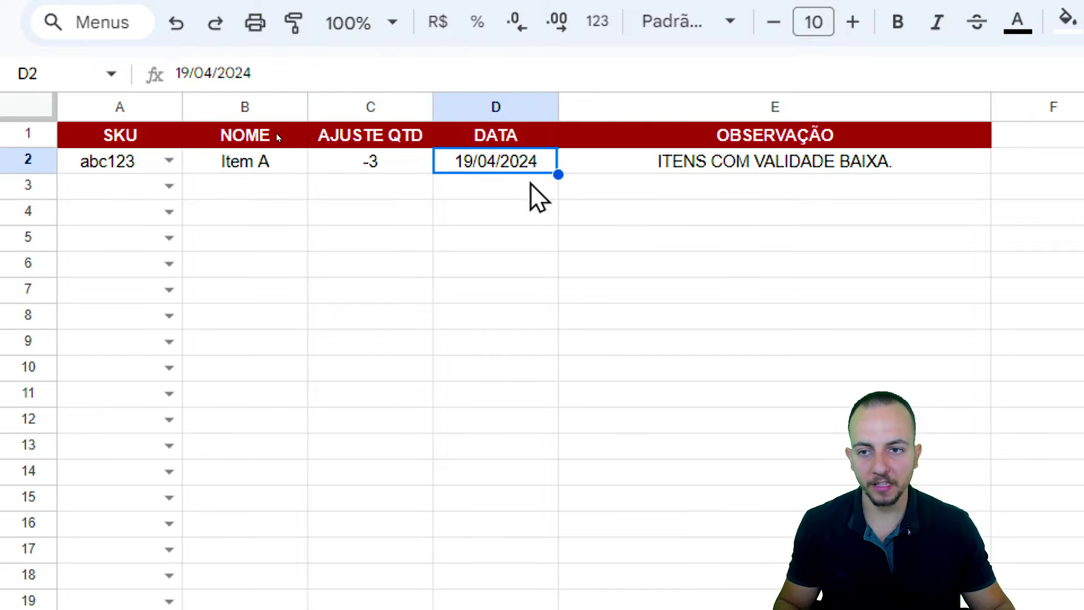
{"action": "key", "text": "Delete"}
{"action": "key", "text": "ctrl+shift+Down"}
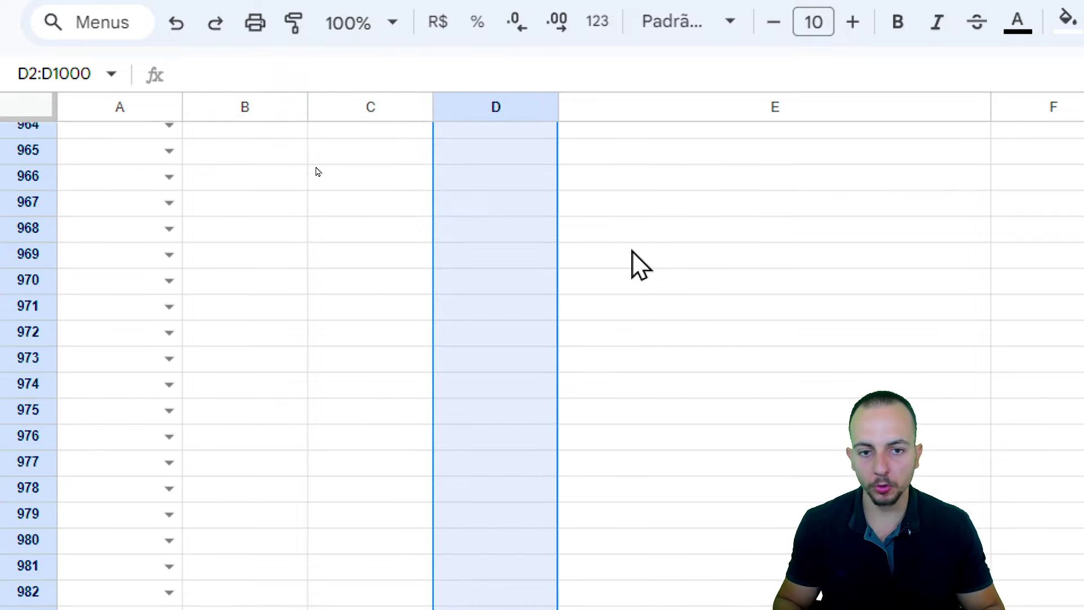
{"action": "key", "text": "ctrl+Up"}
{"action": "left_click", "coordinate": [530, 191]}
{"action": "double_click", "coordinate": [530, 192]}
{"action": "key", "text": "Escape"}
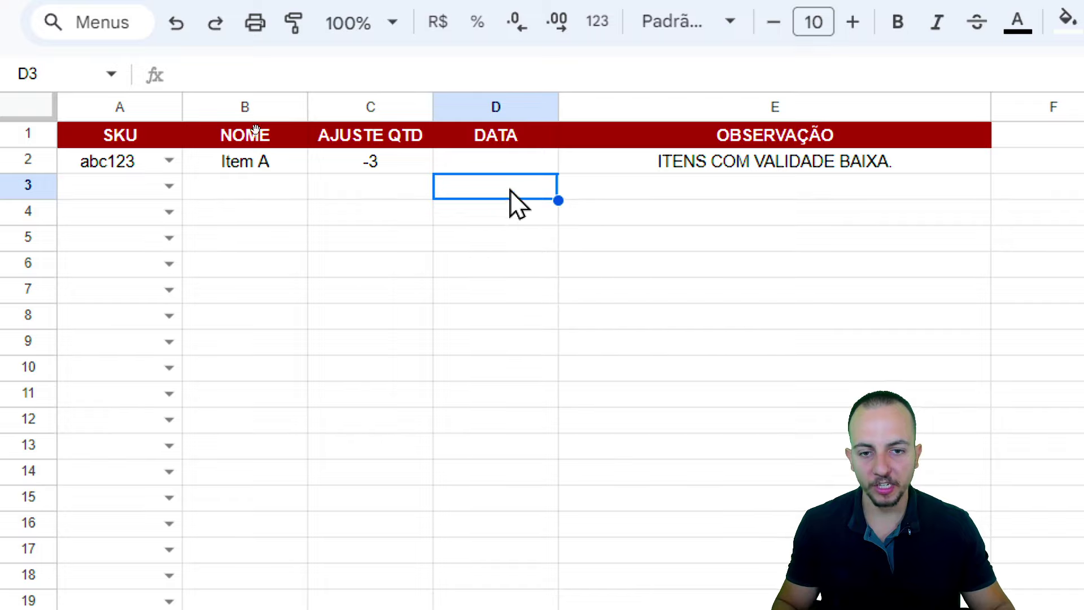
Restore D2's date to 19/04/2024 from the date picker
{"action": "double_click", "coordinate": [512, 167]}
{"action": "left_click", "coordinate": [556, 310]}
{"action": "left_click", "coordinate": [492, 233]}
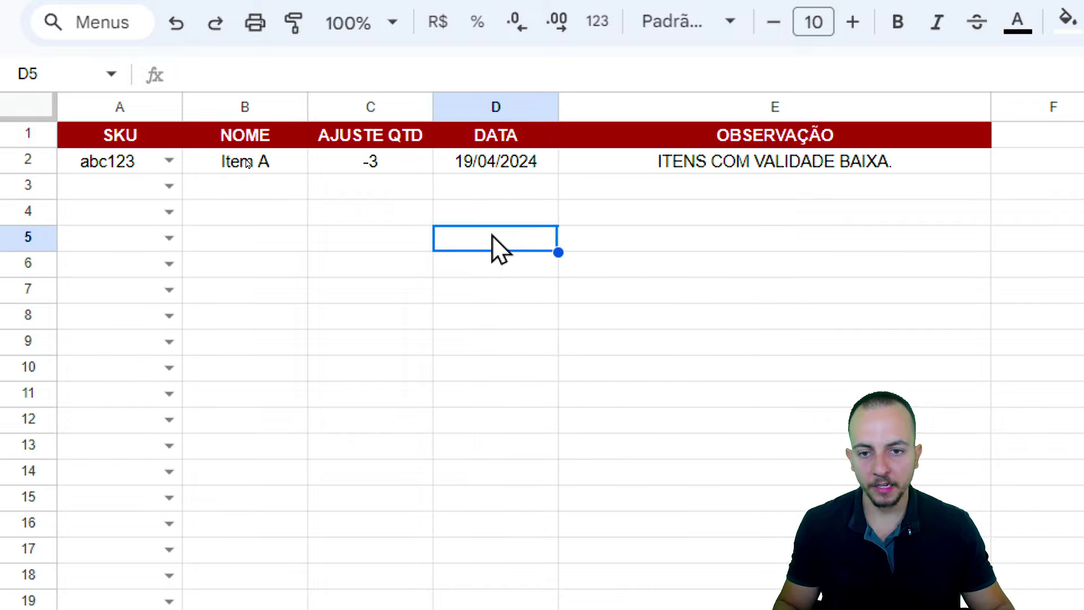
{"action": "left_click", "coordinate": [120, 161]}
{"action": "scroll", "coordinate": [258, 290], "scroll_direction": "down", "scroll_amount": 4}
On ESTOQUE(SALDO), edit E2's formula to wrap C2-D2 in parentheses and append +SOMASE
{"action": "scroll", "coordinate": [621, 562], "scroll_direction": "down", "scroll_amount": 2}
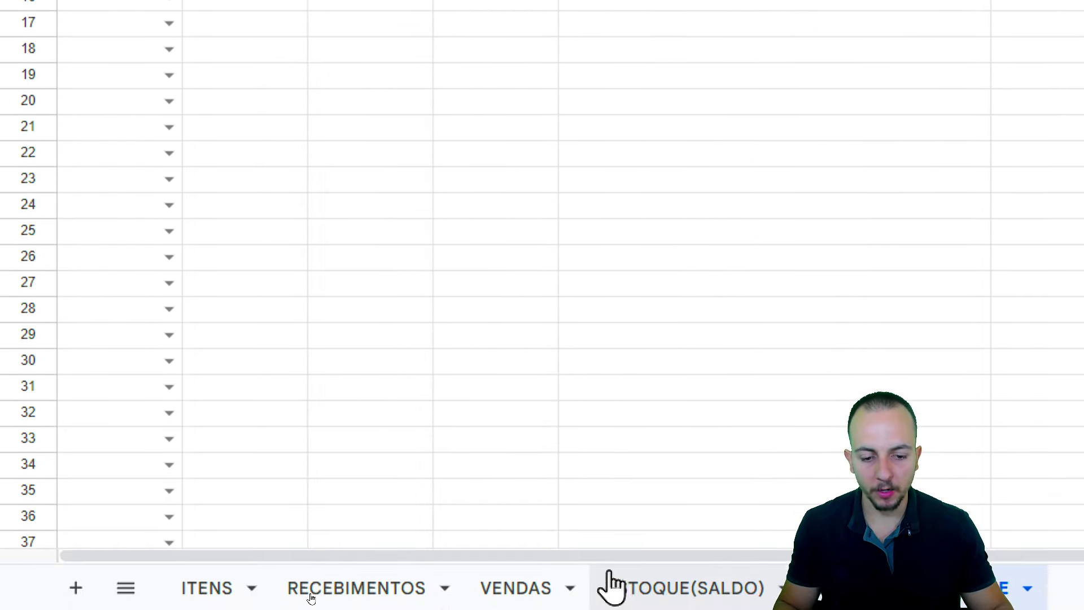
{"action": "left_click", "coordinate": [609, 586]}
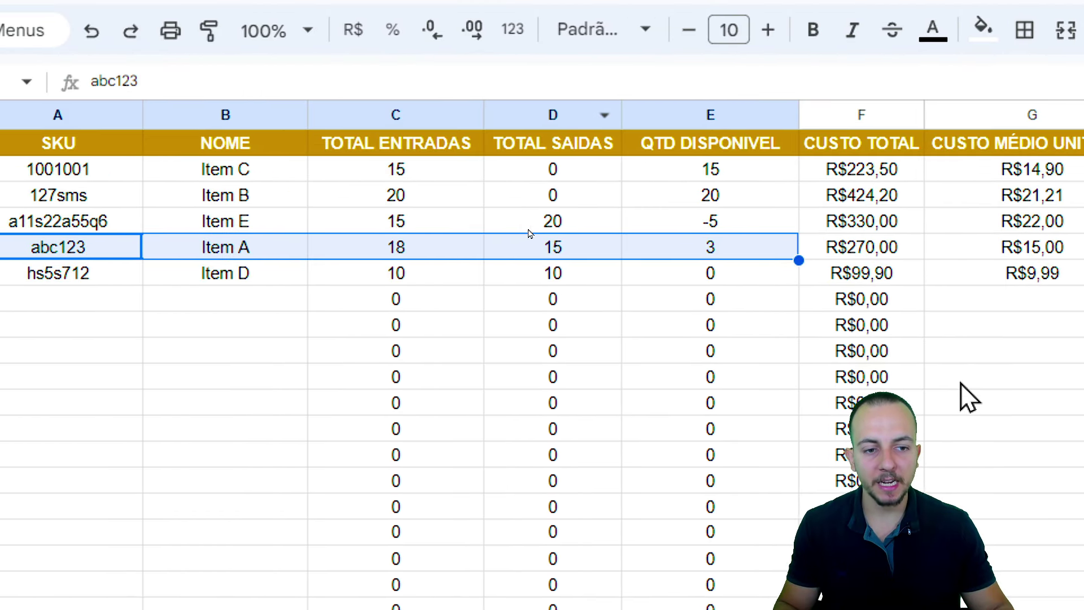
{"action": "left_click", "coordinate": [673, 252]}
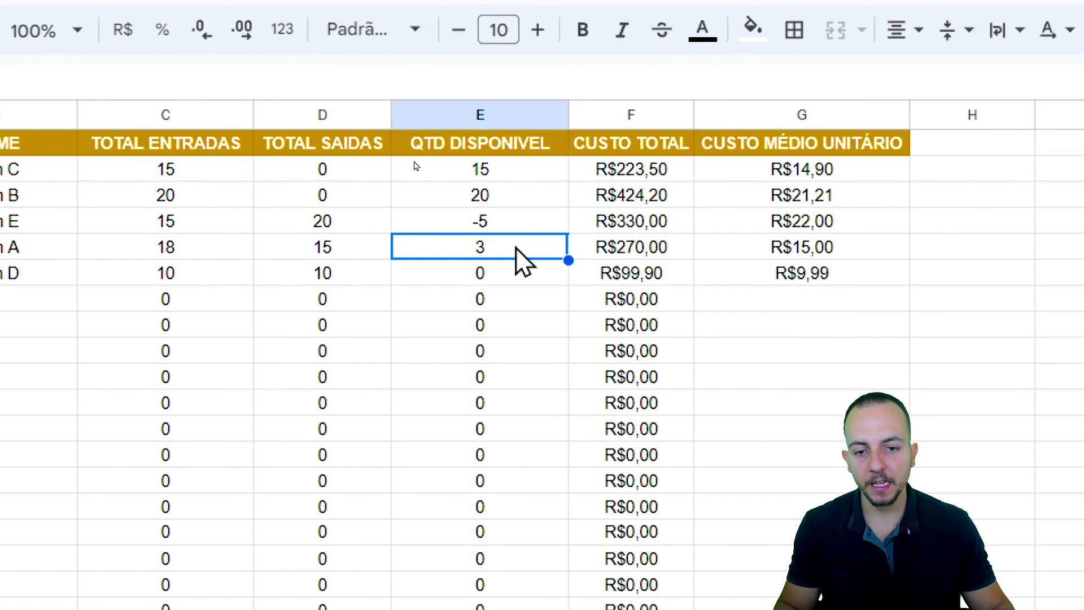
{"action": "left_click", "coordinate": [480, 169]}
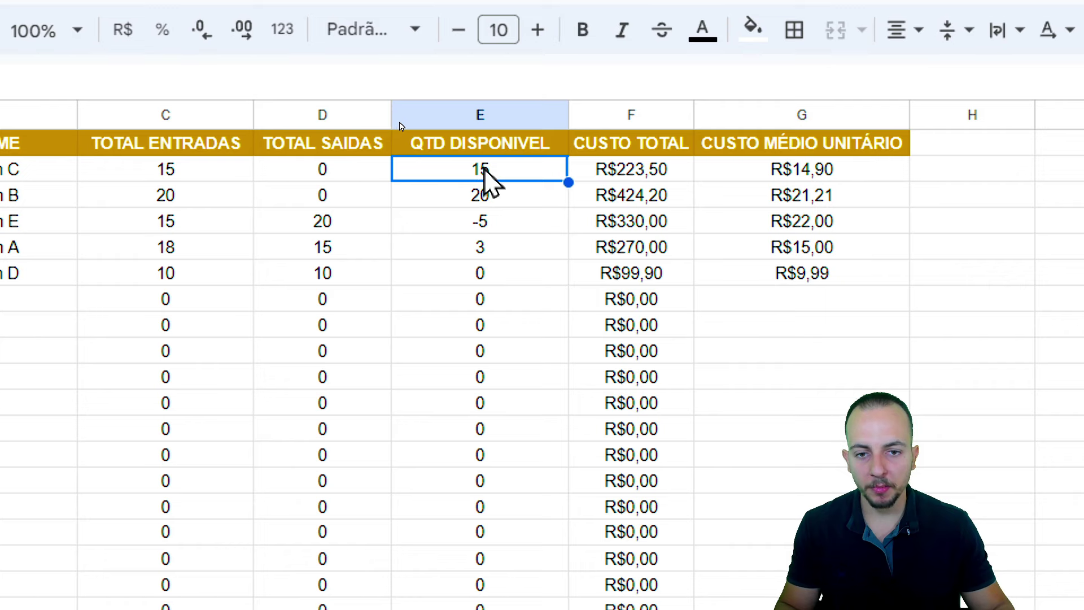
{"action": "double_click", "coordinate": [508, 169]}
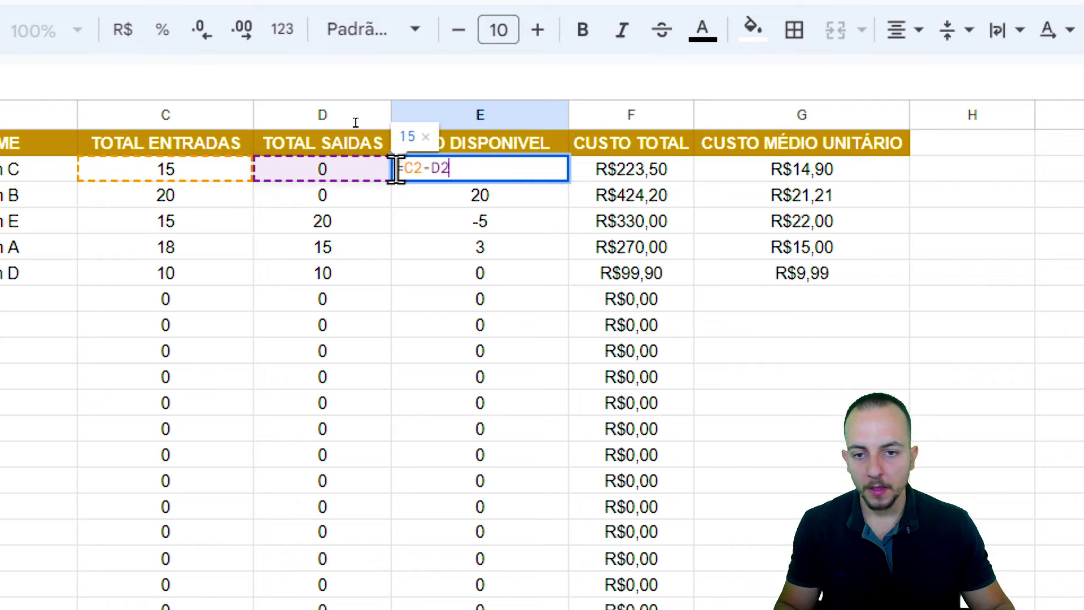
{"action": "left_click_drag", "start_coordinate": [404, 168], "coordinate": [483, 165]}
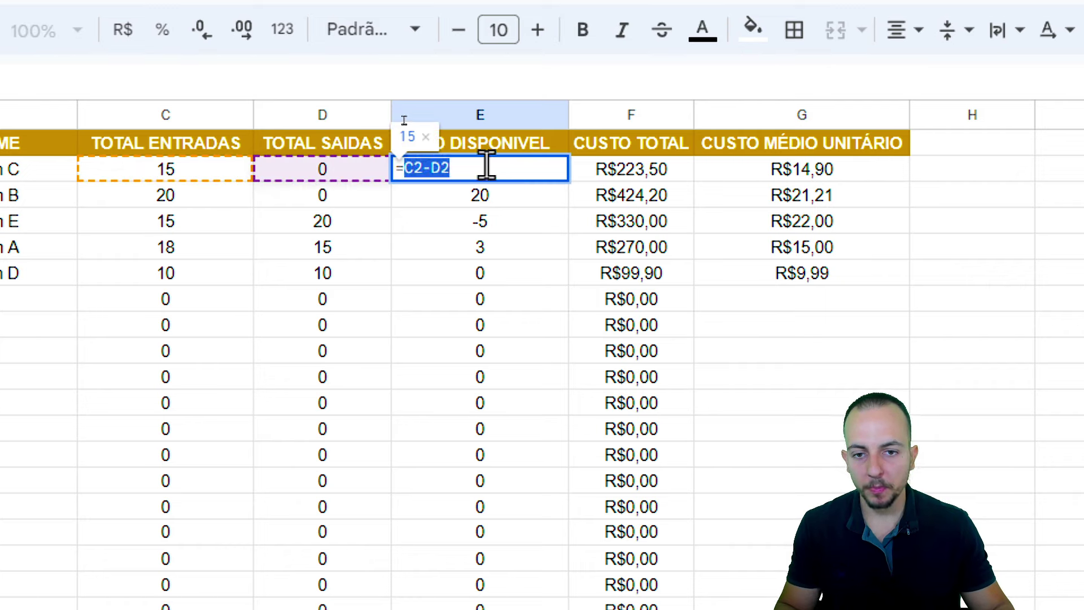
{"action": "left_click", "coordinate": [404, 167]}
{"action": "type", "text": "("}
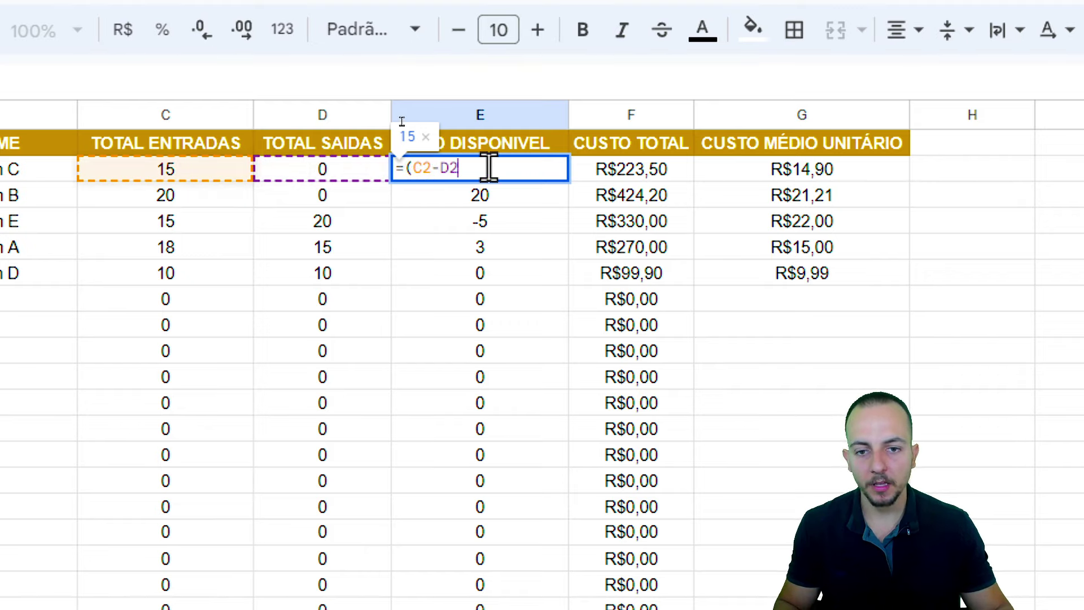
{"action": "left_click", "coordinate": [489, 168]}
{"action": "type", "text": ")"}
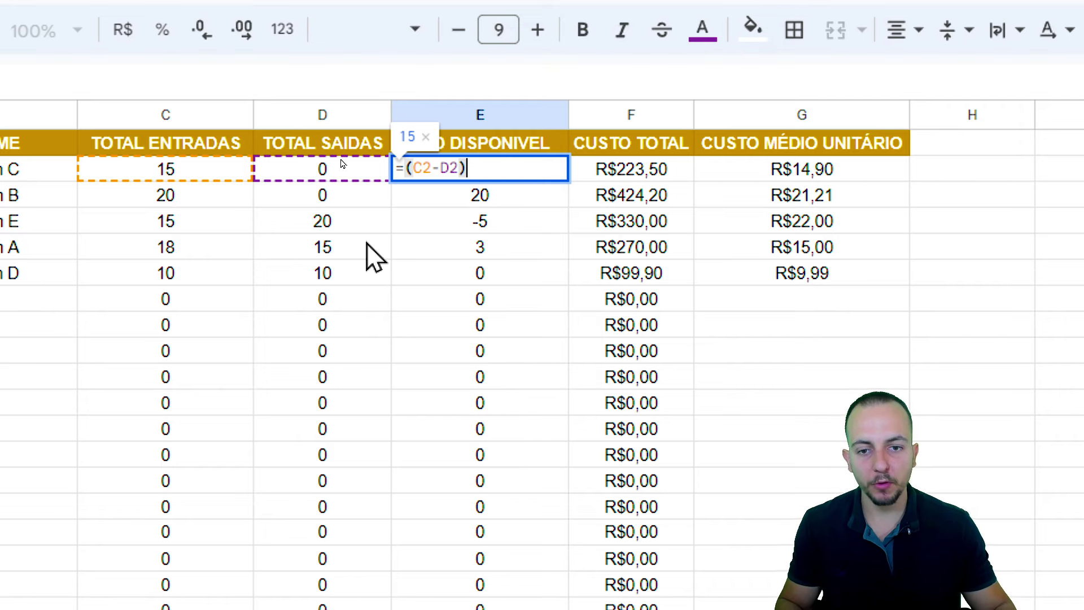
{"action": "type", "text": "+"}
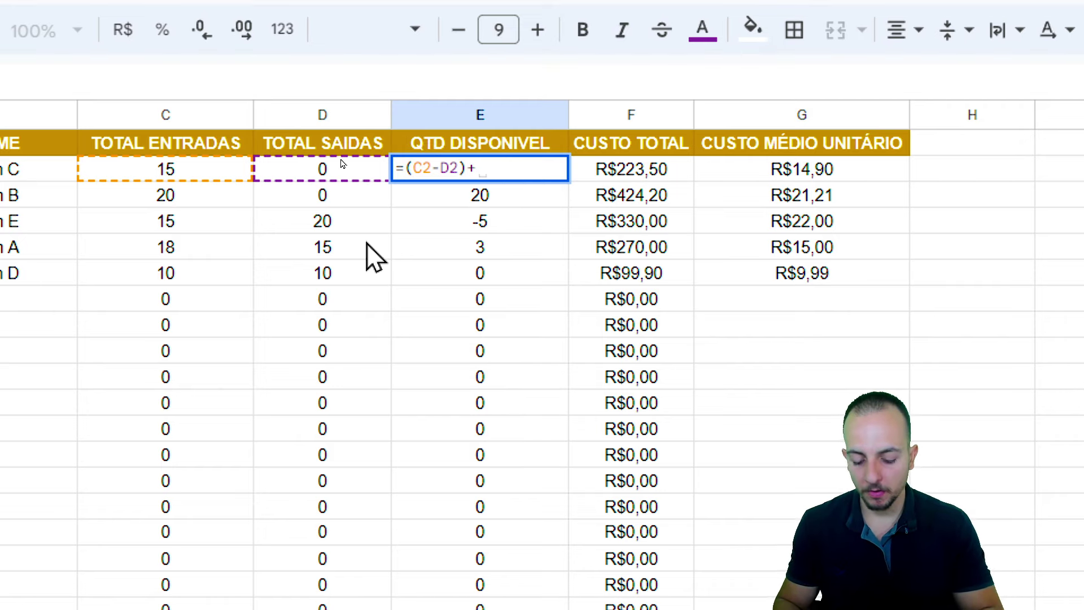
{"action": "type", "text": "SOMASE"}
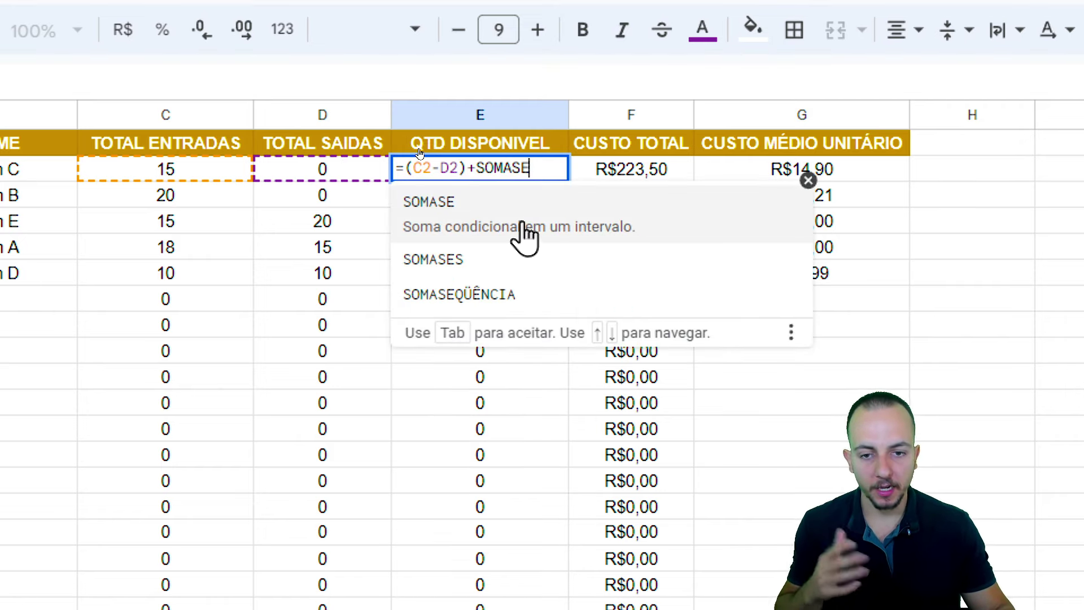
Accept SOMASE and set the AJUSTE DE ESTOQUE NOME column (B:B) as its criteria range
{"action": "left_click", "coordinate": [524, 233]}
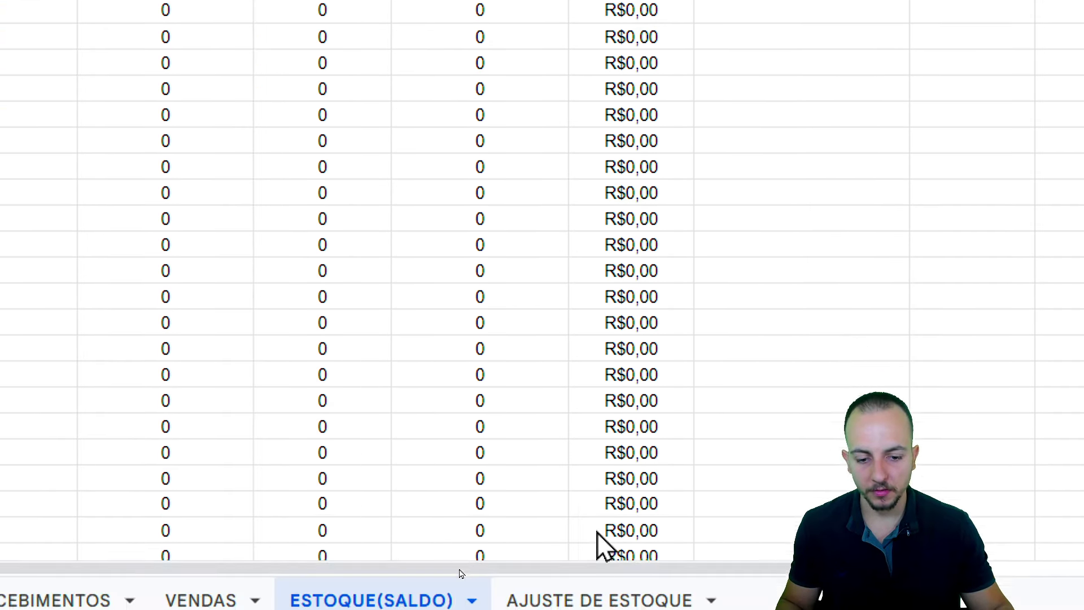
{"action": "left_click", "coordinate": [571, 598]}
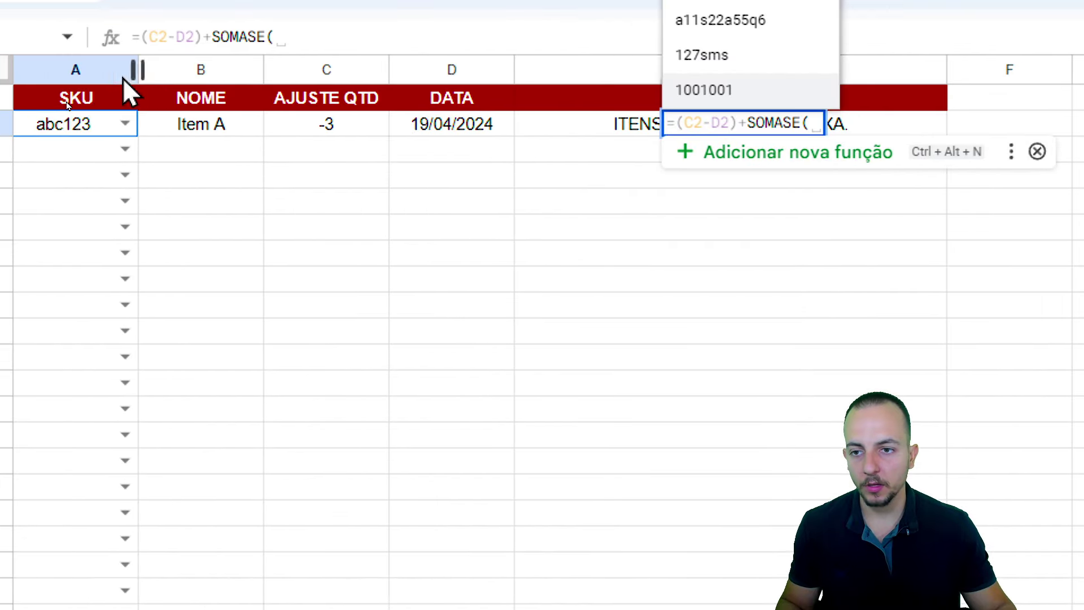
{"action": "left_click", "coordinate": [242, 74]}
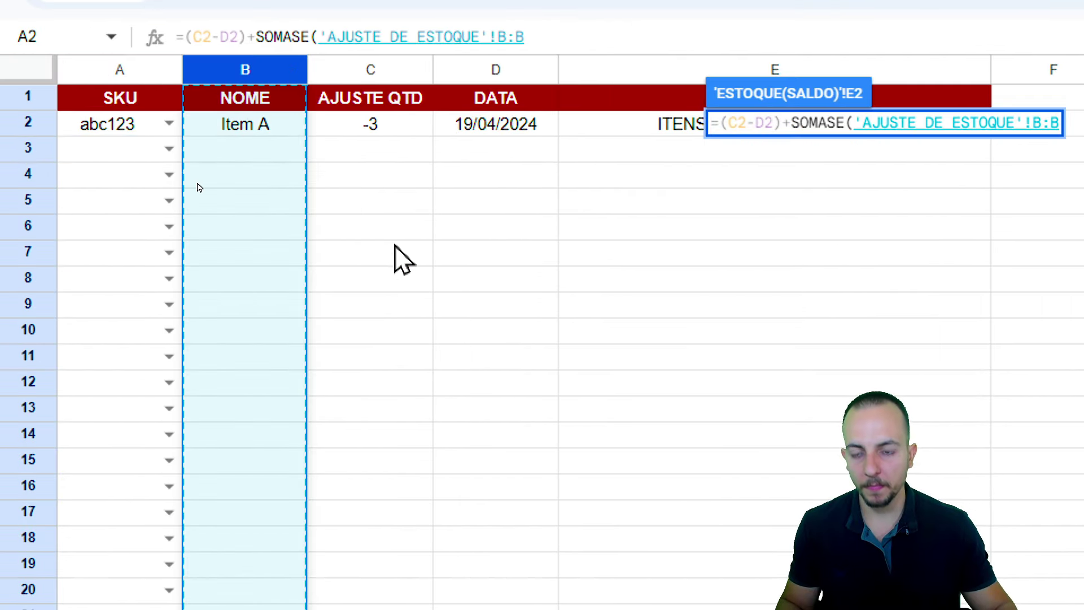
{"action": "type", "text": ";"}
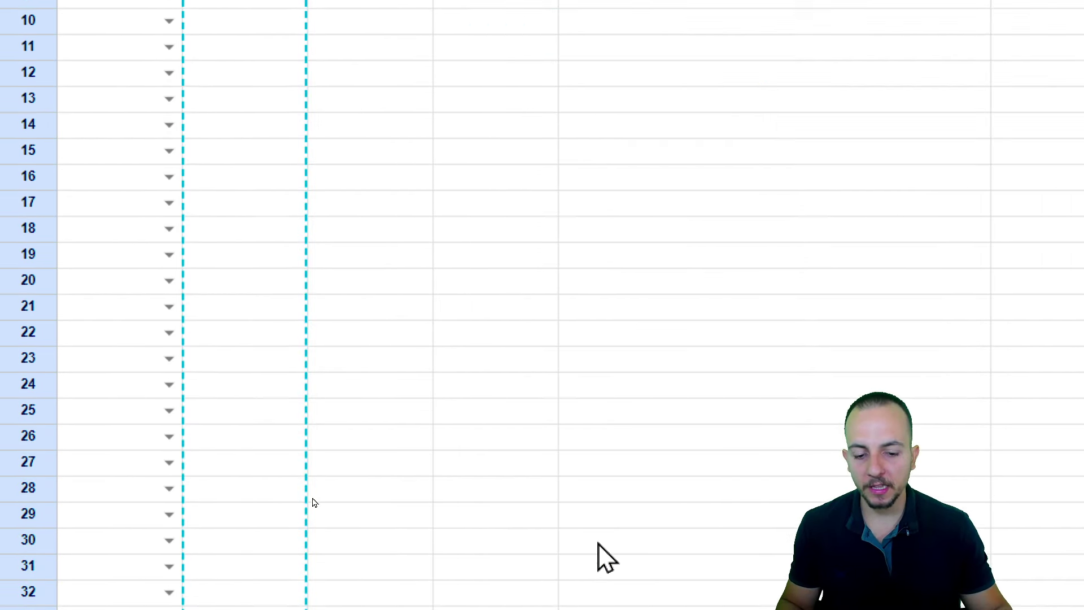
Finish the formula with criterion B2 and sum range 'AJUSTE DE ESTOQUE'!C:C, returning 15
{"action": "left_click", "coordinate": [672, 595]}
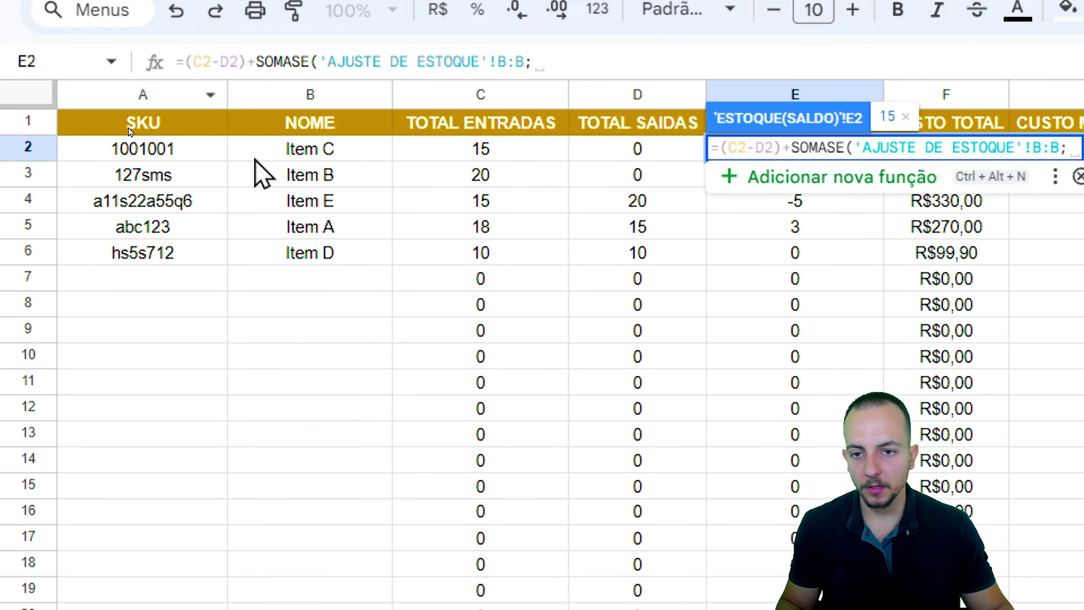
{"action": "left_click", "coordinate": [309, 150]}
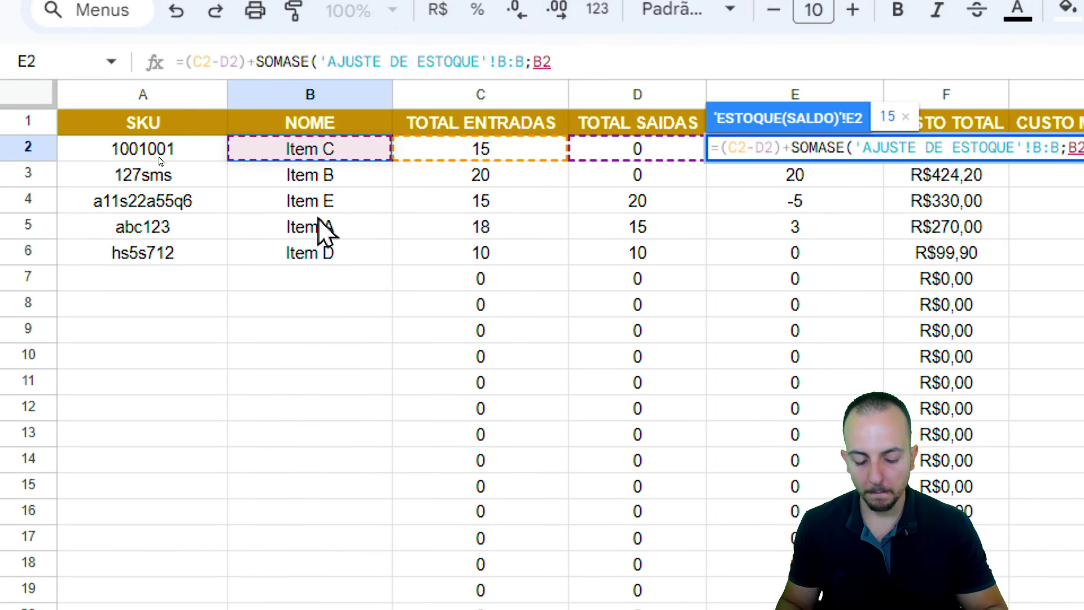
{"action": "type", "text": ";"}
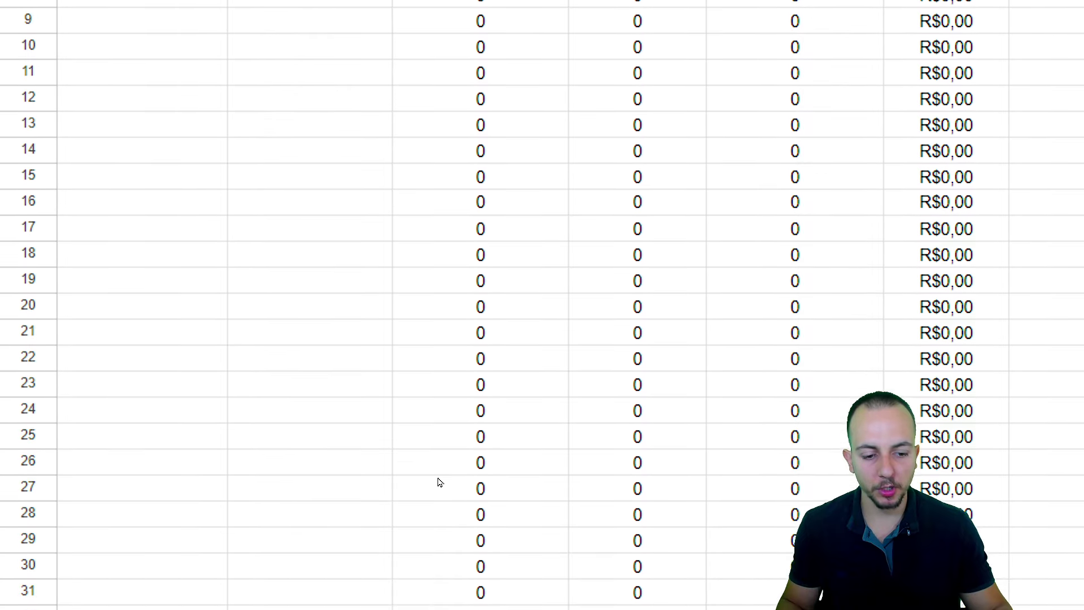
{"action": "key", "text": "ctrl+shift+Page_Down"}
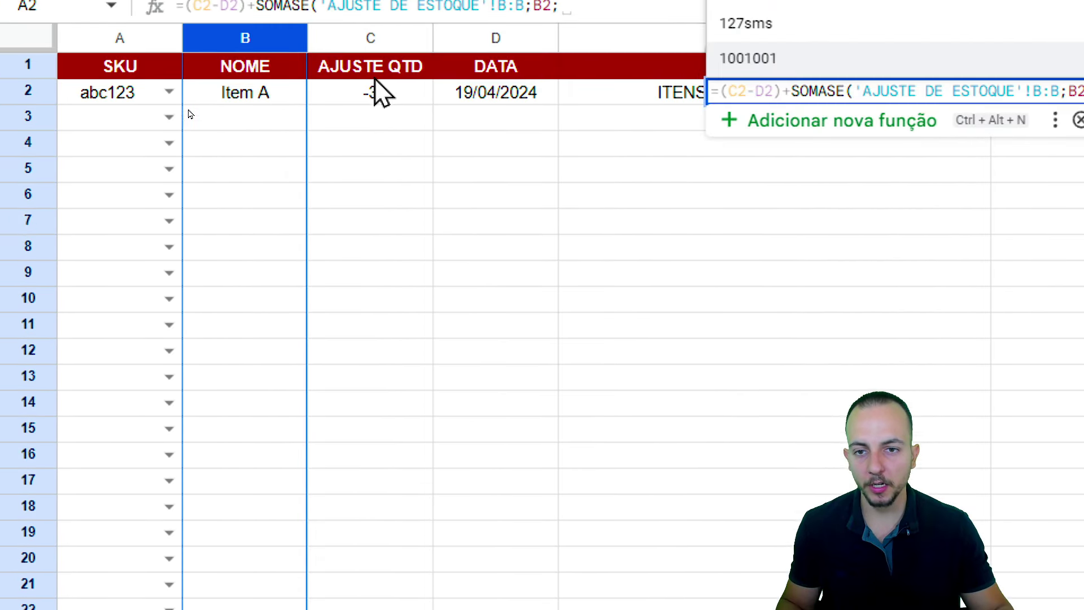
{"action": "left_click", "coordinate": [370, 83]}
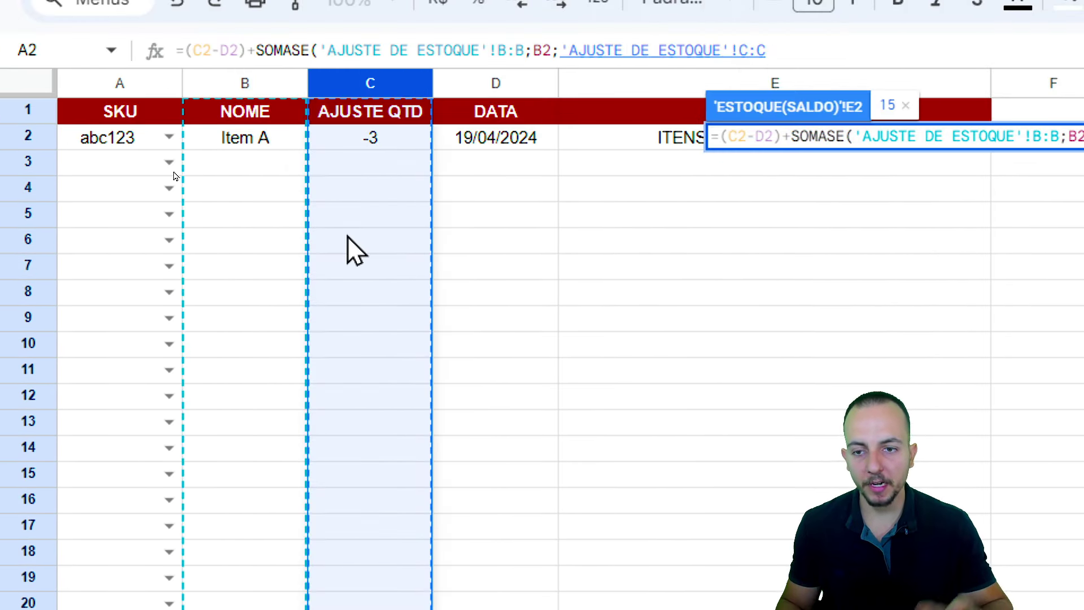
{"action": "key", "text": "Return"}
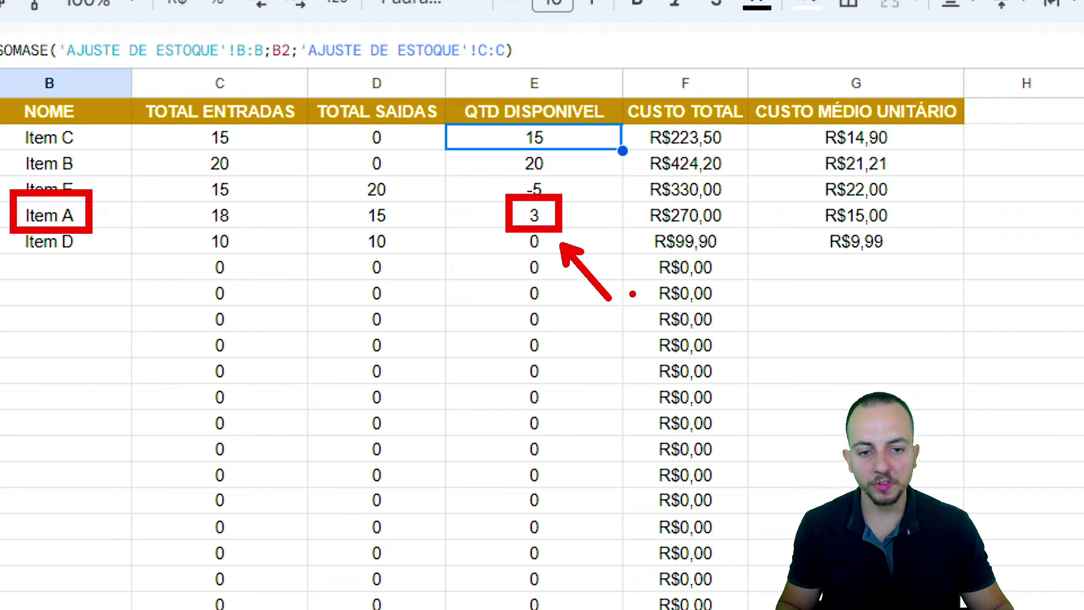
{"action": "left_click_drag", "start_coordinate": [633, 294], "coordinate": [666, 310]}
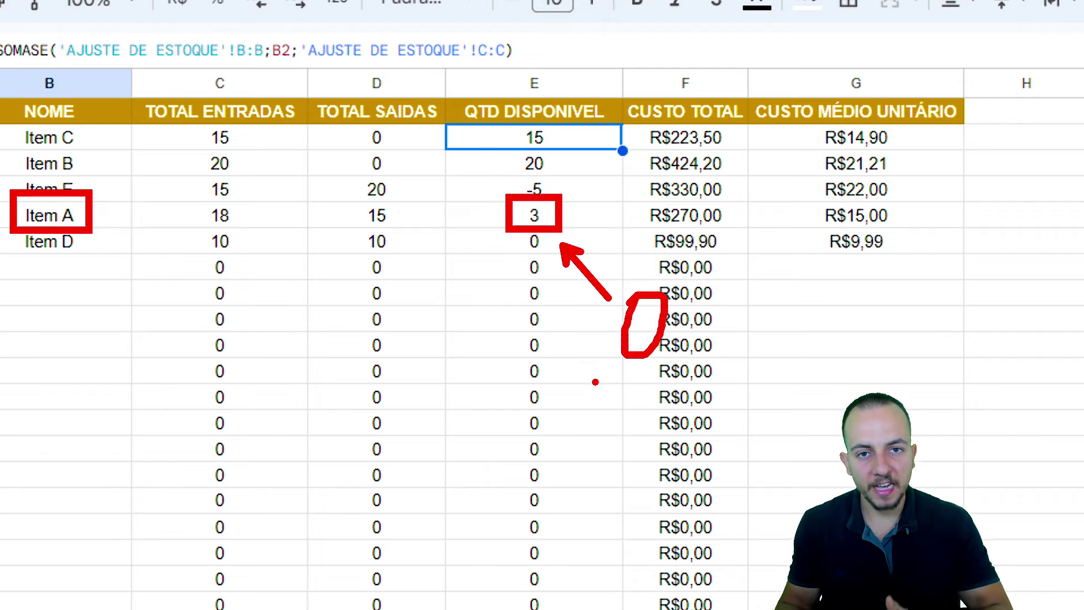
Fill E2's formula down the QTD DISPONIVEL column and confirm Item A now shows 0
{"action": "key", "text": "Escape"}
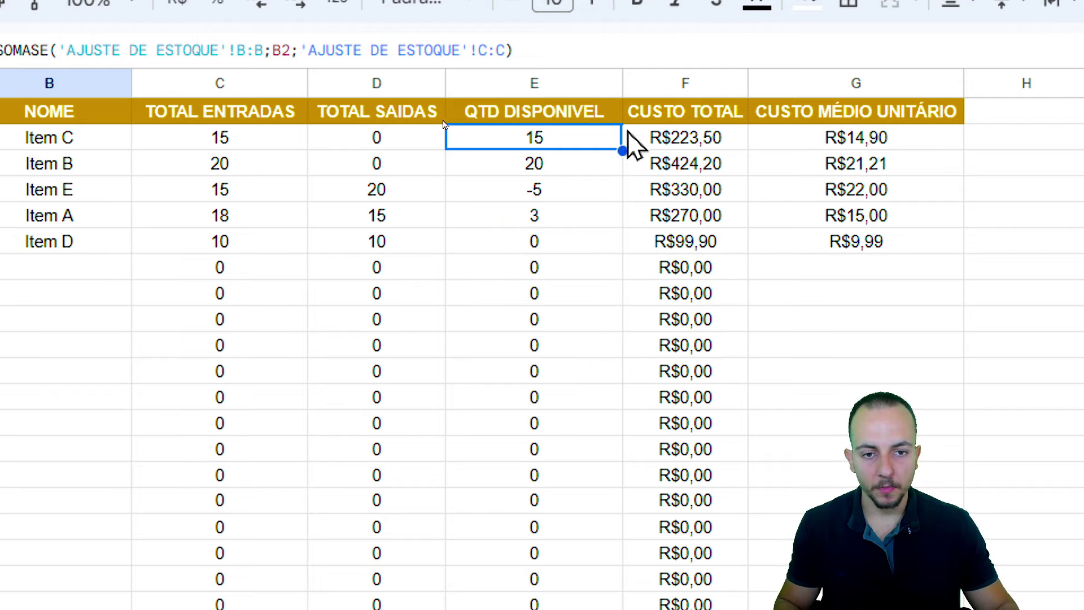
{"action": "left_click_drag", "start_coordinate": [623, 148], "coordinate": [620, 268]}
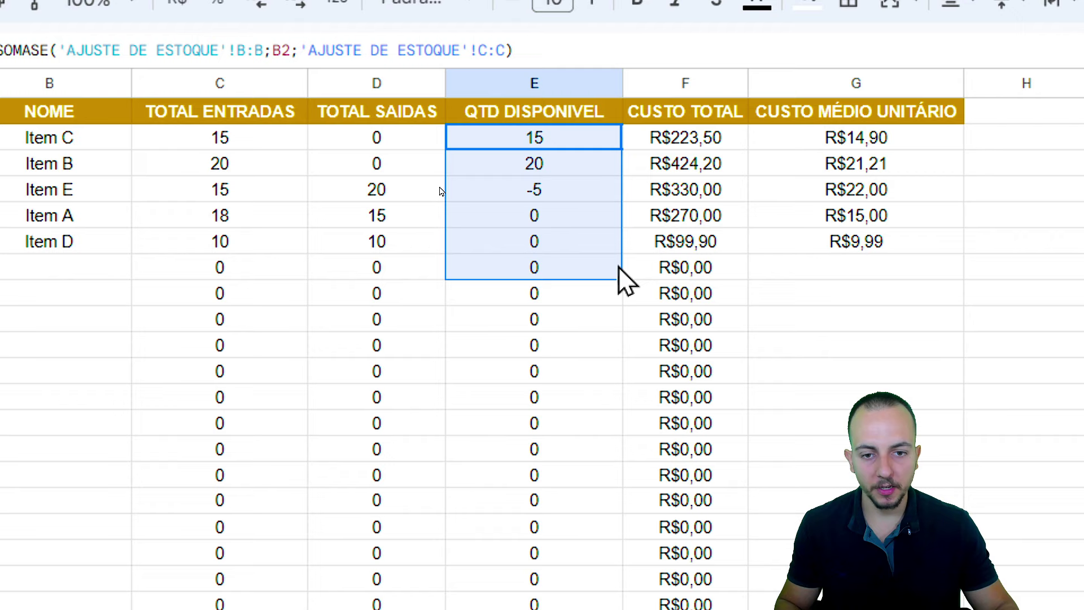
{"action": "left_click", "coordinate": [560, 219]}
{"action": "left_click_drag", "start_coordinate": [99, 222], "coordinate": [555, 221]}
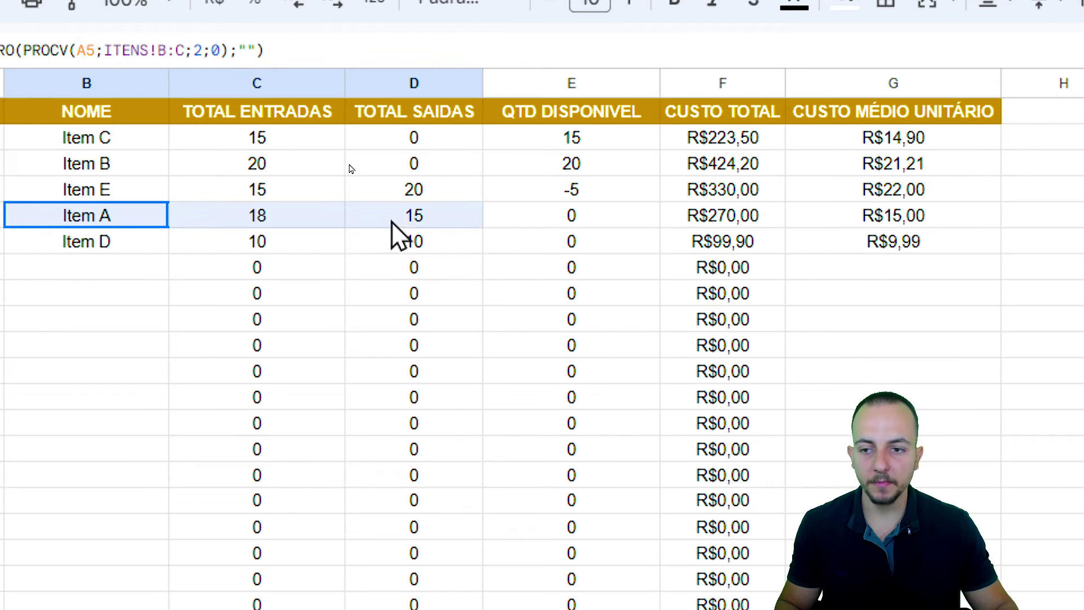
{"action": "left_click", "coordinate": [555, 221]}
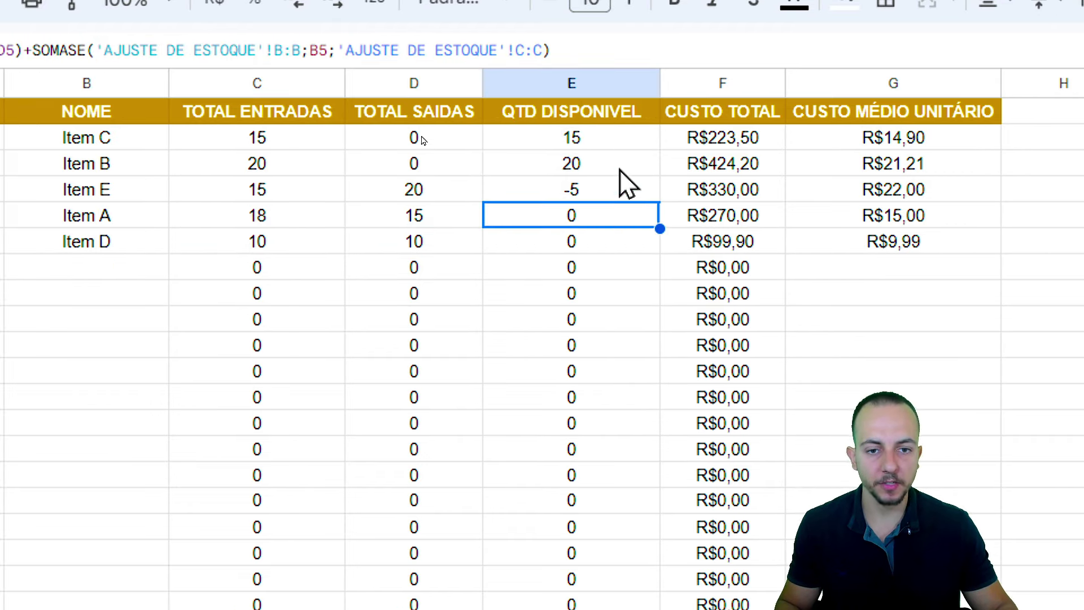
Review the filled quantity column and Item D's formulas from TOTAL ENTRADAS through available quantity
{"action": "key", "text": "Up"}
{"action": "key", "text": "Up"}
{"action": "key", "text": "Up"}
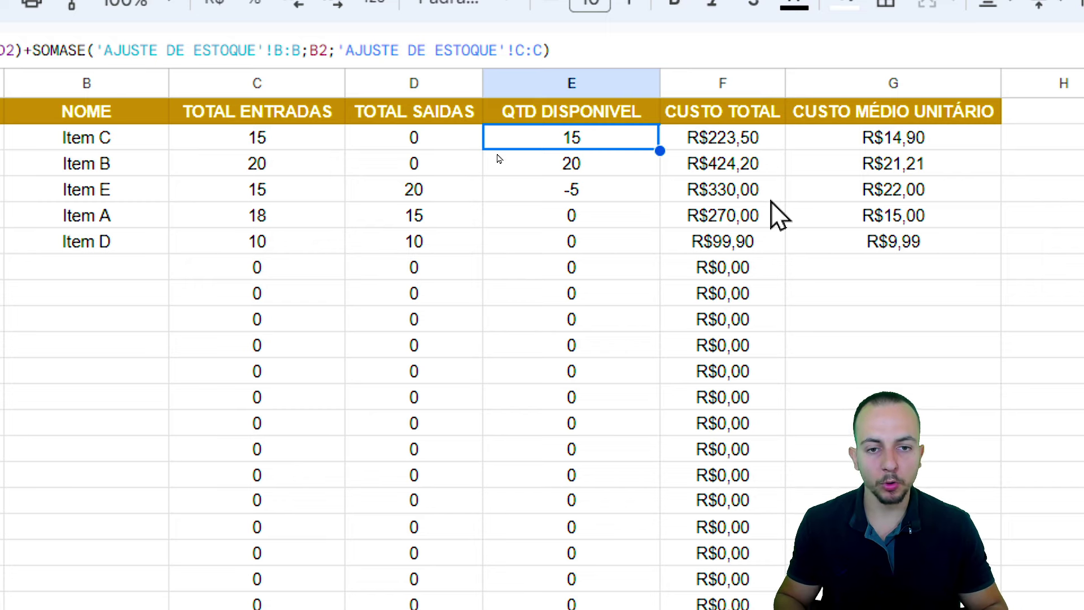
{"action": "key", "text": "ctrl+shift+Down"}
{"action": "key", "text": "ctrl+shift+Up"}
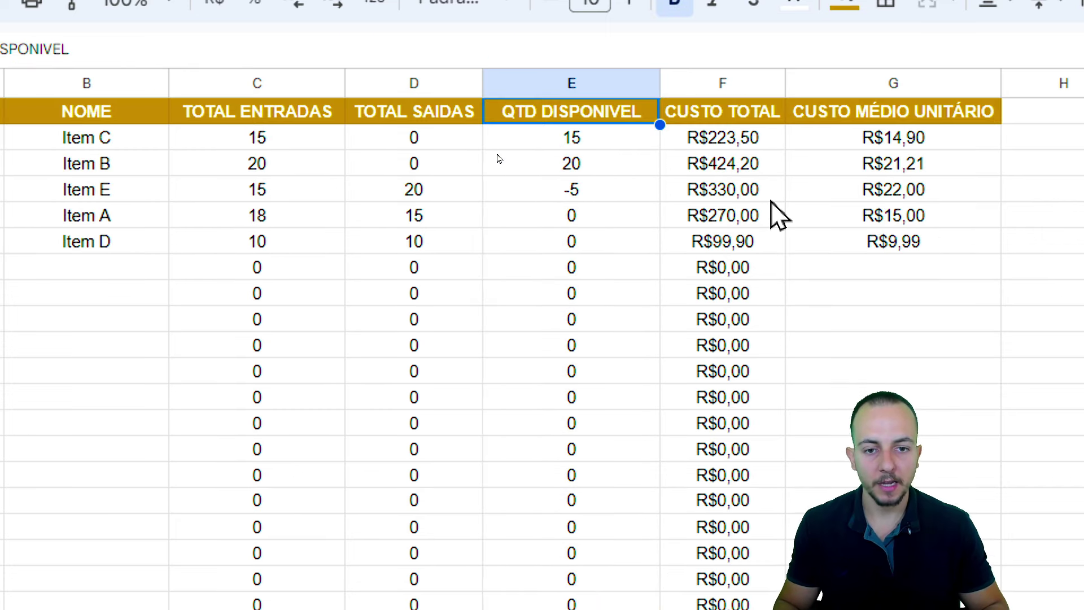
{"action": "left_click", "coordinate": [89, 108]}
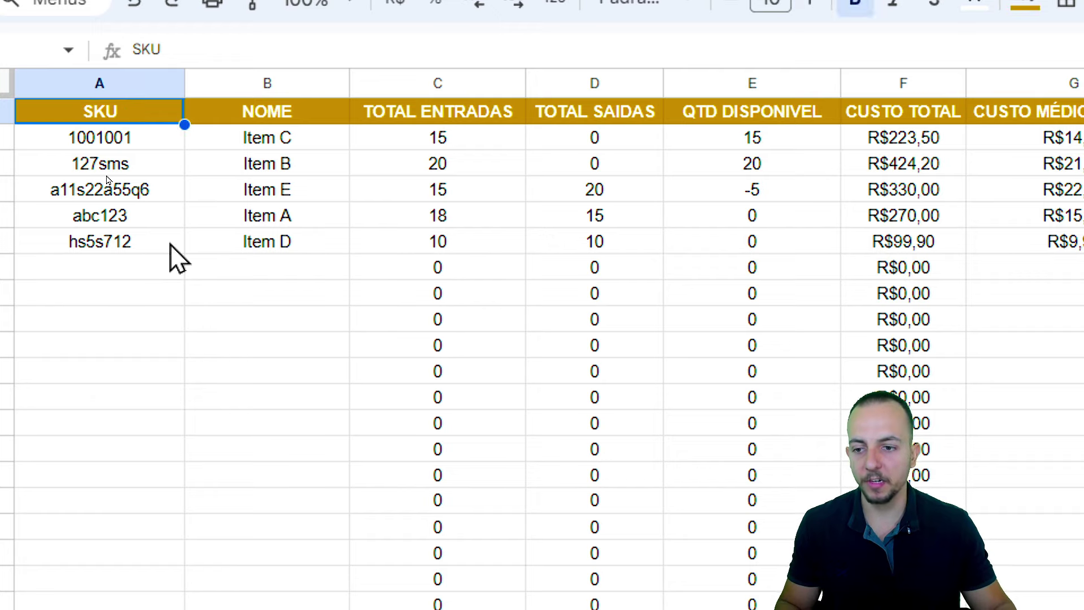
{"action": "left_click", "coordinate": [291, 248]}
{"action": "key", "text": "Left"}
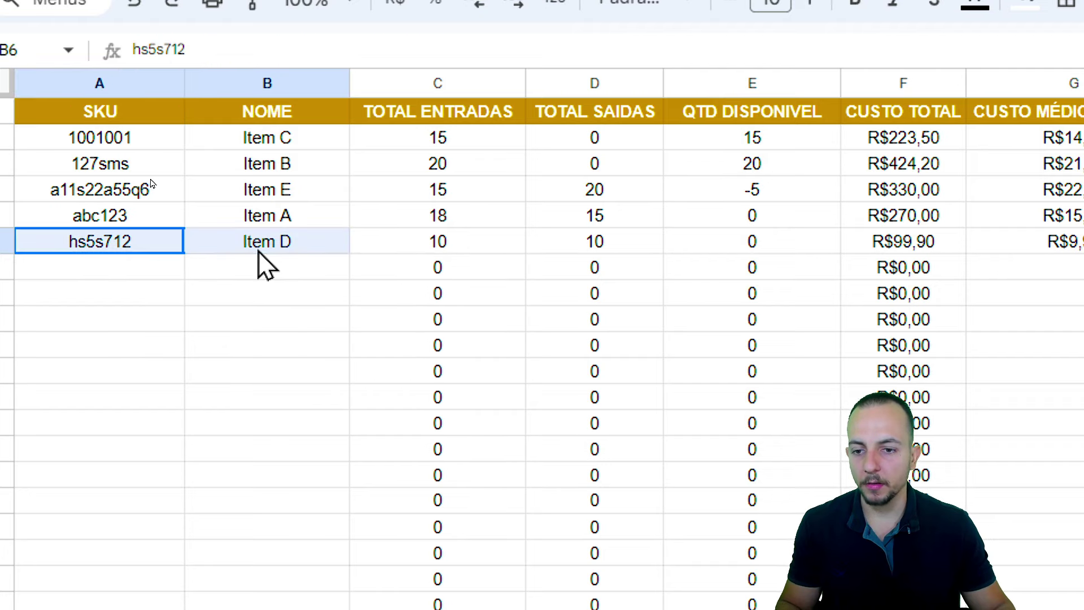
{"action": "key", "text": "Right"}
{"action": "key", "text": "Right"}
{"action": "left_click_drag", "start_coordinate": [414, 226], "coordinate": [477, 260]}
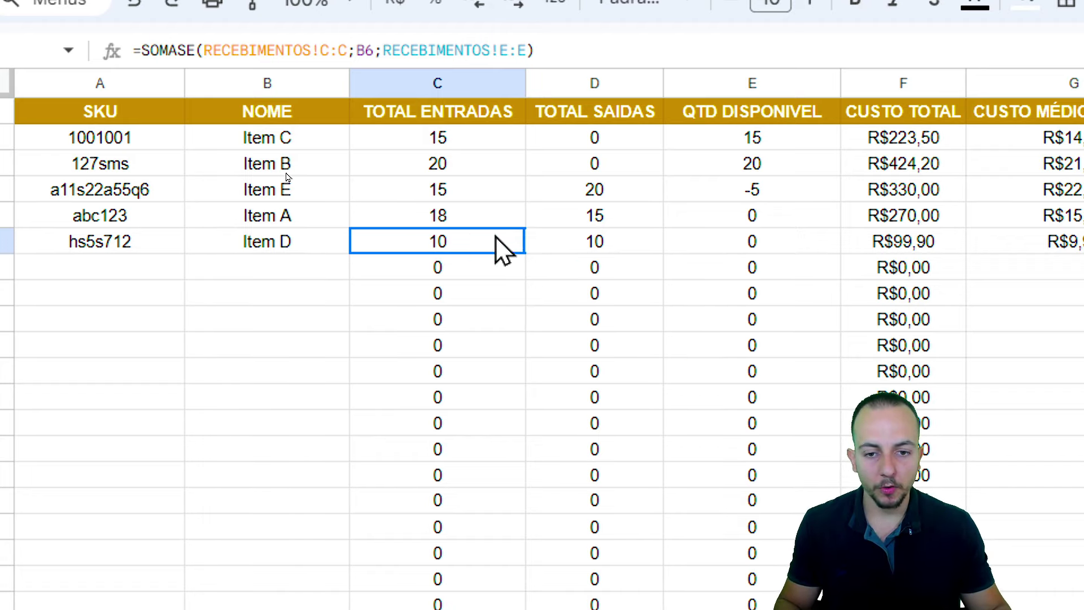
{"action": "left_click_drag", "start_coordinate": [502, 248], "coordinate": [725, 254]}
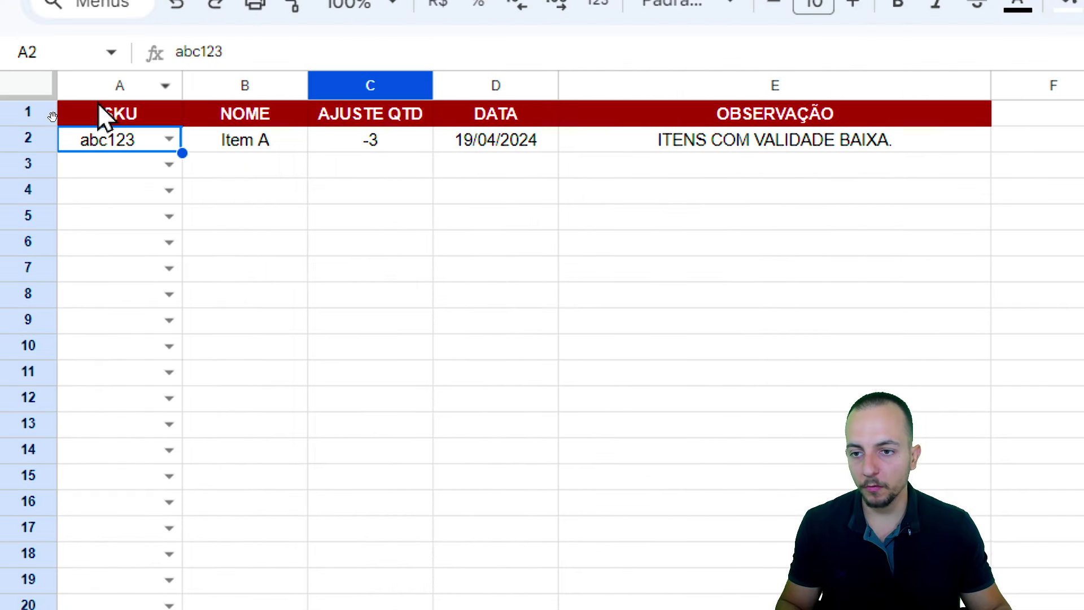
Look up Item D's SKU on ESTOQUE(SALDO) before starting the new adjustment row
{"action": "left_click", "coordinate": [153, 166]}
{"action": "left_click", "coordinate": [169, 164]}
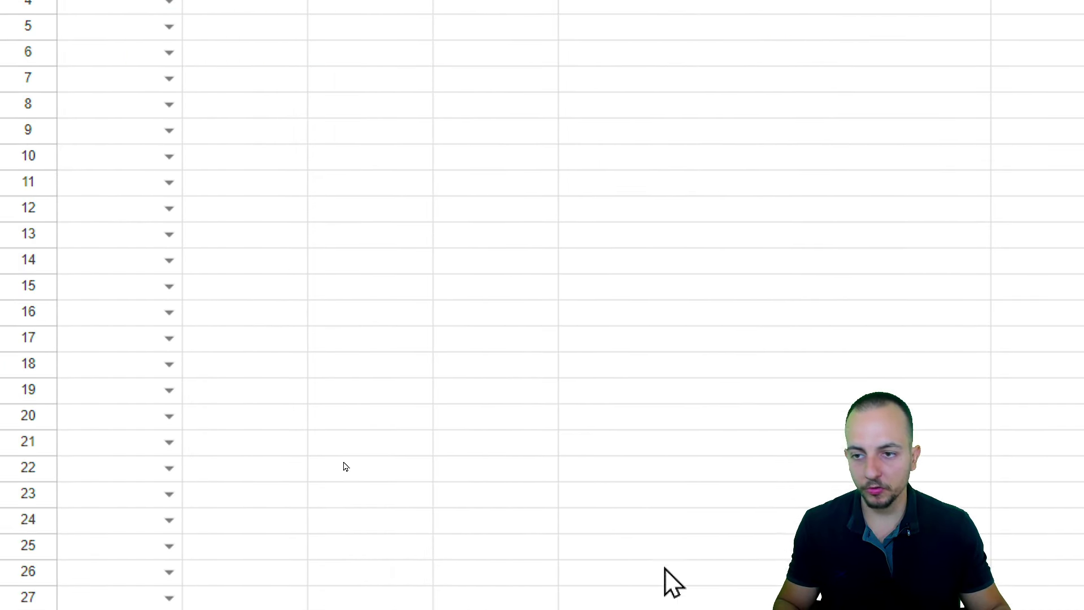
{"action": "left_click", "coordinate": [728, 594]}
{"action": "left_click", "coordinate": [209, 274]}
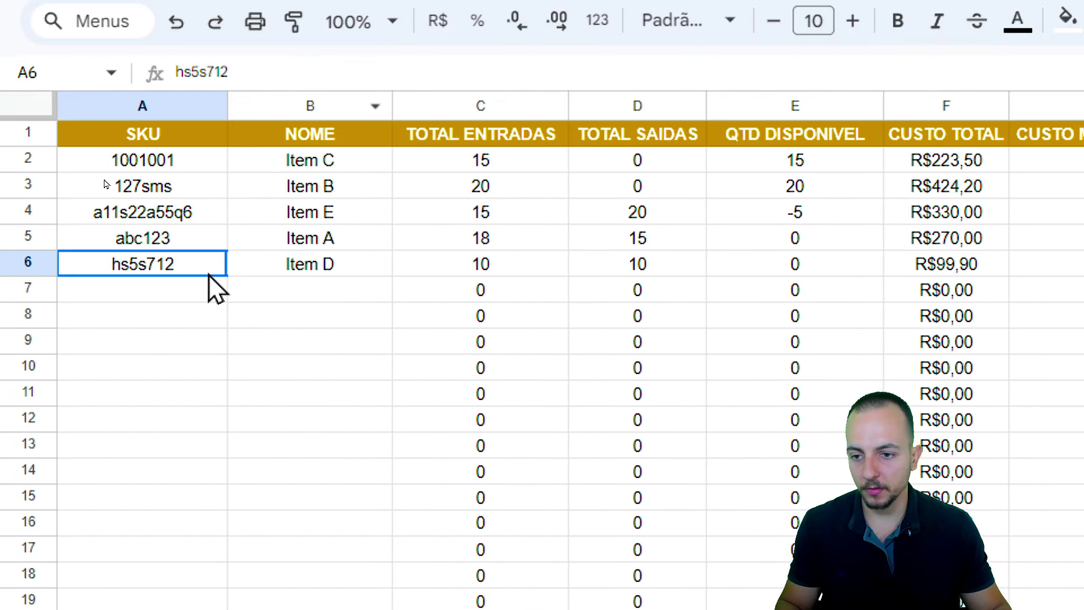
{"action": "left_click", "coordinate": [759, 585]}
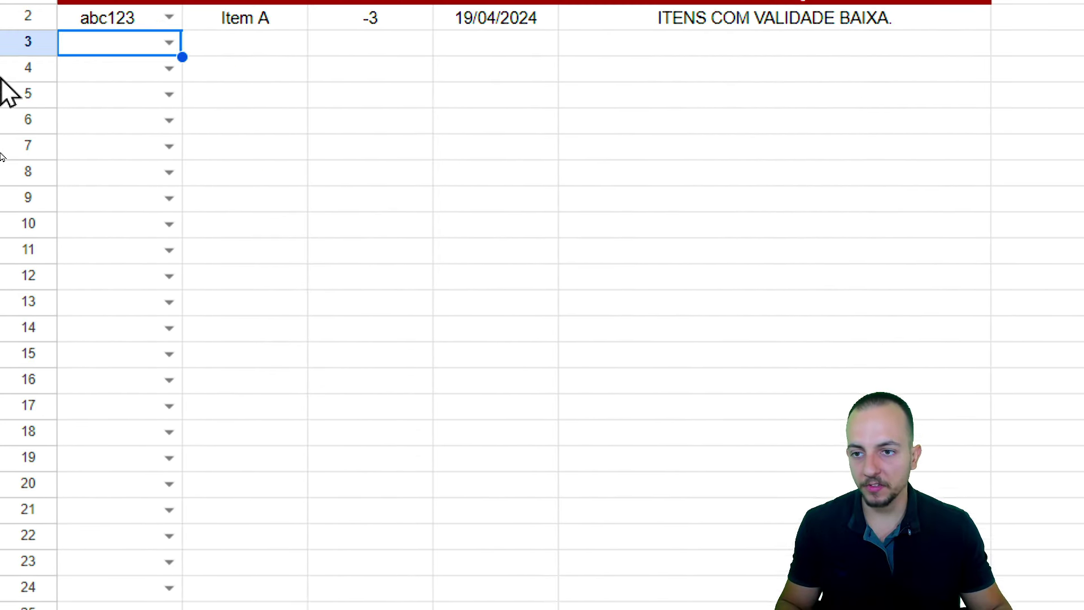
Enter adjustment row 3: SKU hs5s712, quantity 1, 19/04/2024, note 'EXITE 1 U NO ESTOQUE.', then check the balance
{"action": "left_click", "coordinate": [169, 163]}
{"action": "left_click", "coordinate": [113, 187]}
{"action": "left_click", "coordinate": [348, 174]}
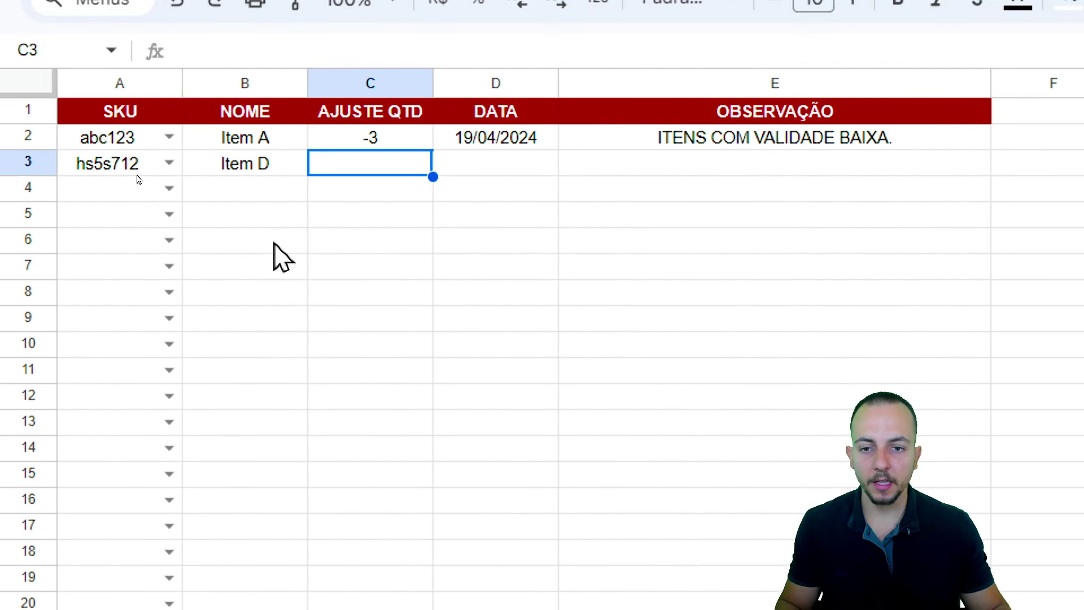
{"action": "type", "text": "1"}
{"action": "double_click", "coordinate": [543, 162]}
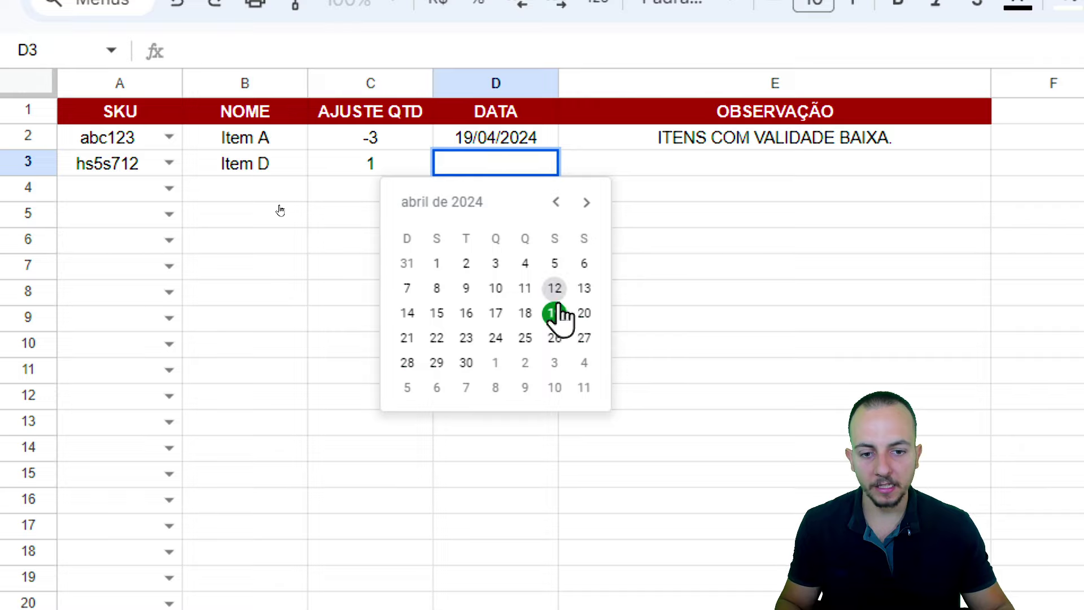
{"action": "left_click", "coordinate": [555, 312]}
{"action": "left_click", "coordinate": [677, 172]}
{"action": "type", "text": "EXITE 1 U"}
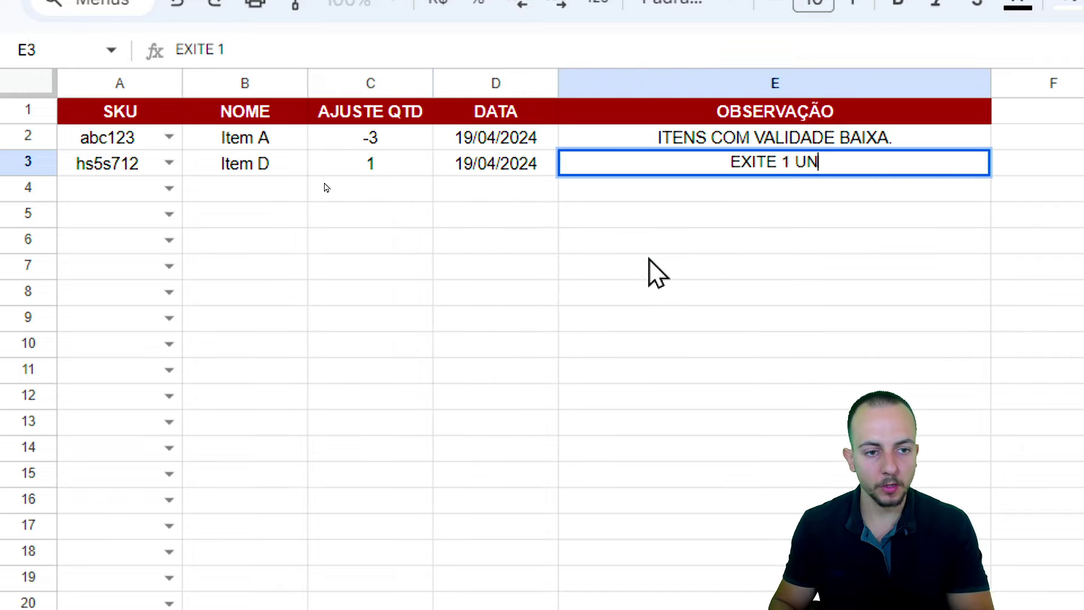
{"action": "type", "text": " NO E"}
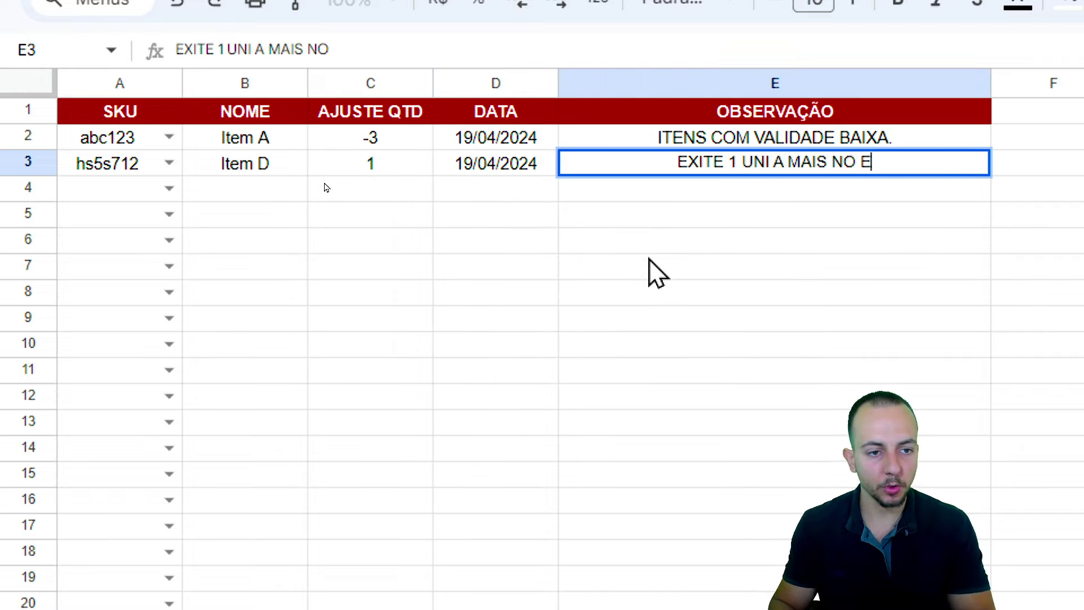
{"action": "type", "text": "STOQUE."}
{"action": "key", "text": "Return"}
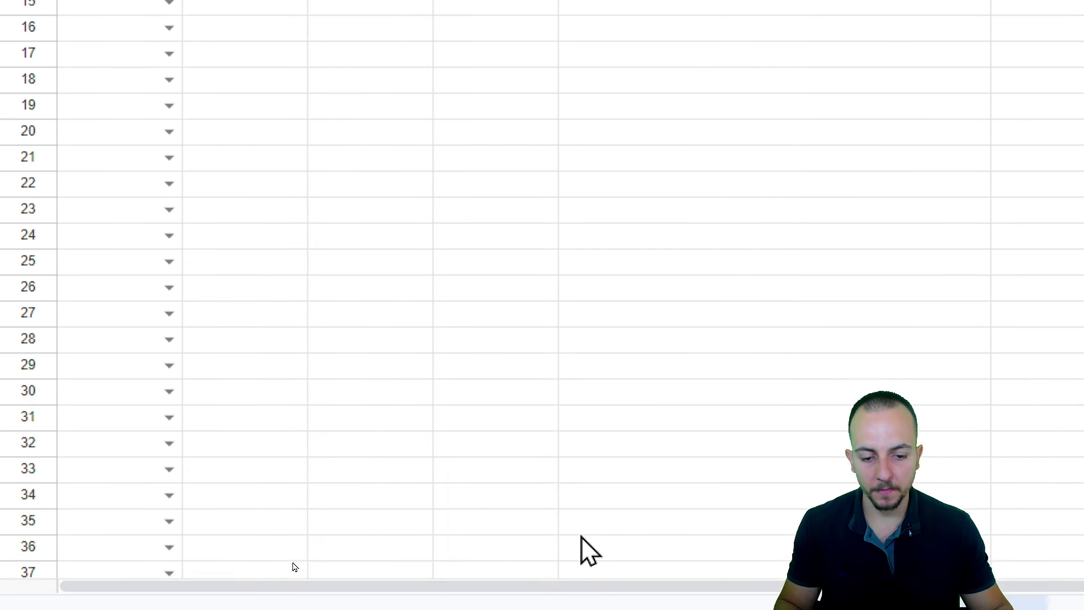
{"action": "left_click", "coordinate": [649, 586]}
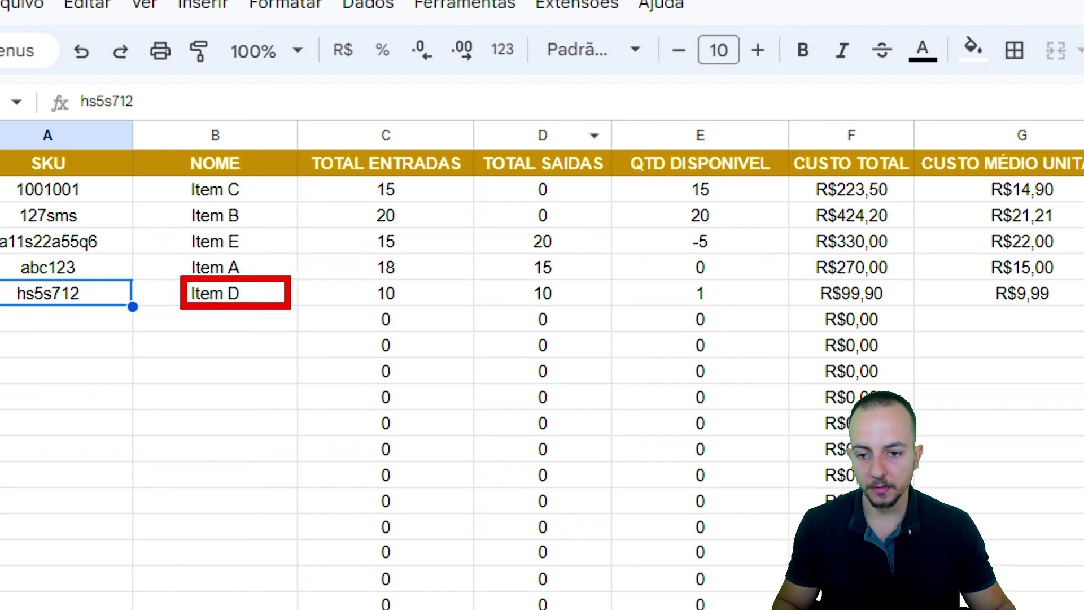
{"action": "left_click_drag", "start_coordinate": [510, 279], "coordinate": [573, 311]}
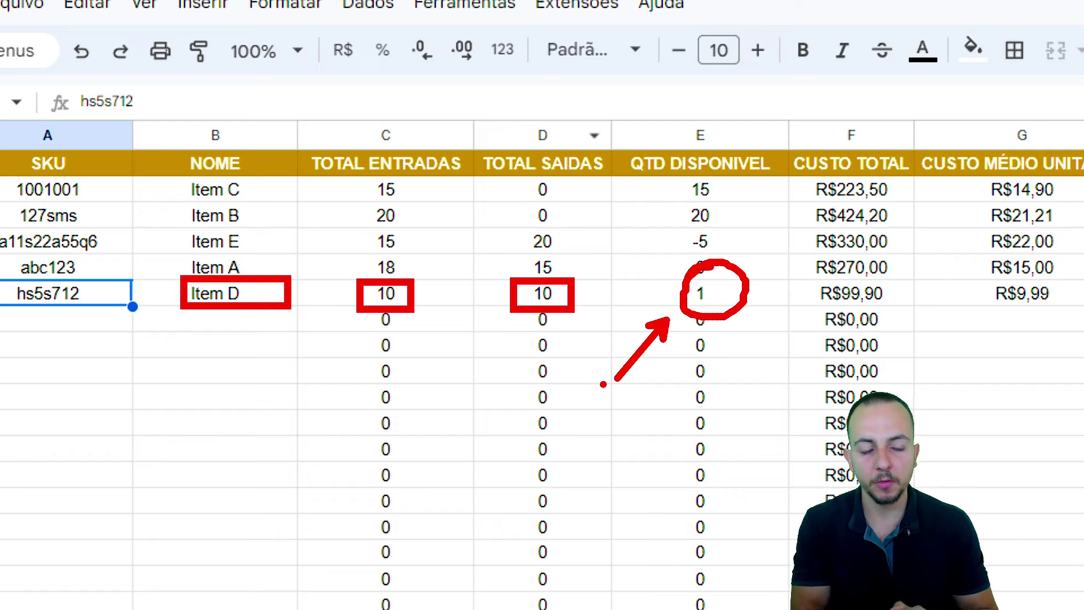
Return to AJUSTE DE ESTOQUE and select the next empty SKU cell, A4
{"action": "key", "text": "Escape"}
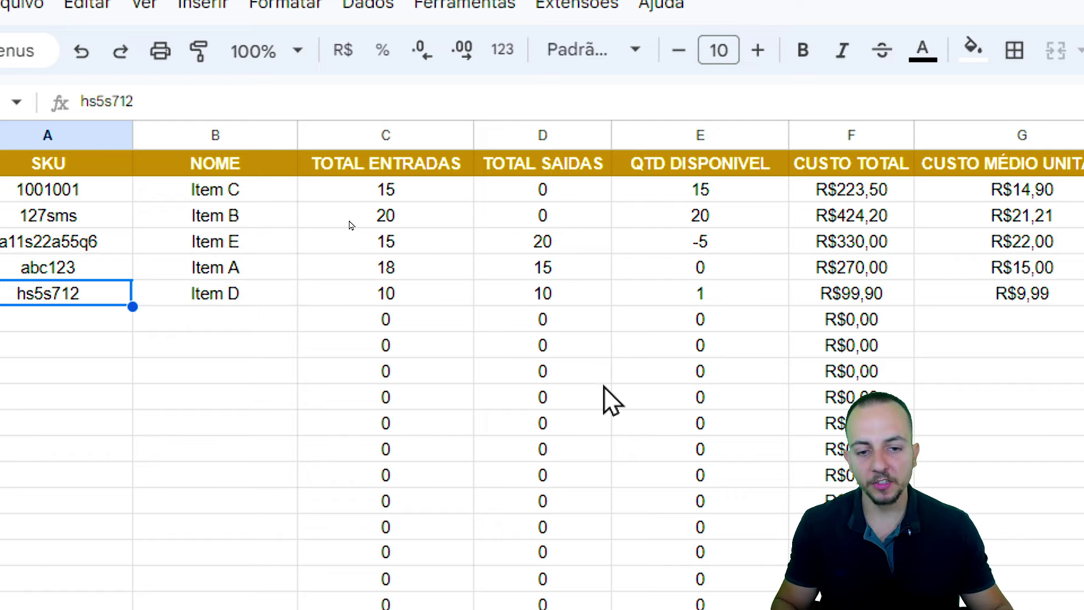
{"action": "scroll", "coordinate": [649, 480], "scroll_direction": "down", "scroll_amount": 5}
{"action": "scroll", "coordinate": [675, 544], "scroll_direction": "down", "scroll_amount": 3}
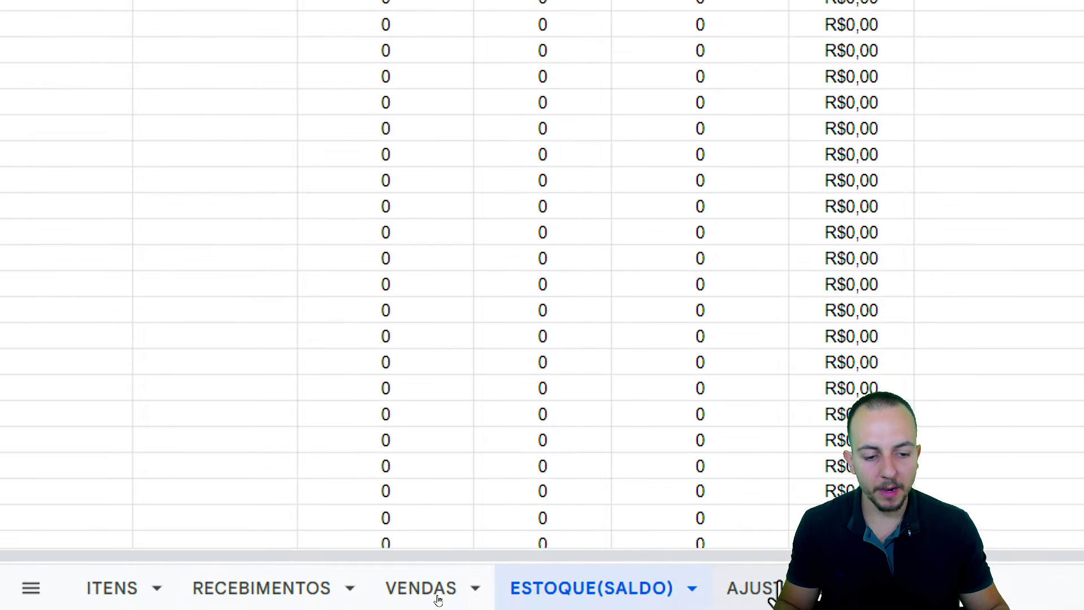
{"action": "left_click", "coordinate": [750, 588]}
{"action": "left_click", "coordinate": [127, 174]}
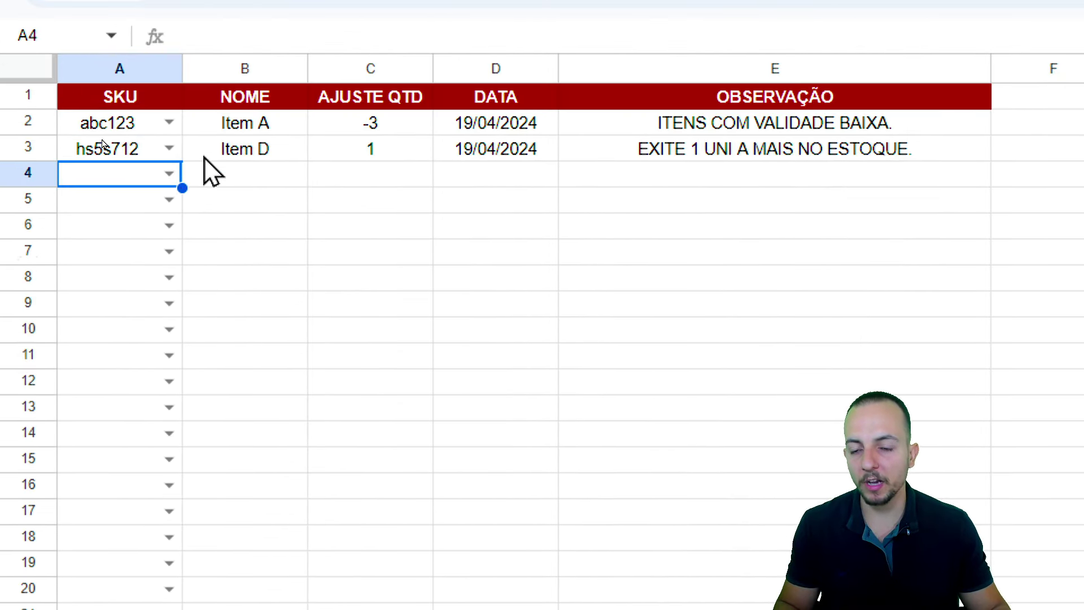
{"action": "left_click", "coordinate": [207, 157]}
{"action": "left_click", "coordinate": [120, 176]}
Fill row 4 with SKU hs5s712, quantity 1, date 20/04/2024 and an observation note
{"action": "left_click", "coordinate": [169, 173]}
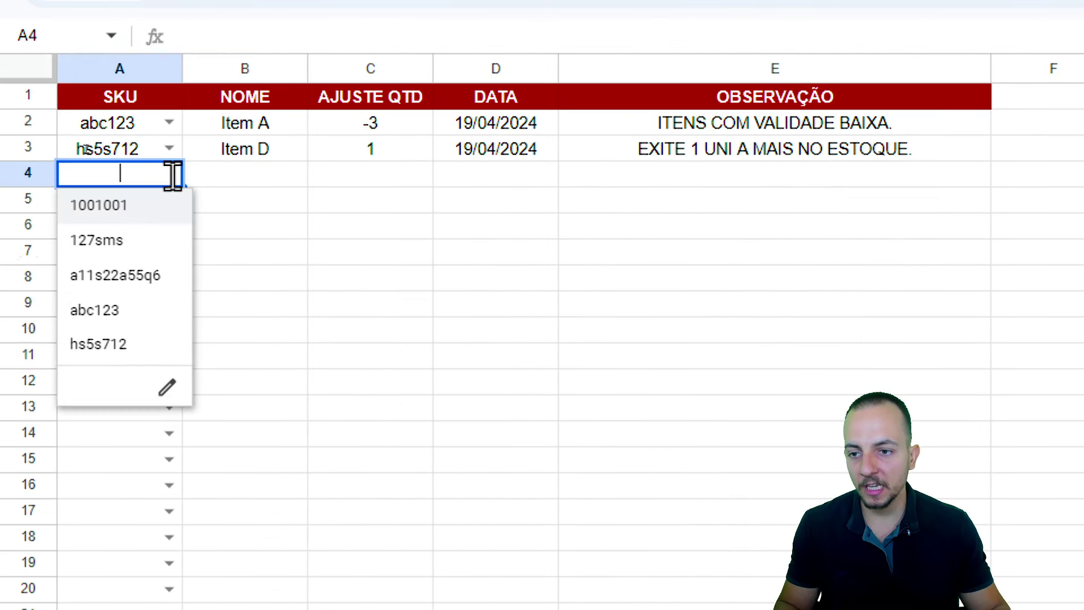
{"action": "left_click", "coordinate": [121, 345]}
{"action": "left_click", "coordinate": [367, 176]}
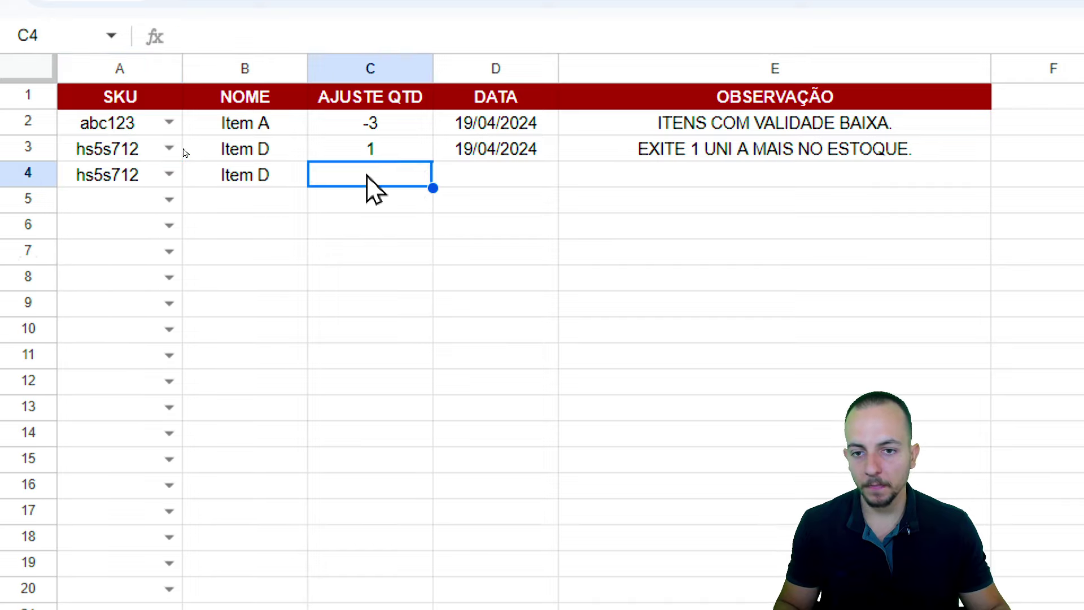
{"action": "type", "text": "1"}
{"action": "left_click", "coordinate": [490, 176]}
{"action": "double_click", "coordinate": [532, 175]}
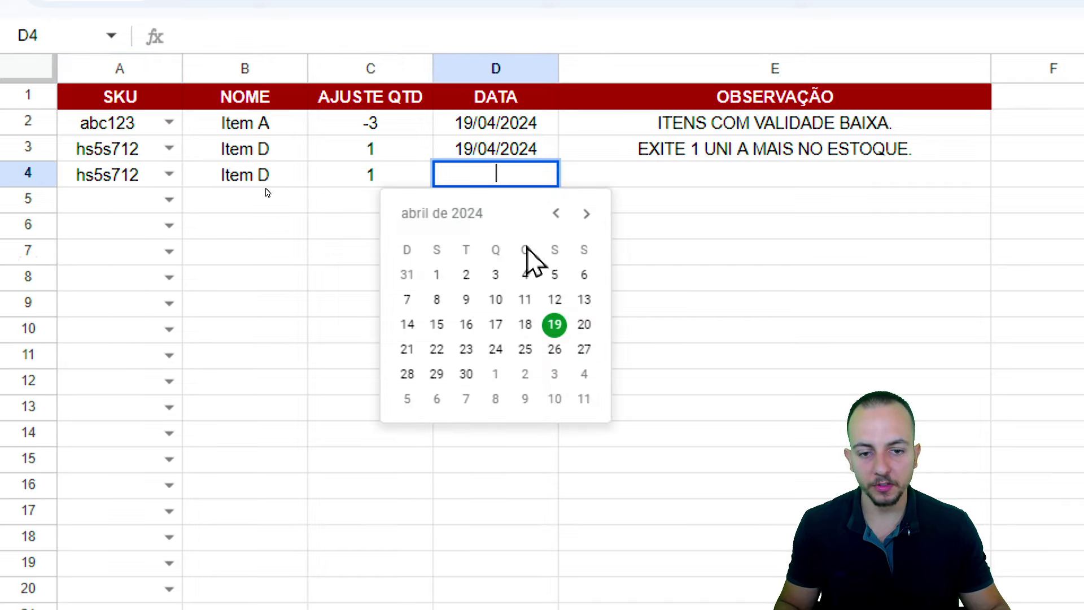
{"action": "left_click", "coordinate": [587, 326]}
{"action": "left_click", "coordinate": [624, 176]}
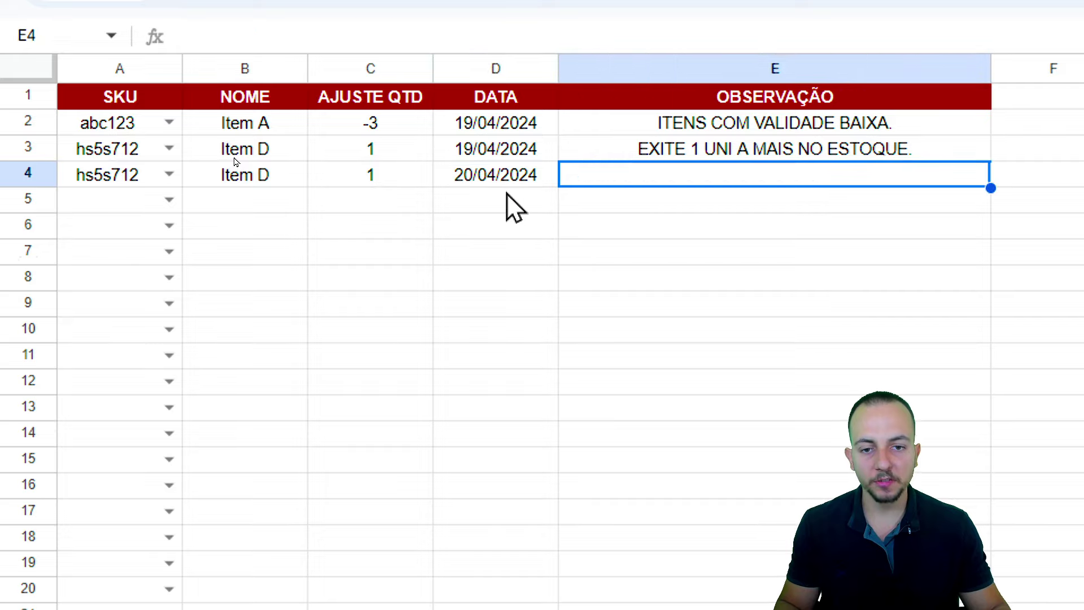
{"action": "left_click", "coordinate": [700, 150]}
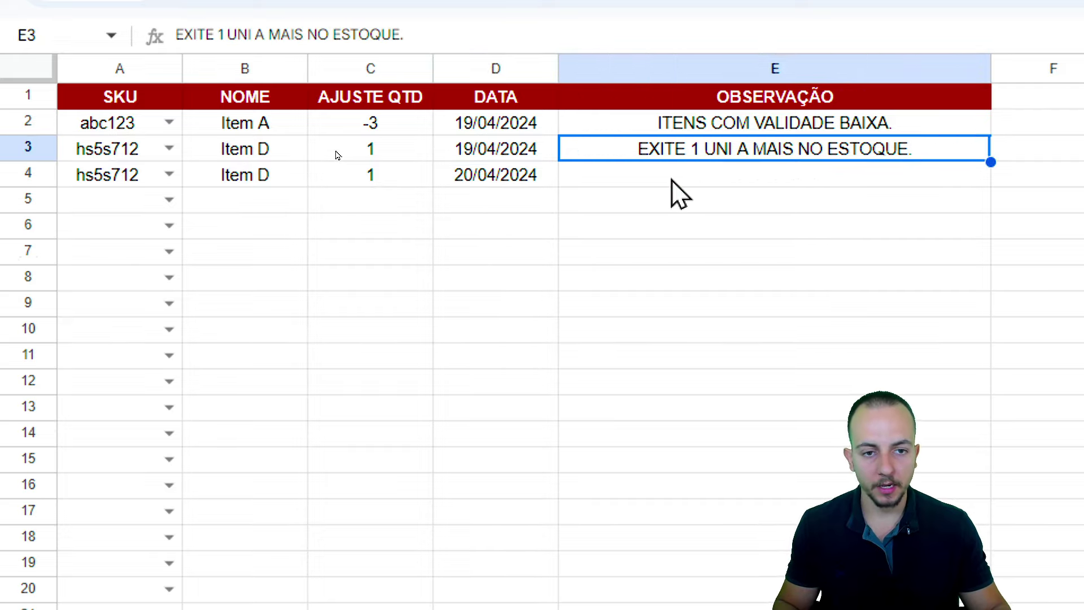
{"action": "key", "text": "Down"}
{"action": "type", "text": "EXI"}
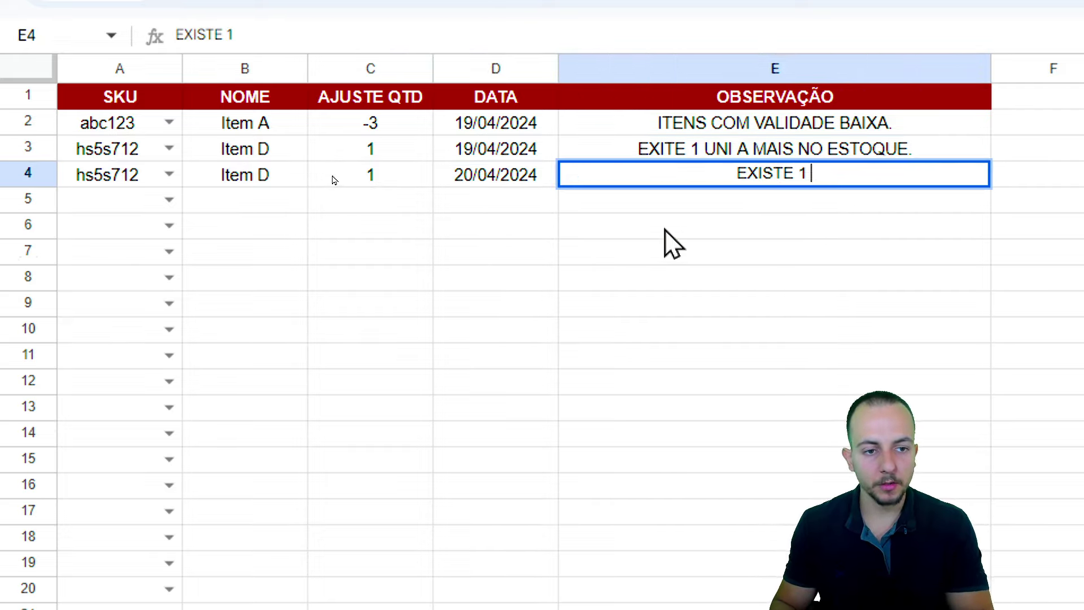
{"action": "type", "text": "..."}
{"action": "key", "text": "Return"}
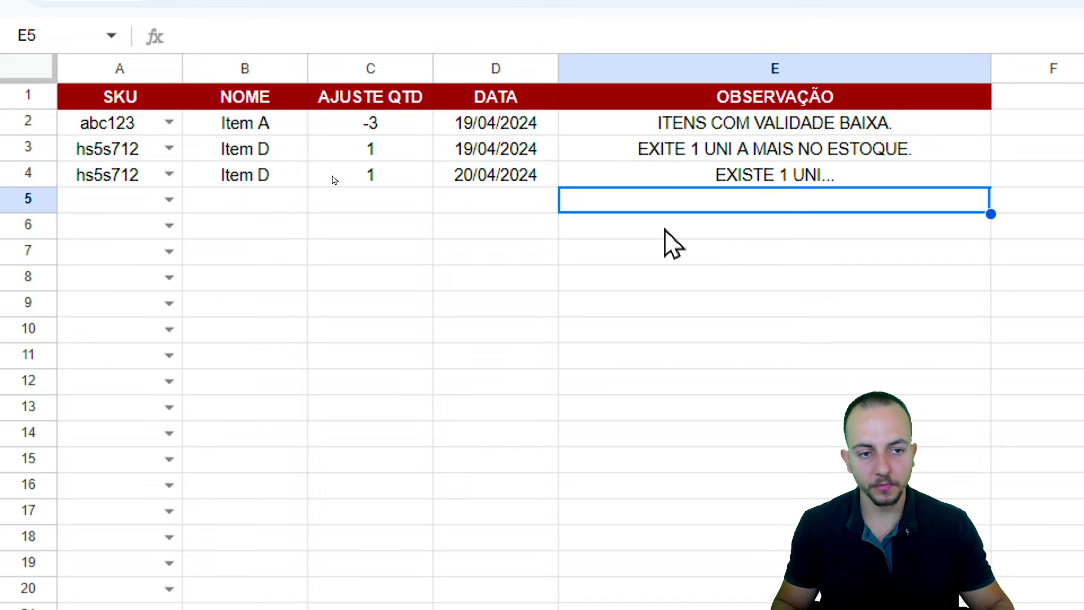
Check Item D's updated balance of 2 on ESTOQUE(SALDO), then look over the VENDAS and ITENS sheets
{"action": "scroll", "coordinate": [636, 544], "scroll_direction": "down", "scroll_amount": 5}
{"action": "scroll", "coordinate": [624, 553], "scroll_direction": "down", "scroll_amount": 3}
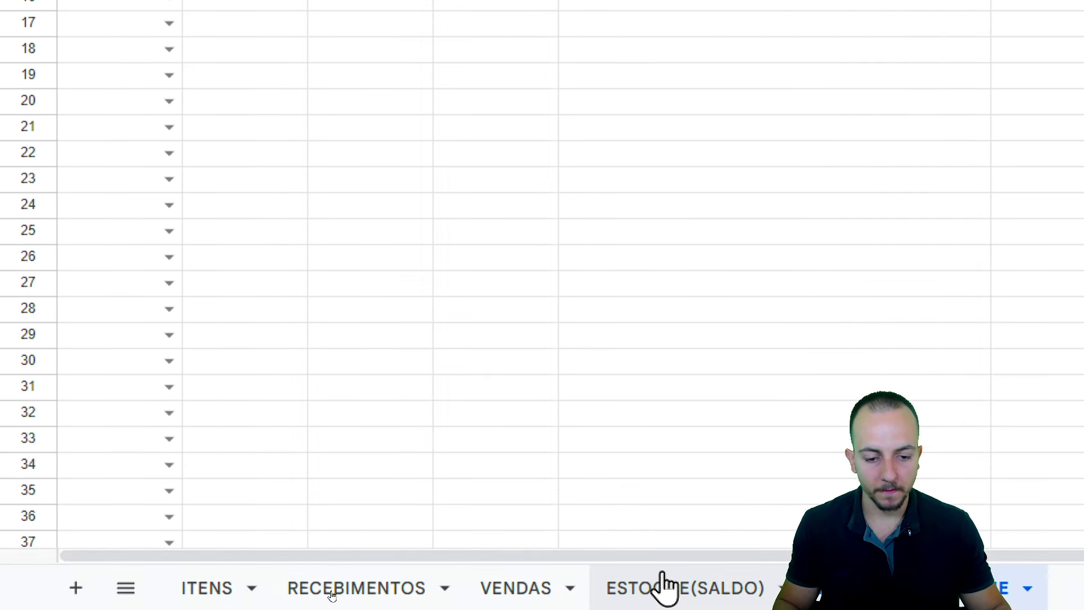
{"action": "left_click", "coordinate": [658, 586]}
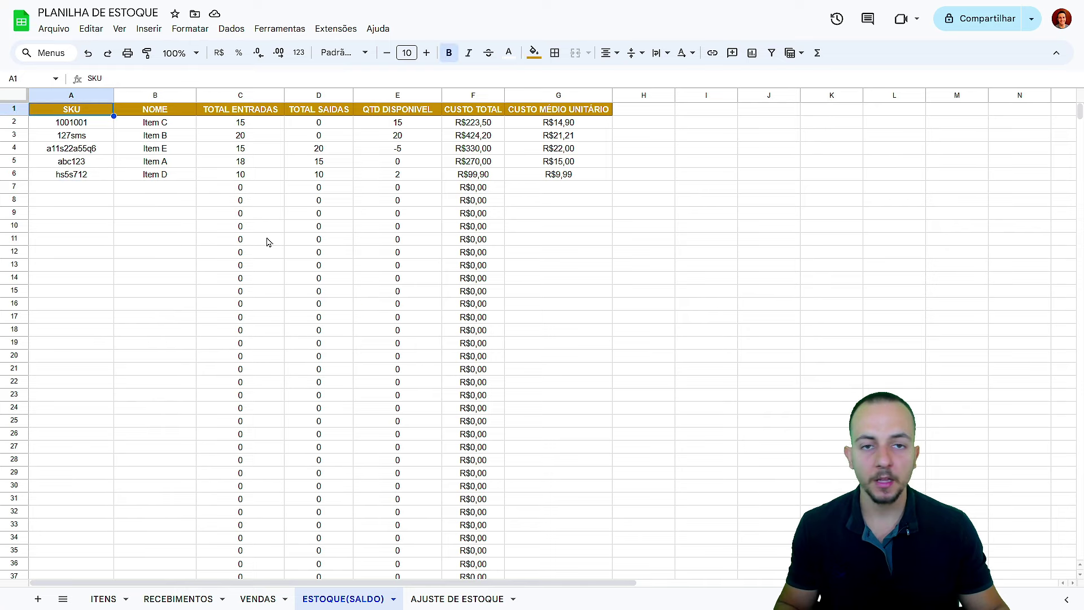
{"action": "left_click", "coordinate": [457, 598]}
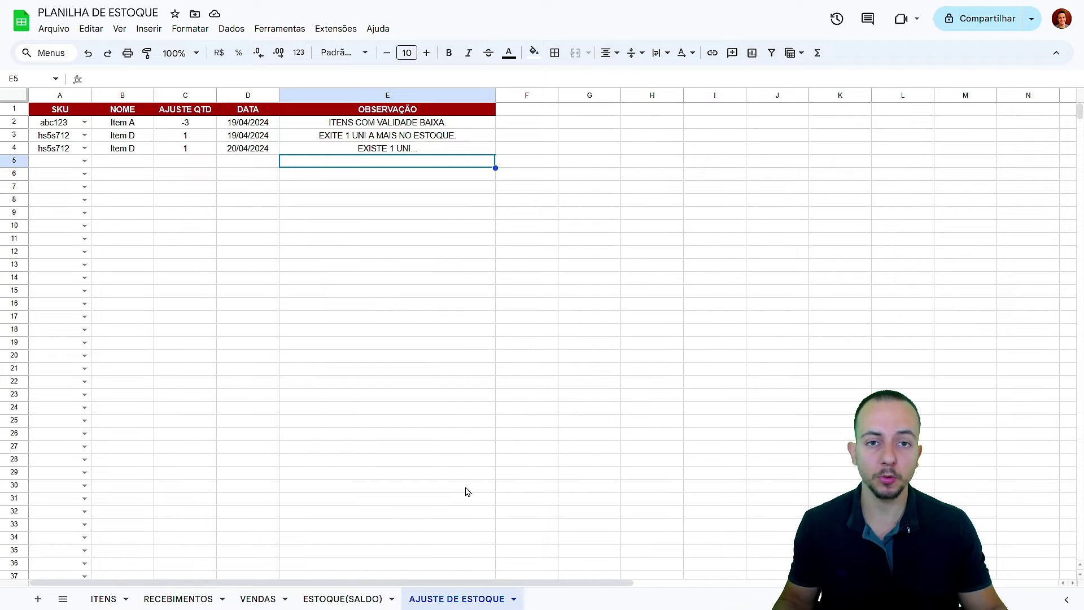
{"action": "left_click", "coordinate": [333, 597]}
{"action": "left_click", "coordinate": [260, 598]}
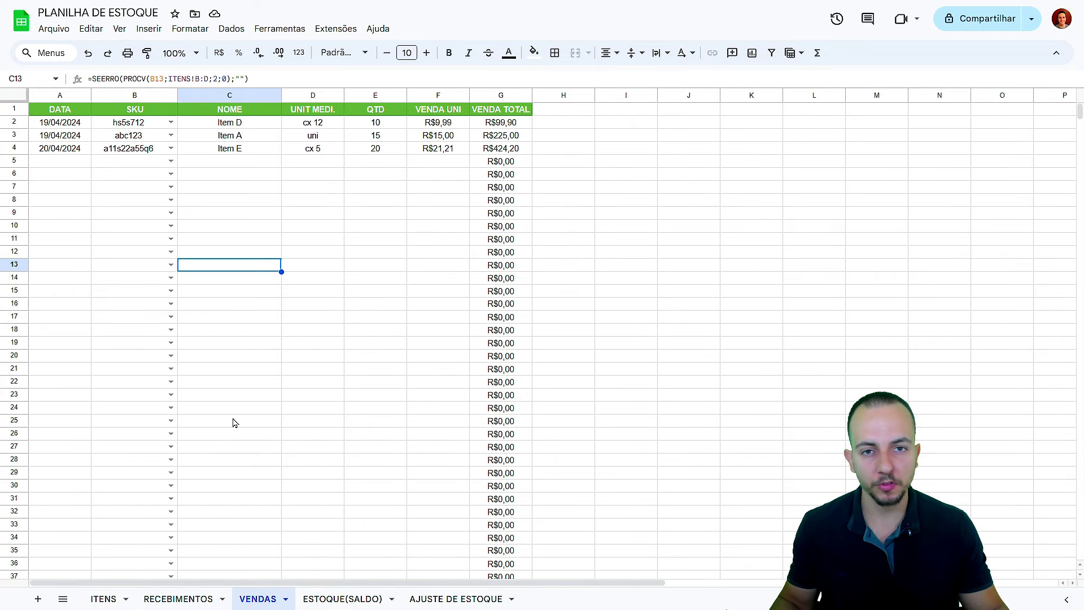
{"action": "left_click", "coordinate": [104, 598]}
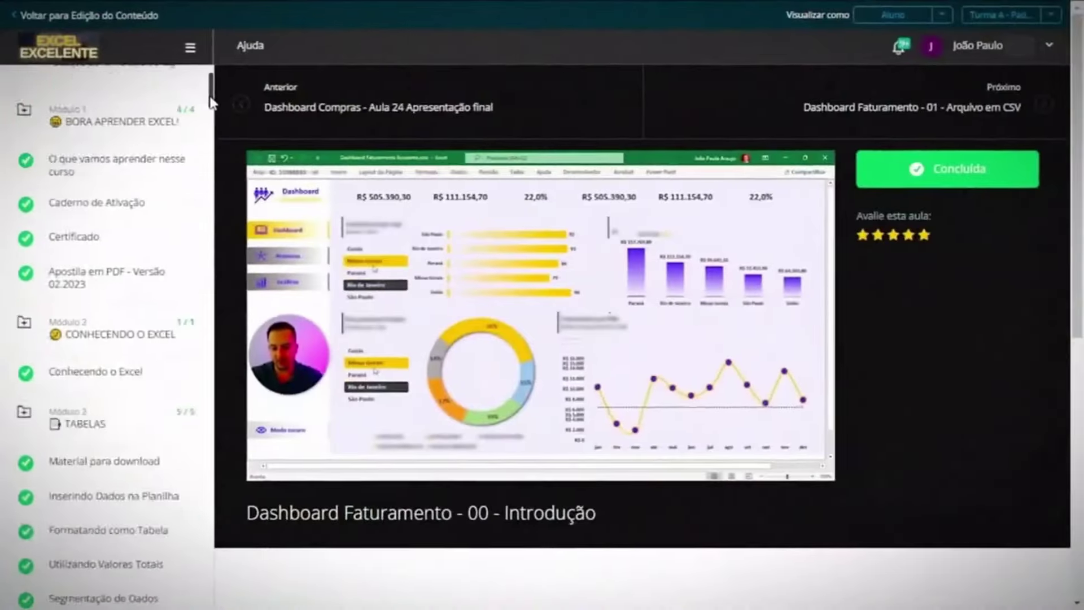
Scroll the Excel Excelente lesson sidebar and open the 'Como baixar o Power BI gratuitamente' lesson
{"action": "left_click_drag", "start_coordinate": [210, 102], "coordinate": [207, 353]}
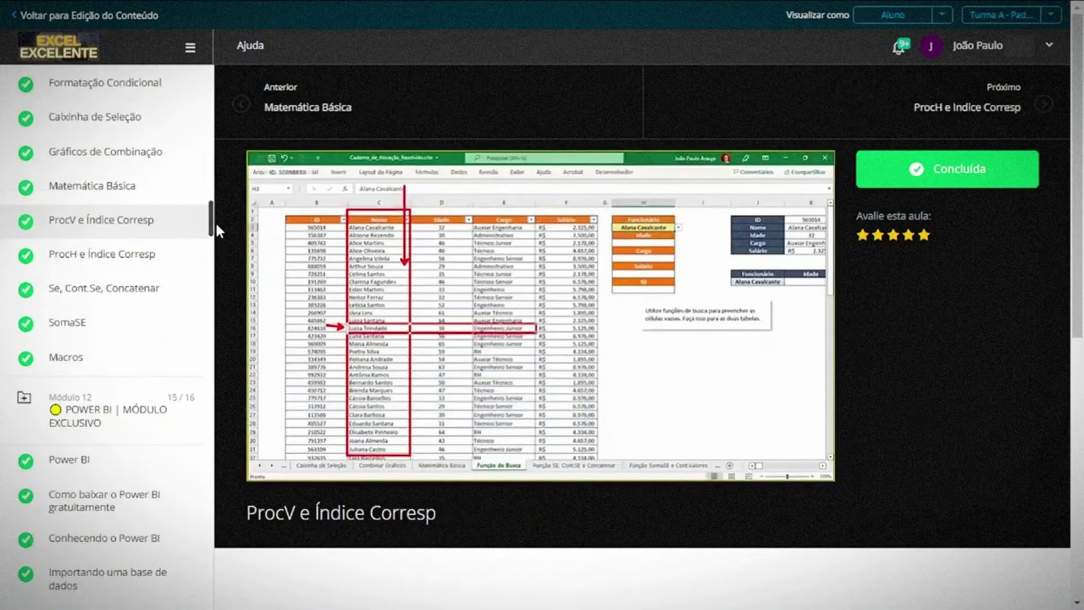
{"action": "left_click_drag", "start_coordinate": [212, 221], "coordinate": [209, 244]}
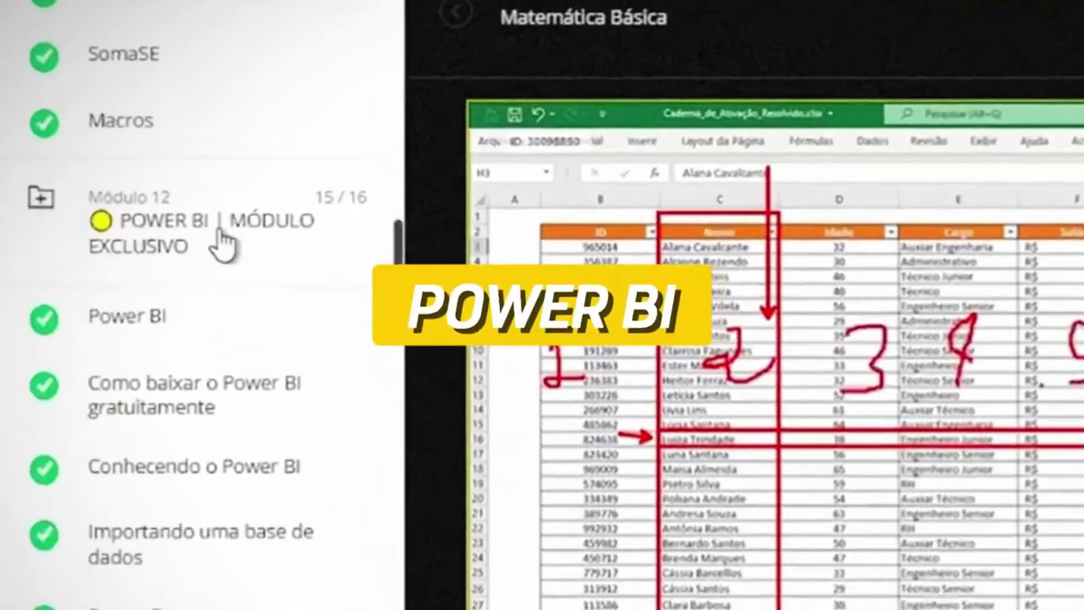
{"action": "left_click", "coordinate": [169, 308]}
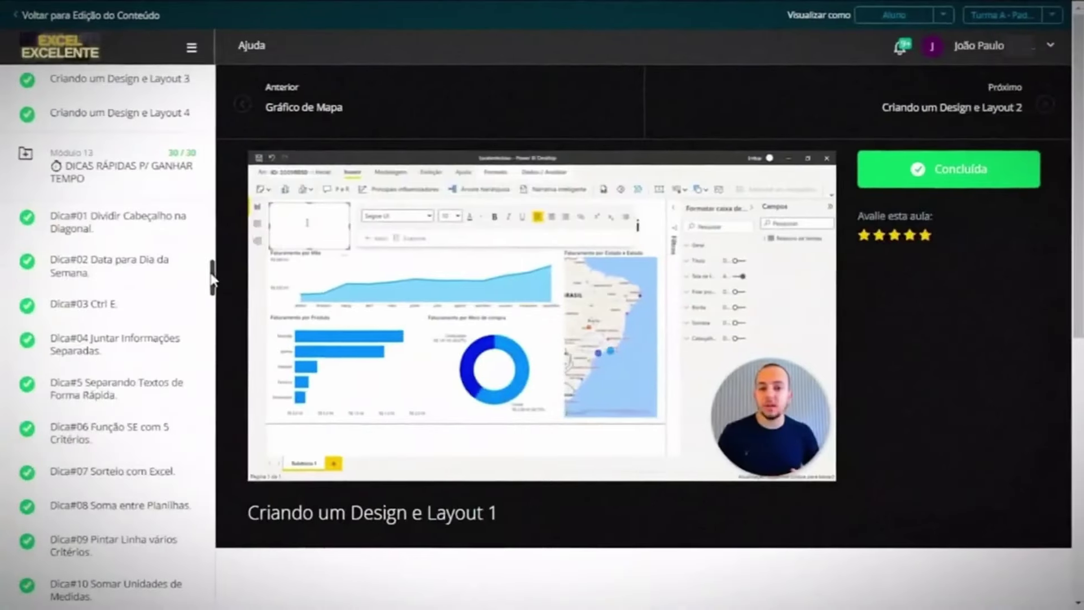
{"action": "left_click_drag", "start_coordinate": [212, 280], "coordinate": [210, 451]}
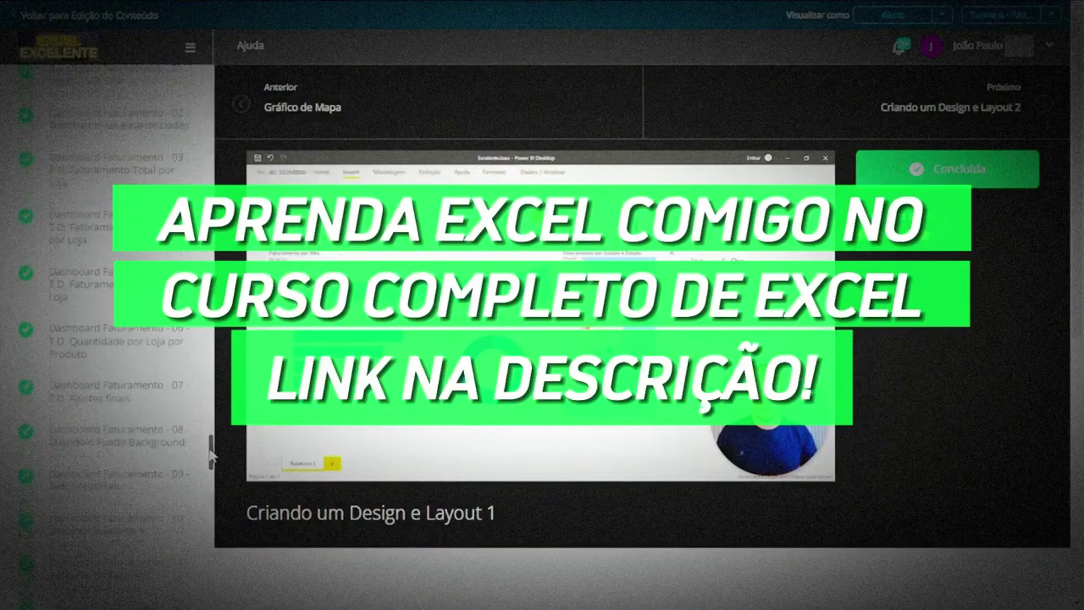